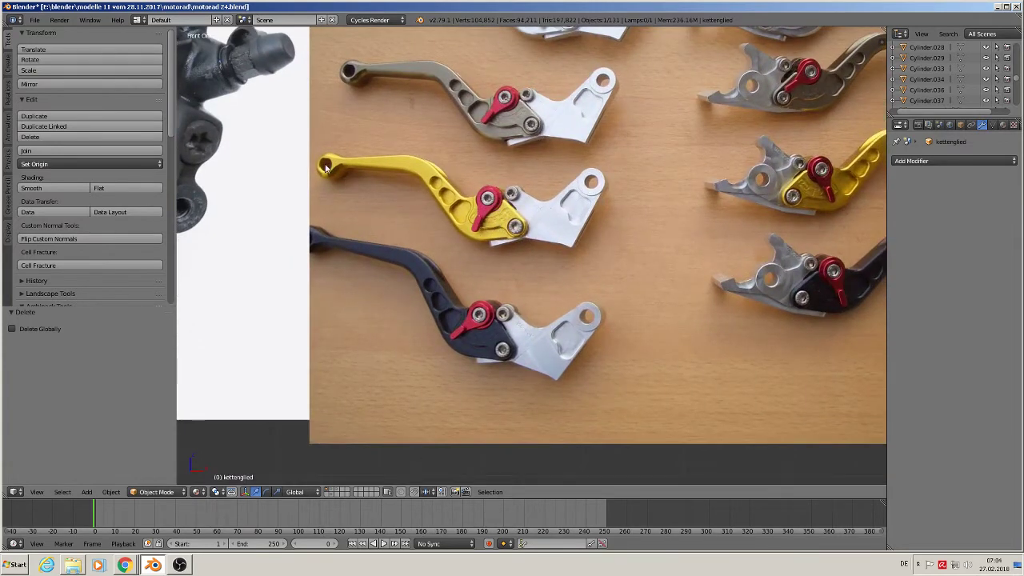
Add a UV sphere at the end of the yellow lever and scale it uniformly to about 0.157
{"action": "left_click", "coordinate": [88, 491]}
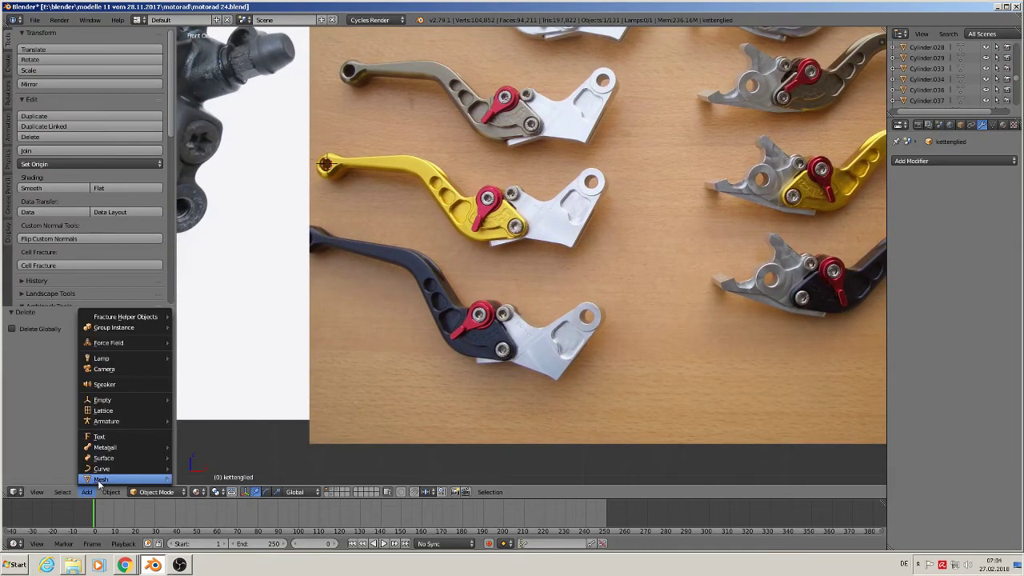
{"action": "mouse_move", "coordinate": [99, 482]}
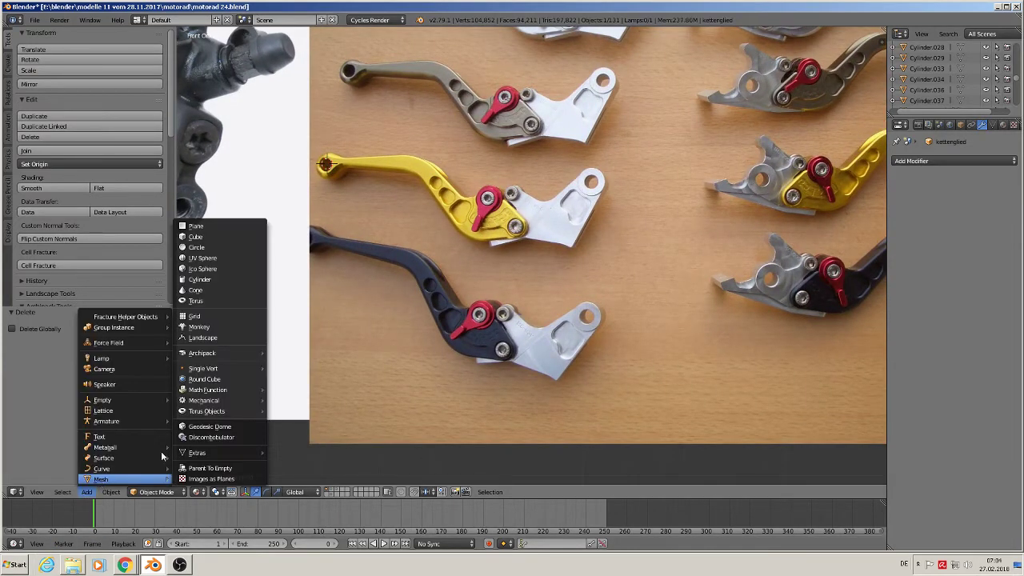
{"action": "left_click", "coordinate": [234, 259]}
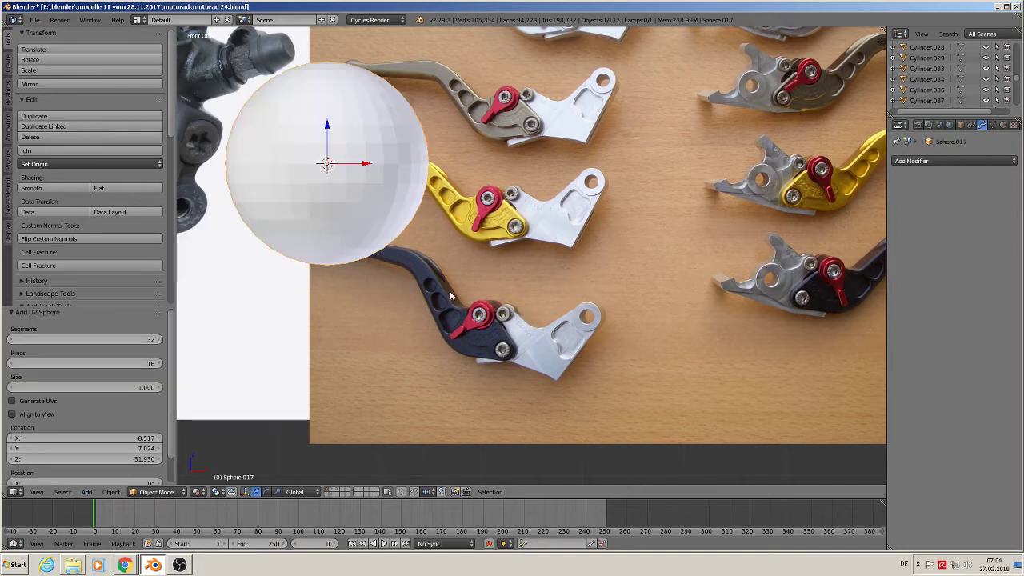
{"action": "key", "text": "s"}
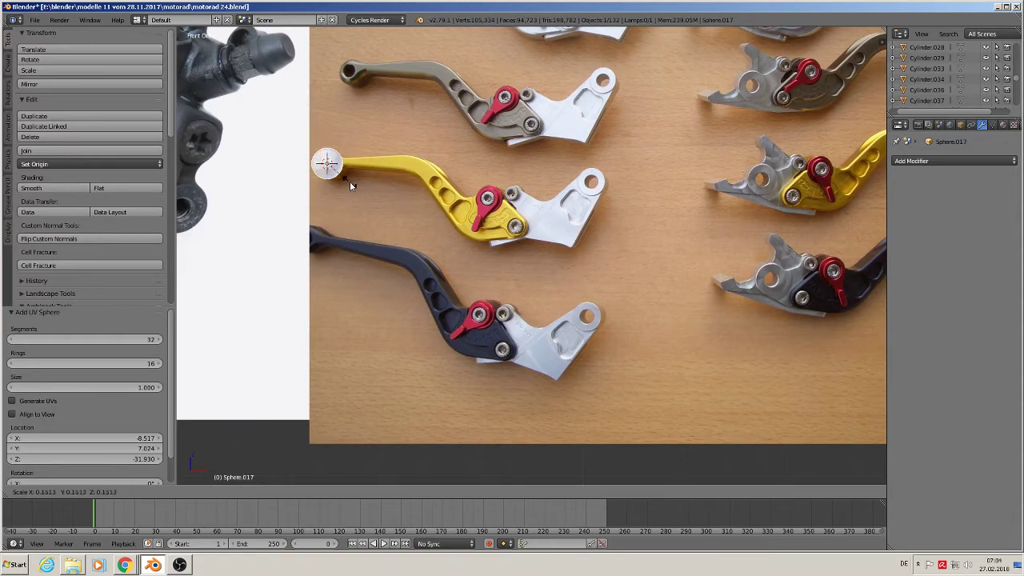
{"action": "left_click", "coordinate": [346, 182]}
Delete the vertices of the sphere's upper cap in Edit Mode
{"action": "scroll", "coordinate": [350, 173], "scroll_direction": "up", "scroll_amount": 6}
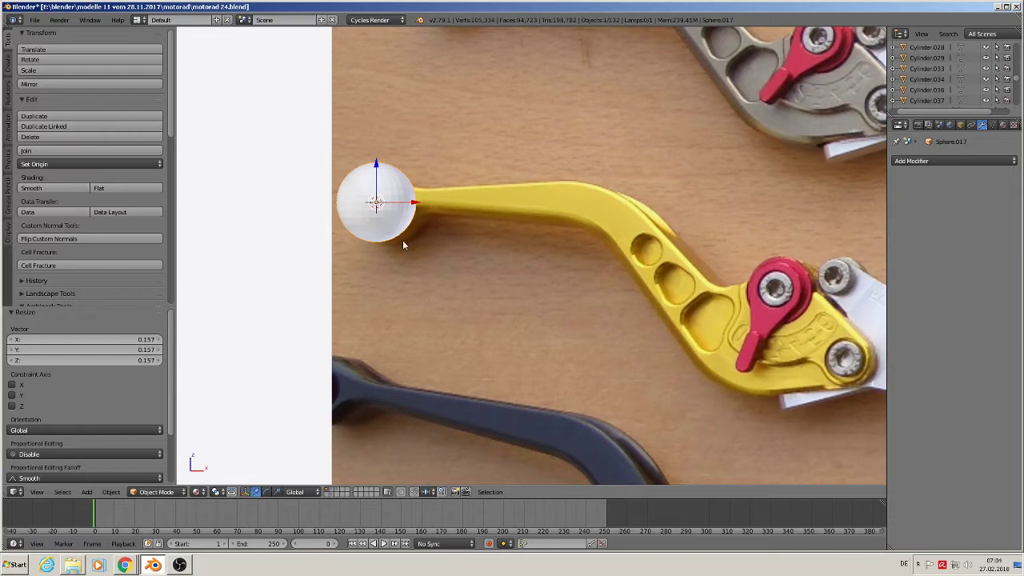
{"action": "scroll", "coordinate": [416, 192], "scroll_direction": "up", "scroll_amount": 3}
{"action": "key", "text": "Tab"}
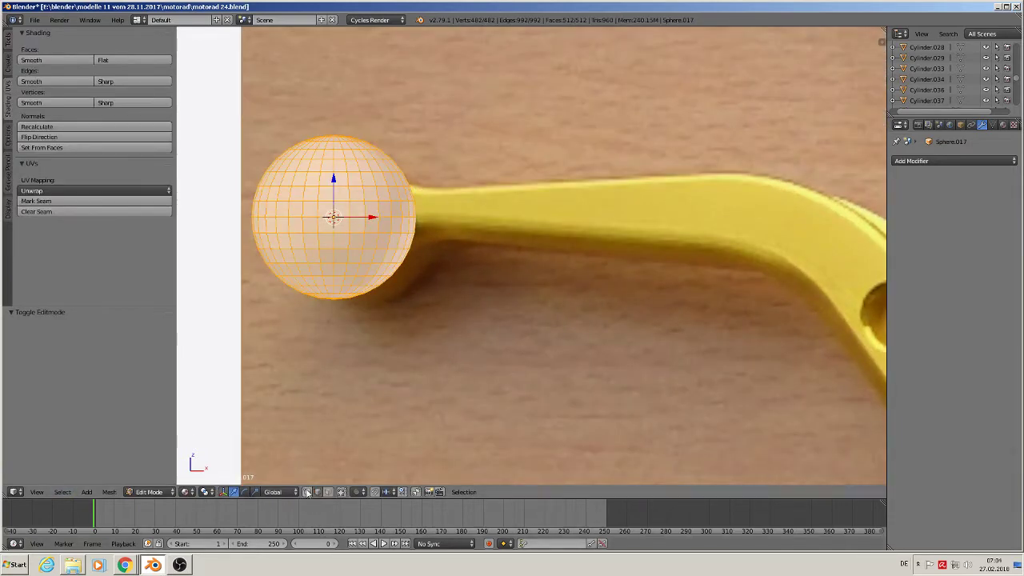
{"action": "key", "text": "a"}
{"action": "key", "text": "b"}
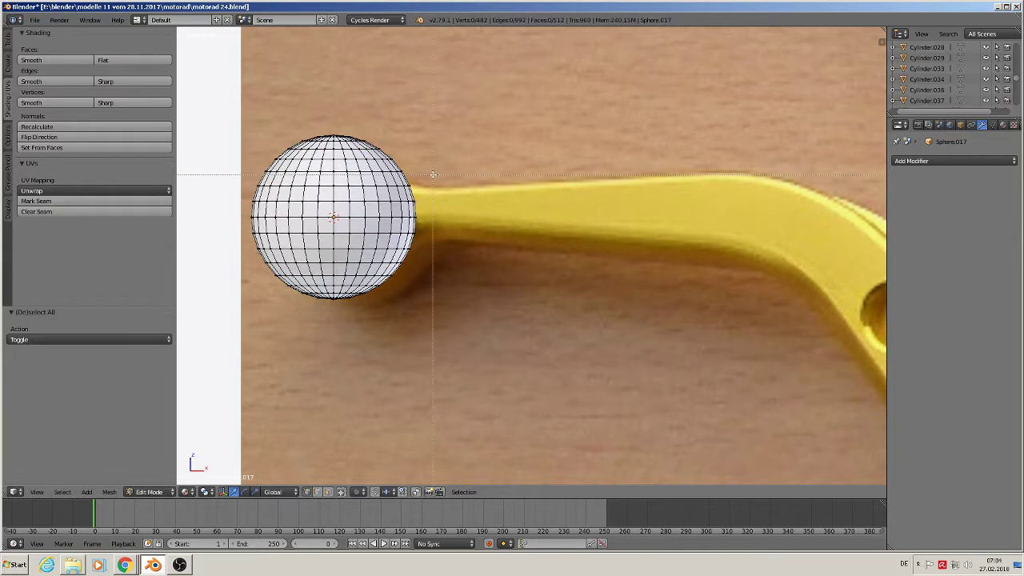
{"action": "key", "text": "Escape"}
{"action": "left_click_drag", "start_coordinate": [269, 124], "coordinate": [217, 103]}
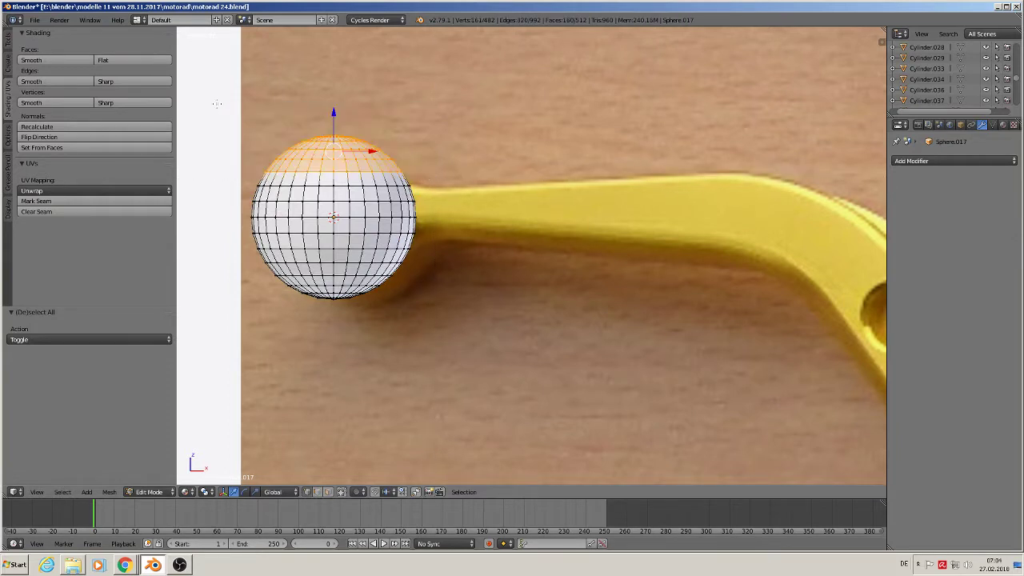
{"action": "key", "text": "x"}
{"action": "left_click", "coordinate": [181, 105]}
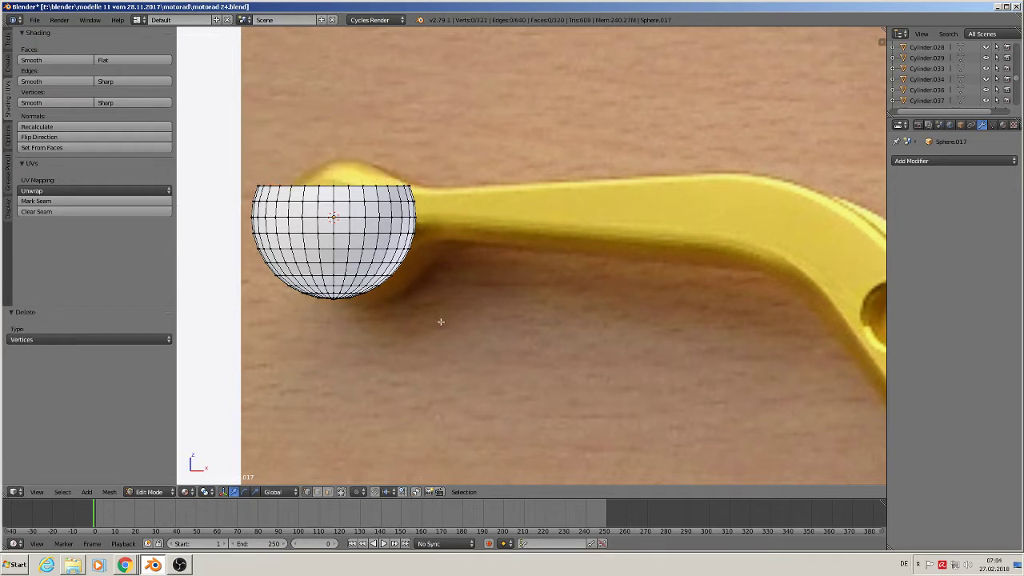
Delete the vertices of the sphere's lower cap to leave only its middle band
{"action": "key", "text": "b"}
{"action": "left_click_drag", "start_coordinate": [451, 327], "coordinate": [216, 258]}
{"action": "key", "text": "x"}
{"action": "left_click", "coordinate": [216, 258]}
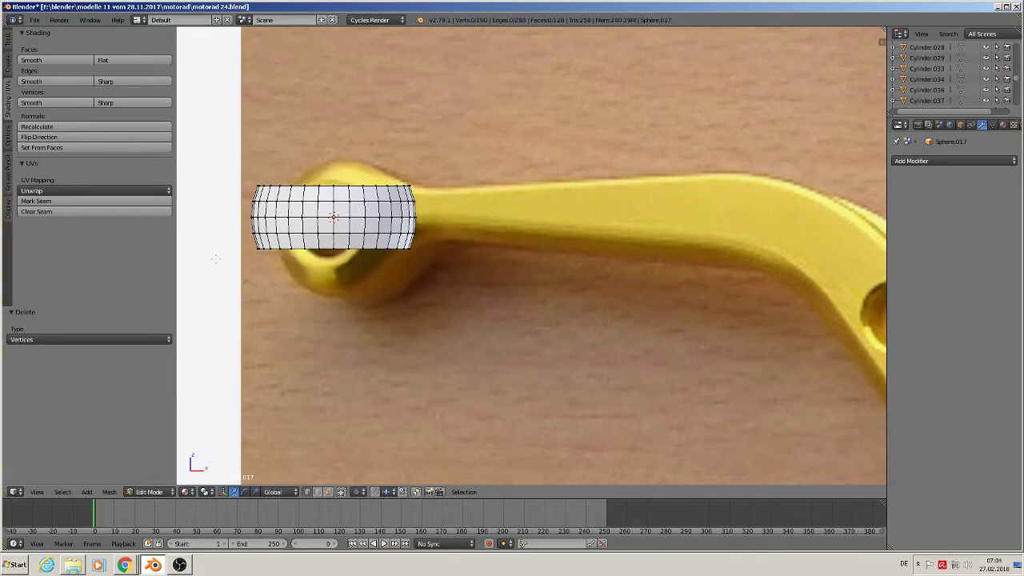
Move the band along Y by about -0.444 in Object Mode, out in front of the reference photo
{"action": "scroll", "coordinate": [368, 267], "scroll_direction": "down", "scroll_amount": 3}
{"action": "middle_click_drag", "start_coordinate": [368, 268], "coordinate": [356, 314]}
{"action": "scroll", "coordinate": [357, 314], "scroll_direction": "down", "scroll_amount": 6}
{"action": "key", "text": "Tab"}
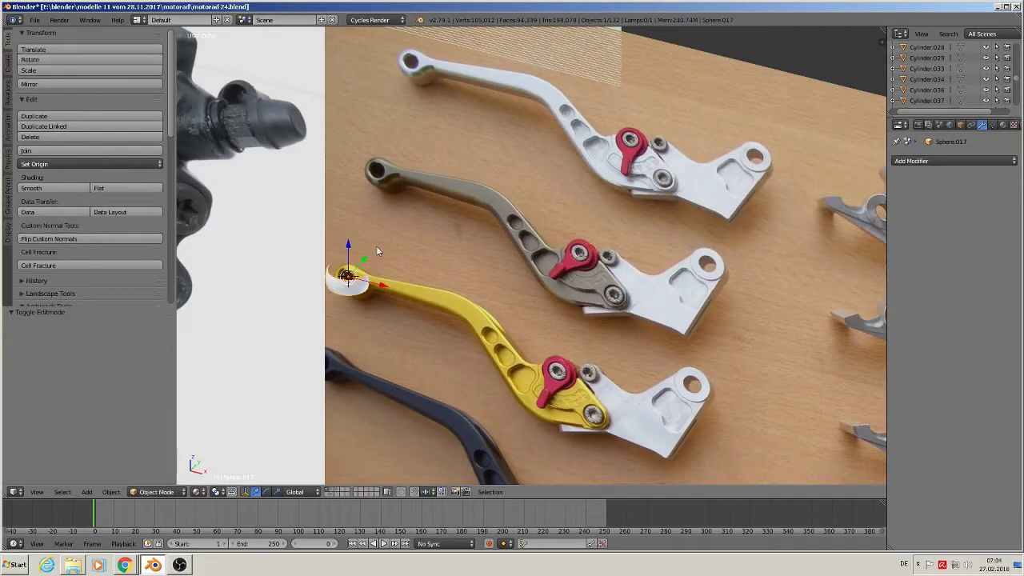
{"action": "left_click", "coordinate": [357, 255]}
{"action": "left_click_drag", "start_coordinate": [369, 260], "coordinate": [348, 288]}
Extrude the band's upper edge loop and scale it inward to about 0.514
{"action": "scroll", "coordinate": [349, 315], "scroll_direction": "up", "scroll_amount": 5}
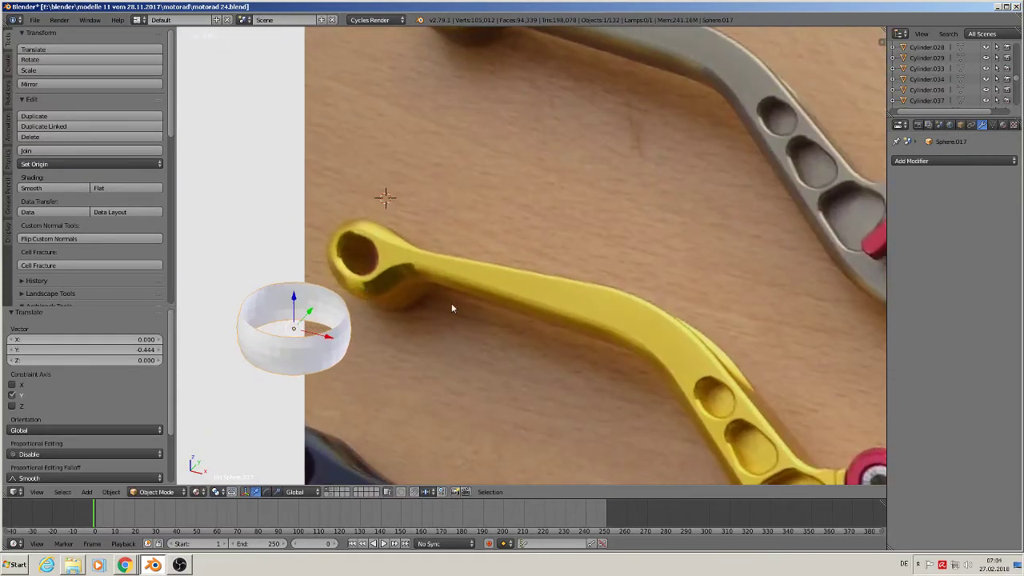
{"action": "scroll", "coordinate": [452, 308], "scroll_direction": "up", "scroll_amount": 3}
{"action": "key", "text": "Tab"}
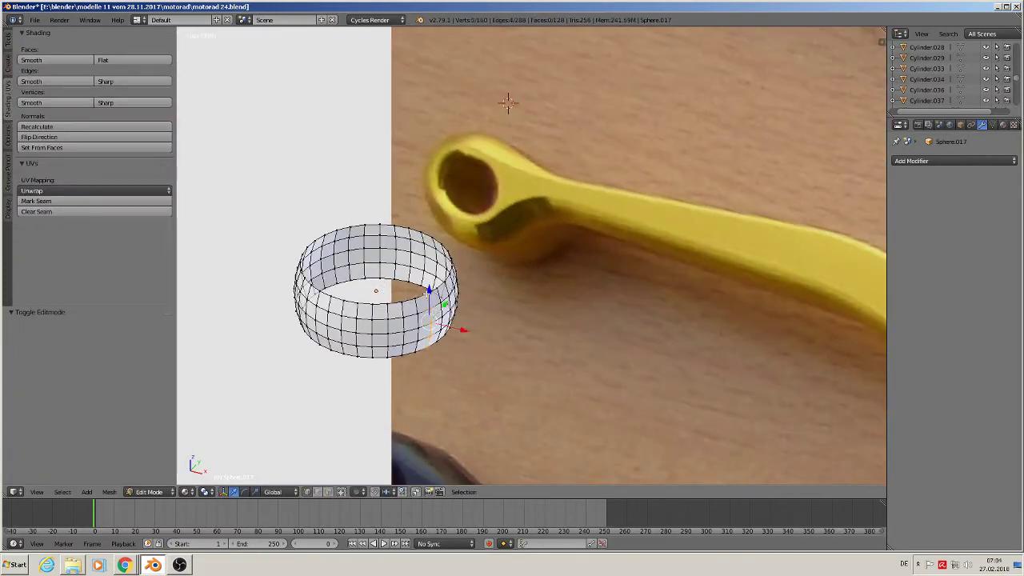
{"action": "left_click", "coordinate": [418, 296], "text": "alt"}
{"action": "key", "text": "e"}
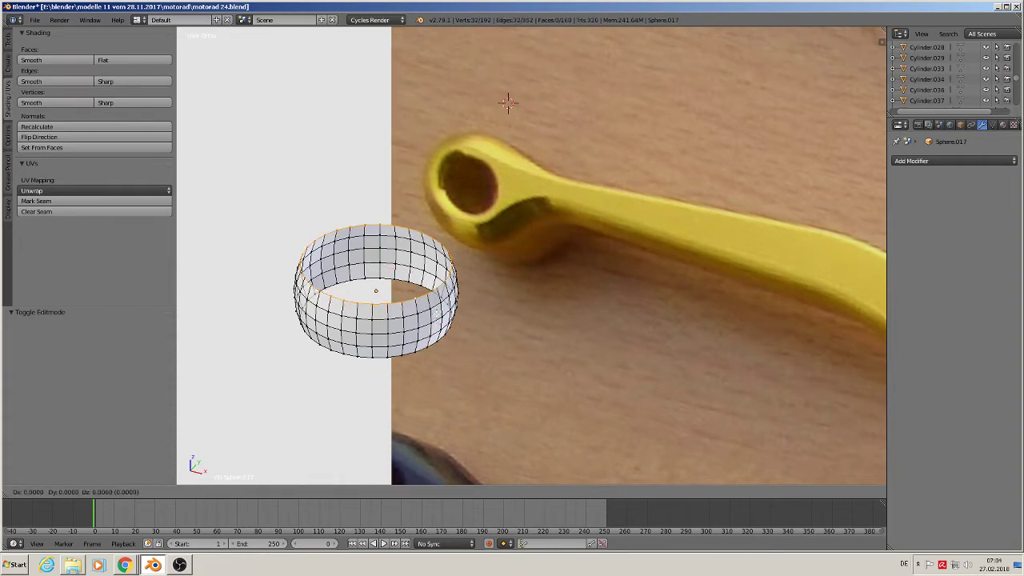
{"action": "key", "text": "s"}
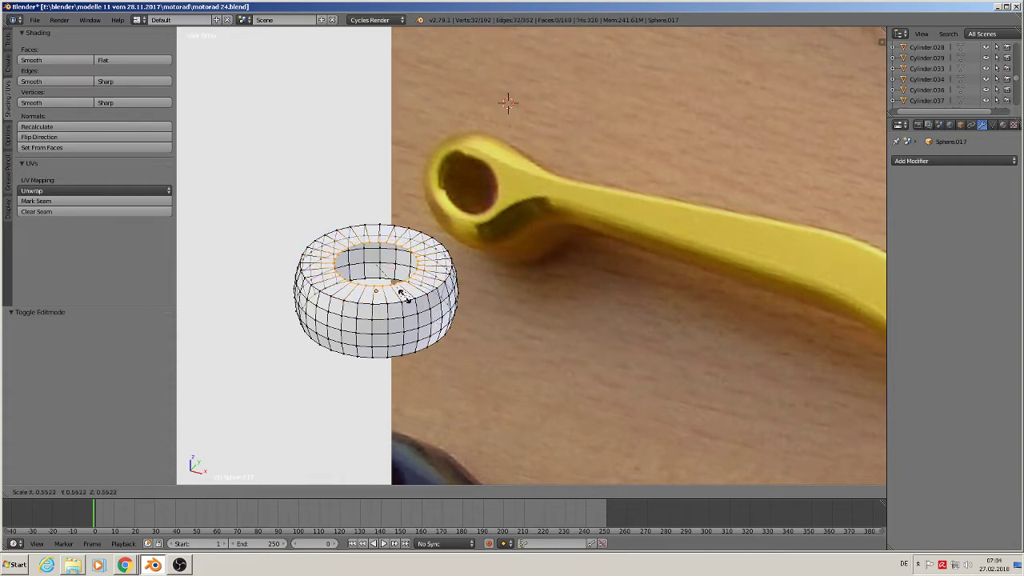
{"action": "left_click", "coordinate": [403, 292]}
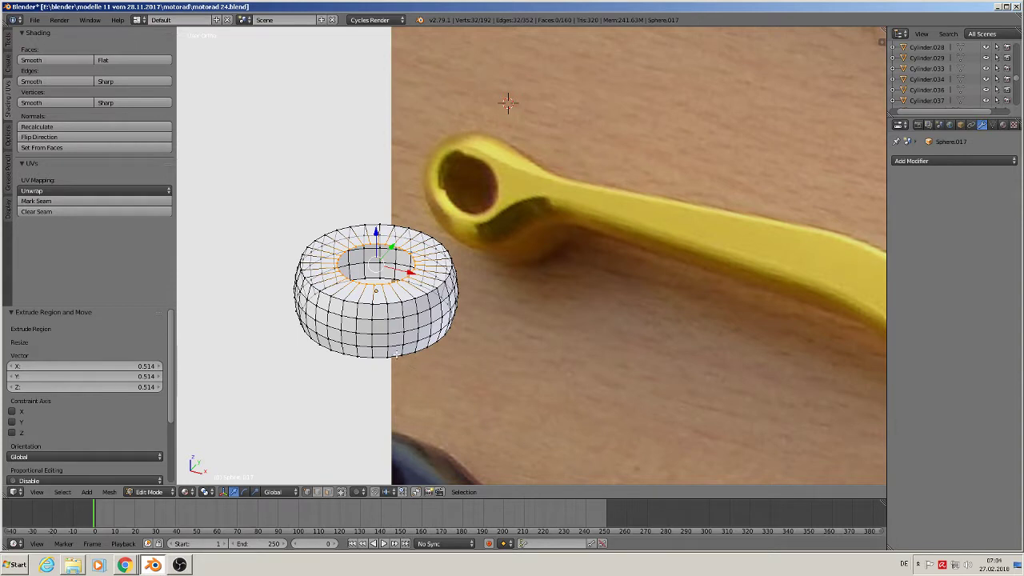
Extrude the band's lower edge loop and scale it inward to about 0.359
{"action": "left_click", "coordinate": [396, 357], "text": "alt"}
{"action": "key", "text": "e"}
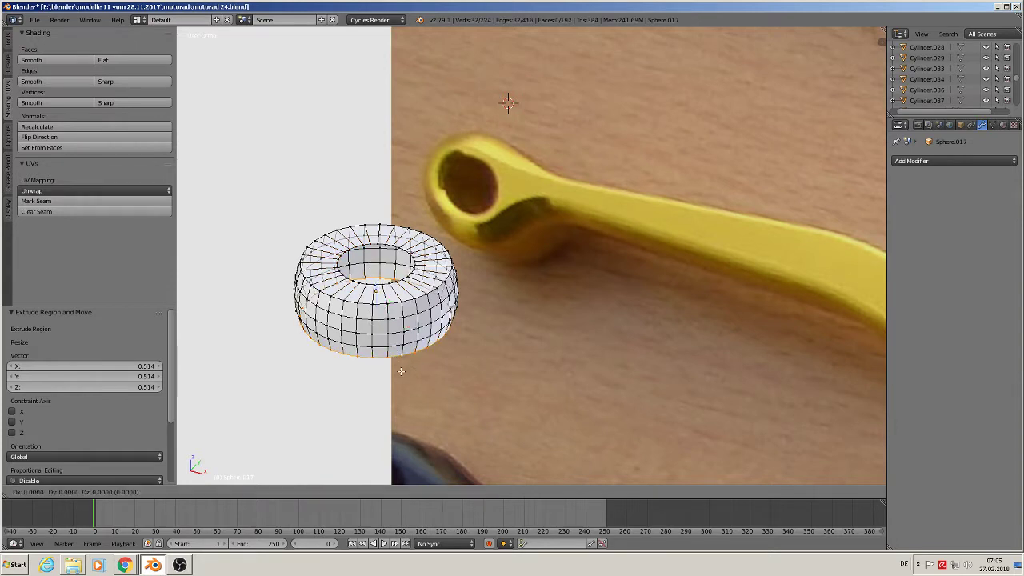
{"action": "key", "text": "s"}
{"action": "left_click", "coordinate": [383, 335]}
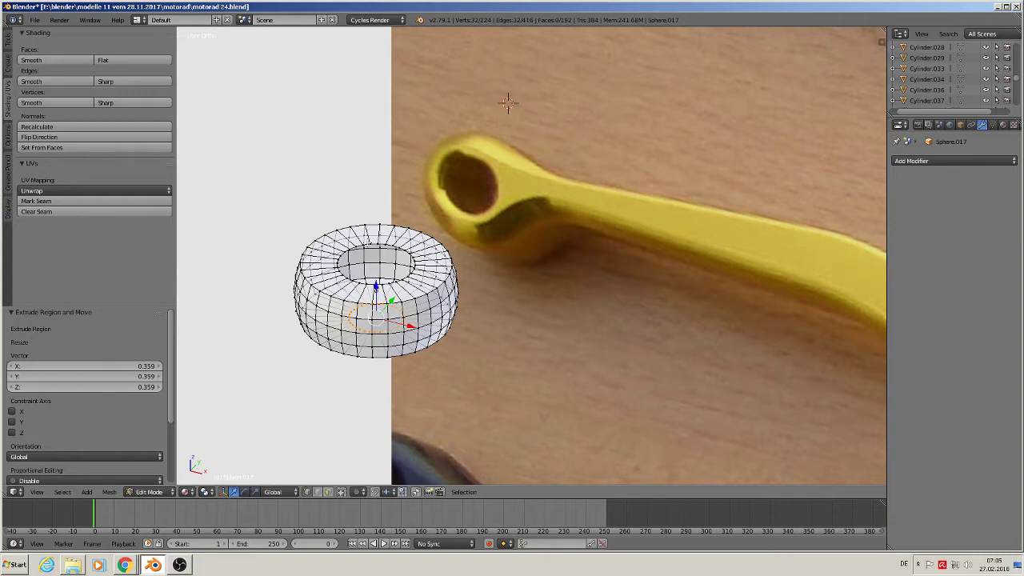
Connect the upper and lower inner edge loops with Bridge Edge Loops to form the hole's wall
{"action": "right_click", "coordinate": [369, 243], "text": "alt+shift"}
{"action": "middle_click_drag", "start_coordinate": [370, 245], "coordinate": [421, 256]}
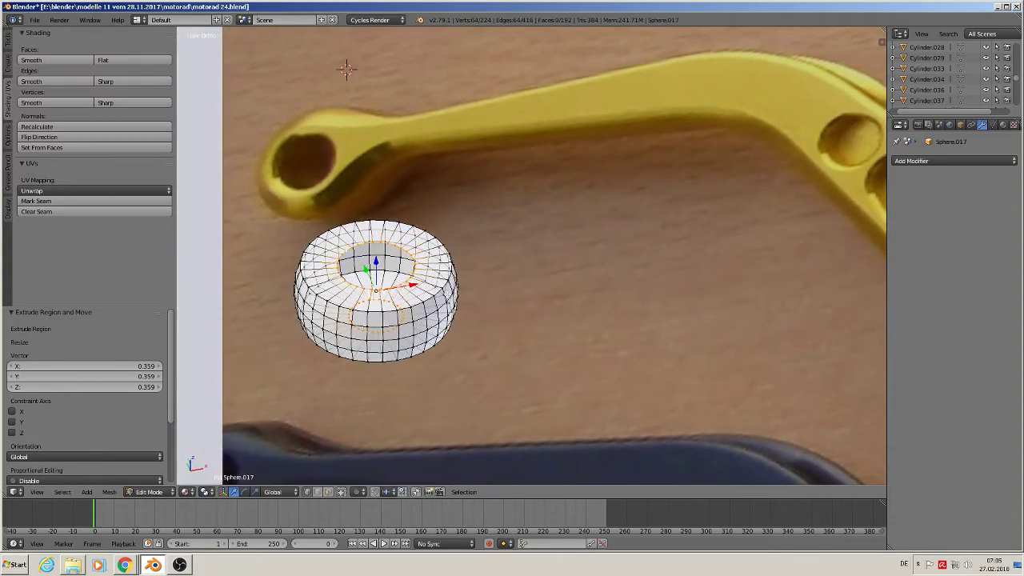
{"action": "key", "text": "space"}
{"action": "left_click", "coordinate": [444, 296]}
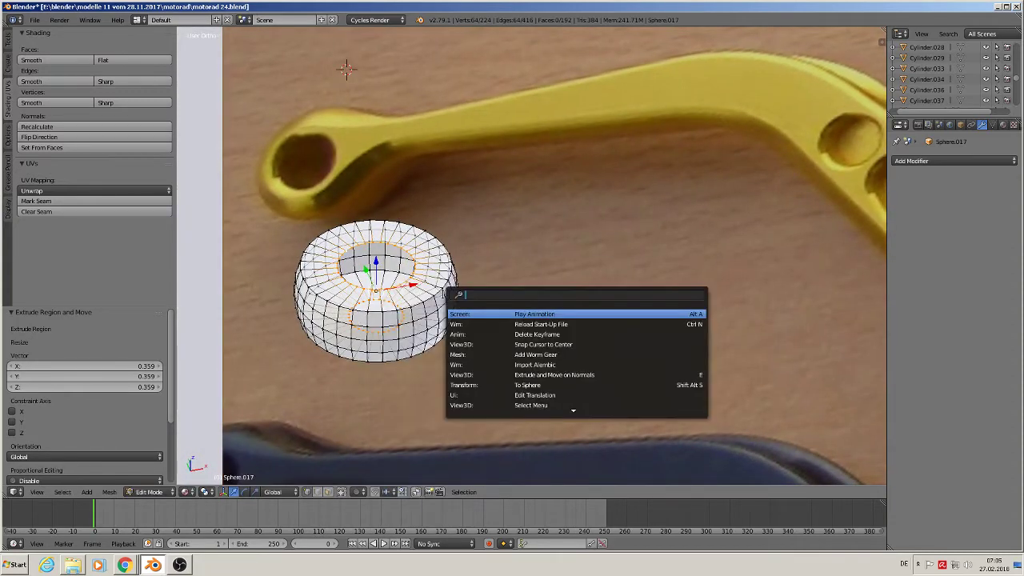
{"action": "type", "text": "bri"}
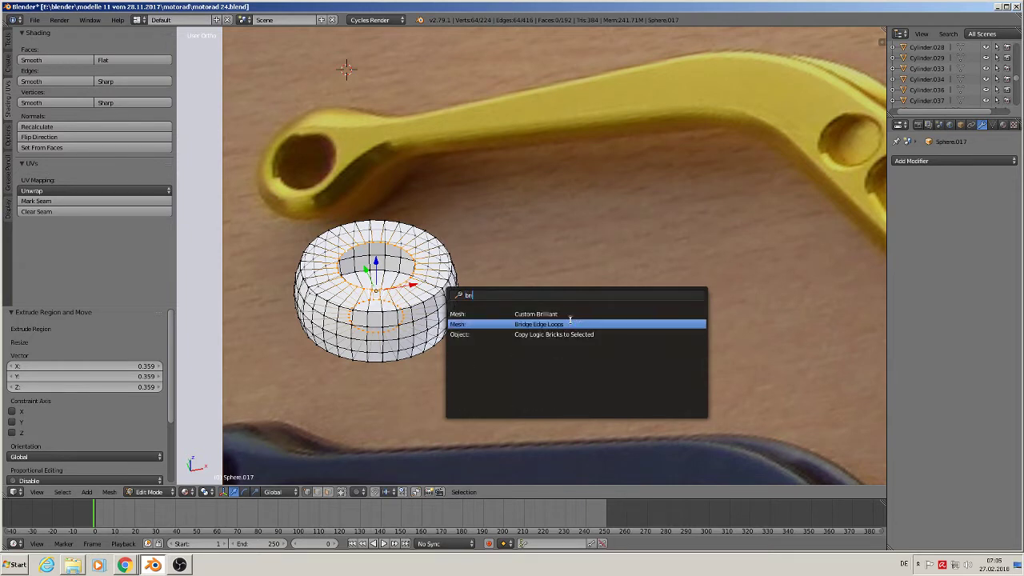
{"action": "left_click", "coordinate": [570, 323]}
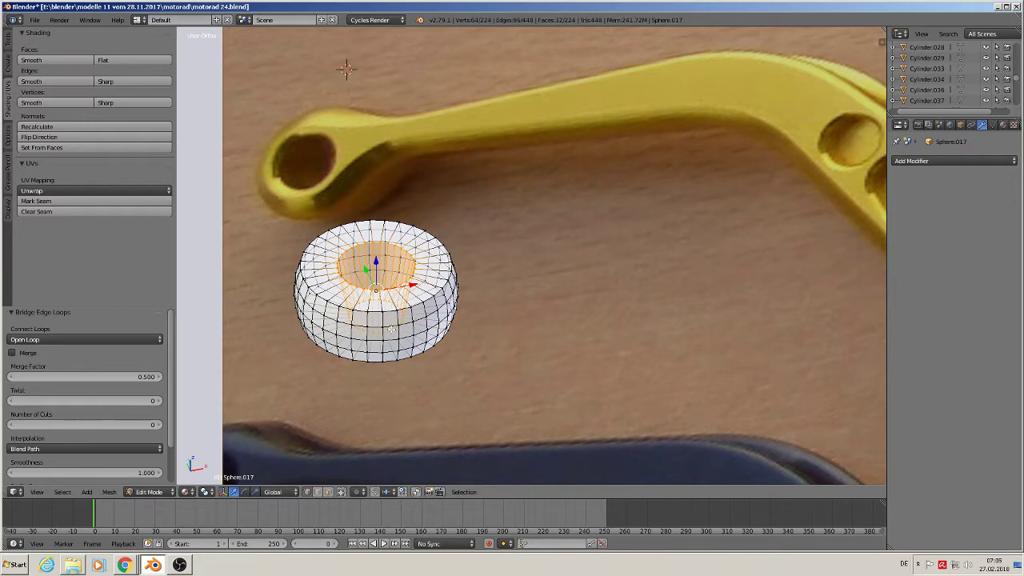
Split a single vertex on the lower inner edge loop of the ring and clear the selection
{"action": "right_click", "coordinate": [390, 329]}
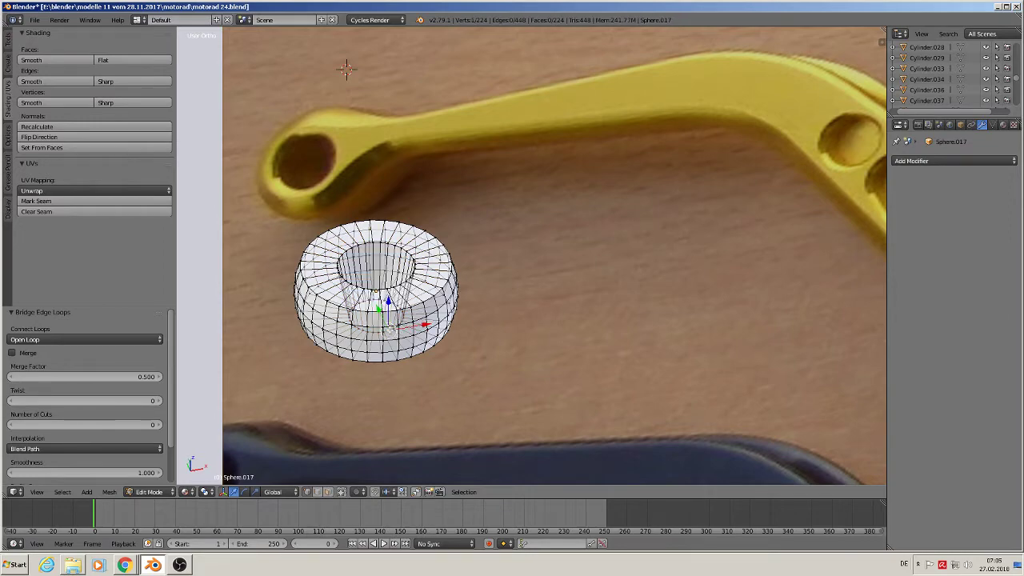
{"action": "middle_click_drag", "start_coordinate": [389, 328], "coordinate": [424, 376]}
{"action": "scroll", "coordinate": [432, 399], "scroll_direction": "up", "scroll_amount": 3}
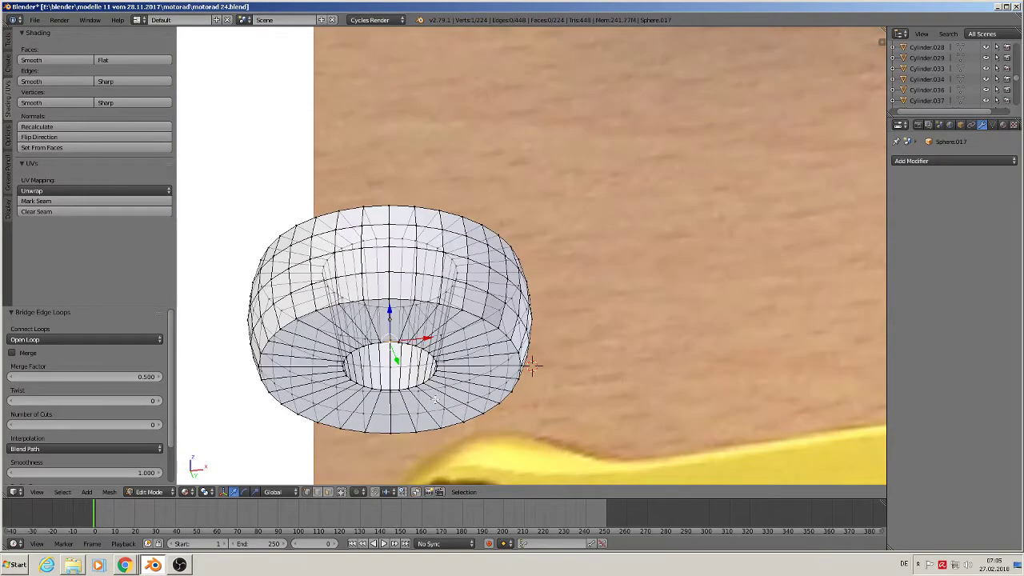
{"action": "scroll", "coordinate": [435, 400], "scroll_direction": "up", "scroll_amount": 3}
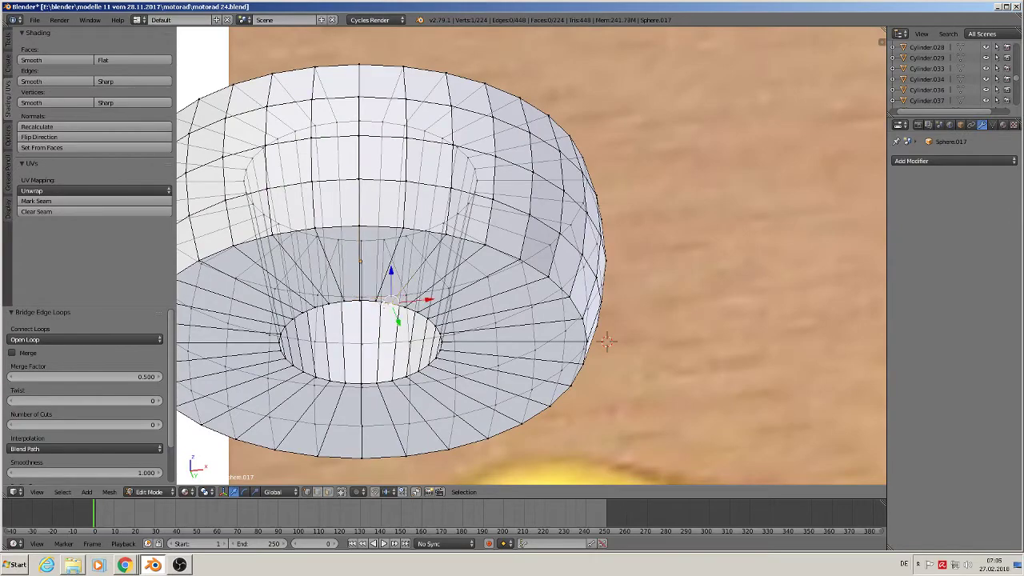
{"action": "right_click", "coordinate": [384, 303]}
{"action": "key", "text": "ctrl+v"}
{"action": "right_click", "coordinate": [388, 306]}
{"action": "middle_click_drag", "start_coordinate": [511, 389], "coordinate": [491, 314]}
{"action": "key", "text": "y"}
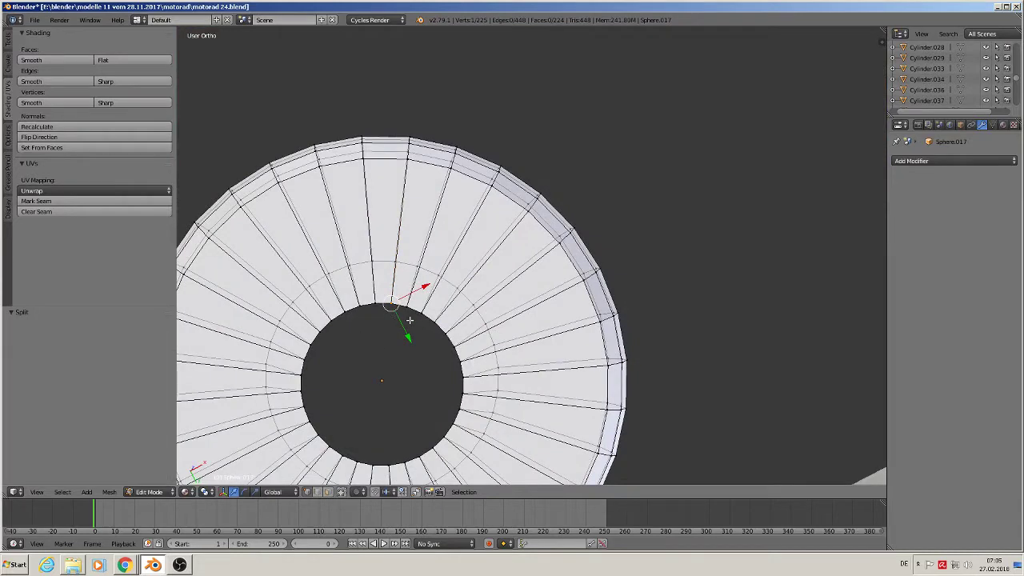
{"action": "key", "text": "a"}
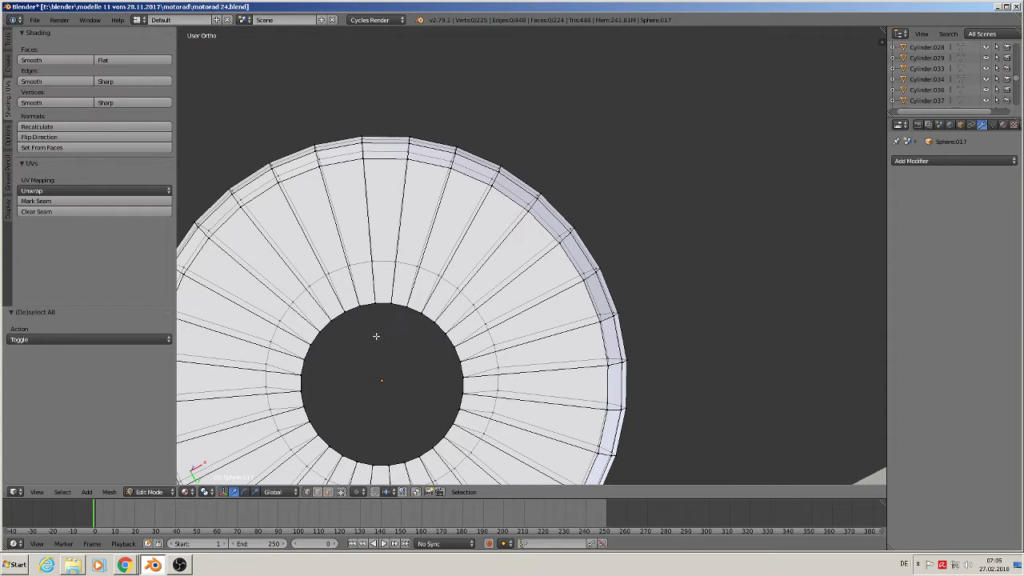
{"action": "key", "text": "c"}
{"action": "mouse_move", "coordinate": [373, 309]}
{"action": "left_mouse_down"}
{"action": "mouse_move", "coordinate": [366, 301]}
{"action": "mouse_move", "coordinate": [331, 327]}
{"action": "mouse_move", "coordinate": [319, 320]}
{"action": "left_mouse_up"}
{"action": "right_click", "coordinate": [393, 317]}
{"action": "key", "text": "a"}
{"action": "key", "text": "c"}
{"action": "mouse_move", "coordinate": [397, 316]}
{"action": "left_mouse_down"}
{"action": "mouse_move", "coordinate": [354, 322]}
{"action": "mouse_move", "coordinate": [308, 356]}
{"action": "mouse_move", "coordinate": [328, 448]}
{"action": "mouse_move", "coordinate": [396, 472]}
{"action": "mouse_move", "coordinate": [426, 448]}
{"action": "left_mouse_up"}
{"action": "right_click", "coordinate": [426, 448]}
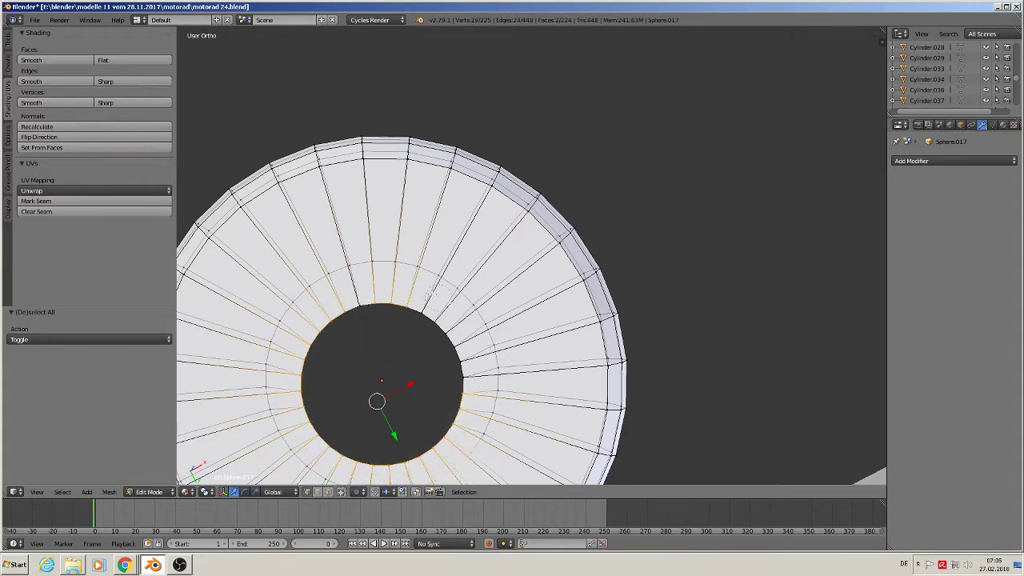
{"action": "key", "text": "a"}
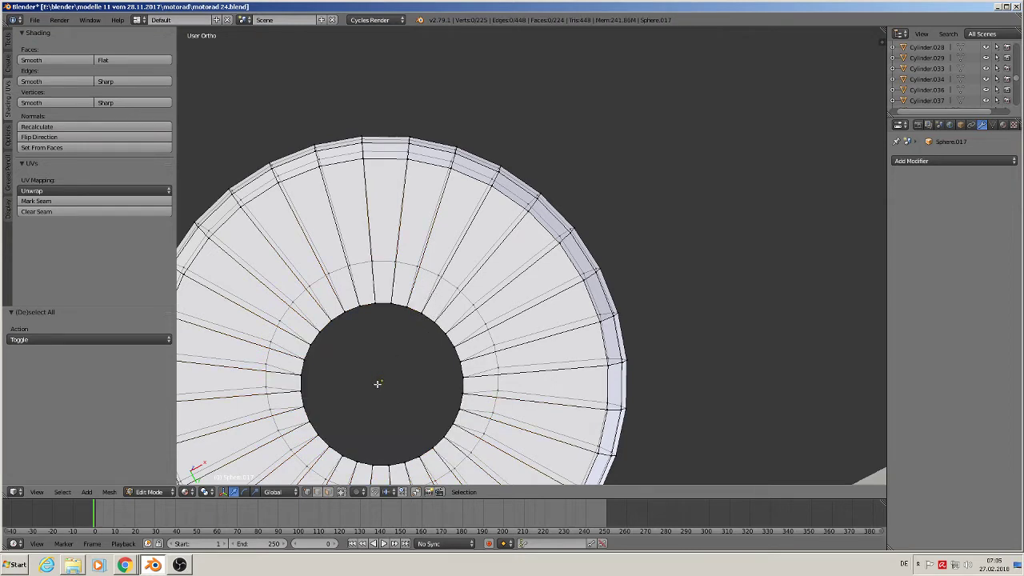
Circle-select the whole lower inner edge loop and scale it up to about 1.560 to match the upper opening
{"action": "key", "text": "c"}
{"action": "scroll", "coordinate": [380, 388], "scroll_direction": "down", "scroll_amount": 8}
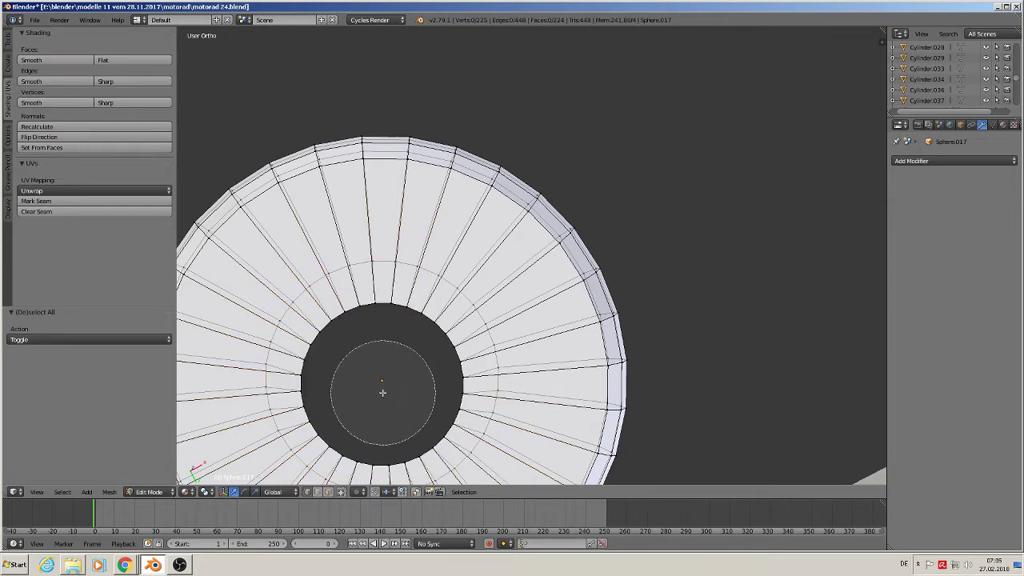
{"action": "scroll", "coordinate": [383, 392], "scroll_direction": "down", "scroll_amount": 5}
{"action": "left_click", "coordinate": [383, 381]}
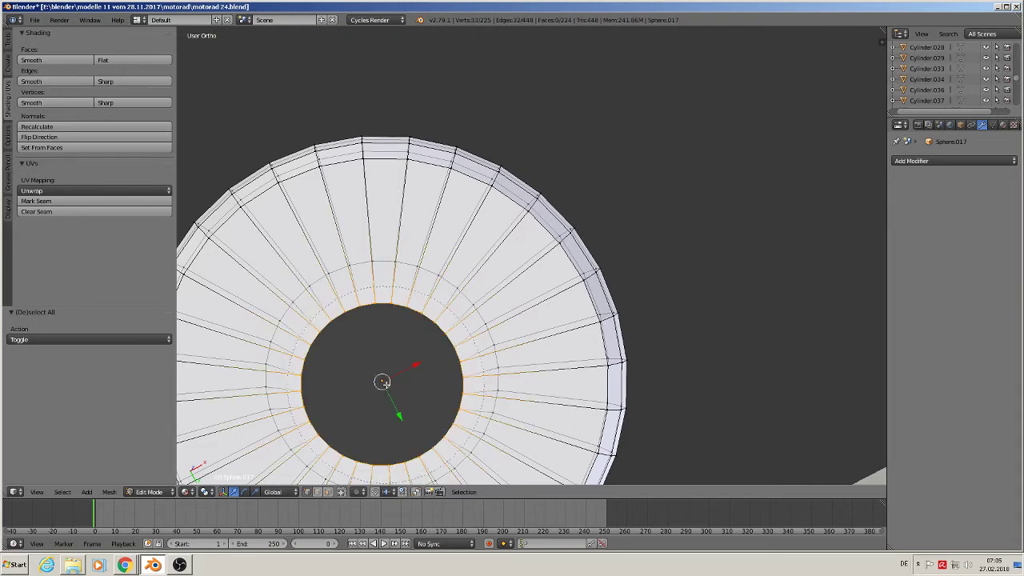
{"action": "right_click", "coordinate": [382, 381]}
{"action": "key", "text": "s"}
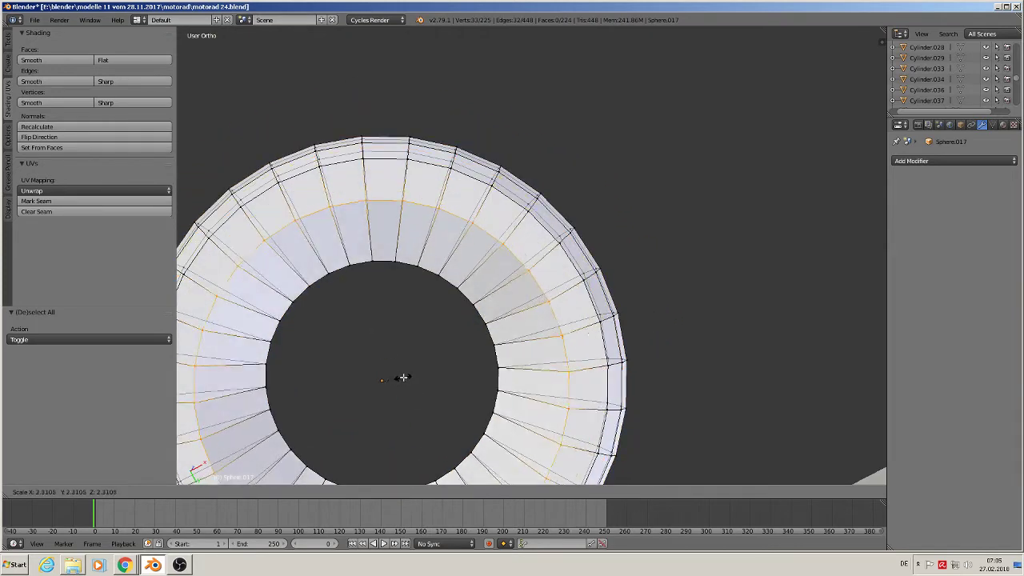
{"action": "left_click", "coordinate": [395, 378]}
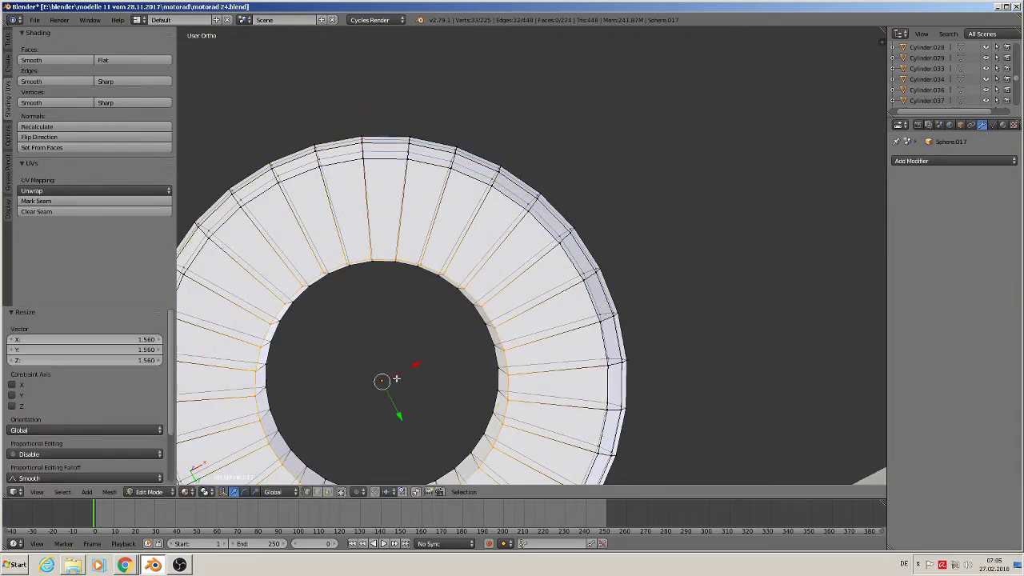
Return to Object Mode and inspect the finished ring from the front and at an angle
{"action": "scroll", "coordinate": [394, 395], "scroll_direction": "down", "scroll_amount": 3}
{"action": "middle_click_drag", "start_coordinate": [392, 407], "coordinate": [364, 435]}
{"action": "key", "text": "KP_1"}
{"action": "key", "text": "Tab"}
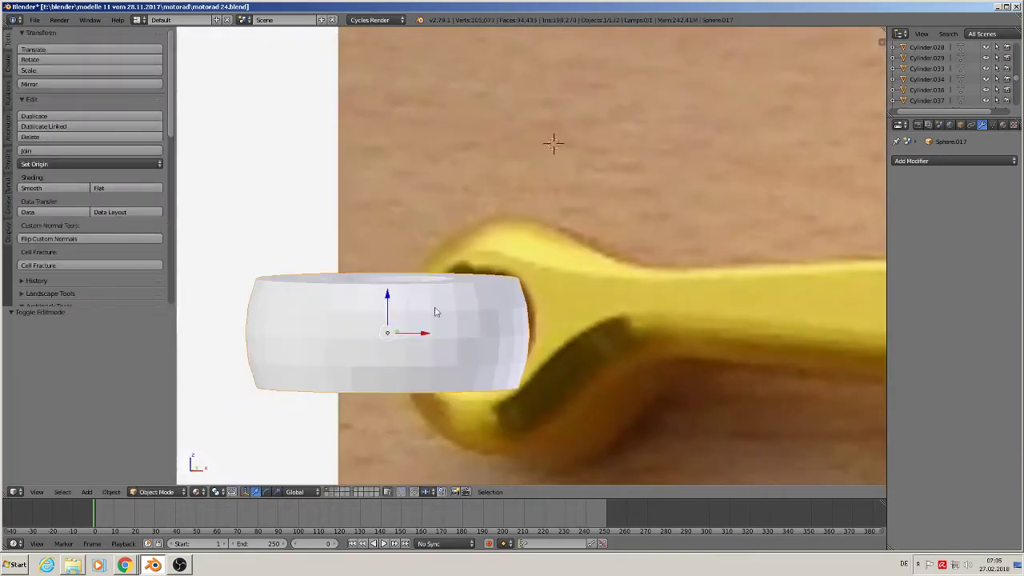
{"action": "scroll", "coordinate": [432, 383], "scroll_direction": "down", "scroll_amount": 4}
{"action": "middle_click_drag", "start_coordinate": [434, 389], "coordinate": [532, 445]}
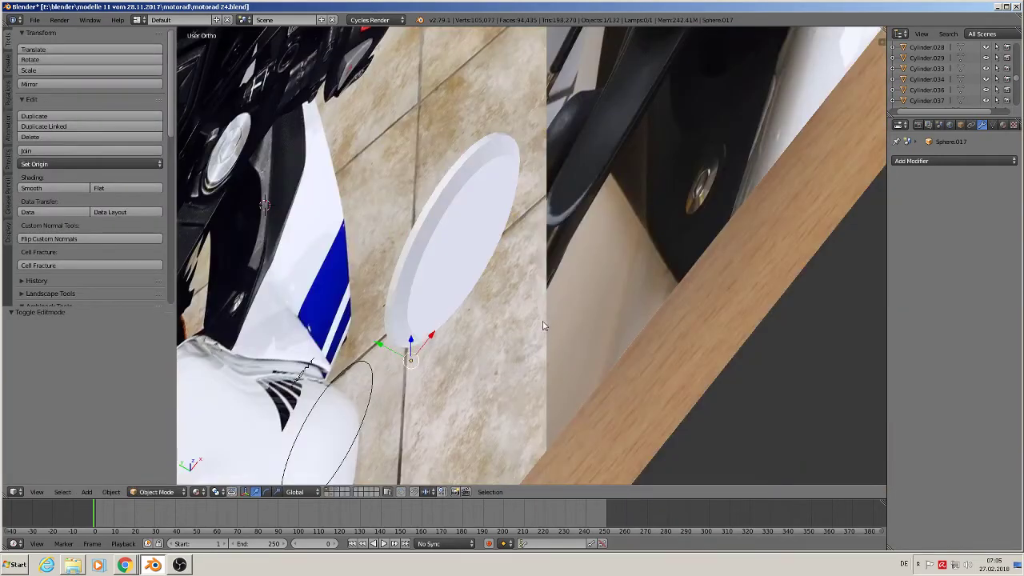
Scale the ring down to about 0.763 in front view to fit the gold lever's ball end in the reference photo
{"action": "key", "text": "KP_1"}
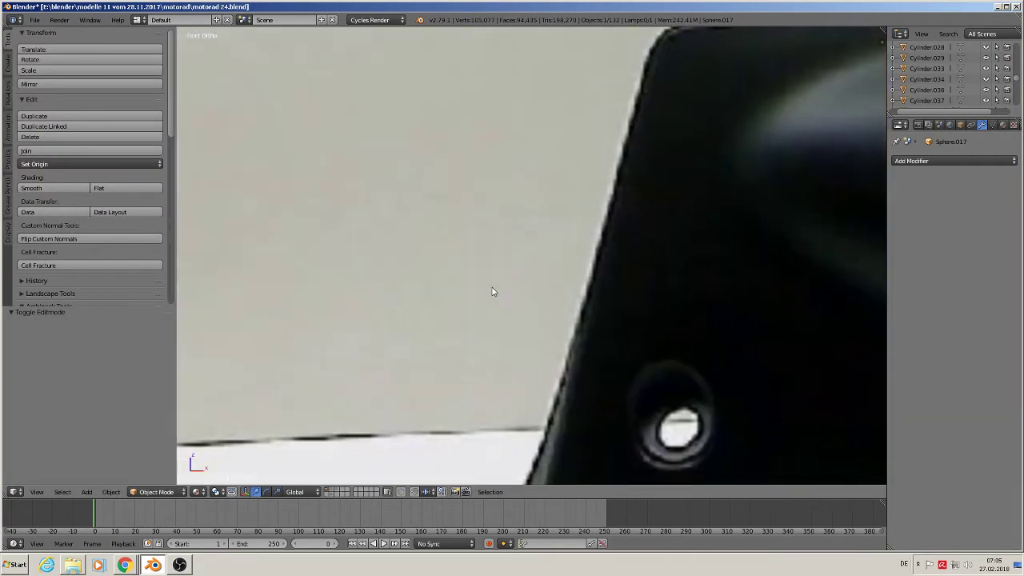
{"action": "scroll", "coordinate": [473, 353], "scroll_direction": "down", "scroll_amount": 2}
{"action": "scroll", "coordinate": [491, 343], "scroll_direction": "down", "scroll_amount": 3}
{"action": "key", "text": "KP_3"}
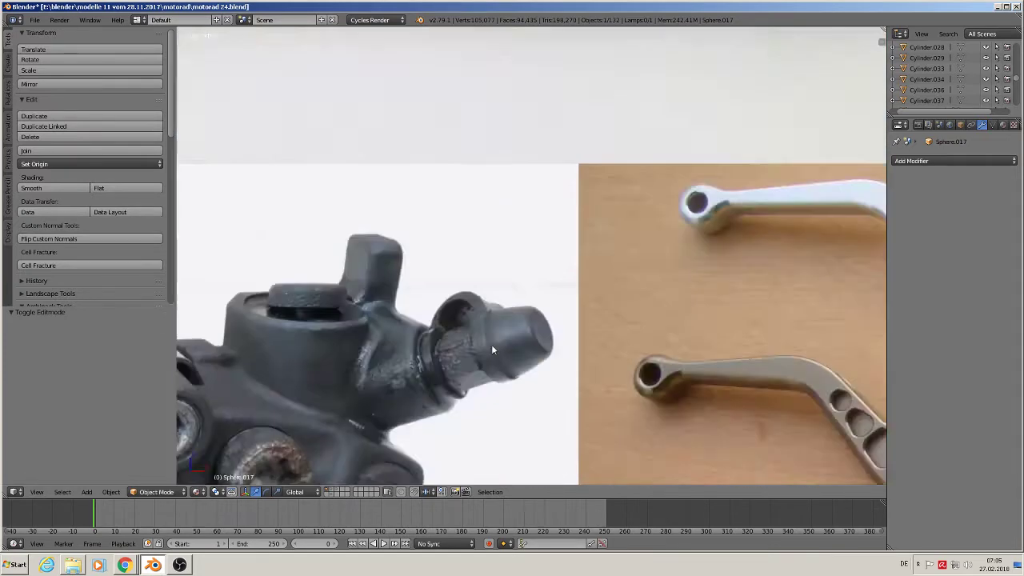
{"action": "key", "text": "KP_Decimal"}
{"action": "scroll", "coordinate": [494, 346], "scroll_direction": "down", "scroll_amount": 8}
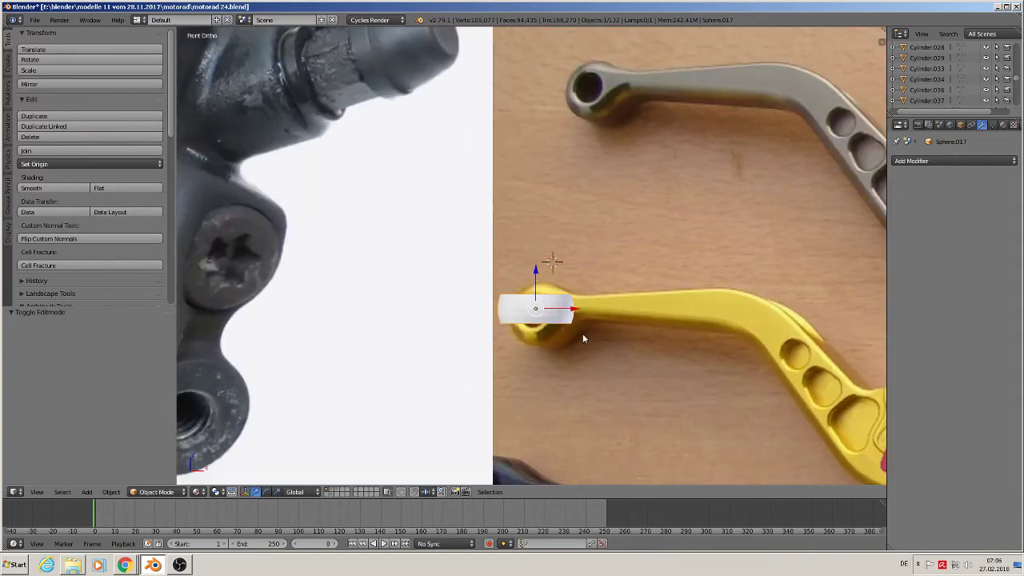
{"action": "middle_click_drag", "start_coordinate": [509, 368], "coordinate": [461, 380]}
{"action": "key", "text": "KP_3"}
{"action": "key", "text": "KP_1"}
{"action": "key", "text": "s"}
{"action": "left_click", "coordinate": [571, 356]}
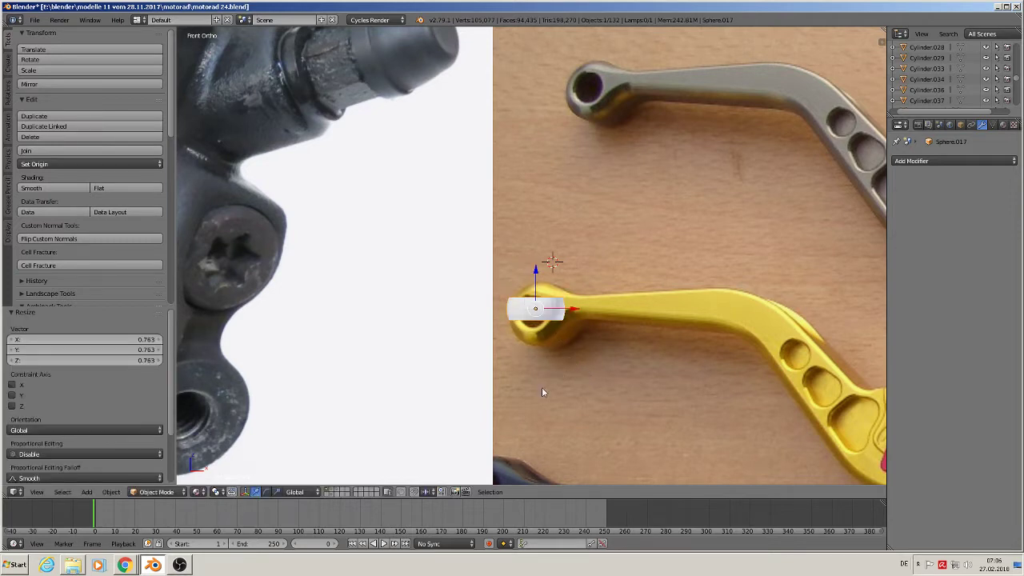
Stretch the ring along the Z axis by about 1.513 and apply smooth shading to it
{"action": "key", "text": "s"}
{"action": "key", "text": "z"}
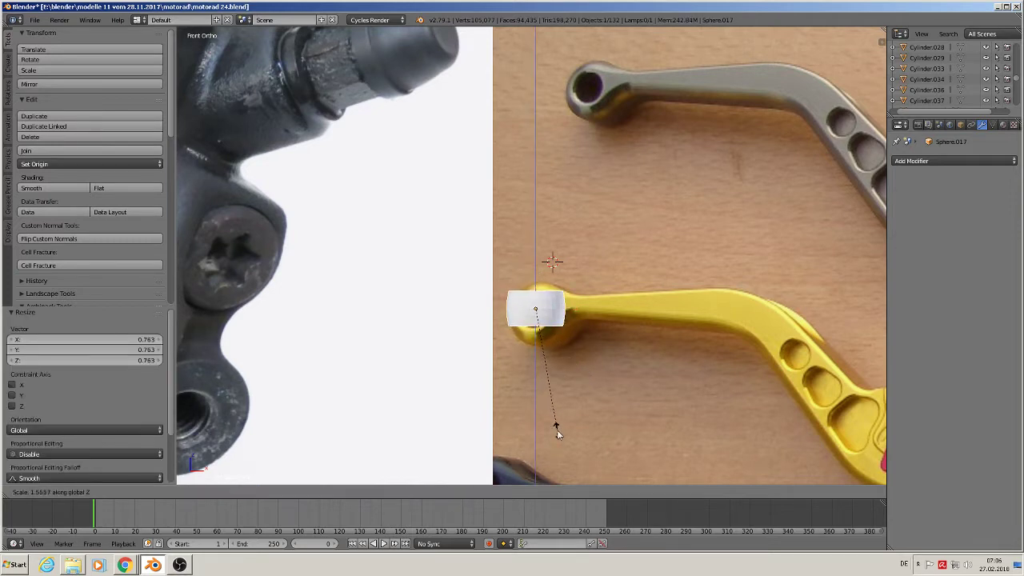
{"action": "left_click", "coordinate": [555, 426]}
{"action": "scroll", "coordinate": [619, 380], "scroll_direction": "down", "scroll_amount": 2}
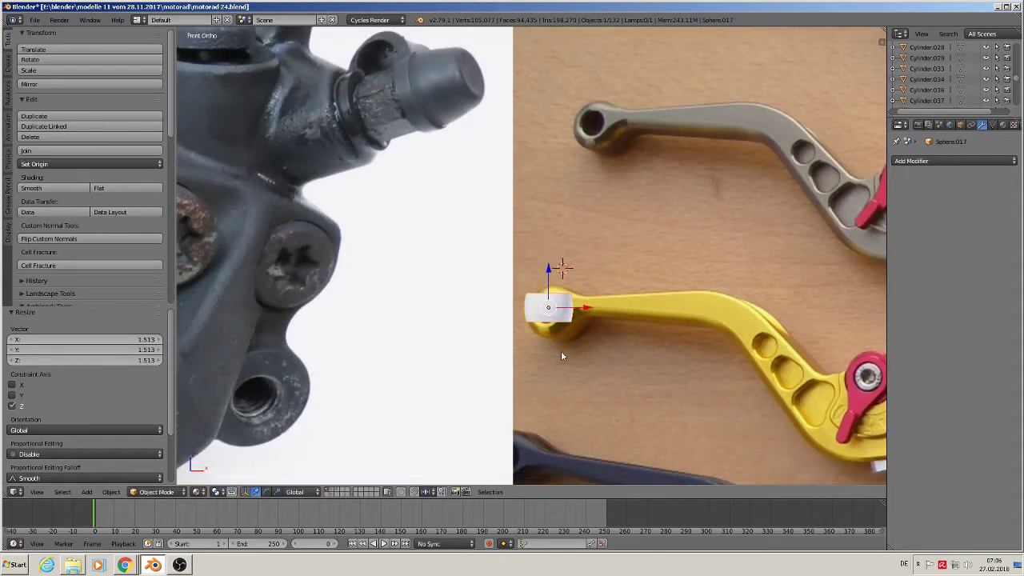
{"action": "middle_click_drag", "start_coordinate": [561, 351], "coordinate": [289, 339], "text": "shift"}
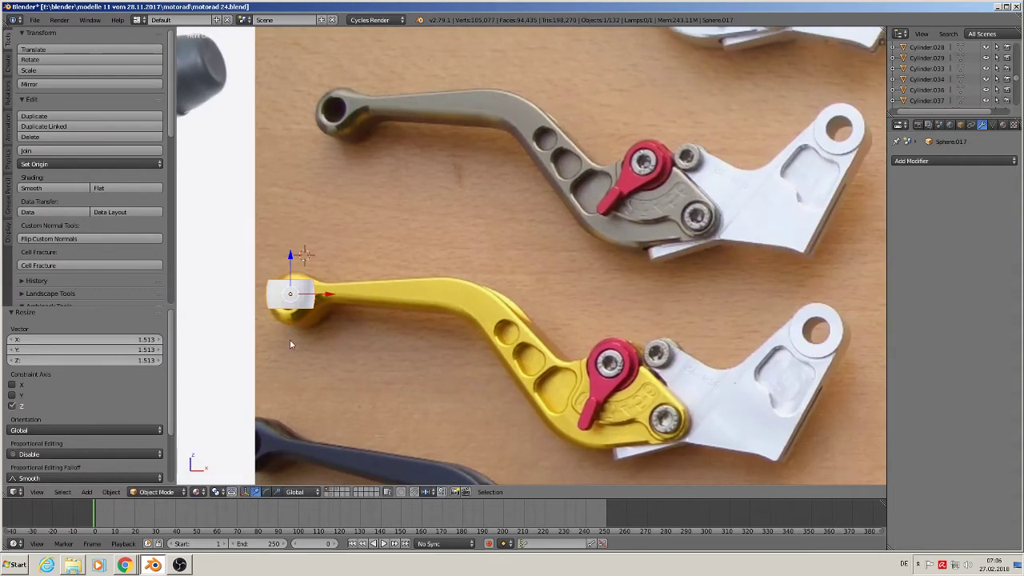
{"action": "left_click", "coordinate": [60, 189]}
In Edit Mode with face selection, select the ring's whole top face loop and shade it flat
{"action": "scroll", "coordinate": [293, 318], "scroll_direction": "up", "scroll_amount": 4}
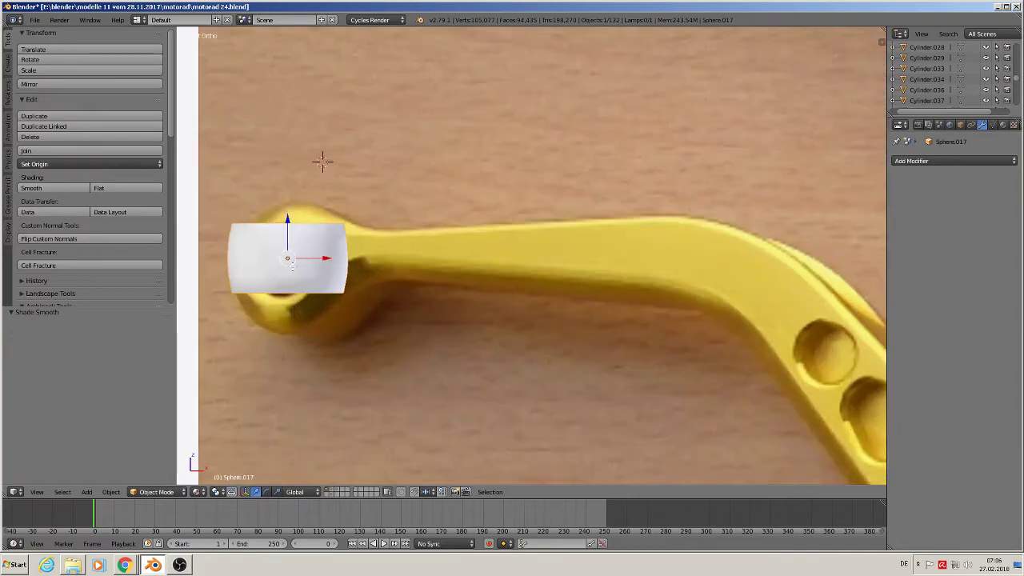
{"action": "key", "text": "Tab"}
{"action": "middle_click_drag", "start_coordinate": [292, 318], "coordinate": [292, 360]}
{"action": "scroll", "coordinate": [304, 299], "scroll_direction": "up", "scroll_amount": 4}
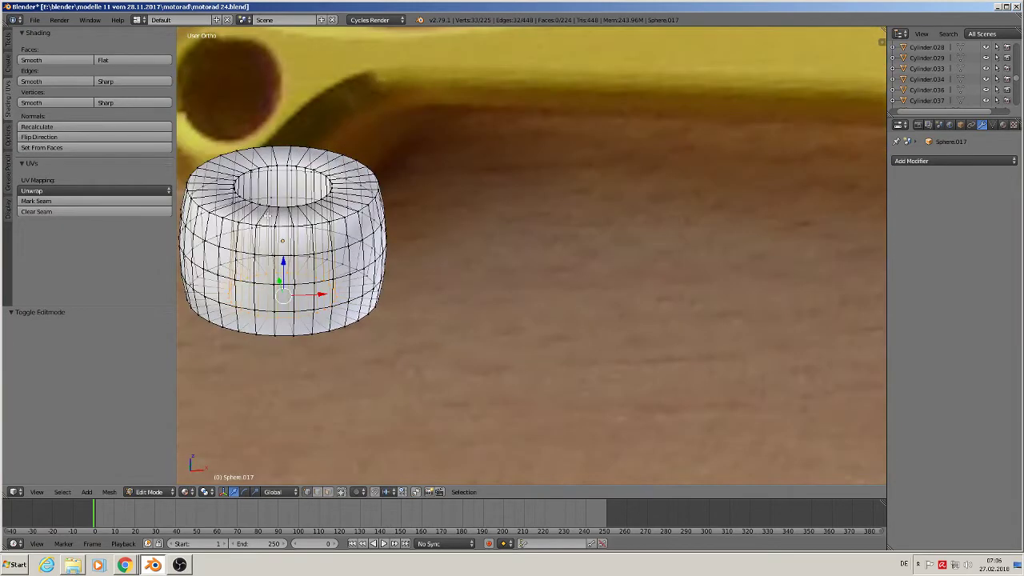
{"action": "left_click", "coordinate": [327, 491]}
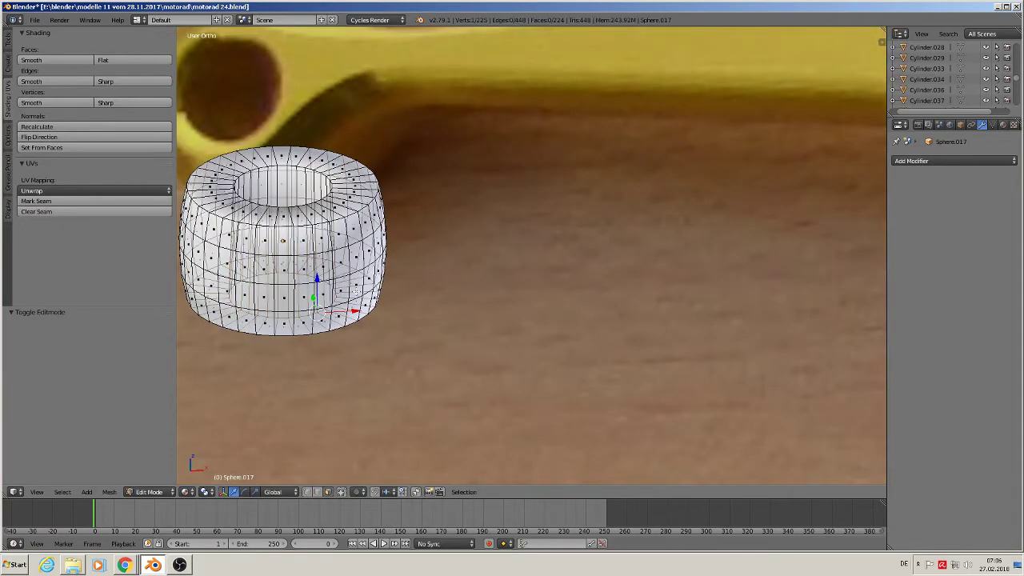
{"action": "right_click", "coordinate": [356, 184], "text": "alt"}
{"action": "right_click", "coordinate": [358, 184], "text": "alt"}
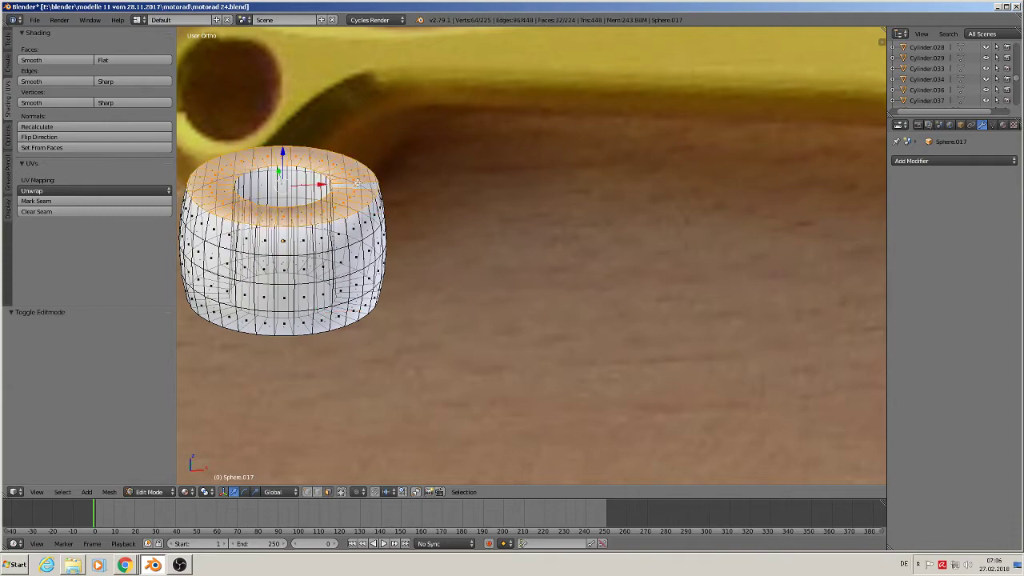
{"action": "middle_click_drag", "start_coordinate": [404, 320], "coordinate": [382, 285]}
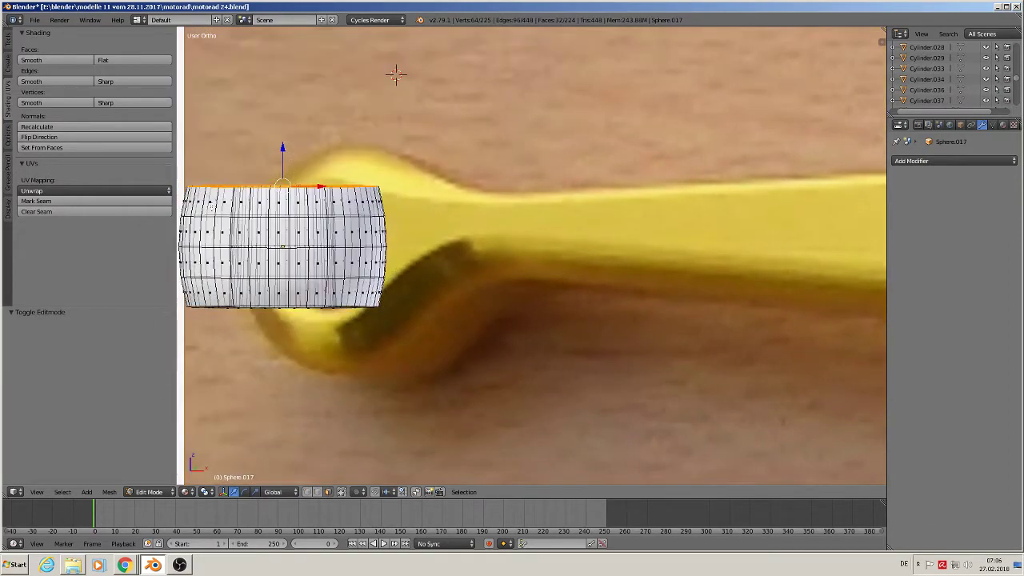
{"action": "left_click", "coordinate": [133, 61]}
Select the ring's bottom face loop, shade it flat as well, and return to Object Mode
{"action": "middle_click_drag", "start_coordinate": [340, 336], "coordinate": [338, 309]}
{"action": "right_click", "coordinate": [346, 300], "text": "alt"}
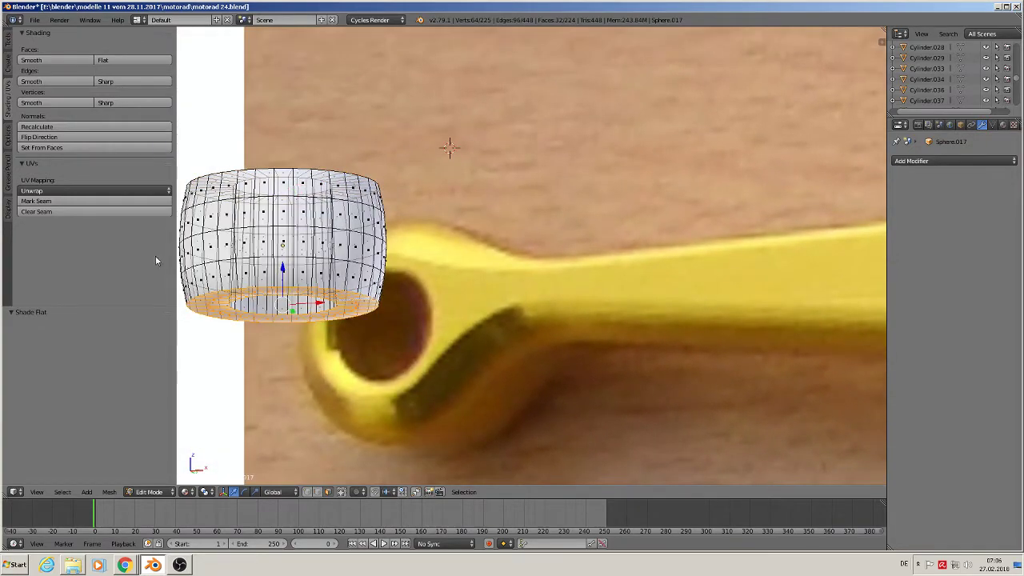
{"action": "key", "text": "Tab"}
{"action": "middle_click_drag", "start_coordinate": [366, 219], "coordinate": [475, 376]}
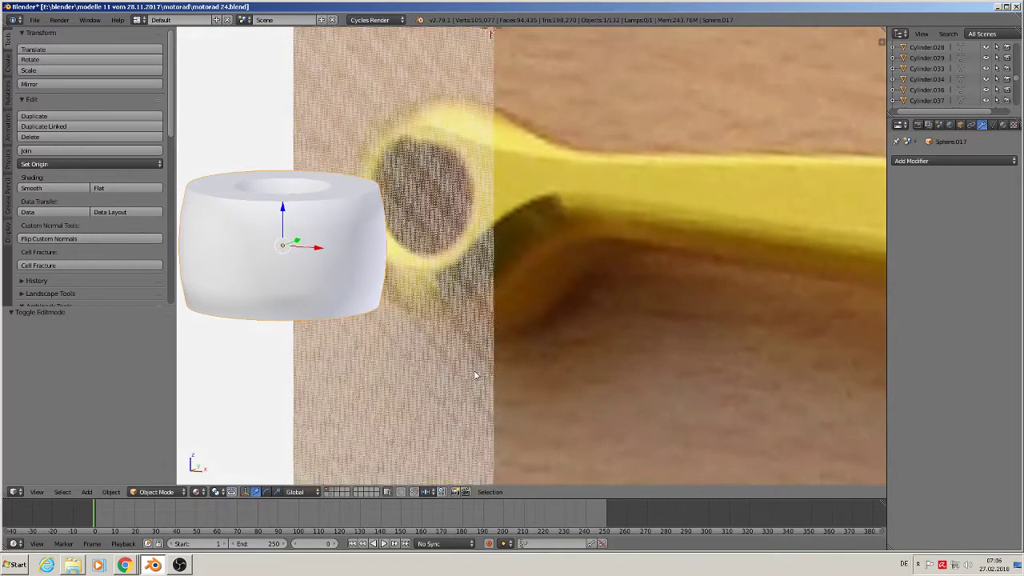
Place the 3D cursor on the gold lever's arm in front view, clear the selection and add a cube there
{"action": "key", "text": "KP_1"}
{"action": "scroll", "coordinate": [454, 365], "scroll_direction": "down", "scroll_amount": 4}
{"action": "scroll", "coordinate": [436, 385], "scroll_direction": "up", "scroll_amount": 1}
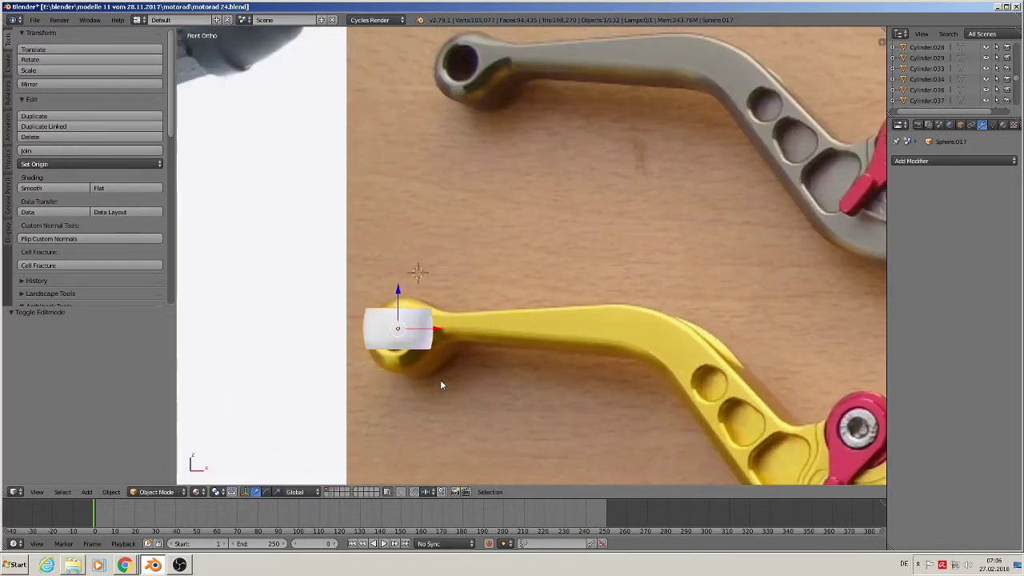
{"action": "scroll", "coordinate": [440, 384], "scroll_direction": "down", "scroll_amount": 3}
{"action": "middle_click_drag", "start_coordinate": [504, 379], "coordinate": [370, 291], "text": "shift"}
{"action": "left_click", "coordinate": [330, 264]}
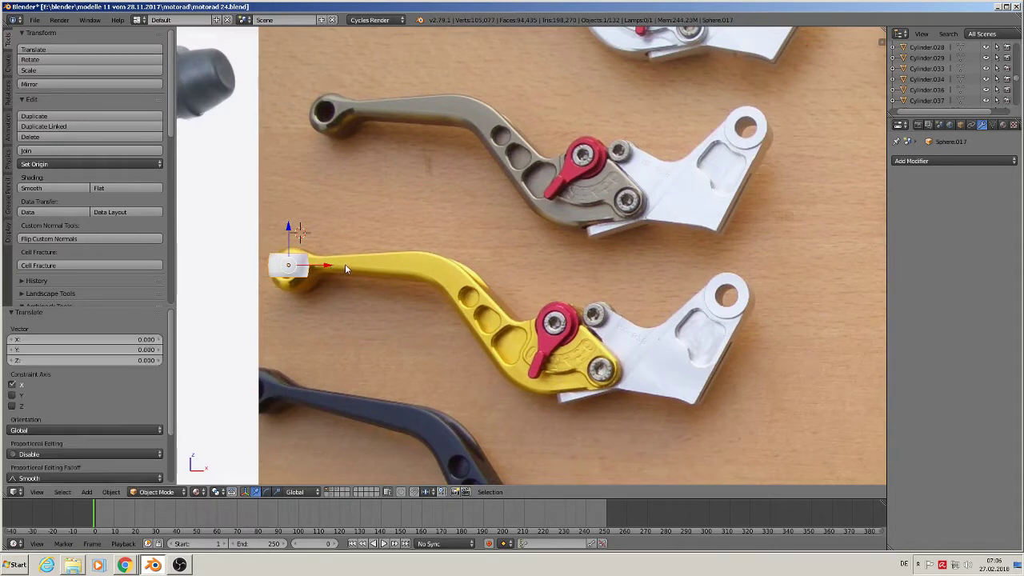
{"action": "left_click", "coordinate": [345, 264]}
{"action": "key", "text": "a"}
{"action": "left_click", "coordinate": [86, 492]}
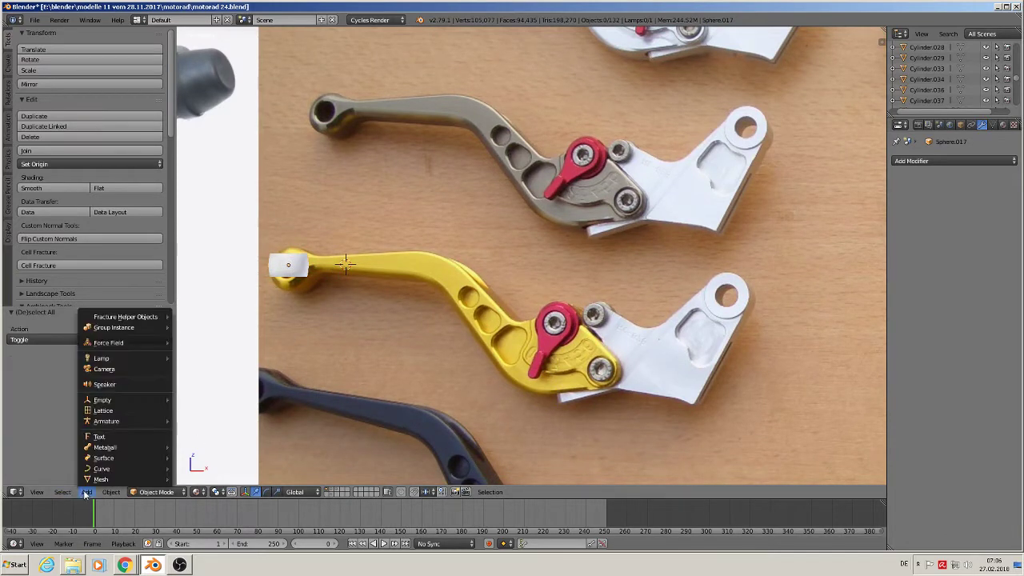
{"action": "mouse_move", "coordinate": [100, 476]}
{"action": "left_click", "coordinate": [216, 240]}
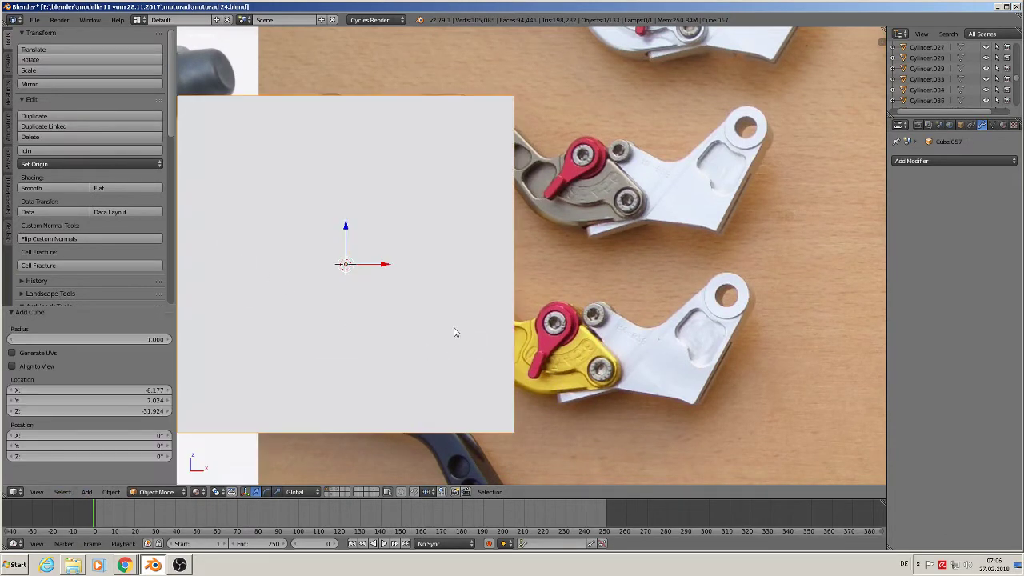
Scale the cube down to about 0.052, move it along X up against the ring, and shrink it by about 0.934
{"action": "key", "text": "s"}
{"action": "left_click", "coordinate": [347, 279]}
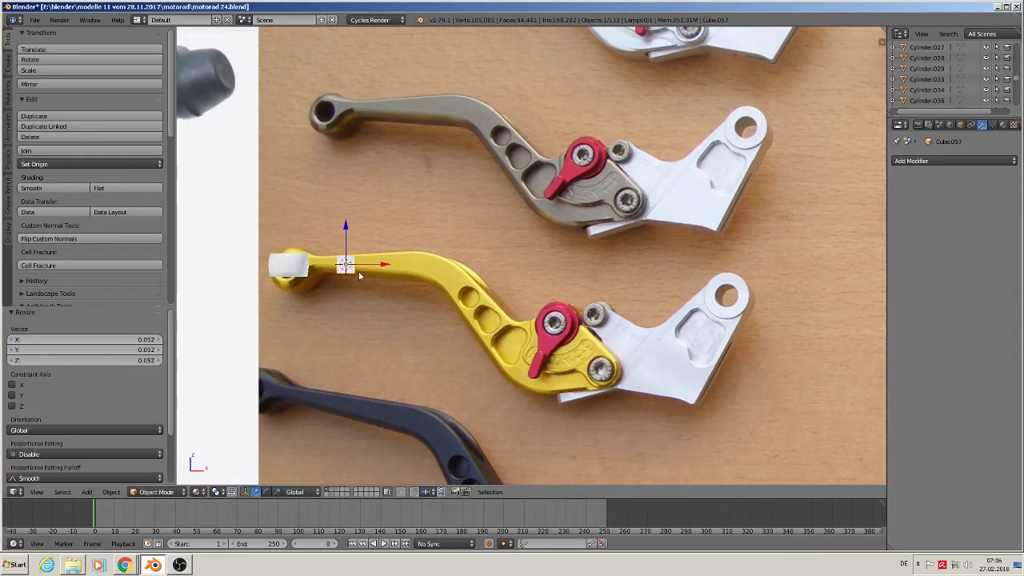
{"action": "left_click_drag", "start_coordinate": [374, 267], "coordinate": [346, 268]}
{"action": "left_click", "coordinate": [345, 270]}
{"action": "scroll", "coordinate": [327, 299], "scroll_direction": "up", "scroll_amount": 3}
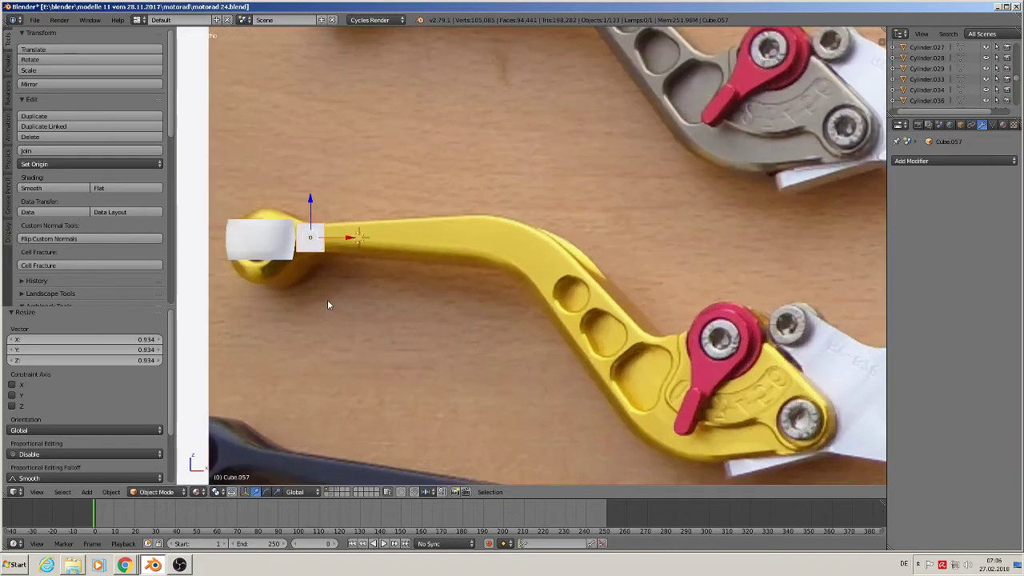
Enter Edit Mode on the cube and circle-select the four vertices of the end facing away from the ring
{"action": "key", "text": "Tab"}
{"action": "key", "text": "a"}
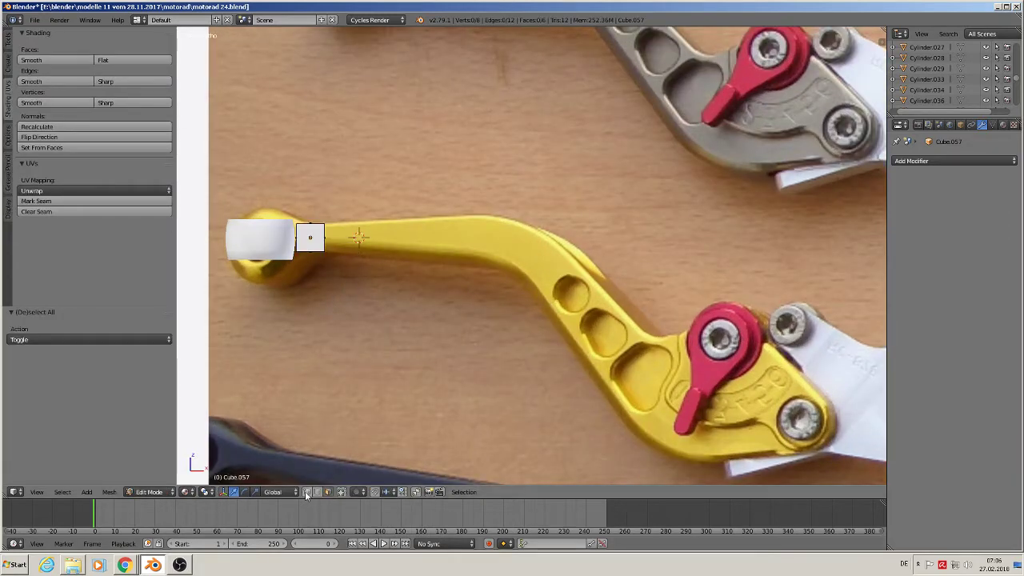
{"action": "key", "text": "a"}
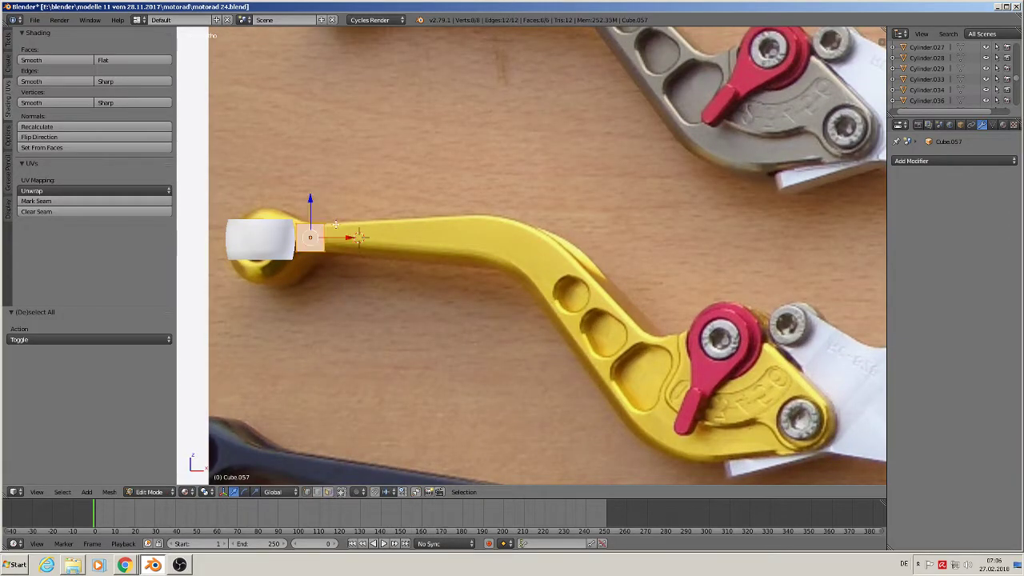
{"action": "key", "text": "a"}
{"action": "key", "text": "a"}
{"action": "key", "text": "a"}
{"action": "key", "text": "a"}
{"action": "key", "text": "c"}
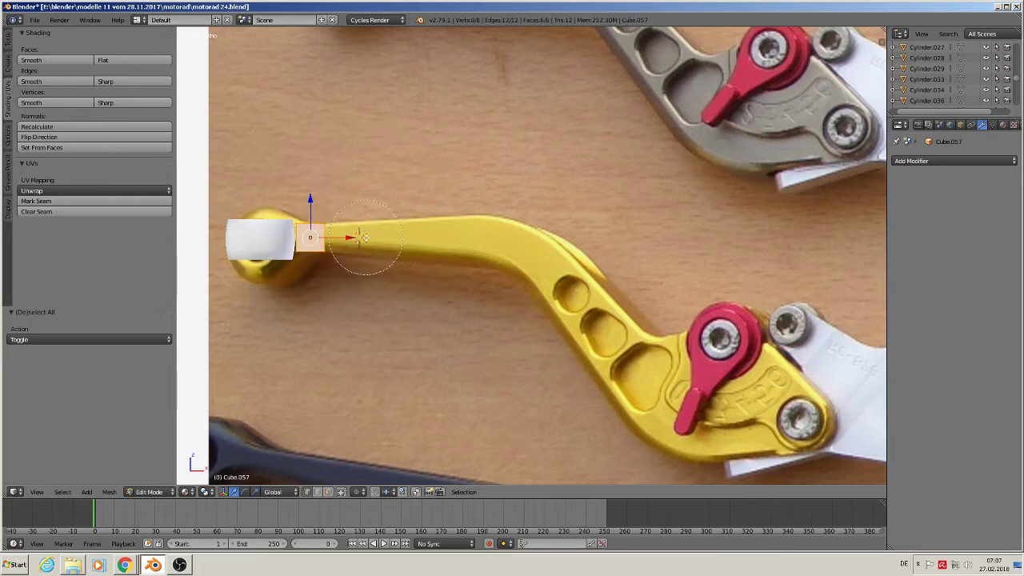
{"action": "right_click", "coordinate": [365, 238]}
{"action": "key", "text": "a"}
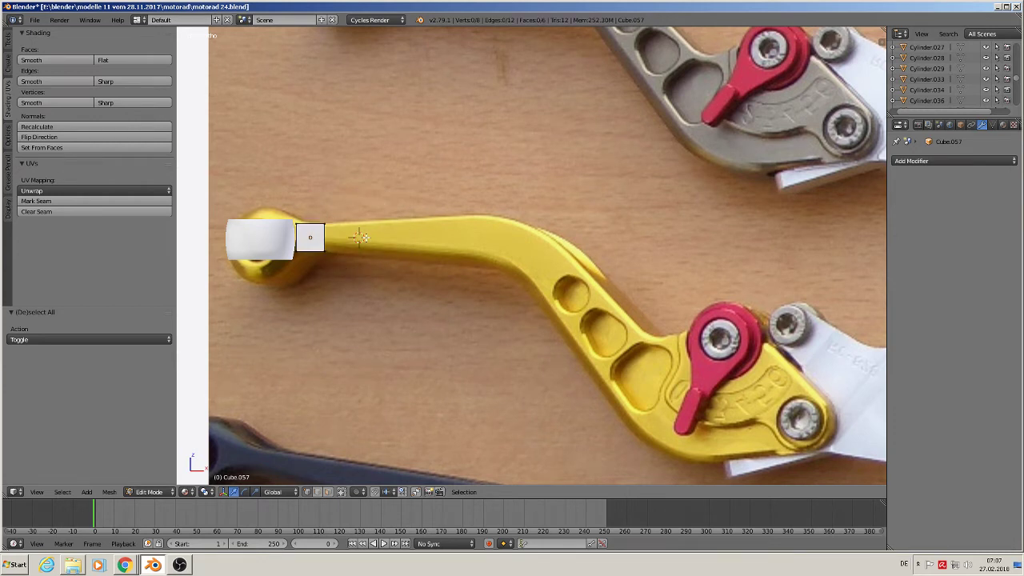
{"action": "key", "text": "c"}
{"action": "left_click", "coordinate": [412, 240]}
{"action": "right_click", "coordinate": [413, 241]}
Extrude the selected end about 0.502 along X over the lever arm and scale it up by about 1.460
{"action": "key", "text": "e"}
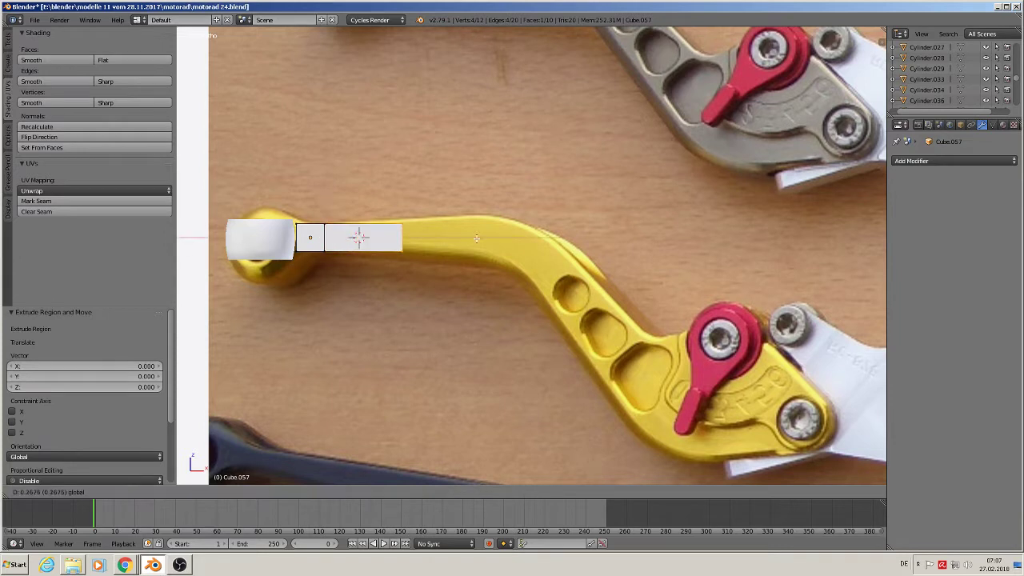
{"action": "left_click", "coordinate": [520, 326]}
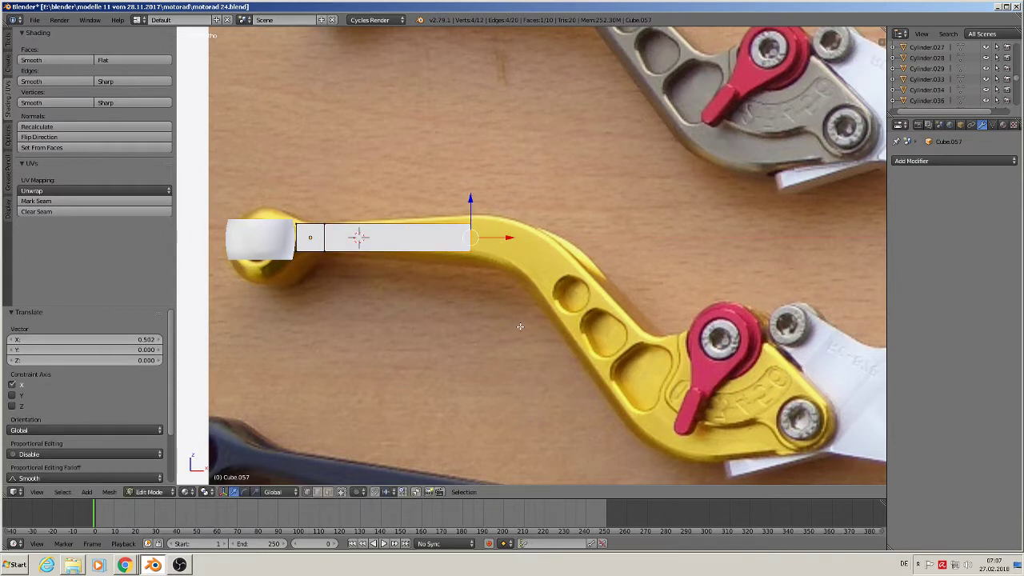
{"action": "key", "text": "s"}
{"action": "left_click", "coordinate": [523, 364]}
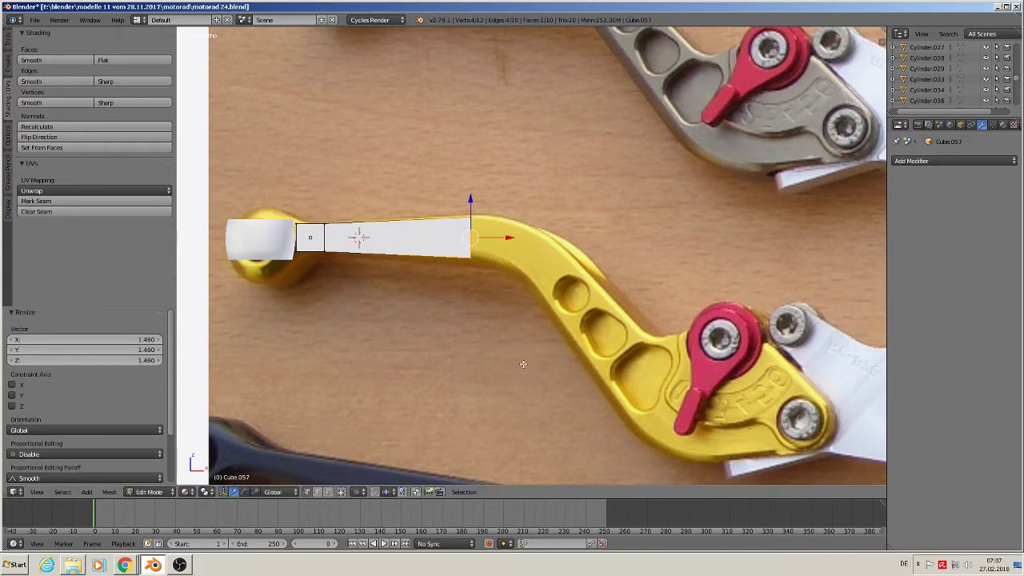
Extrude the arm's end again by about 0.158 along X and rotate it about 35.7° to follow the lever's bend
{"action": "key", "text": "e"}
{"action": "right_click", "coordinate": [520, 320]}
{"action": "key", "text": "g"}
{"action": "key", "text": "x"}
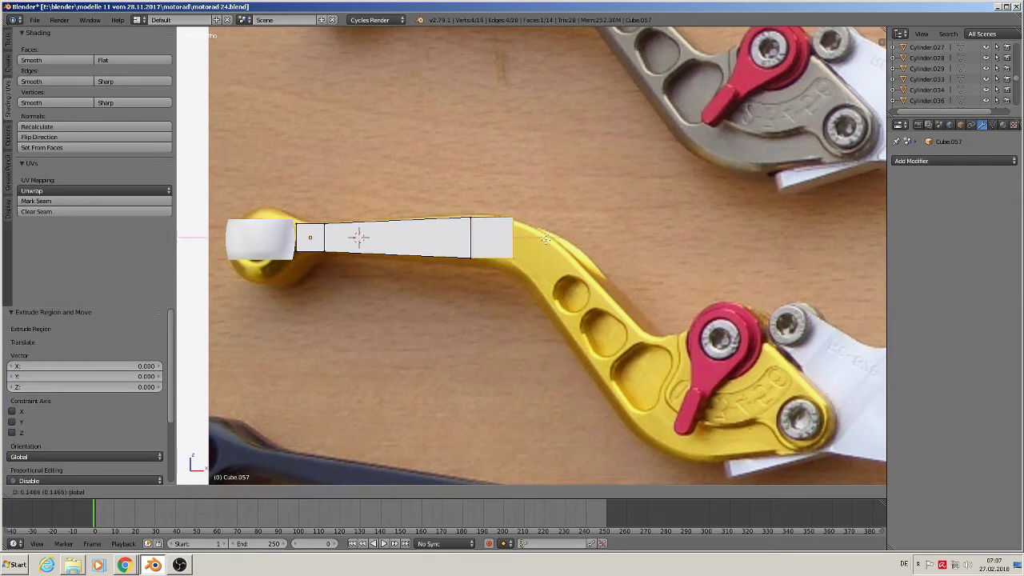
{"action": "left_click", "coordinate": [551, 329]}
{"action": "key", "text": "r"}
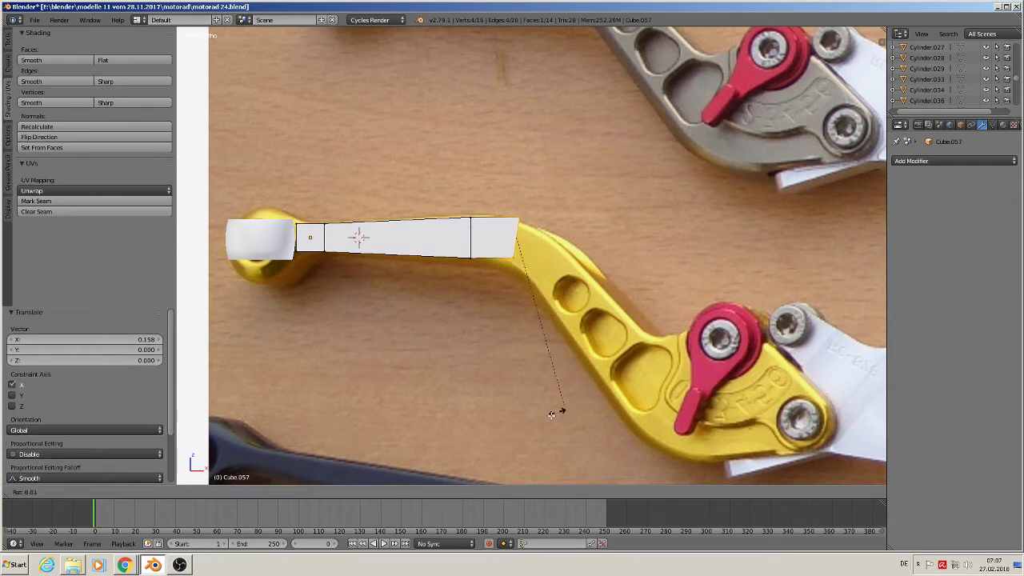
{"action": "left_click", "coordinate": [484, 403]}
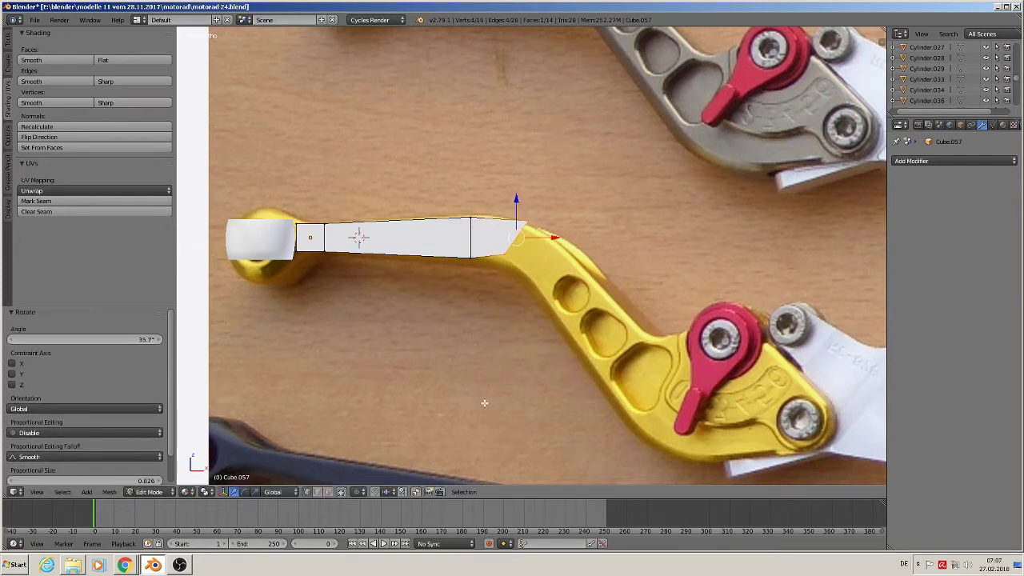
Move the rotated end about 0.024 in X and -0.038 in Z, and scale it up by about 1.218
{"action": "key", "text": "g"}
{"action": "left_click", "coordinate": [532, 356]}
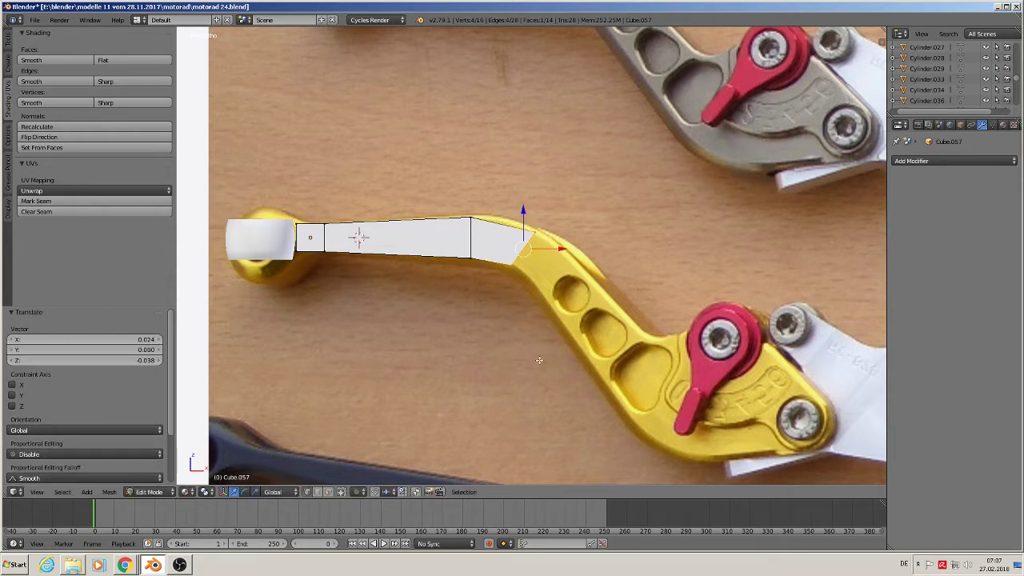
{"action": "key", "text": "s"}
{"action": "left_click", "coordinate": [542, 384]}
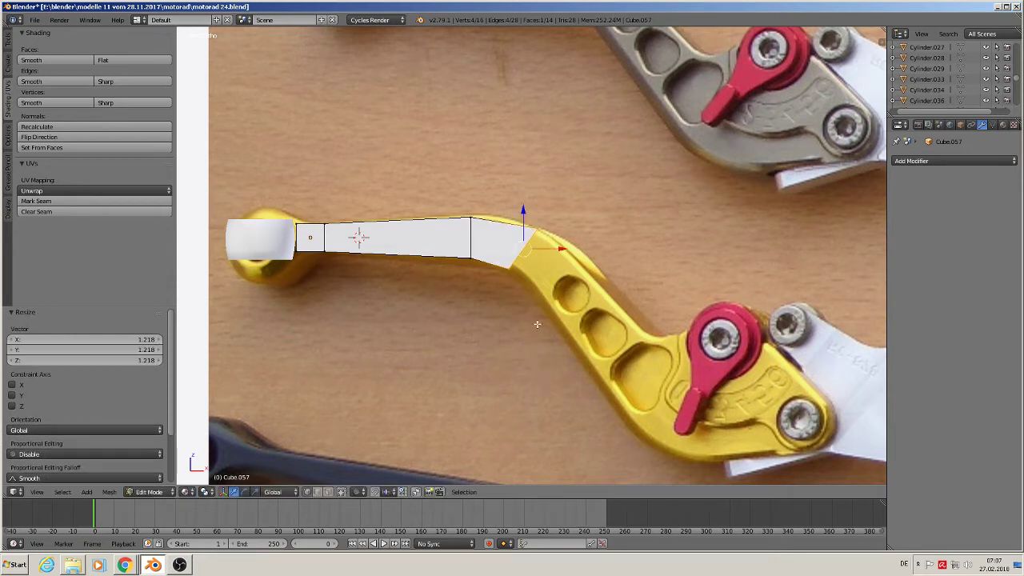
Extrude another segment from the arm's end, moving it about 0.148 along X and -0.121 along Z down the lever
{"action": "key", "text": "e"}
{"action": "right_click", "coordinate": [554, 307]}
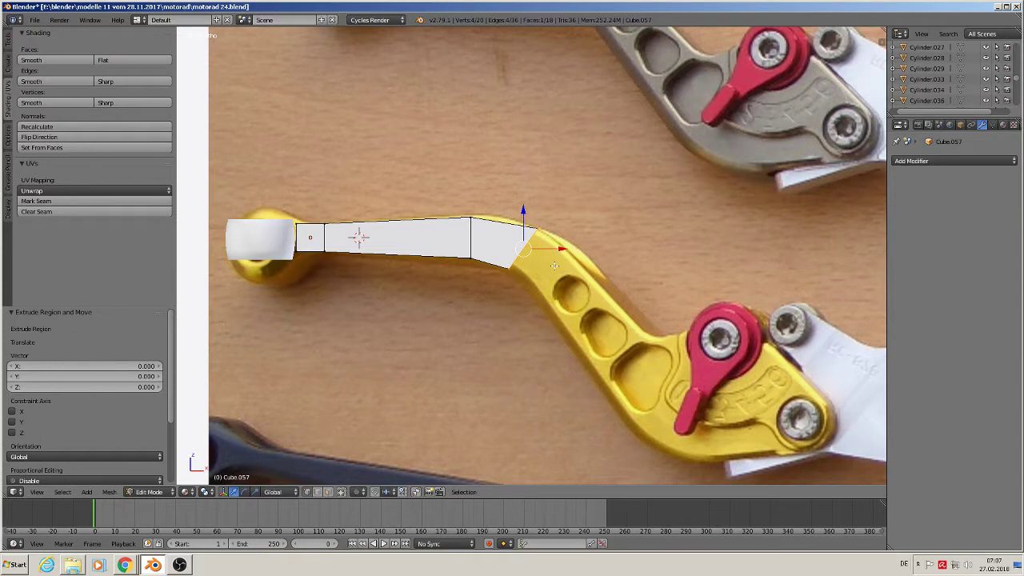
{"action": "left_click_drag", "start_coordinate": [561, 250], "coordinate": [603, 253]}
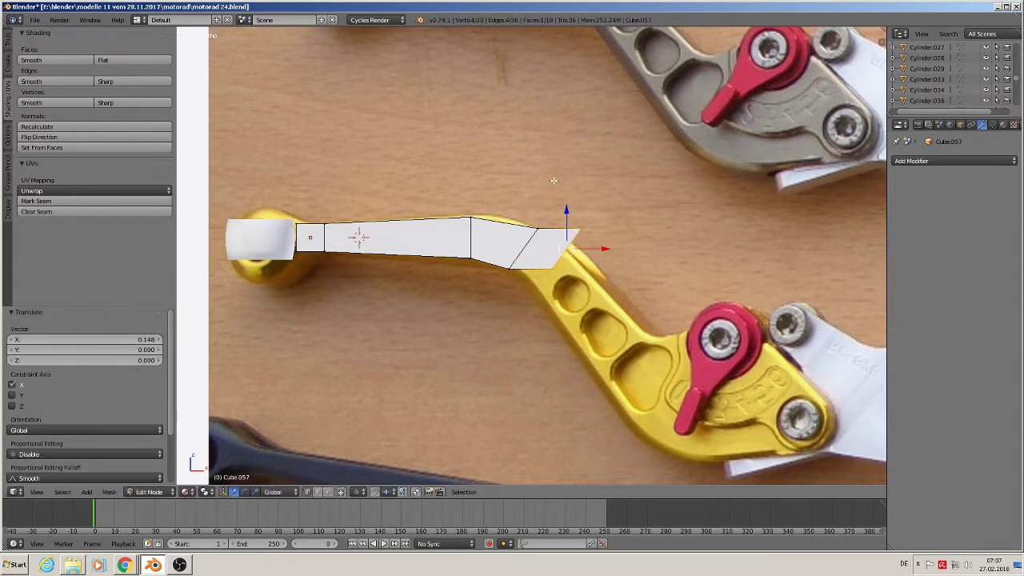
{"action": "left_click_drag", "start_coordinate": [565, 207], "coordinate": [559, 246]}
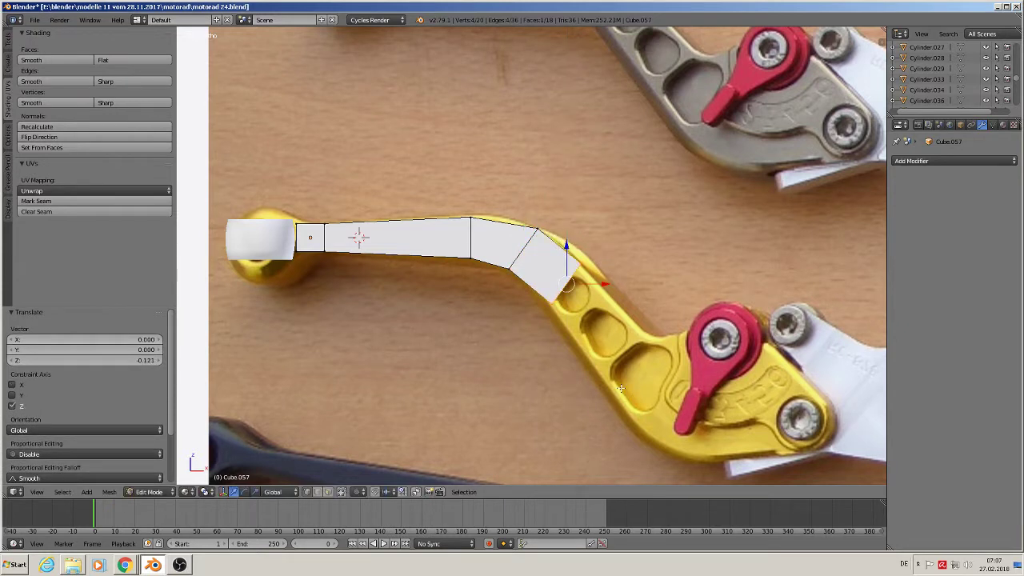
Rotate the arm's end face about 10.6° and scale it up by about 1.089 to match the lever's width
{"action": "key", "text": "r"}
{"action": "left_click", "coordinate": [604, 396]}
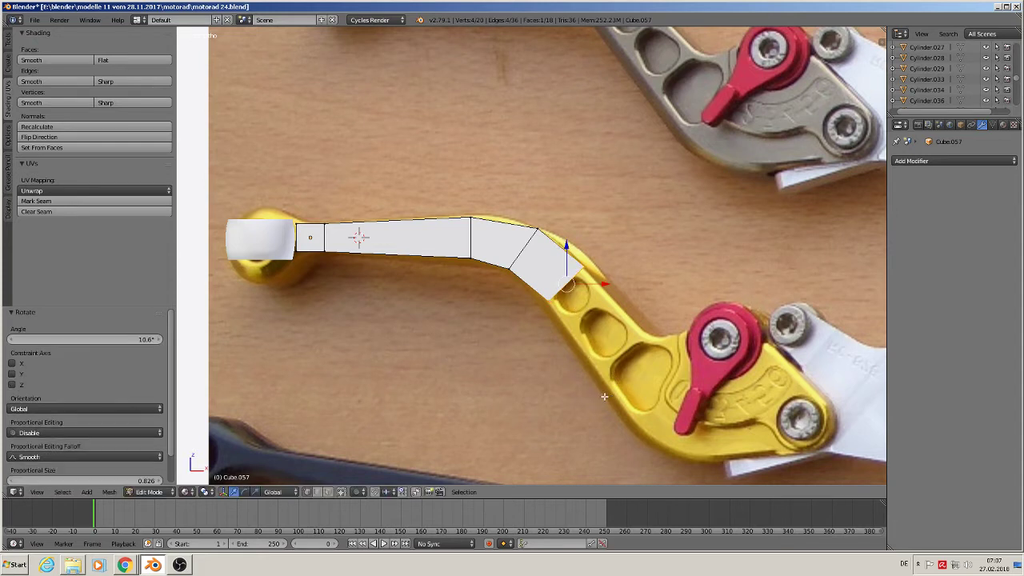
{"action": "key", "text": "s"}
{"action": "left_click", "coordinate": [606, 407]}
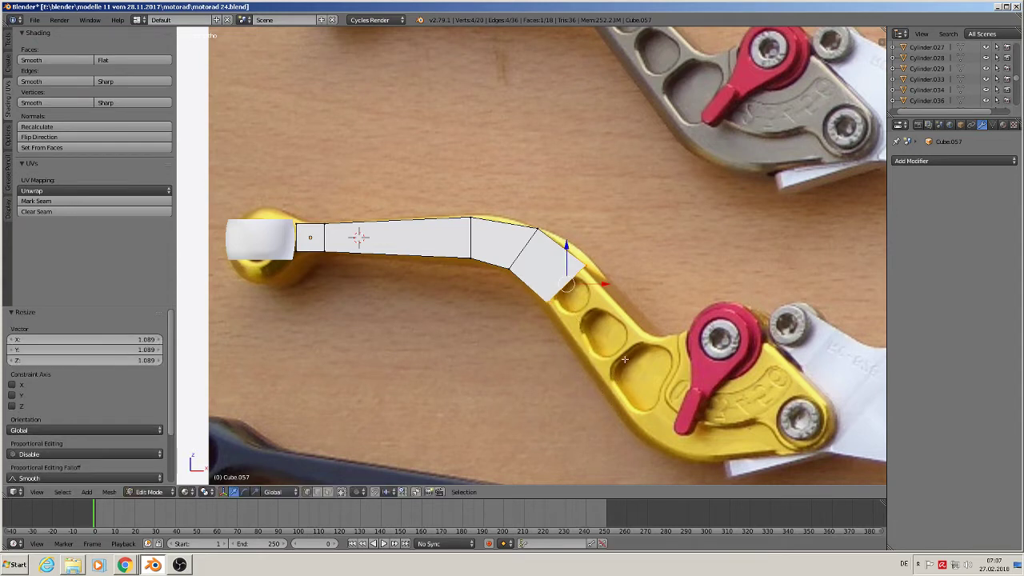
Extrude the arm's end about 0.329 along its normal, scale it by about 1.136, and shift it -0.035 in X and -0.018 in Z
{"action": "key", "text": "e"}
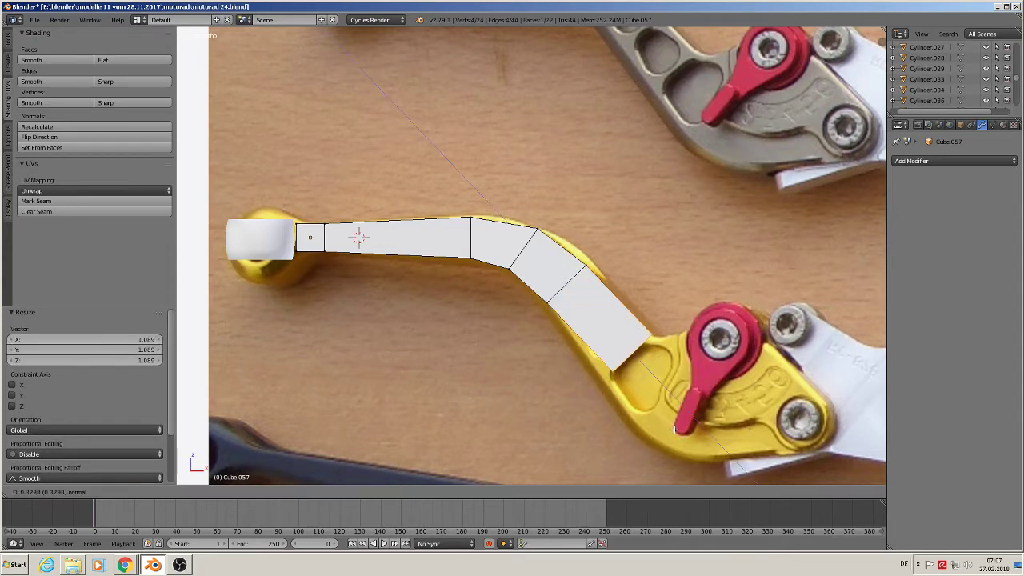
{"action": "left_click", "coordinate": [675, 429]}
{"action": "key", "text": "s"}
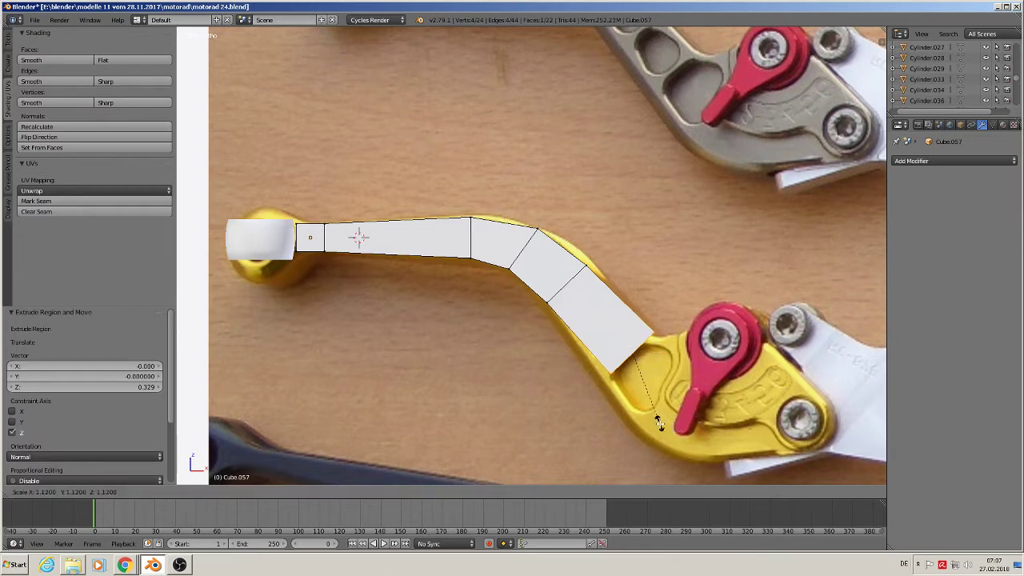
{"action": "left_click", "coordinate": [662, 423]}
{"action": "key", "text": "g"}
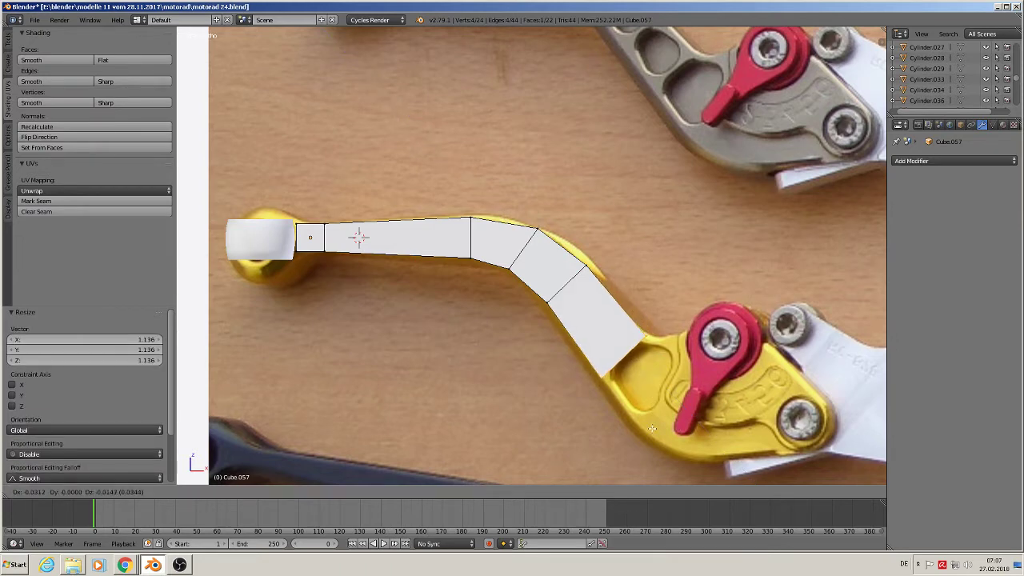
{"action": "left_click", "coordinate": [657, 422]}
Extrude a short segment from the arm's end, offset about 0.081 in X and -0.055 in Z, and rotate its end about -30.4°
{"action": "middle_click_drag", "start_coordinate": [656, 422], "coordinate": [432, 275], "text": "shift"}
{"action": "scroll", "coordinate": [433, 275], "scroll_direction": "down", "scroll_amount": 4}
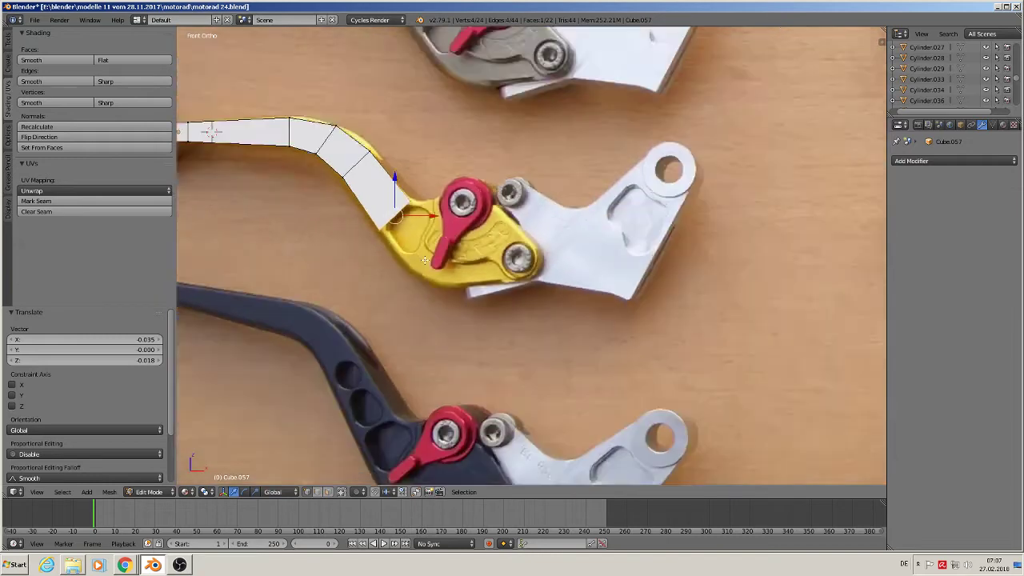
{"action": "scroll", "coordinate": [424, 312], "scroll_direction": "up", "scroll_amount": 3}
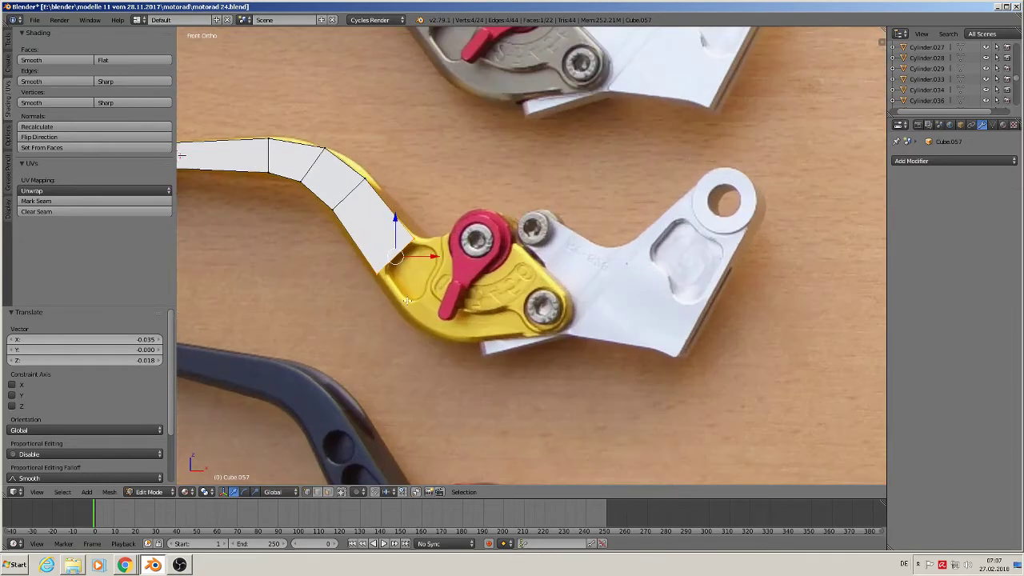
{"action": "key", "text": "e"}
{"action": "right_click", "coordinate": [407, 300]}
{"action": "key", "text": "g"}
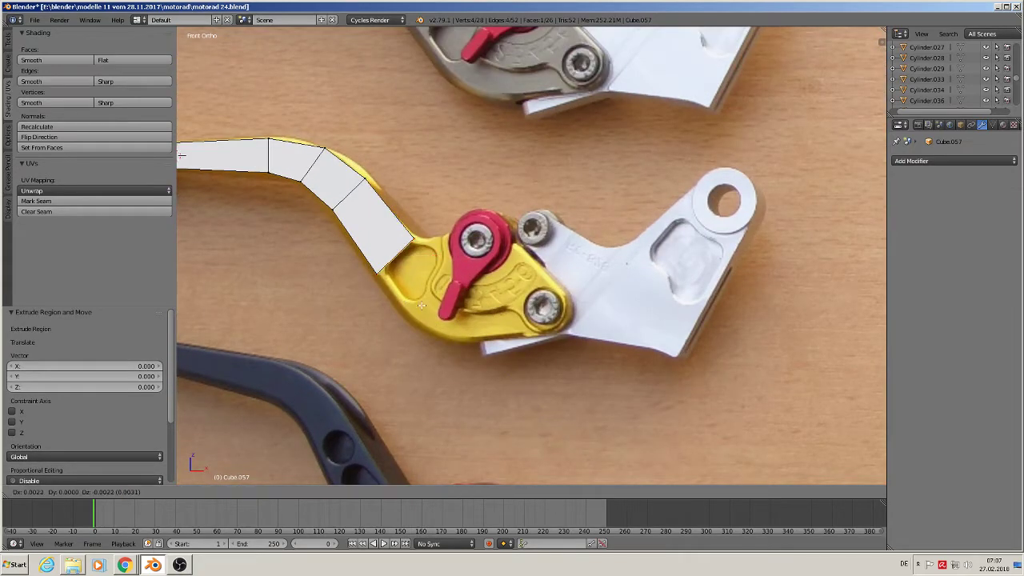
{"action": "left_click", "coordinate": [437, 316]}
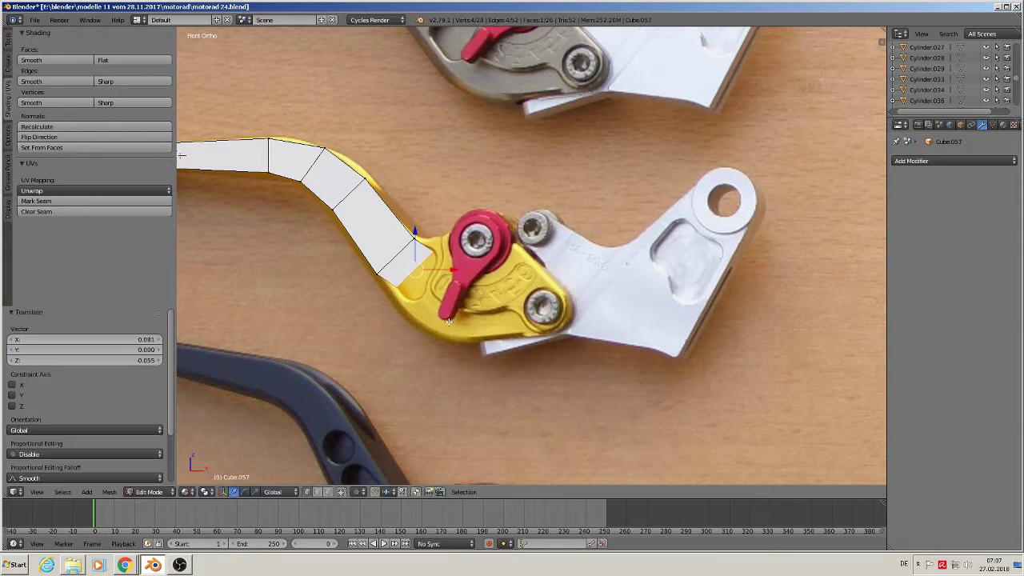
{"action": "key", "text": "r"}
{"action": "left_click", "coordinate": [483, 304]}
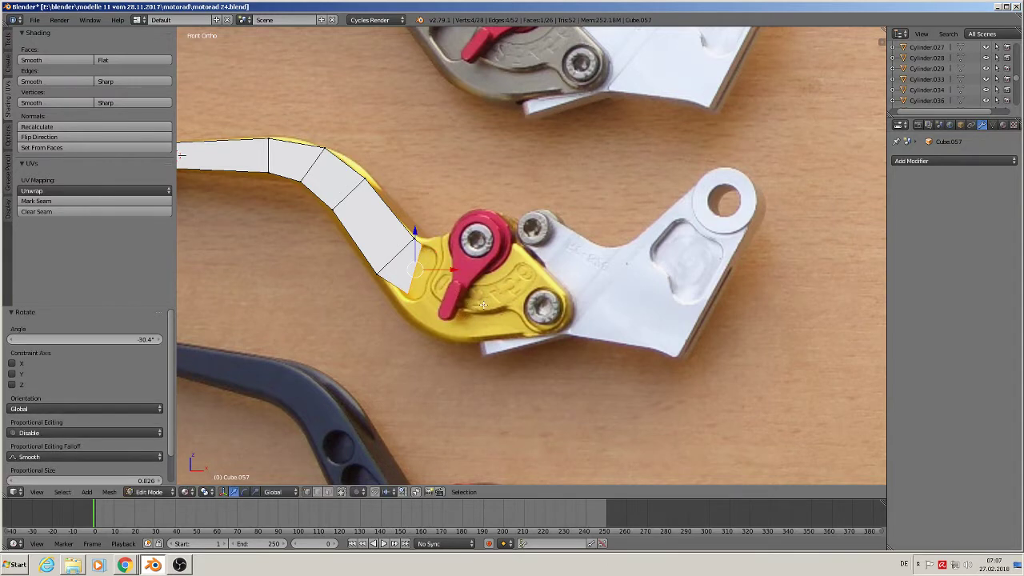
Move the lower corner of the arm's end about -0.024 in X and -0.062 in Z onto the lever's outline
{"action": "key", "text": "a"}
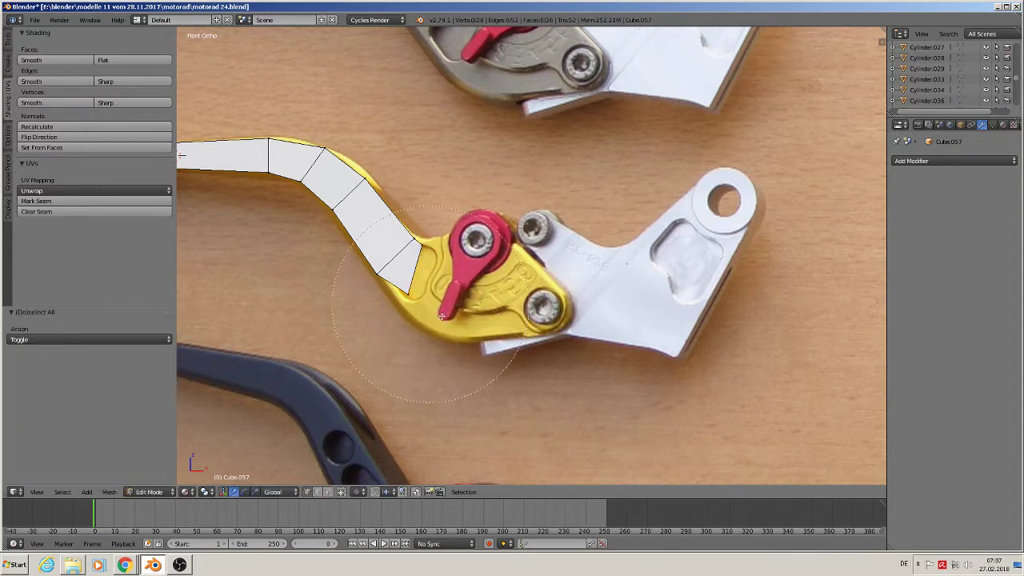
{"action": "right_click", "coordinate": [479, 350]}
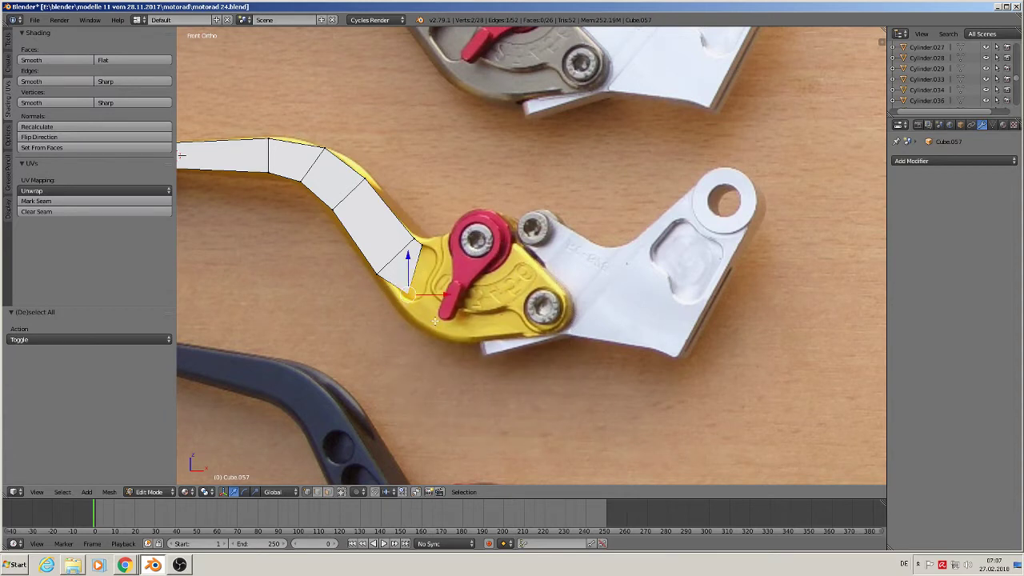
{"action": "key", "text": "g"}
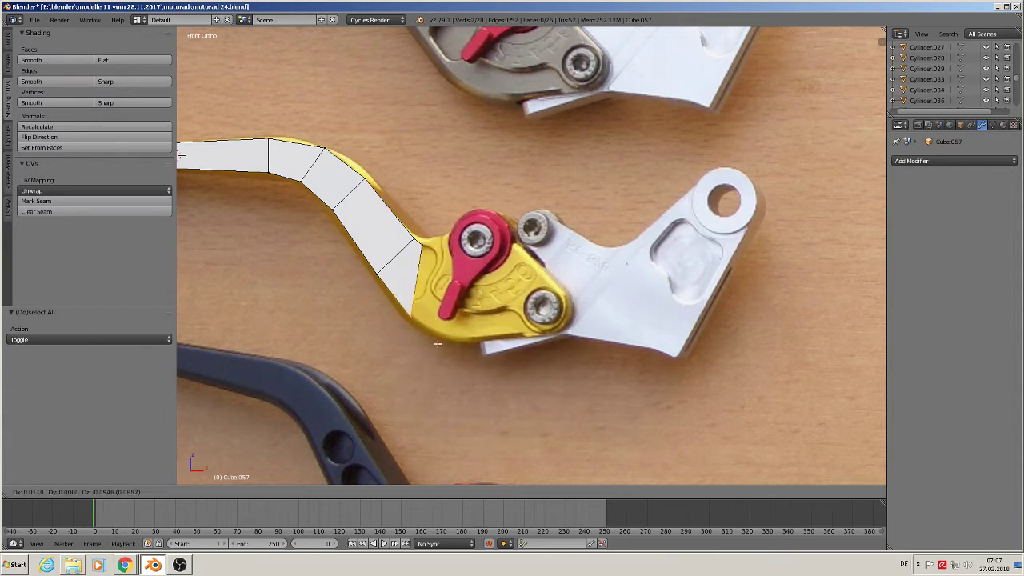
{"action": "left_click", "coordinate": [430, 337]}
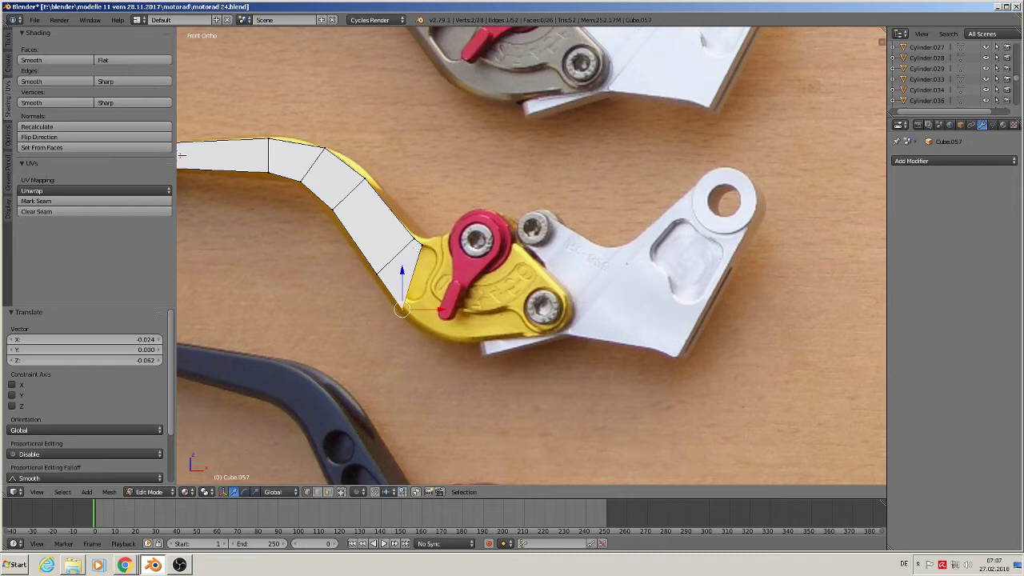
Move the upper corners of the last segment about -0.022 in X and 0.035 in Z onto the lever's edge
{"action": "key", "text": "a"}
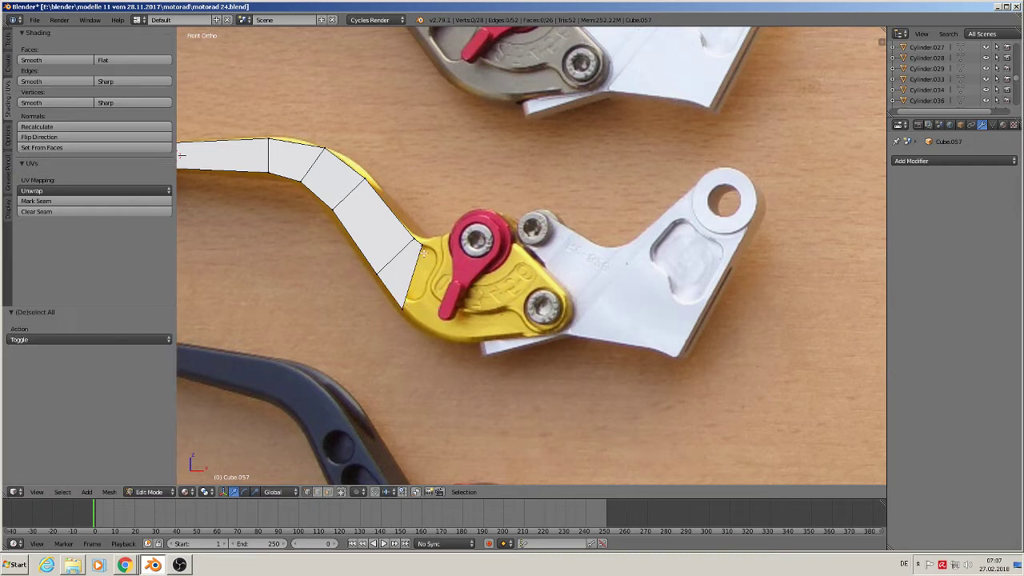
{"action": "right_click", "coordinate": [417, 239]}
{"action": "key", "text": "g"}
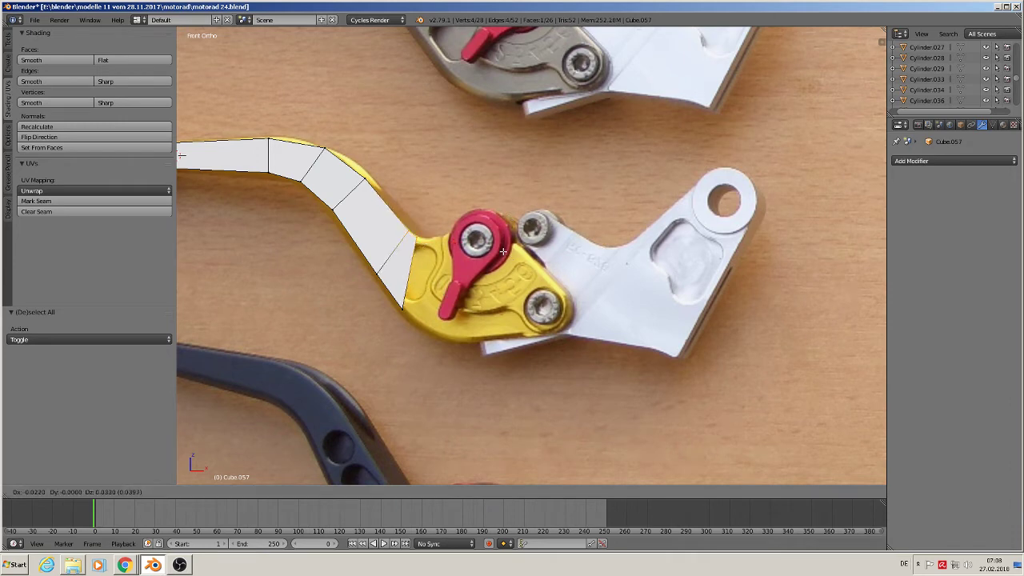
{"action": "left_click", "coordinate": [503, 250]}
Select the arm's end face and extrude it about 0.046 along its normal
{"action": "scroll", "coordinate": [454, 296], "scroll_direction": "up", "scroll_amount": 2}
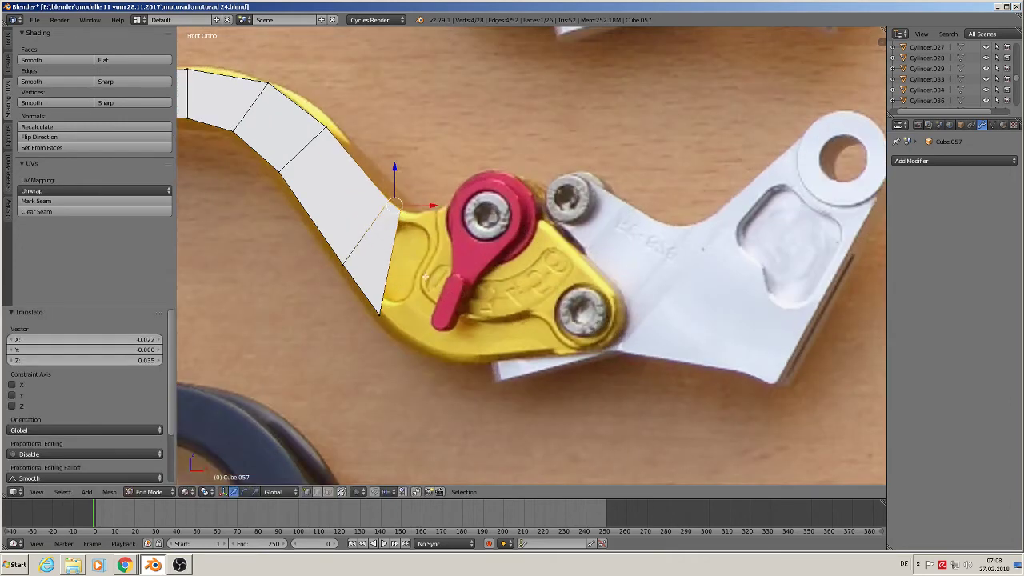
{"action": "key", "text": "a"}
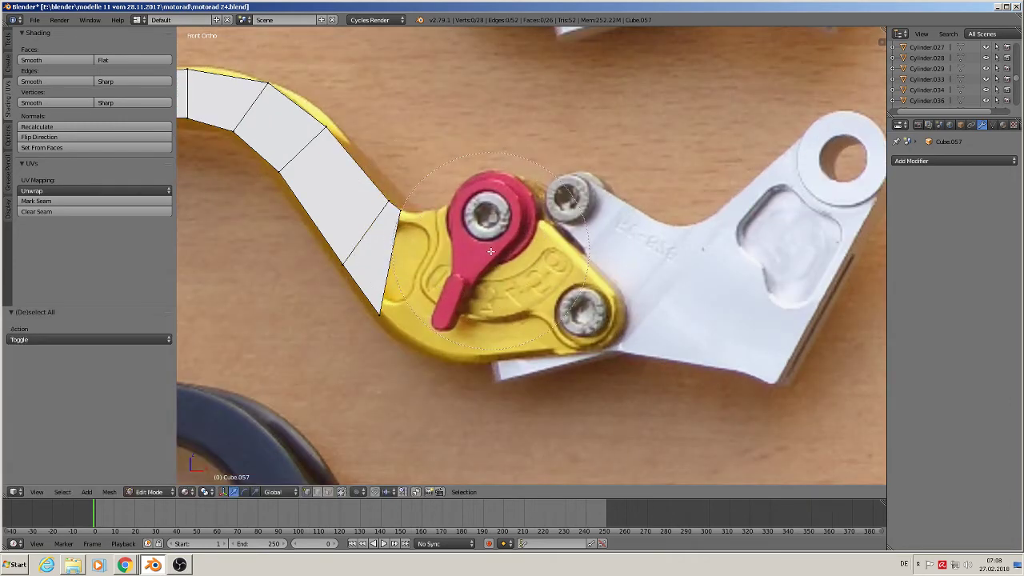
{"action": "key", "text": "c"}
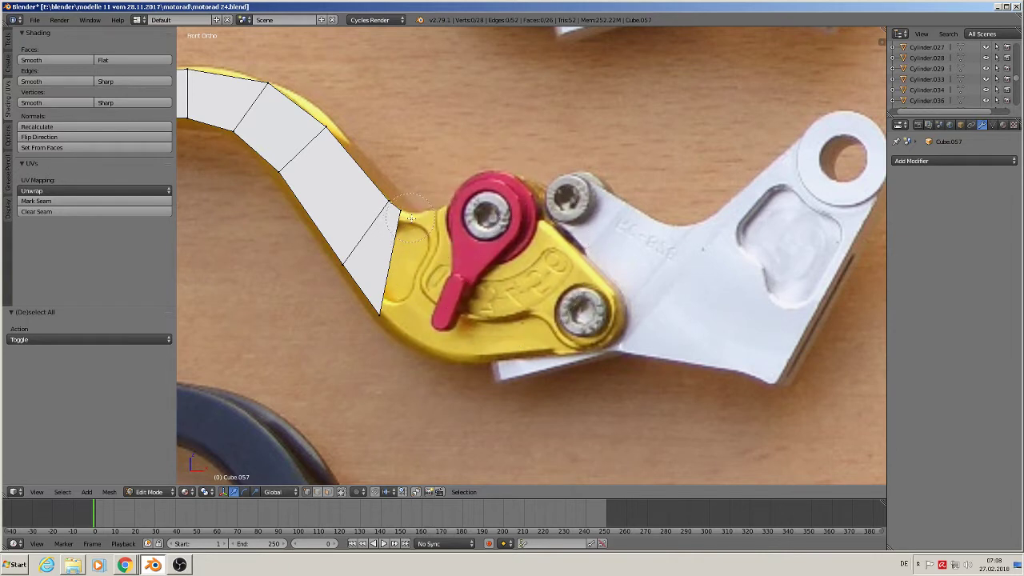
{"action": "left_click_drag", "start_coordinate": [406, 207], "coordinate": [388, 324]}
{"action": "right_click", "coordinate": [388, 340]}
{"action": "key", "text": "e"}
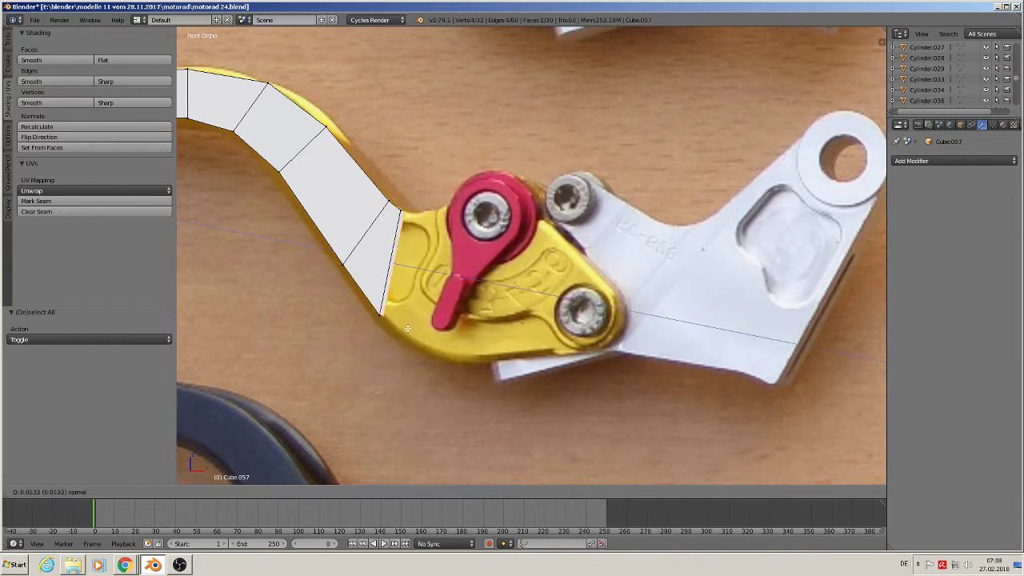
{"action": "left_click", "coordinate": [415, 324]}
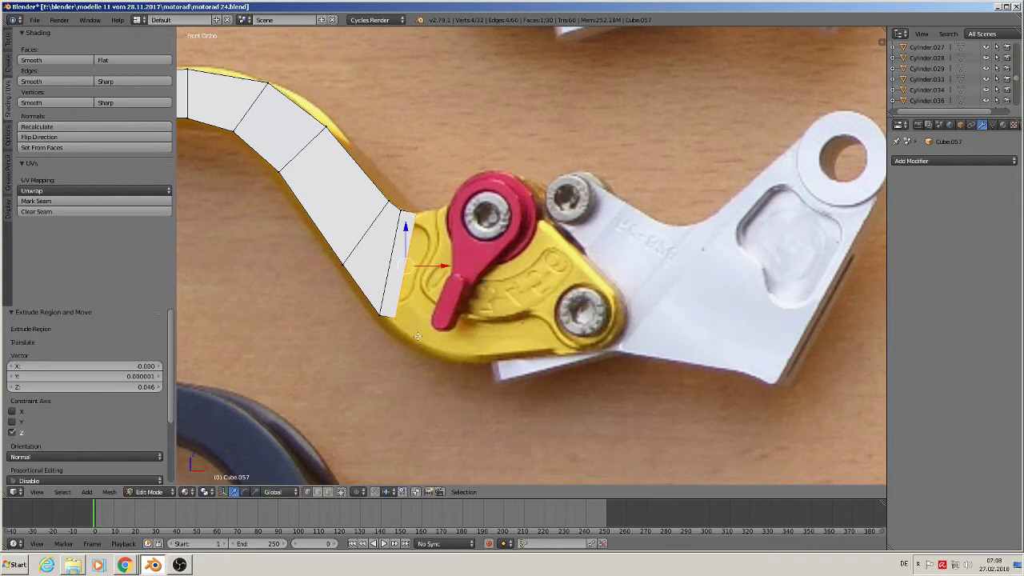
Move the lower corner of the new end down along the lever's outline, below the tip of the red adjuster
{"action": "key", "text": "a"}
{"action": "key", "text": "c"}
{"action": "left_click", "coordinate": [404, 327]}
{"action": "right_click", "coordinate": [405, 326]}
{"action": "key", "text": "g"}
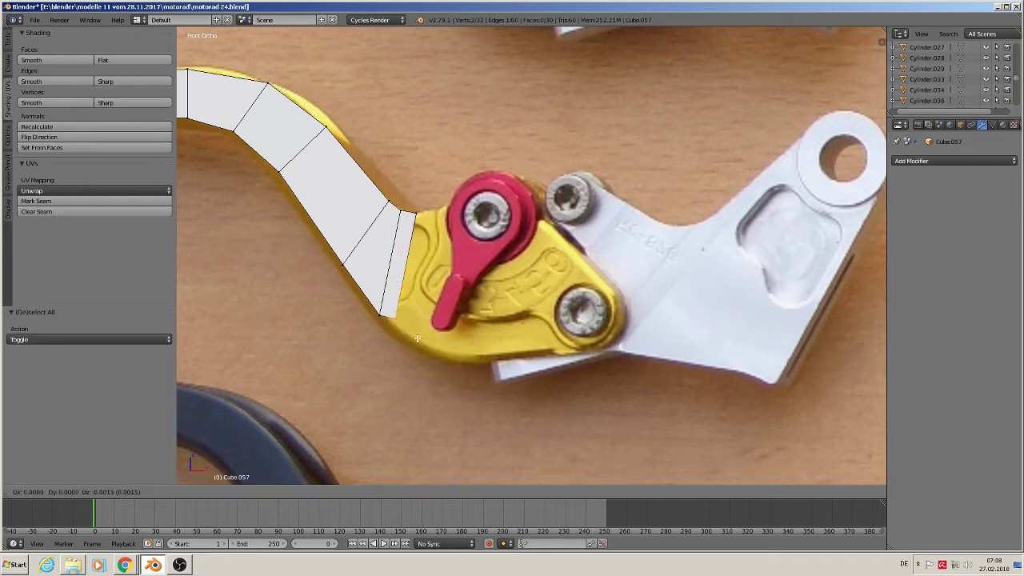
{"action": "left_click", "coordinate": [464, 372]}
Select the upper and lower corners of the arm's end and extrude them about 0.099 along X
{"action": "key", "text": "a"}
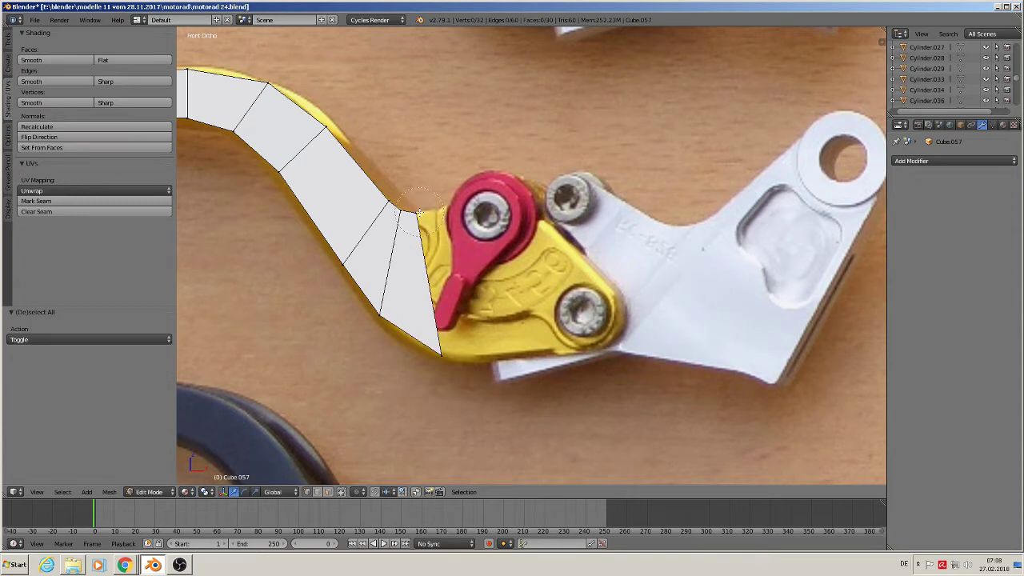
{"action": "left_click", "coordinate": [417, 212]}
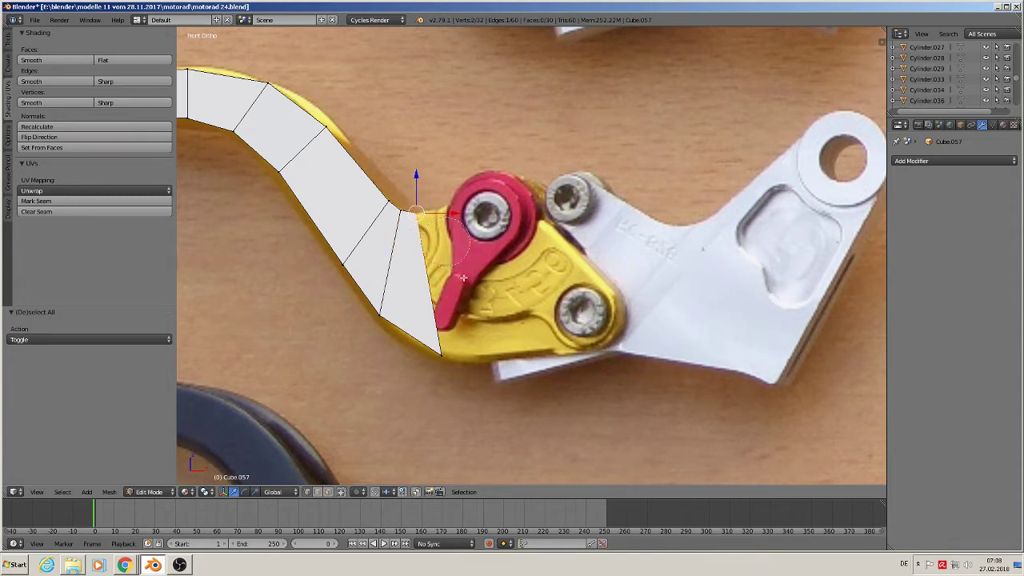
{"action": "left_click", "coordinate": [463, 357]}
{"action": "key", "text": "e"}
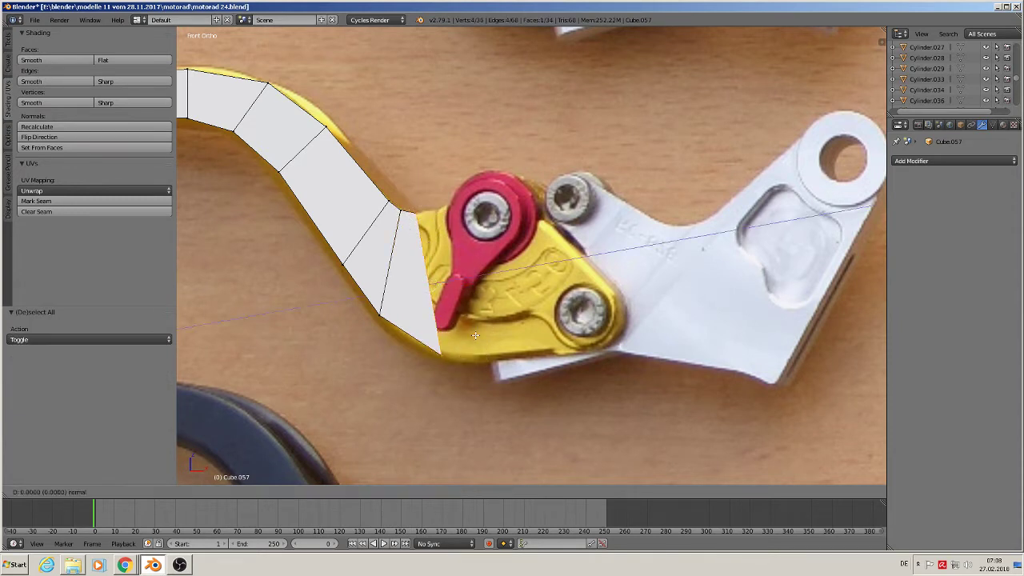
{"action": "key", "text": "x"}
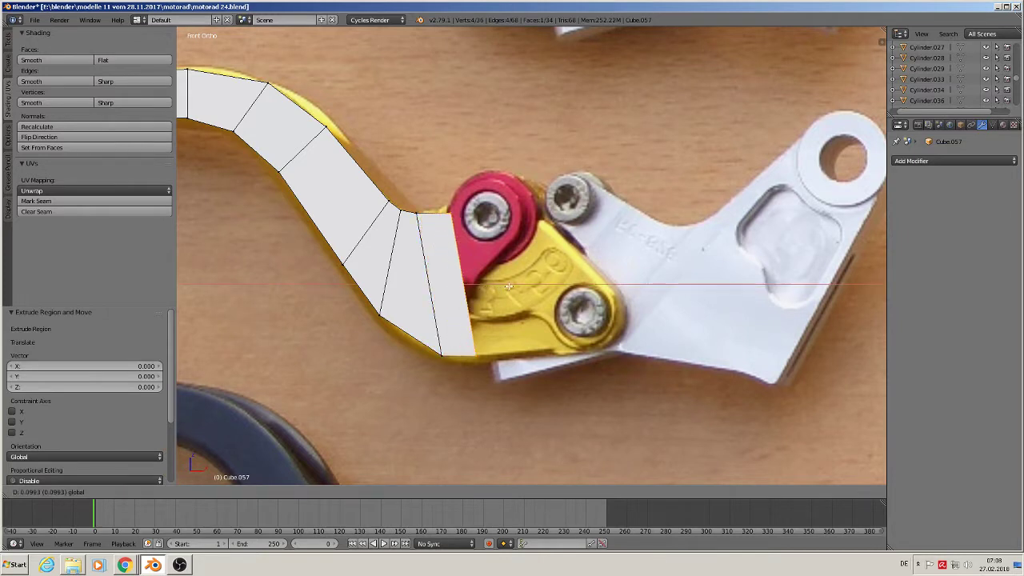
{"action": "left_click", "coordinate": [508, 285]}
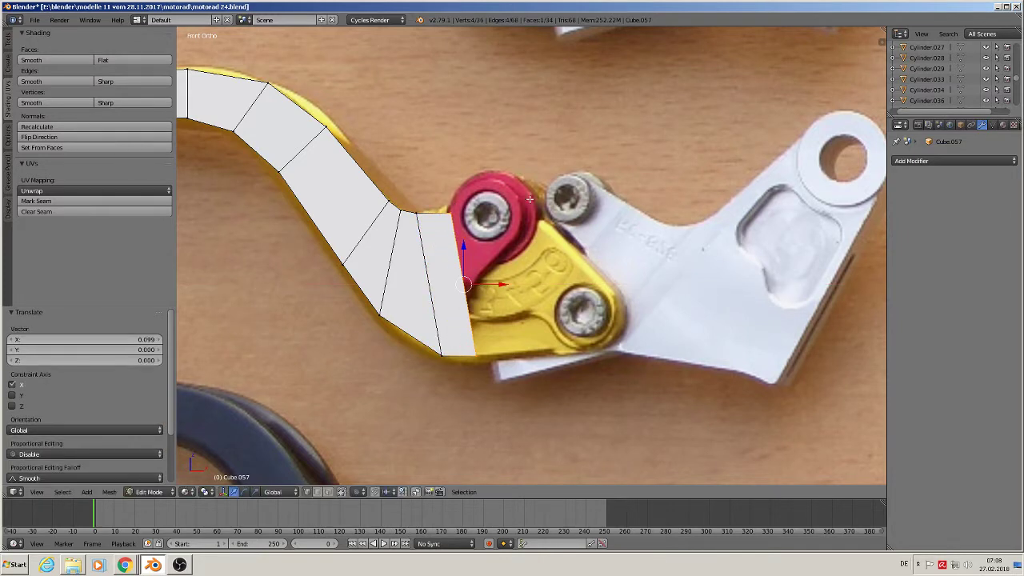
Raise the upper corner of the arm's end about 0.024 along Z
{"action": "key", "text": "a"}
{"action": "key", "text": "c"}
{"action": "left_click", "coordinate": [466, 211]}
{"action": "right_click", "coordinate": [468, 210]}
{"action": "left_click_drag", "start_coordinate": [449, 194], "coordinate": [450, 184]}
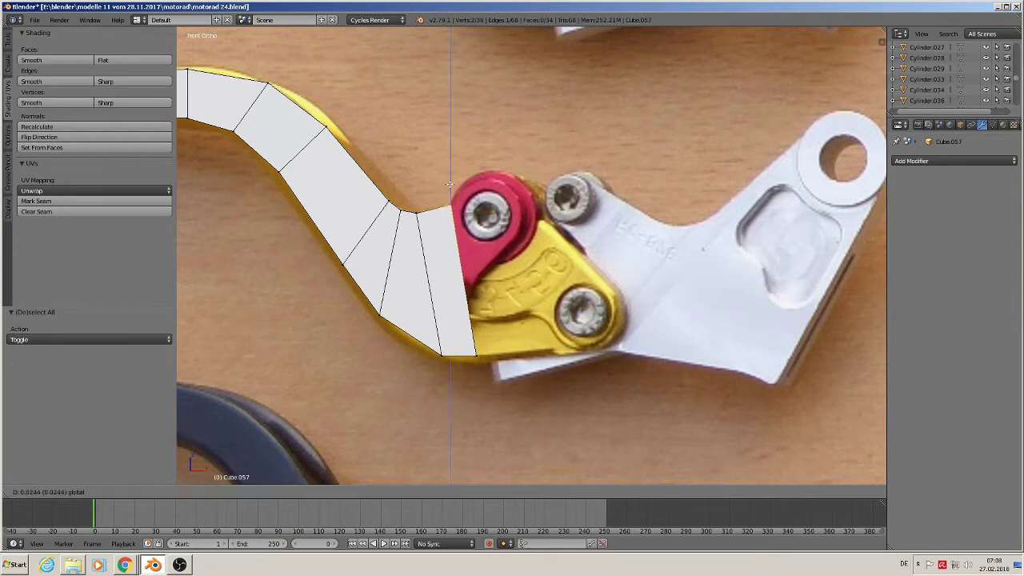
{"action": "left_click", "coordinate": [449, 184]}
Select the whole end face of the arm and extrude it about 0.125 along its normal over the red adjuster
{"action": "key", "text": "a"}
{"action": "key", "text": "c"}
{"action": "left_click", "coordinate": [466, 212]}
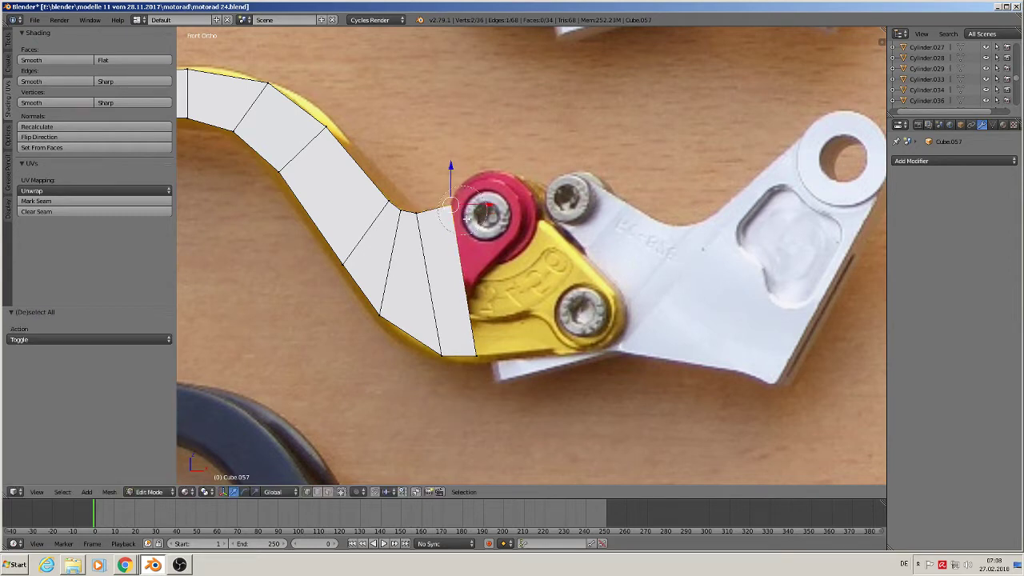
{"action": "left_click", "coordinate": [464, 280]}
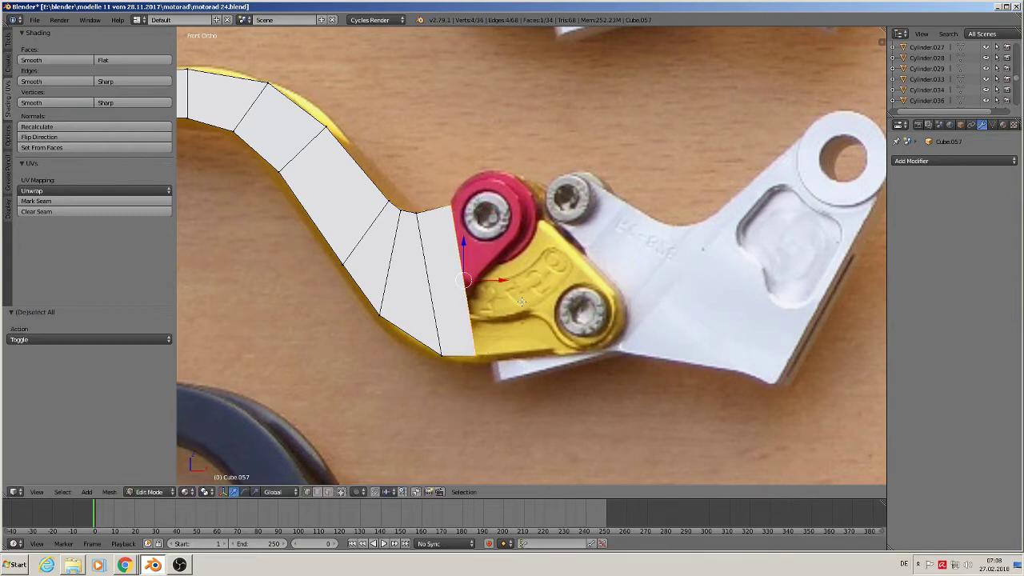
{"action": "key", "text": "e"}
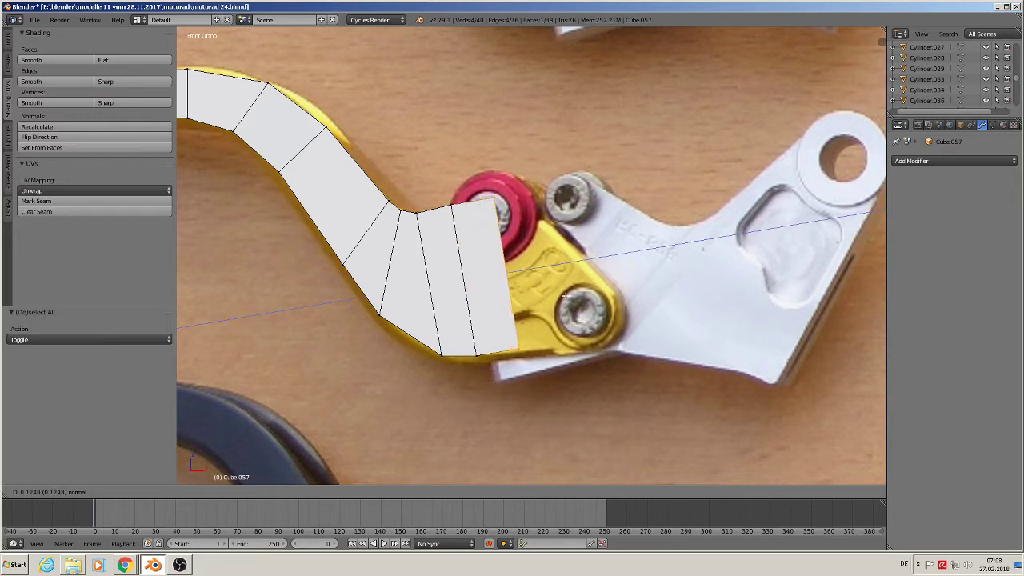
{"action": "left_click", "coordinate": [567, 296]}
Raise the upper corner of the new end about 0.072 along Z to the top of the red adjuster
{"action": "key", "text": "a"}
{"action": "key", "text": "c"}
{"action": "left_click", "coordinate": [512, 202]}
{"action": "right_click", "coordinate": [513, 202]}
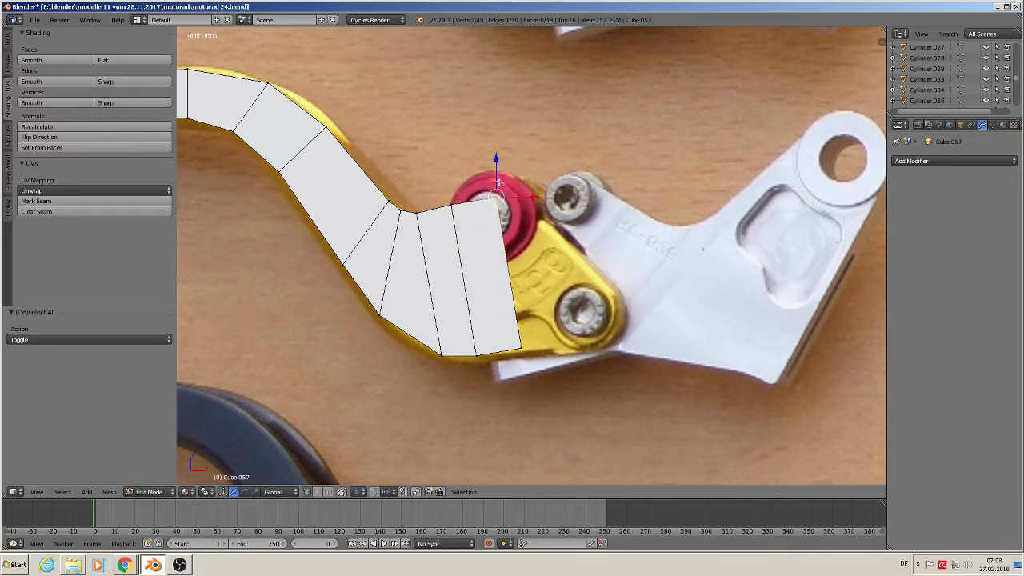
{"action": "left_click_drag", "start_coordinate": [496, 169], "coordinate": [497, 146]}
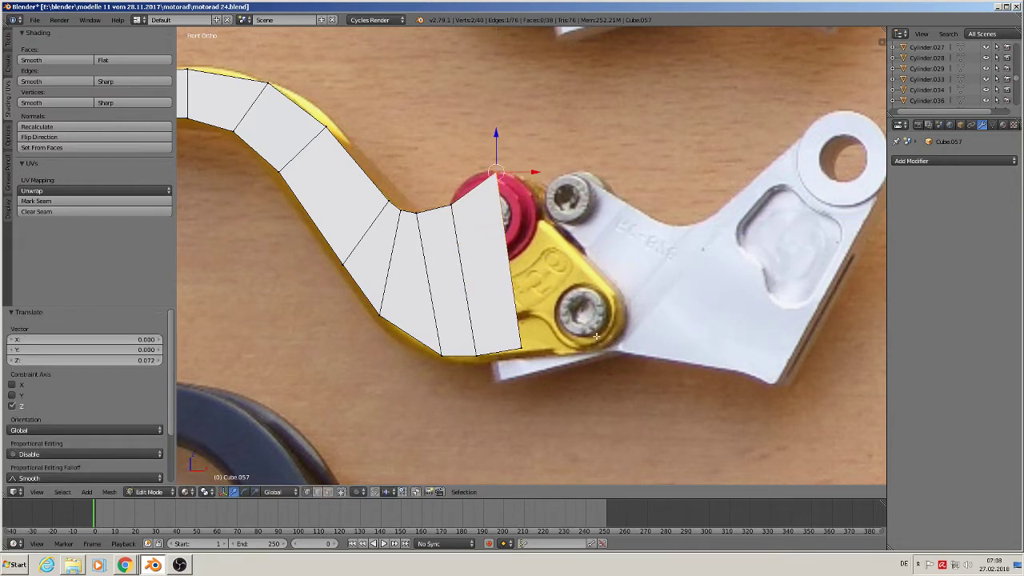
Lower the bottom corner of the arm's end slightly along Z onto the lever's lower edge
{"action": "key", "text": "a"}
{"action": "key", "text": "c"}
{"action": "left_click", "coordinate": [532, 352]}
{"action": "right_click", "coordinate": [535, 353]}
{"action": "left_click_drag", "start_coordinate": [522, 311], "coordinate": [521, 318]}
Move the bottom corner of the arm's end about 0.151 along X to below the lower bolt
{"action": "key", "text": "a"}
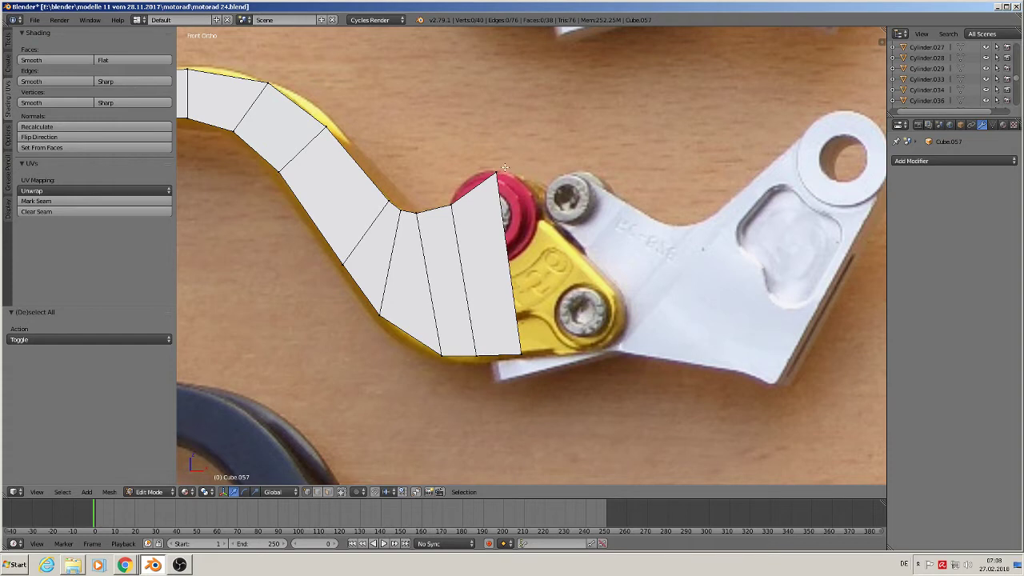
{"action": "key", "text": "c"}
{"action": "left_click", "coordinate": [509, 184]}
{"action": "left_click", "coordinate": [541, 350]}
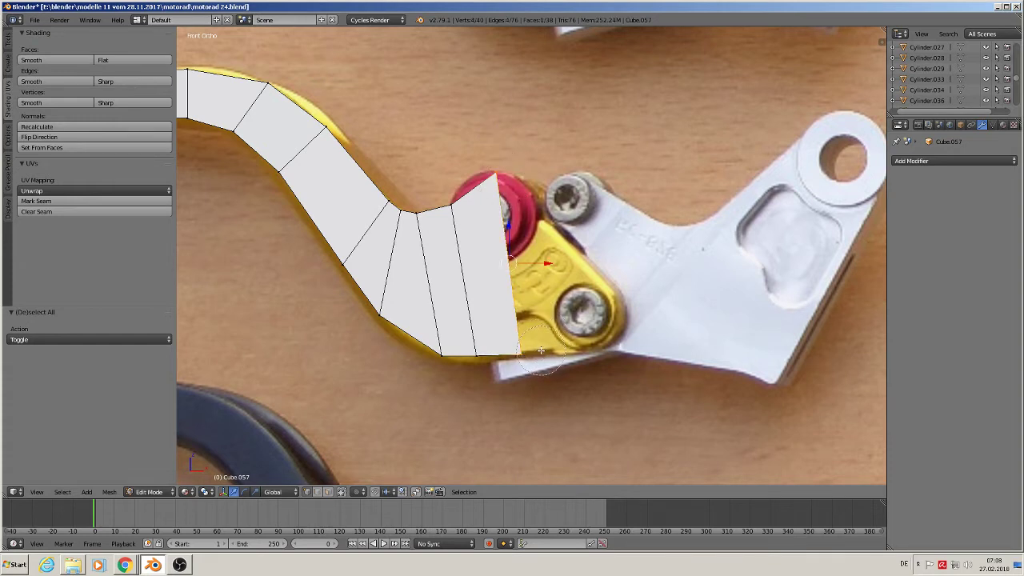
{"action": "right_click", "coordinate": [539, 349]}
{"action": "key", "text": "a"}
{"action": "key", "text": "c"}
{"action": "left_click", "coordinate": [538, 362]}
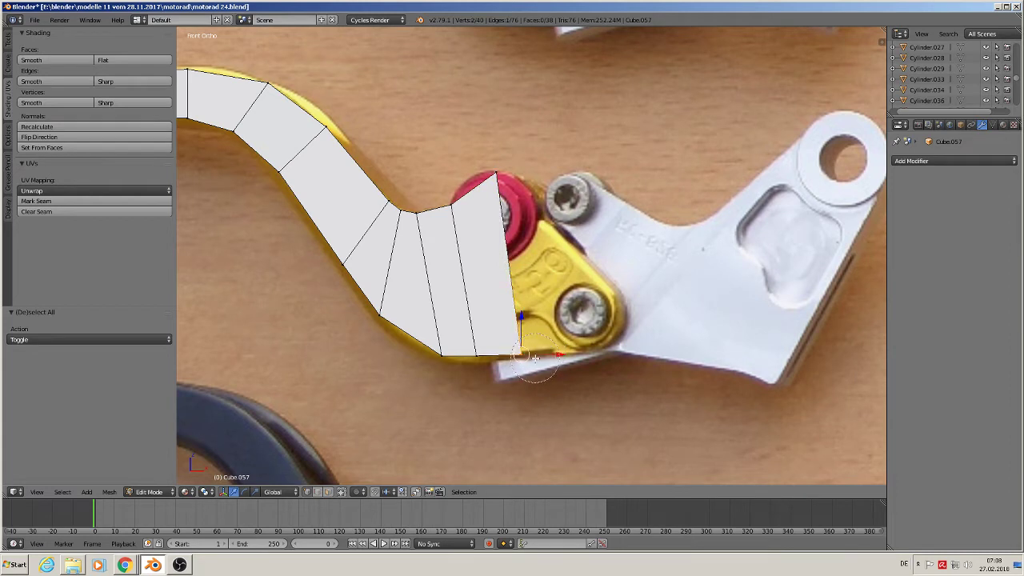
{"action": "right_click", "coordinate": [538, 362]}
{"action": "left_click_drag", "start_coordinate": [561, 355], "coordinate": [613, 352]}
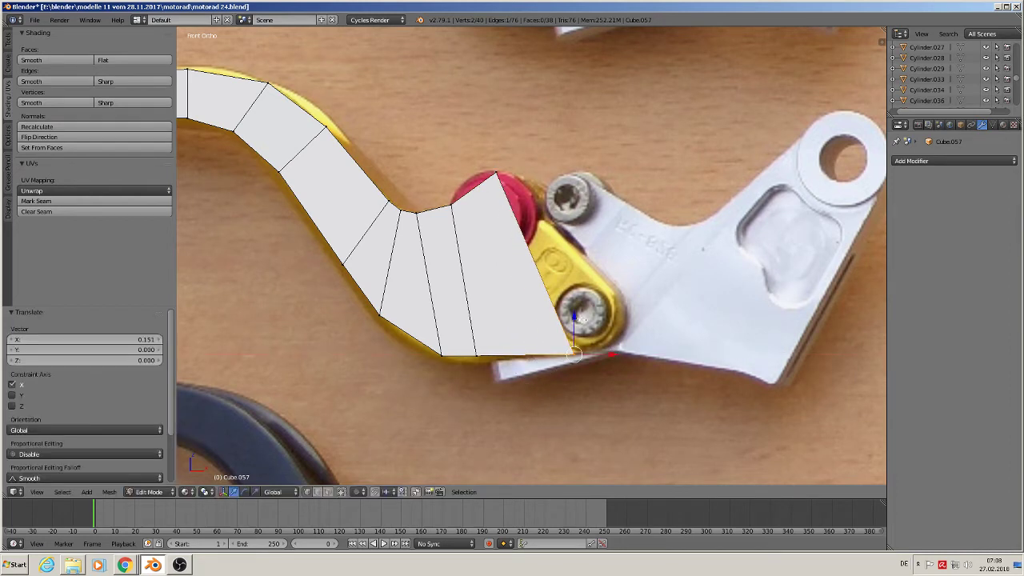
Select the whole end face of the arm and extrude it about 0.11 along its normal over the lower bolt
{"action": "key", "text": "a"}
{"action": "right_click", "coordinate": [497, 175]}
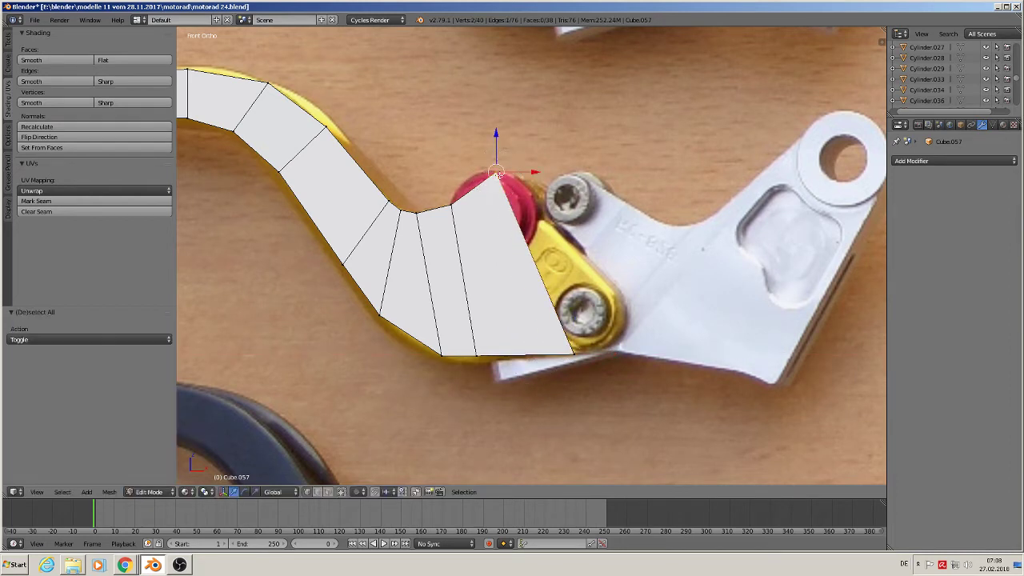
{"action": "right_click", "coordinate": [576, 351], "text": "shift"}
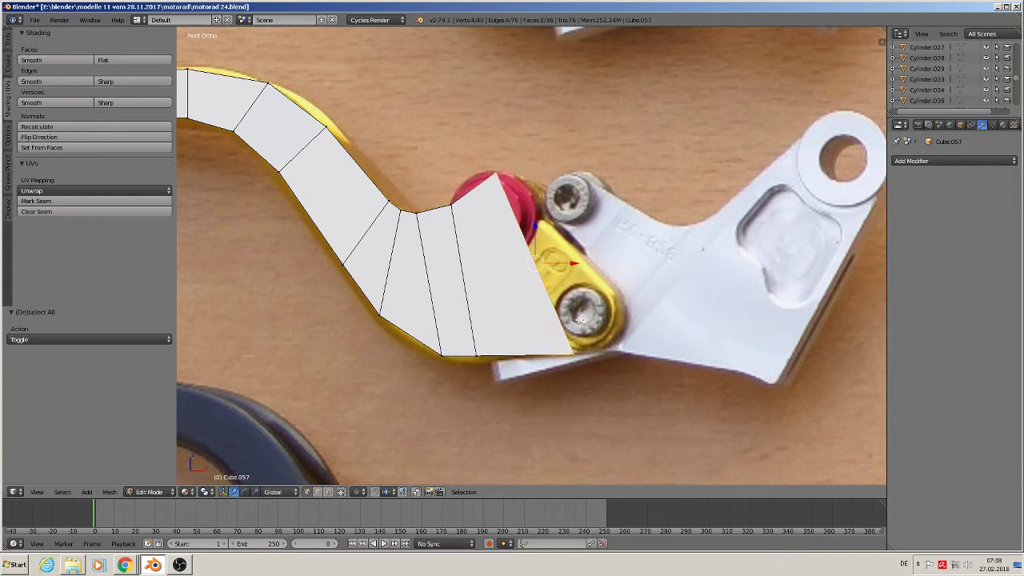
{"action": "key", "text": "e"}
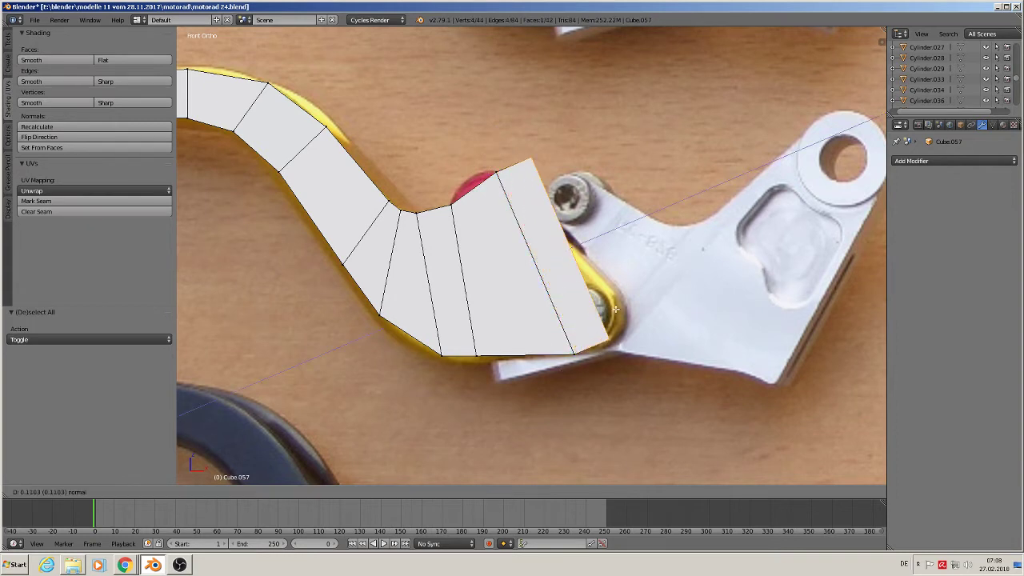
{"action": "left_click", "coordinate": [615, 309]}
Lower the upper corner of the new end along Z beside the upper bolt and shift it about 0.015 along X
{"action": "key", "text": "a"}
{"action": "right_click", "coordinate": [543, 155]}
{"action": "left_click_drag", "start_coordinate": [533, 137], "coordinate": [570, 190]}
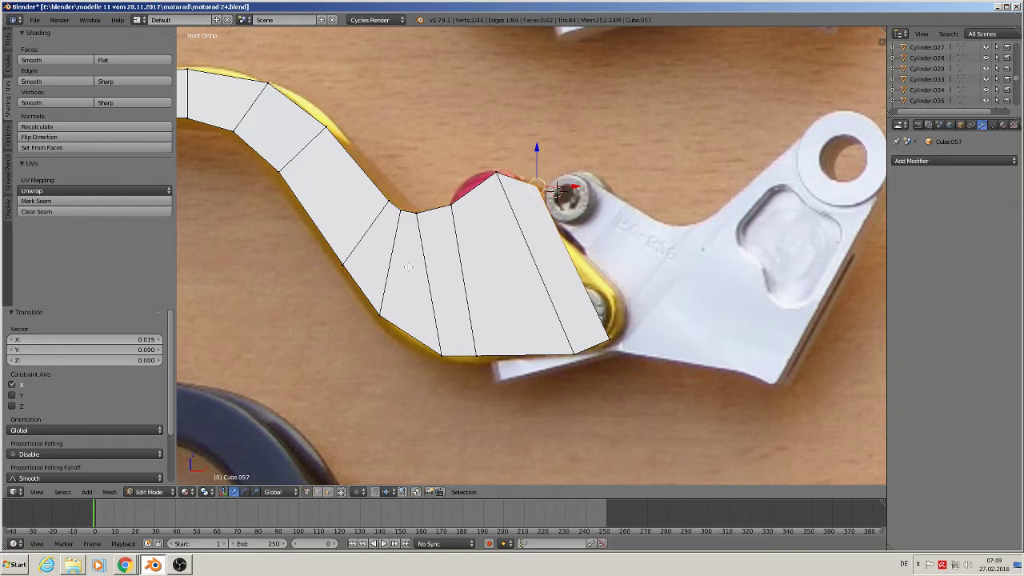
Add two lengthwise loop cuts to the arm, one along its middle and one centred in its lower half
{"action": "middle_click_drag", "start_coordinate": [479, 258], "coordinate": [569, 275], "text": "shift"}
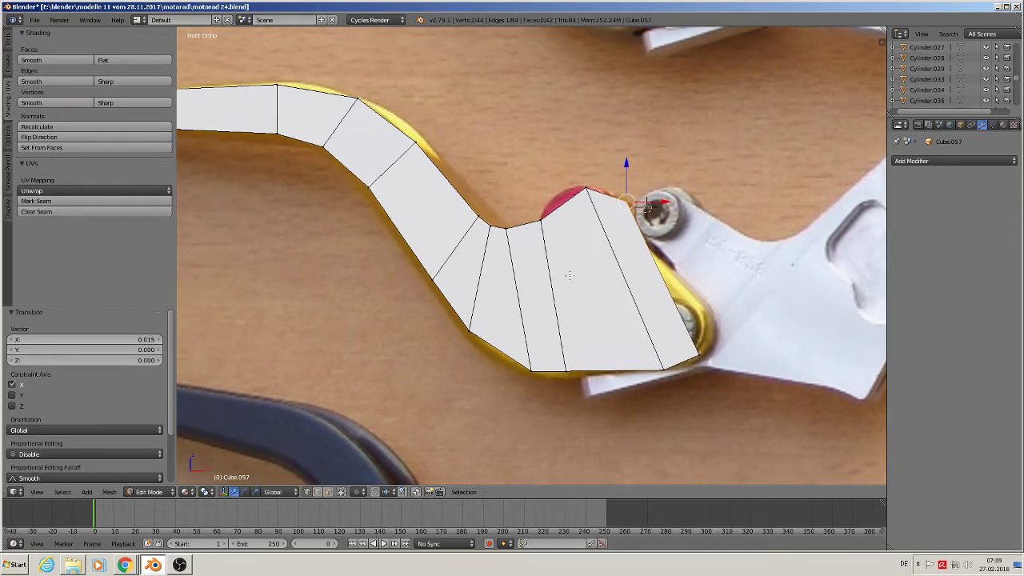
{"action": "scroll", "coordinate": [573, 279], "scroll_direction": "down", "scroll_amount": 4}
{"action": "scroll", "coordinate": [584, 292], "scroll_direction": "up", "scroll_amount": 3}
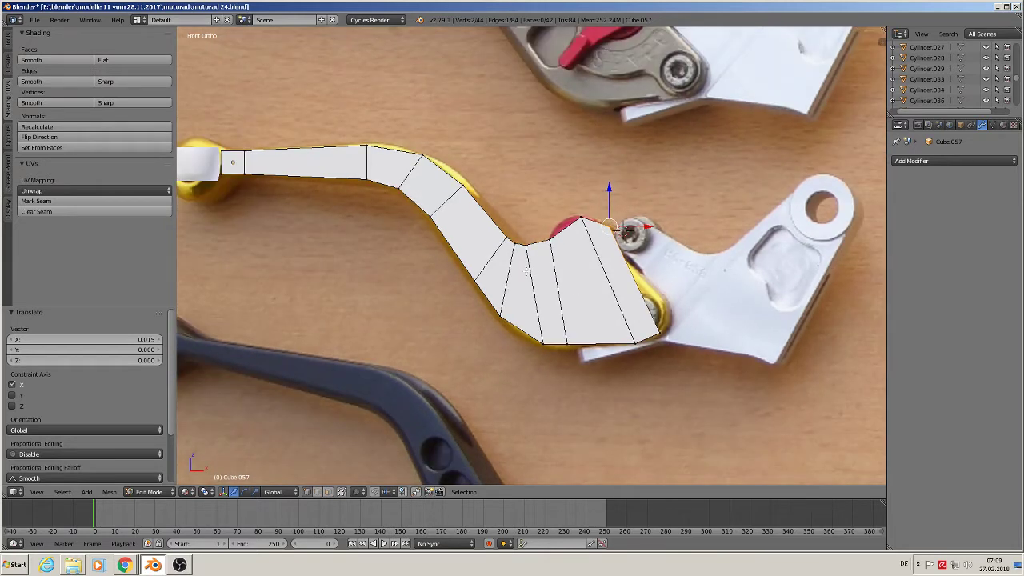
{"action": "key", "text": "ctrl+r"}
{"action": "left_click", "coordinate": [528, 274]}
{"action": "right_click", "coordinate": [528, 274]}
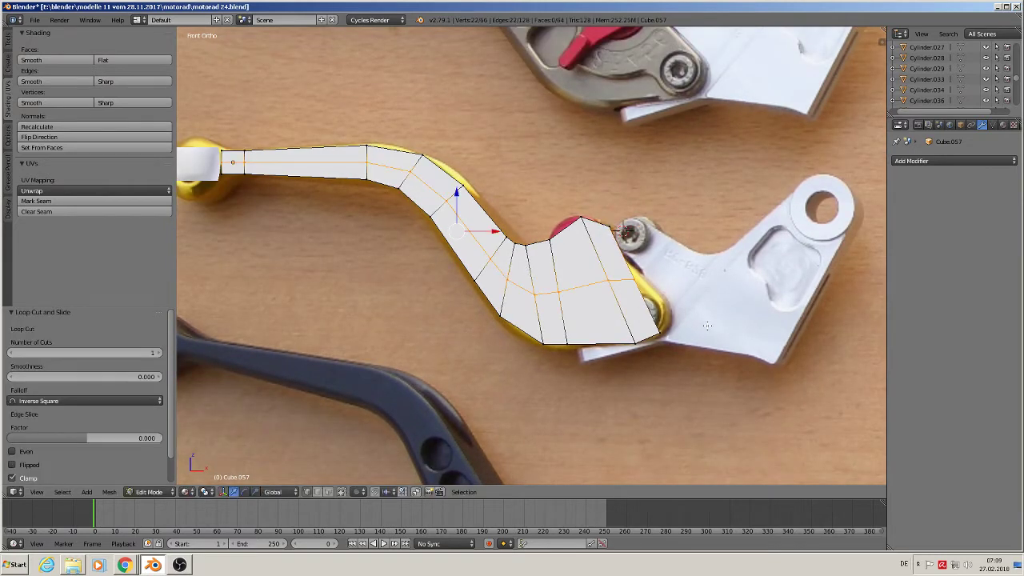
{"action": "key", "text": "ctrl+r"}
{"action": "left_click", "coordinate": [640, 312]}
{"action": "right_click", "coordinate": [640, 311]}
{"action": "key", "text": "a"}
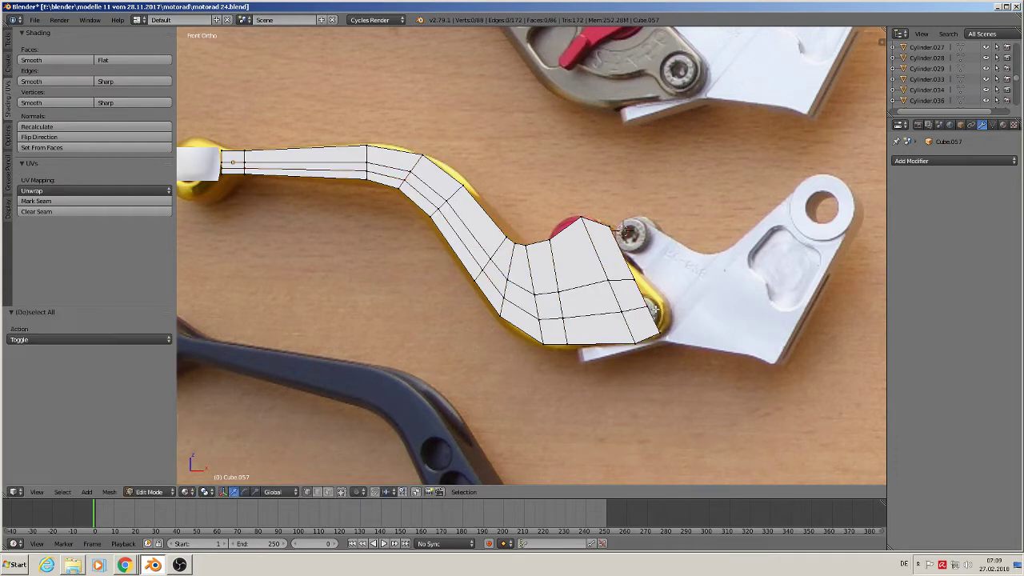
Pull the lower loop's end vertices outward along X to the lever's rounded lower tip and return to Object Mode
{"action": "key", "text": "c"}
{"action": "left_click", "coordinate": [654, 307]}
{"action": "key", "text": "Escape"}
{"action": "key", "text": "Tab"}
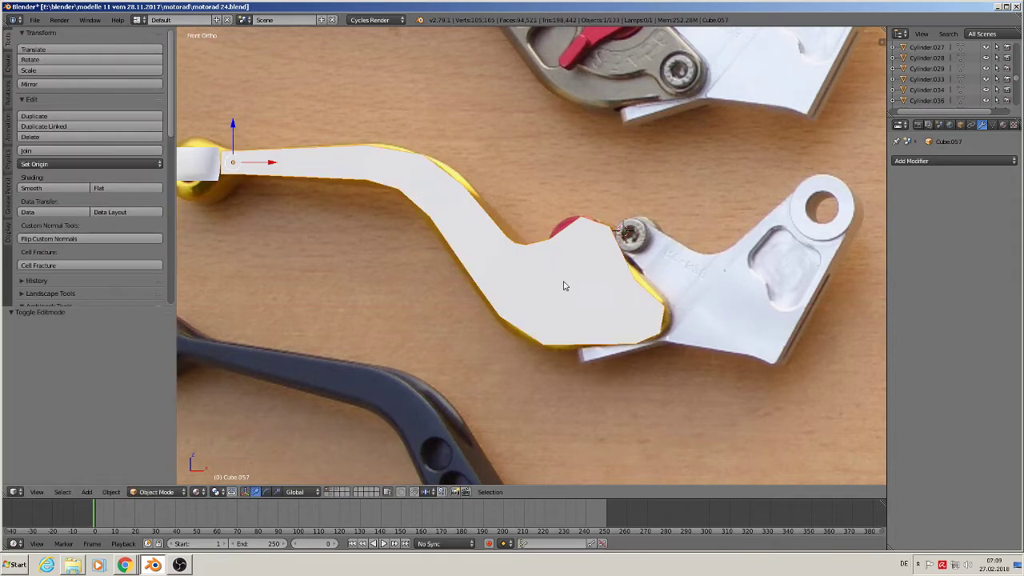
Add a Subdivision Surface modifier to the arm and set its shading to smooth
{"action": "scroll", "coordinate": [564, 285], "scroll_direction": "down", "scroll_amount": 1}
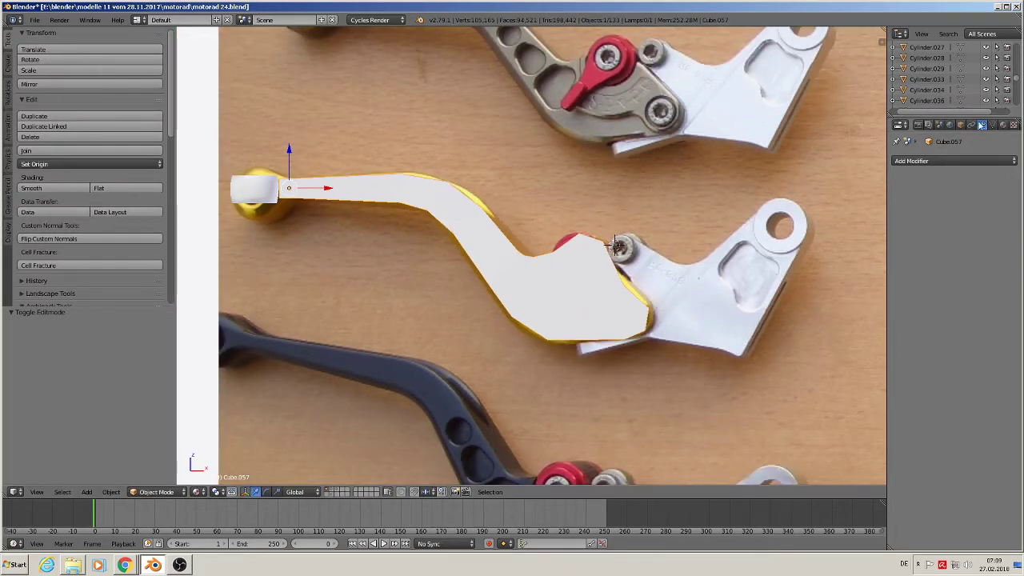
{"action": "left_click", "coordinate": [946, 161]}
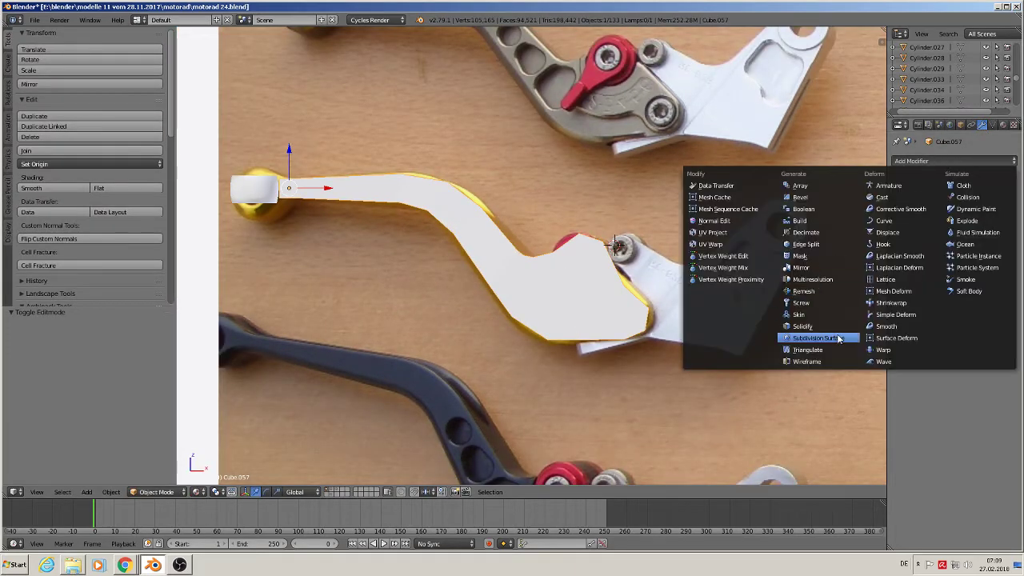
{"action": "left_click", "coordinate": [813, 337]}
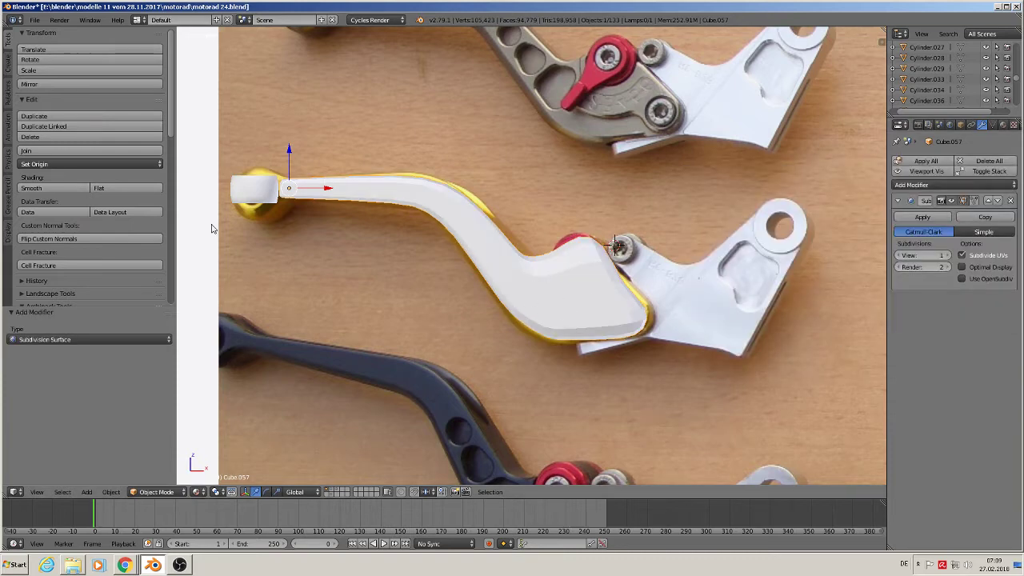
{"action": "left_click", "coordinate": [56, 188]}
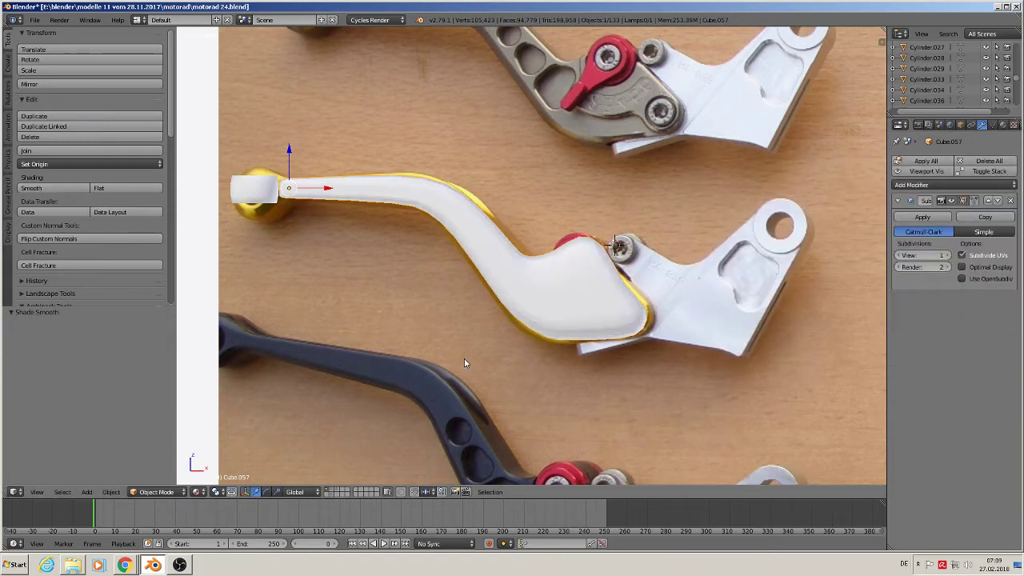
Move the arm about -0.339 along Y, away from the reference photo
{"action": "middle_click_drag", "start_coordinate": [464, 359], "coordinate": [421, 344]}
{"action": "scroll", "coordinate": [471, 368], "scroll_direction": "down", "scroll_amount": 5}
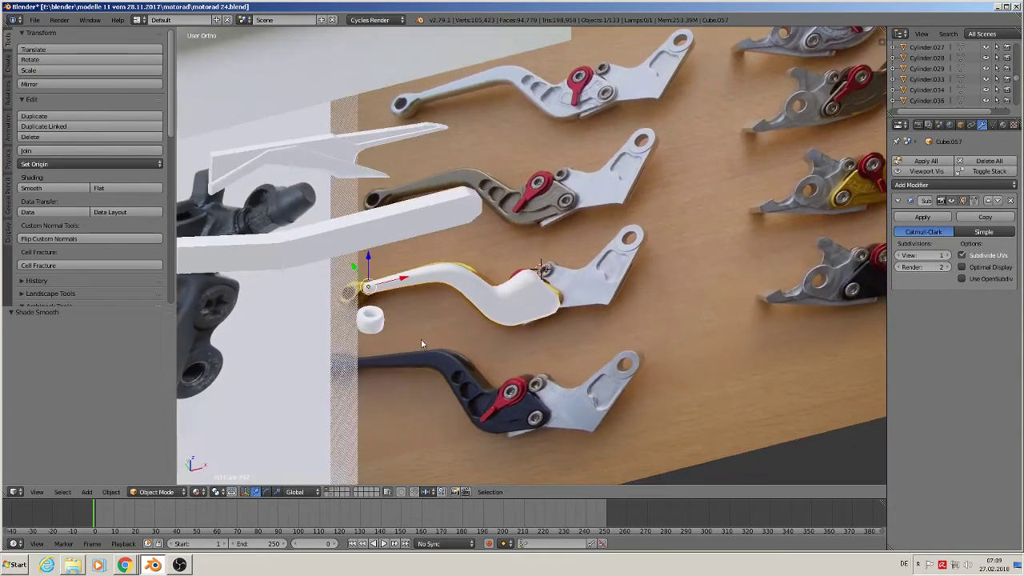
{"action": "scroll", "coordinate": [400, 320], "scroll_direction": "up", "scroll_amount": 4}
{"action": "left_click_drag", "start_coordinate": [327, 245], "coordinate": [354, 273]}
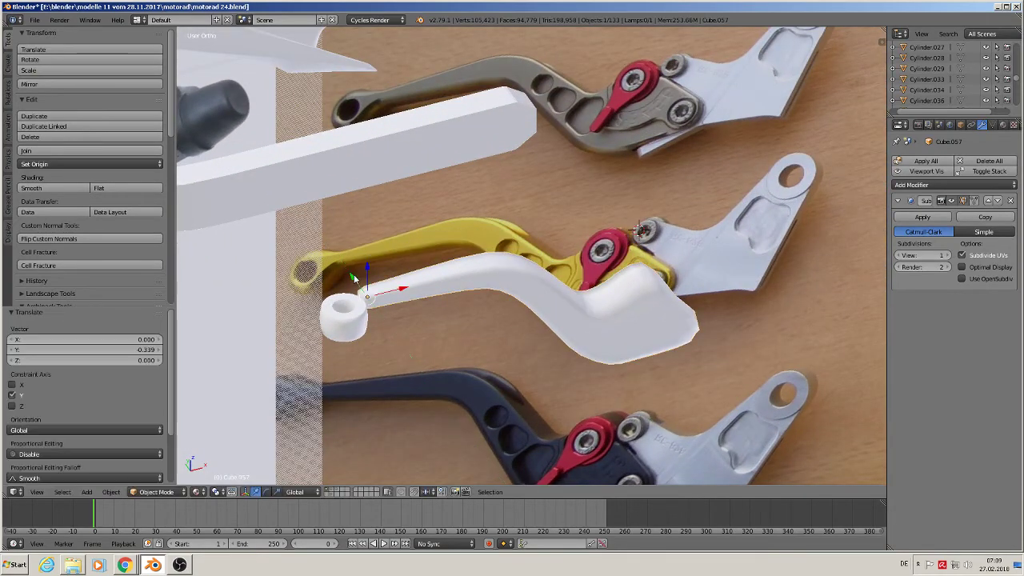
Scale the arm's thickness along Y to about 0.695, then widen it slightly along Y
{"action": "middle_click_drag", "start_coordinate": [354, 273], "coordinate": [588, 425]}
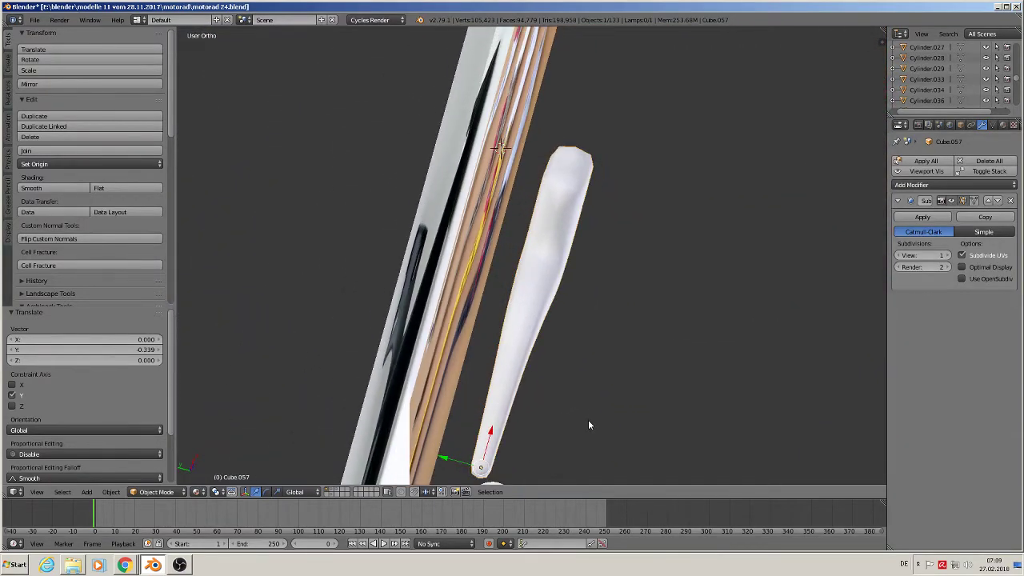
{"action": "key", "text": "s"}
{"action": "key", "text": "y"}
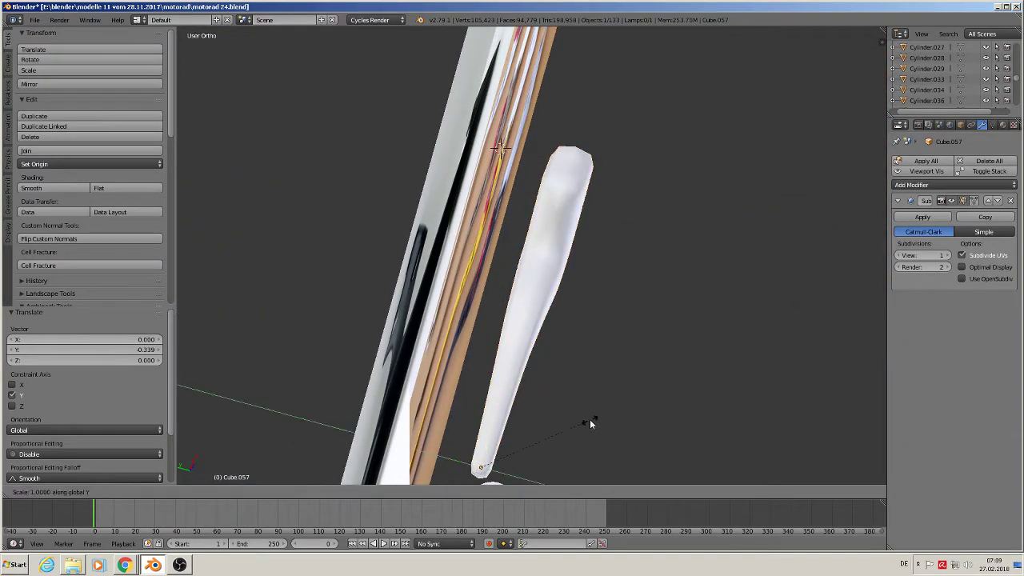
{"action": "left_click", "coordinate": [541, 409]}
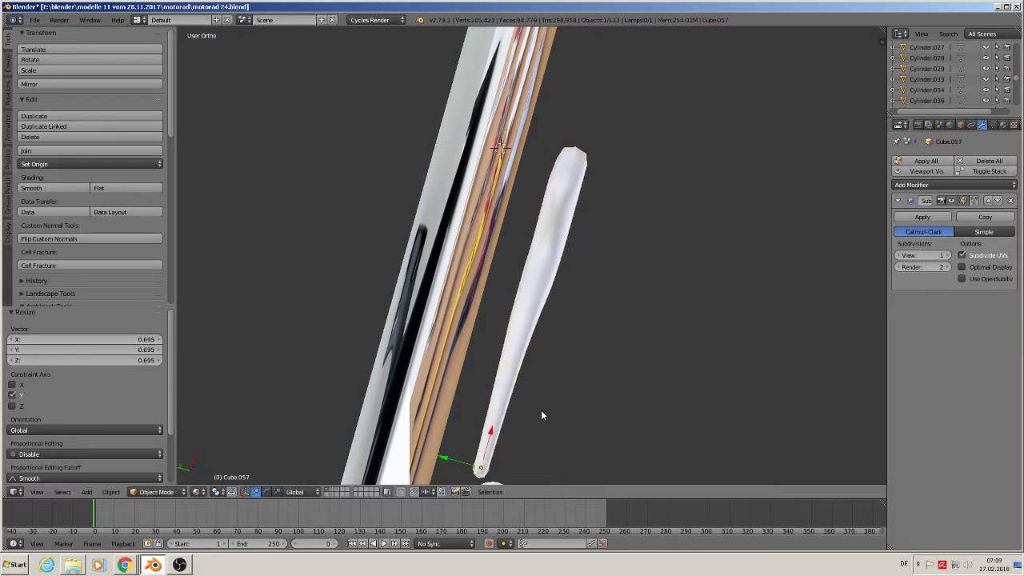
{"action": "middle_click_drag", "start_coordinate": [522, 410], "coordinate": [537, 398]}
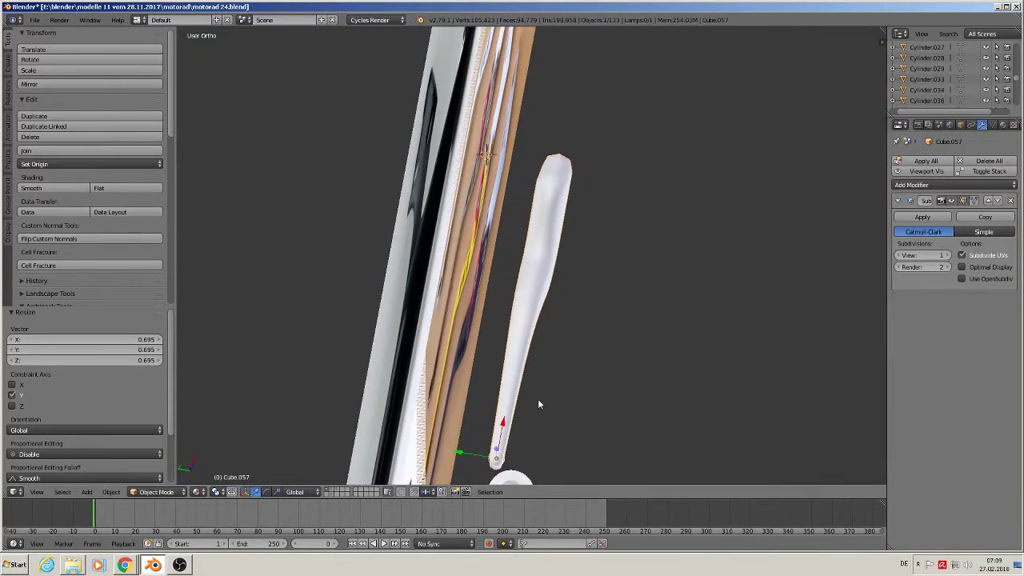
{"action": "key", "text": "s"}
{"action": "key", "text": "y"}
{"action": "left_click", "coordinate": [563, 398]}
In top view, box-select the vertices along the arm's photo-facing side and flatten them with a Y scale of 0
{"action": "key", "text": "Tab"}
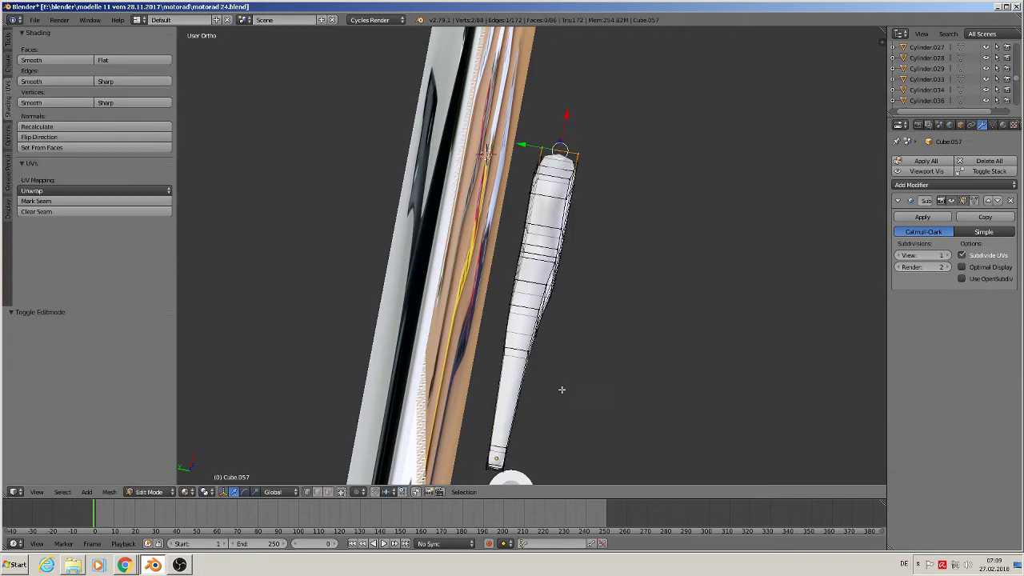
{"action": "middle_click_drag", "start_coordinate": [580, 343], "coordinate": [589, 354]}
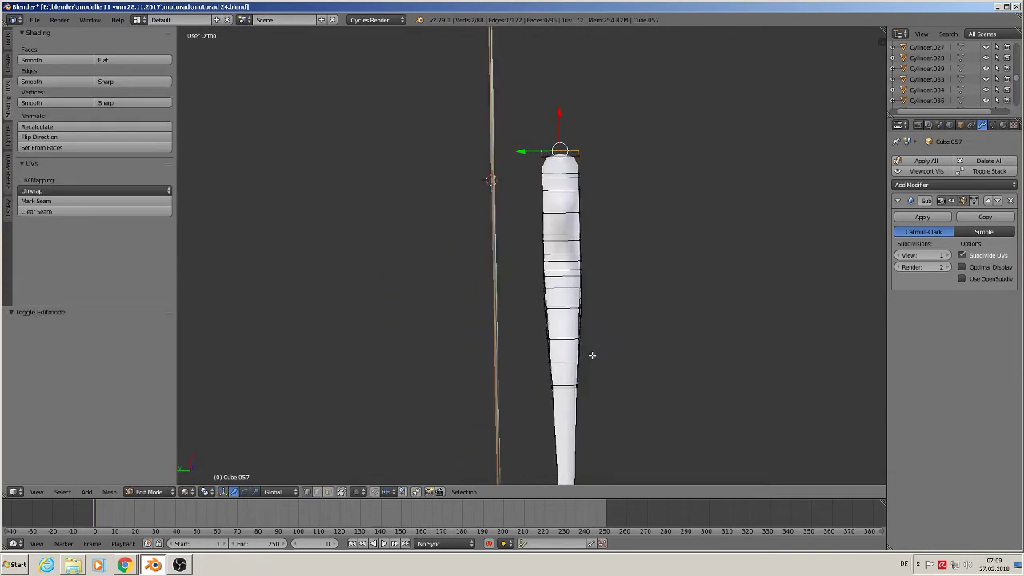
{"action": "key", "text": "KP_7"}
{"action": "scroll", "coordinate": [504, 167], "scroll_direction": "down", "scroll_amount": 2}
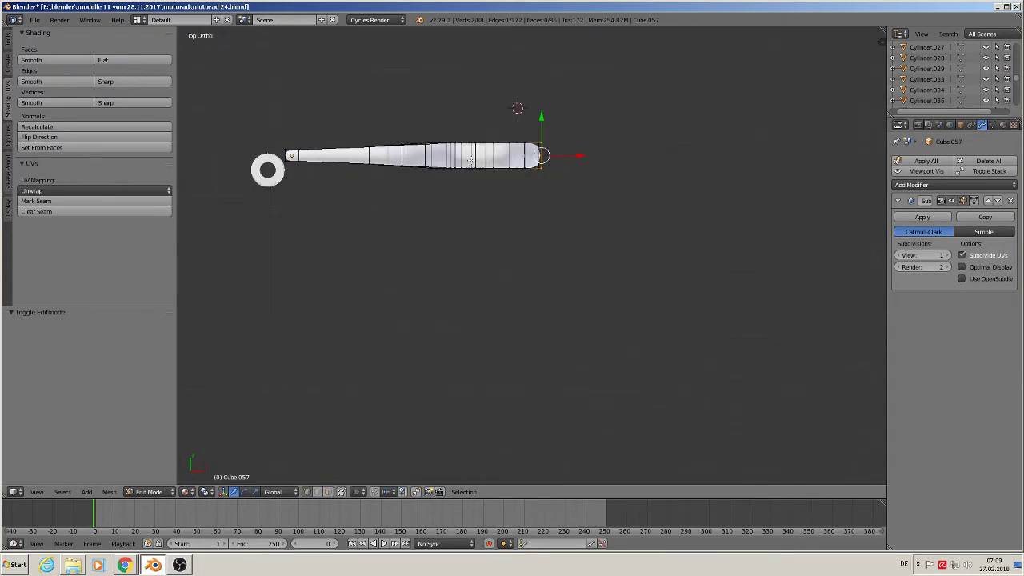
{"action": "middle_click_drag", "start_coordinate": [273, 151], "coordinate": [414, 184], "text": "shift"}
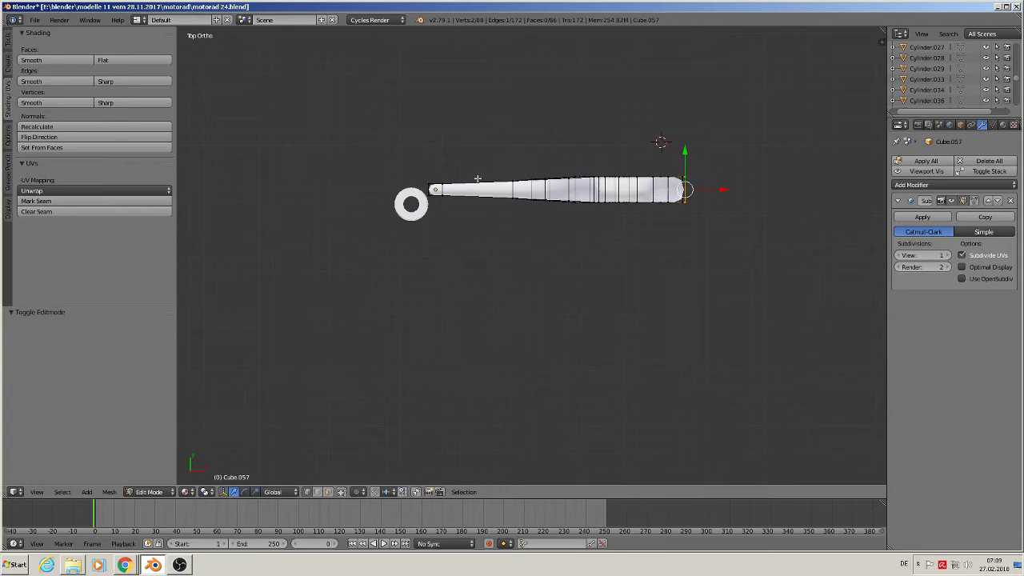
{"action": "key", "text": "a"}
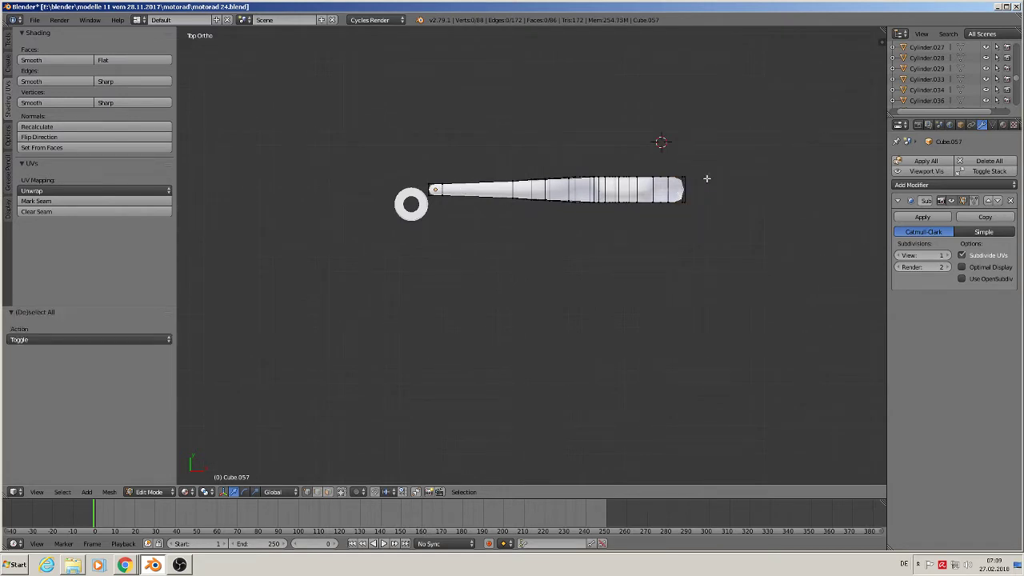
{"action": "key", "text": "b"}
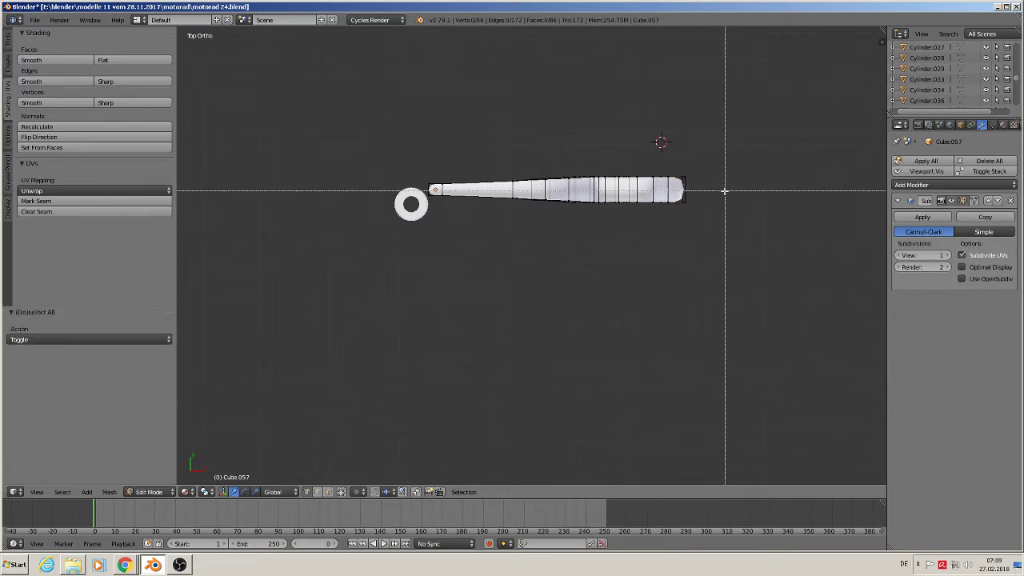
{"action": "left_click_drag", "start_coordinate": [724, 186], "coordinate": [392, 145]}
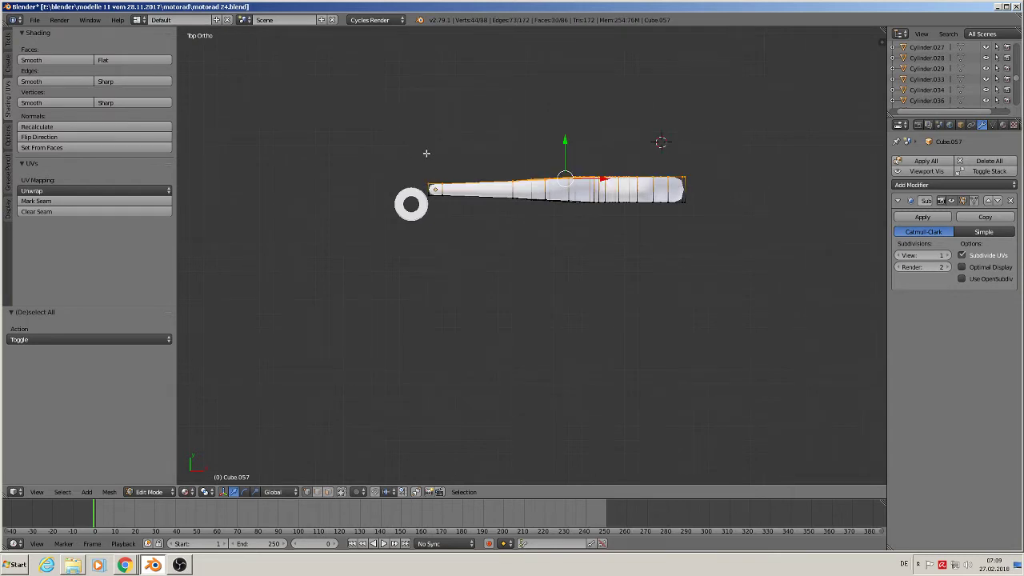
{"action": "key", "text": "s"}
{"action": "key", "text": "y"}
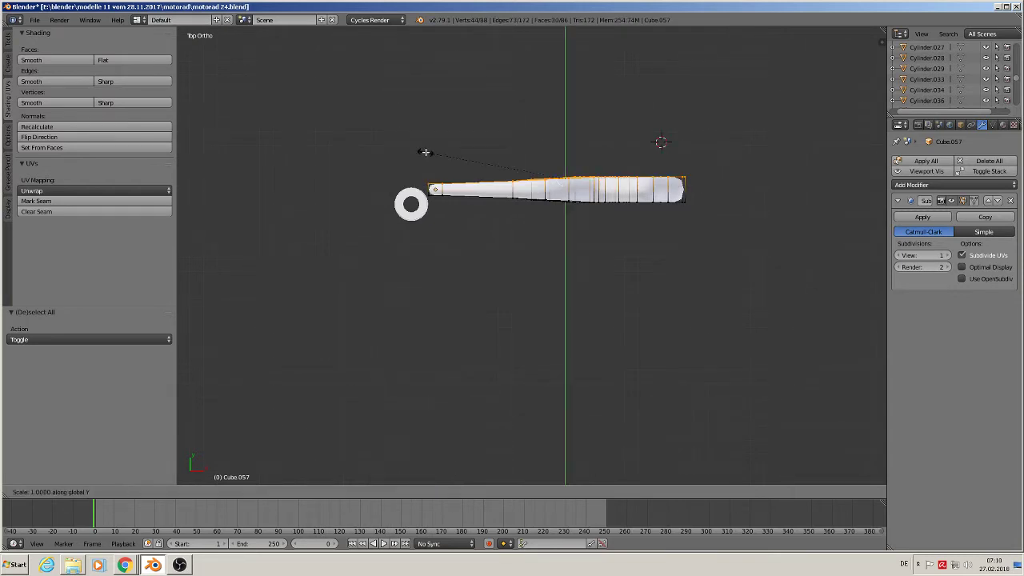
{"action": "key", "text": "0"}
{"action": "key", "text": "Return"}
Flatten the arm's opposite side with a Y scale of 0 and move it inward along Y to thin the arm
{"action": "key", "text": "a"}
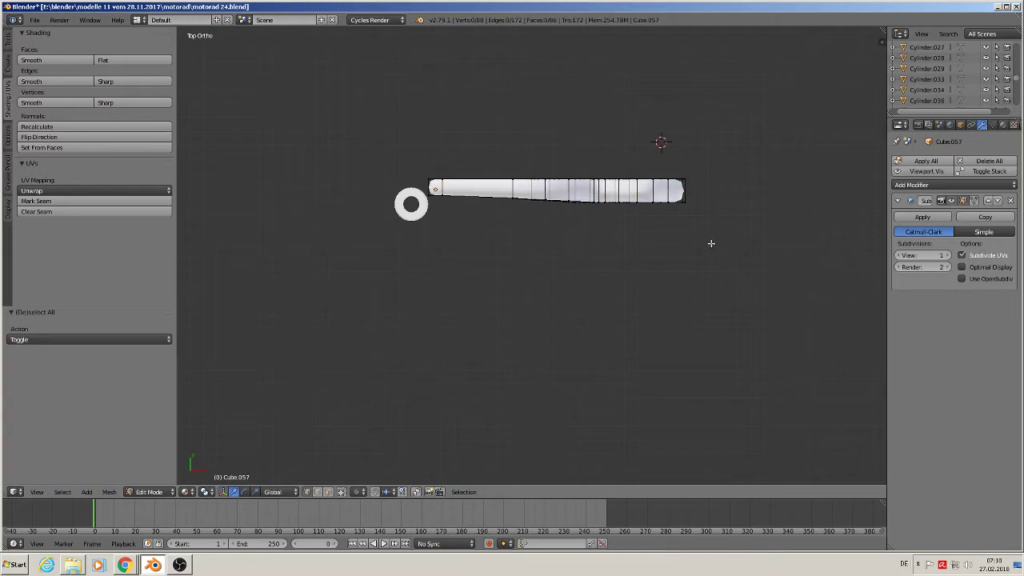
{"action": "left_click_drag", "start_coordinate": [725, 237], "coordinate": [322, 187]}
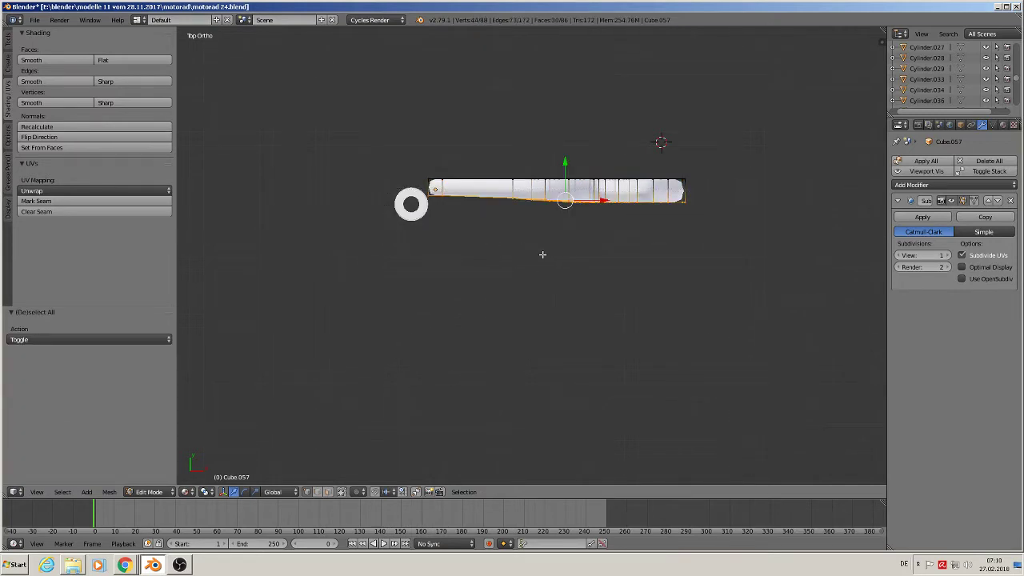
{"action": "key", "text": "s"}
{"action": "key", "text": "y"}
{"action": "key", "text": "0"}
{"action": "key", "text": "Return"}
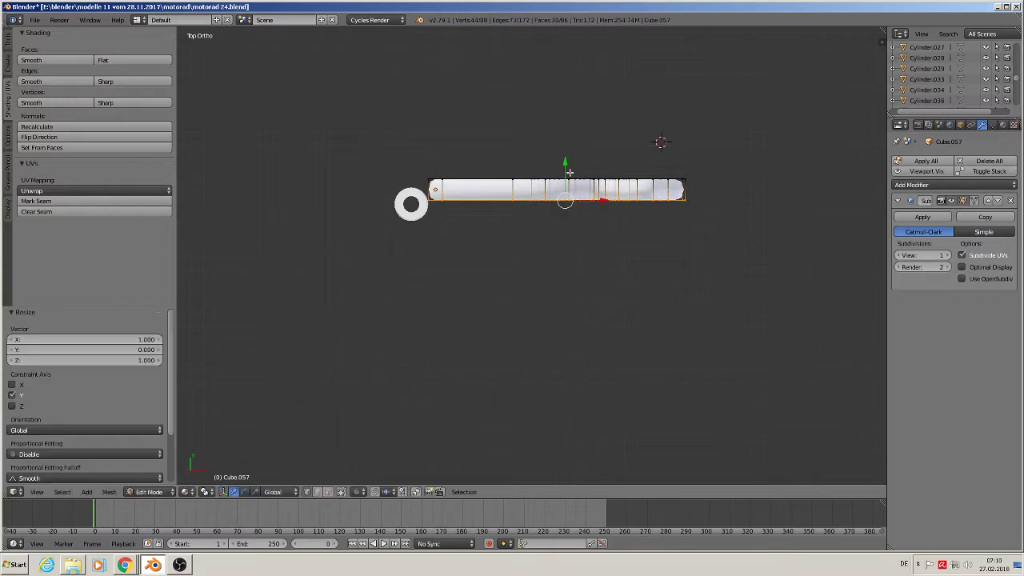
{"action": "left_click_drag", "start_coordinate": [566, 167], "coordinate": [567, 160]}
{"action": "key", "text": "Tab"}
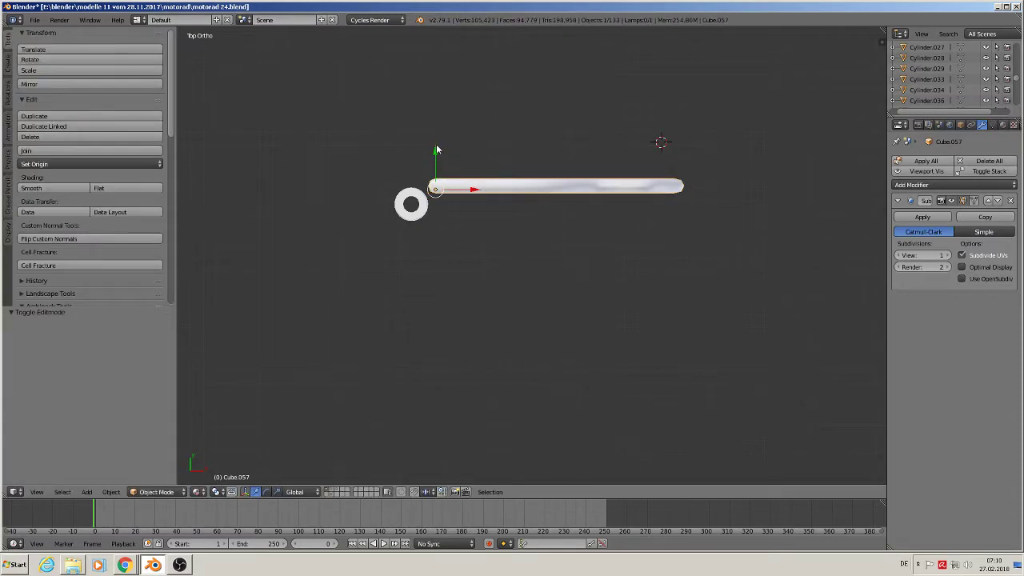
Move the arm about -0.106 along Y to bring it in line with the ring end
{"action": "left_click_drag", "start_coordinate": [436, 149], "coordinate": [435, 175]}
{"action": "key", "text": "KP_1"}
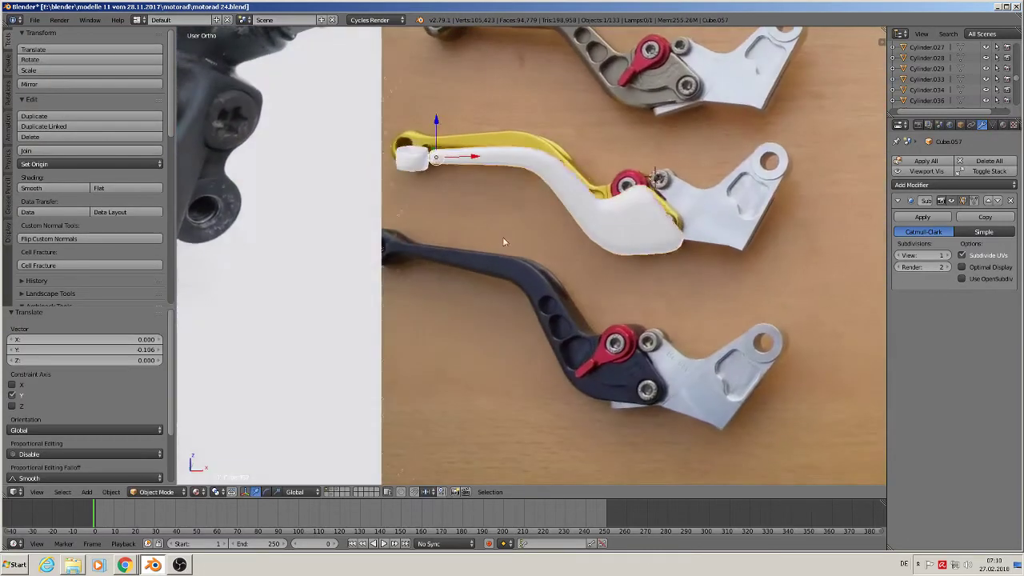
{"action": "scroll", "coordinate": [504, 241], "scroll_direction": "down", "scroll_amount": 2}
{"action": "scroll", "coordinate": [492, 230], "scroll_direction": "up", "scroll_amount": 6}
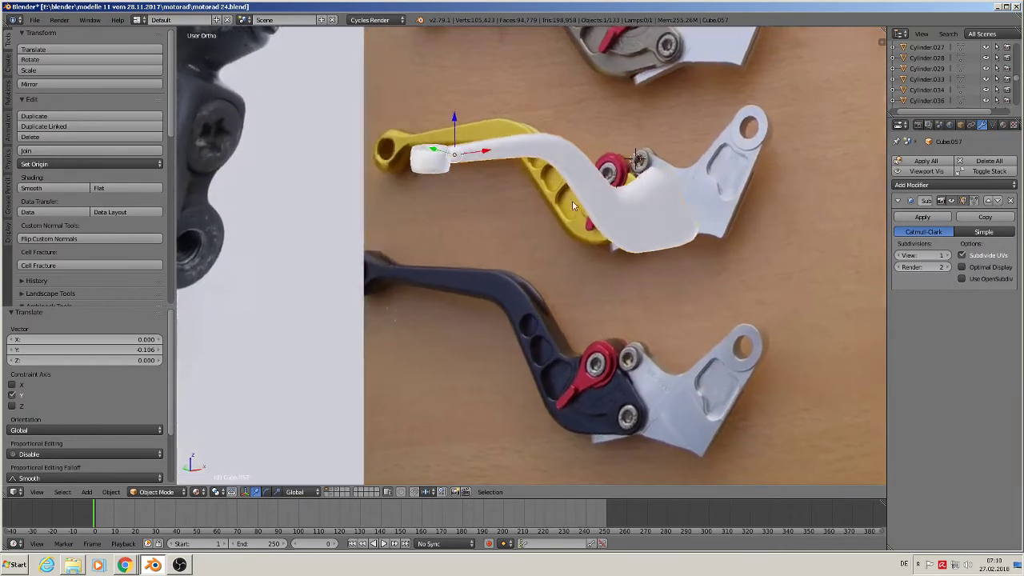
{"action": "scroll", "coordinate": [648, 203], "scroll_direction": "down", "scroll_amount": 3}
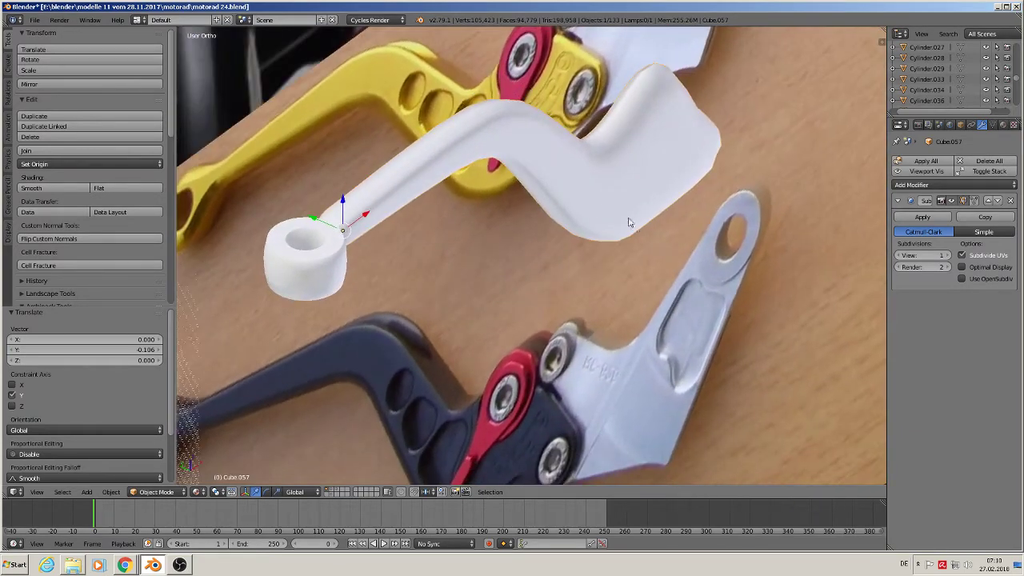
In top view, add two evenly spaced lengthwise loop cuts through the arm's thickness without sliding them
{"action": "key", "text": "Tab"}
{"action": "scroll", "coordinate": [667, 228], "scroll_direction": "up", "scroll_amount": 3}
{"action": "scroll", "coordinate": [512, 176], "scroll_direction": "up", "scroll_amount": 1}
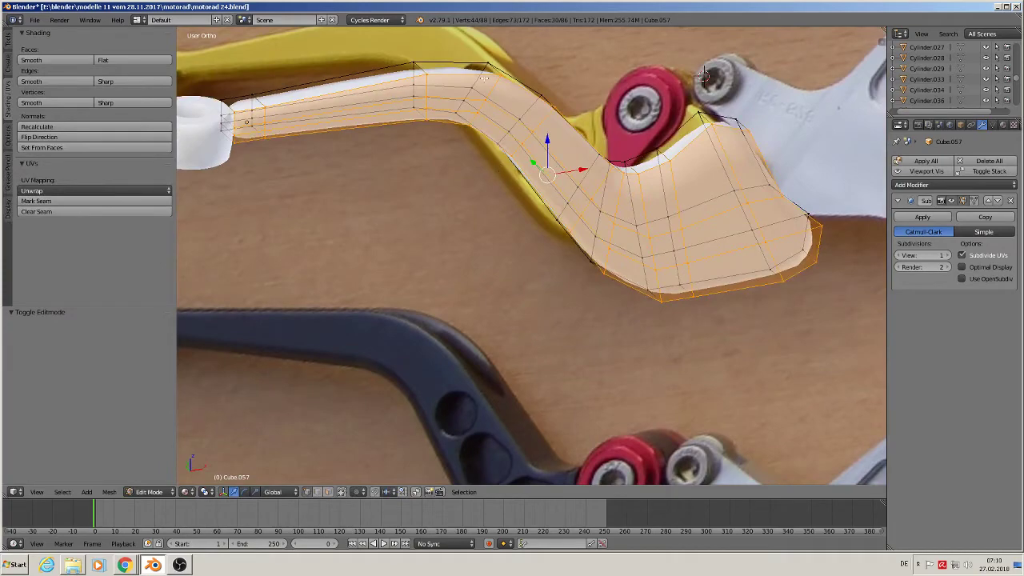
{"action": "middle_click_drag", "start_coordinate": [596, 227], "coordinate": [618, 298]}
{"action": "key", "text": "KP_7"}
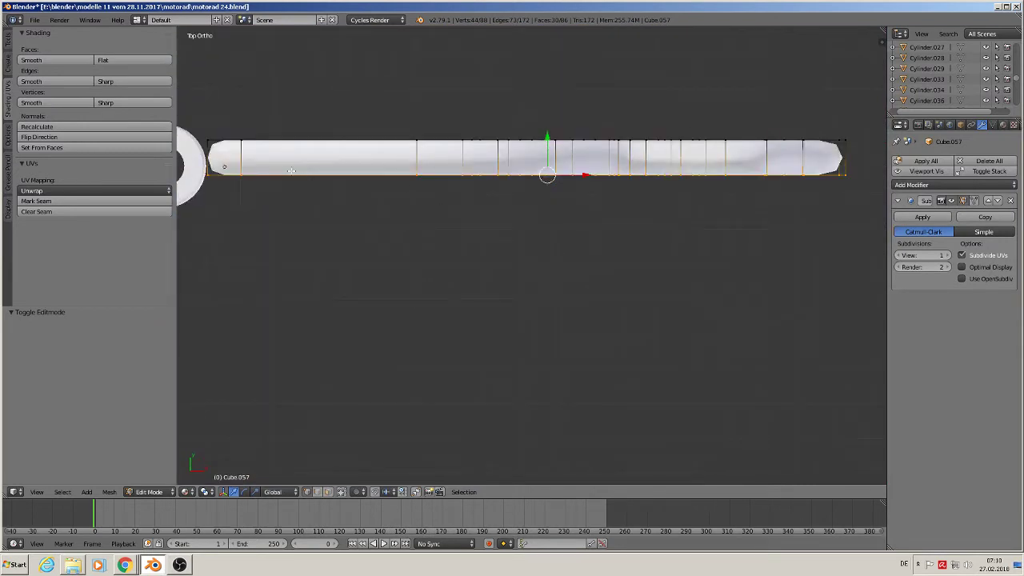
{"action": "key", "text": "ctrl+r"}
{"action": "scroll", "coordinate": [240, 160], "scroll_direction": "up", "scroll_amount": 1}
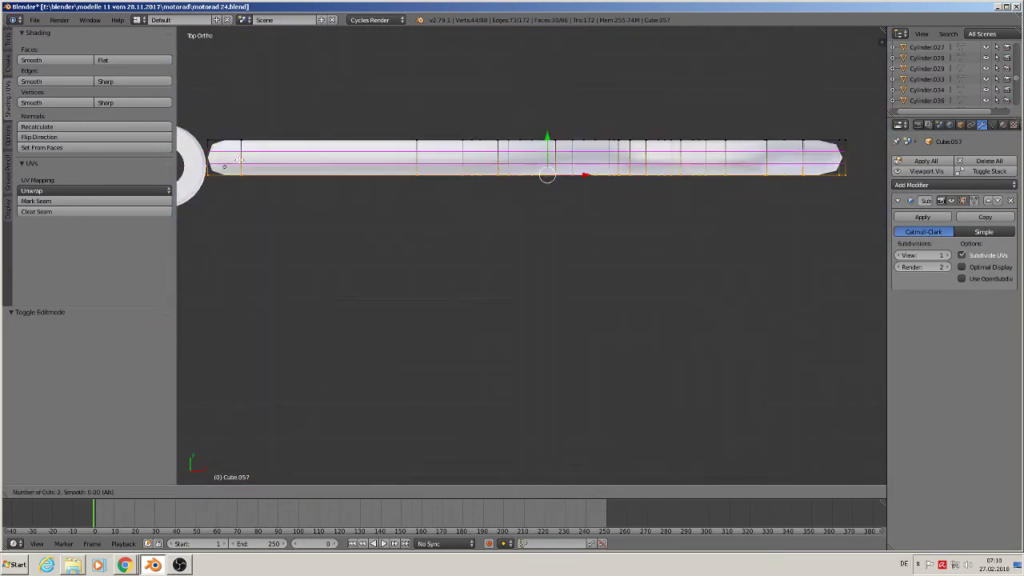
{"action": "left_click", "coordinate": [239, 159]}
{"action": "right_click", "coordinate": [239, 159]}
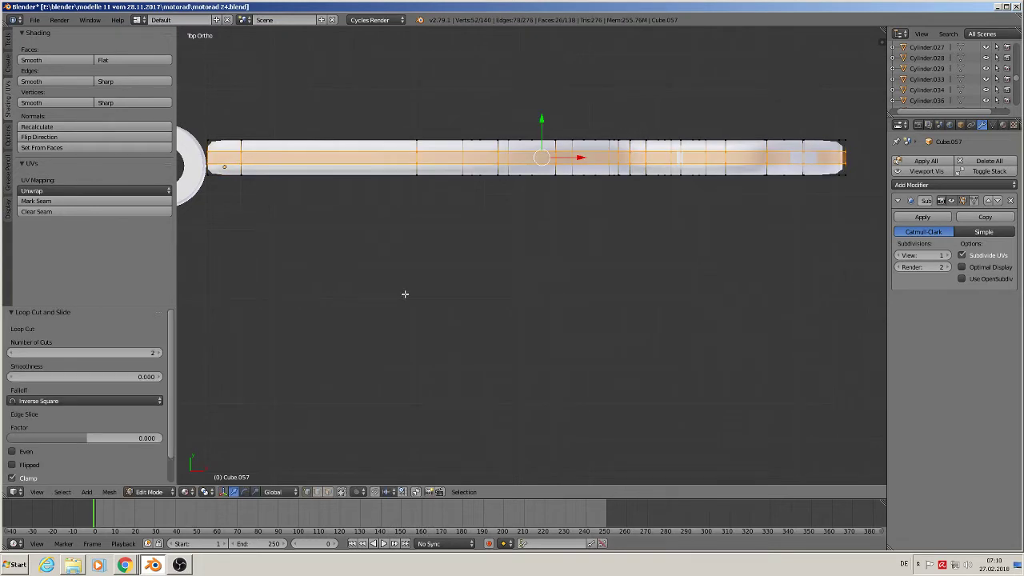
Spread the two new edge loops apart along Y toward the arm's faces and set the subdivision view level to 2
{"action": "key", "text": "s"}
{"action": "key", "text": "y"}
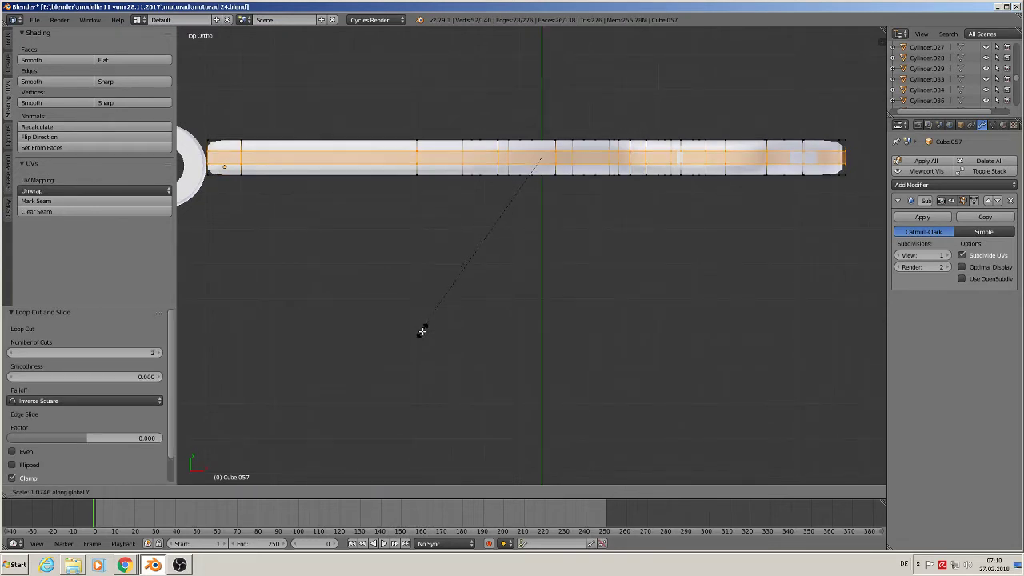
{"action": "left_click", "coordinate": [519, 475]}
{"action": "key", "text": "Tab"}
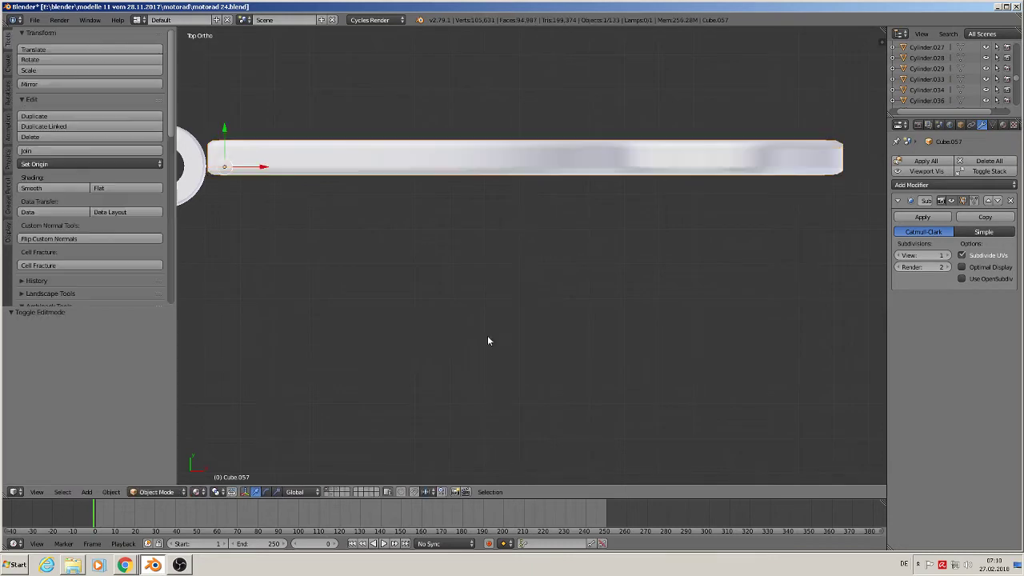
{"action": "middle_click_drag", "start_coordinate": [487, 336], "coordinate": [513, 233]}
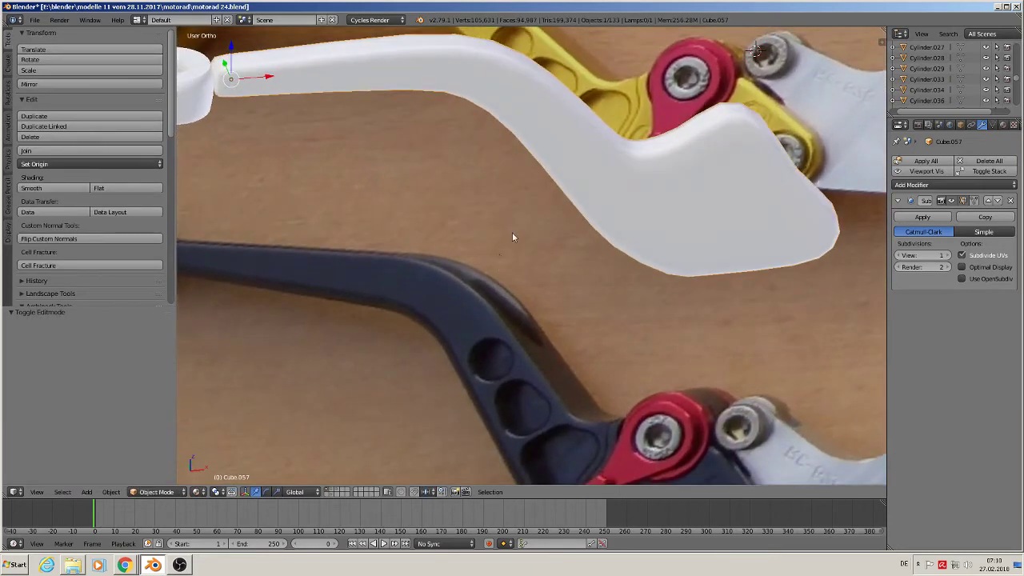
{"action": "left_click", "coordinate": [945, 255]}
Rotate the ring end 90° about X and move it about 0.054 along X against the arm's tip
{"action": "scroll", "coordinate": [617, 291], "scroll_direction": "down", "scroll_amount": 4}
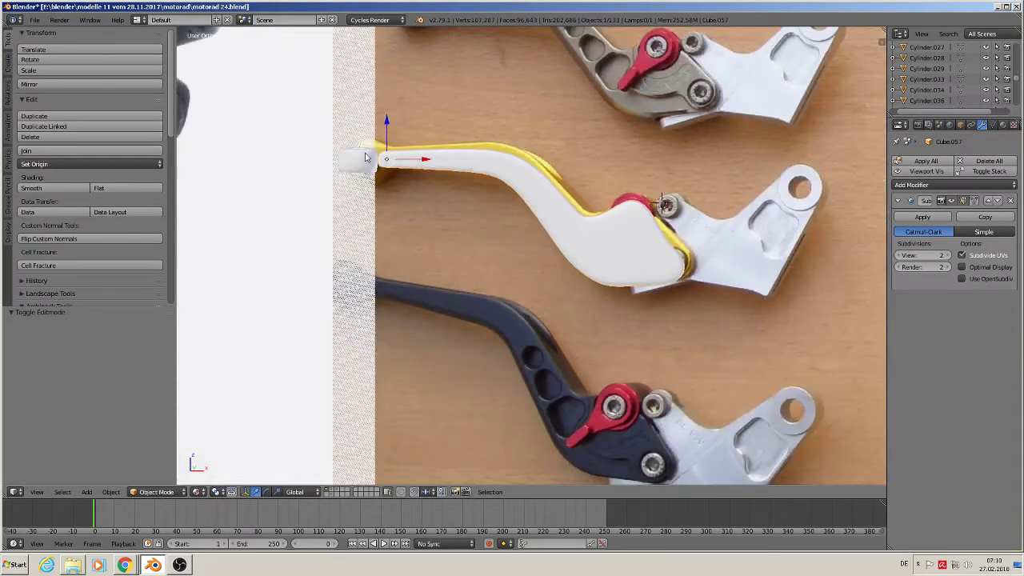
{"action": "right_click", "coordinate": [364, 157]}
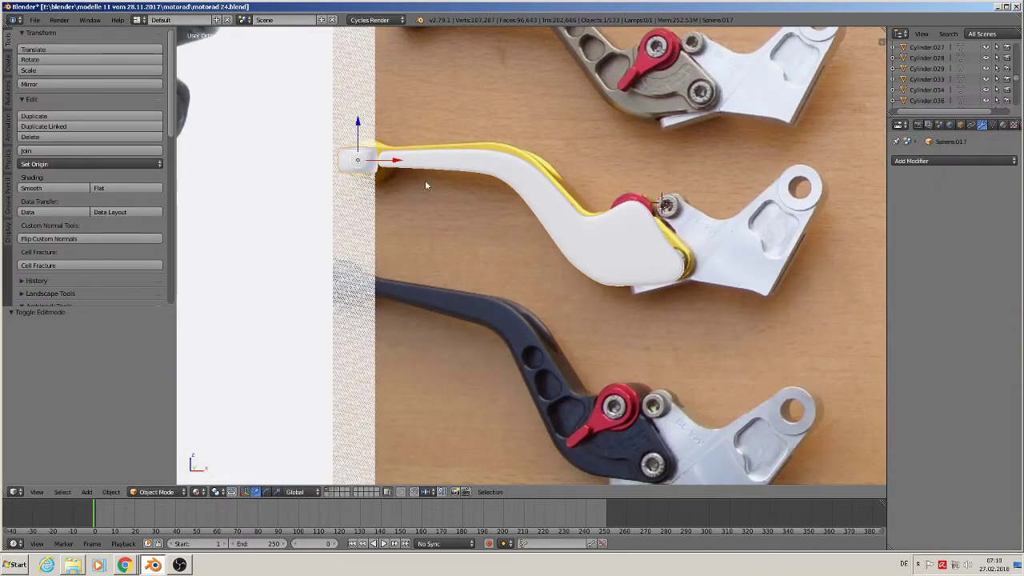
{"action": "type", "text": "rx"}
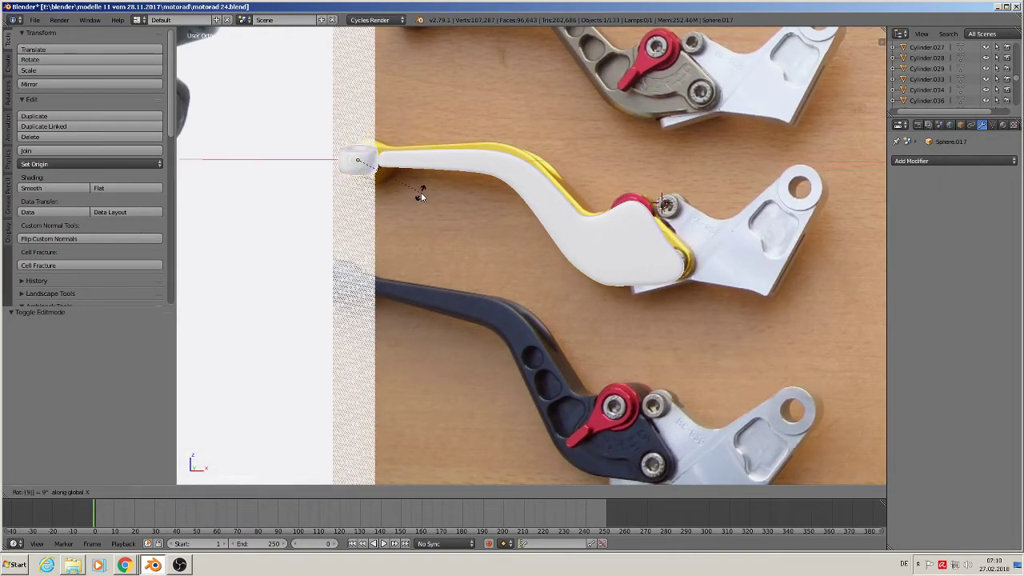
{"action": "type", "text": "90"}
{"action": "key", "text": "Return"}
{"action": "key", "text": "g"}
{"action": "key", "text": "x"}
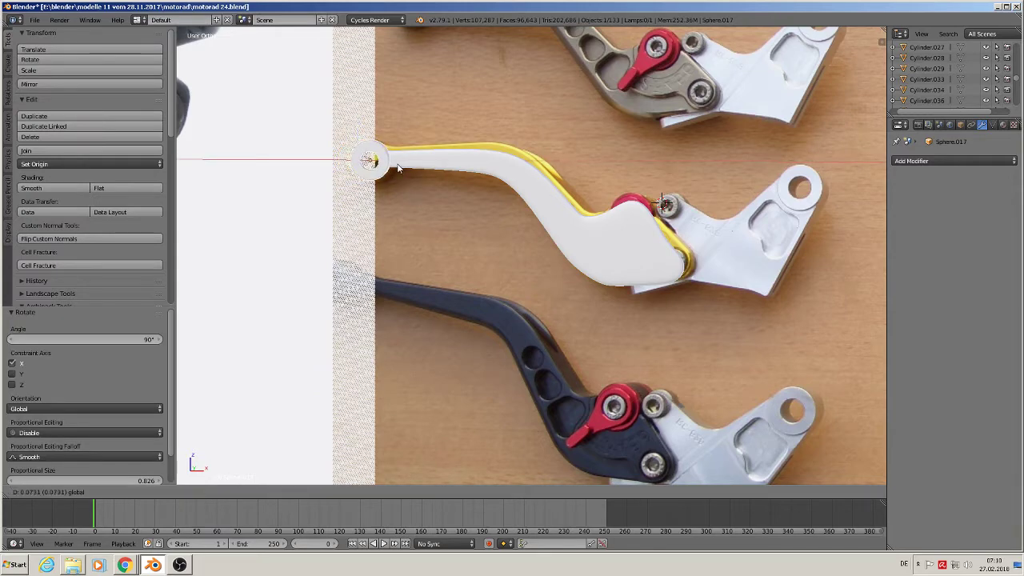
{"action": "left_click", "coordinate": [397, 163]}
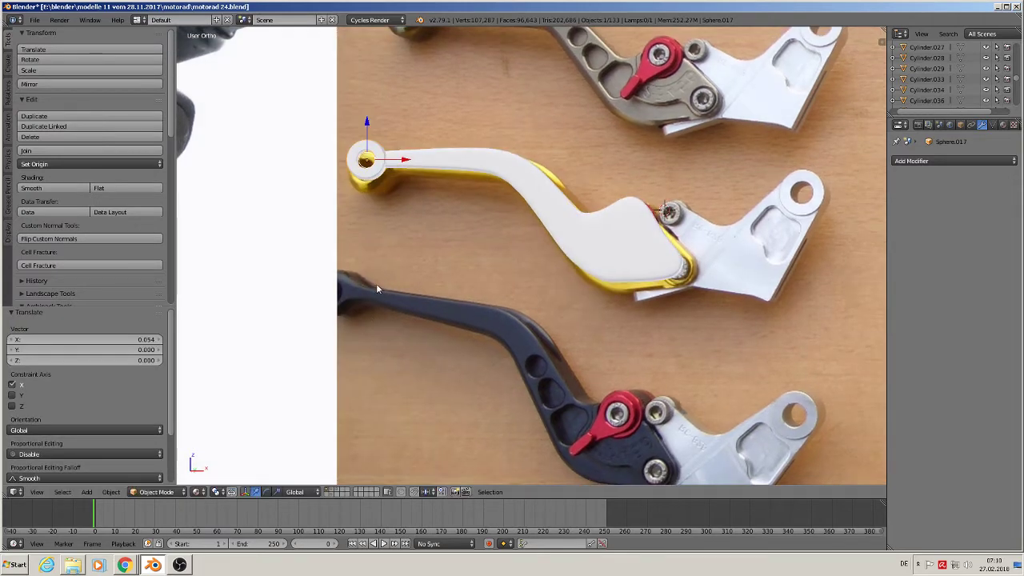
In front view, add a cube on the silver bracket beside the yellow lever and scale it to about 0.157
{"action": "key", "text": "KP_1"}
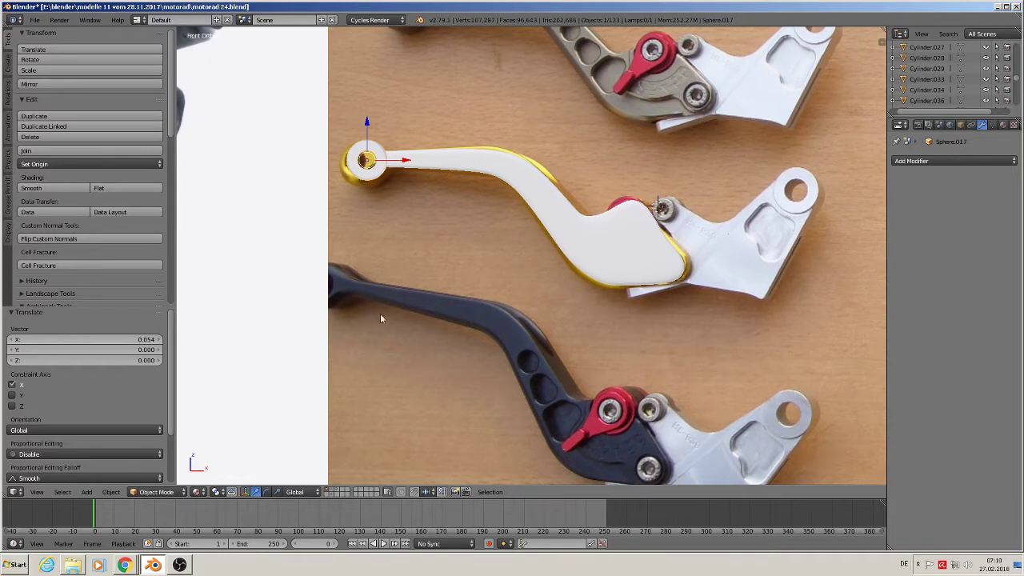
{"action": "middle_click_drag", "start_coordinate": [777, 264], "coordinate": [661, 318], "text": "shift"}
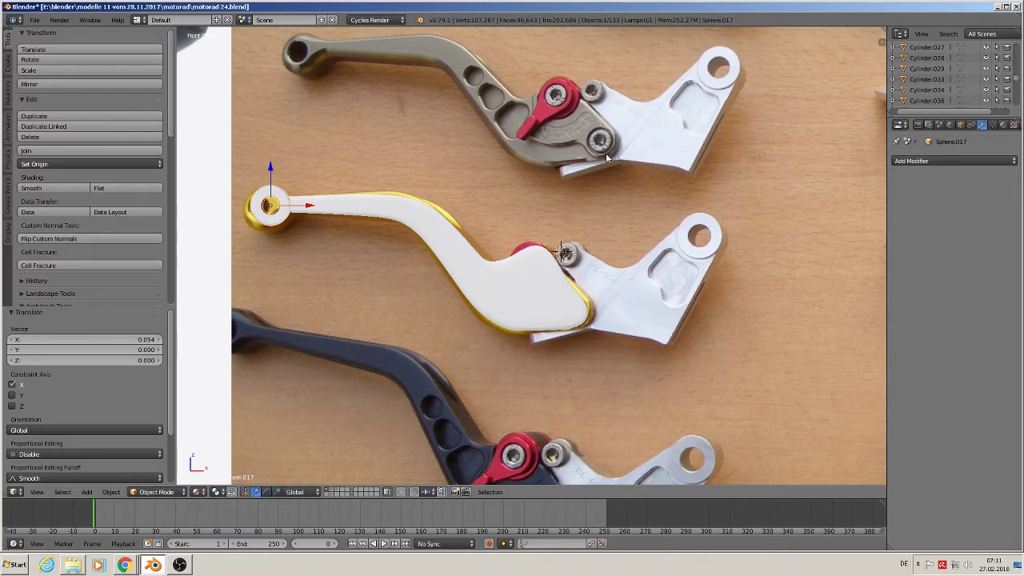
{"action": "scroll", "coordinate": [651, 393], "scroll_direction": "down", "scroll_amount": 3}
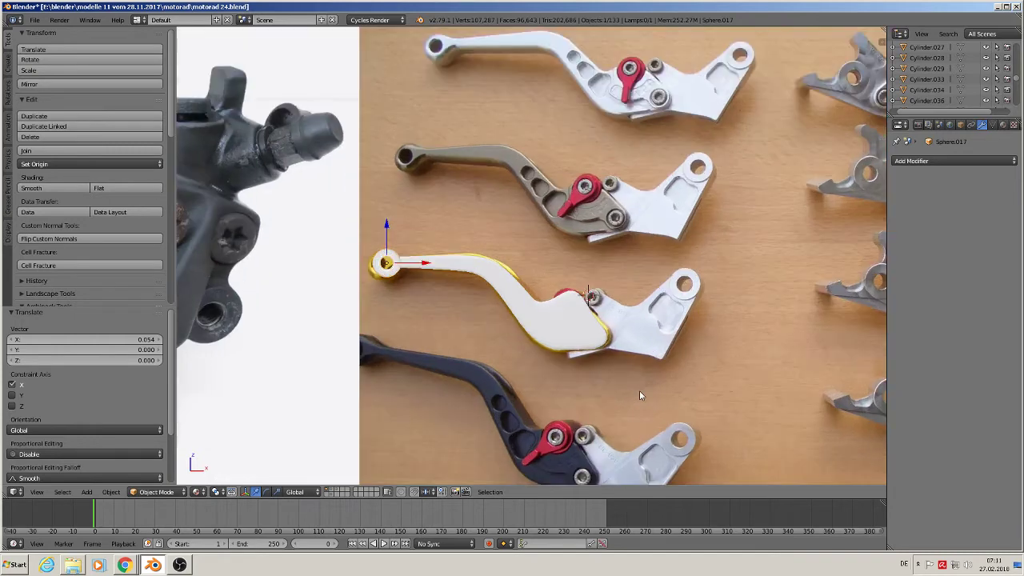
{"action": "scroll", "coordinate": [639, 392], "scroll_direction": "up", "scroll_amount": 2}
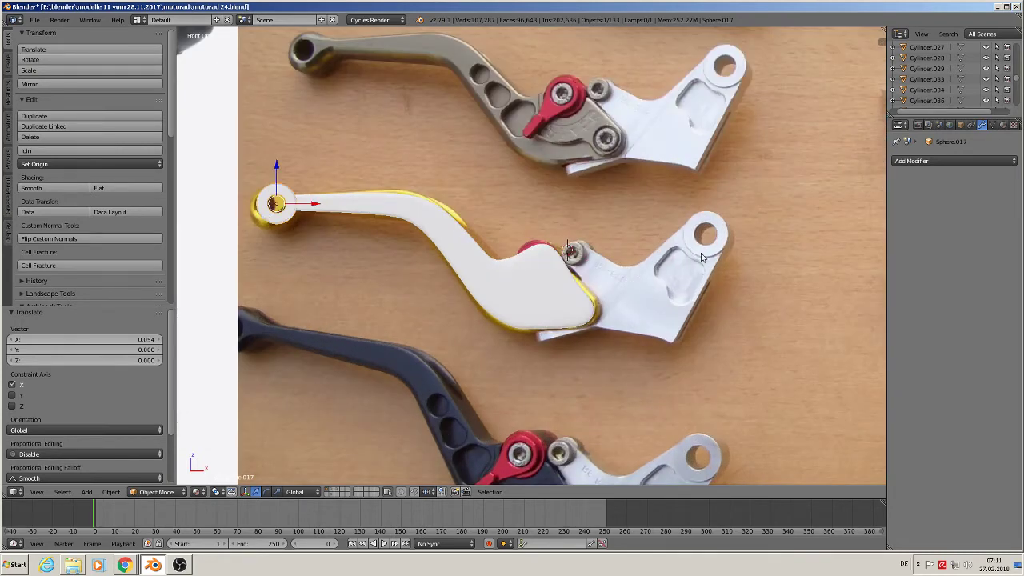
{"action": "left_click", "coordinate": [656, 302]}
{"action": "left_click", "coordinate": [88, 492]}
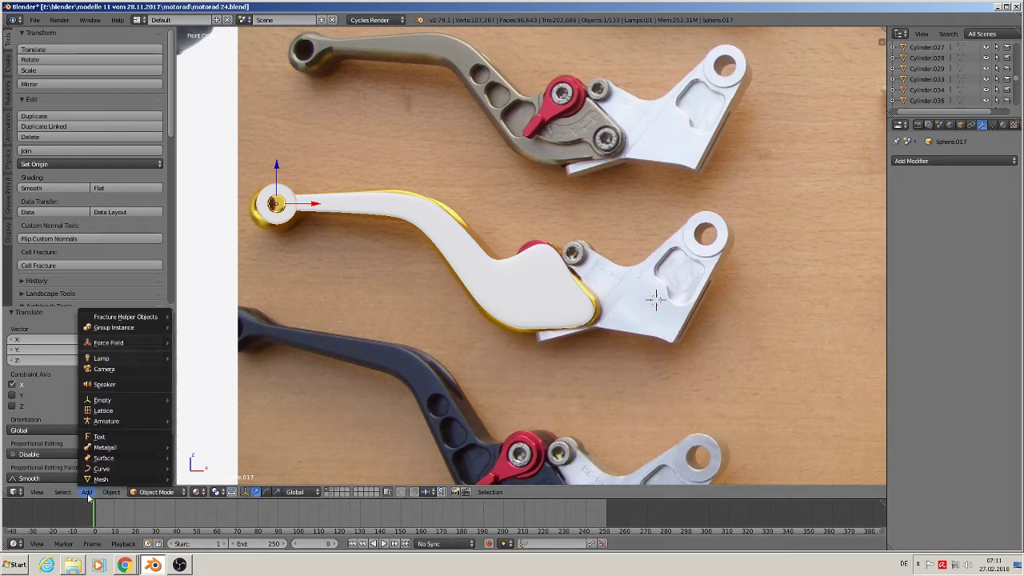
{"action": "mouse_move", "coordinate": [103, 479]}
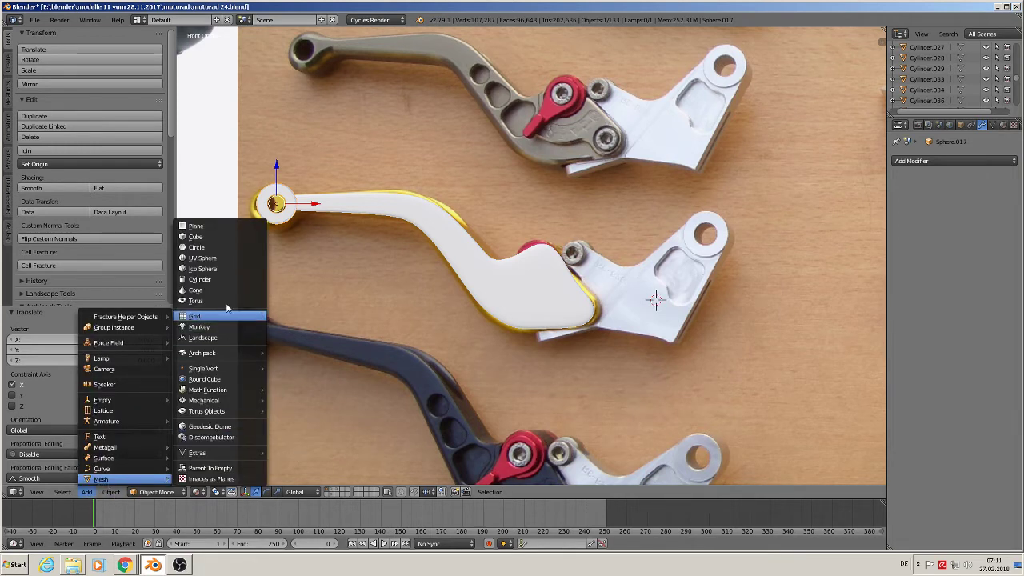
{"action": "left_click", "coordinate": [221, 240]}
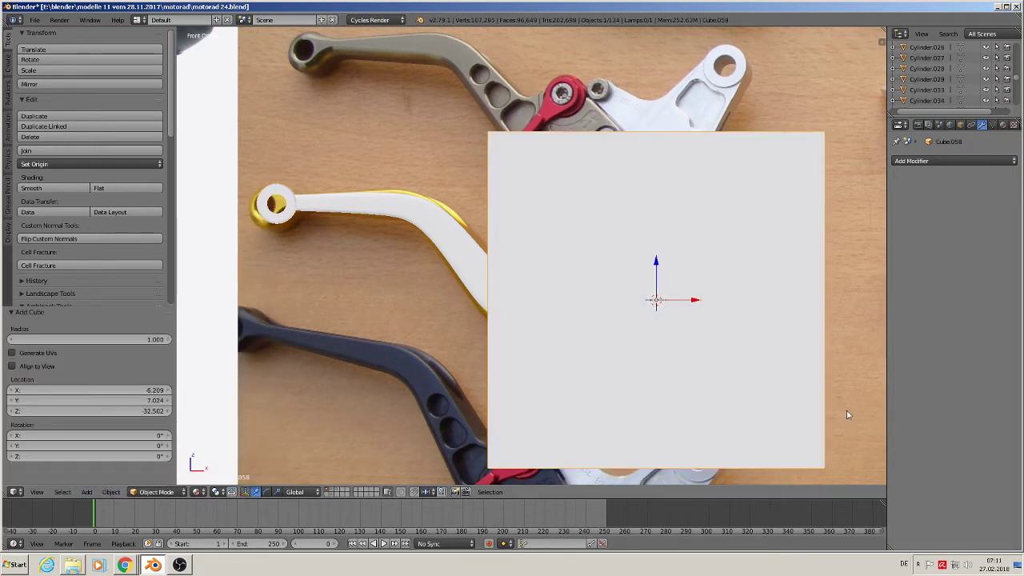
{"action": "key", "text": "s"}
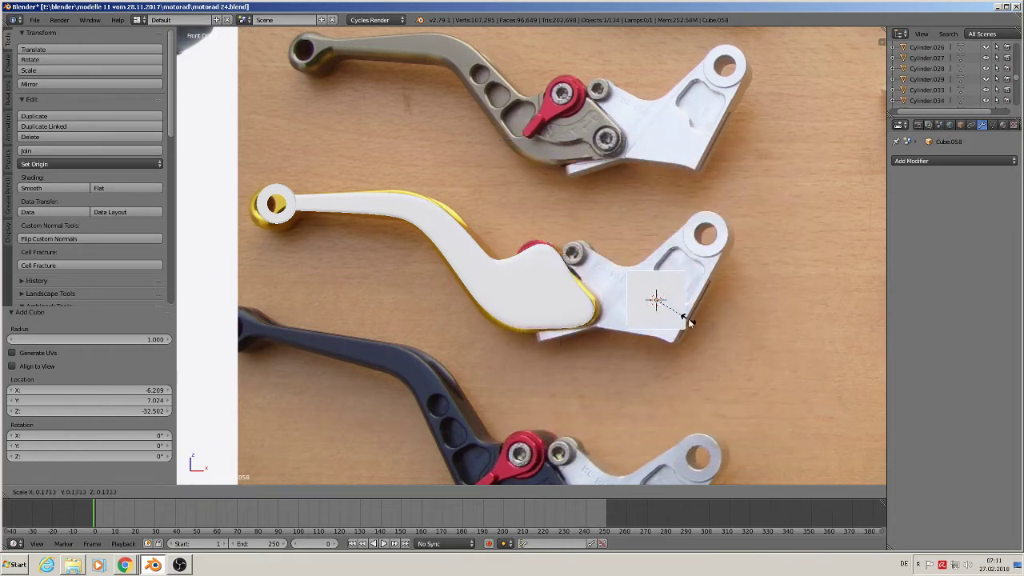
{"action": "left_click", "coordinate": [684, 322]}
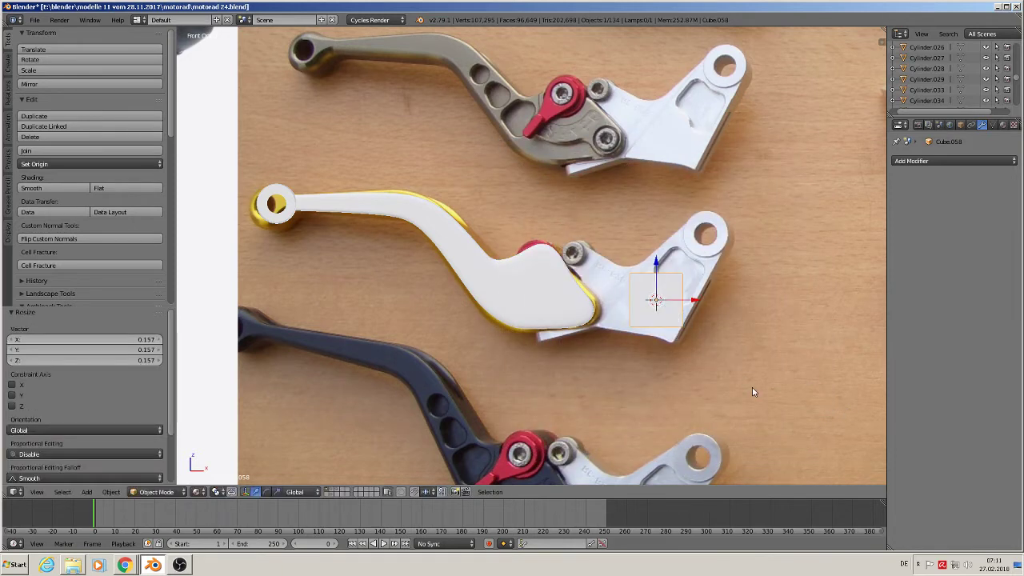
Rotate the cube about 28.7°, scale it by about 1.13 and align it with the bracket's lower corner
{"action": "key", "text": "r"}
{"action": "left_click", "coordinate": [710, 453]}
{"action": "key", "text": "s"}
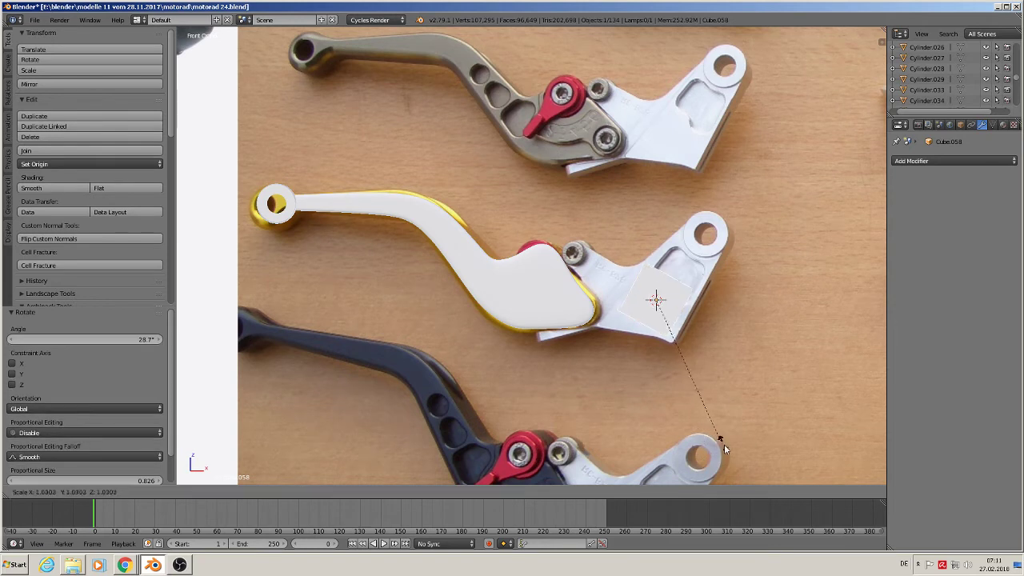
{"action": "left_click", "coordinate": [735, 443]}
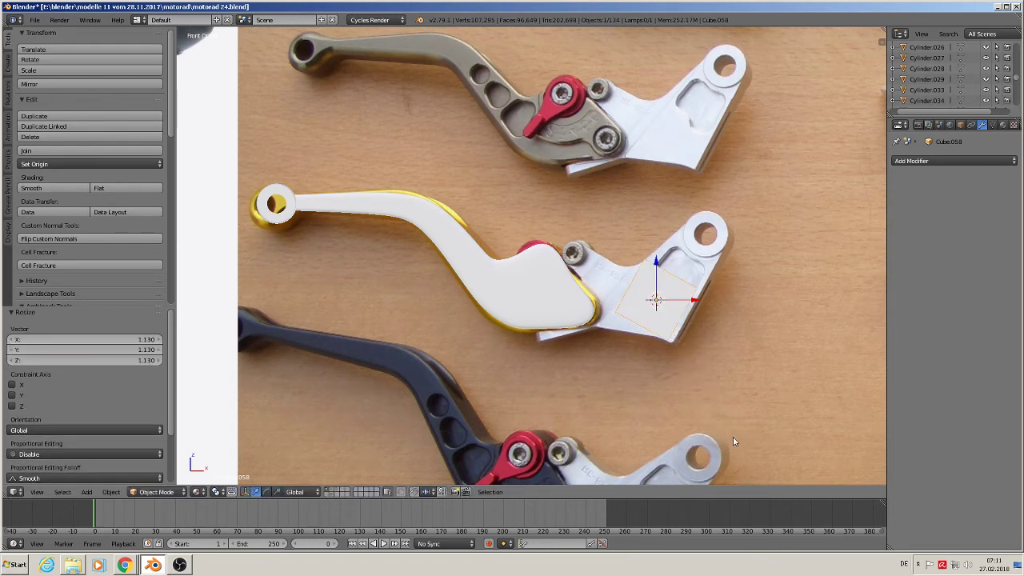
{"action": "key", "text": "g"}
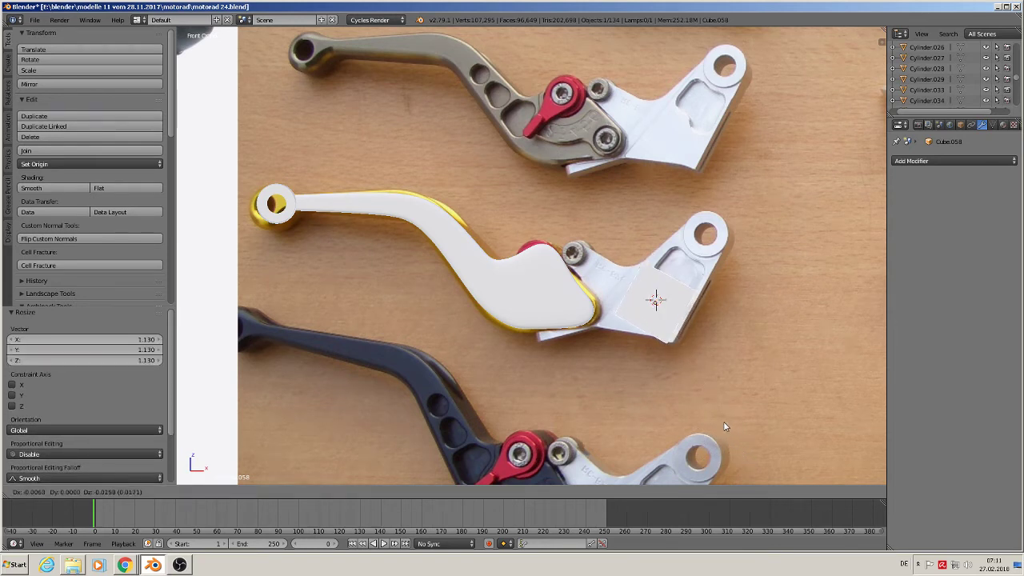
{"action": "left_click", "coordinate": [728, 425]}
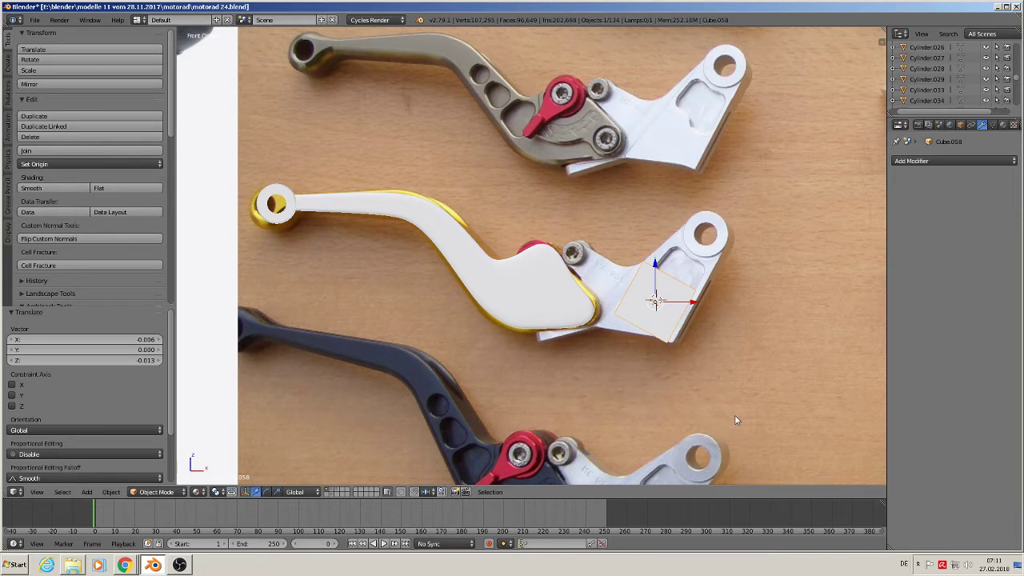
{"action": "key", "text": "g"}
{"action": "left_click", "coordinate": [739, 419]}
Extrude the cube's upper side face toward the bracket's ring, moving it about 0.209 along X and 0.279 along Z
{"action": "scroll", "coordinate": [719, 280], "scroll_direction": "up", "scroll_amount": 2}
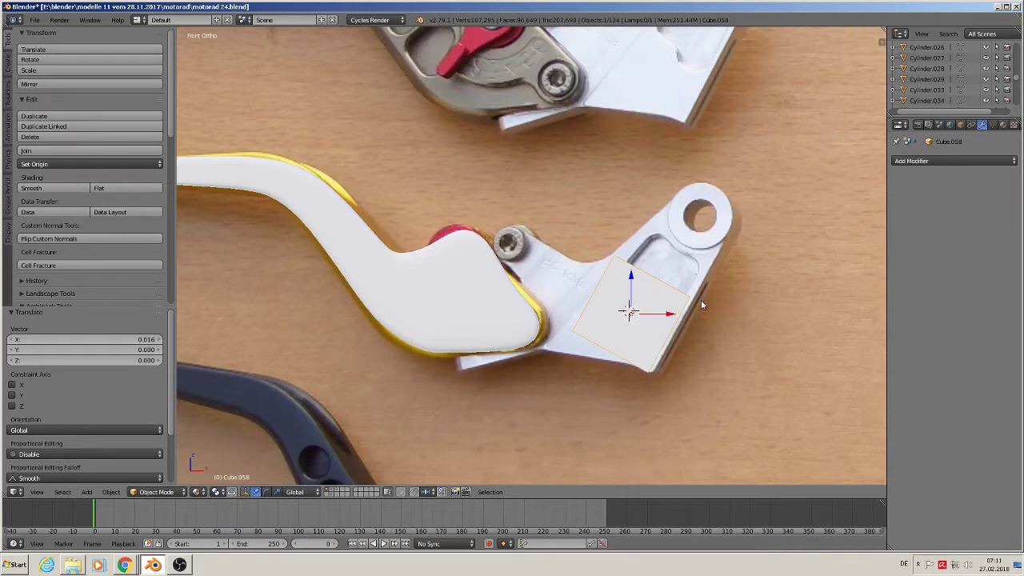
{"action": "scroll", "coordinate": [701, 299], "scroll_direction": "up", "scroll_amount": 1}
{"action": "key", "text": "Tab"}
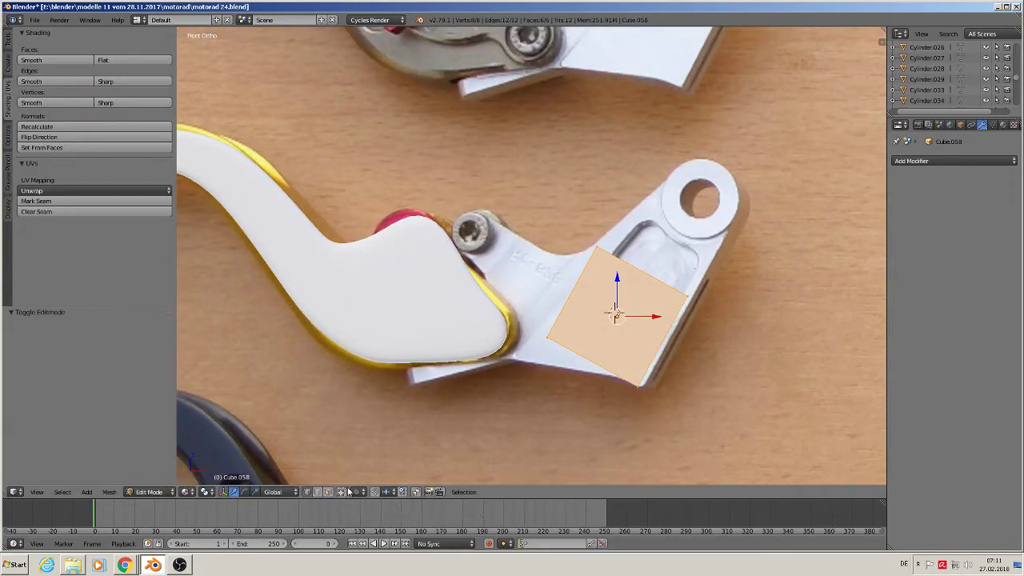
{"action": "key", "text": "a"}
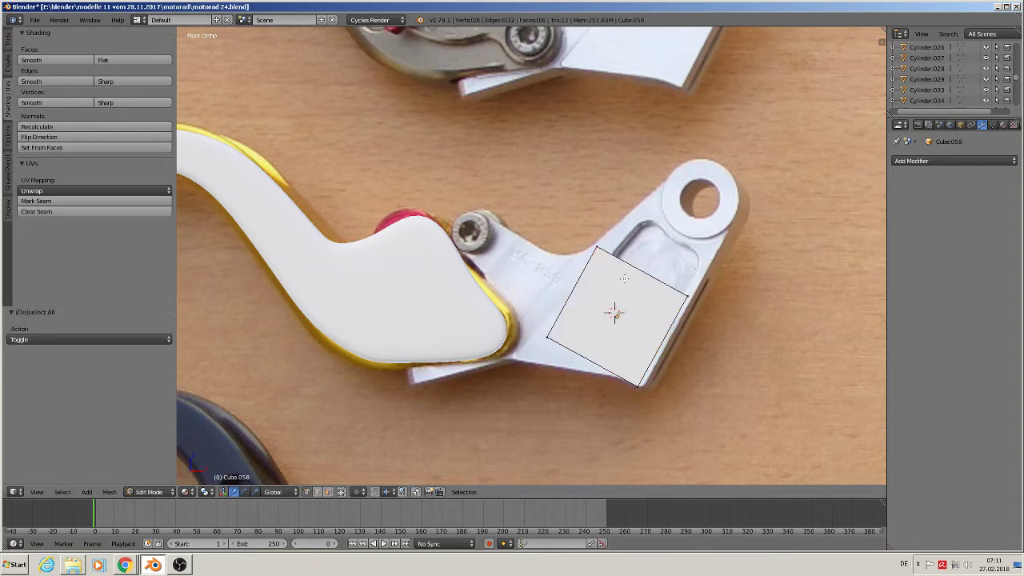
{"action": "key", "text": "c"}
{"action": "left_click", "coordinate": [609, 262]}
{"action": "key", "text": "e"}
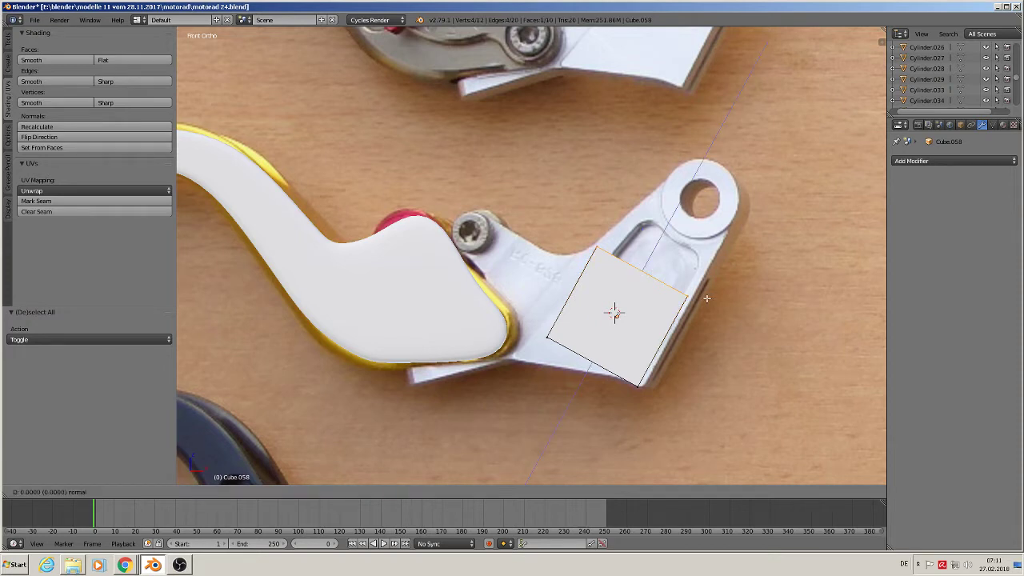
{"action": "left_click", "coordinate": [706, 298]}
{"action": "key", "text": "g"}
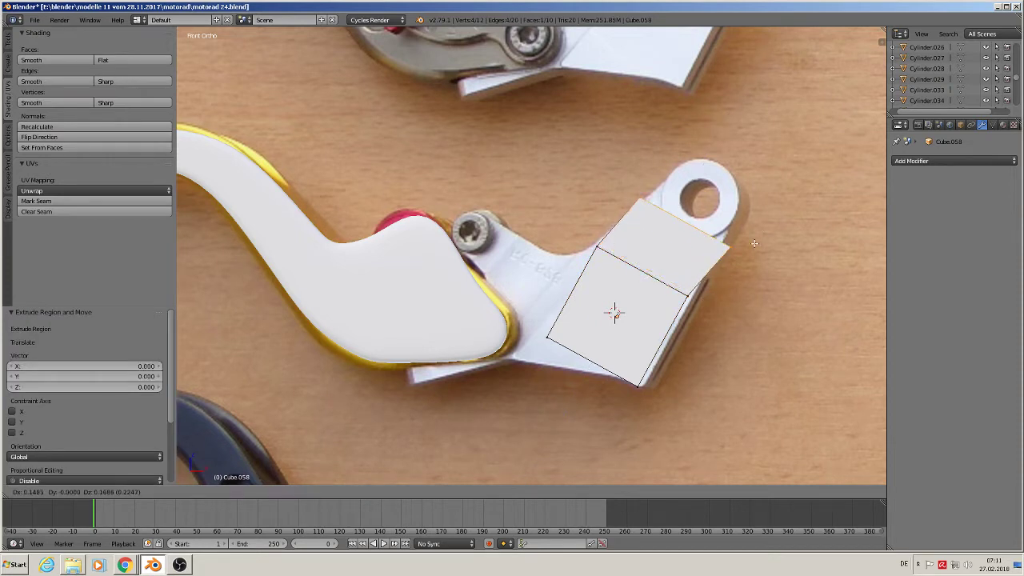
{"action": "left_click", "coordinate": [767, 218]}
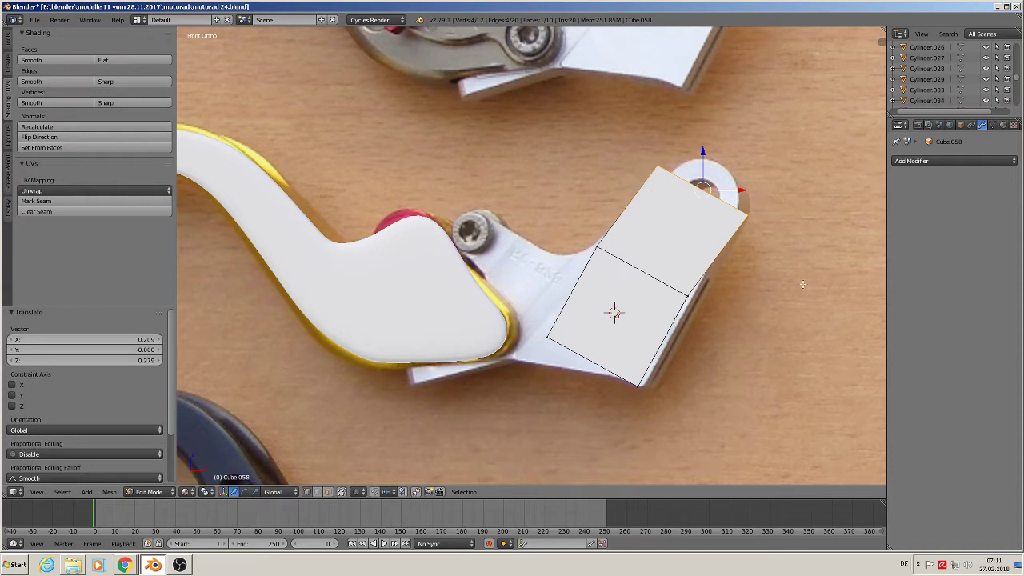
Scale the extruded end face to about 0.703 to match the ring's width and raise it about 0.002 along Z
{"action": "key", "text": "s"}
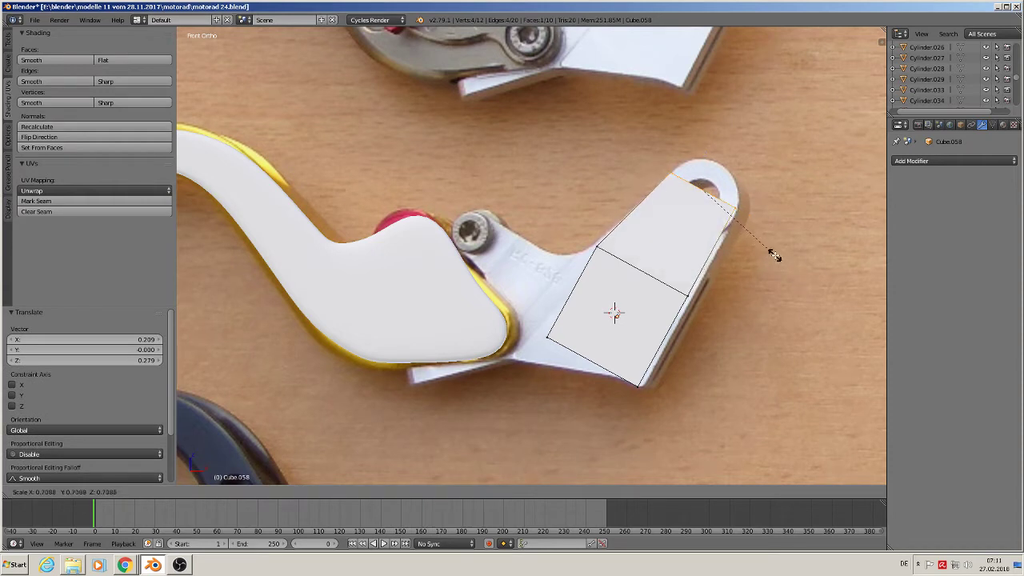
{"action": "left_click", "coordinate": [773, 254]}
{"action": "key", "text": "g"}
{"action": "key", "text": "y"}
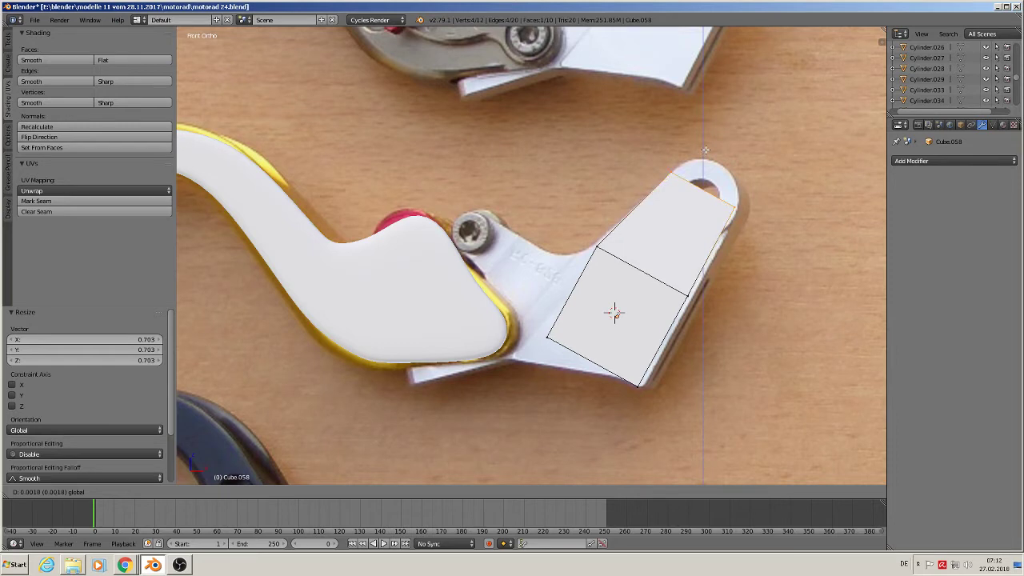
{"action": "left_click", "coordinate": [704, 150]}
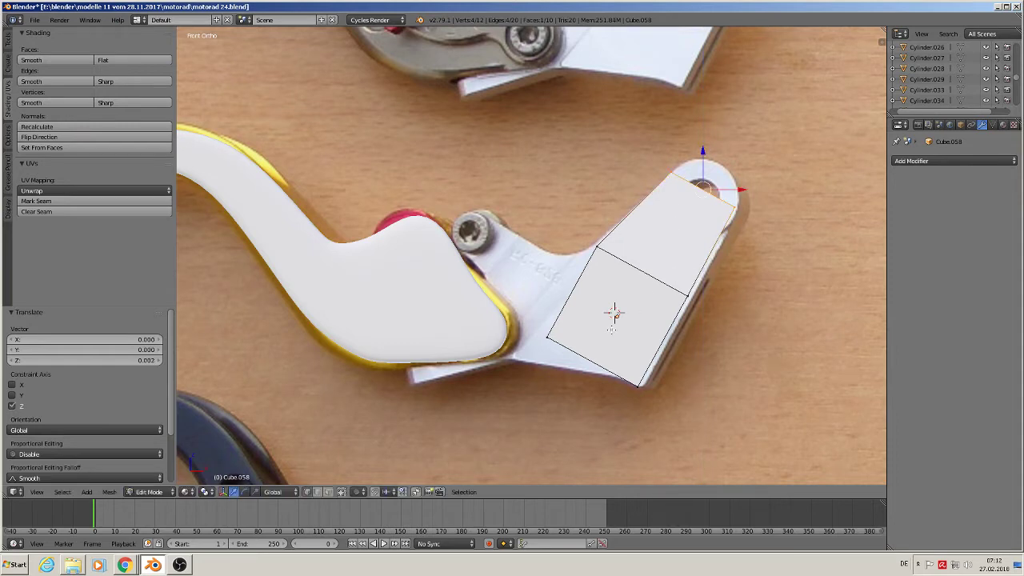
Lower the mesh's corner vertices nearest the lever about 0.095 along Z onto the bracket's bottom edge
{"action": "key", "text": "a"}
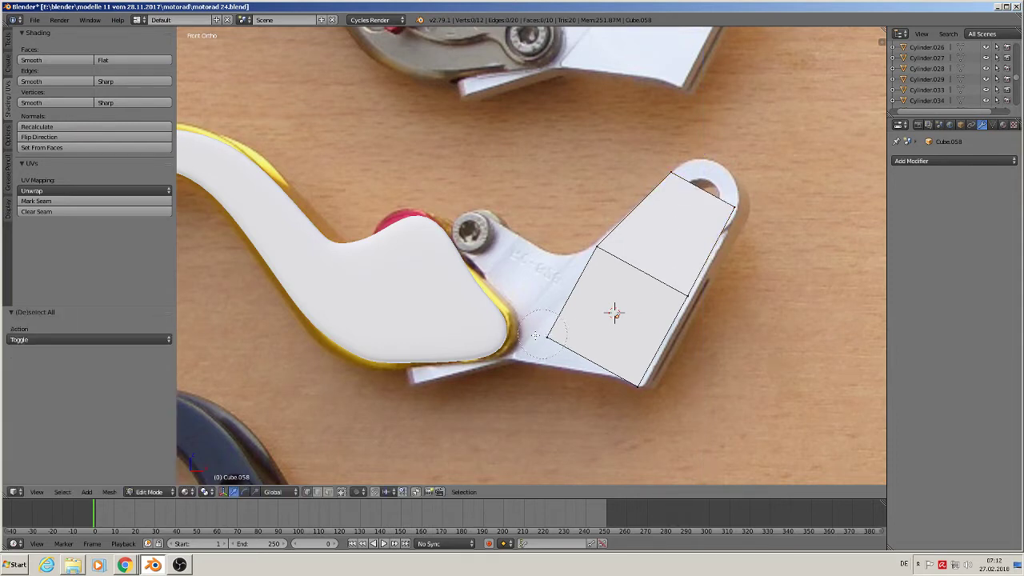
{"action": "right_click", "coordinate": [547, 336]}
{"action": "key", "text": "g"}
{"action": "key", "text": "z"}
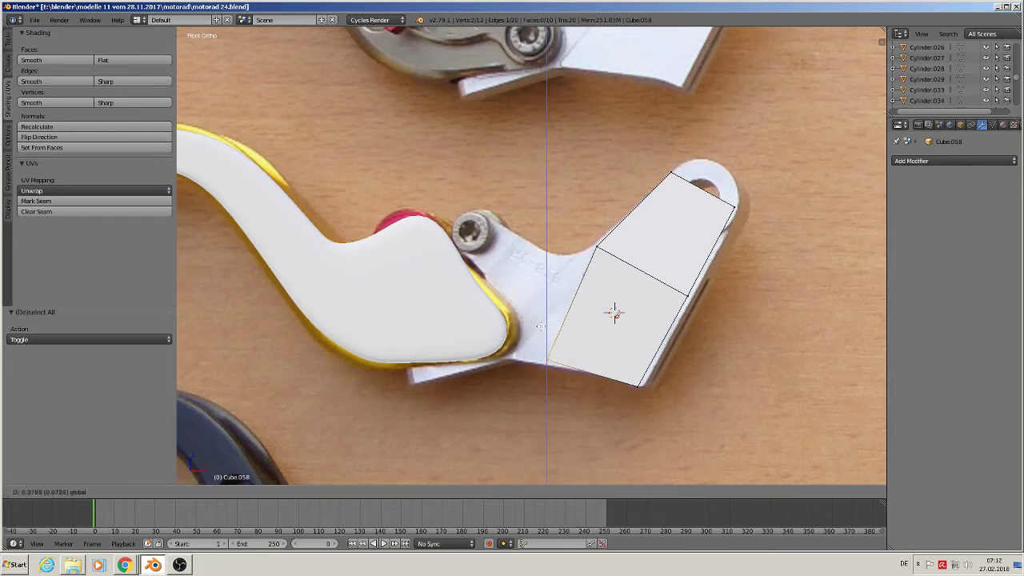
{"action": "left_click", "coordinate": [568, 352]}
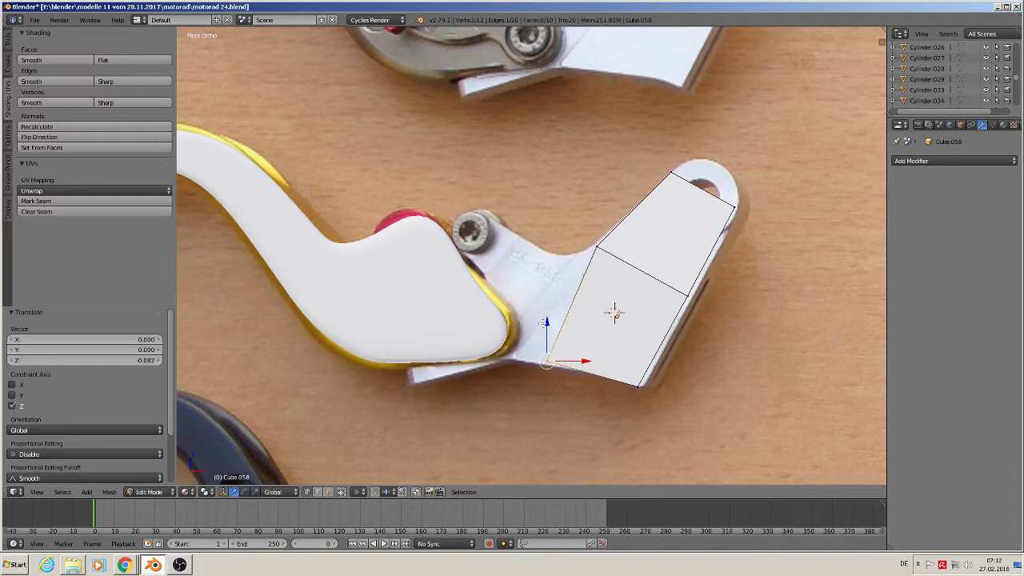
{"action": "key", "text": "g"}
{"action": "key", "text": "z"}
{"action": "left_click", "coordinate": [548, 324]}
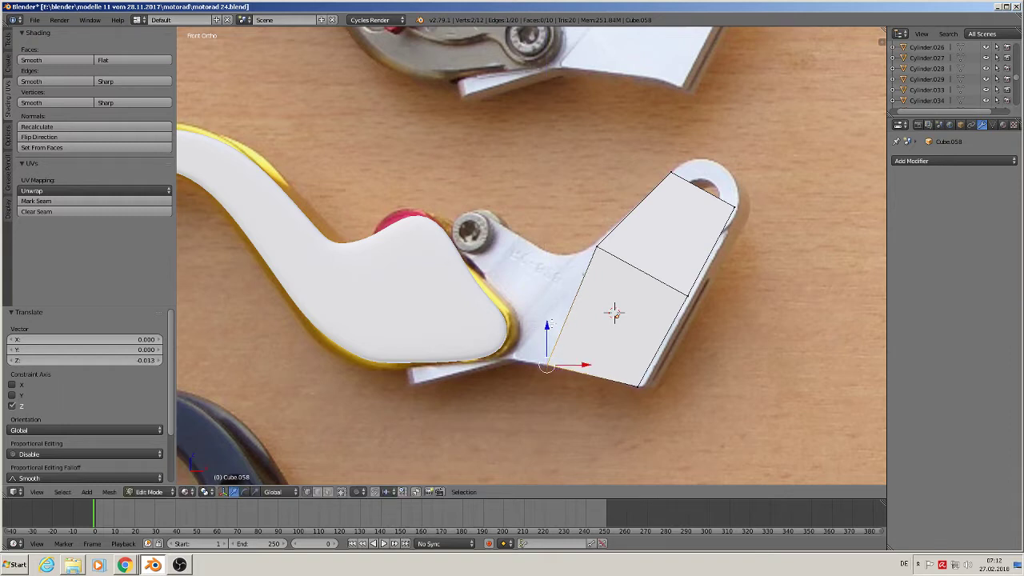
Add a centred lengthwise loop cut and move its ring-end vertices about 0.060 along X and 0.093 along Z to the bracket's tip
{"action": "key", "text": "ctrl+r"}
{"action": "left_click", "coordinate": [696, 210]}
{"action": "right_click", "coordinate": [696, 210]}
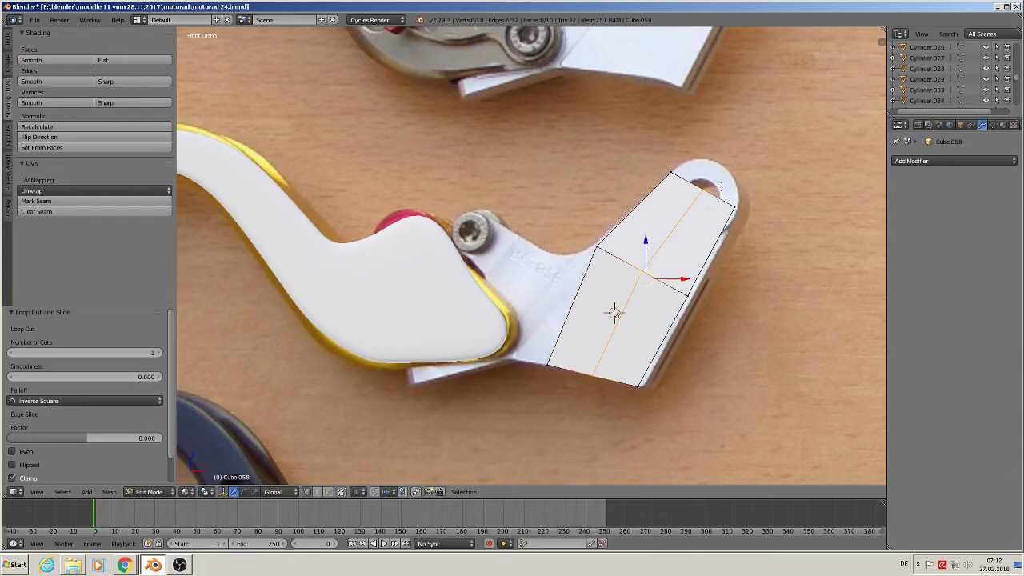
{"action": "key", "text": "a"}
{"action": "right_click", "coordinate": [704, 189]}
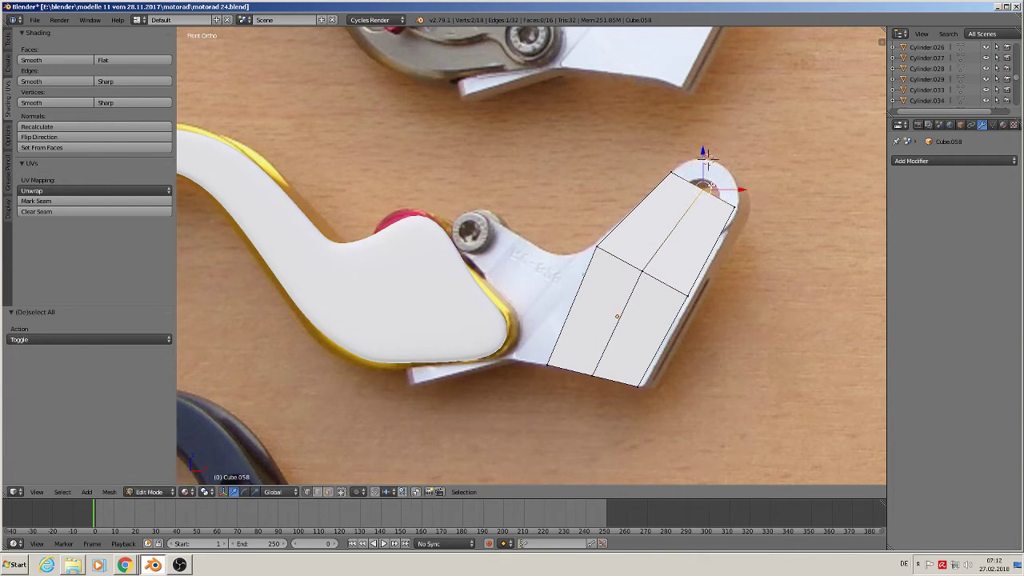
{"action": "key", "text": "g"}
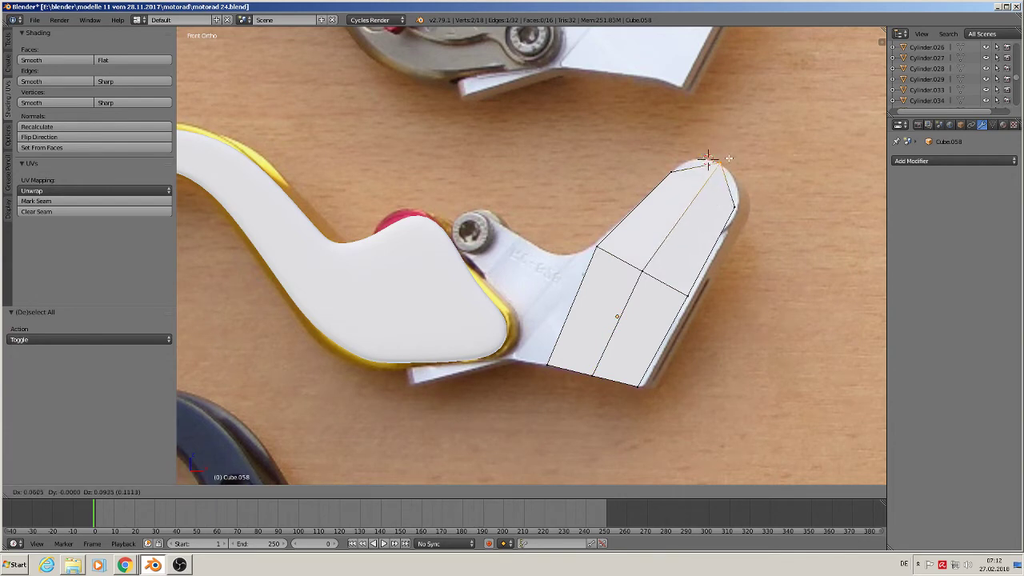
{"action": "left_click", "coordinate": [729, 158]}
Extrude the lower section's side face facing the lever and shift it along negative X toward the lever
{"action": "middle_click_drag", "start_coordinate": [621, 316], "coordinate": [681, 266], "text": "shift"}
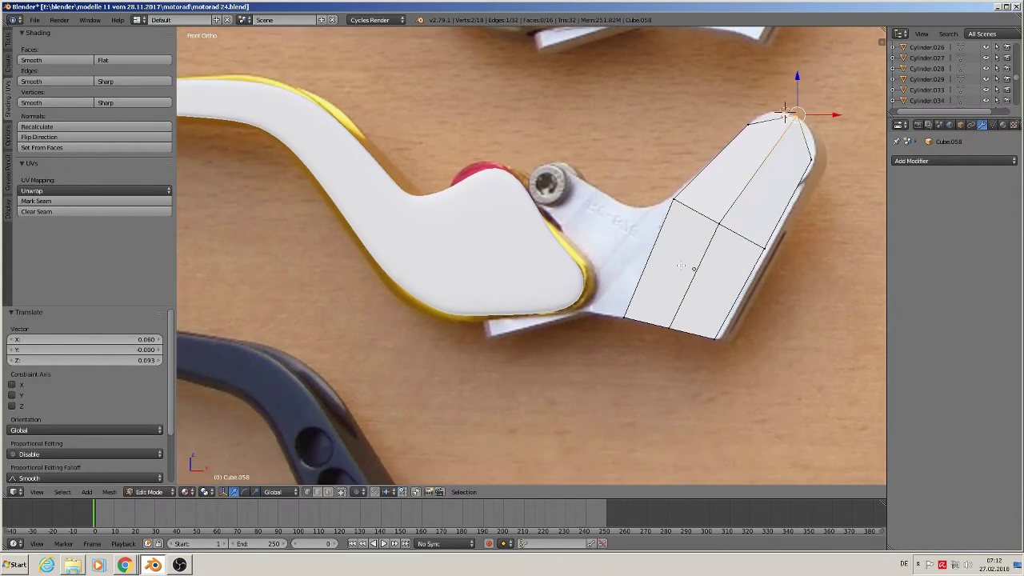
{"action": "key", "text": "a"}
{"action": "mouse_move", "coordinate": [691, 211]}
{"action": "left_mouse_down", "text": "ctrl"}
{"action": "mouse_move", "coordinate": [659, 190]}
{"action": "mouse_move", "coordinate": [654, 211]}
{"action": "left_mouse_up", "text": "ctrl"}
{"action": "left_click_drag", "start_coordinate": [627, 293], "coordinate": [613, 323], "text": "ctrl"}
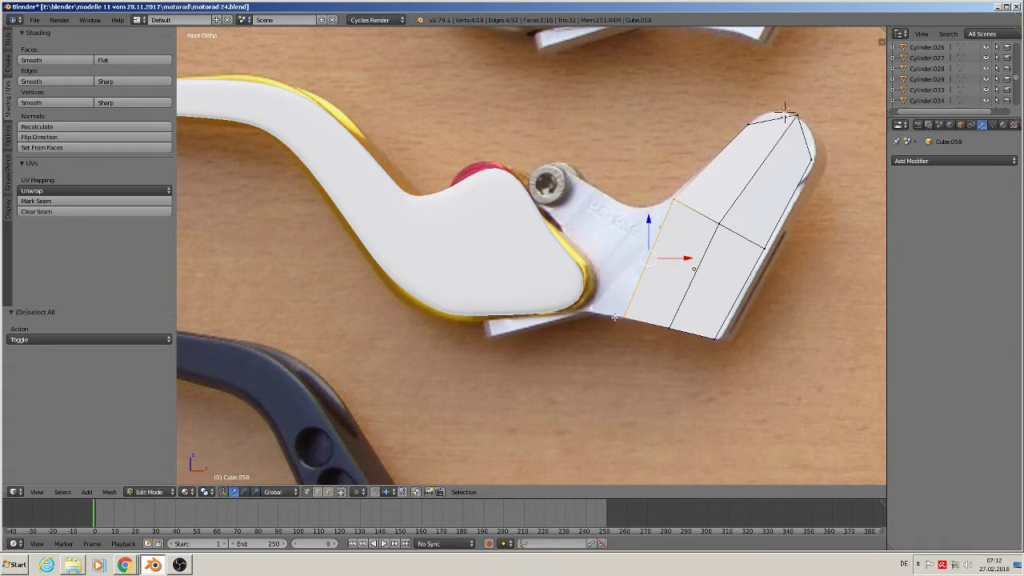
{"action": "key", "text": "e"}
{"action": "right_click", "coordinate": [616, 319]}
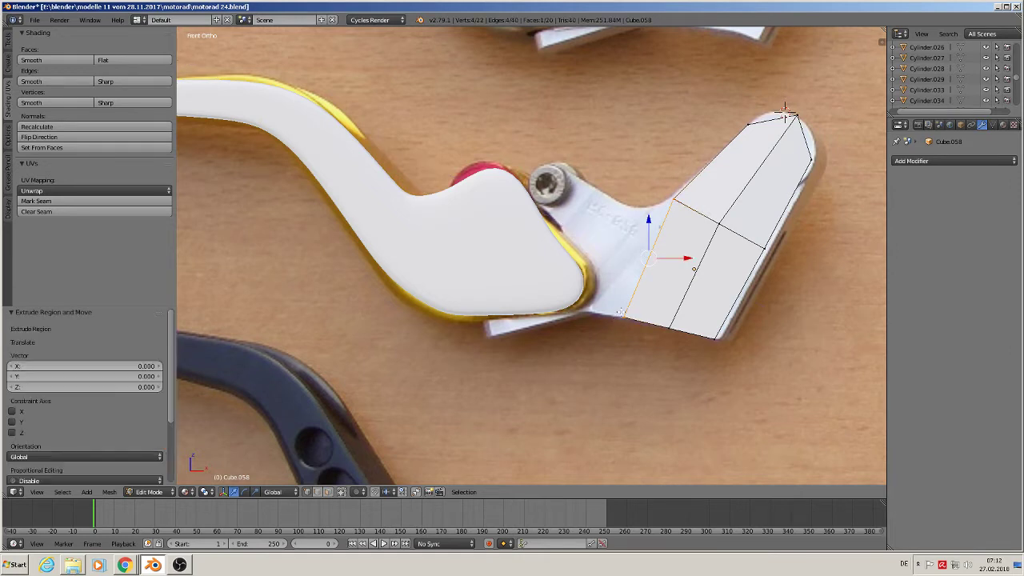
{"action": "left_click_drag", "start_coordinate": [684, 257], "coordinate": [650, 258]}
Fit the extruded face to the bracket outline, raising its lower corner slightly and moving its upper corner about -0.015 X and -0.035 Z
{"action": "key", "text": "a"}
{"action": "right_click", "coordinate": [592, 315]}
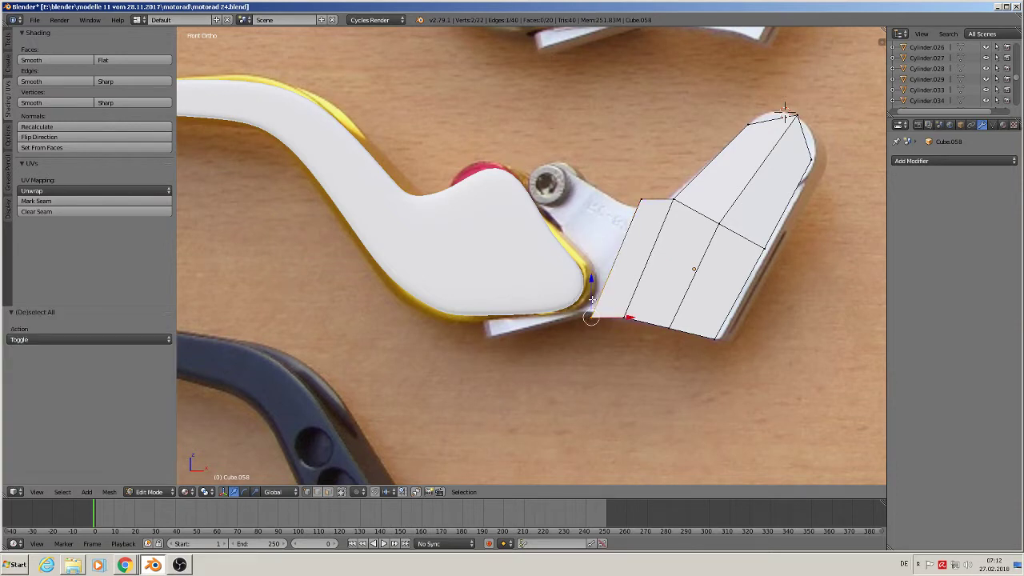
{"action": "key", "text": "g"}
{"action": "left_click", "coordinate": [592, 292]}
{"action": "key", "text": "a"}
{"action": "key", "text": "v"}
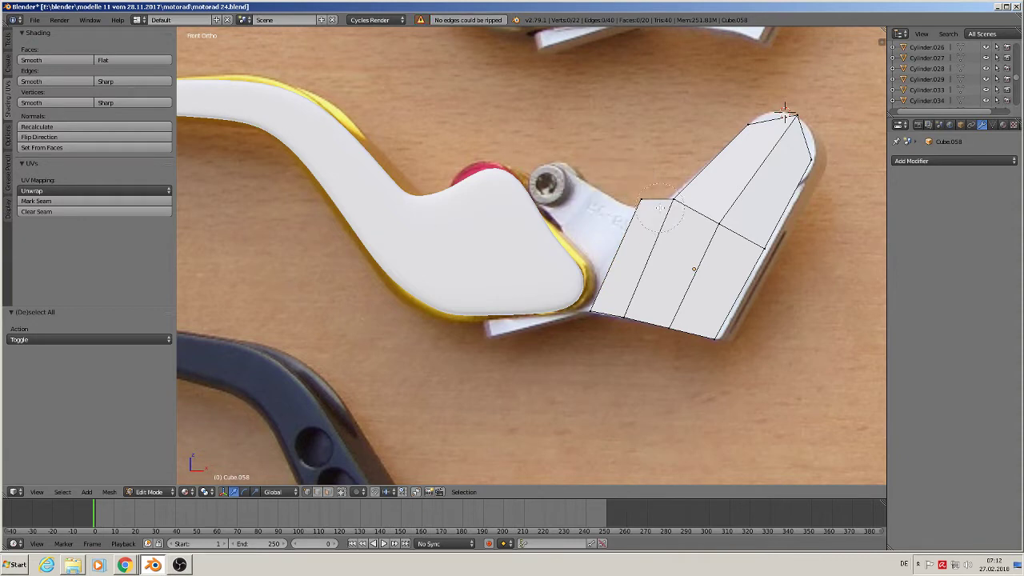
{"action": "left_click", "coordinate": [627, 192]}
{"action": "right_click", "coordinate": [627, 192]}
{"action": "key", "text": "g"}
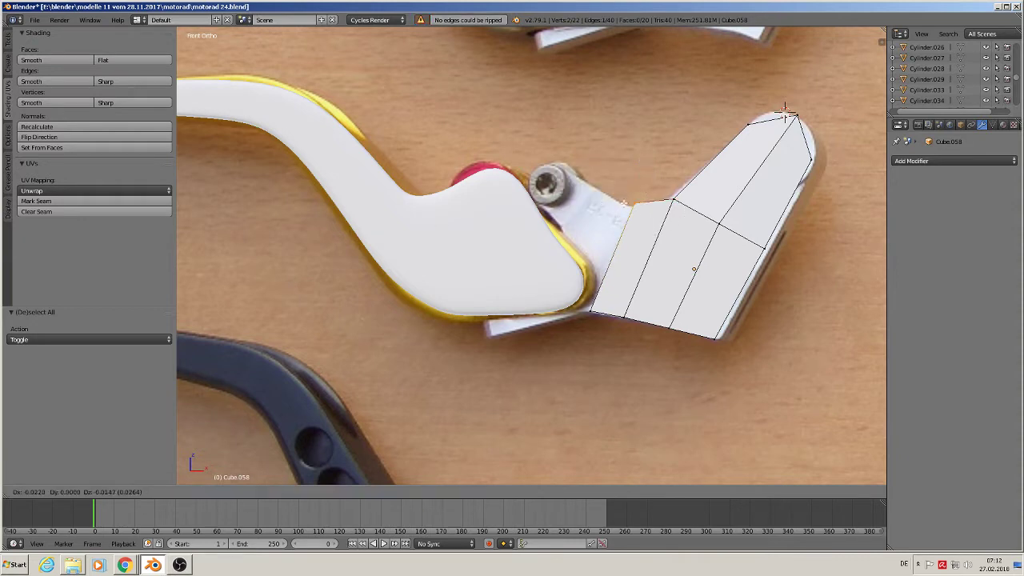
{"action": "left_click", "coordinate": [628, 210]}
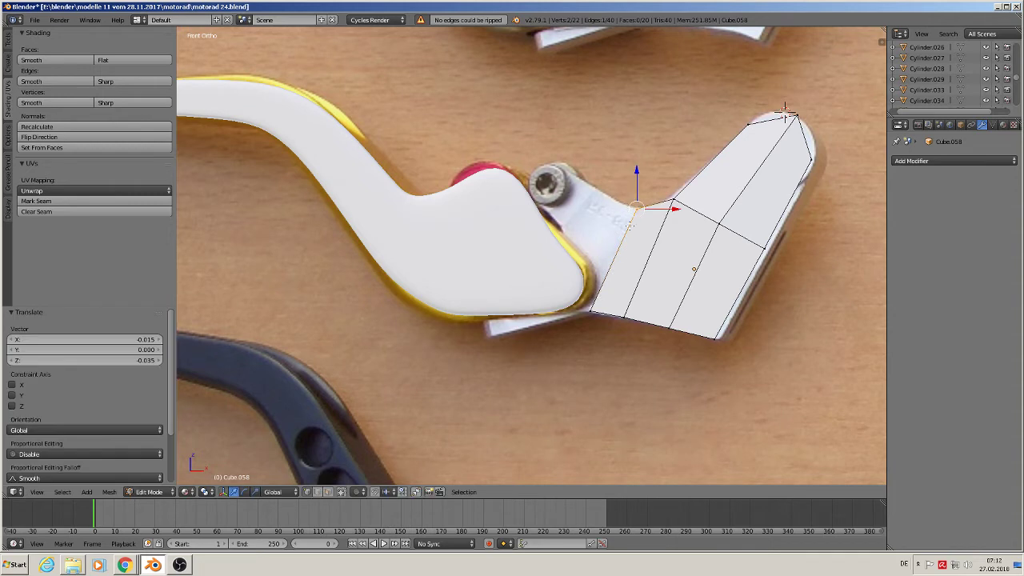
Add a loop cut across the lower section and slide it toward the ring end with a factor of about -0.361
{"action": "middle_click_drag", "start_coordinate": [597, 283], "coordinate": [656, 254], "text": "shift"}
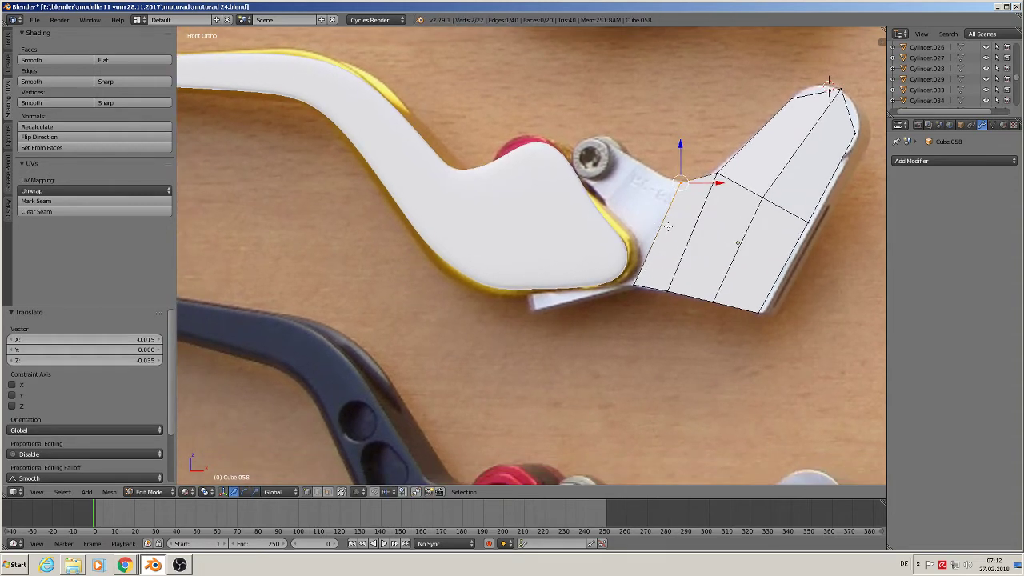
{"action": "key", "text": "ctrl+r"}
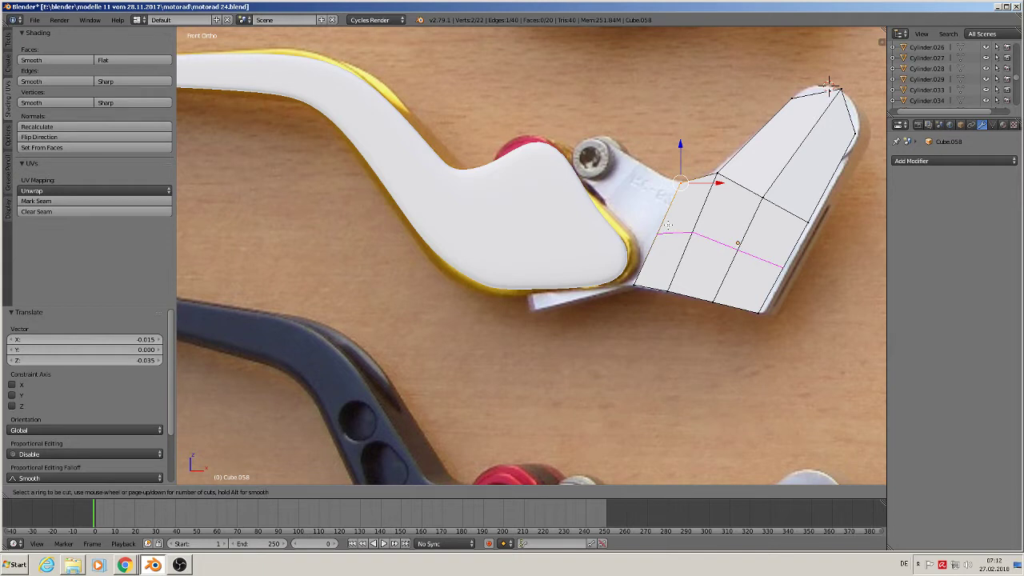
{"action": "left_click", "coordinate": [668, 225]}
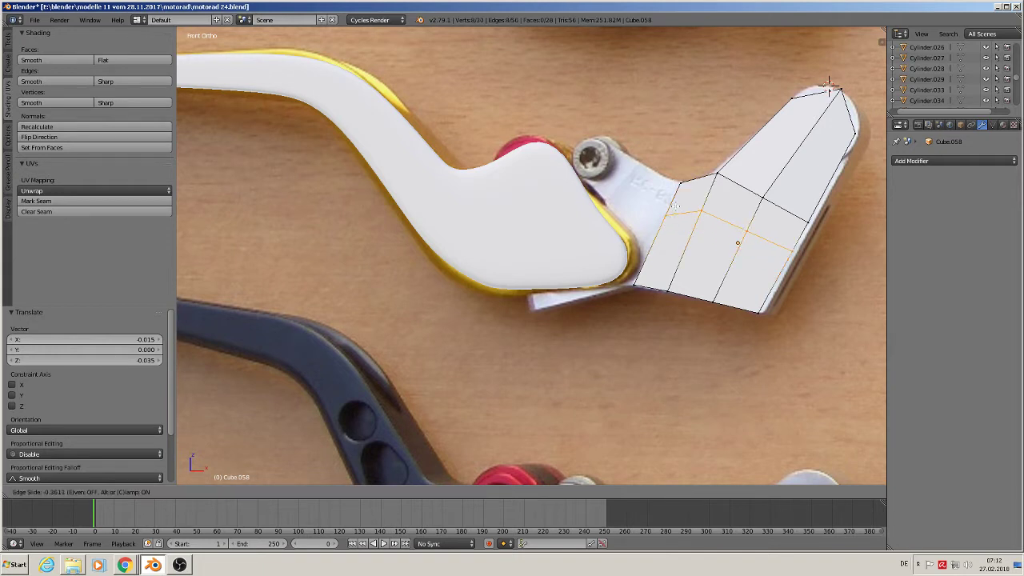
{"action": "left_click", "coordinate": [674, 206]}
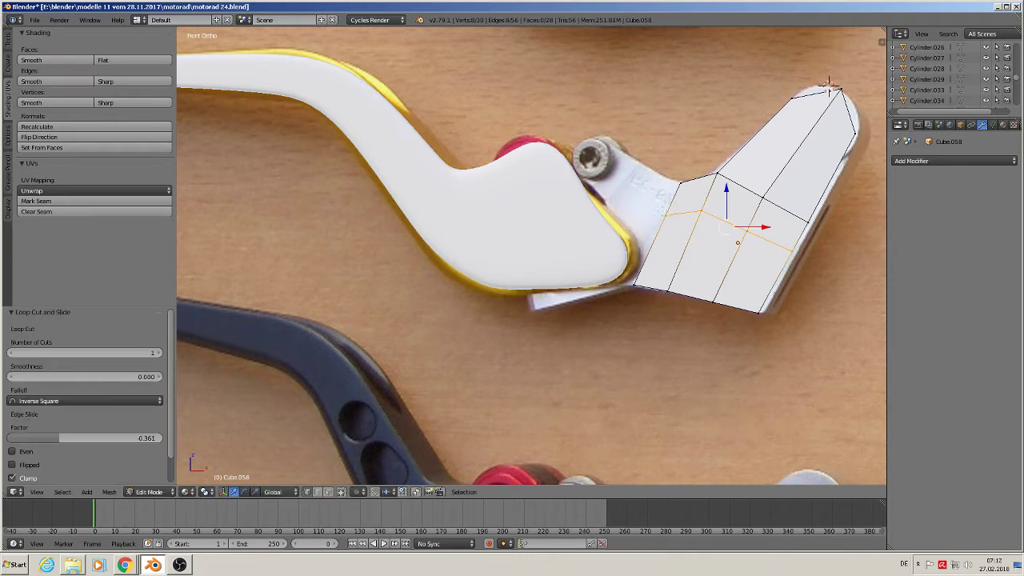
Extrude the small upper side face facing the lever by about 0.2 toward the bracket's bolt
{"action": "key", "text": "a"}
{"action": "left_click_drag", "start_coordinate": [669, 176], "coordinate": [662, 206]}
{"action": "right_click", "coordinate": [661, 207]}
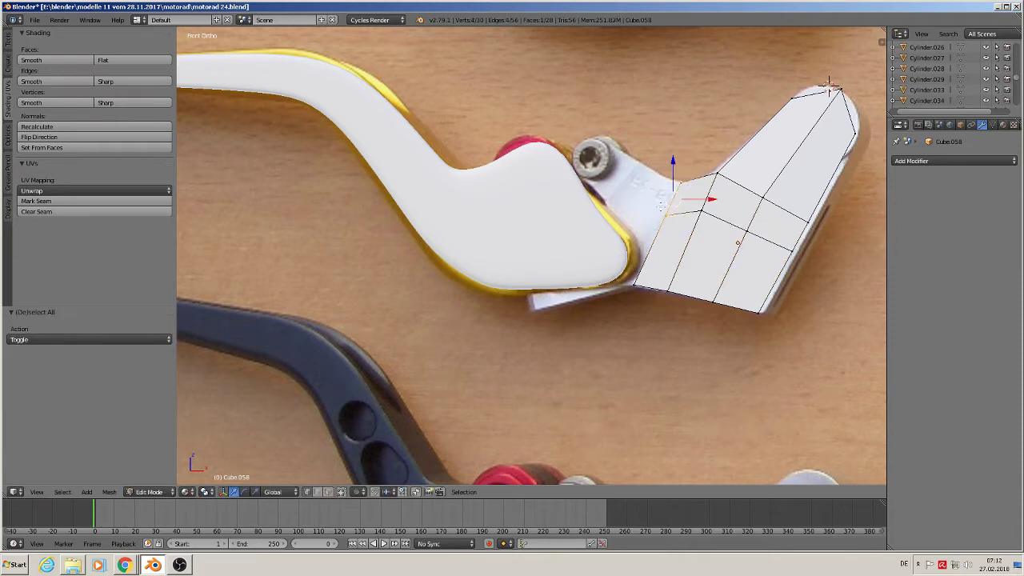
{"action": "key", "text": "e"}
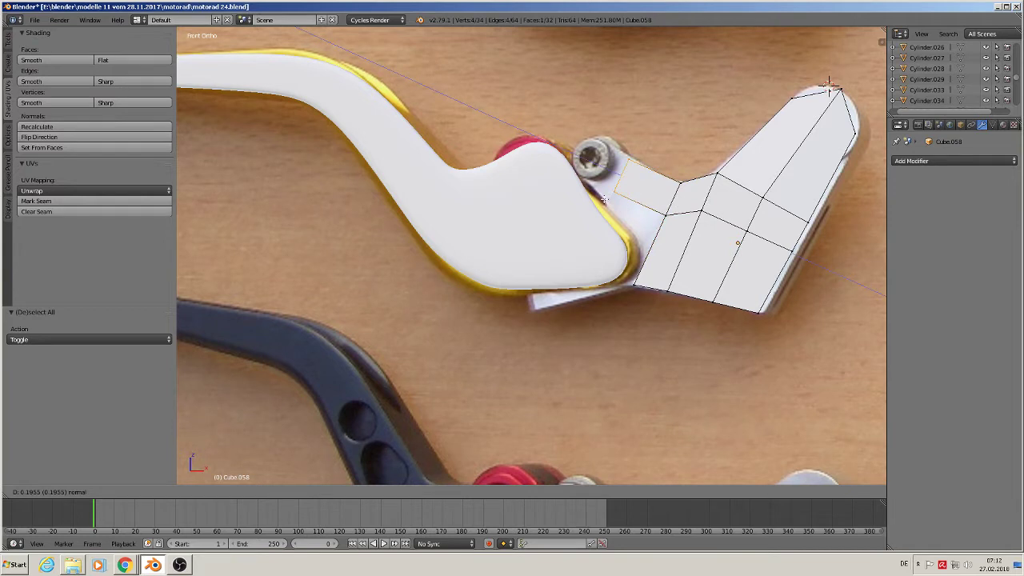
{"action": "left_click", "coordinate": [606, 197]}
Move the lower end vertices of the bolt-side extrusion about -0.059 along X and 0.004 along Z, beneath the bolt
{"action": "key", "text": "a"}
{"action": "right_click", "coordinate": [608, 195]}
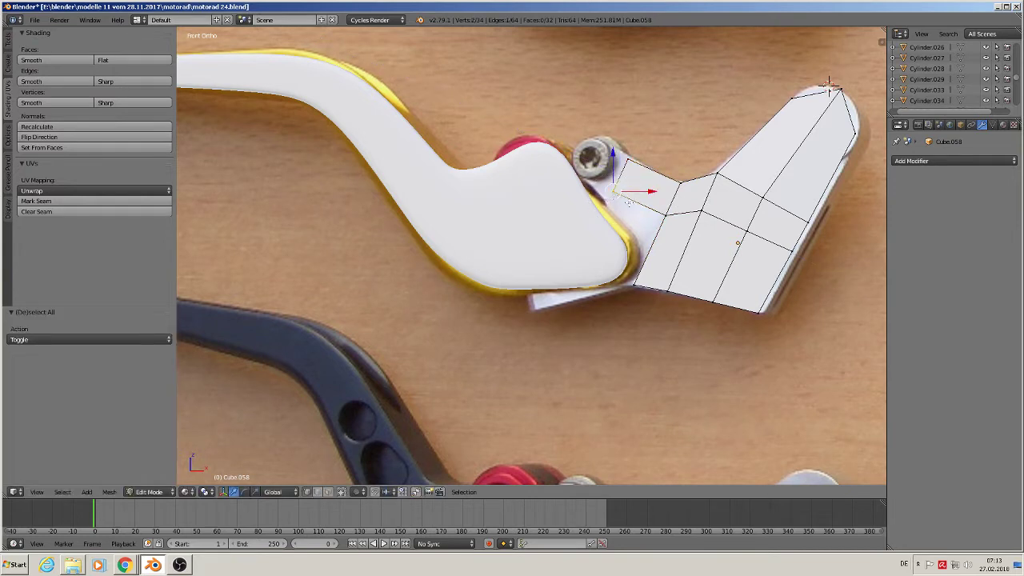
{"action": "key", "text": "g"}
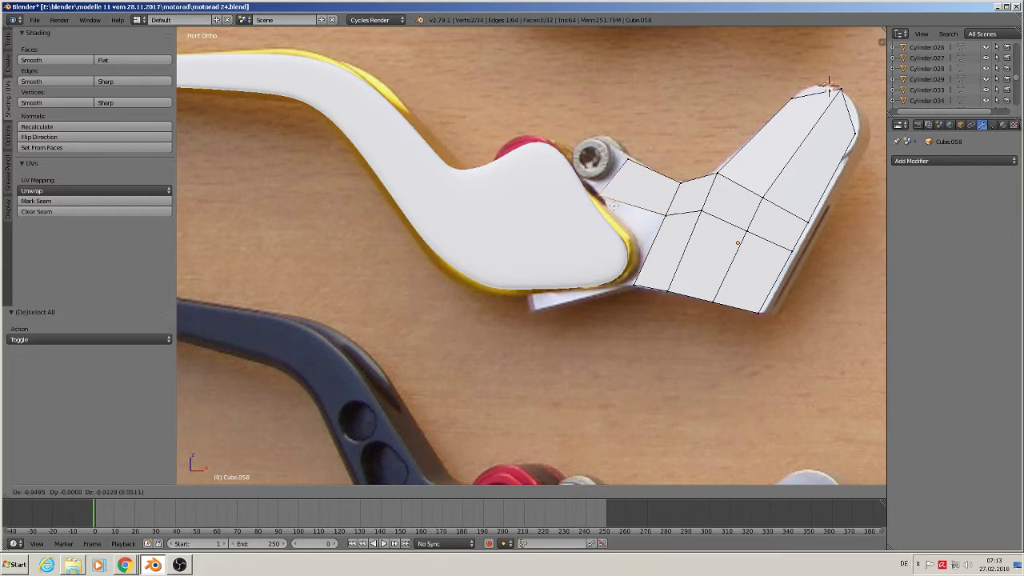
{"action": "left_click", "coordinate": [611, 200]}
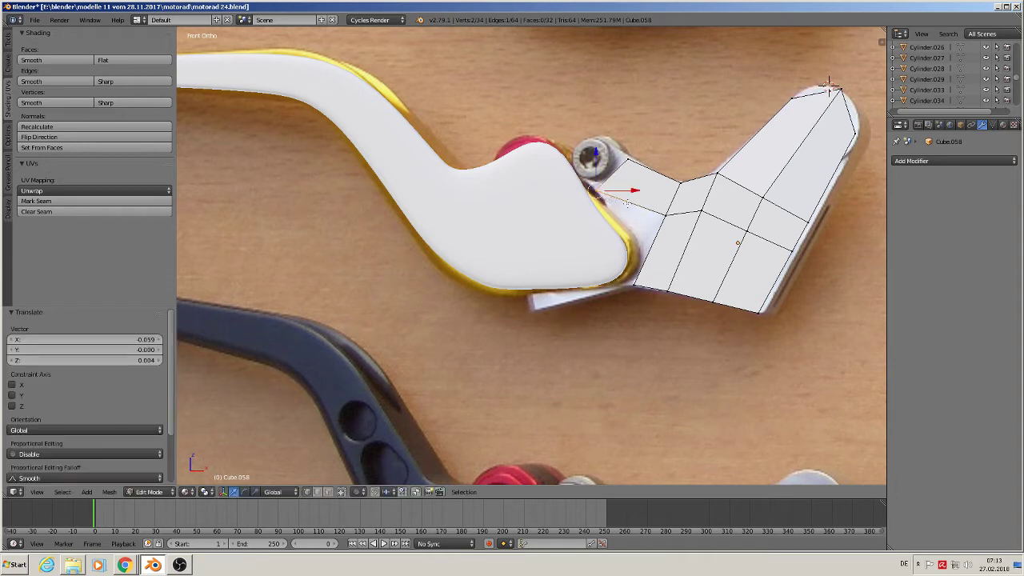
Move the inner corner vertices below the bolt-side extrusion about -0.198 along X and -0.016 along Z to the lever's edge
{"action": "key", "text": "a"}
{"action": "key", "text": "v"}
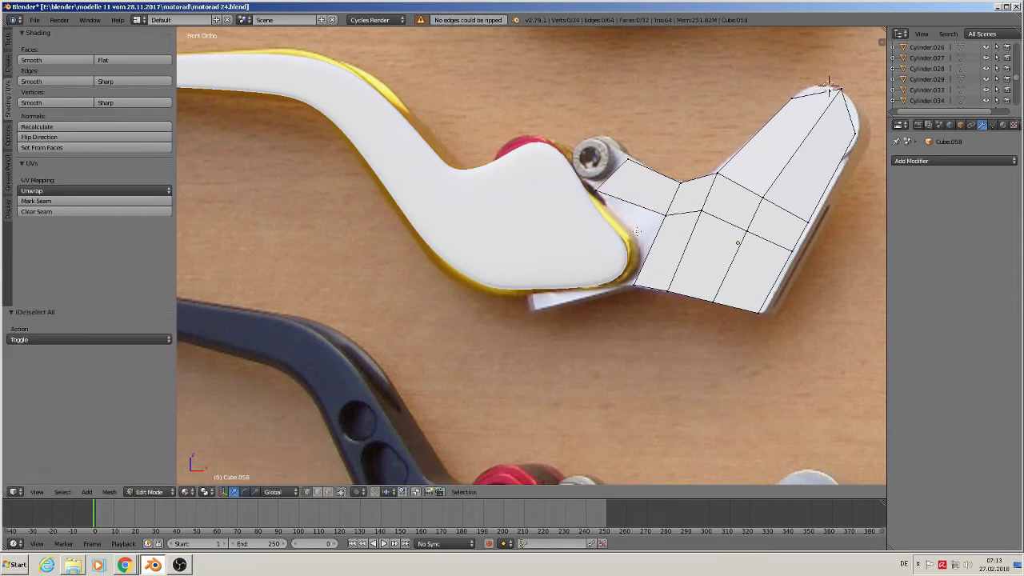
{"action": "left_click", "coordinate": [664, 215]}
{"action": "right_click", "coordinate": [663, 216]}
{"action": "key", "text": "g"}
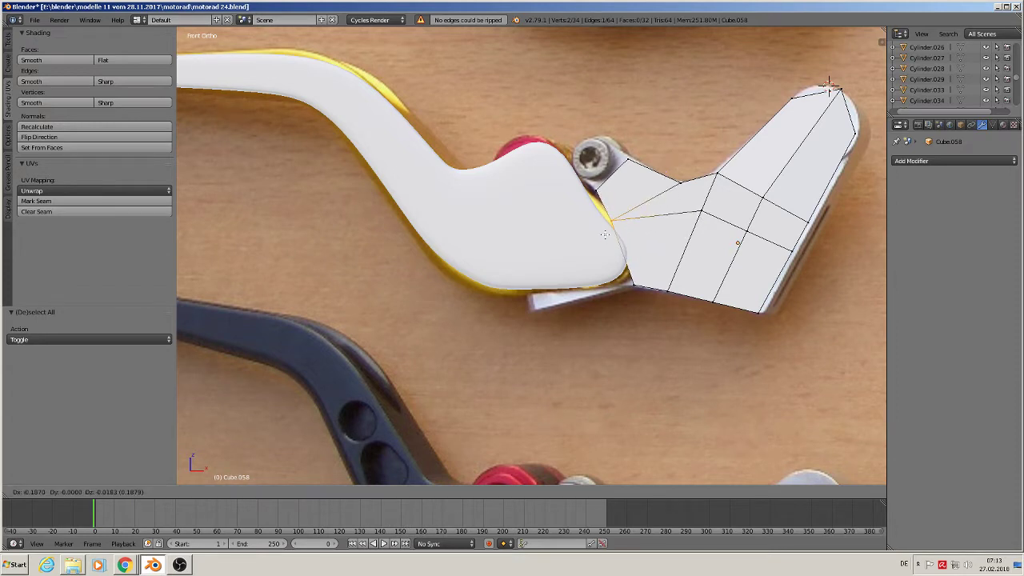
{"action": "left_click", "coordinate": [603, 234]}
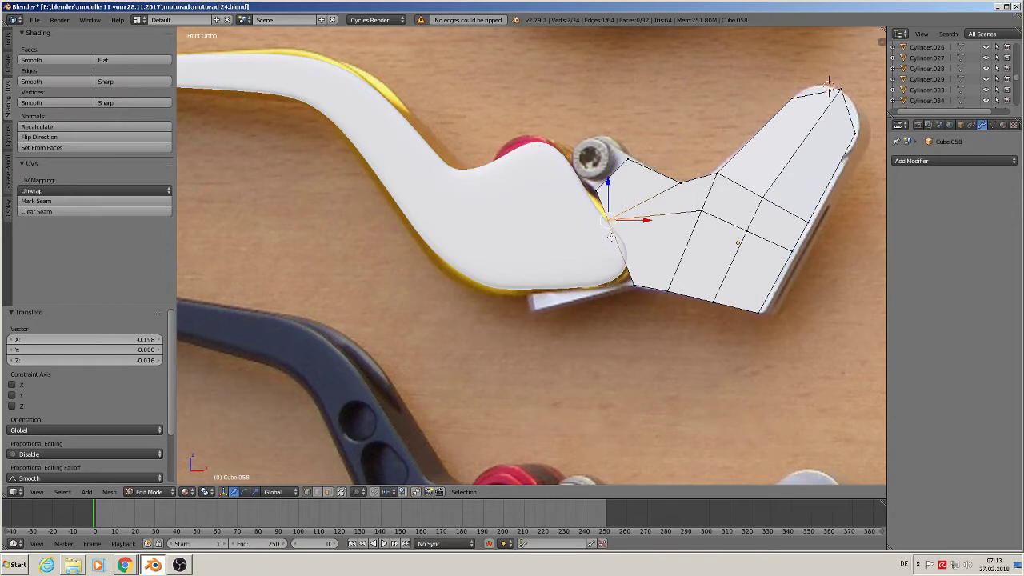
Extrude the bracket's lower side face facing the lever by about 0.34, running beneath the lever's end
{"action": "left_click", "coordinate": [627, 281], "text": "shift"}
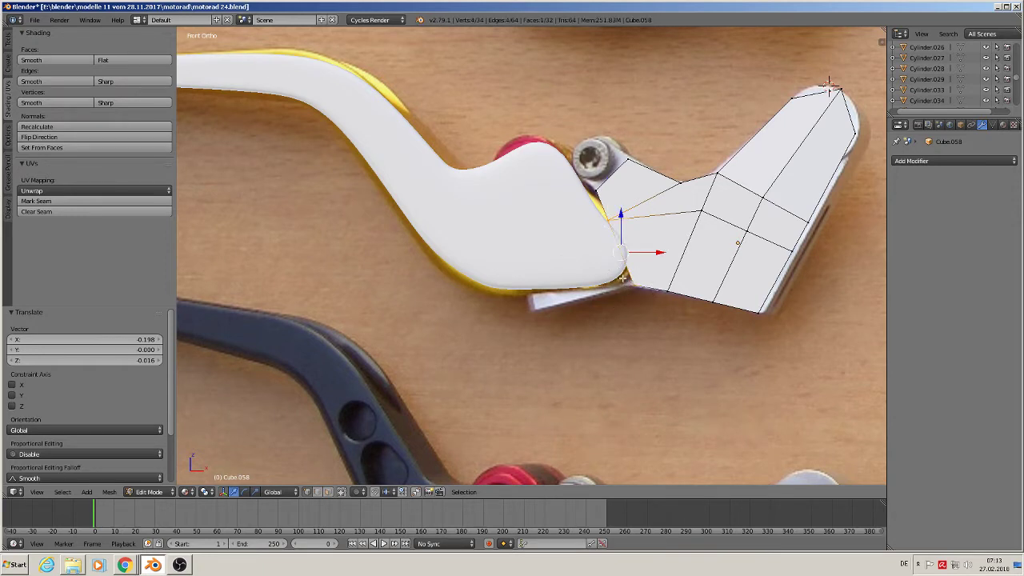
{"action": "key", "text": "g"}
{"action": "key", "text": "Escape"}
{"action": "key", "text": "e"}
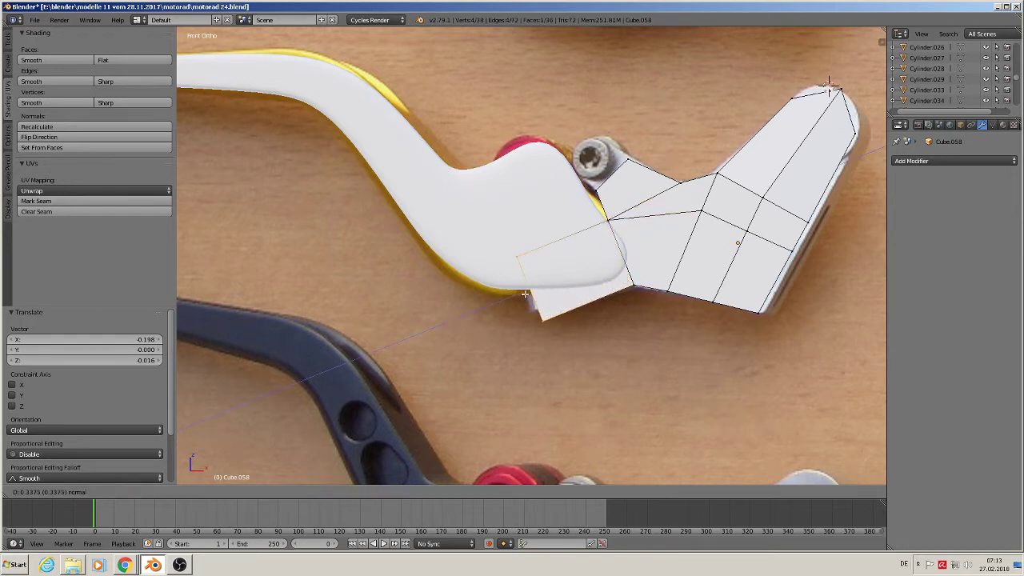
{"action": "left_click", "coordinate": [524, 294]}
{"action": "key", "text": "a"}
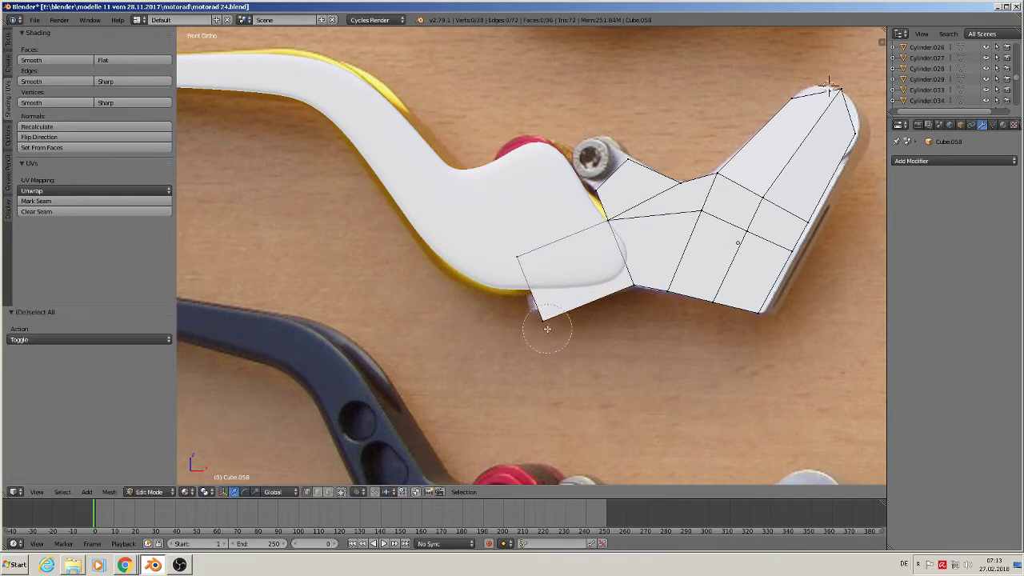
Move the lower end vertices of the extrusion beneath the lever about -0.038 along X and 0.046 along Z onto the photographed edge
{"action": "right_click", "coordinate": [543, 323]}
{"action": "key", "text": "g"}
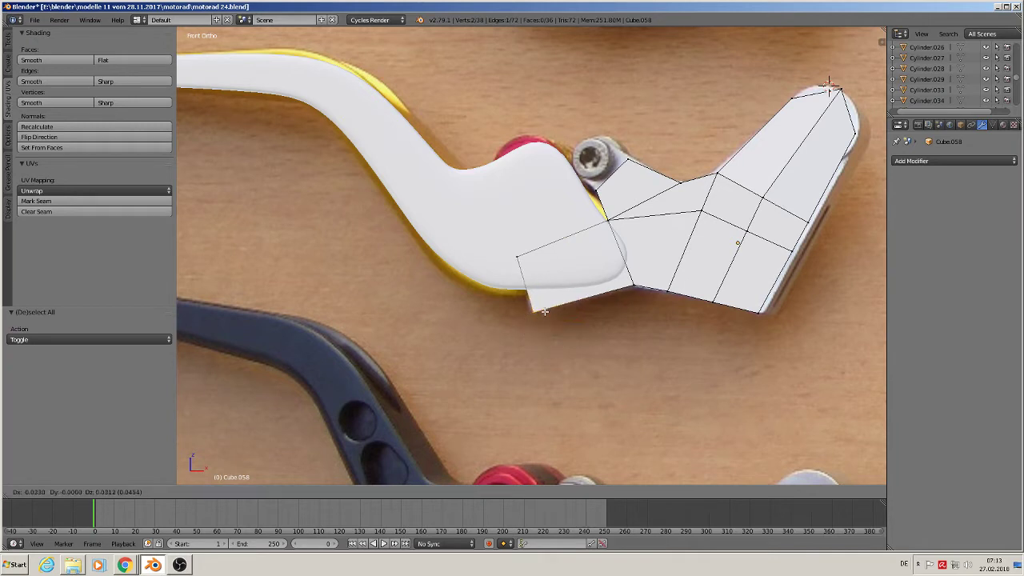
{"action": "left_click", "coordinate": [544, 306]}
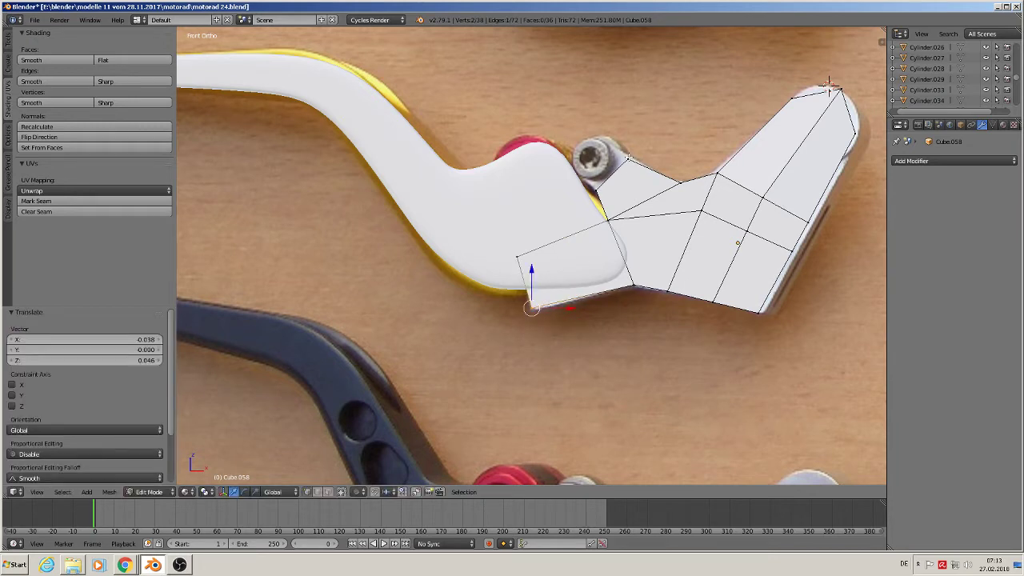
{"action": "key", "text": "a"}
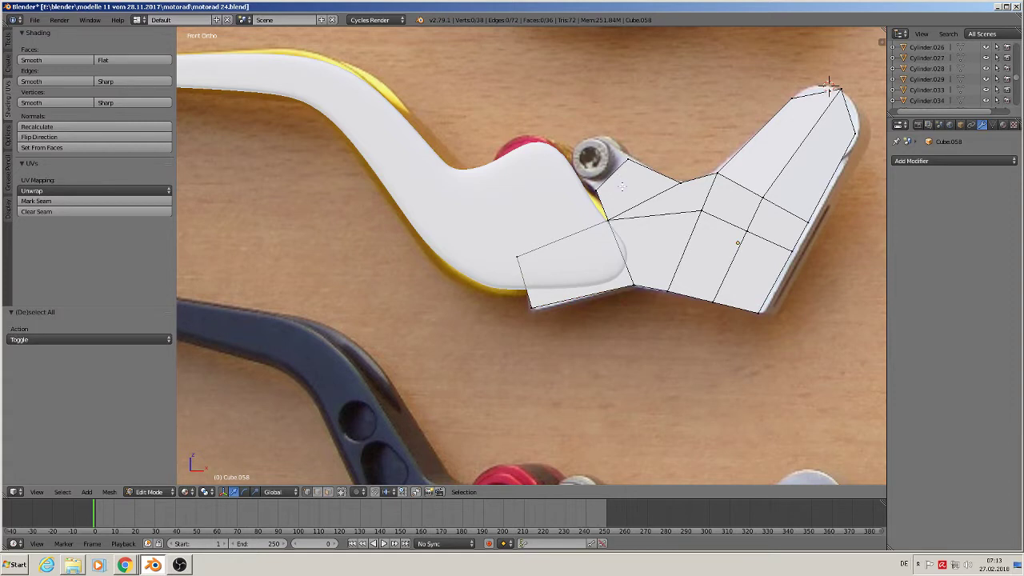
Add a centred loop cut running through the bolt-side extrusion and across the bracket
{"action": "key", "text": "ctrl+r"}
{"action": "left_click", "coordinate": [623, 186]}
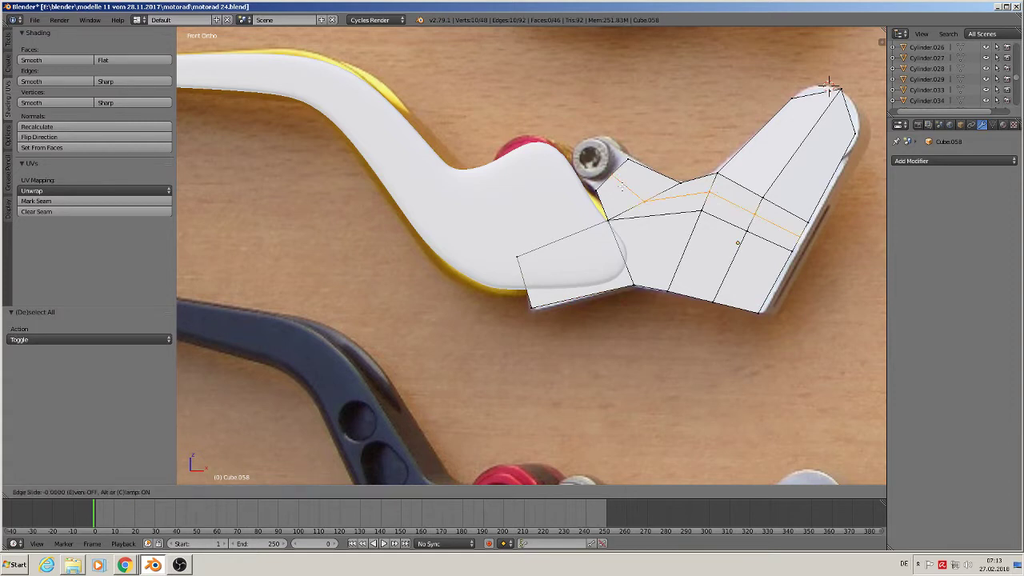
{"action": "left_click", "coordinate": [622, 186]}
{"action": "key", "text": "a"}
Move the loop cut's end vertices at the bolt about -0.051 along X and 0.044 along Z
{"action": "key", "text": "c"}
{"action": "left_click", "coordinate": [616, 178]}
{"action": "middle_click", "coordinate": [616, 178]}
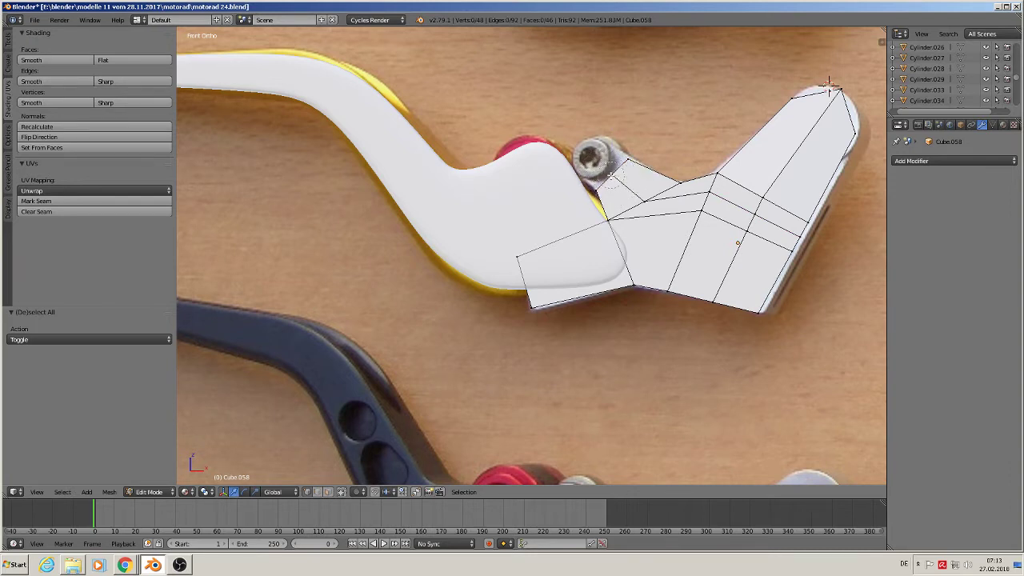
{"action": "left_click", "coordinate": [611, 177]}
{"action": "key", "text": "g"}
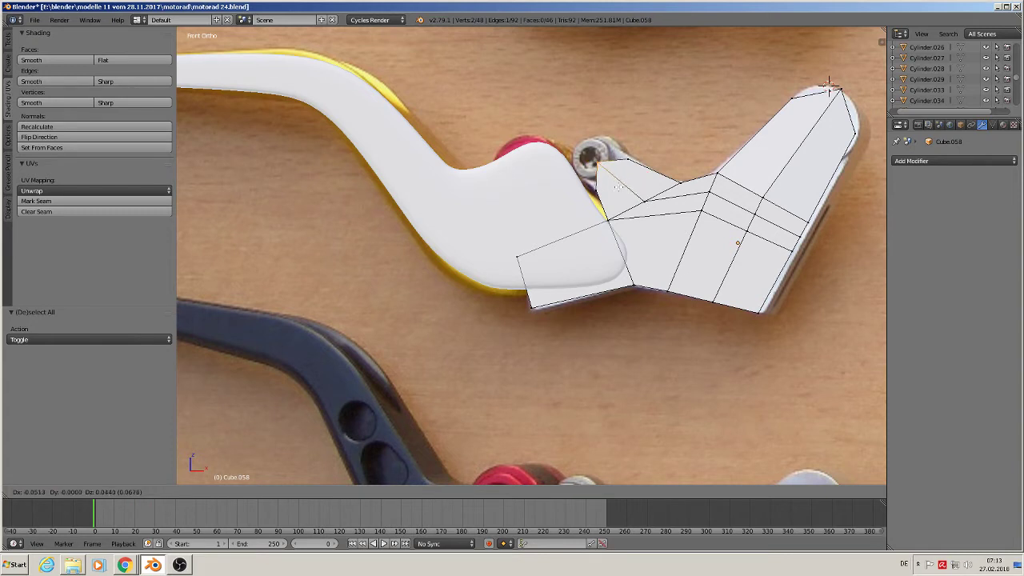
{"action": "left_click", "coordinate": [627, 160]}
{"action": "key", "text": "a"}
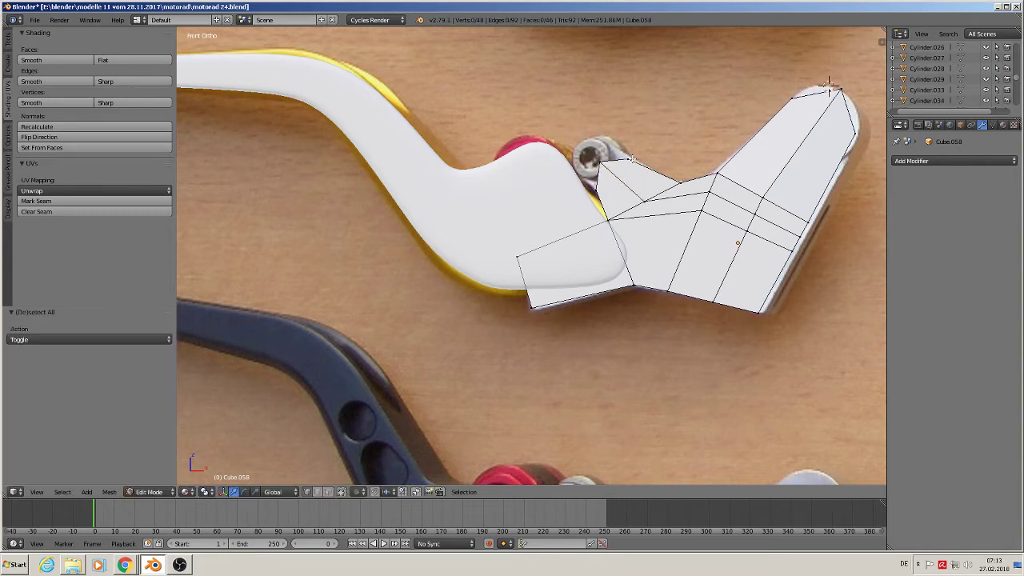
Move all end vertices of the bolt-side extrusion about -0.068 along X and 0.073 along Z over the bolt, and leave mesh editing
{"action": "key", "text": "c"}
{"action": "left_click_drag", "start_coordinate": [634, 159], "coordinate": [596, 191]}
{"action": "right_click", "coordinate": [598, 190]}
{"action": "key", "text": "g"}
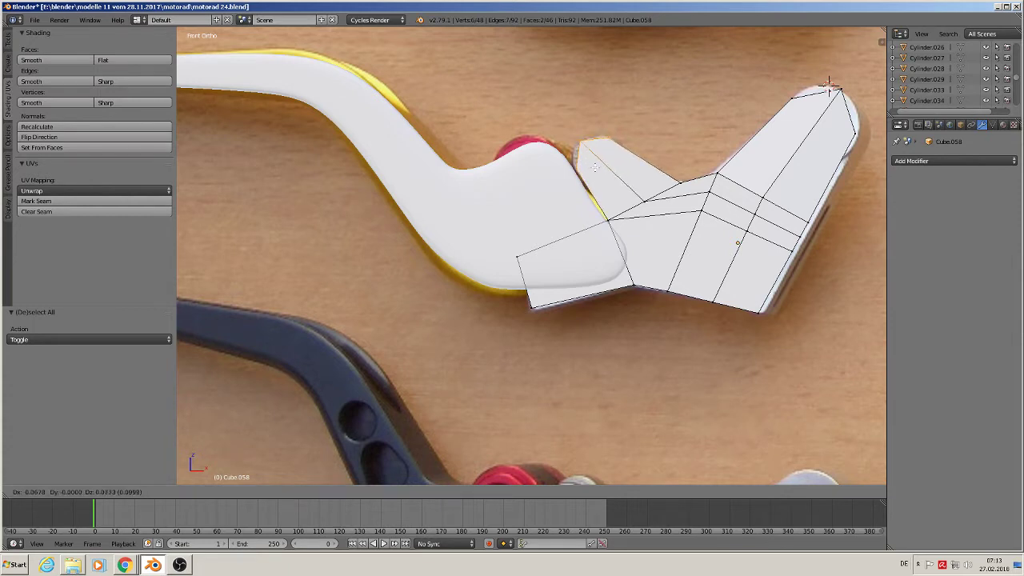
{"action": "left_click", "coordinate": [595, 166]}
{"action": "key", "text": "Tab"}
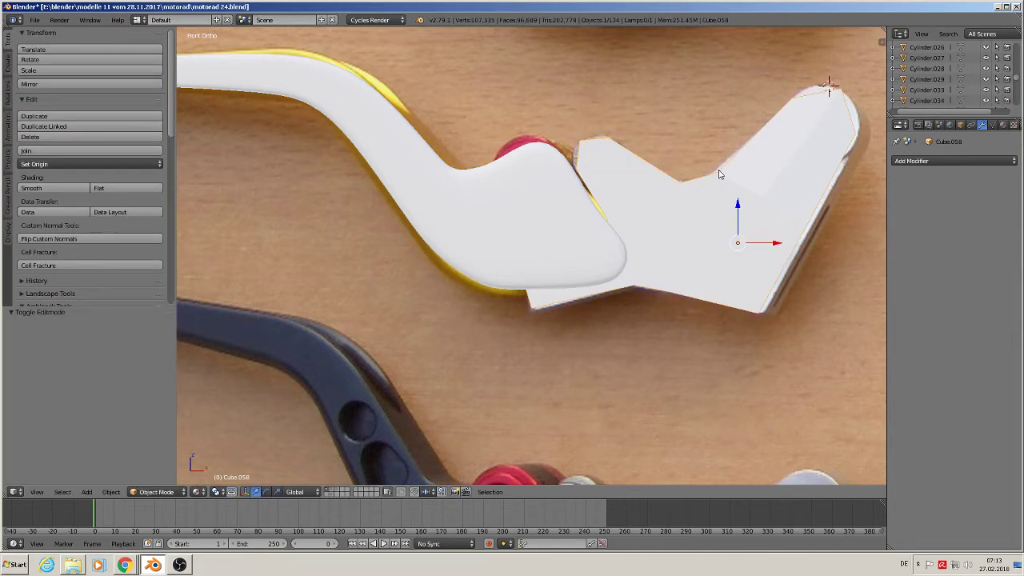
Add a Subdivision Surface modifier with view level 2 to the bracket and shade it smooth
{"action": "left_click", "coordinate": [931, 161]}
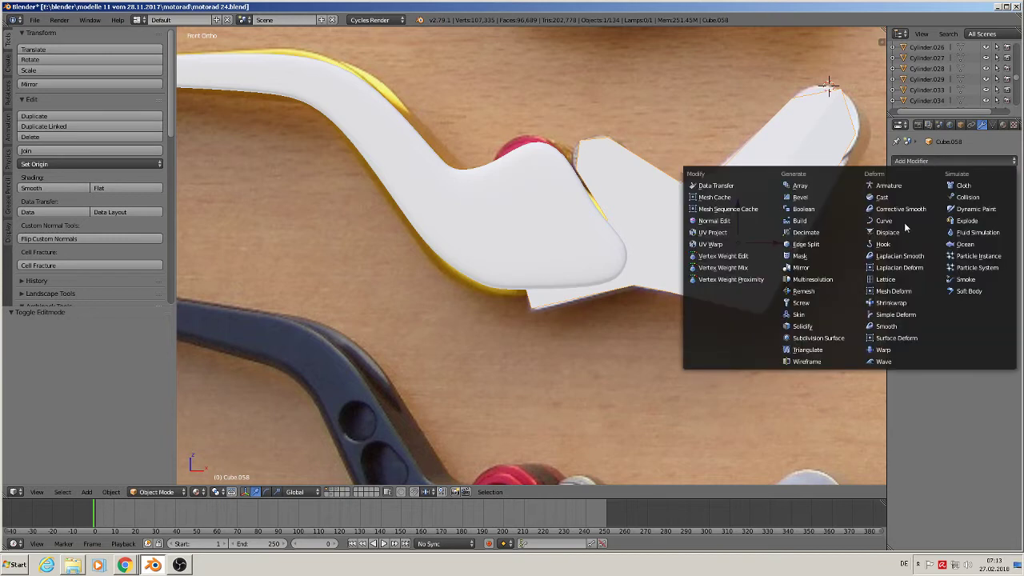
{"action": "left_click", "coordinate": [846, 339]}
{"action": "left_click", "coordinate": [947, 254]}
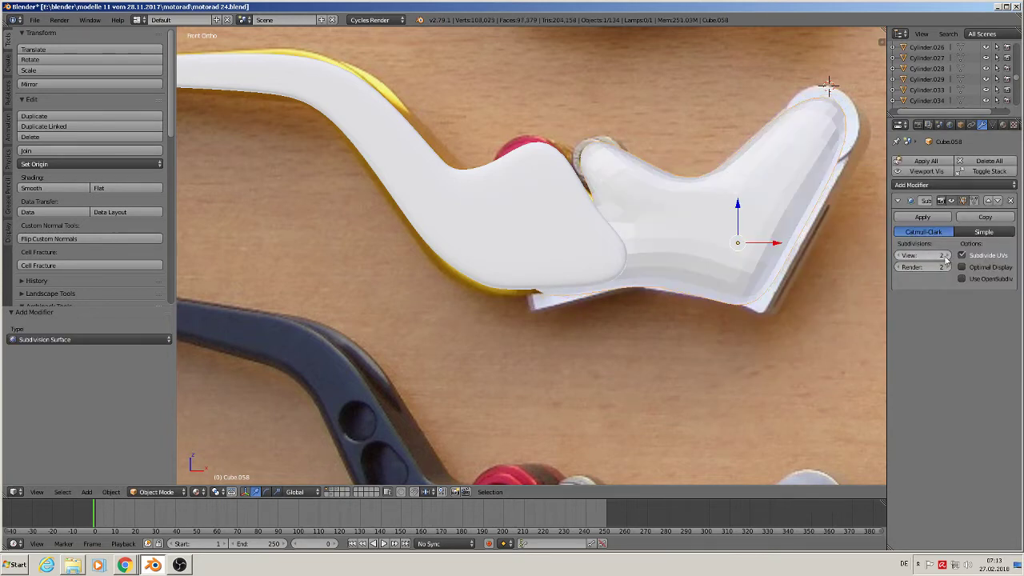
{"action": "left_click", "coordinate": [42, 187]}
Add two evenly spaced lengthwise loop cuts through the bracket's thickness, with a slide factor of 0
{"action": "key", "text": "KP_7"}
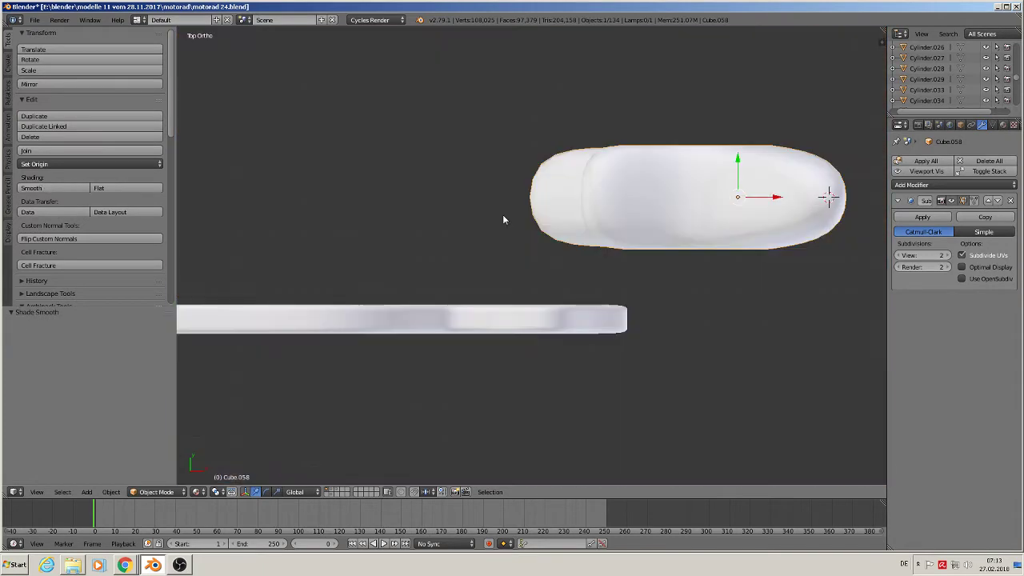
{"action": "scroll", "coordinate": [608, 236], "scroll_direction": "up", "scroll_amount": 1}
{"action": "key", "text": "Tab"}
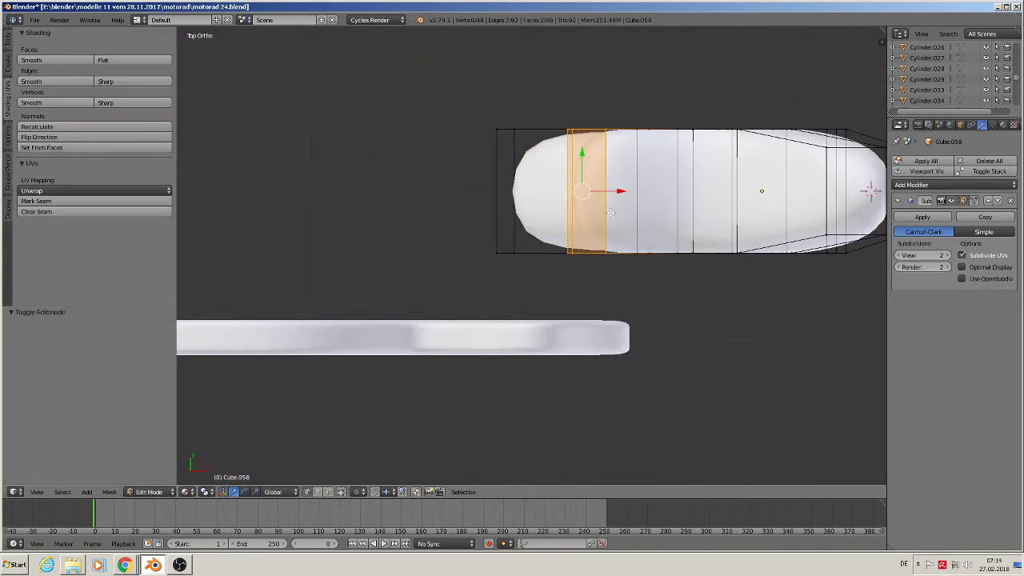
{"action": "key", "text": "ctrl+r"}
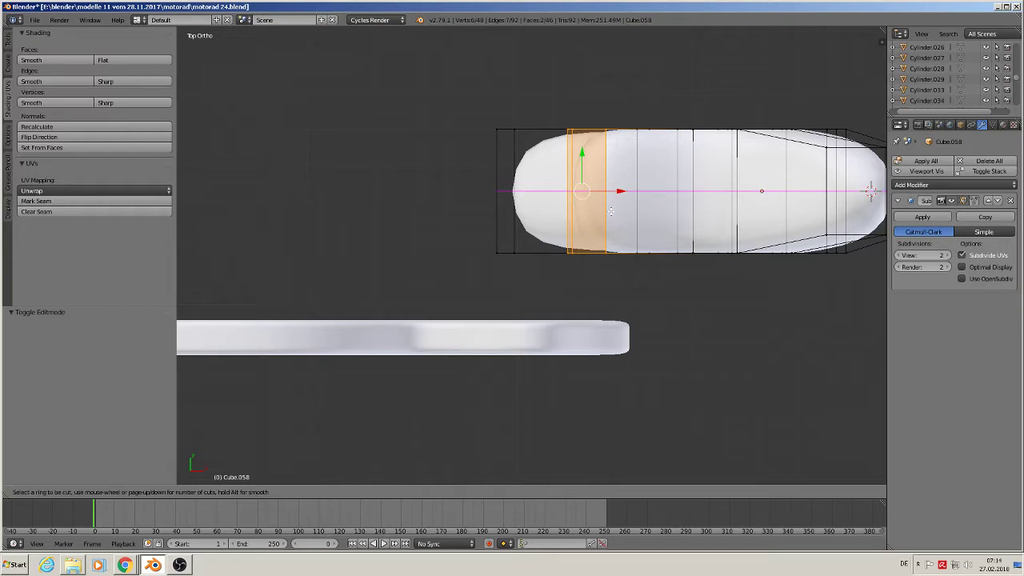
{"action": "scroll", "coordinate": [610, 211], "scroll_direction": "up", "scroll_amount": 2}
{"action": "left_click", "coordinate": [610, 211]}
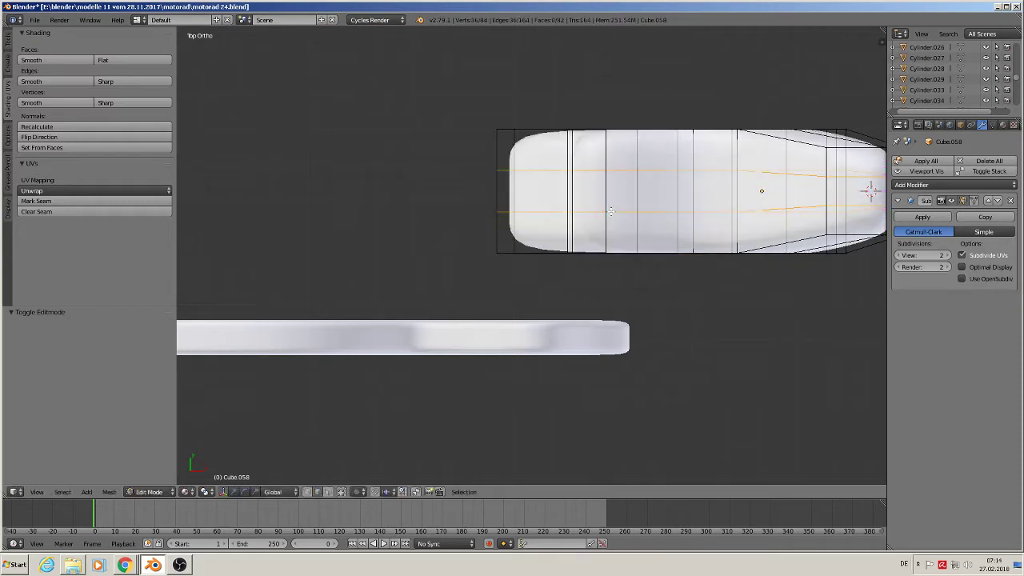
{"action": "right_click", "coordinate": [610, 211]}
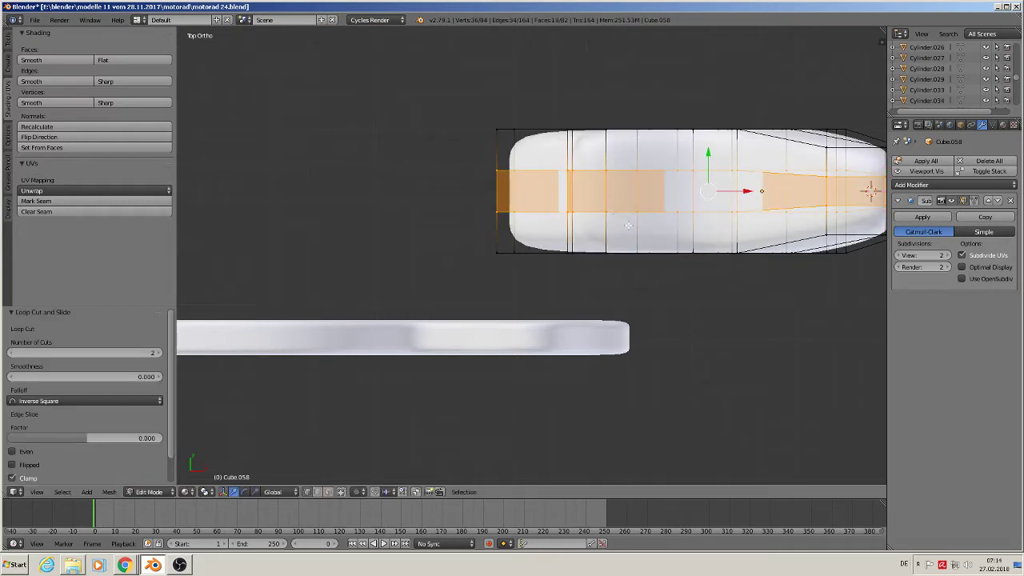
Scale the two lengthwise loops by about 2.49 along Y toward the bracket's outer faces
{"action": "key", "text": "s"}
{"action": "key", "text": "y"}
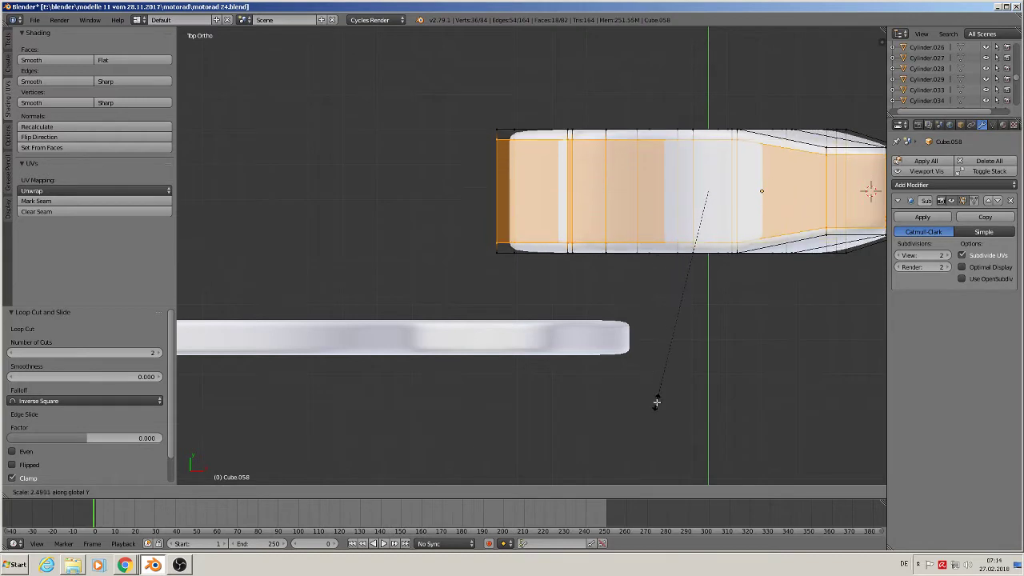
{"action": "left_click", "coordinate": [656, 398]}
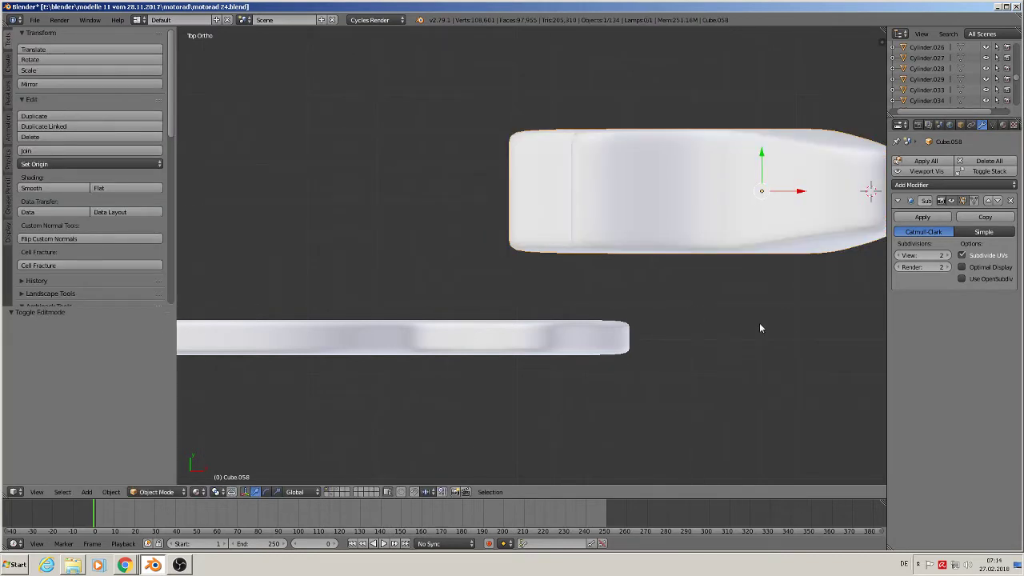
Scale the bracket by 0.324 along Y and move it -0.423 along Y in line with the lever
{"action": "key", "text": "s"}
{"action": "key", "text": "y"}
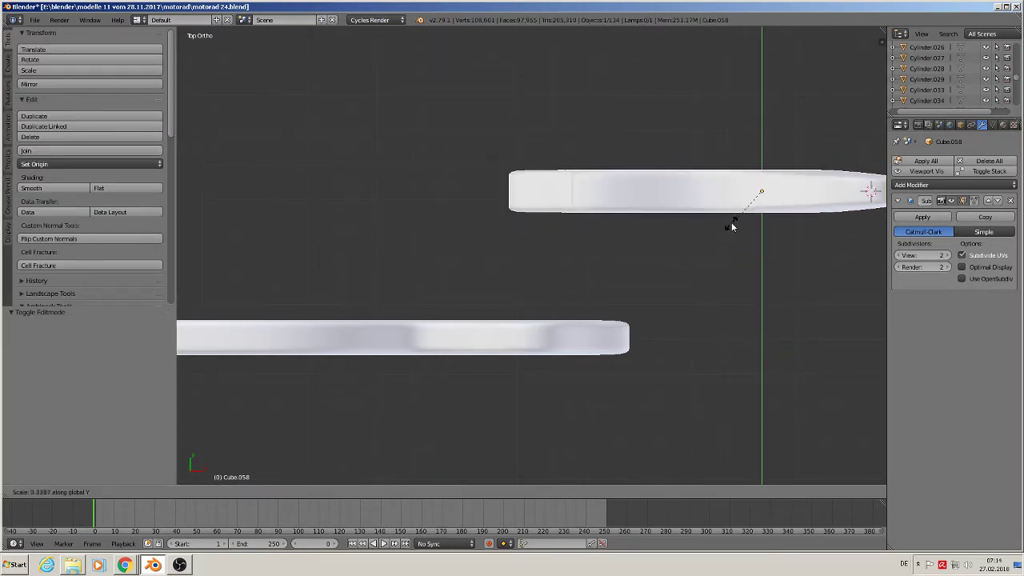
{"action": "left_click", "coordinate": [732, 226]}
{"action": "key", "text": "g"}
{"action": "key", "text": "y"}
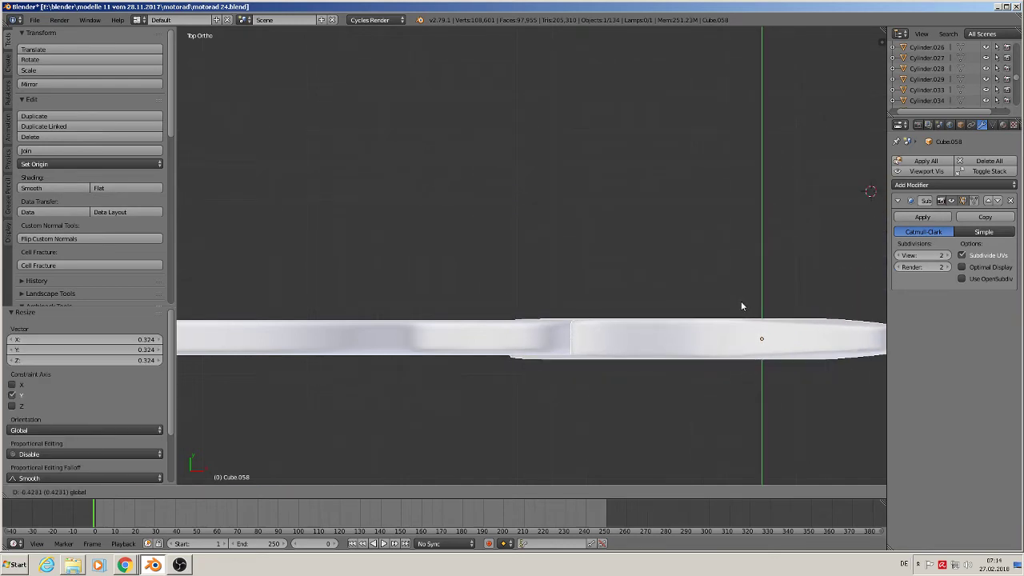
{"action": "left_click", "coordinate": [741, 306]}
Thin the bracket further along Y and move it -0.034 along X toward the lever
{"action": "middle_click_drag", "start_coordinate": [703, 393], "coordinate": [615, 332]}
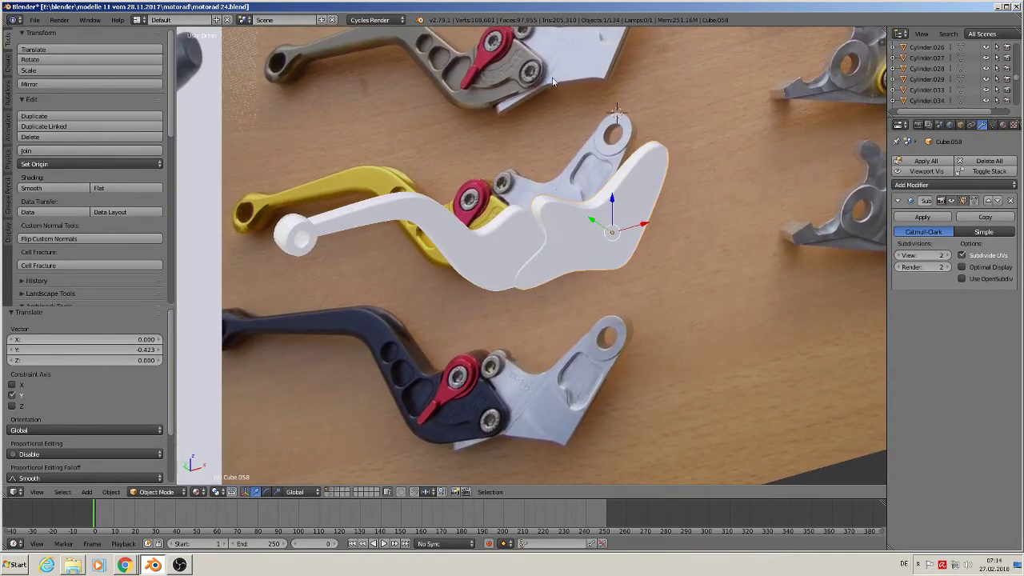
{"action": "middle_click_drag", "start_coordinate": [627, 246], "coordinate": [617, 364]}
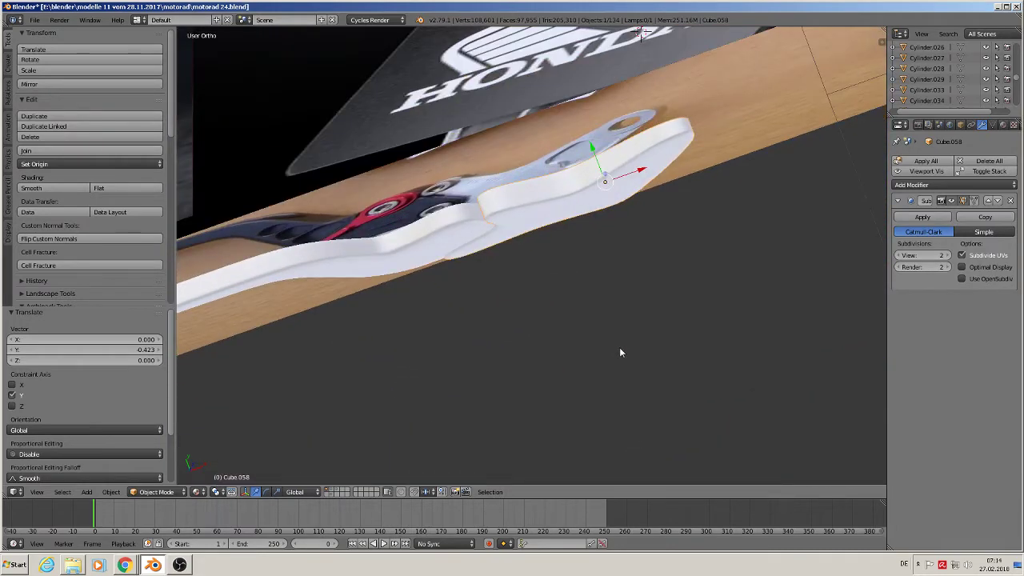
{"action": "key", "text": "s"}
{"action": "key", "text": "y"}
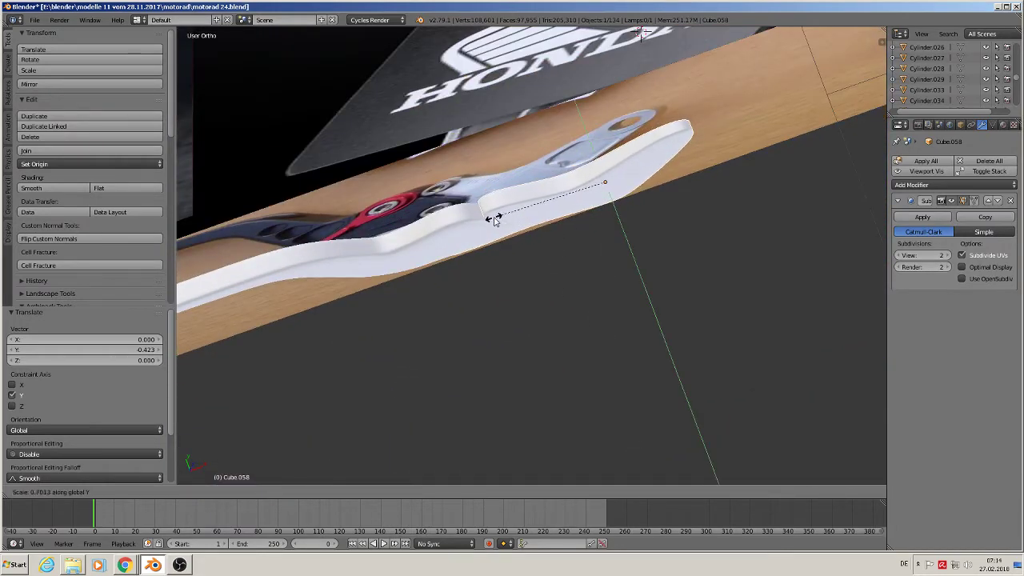
{"action": "left_click", "coordinate": [537, 222]}
{"action": "left_click_drag", "start_coordinate": [632, 173], "coordinate": [626, 179]}
{"action": "middle_click_drag", "start_coordinate": [626, 181], "coordinate": [519, 204]}
{"action": "scroll", "coordinate": [524, 192], "scroll_direction": "up", "scroll_amount": 3}
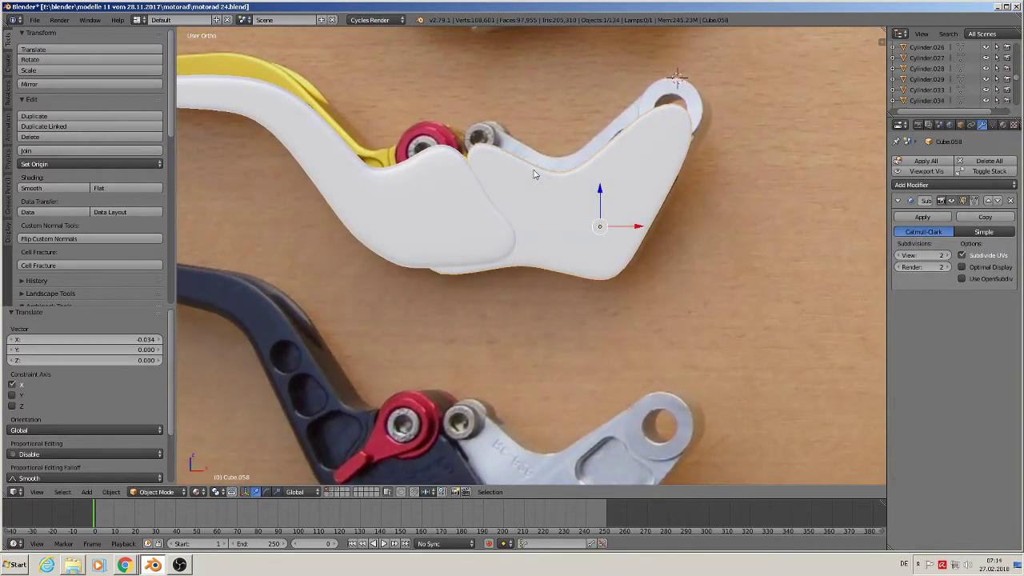
Add the lever to the selection and move both parts -0.732 along Z, clear of the yellow reference lever
{"action": "scroll", "coordinate": [532, 171], "scroll_direction": "down", "scroll_amount": 2}
{"action": "key", "text": "KP_1"}
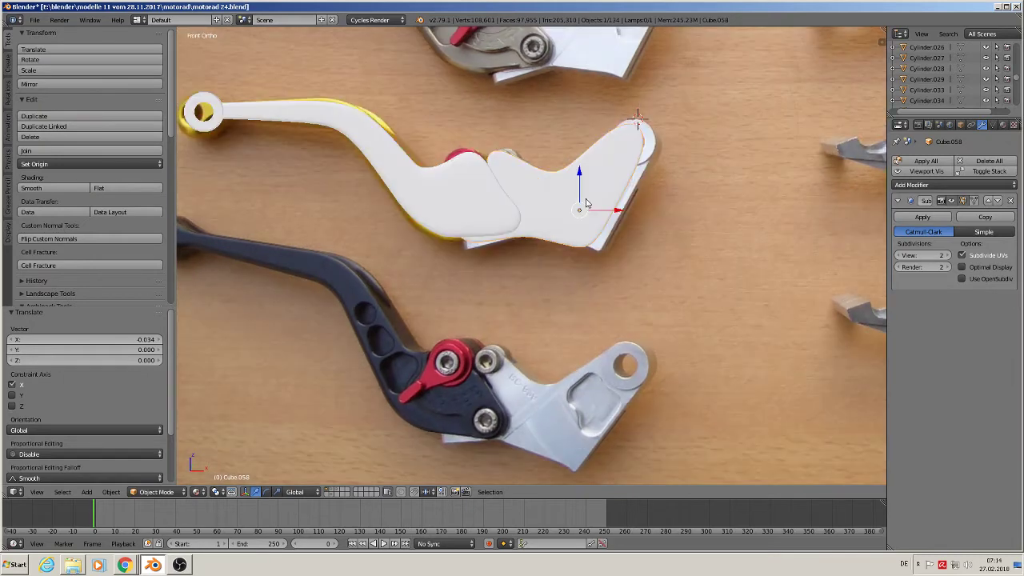
{"action": "right_click", "coordinate": [485, 211], "text": "shift"}
{"action": "key", "text": "g"}
{"action": "key", "text": "z"}
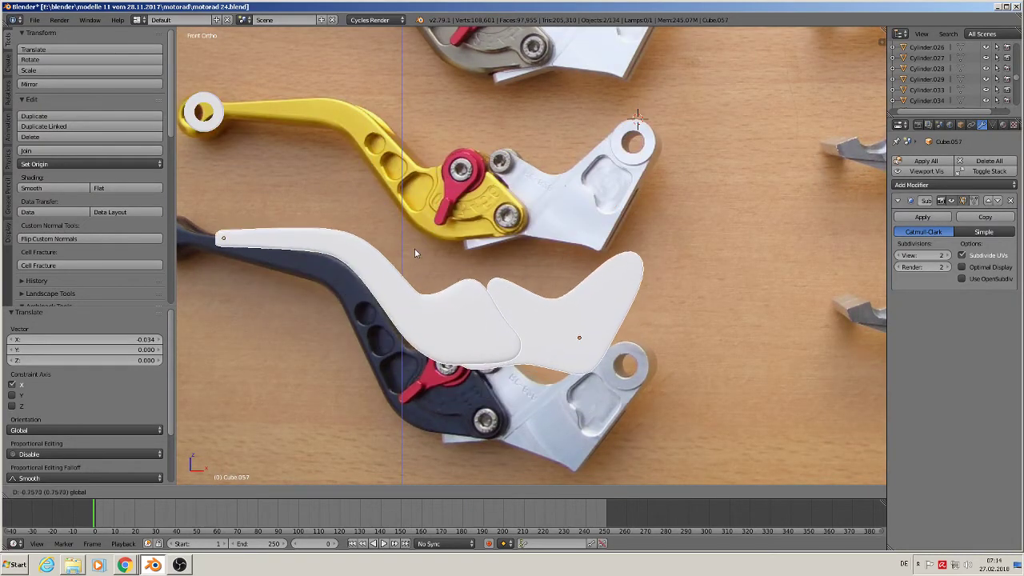
{"action": "left_click", "coordinate": [414, 244]}
In the bracket's mesh, move the lower end vertices of the bolt-side extrusion about 0.02 along X toward the lever
{"action": "middle_click_drag", "start_coordinate": [643, 201], "coordinate": [639, 153], "text": "shift"}
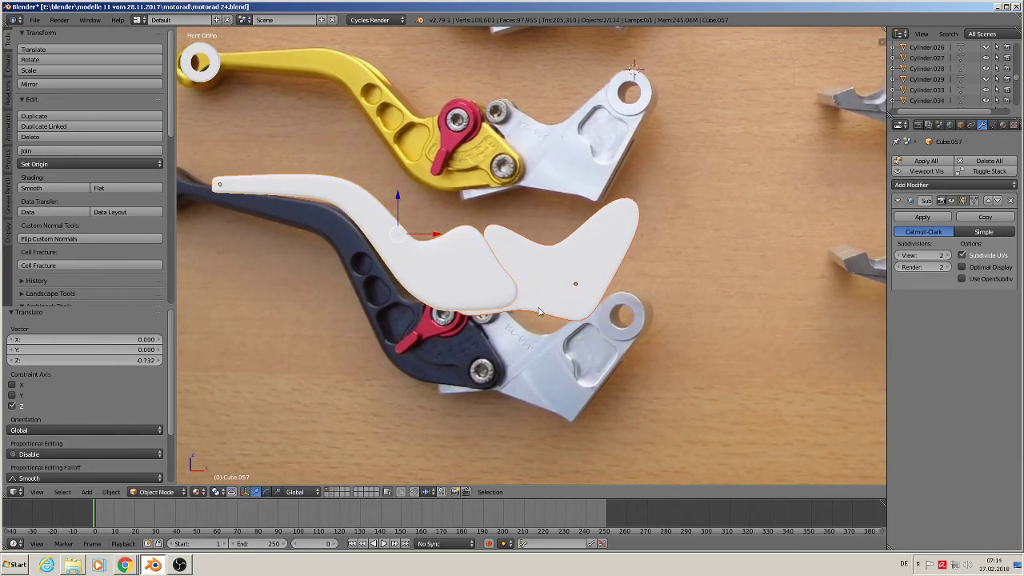
{"action": "scroll", "coordinate": [518, 309], "scroll_direction": "up", "scroll_amount": 1}
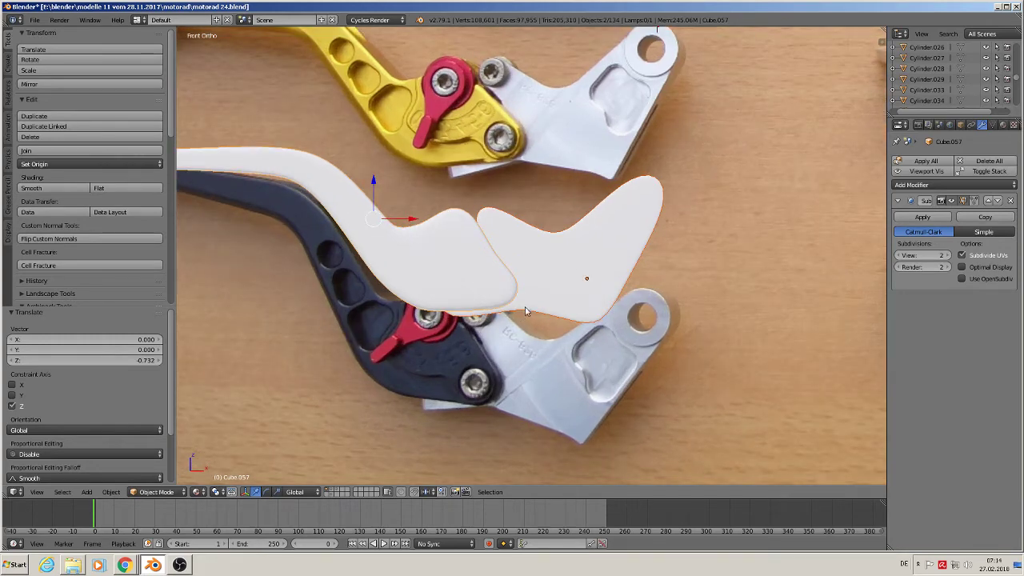
{"action": "key", "text": "Tab"}
{"action": "key", "text": "a"}
{"action": "key", "text": "Tab"}
{"action": "right_click", "coordinate": [512, 234]}
{"action": "key", "text": "Tab"}
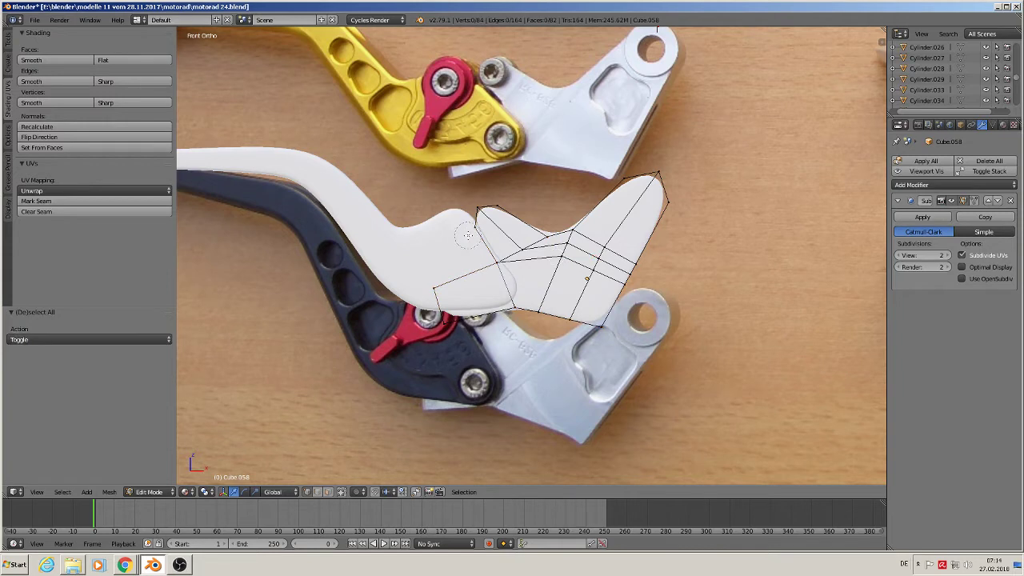
{"action": "right_click", "coordinate": [477, 228]}
{"action": "key", "text": "g"}
{"action": "key", "text": "x"}
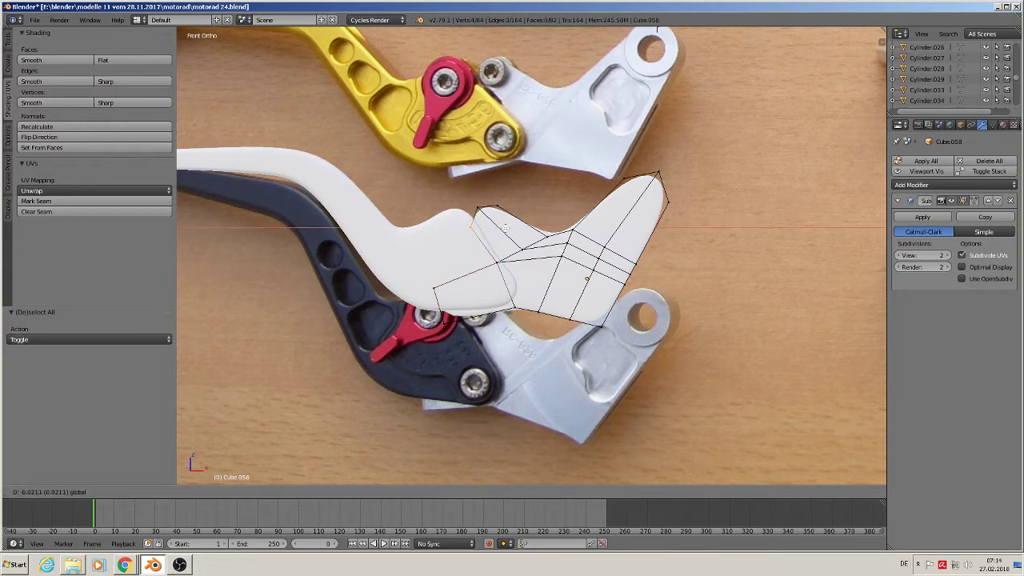
{"action": "left_click_drag", "start_coordinate": [505, 228], "coordinate": [507, 229]}
{"action": "key", "text": "a"}
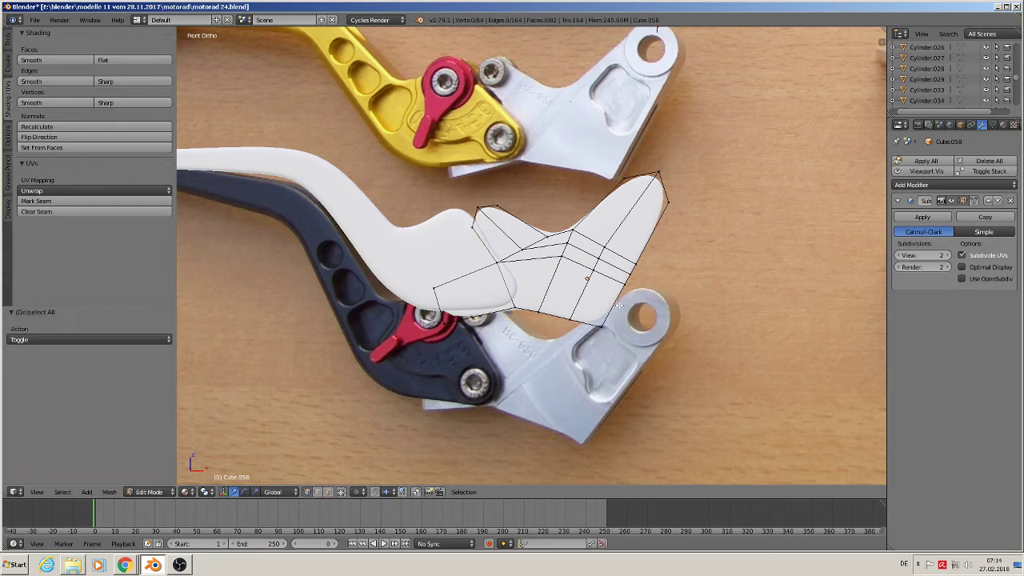
In the bracket's mesh, nudge the vertices atop the lever-side arm outward and move the notch vertices -0.040 along X and -0.013 along Z
{"action": "right_click", "coordinate": [508, 207]}
{"action": "key", "text": "g"}
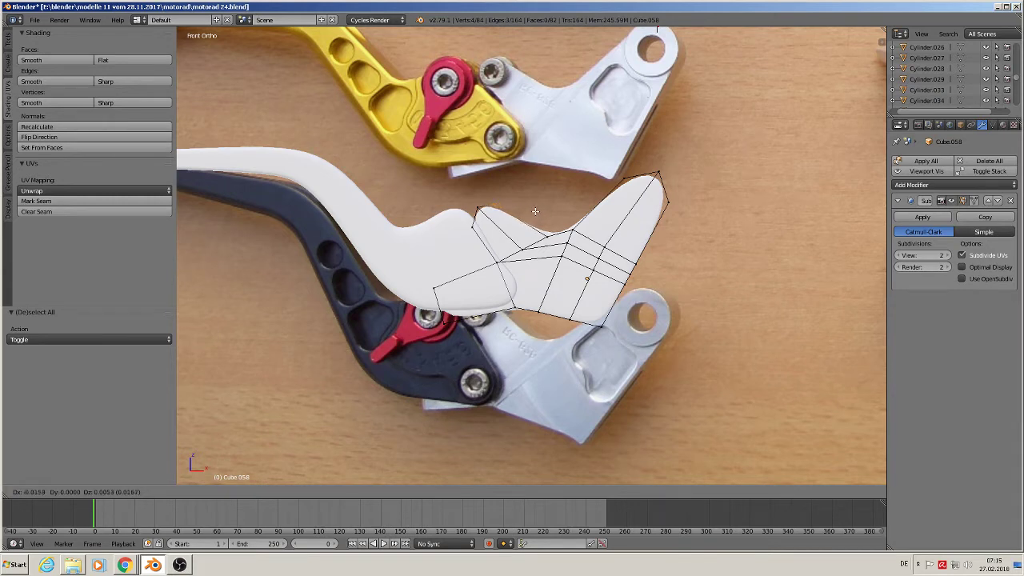
{"action": "left_click", "coordinate": [540, 209]}
{"action": "key", "text": "a"}
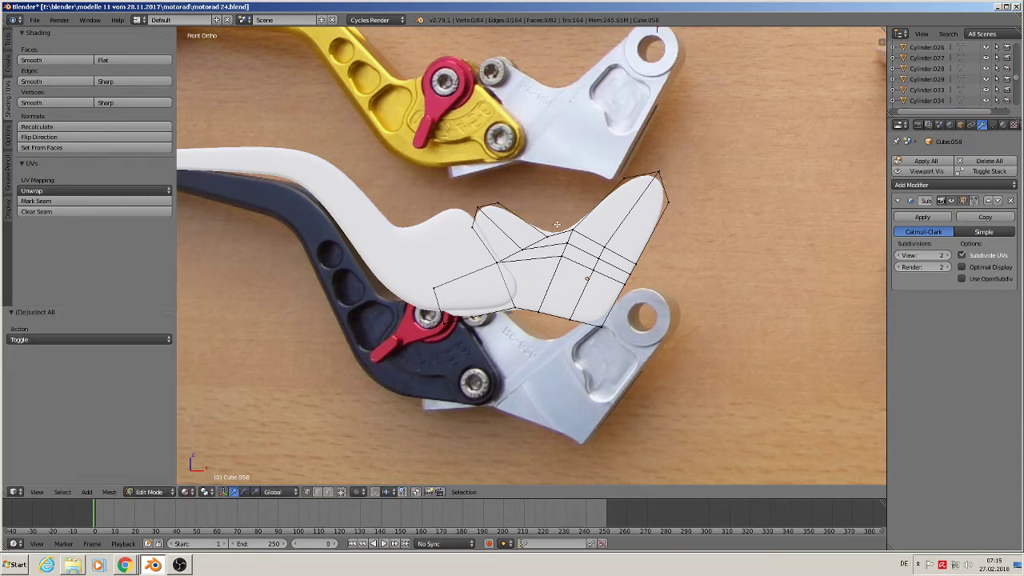
{"action": "left_click", "coordinate": [550, 233]}
{"action": "key", "text": "g"}
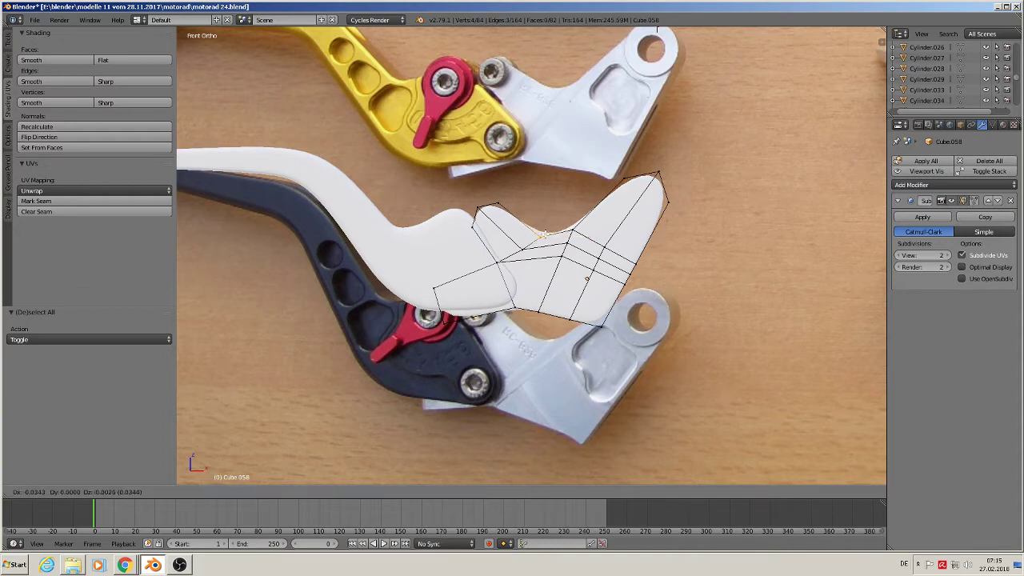
{"action": "left_click", "coordinate": [542, 237]}
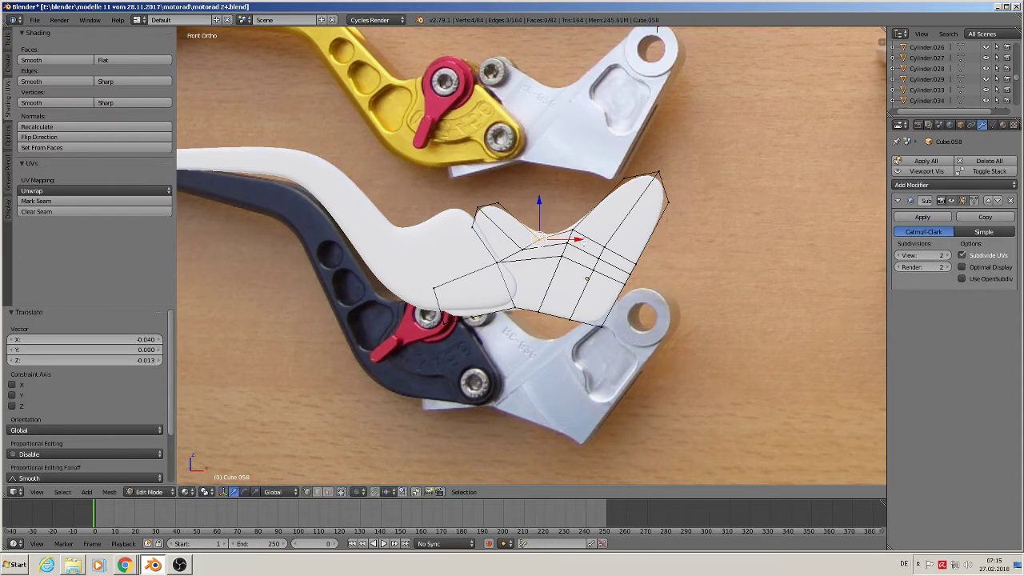
{"action": "key", "text": "a"}
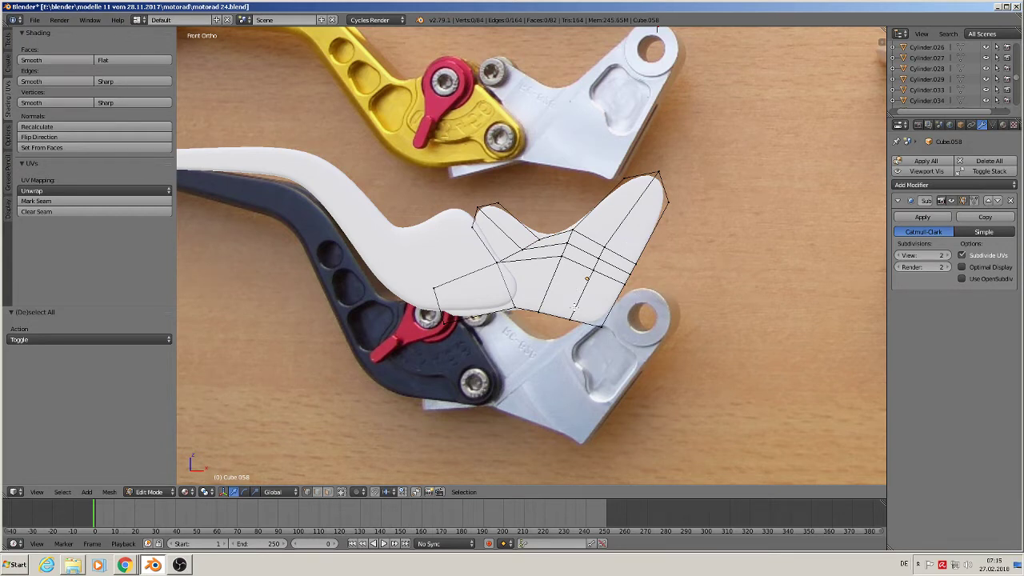
Add a single loop cut across the bracket and slide it close to the lower edge to sharpen that contour
{"action": "key", "text": "ctrl+r"}
{"action": "left_click", "coordinate": [574, 307]}
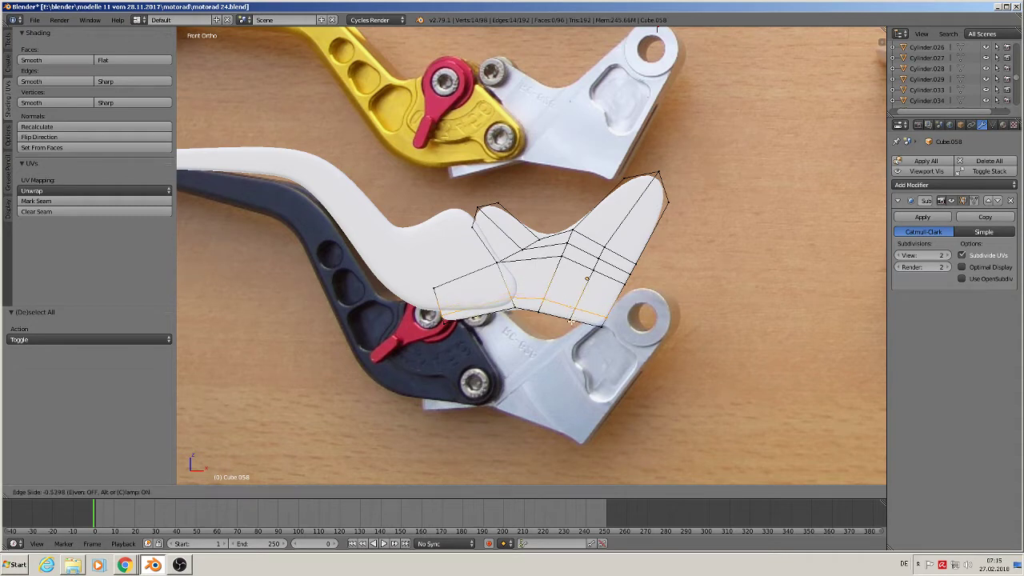
{"action": "left_click", "coordinate": [571, 323]}
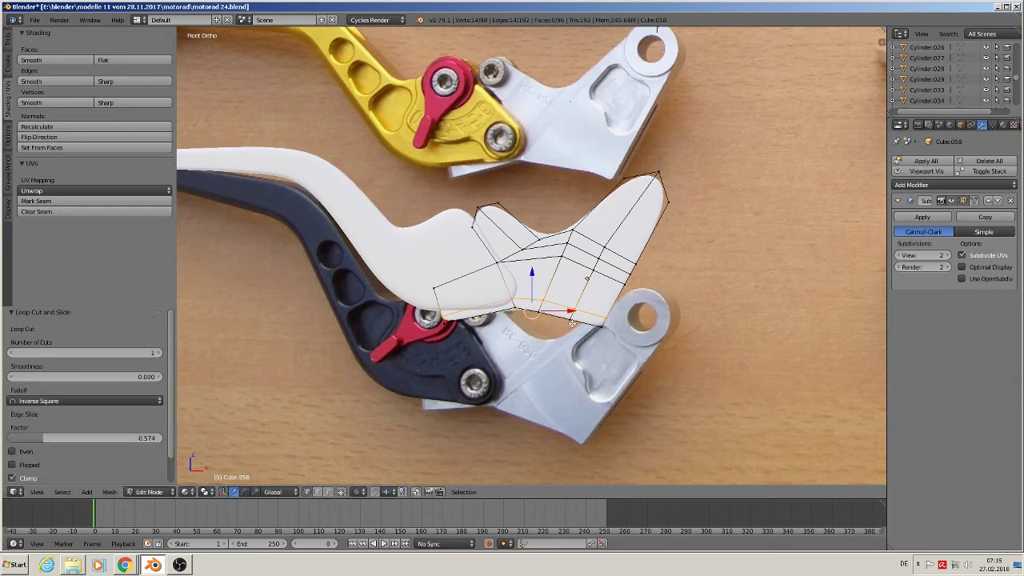
{"action": "key", "text": "Tab"}
{"action": "scroll", "coordinate": [582, 324], "scroll_direction": "down", "scroll_amount": 3}
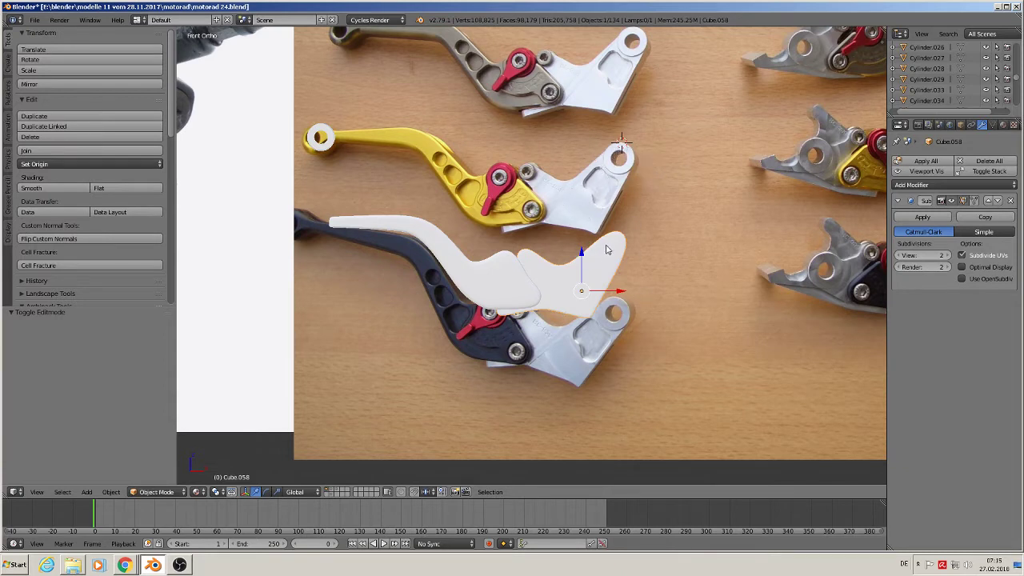
Move the corner vertices at the bracket's upper tip -0.029 along X and -0.053 along Z
{"action": "scroll", "coordinate": [626, 252], "scroll_direction": "up", "scroll_amount": 3}
{"action": "key", "text": "Tab"}
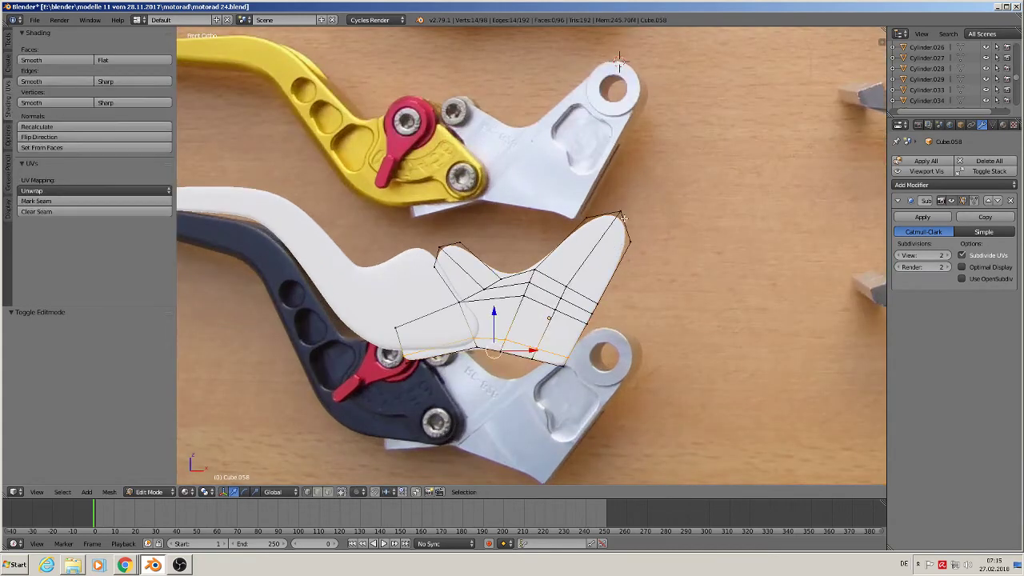
{"action": "key", "text": "a"}
{"action": "right_click", "coordinate": [623, 210], "text": "alt"}
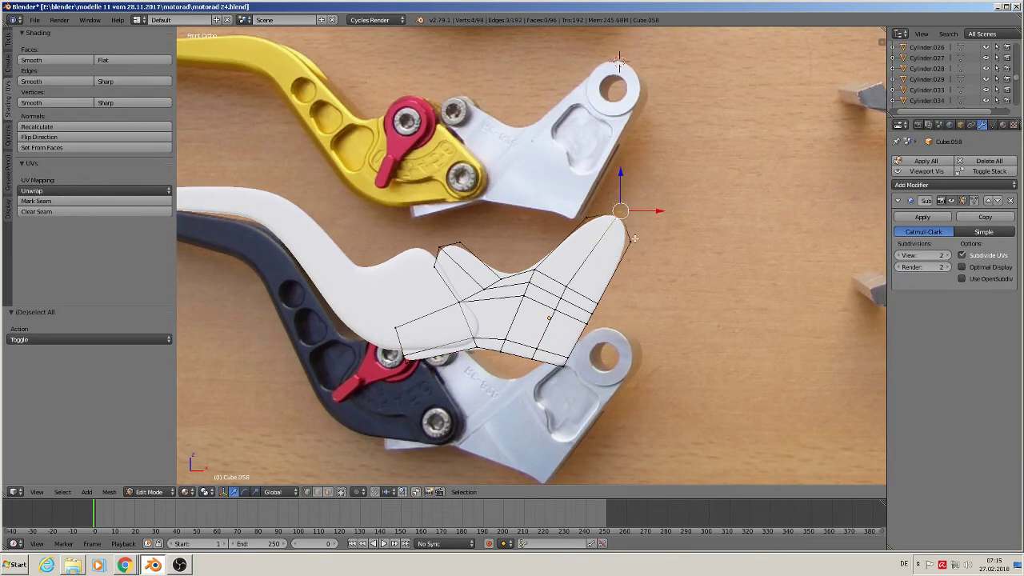
{"action": "key", "text": "g"}
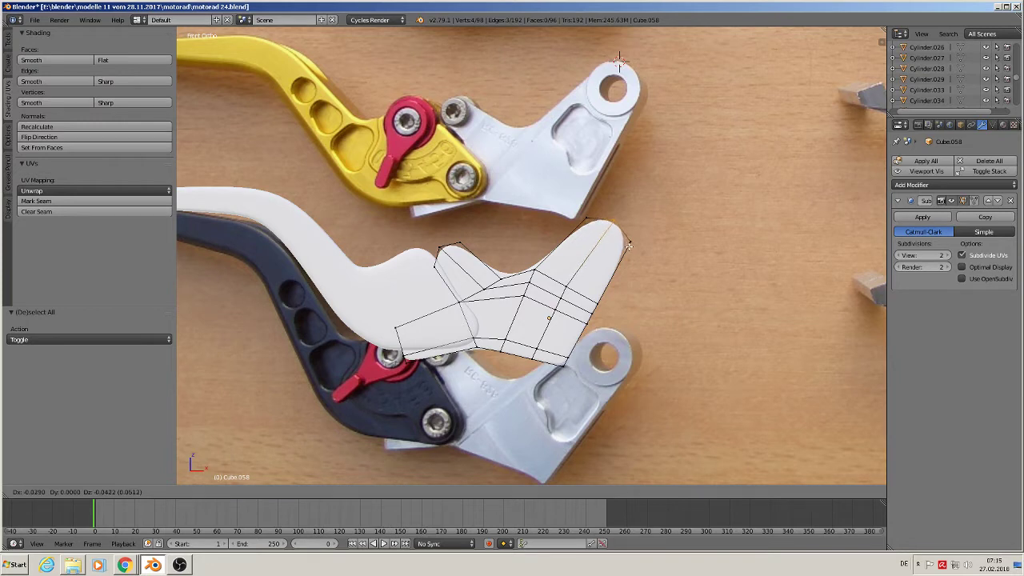
{"action": "left_click", "coordinate": [628, 249]}
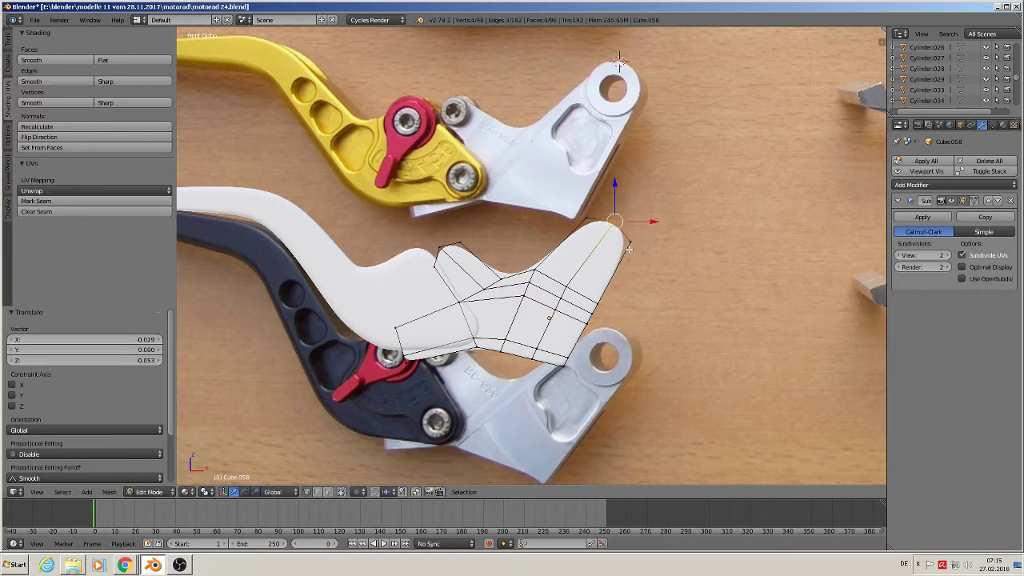
{"action": "key", "text": "Tab"}
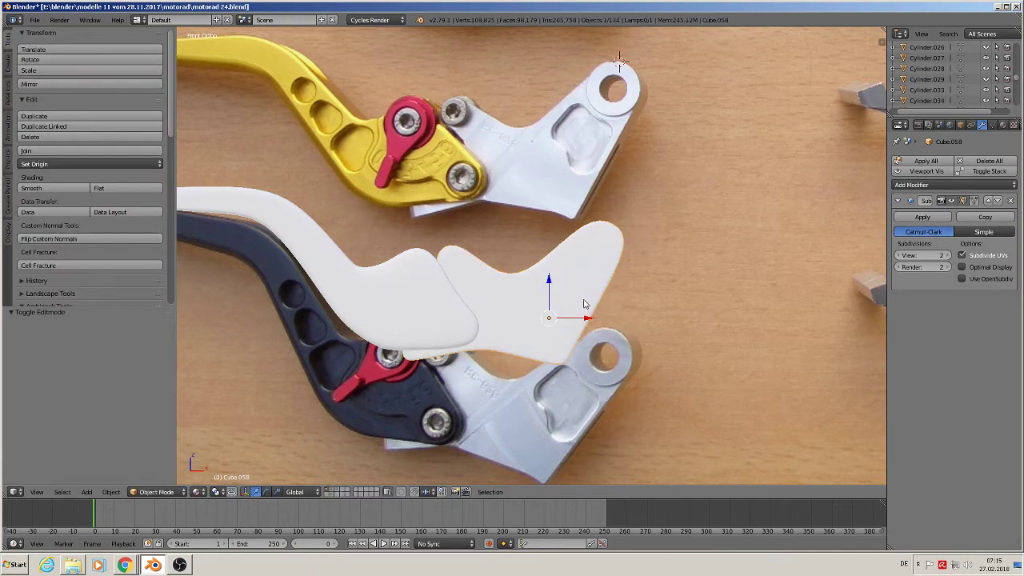
Move the ring from the yellow lever's end -0.730 along Z to the modeled lever and scale it by 0.847
{"action": "scroll", "coordinate": [555, 327], "scroll_direction": "down", "scroll_amount": 3}
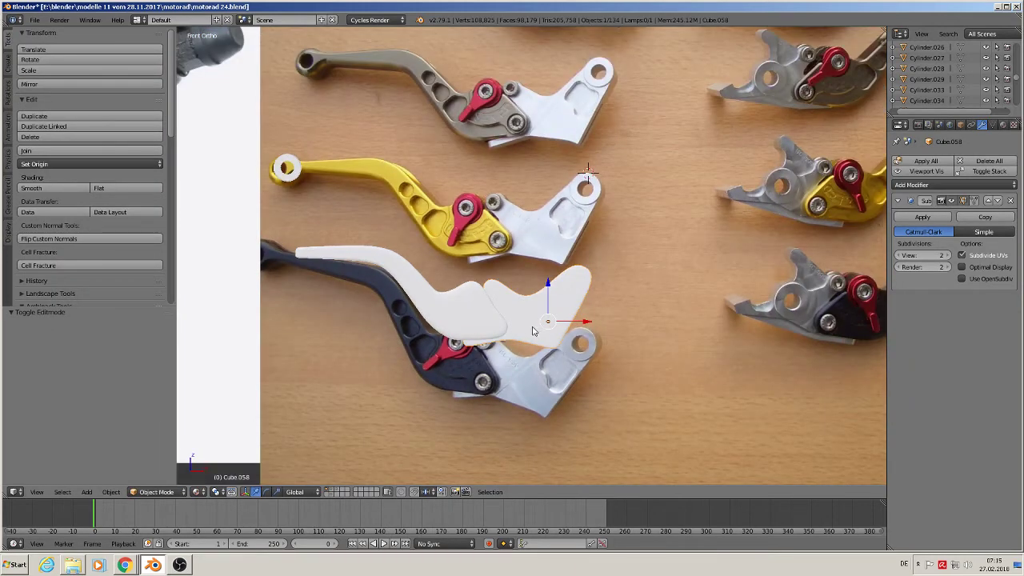
{"action": "right_click", "coordinate": [301, 178]}
{"action": "key", "text": "g"}
{"action": "key", "text": "z"}
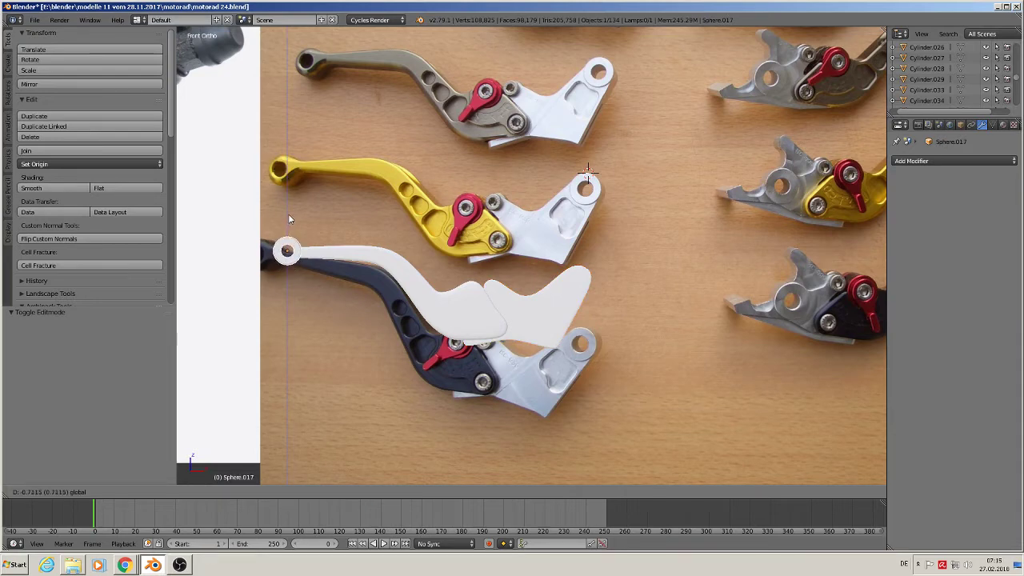
{"action": "left_click", "coordinate": [289, 218]}
{"action": "key", "text": "s"}
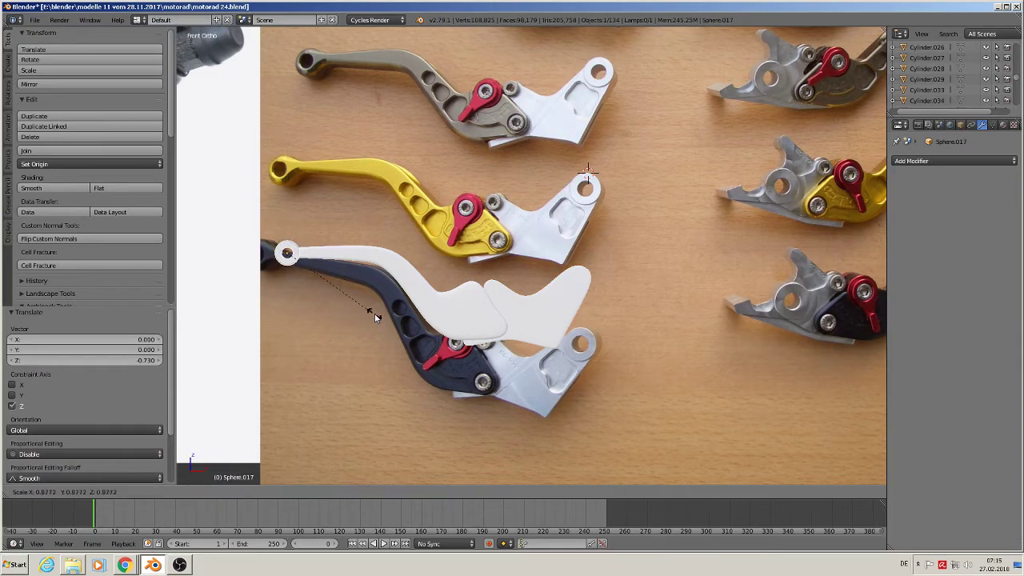
{"action": "left_click", "coordinate": [373, 312]}
From the top view, move the ring 0.010 along Y in line with the lever
{"action": "scroll", "coordinate": [379, 312], "scroll_direction": "down", "scroll_amount": 5}
{"action": "middle_click_drag", "start_coordinate": [379, 311], "coordinate": [464, 389]}
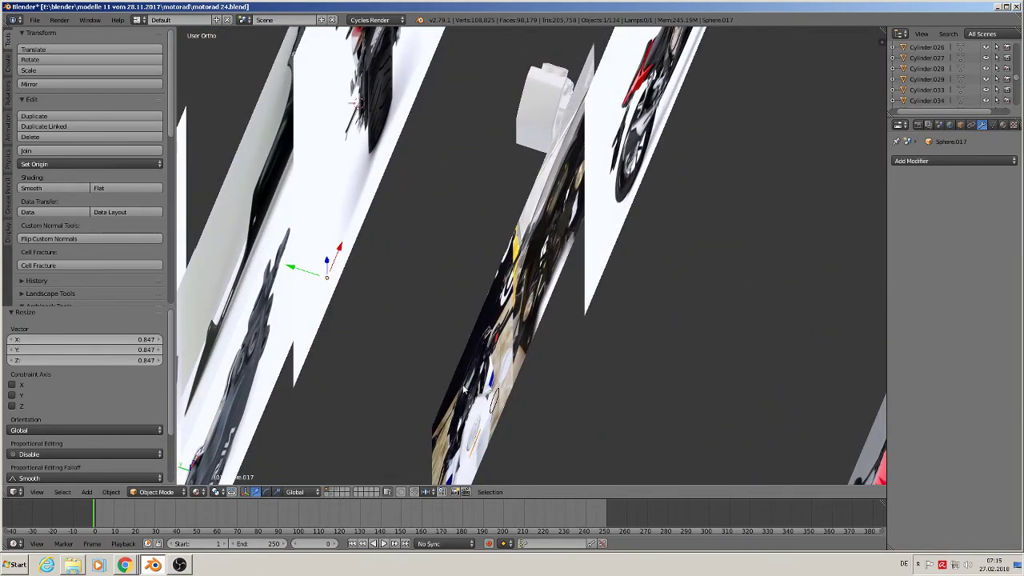
{"action": "key", "text": "KP_7"}
{"action": "scroll", "coordinate": [321, 317], "scroll_direction": "up", "scroll_amount": 4}
{"action": "key", "text": "g"}
{"action": "key", "text": "y"}
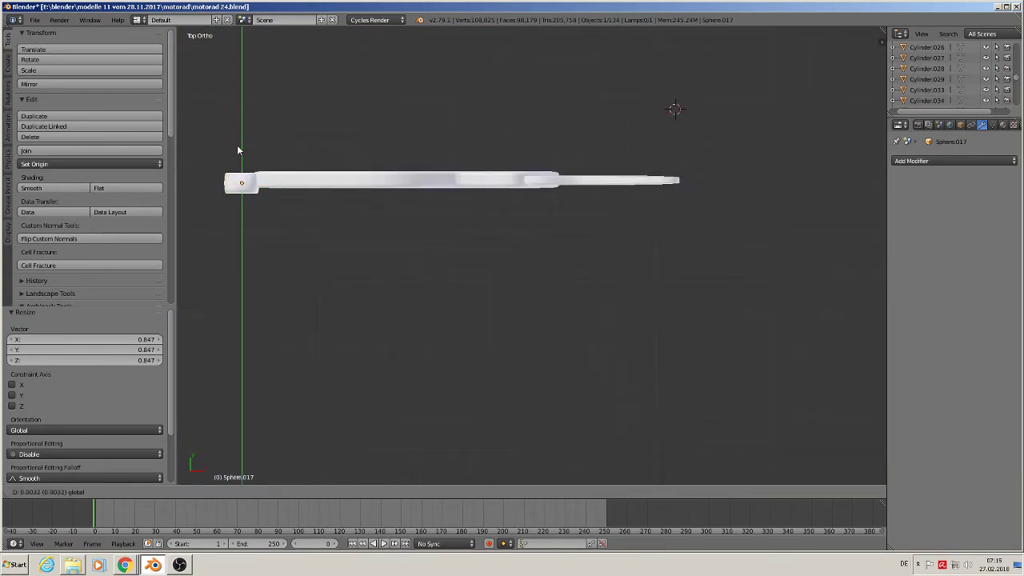
{"action": "left_click_drag", "start_coordinate": [237, 147], "coordinate": [240, 142]}
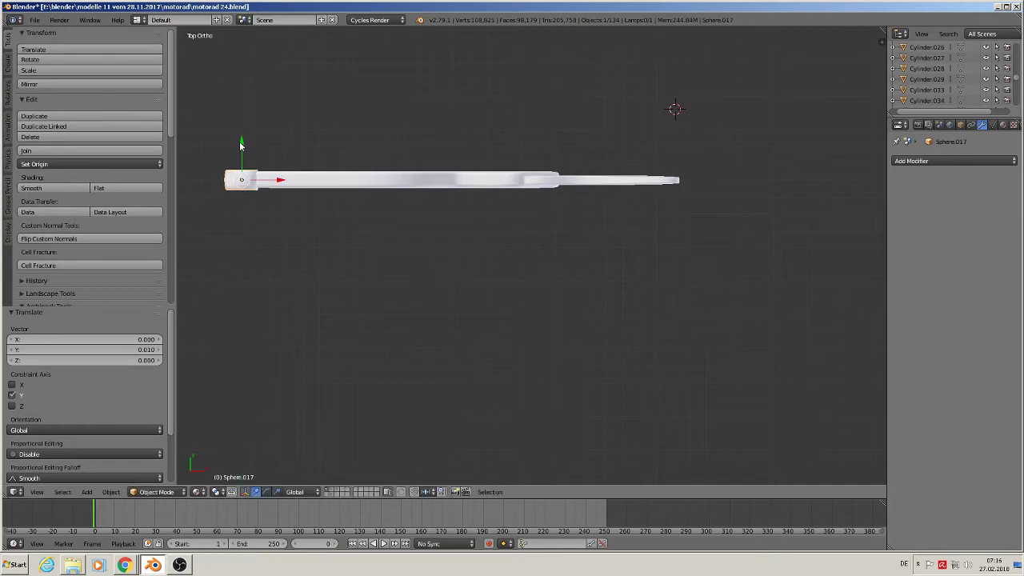
Add the lever and the bracket to the ring selection and join the three parts into one object
{"action": "right_click", "coordinate": [448, 185], "text": "shift"}
{"action": "right_click", "coordinate": [550, 181], "text": "shift"}
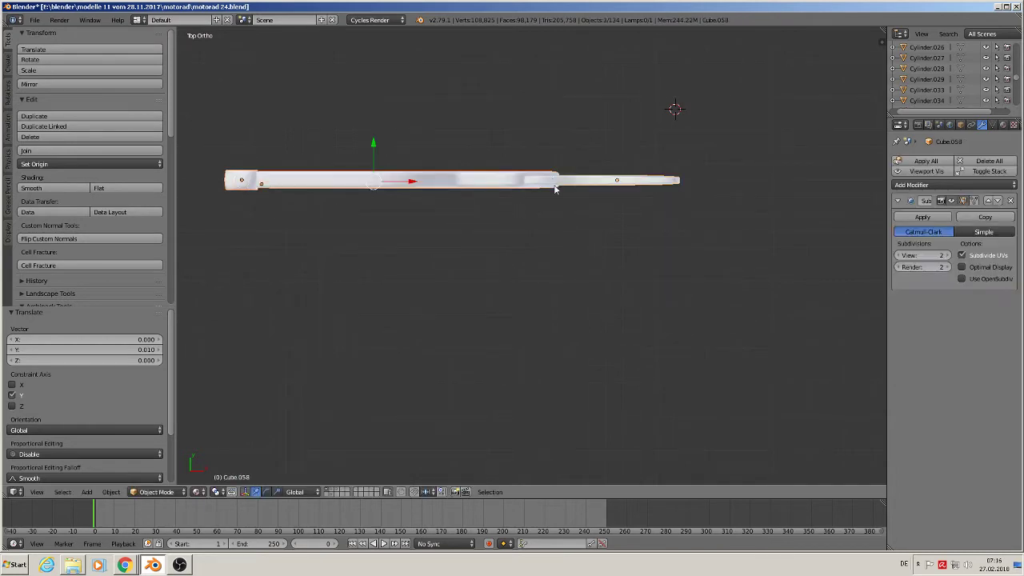
{"action": "middle_click_drag", "start_coordinate": [546, 320], "coordinate": [516, 227]}
{"action": "key", "text": "KP_1"}
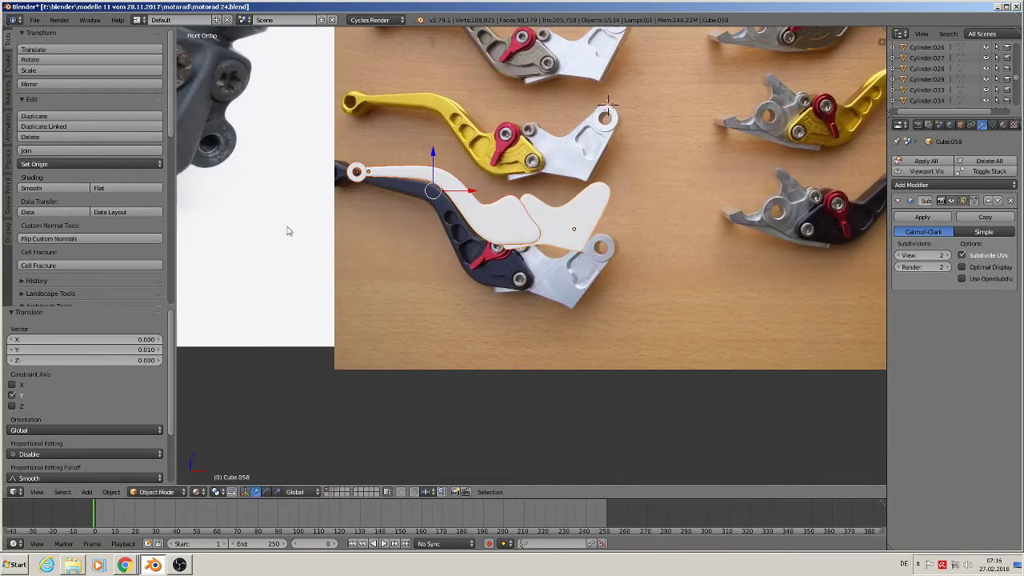
{"action": "left_click", "coordinate": [79, 151]}
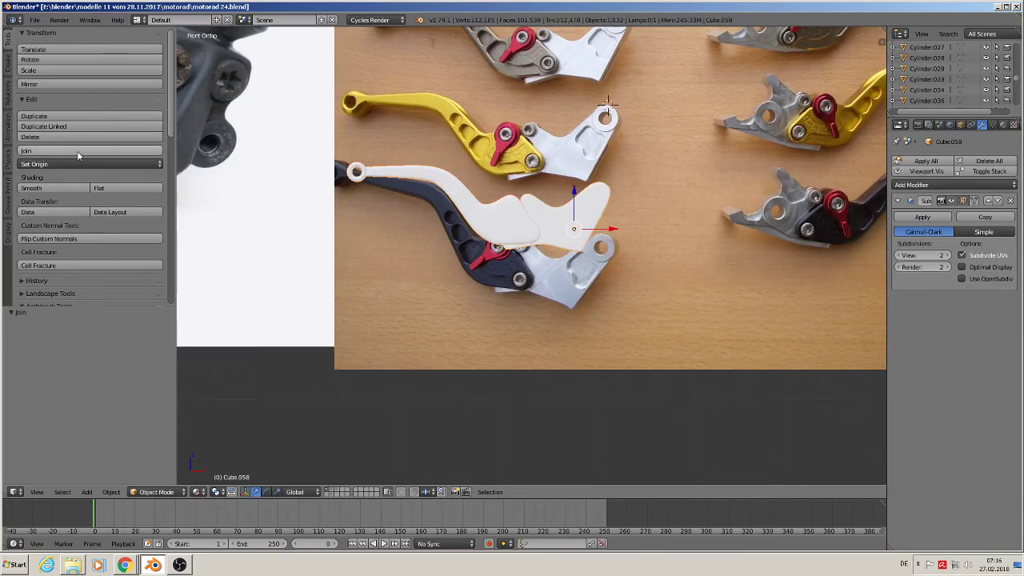
Move the joined brake lever up beside the finished brake caliper in the row of parts above the reference photos, and deselect it
{"action": "scroll", "coordinate": [541, 300], "scroll_direction": "down", "scroll_amount": 5}
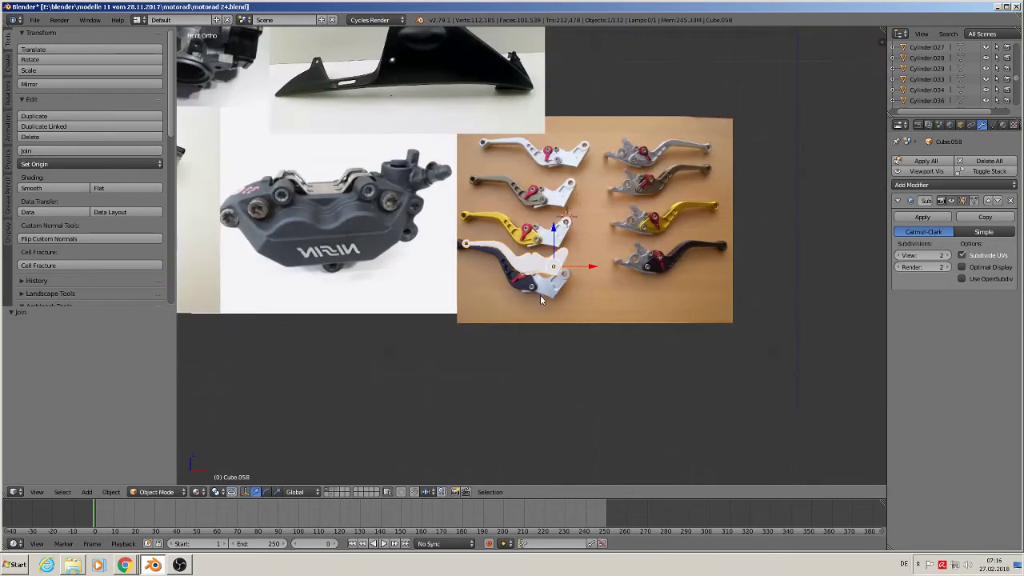
{"action": "scroll", "coordinate": [534, 305], "scroll_direction": "down", "scroll_amount": 6}
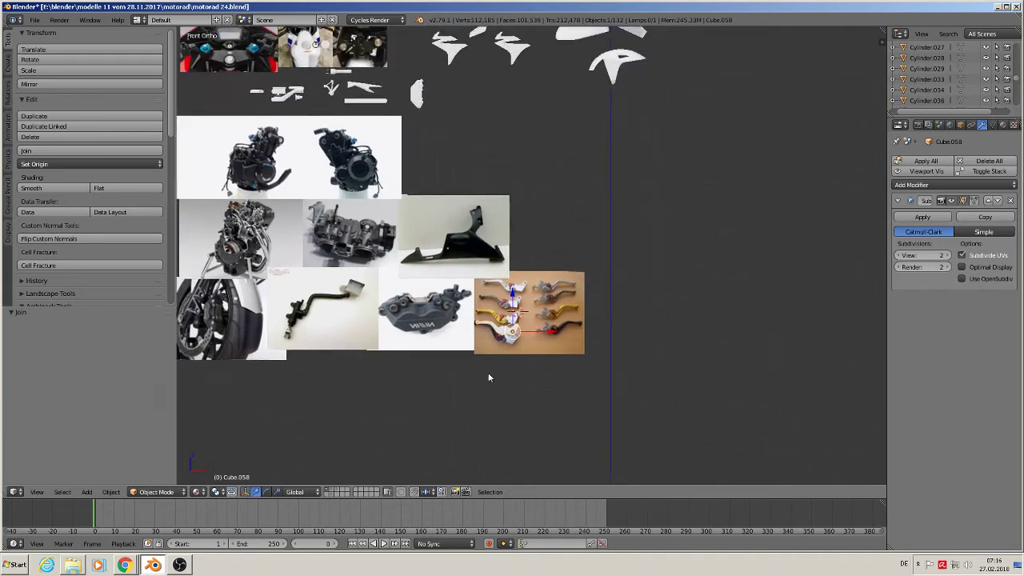
{"action": "key", "text": "g"}
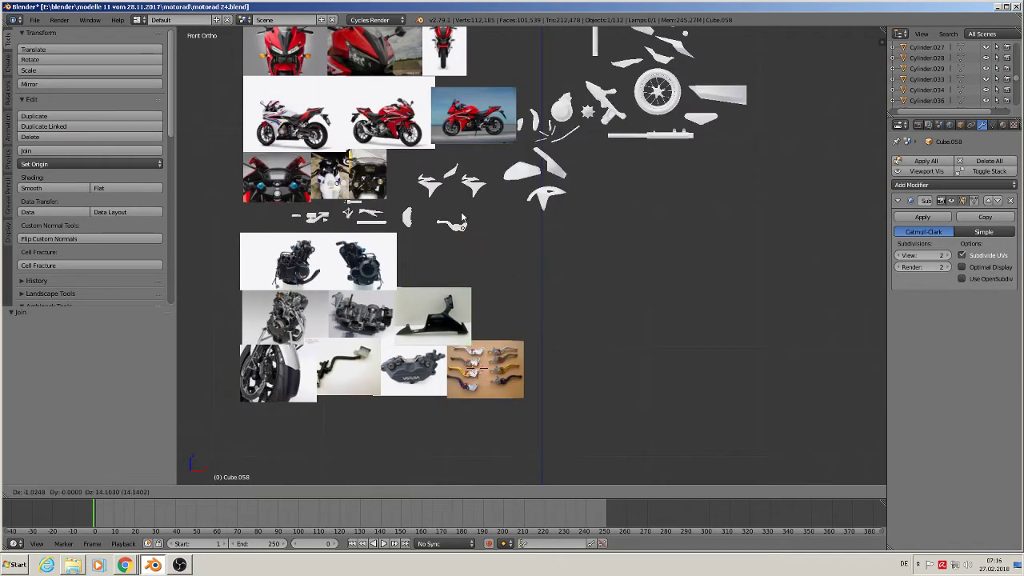
{"action": "left_click", "coordinate": [452, 205]}
{"action": "scroll", "coordinate": [443, 256], "scroll_direction": "up", "scroll_amount": 8}
{"action": "key", "text": "a"}
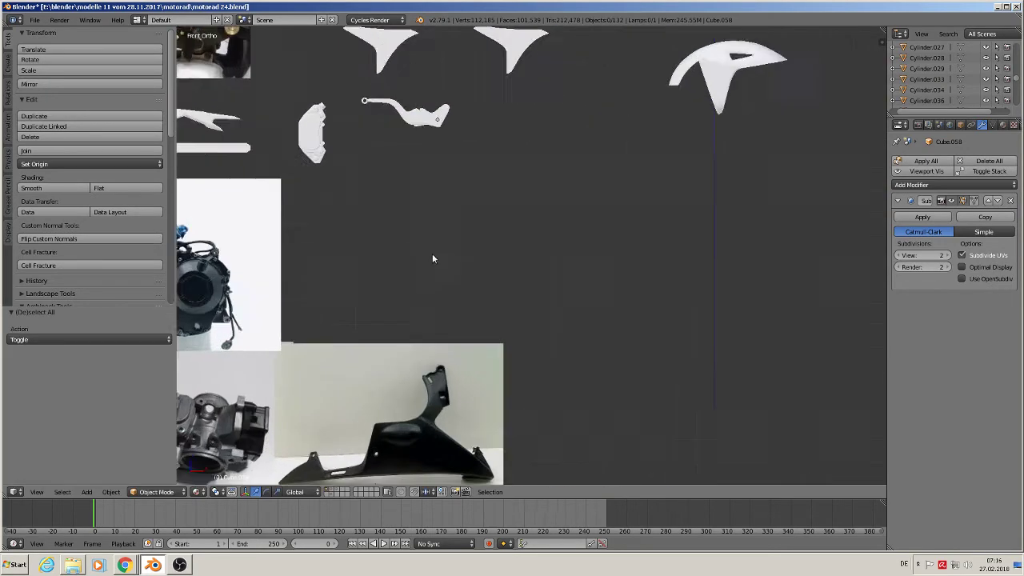
Place the 3D cursor on the black side cover in the left engine reference photo and add a cube there
{"action": "scroll", "coordinate": [427, 250], "scroll_direction": "down", "scroll_amount": 5}
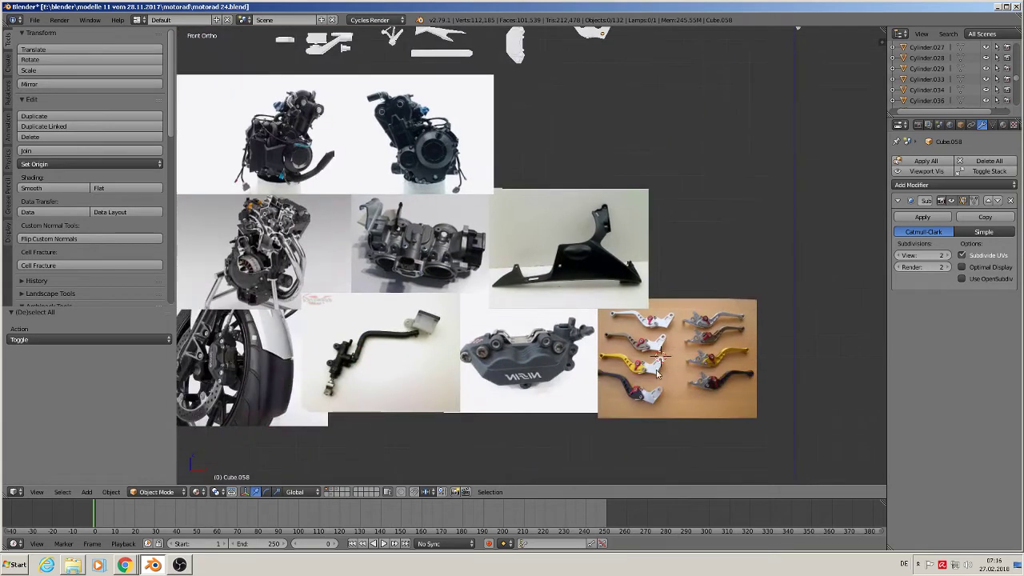
{"action": "middle_click_drag", "start_coordinate": [667, 394], "coordinate": [772, 330], "text": "shift"}
{"action": "scroll", "coordinate": [772, 331], "scroll_direction": "up", "scroll_amount": 2}
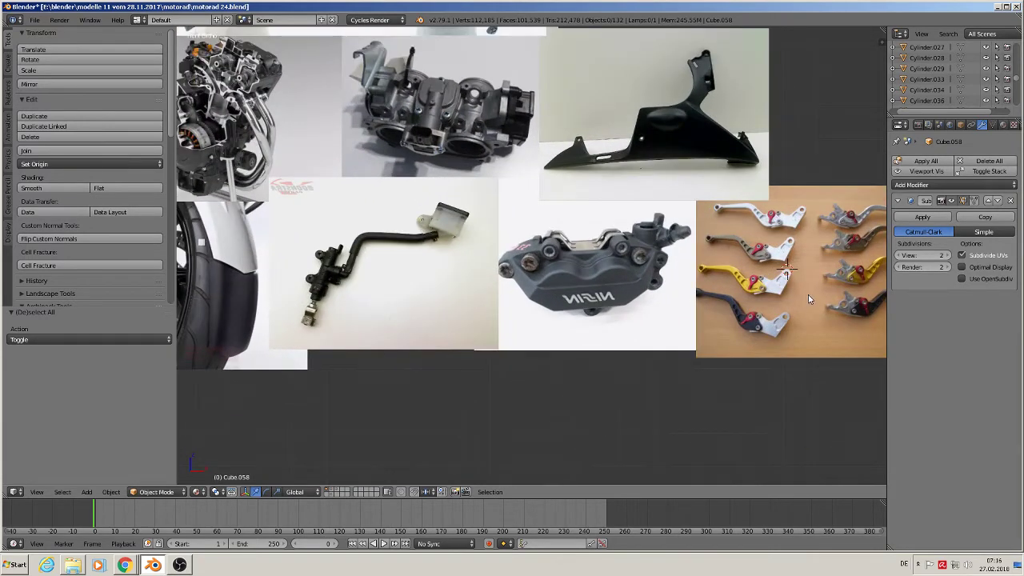
{"action": "middle_click_drag", "start_coordinate": [406, 363], "coordinate": [550, 395], "text": "shift"}
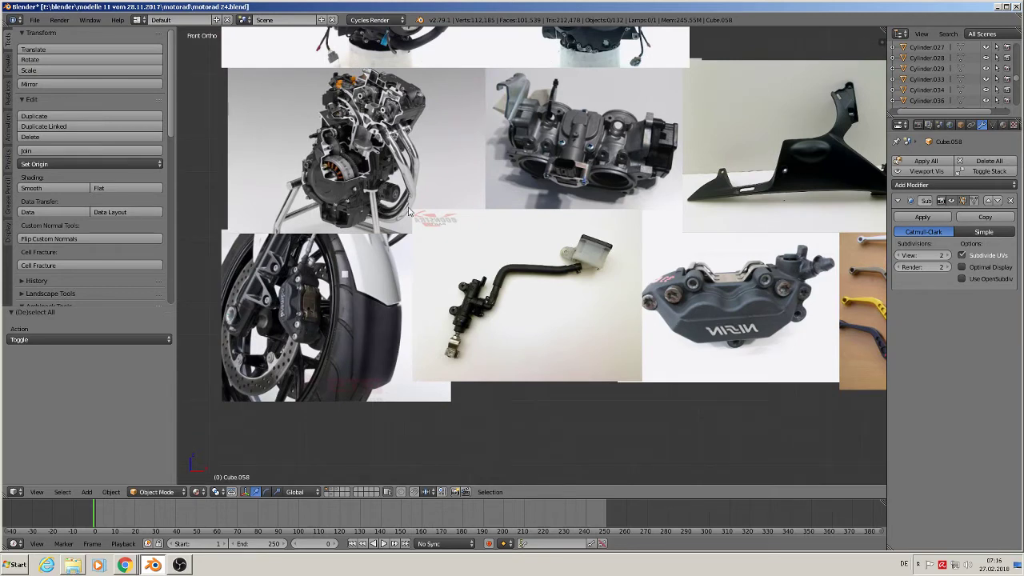
{"action": "middle_click_drag", "start_coordinate": [423, 214], "coordinate": [516, 352], "text": "shift"}
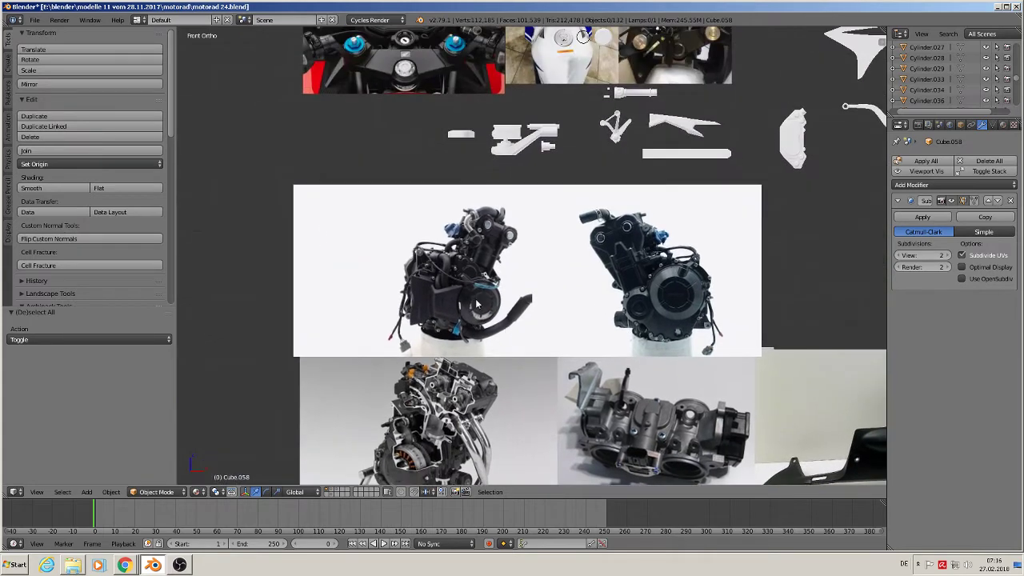
{"action": "scroll", "coordinate": [424, 253], "scroll_direction": "up", "scroll_amount": 3}
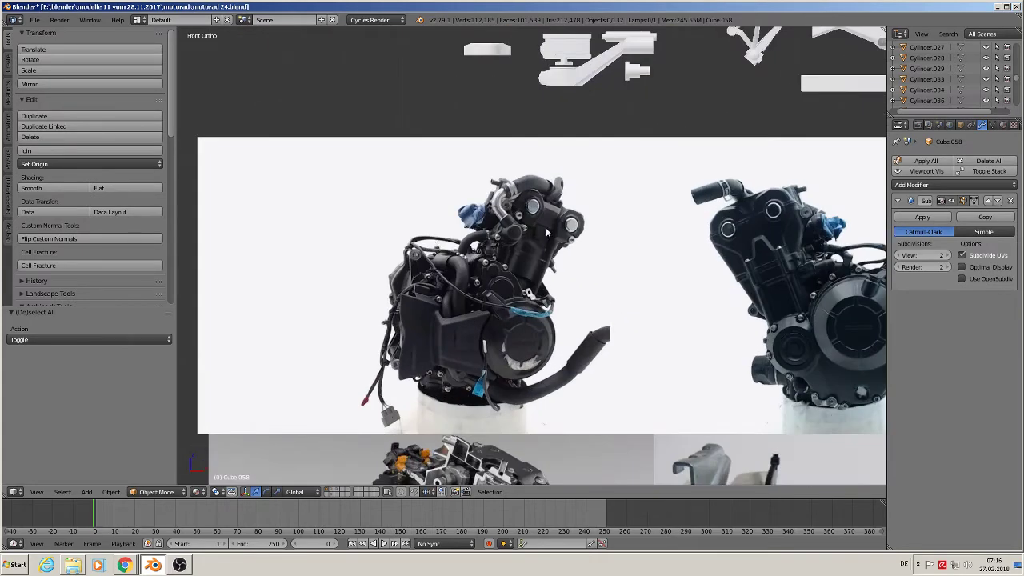
{"action": "scroll", "coordinate": [469, 342], "scroll_direction": "up", "scroll_amount": 4}
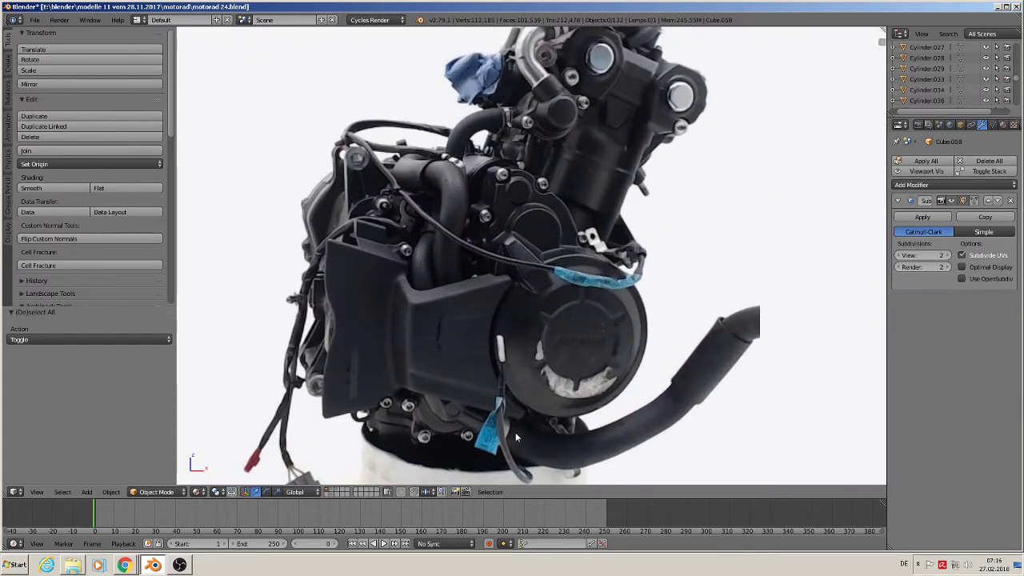
{"action": "middle_click_drag", "start_coordinate": [475, 390], "coordinate": [403, 290], "text": "shift"}
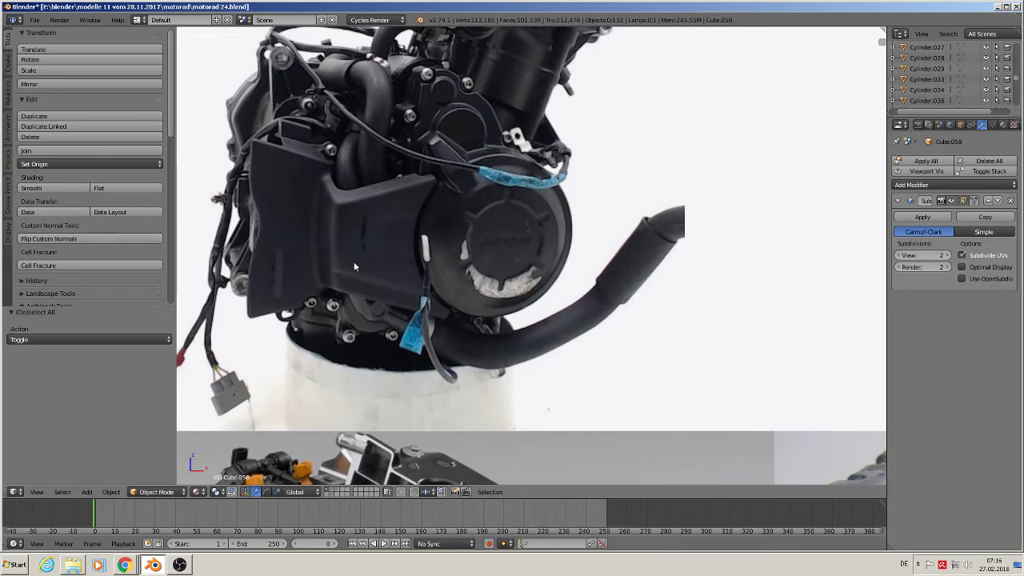
{"action": "left_click", "coordinate": [335, 239]}
{"action": "left_click", "coordinate": [86, 491]}
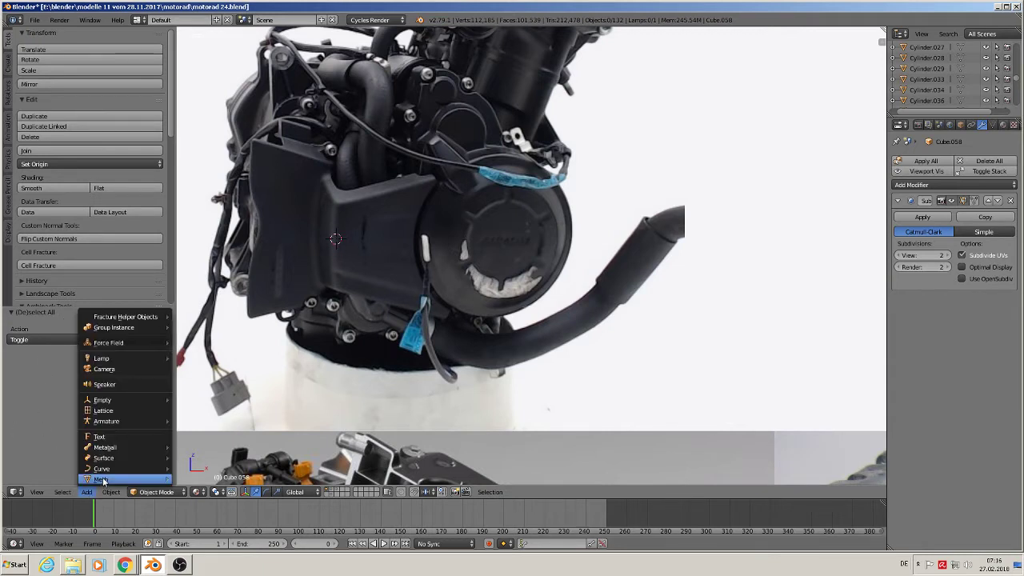
{"action": "mouse_move", "coordinate": [101, 478]}
{"action": "left_click", "coordinate": [244, 237]}
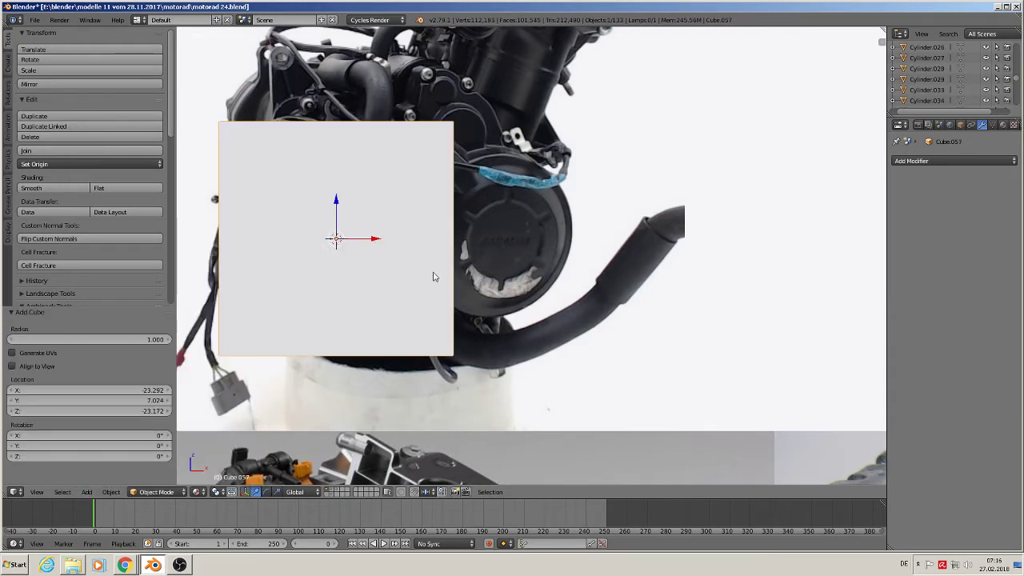
Scale the cube down to about 0.43 and narrow it along X by 0.689 over the black side cover
{"action": "key", "text": "s"}
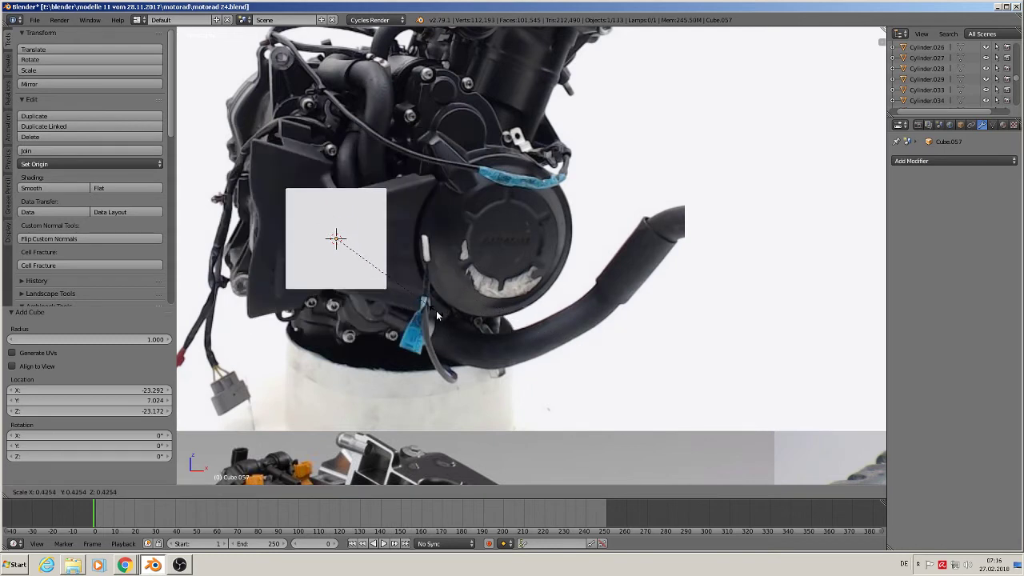
{"action": "left_click", "coordinate": [436, 310]}
{"action": "key", "text": "s"}
{"action": "key", "text": "x"}
{"action": "left_click", "coordinate": [397, 281]}
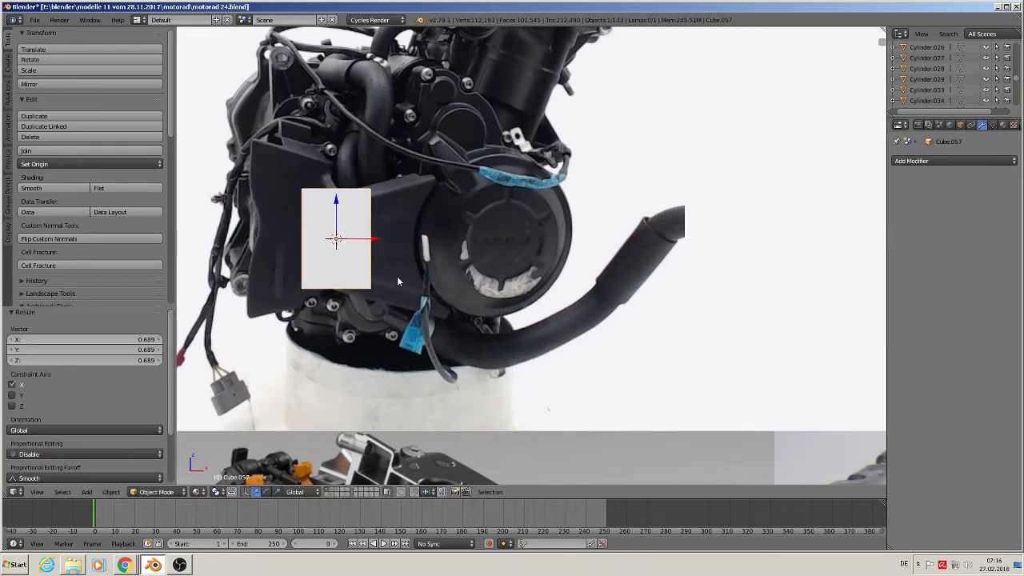
Move the cube 0.356 along X and -0.050 along Z, shrinking it to about 0.755 overall and by 0.808 along X
{"action": "left_click_drag", "start_coordinate": [381, 242], "coordinate": [422, 243]}
{"action": "key", "text": "s"}
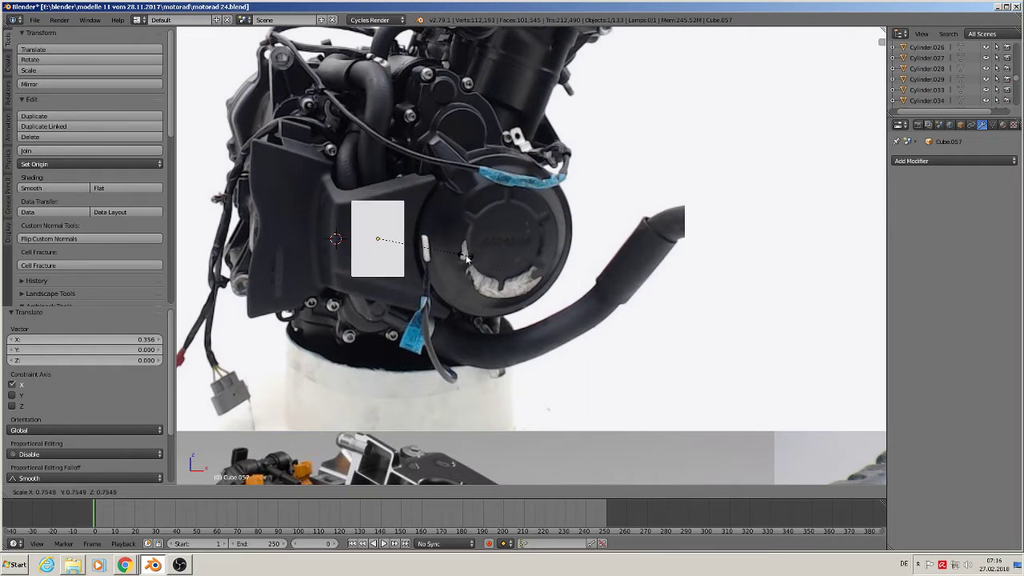
{"action": "left_click", "coordinate": [467, 260]}
{"action": "left_click_drag", "start_coordinate": [379, 206], "coordinate": [370, 214]}
{"action": "key", "text": "s"}
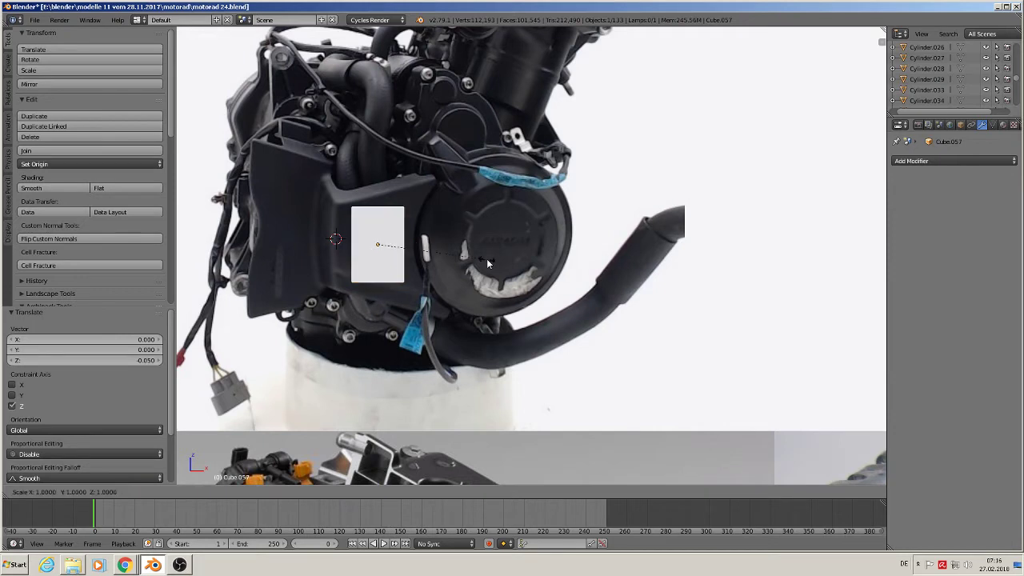
{"action": "key", "text": "x"}
{"action": "left_click", "coordinate": [467, 264]}
Stretch the cube by 1.202 along Z and lower it 0.009 to fit the middle of the side cover
{"action": "key", "text": "s"}
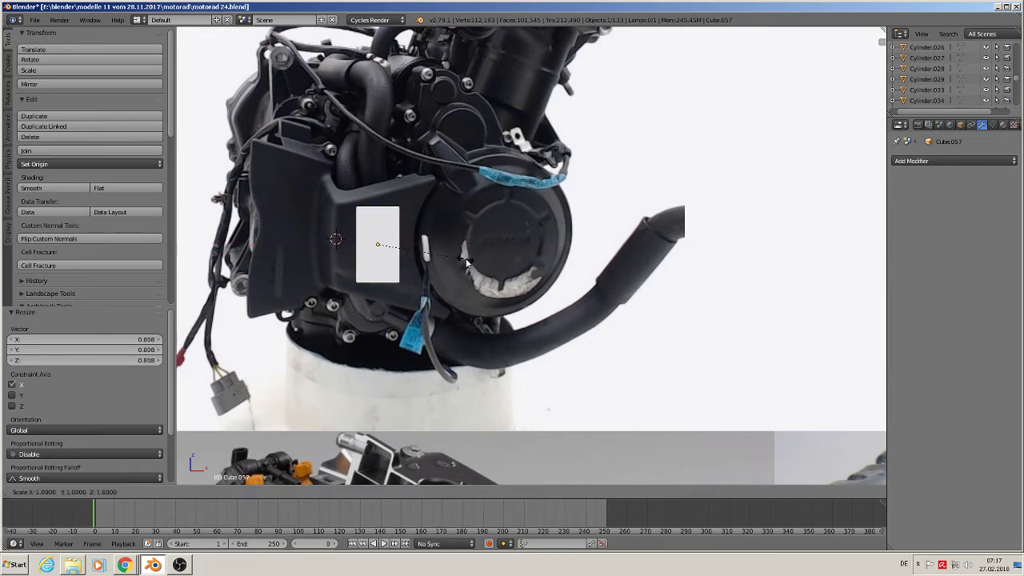
{"action": "key", "text": "z"}
{"action": "left_click", "coordinate": [467, 301]}
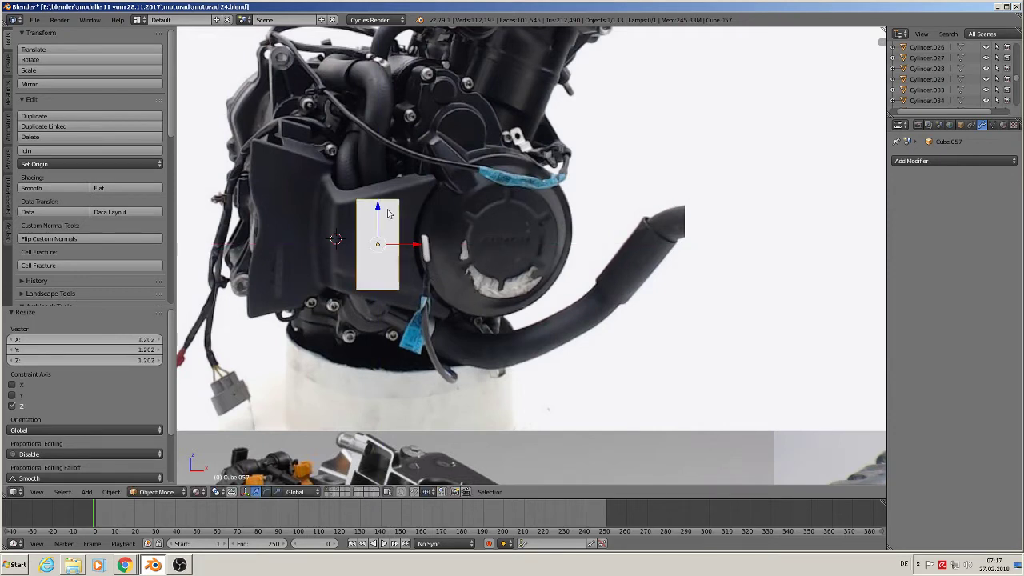
{"action": "left_click_drag", "start_coordinate": [379, 211], "coordinate": [375, 214]}
{"action": "scroll", "coordinate": [445, 235], "scroll_direction": "up", "scroll_amount": 3}
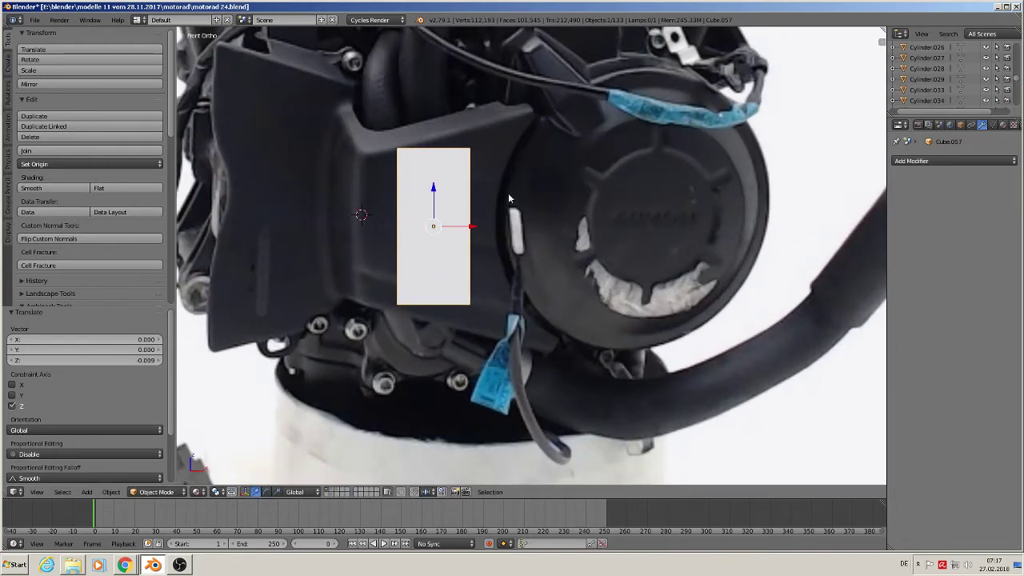
In Edit Mode, raise the block's upper corner nearest the round cover 0.113 along Z and lower the corner below it 0.140
{"action": "key", "text": "Tab"}
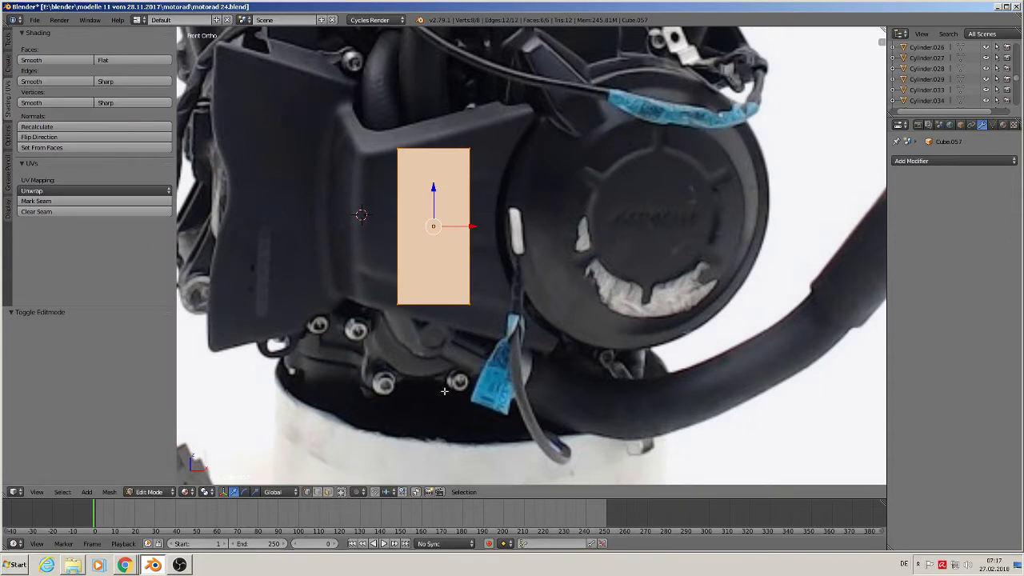
{"action": "key", "text": "a"}
{"action": "right_click", "coordinate": [477, 142]}
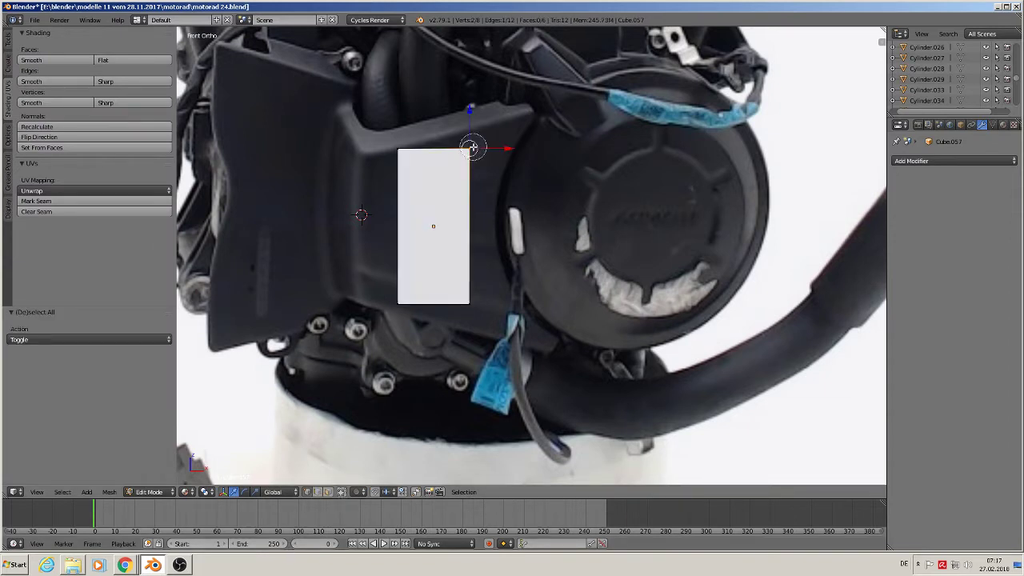
{"action": "key", "text": "g"}
{"action": "key", "text": "z"}
{"action": "left_click", "coordinate": [478, 85]}
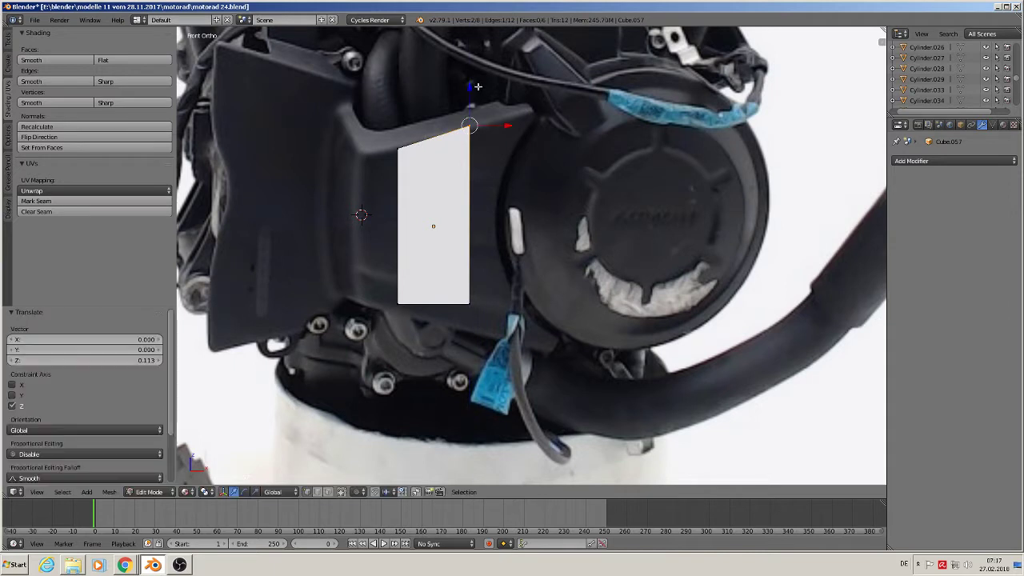
{"action": "right_click", "coordinate": [470, 303]}
{"action": "key", "text": "g"}
{"action": "key", "text": "z"}
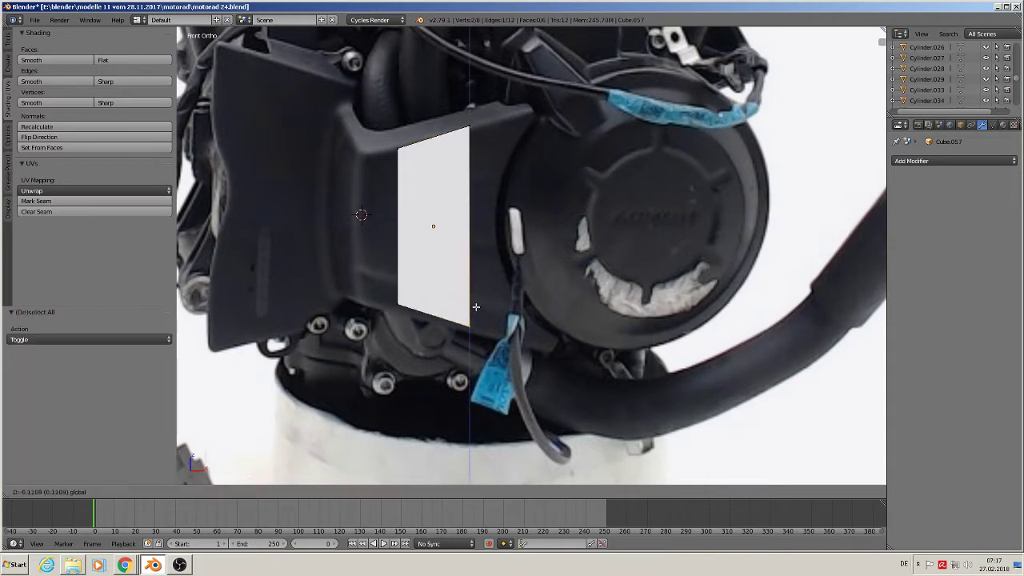
{"action": "left_click", "coordinate": [535, 112]}
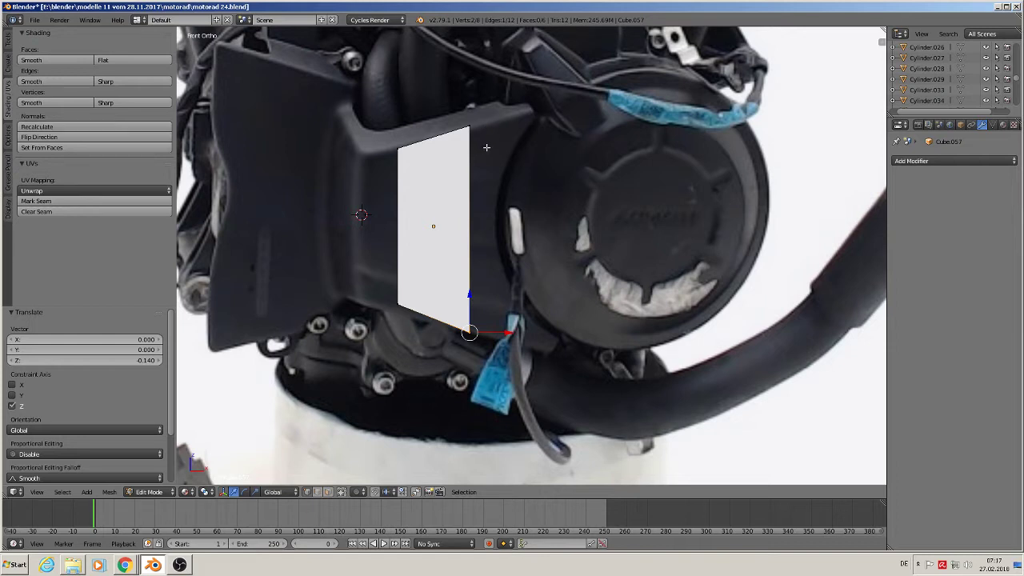
{"action": "key", "text": "e"}
{"action": "right_click", "coordinate": [491, 157]}
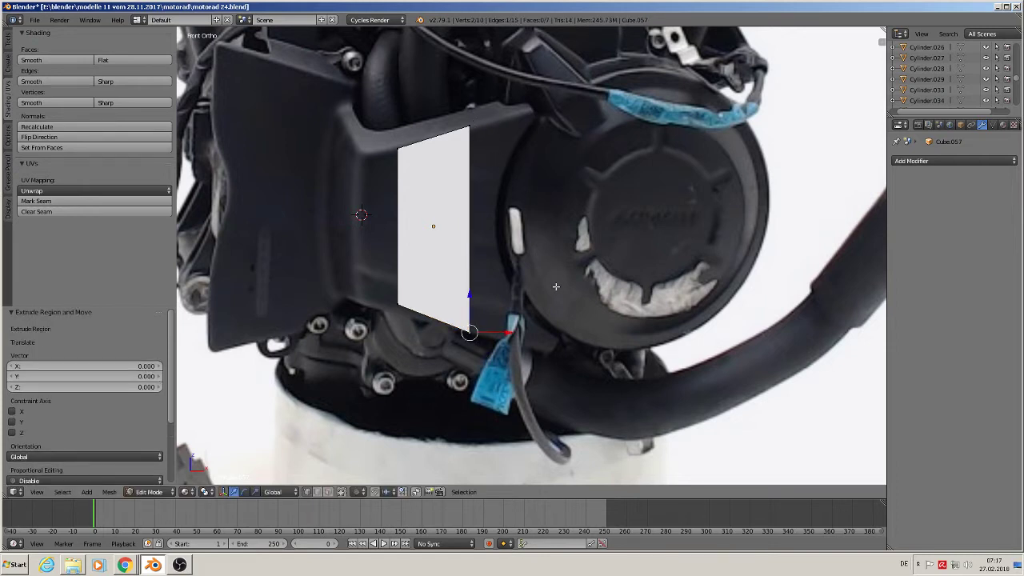
{"action": "key", "text": "ctrl+z"}
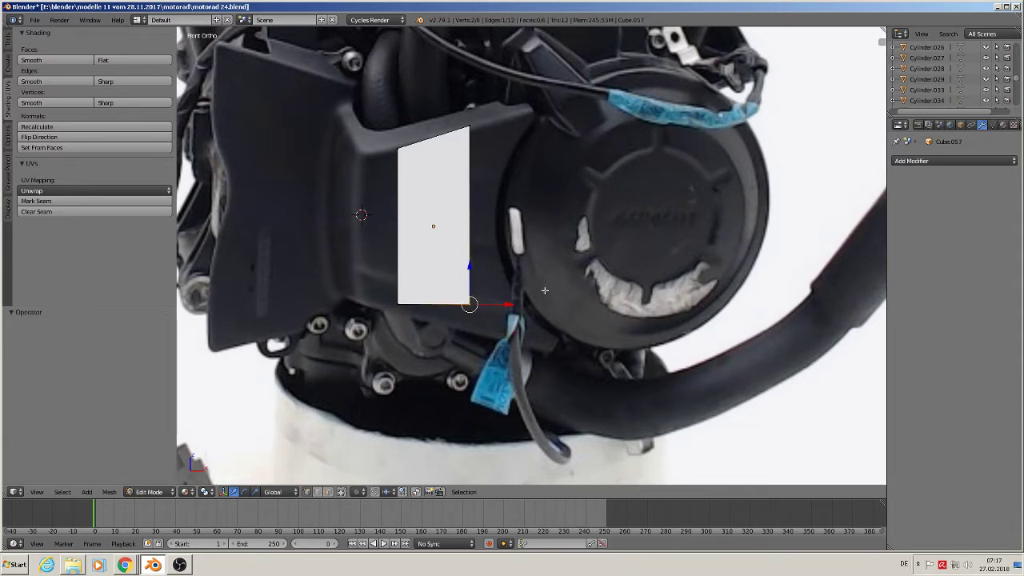
{"action": "key", "text": "ctrl+shift+z"}
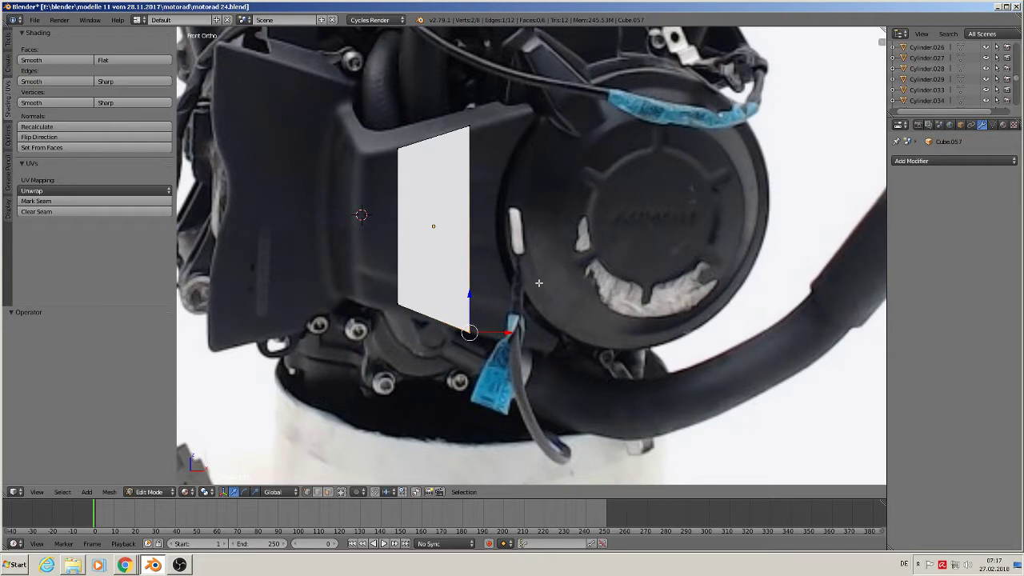
Select the block's whole side facing the round engine cover and extrude it 0.137 along X
{"action": "key", "text": "x"}
{"action": "key", "text": "c"}
{"action": "left_click", "coordinate": [462, 123]}
{"action": "right_click", "coordinate": [475, 341]}
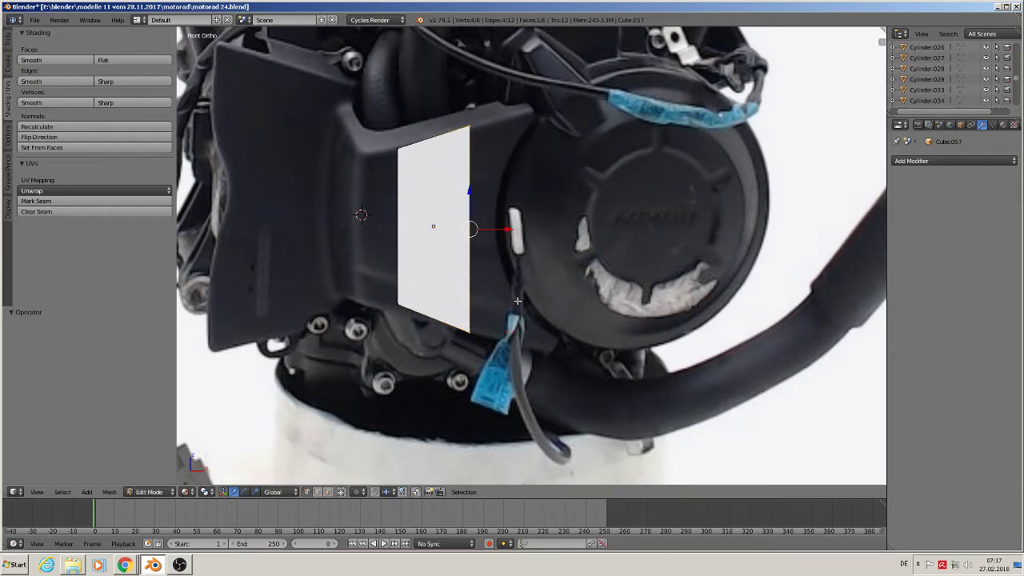
{"action": "key", "text": "e"}
{"action": "right_click", "coordinate": [518, 301]}
{"action": "left_click", "coordinate": [501, 219]}
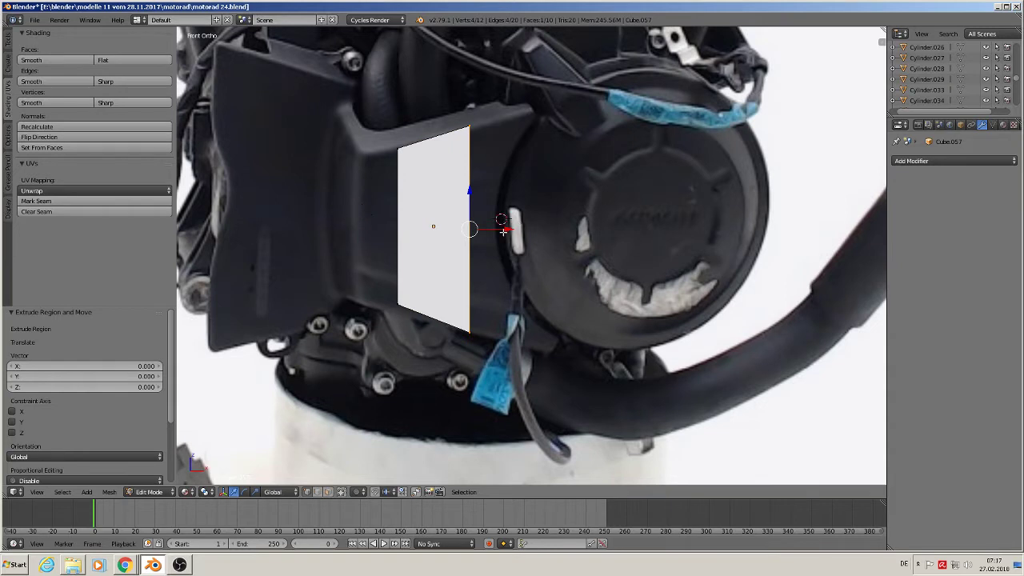
{"action": "left_click_drag", "start_coordinate": [503, 232], "coordinate": [530, 231]}
{"action": "left_click", "coordinate": [530, 231]}
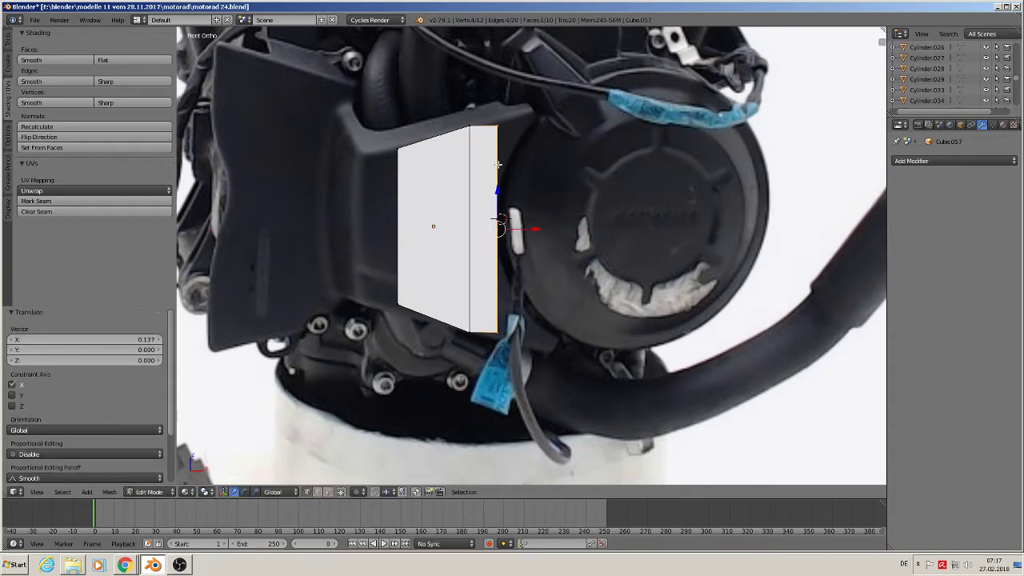
Move the extruded side's upper corner by 0.169 X, 0.077 Z and its lower corner by 0.272 X, -0.087 Z onto the cover's tips
{"action": "key", "text": "a"}
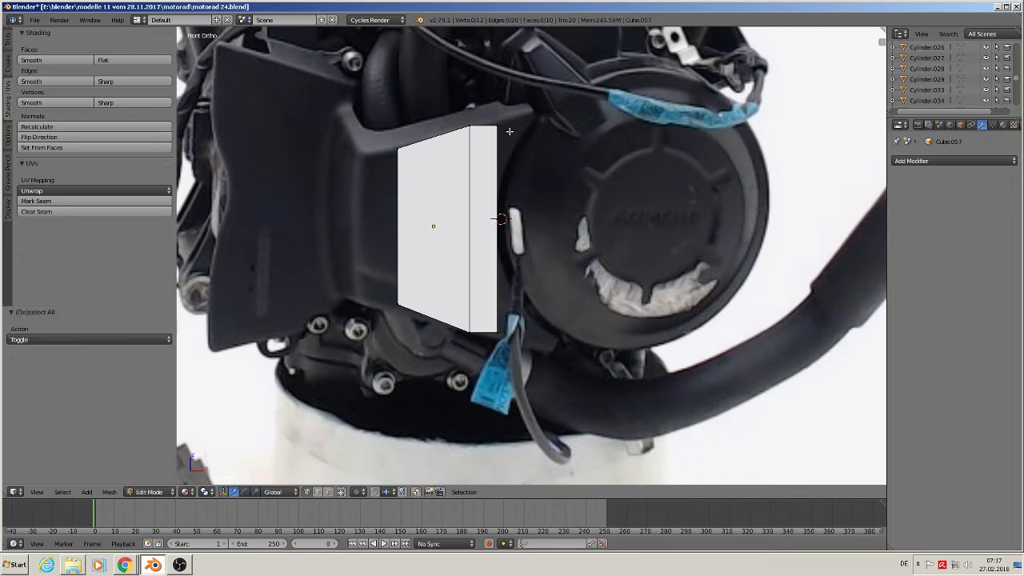
{"action": "right_click", "coordinate": [503, 120]}
{"action": "key", "text": "r"}
{"action": "left_click", "coordinate": [555, 122]}
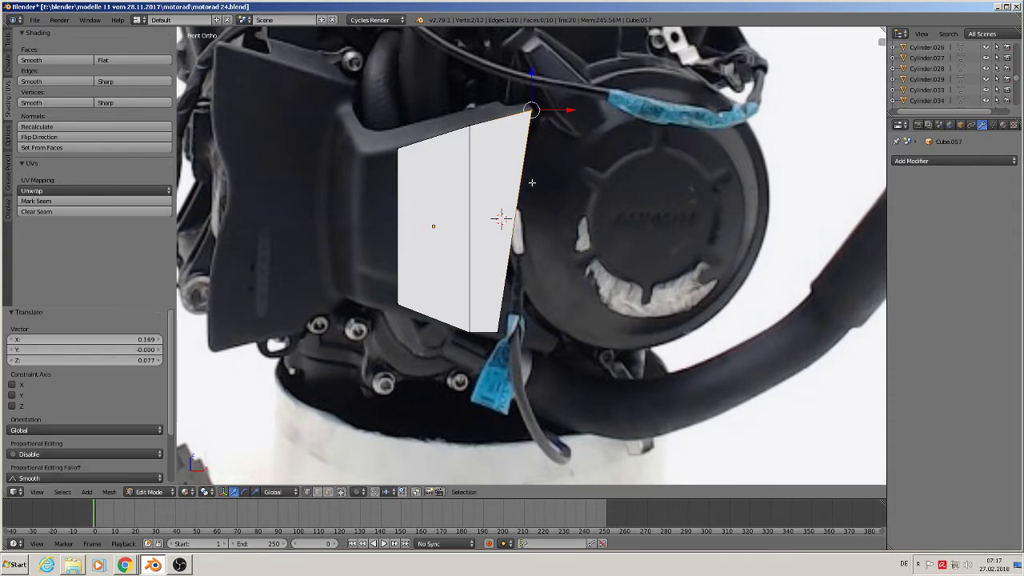
{"action": "key", "text": "a"}
{"action": "right_click", "coordinate": [504, 335]}
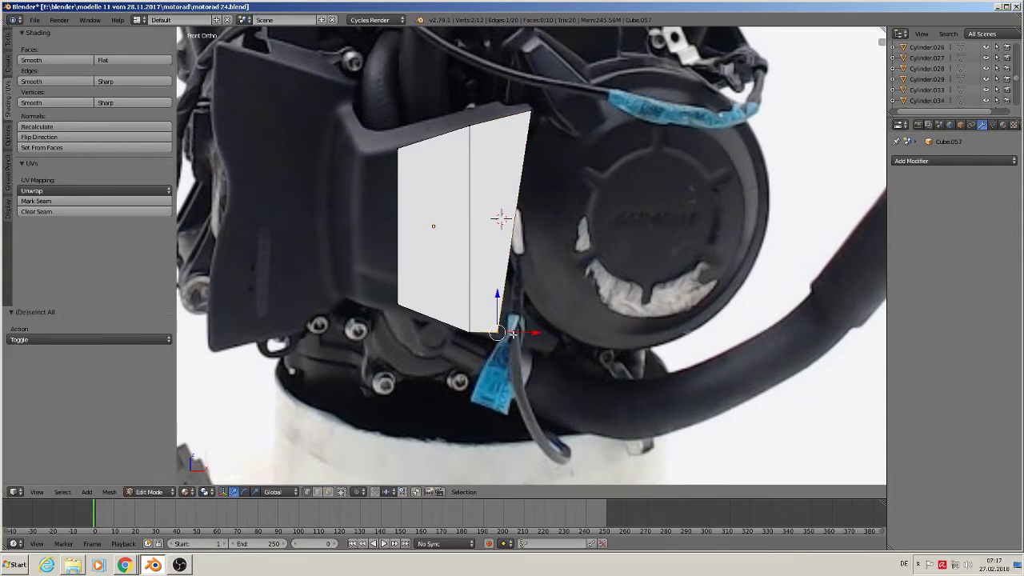
{"action": "key", "text": "g"}
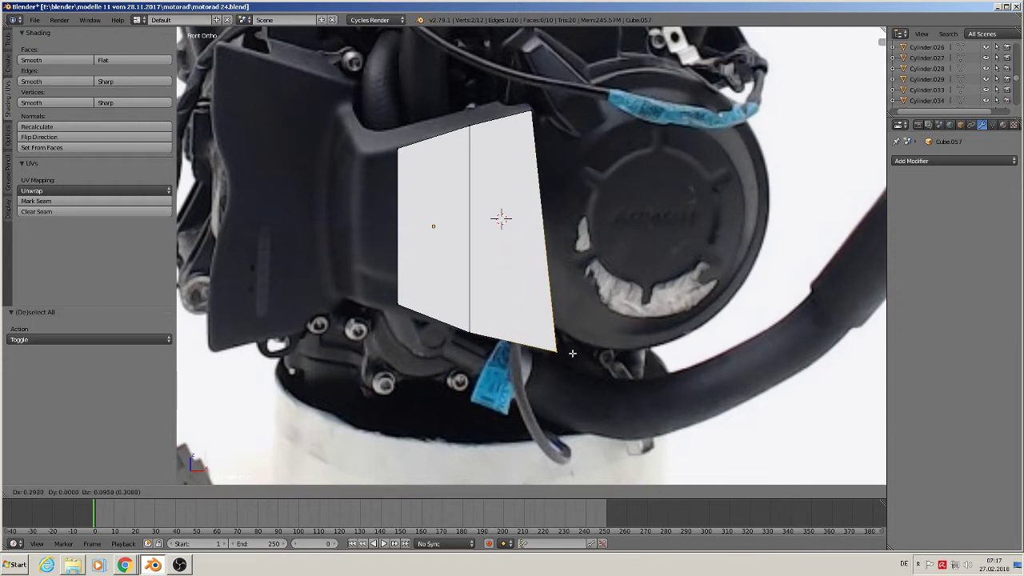
{"action": "left_click", "coordinate": [569, 352]}
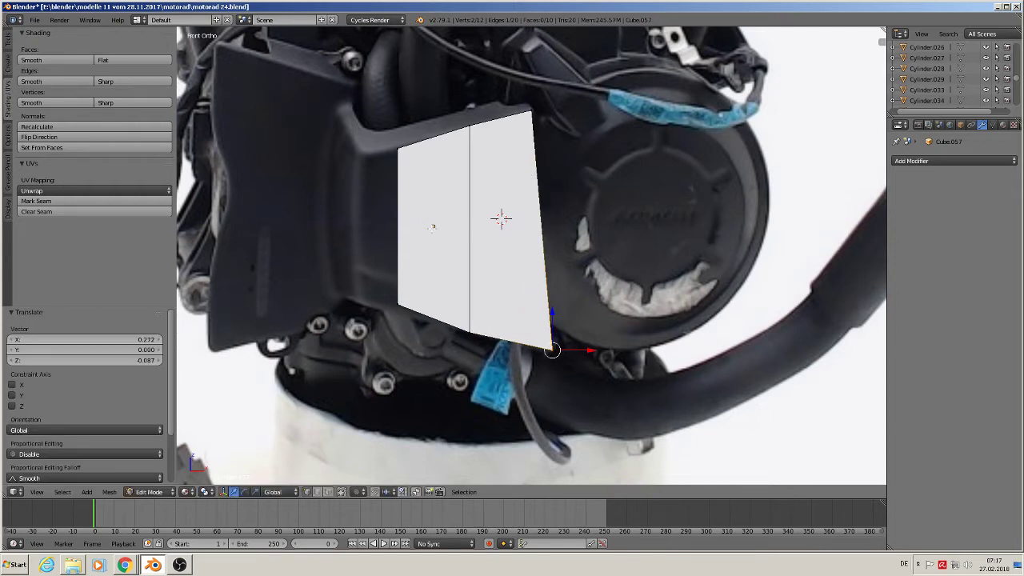
Add a horizontal loop cut across the block's middle and move its outer end -0.222 along X to follow the round cover
{"action": "key", "text": "ctrl+r"}
{"action": "left_click", "coordinate": [501, 218]}
{"action": "right_click", "coordinate": [502, 218]}
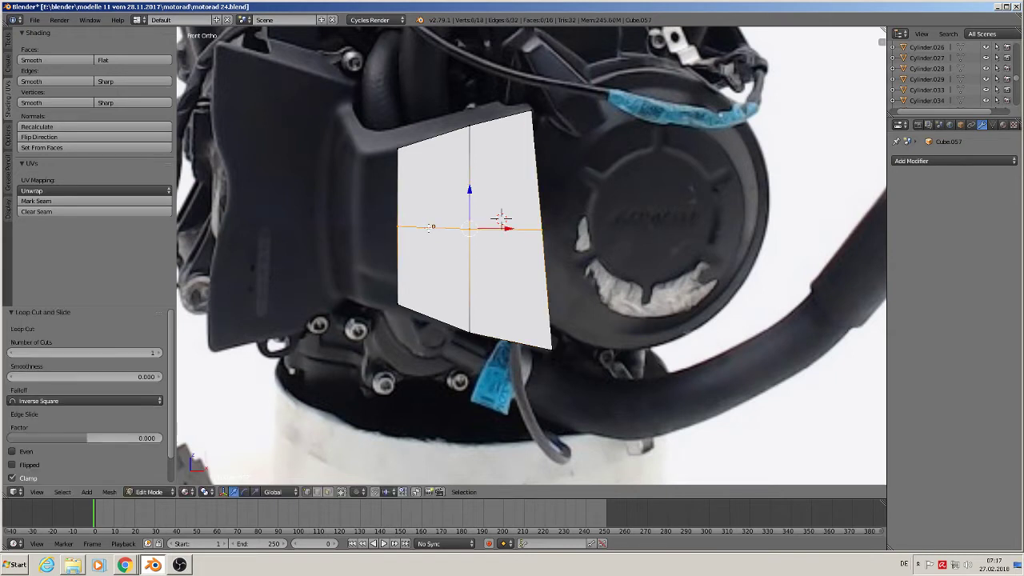
{"action": "key", "text": "a"}
{"action": "right_click", "coordinate": [544, 228]}
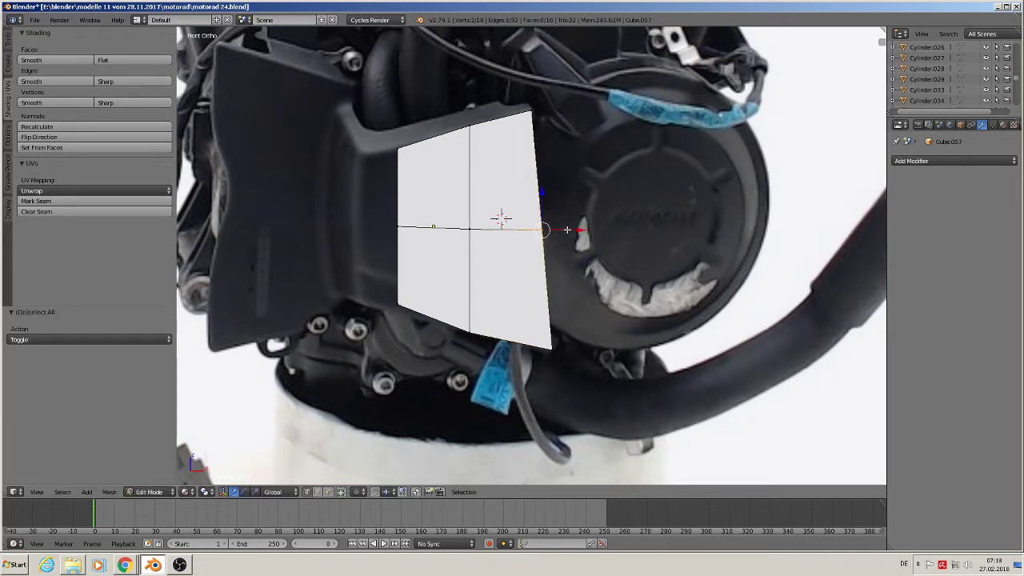
{"action": "key", "text": "g"}
{"action": "key", "text": "x"}
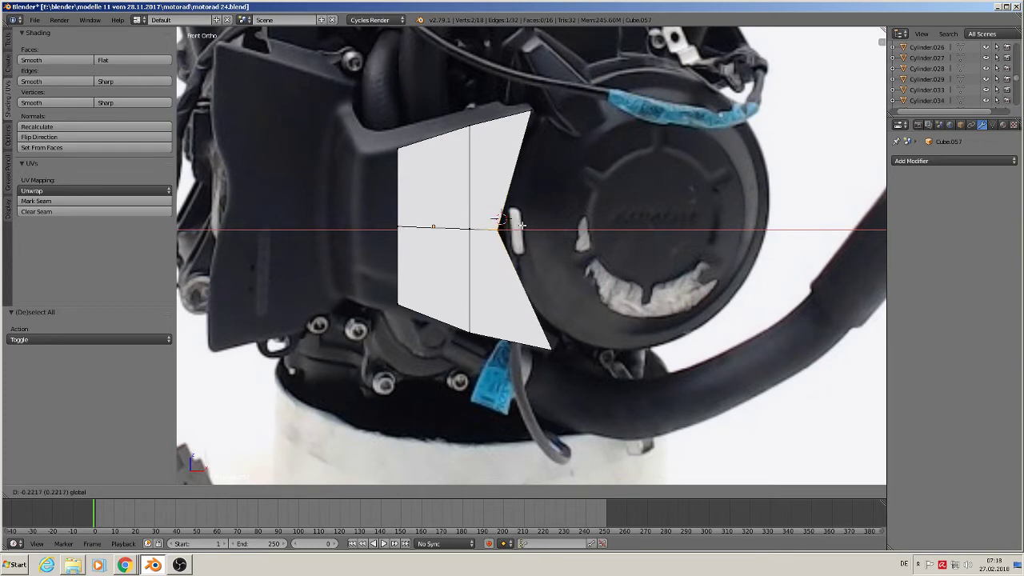
{"action": "left_click", "coordinate": [550, 225]}
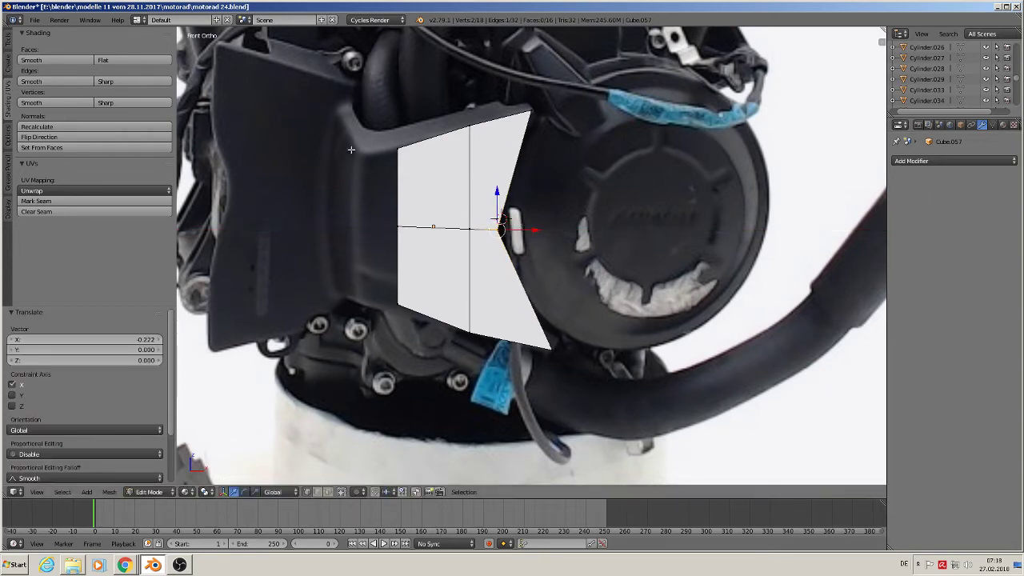
Select the block's straight side opposite the notch and extrude it -0.193 along X
{"action": "key", "text": "Tab"}
{"action": "key", "text": "Tab"}
{"action": "key", "text": "a"}
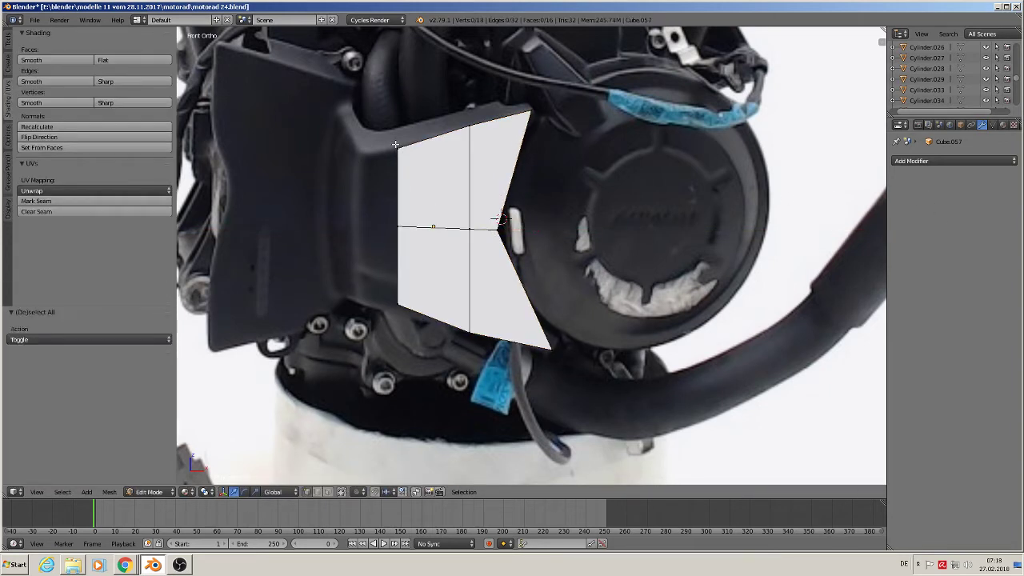
{"action": "right_click", "coordinate": [398, 145]}
{"action": "right_click", "coordinate": [398, 226], "text": "shift"}
{"action": "right_click", "coordinate": [400, 302], "text": "shift"}
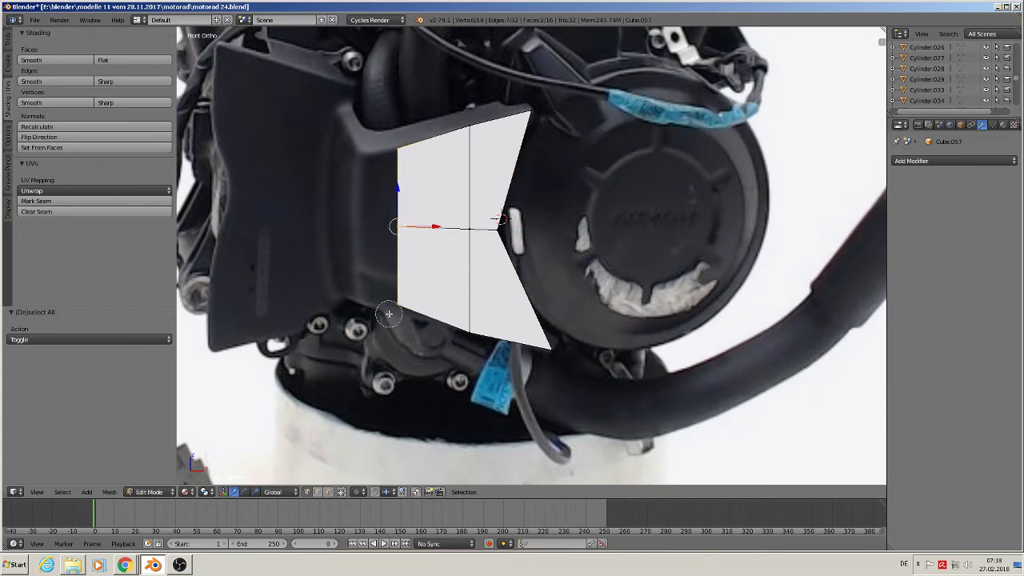
{"action": "key", "text": "e"}
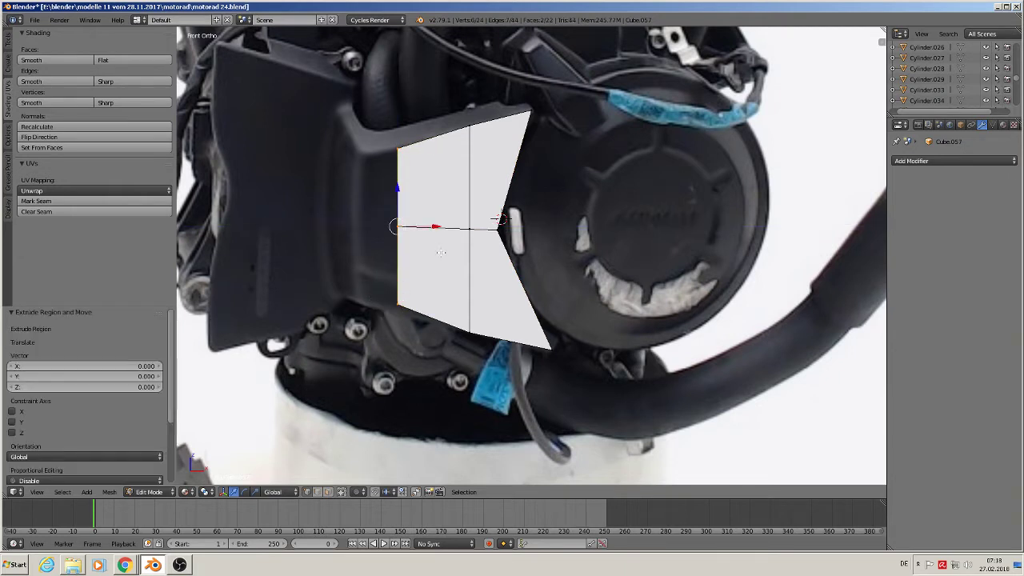
{"action": "key", "text": "x"}
{"action": "left_click", "coordinate": [403, 227]}
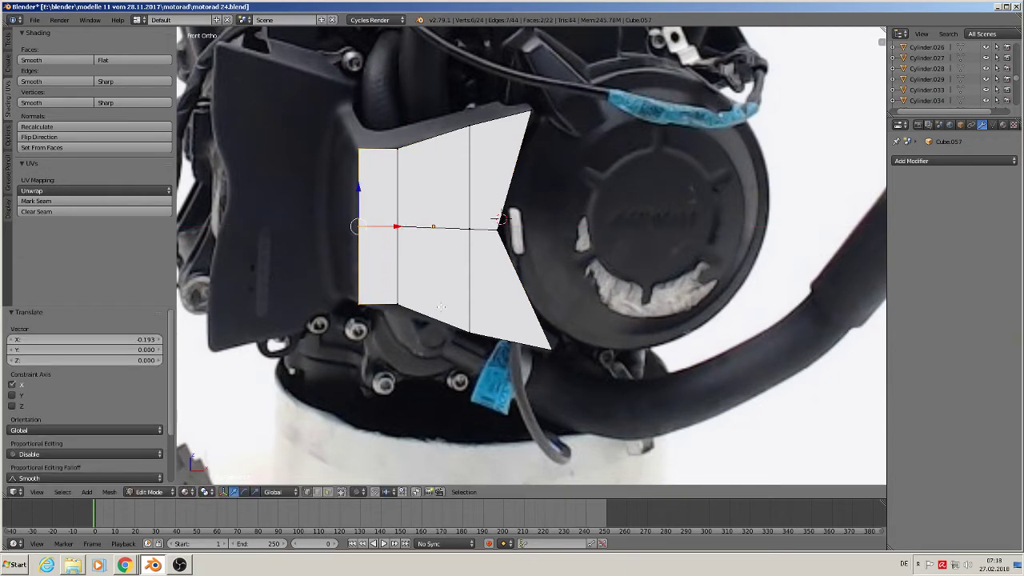
Shorten the newly extruded side along Z to follow the photo's taper, and return to Object Mode
{"action": "key", "text": "s"}
{"action": "key", "text": "z"}
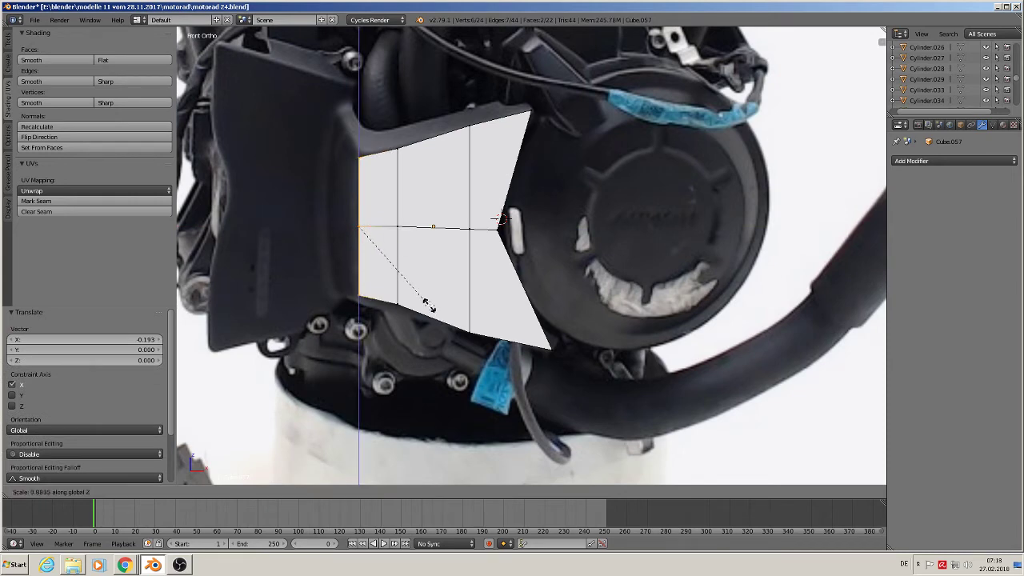
{"action": "left_click", "coordinate": [426, 300]}
{"action": "middle_click_drag", "start_coordinate": [427, 300], "coordinate": [468, 293]}
{"action": "key", "text": "Tab"}
Move the cover piece -1.337 along Y, away from the reference photo
{"action": "scroll", "coordinate": [468, 294], "scroll_direction": "down", "scroll_amount": 3}
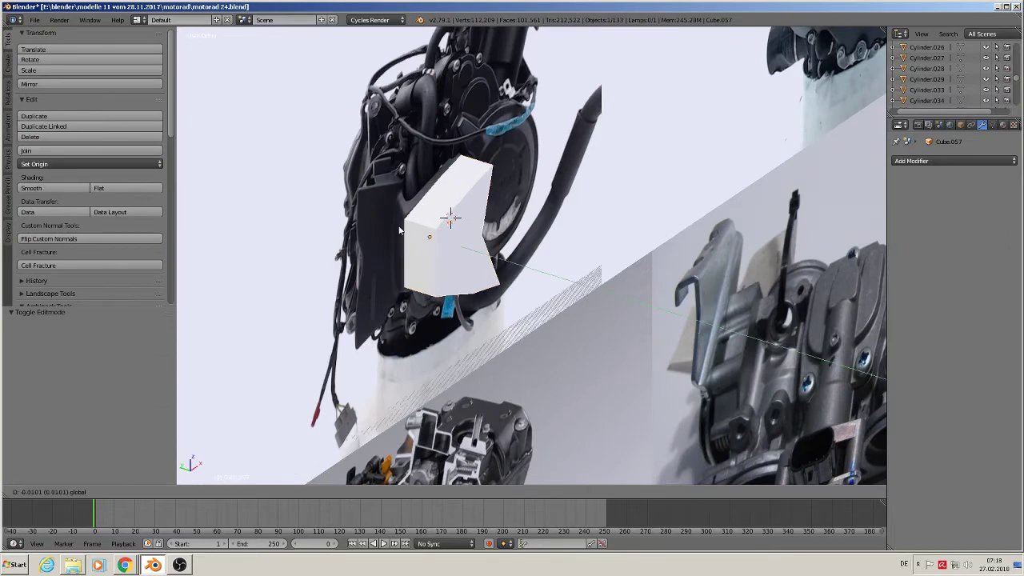
{"action": "key", "text": "g"}
{"action": "key", "text": "y"}
{"action": "left_click", "coordinate": [680, 365]}
Flatten the cover piece into a thin plate by scaling it to 0.103 along Y
{"action": "scroll", "coordinate": [680, 364], "scroll_direction": "up", "scroll_amount": 3}
{"action": "key", "text": "KP_5"}
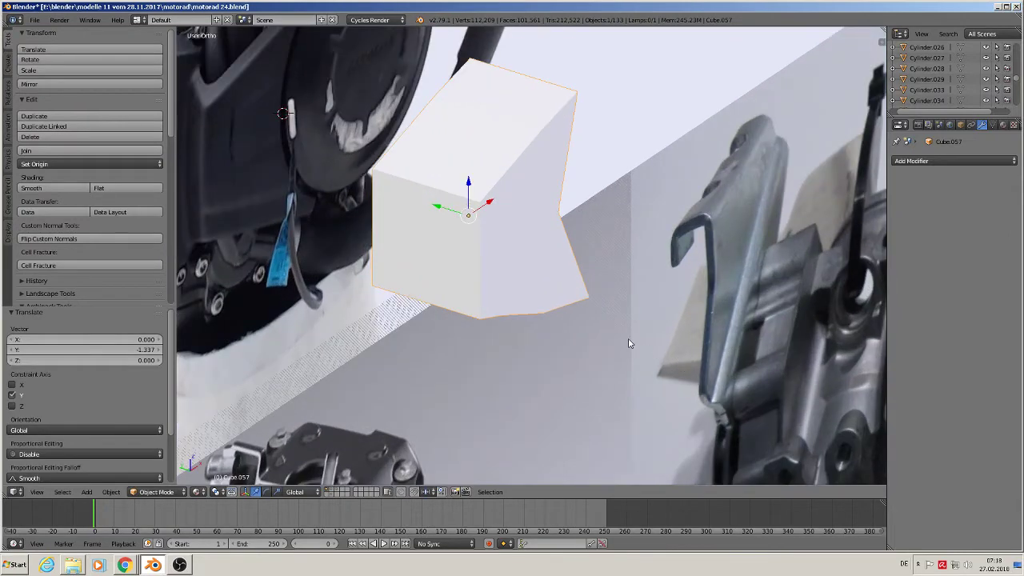
{"action": "key", "text": "s"}
{"action": "key", "text": "y"}
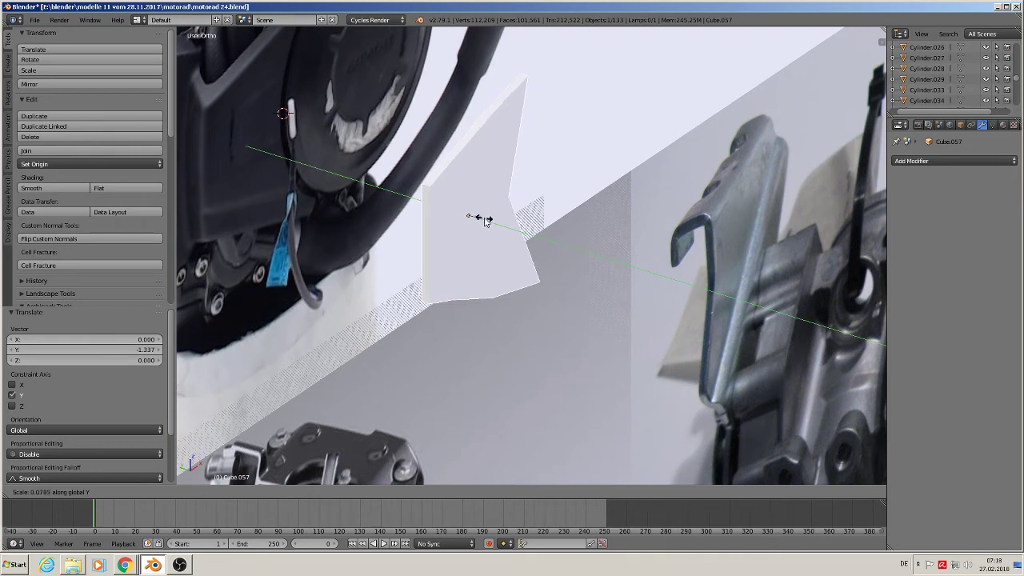
{"action": "left_click", "coordinate": [480, 220]}
{"action": "middle_click_drag", "start_coordinate": [480, 265], "coordinate": [476, 282]}
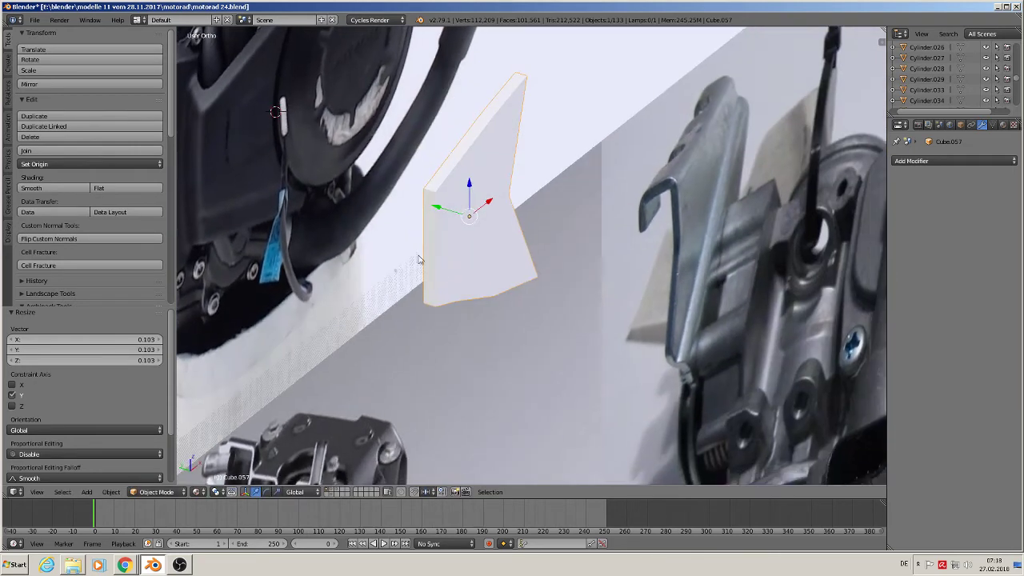
{"action": "middle_click_drag", "start_coordinate": [416, 256], "coordinate": [538, 310], "text": "shift"}
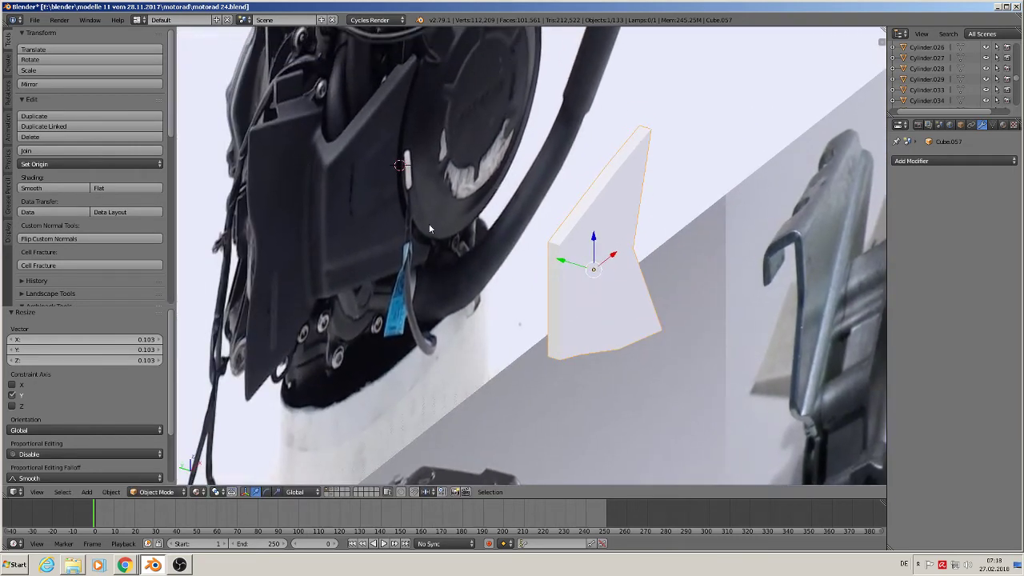
{"action": "scroll", "coordinate": [665, 322], "scroll_direction": "up", "scroll_amount": 2}
Add a vertical loop cut close to the plate's straight side, sliding it by a factor of -0.528
{"action": "middle_click_drag", "start_coordinate": [651, 300], "coordinate": [490, 227]}
{"action": "key", "text": "Tab"}
{"action": "scroll", "coordinate": [552, 278], "scroll_direction": "up", "scroll_amount": 2}
{"action": "key", "text": "ctrl+r"}
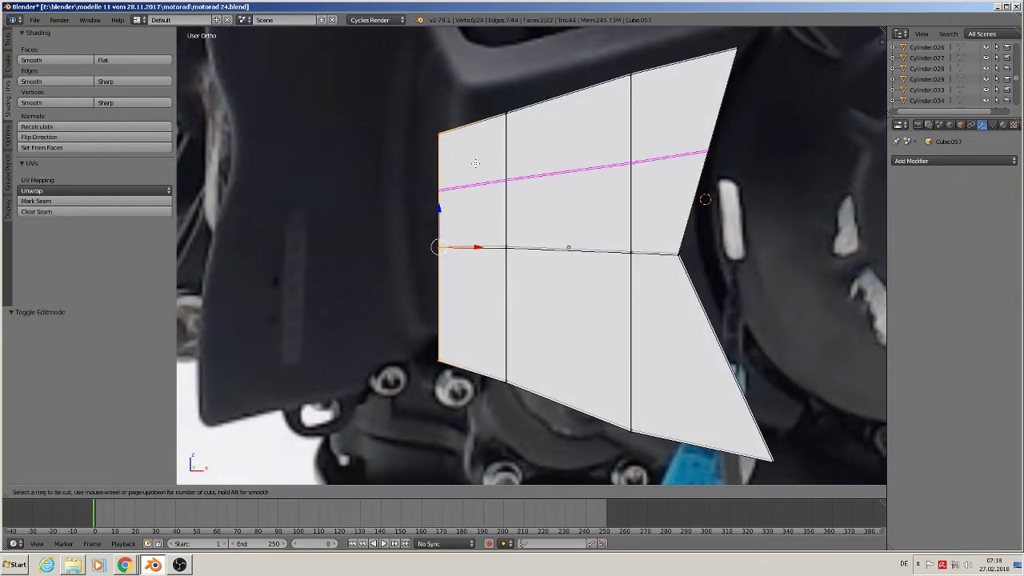
{"action": "left_click", "coordinate": [469, 136]}
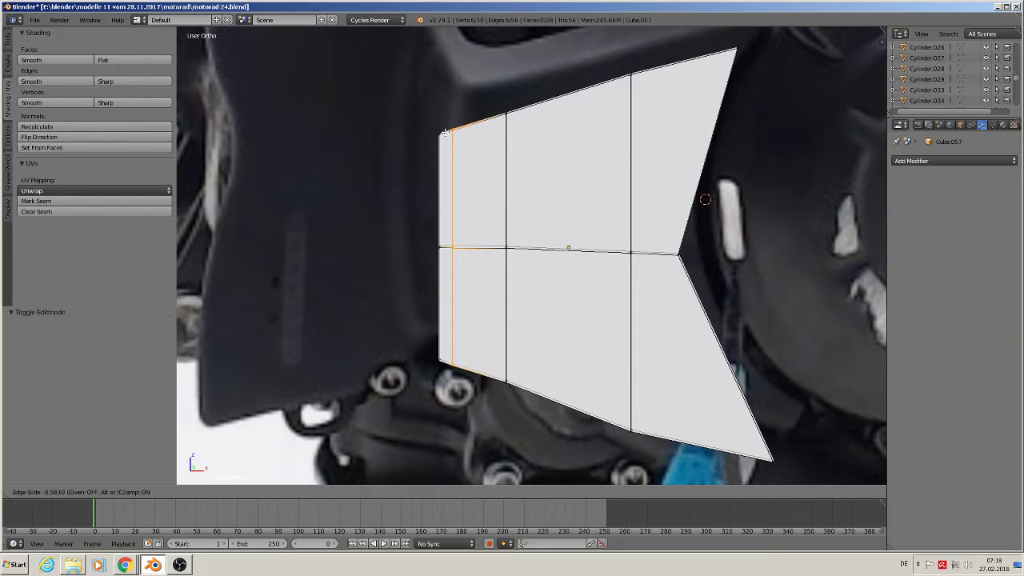
{"action": "left_click", "coordinate": [445, 132]}
{"action": "middle_click_drag", "start_coordinate": [444, 132], "coordinate": [705, 223]}
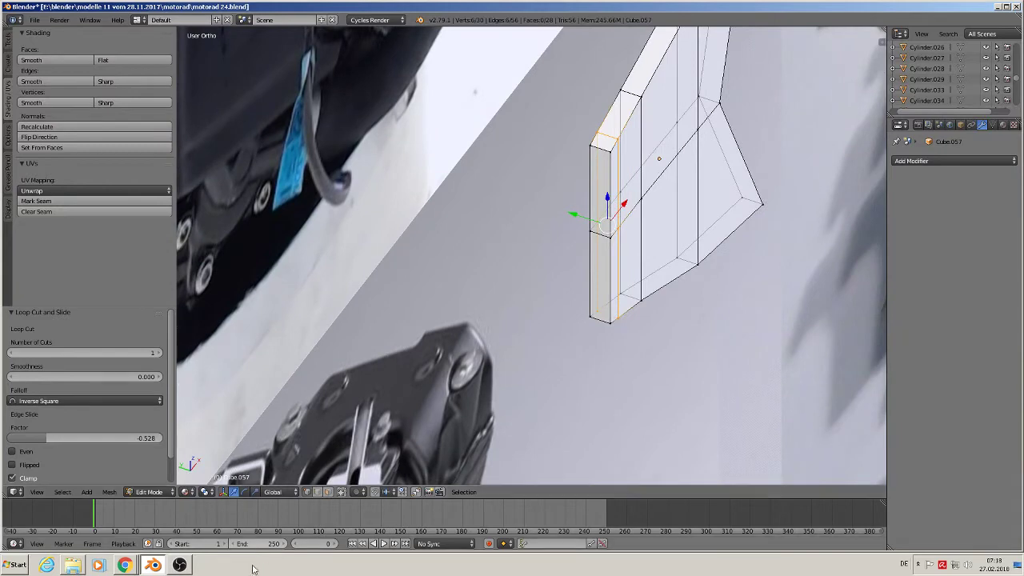
Select the two narrow strip faces along the straight side that face the reference photo and extrude them 0.193 along Y
{"action": "left_click", "coordinate": [329, 492]}
{"action": "right_click", "coordinate": [598, 190]}
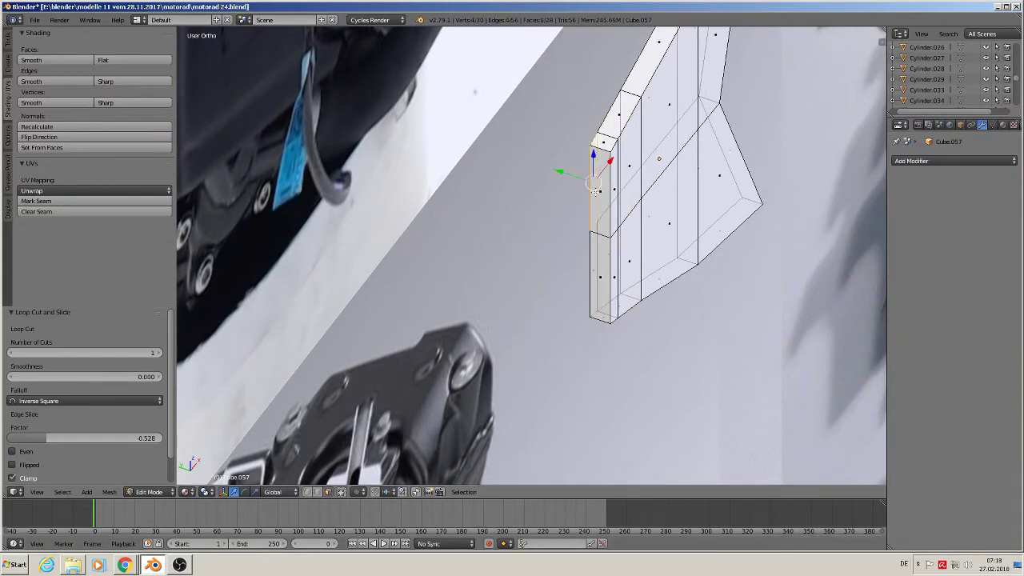
{"action": "right_click", "coordinate": [595, 272], "text": "shift"}
{"action": "mouse_move", "coordinate": [632, 318]}
{"action": "middle_mouse_down"}
{"action": "mouse_move", "coordinate": [690, 336]}
{"action": "mouse_move", "coordinate": [701, 325]}
{"action": "mouse_move", "coordinate": [624, 313]}
{"action": "middle_mouse_up"}
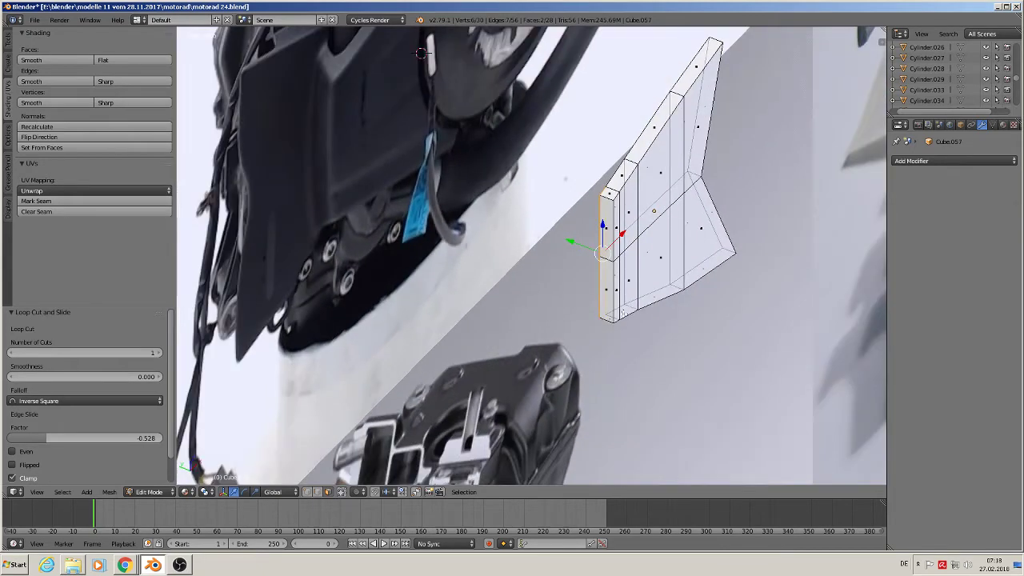
{"action": "key", "text": "e"}
{"action": "key", "text": "Escape"}
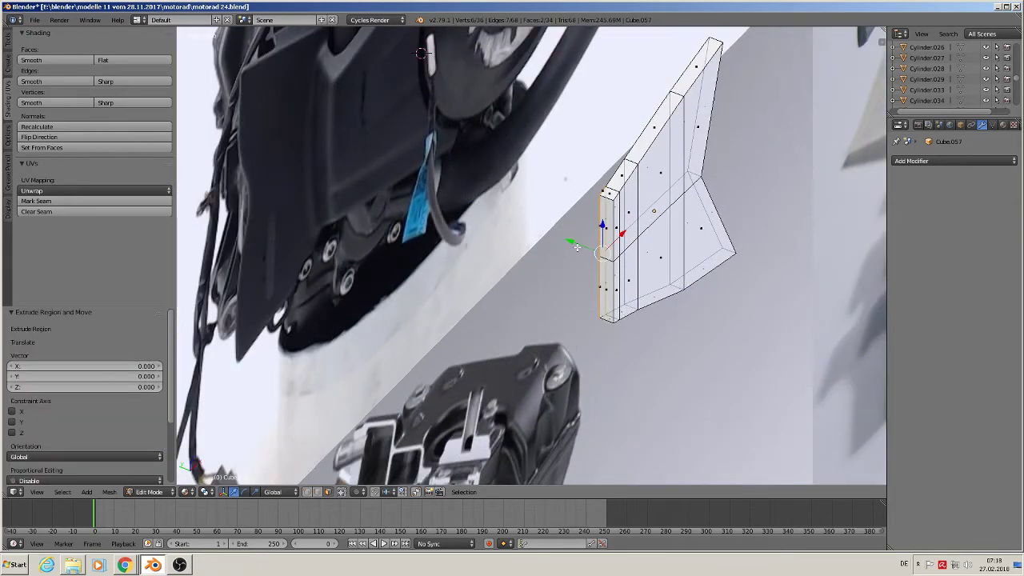
{"action": "left_click_drag", "start_coordinate": [576, 248], "coordinate": [537, 230]}
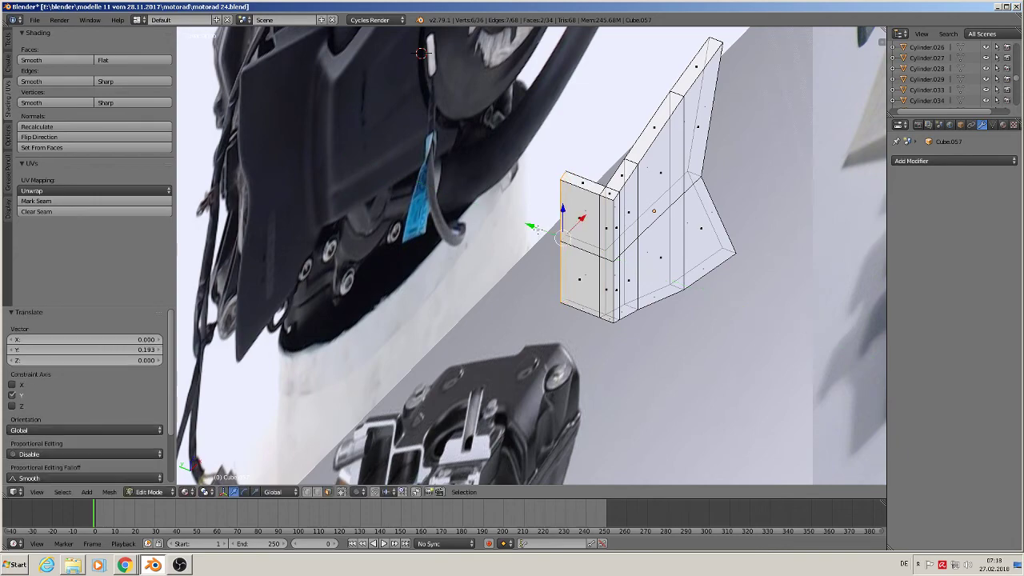
{"action": "middle_click_drag", "start_coordinate": [536, 230], "coordinate": [474, 153]}
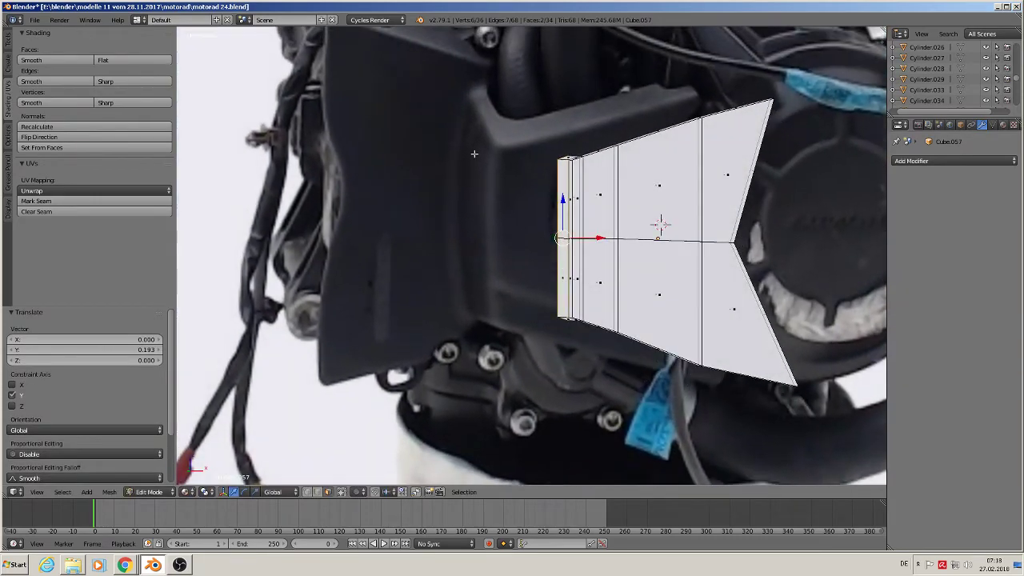
Add a vertical loop cut near the extruded flange's free end with a slide factor of -0.552, and switch to face selection
{"action": "middle_click_drag", "start_coordinate": [678, 281], "coordinate": [453, 159]}
{"action": "middle_click_drag", "start_coordinate": [740, 322], "coordinate": [760, 332]}
{"action": "scroll", "coordinate": [675, 252], "scroll_direction": "up", "scroll_amount": 2}
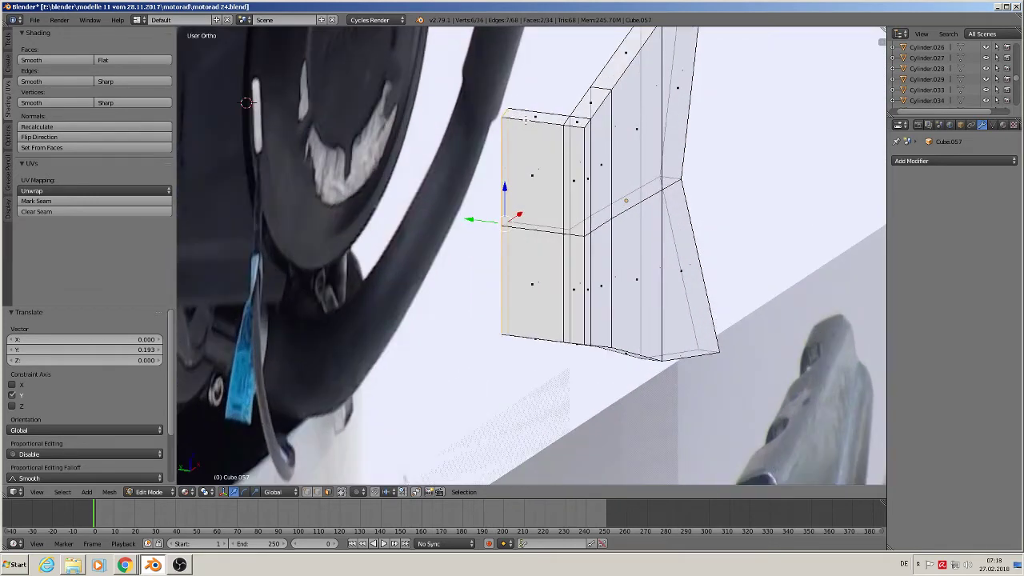
{"action": "key", "text": "w"}
{"action": "key", "text": "ctrl+r"}
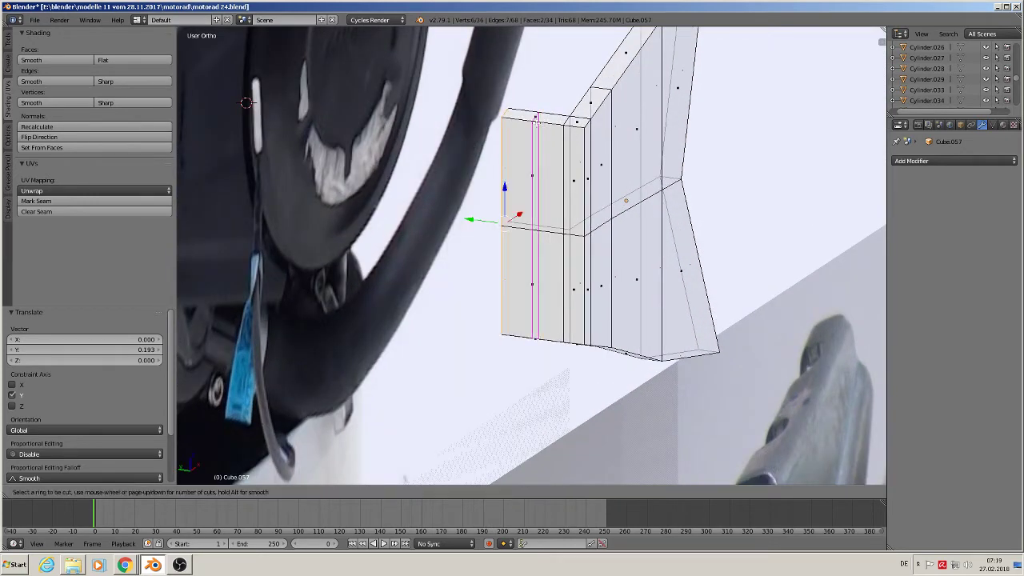
{"action": "left_click", "coordinate": [520, 120]}
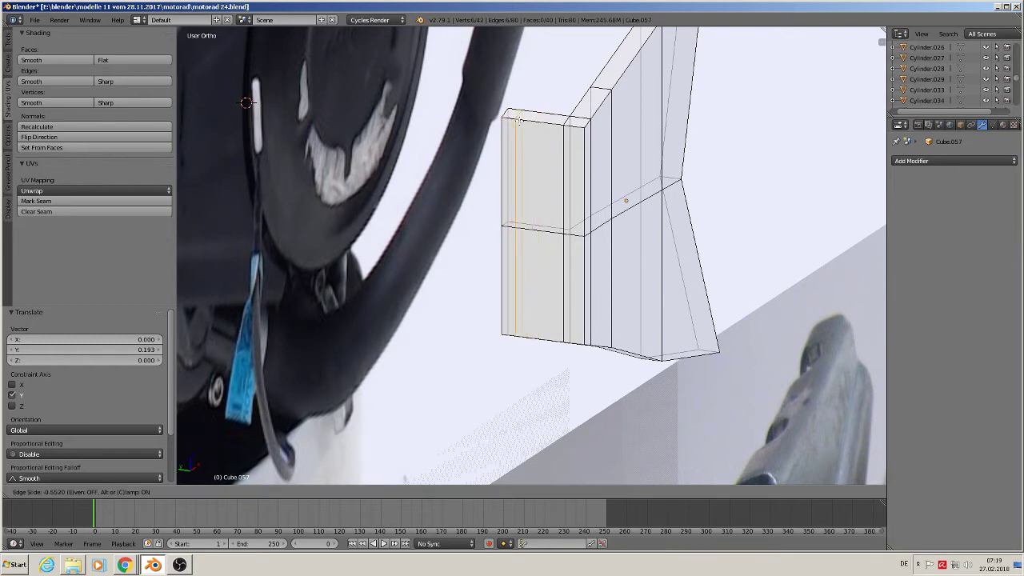
{"action": "left_click", "coordinate": [517, 120]}
{"action": "left_click", "coordinate": [327, 495]}
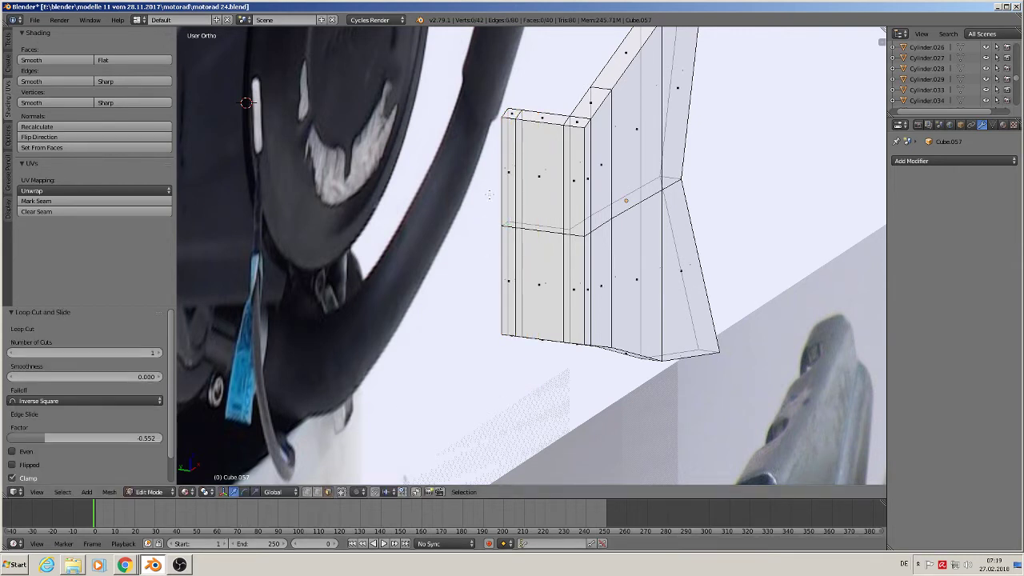
Extrude the two narrow end faces of the plate about -0.13 along X and scale the new end by about 1.5
{"action": "right_click", "coordinate": [516, 168]}
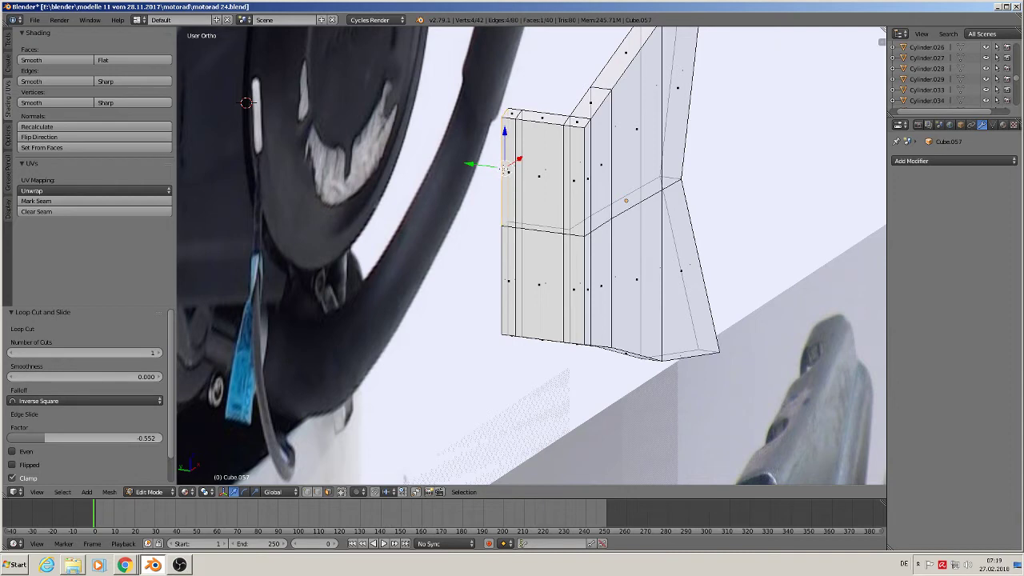
{"action": "right_click", "coordinate": [509, 172]}
{"action": "right_click", "coordinate": [508, 279], "text": "shift"}
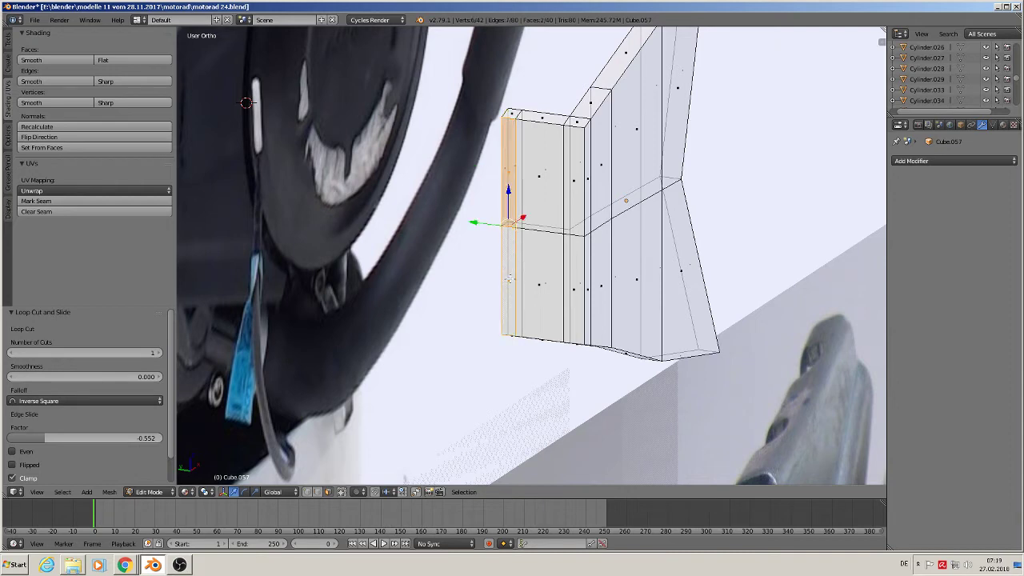
{"action": "key", "text": "KP_1"}
{"action": "scroll", "coordinate": [462, 298], "scroll_direction": "down", "scroll_amount": 4}
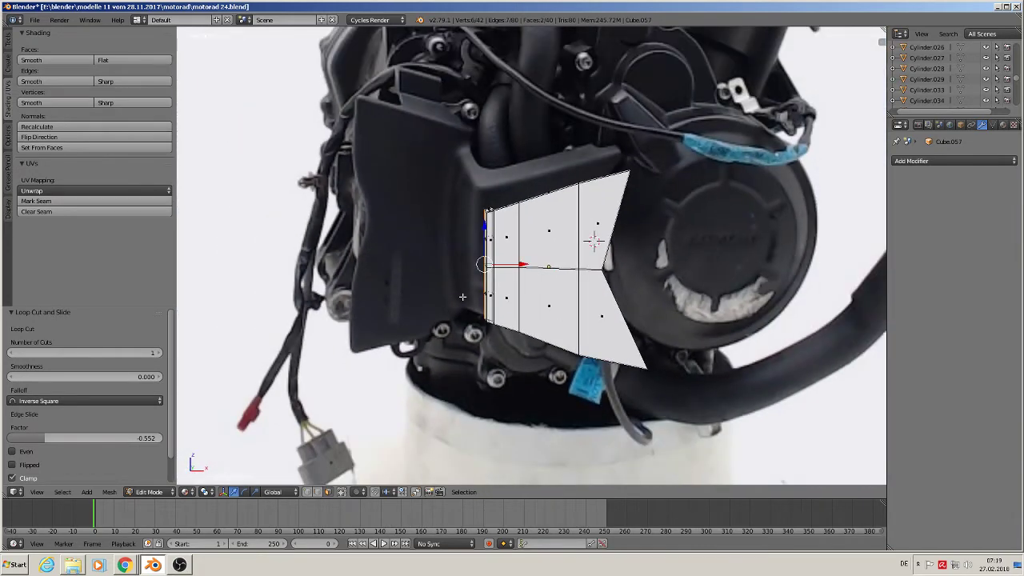
{"action": "key", "text": "KP_1"}
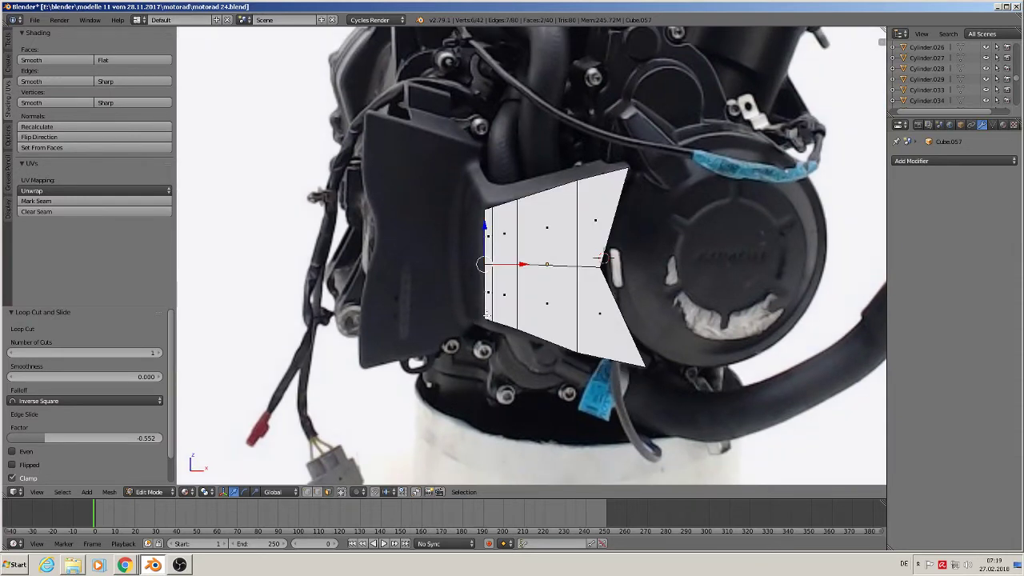
{"action": "key", "text": "e"}
{"action": "key", "text": "Escape"}
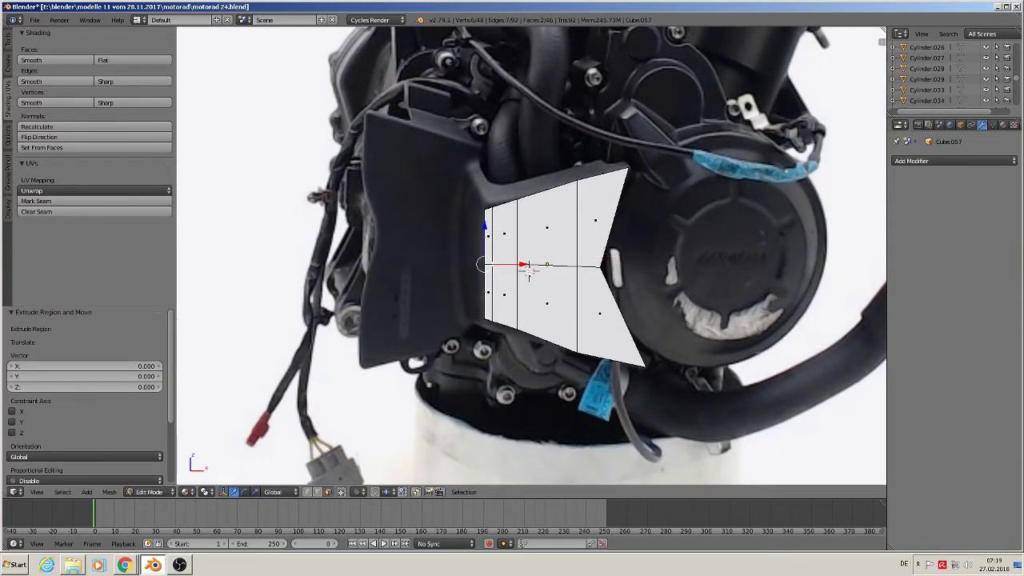
{"action": "key", "text": "g"}
{"action": "key", "text": "x"}
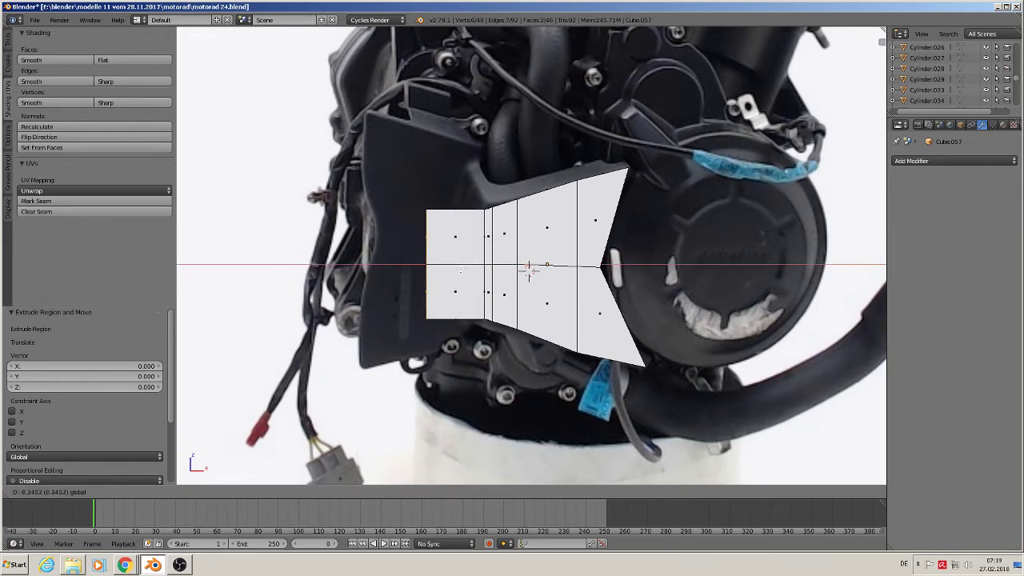
{"action": "left_click", "coordinate": [502, 301]}
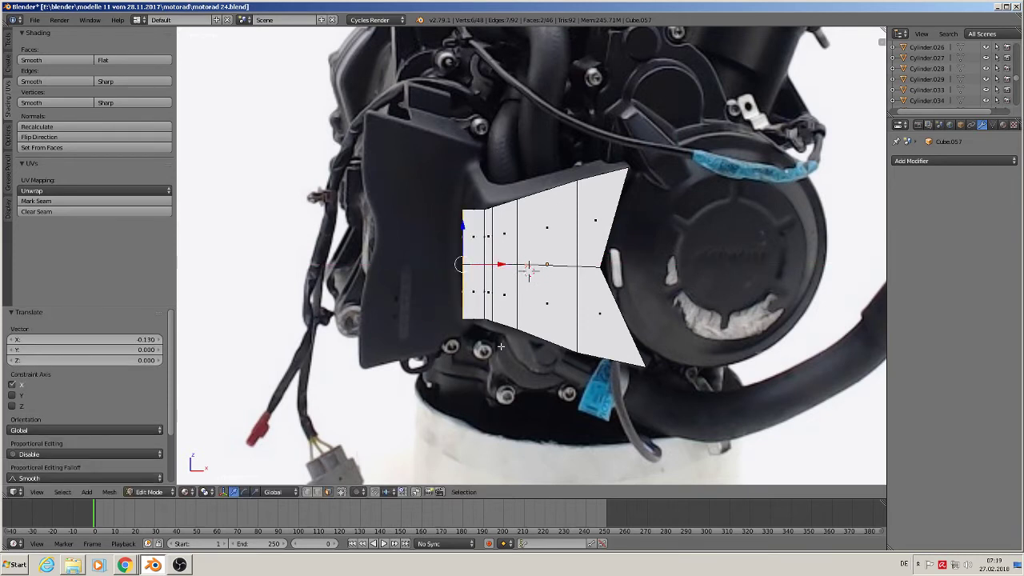
{"action": "key", "text": "s"}
{"action": "left_click", "coordinate": [507, 393]}
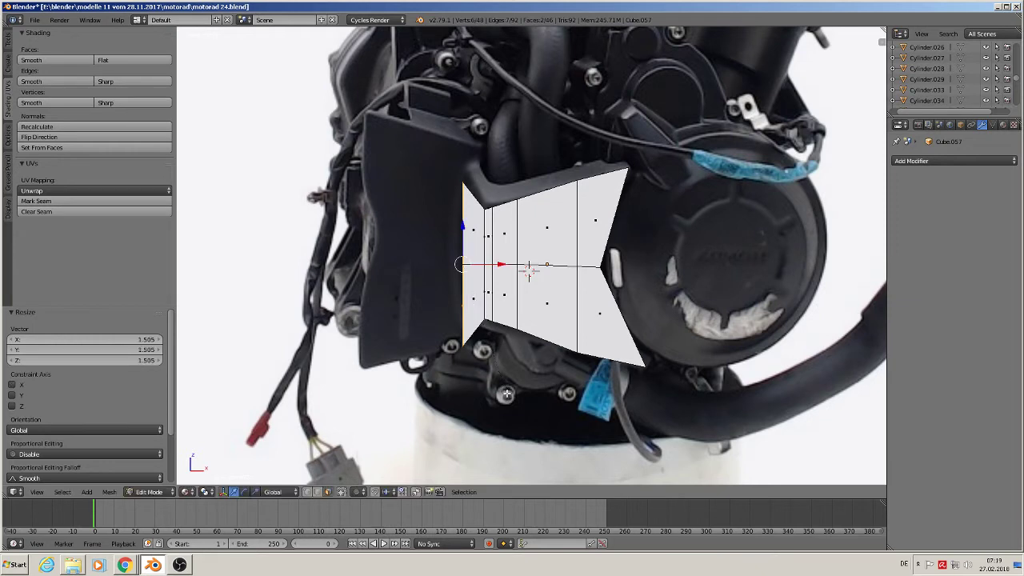
Extrude the scaled end faces again by about -0.49 along X to cover the wide part of the engine cover
{"action": "key", "text": "e"}
{"action": "right_click", "coordinate": [510, 352]}
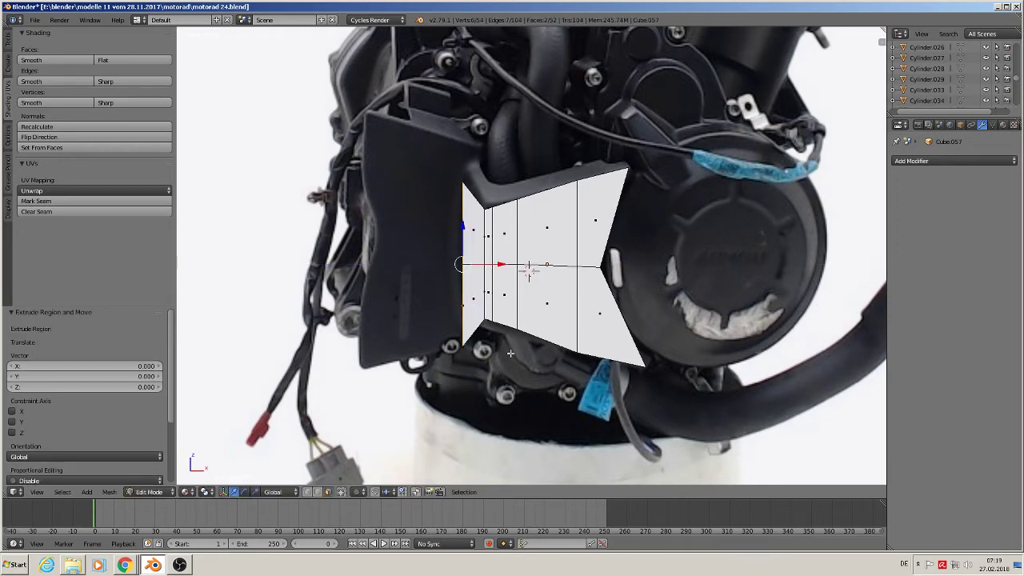
{"action": "key", "text": "g"}
{"action": "key", "text": "x"}
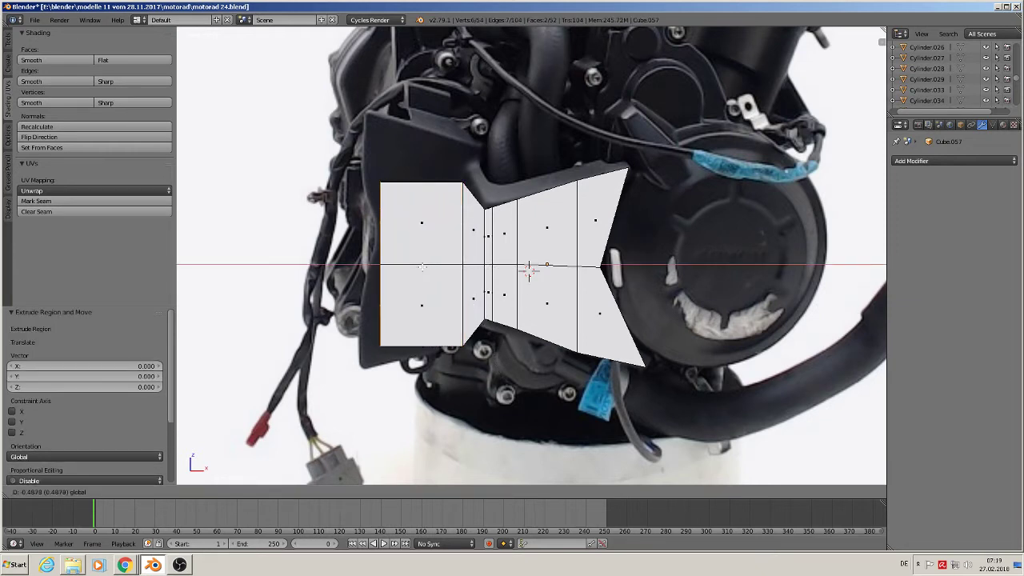
{"action": "left_click", "coordinate": [422, 266]}
{"action": "key", "text": "a"}
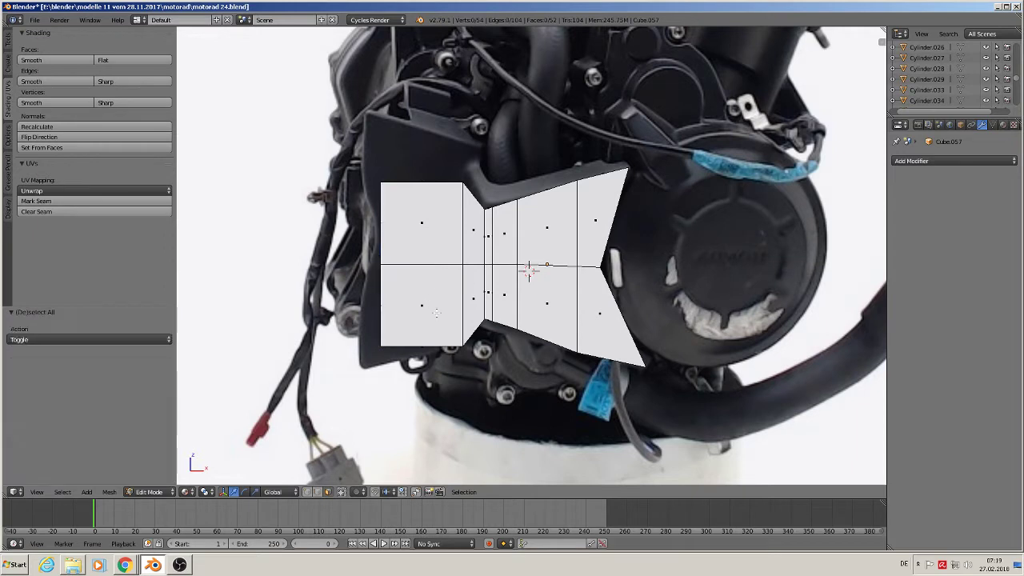
Switch to vertex selection and raise the upper vertices on the new section's inner edge slightly along Z
{"action": "left_click", "coordinate": [309, 492]}
{"action": "key", "text": "a"}
{"action": "key", "text": "a"}
{"action": "key", "text": "c"}
{"action": "left_click", "coordinate": [465, 177]}
{"action": "left_click_drag", "start_coordinate": [466, 160], "coordinate": [469, 151]}
Raise the upper corner vertices of the new section's outer edge by about 0.25 along Z
{"action": "key", "text": "a"}
{"action": "key", "text": "c"}
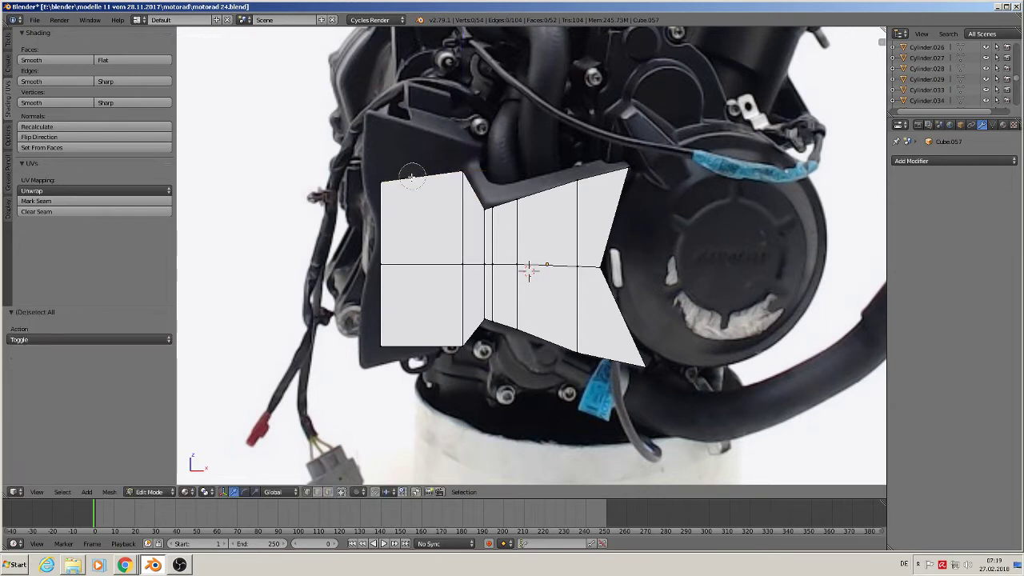
{"action": "left_click", "coordinate": [387, 180]}
{"action": "right_click", "coordinate": [387, 180]}
{"action": "left_click_drag", "start_coordinate": [380, 154], "coordinate": [384, 114]}
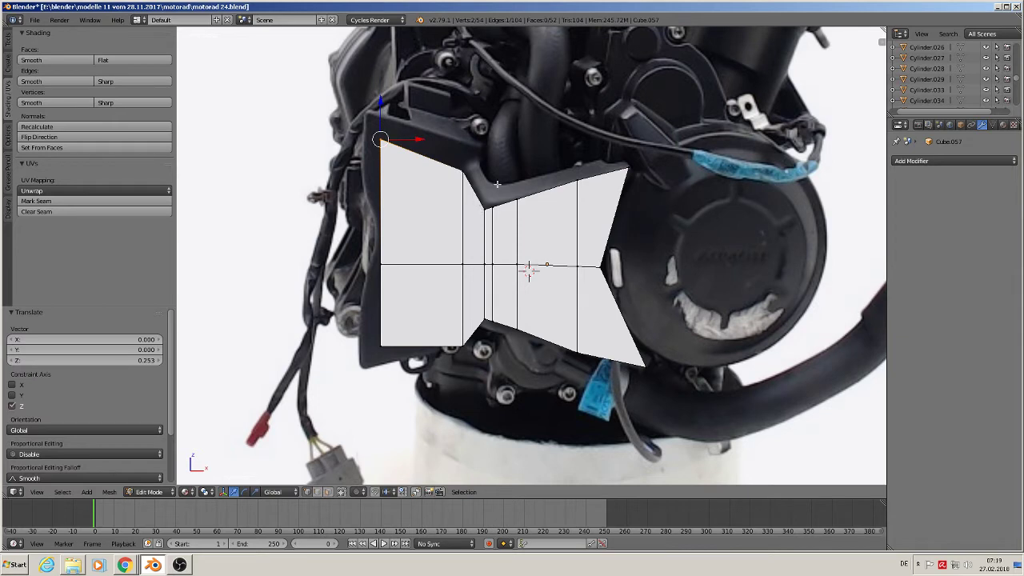
Lower the new section's bottom vertices along Z, the inner ones slightly and the outer corner by about 0.18
{"action": "key", "text": "a"}
{"action": "key", "text": "c"}
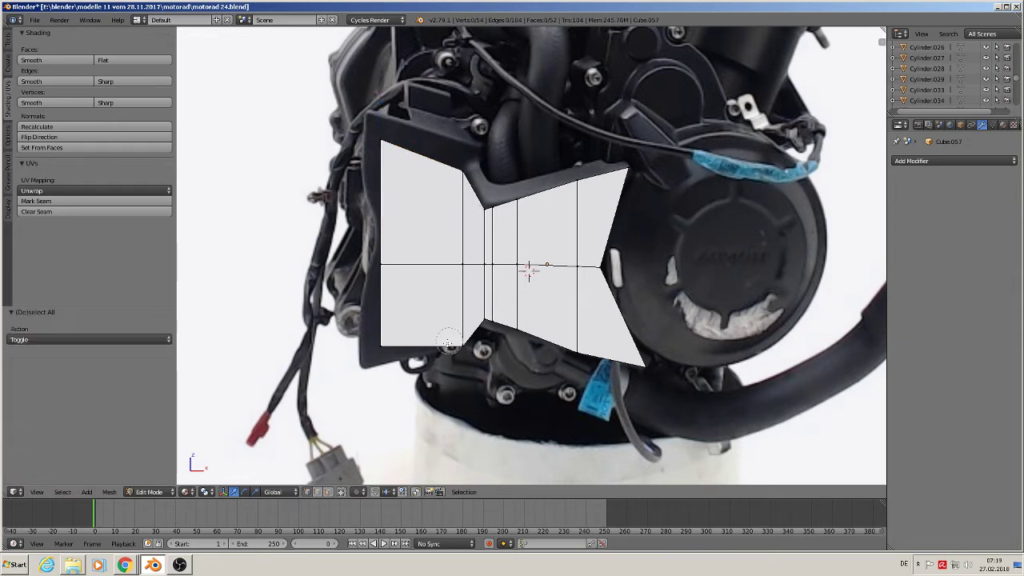
{"action": "left_click", "coordinate": [460, 345]}
{"action": "middle_click", "coordinate": [462, 345]}
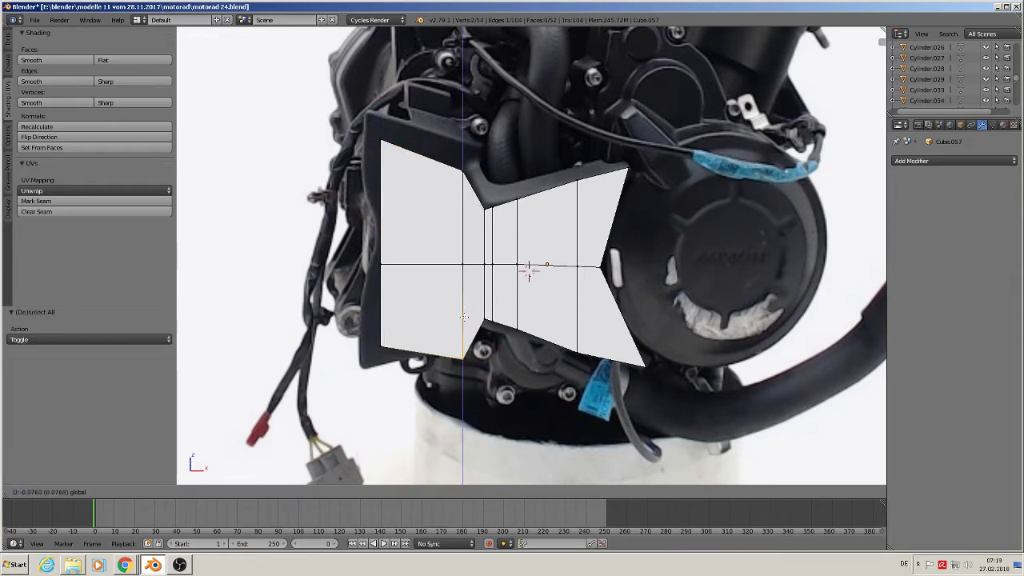
{"action": "left_click", "coordinate": [387, 350]}
{"action": "left_click_drag", "start_coordinate": [383, 312], "coordinate": [388, 342]}
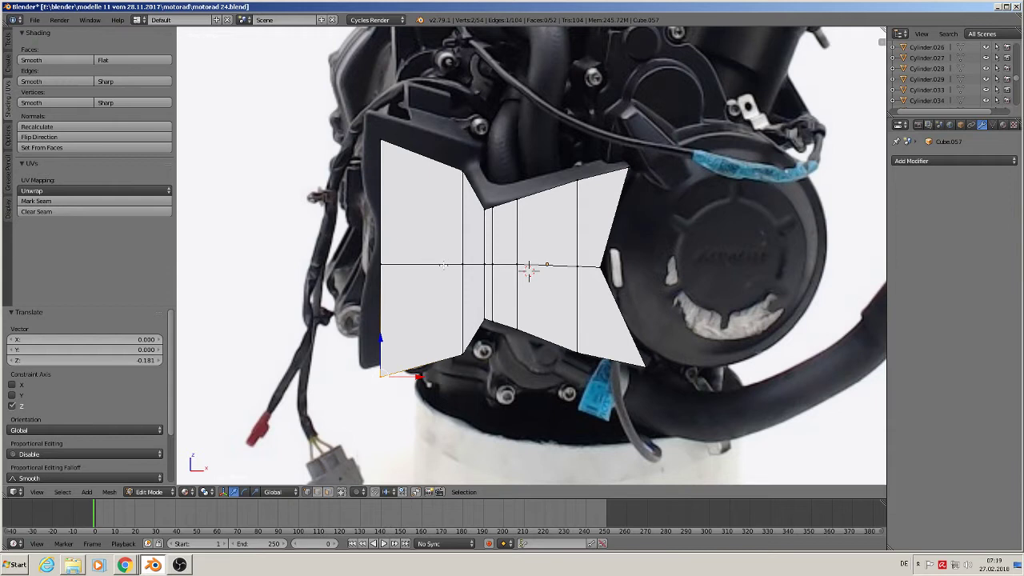
Move the middle vertices of the new section's outer edge inward by about 0.16 along X
{"action": "key", "text": "a"}
{"action": "right_click", "coordinate": [387, 264]}
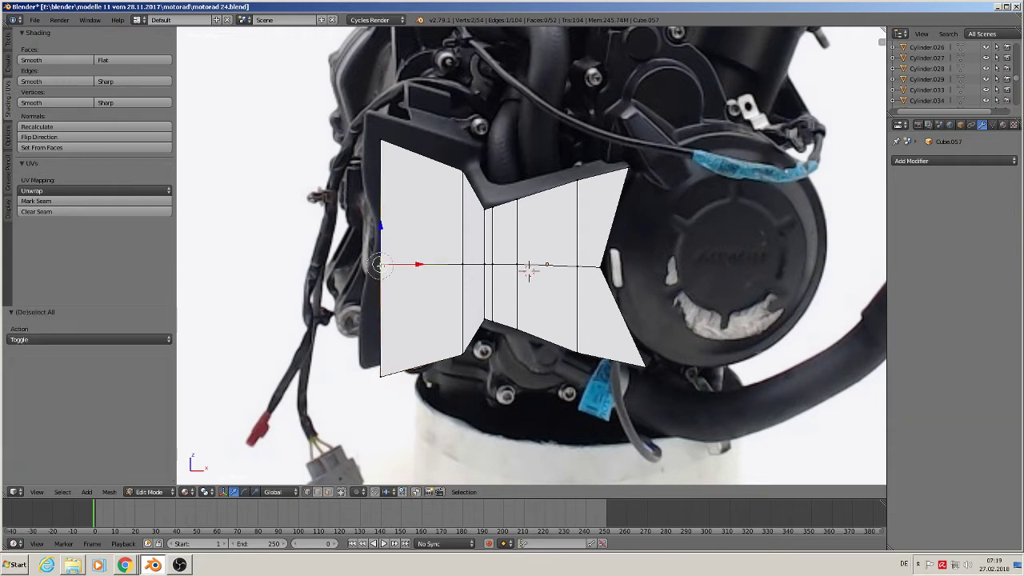
{"action": "left_click_drag", "start_coordinate": [415, 264], "coordinate": [440, 267]}
Add two centred lengthwise loop cuts, one through the upper half and one through the lower half of the plate
{"action": "key", "text": "ctrl+r"}
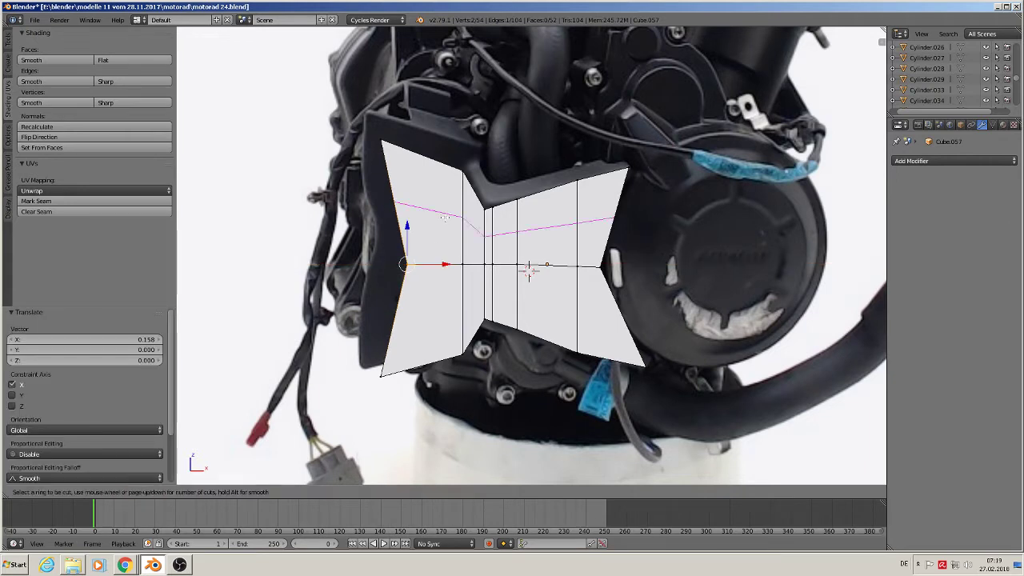
{"action": "left_click", "coordinate": [444, 217]}
{"action": "right_click", "coordinate": [445, 217]}
{"action": "key", "text": "ctrl+r"}
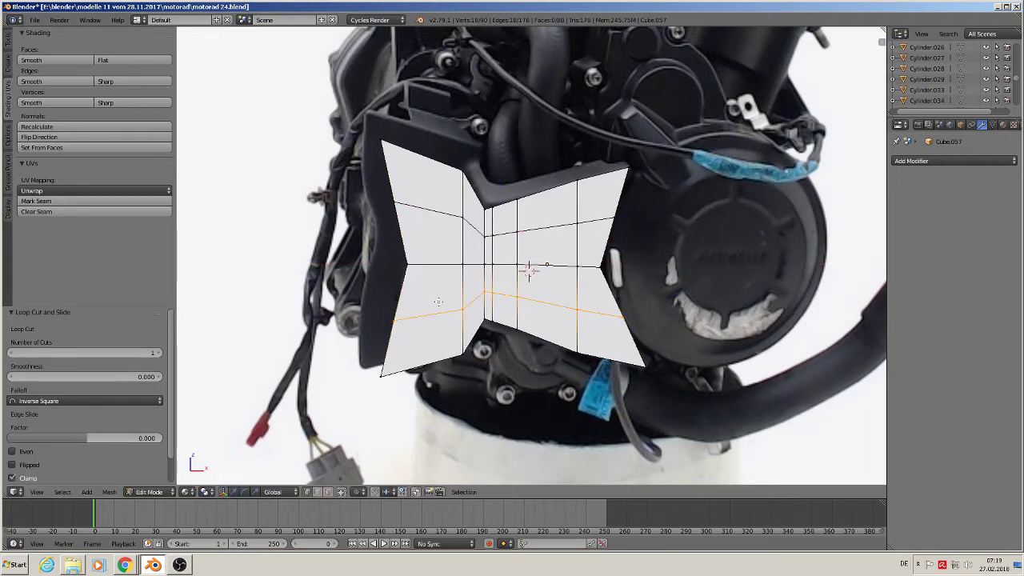
{"action": "left_click", "coordinate": [439, 300]}
{"action": "right_click", "coordinate": [439, 300]}
Try shifting the lower intermediate vertices of the new section's outer edge slightly inward along X
{"action": "key", "text": "a"}
{"action": "right_click", "coordinate": [398, 316]}
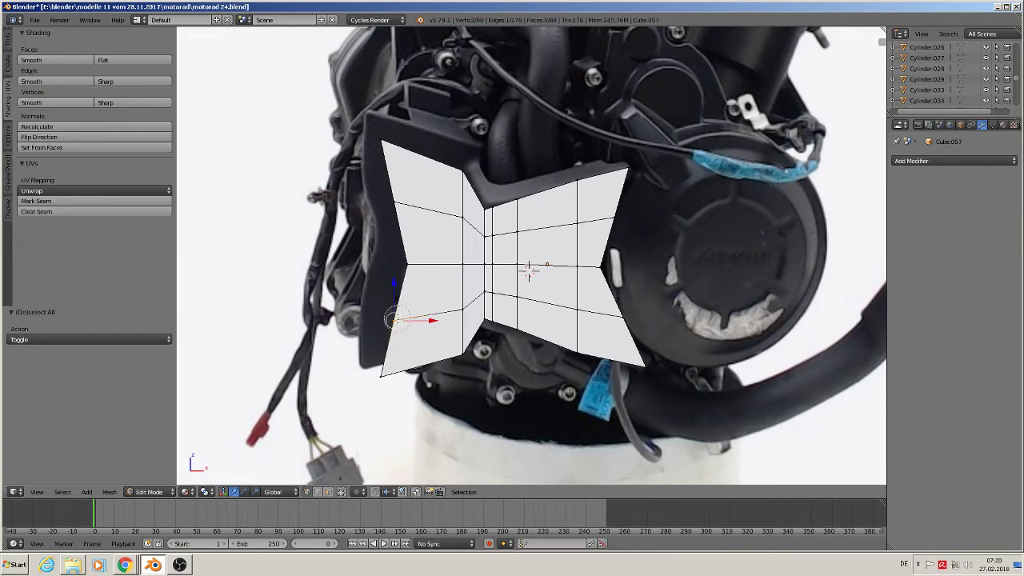
{"action": "key", "text": "g"}
{"action": "key", "text": "x"}
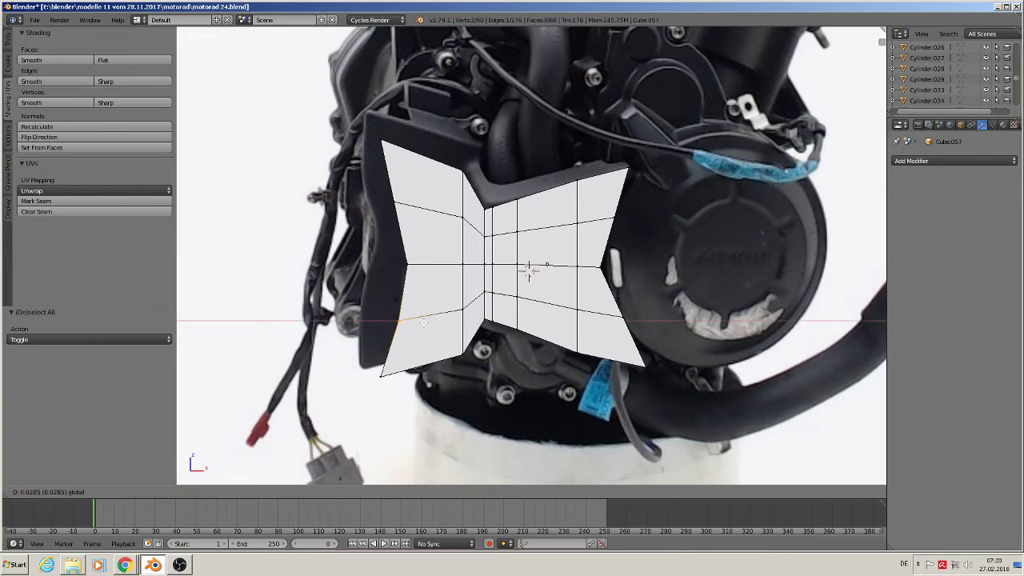
{"action": "left_click_drag", "start_coordinate": [424, 323], "coordinate": [424, 323]}
{"action": "key", "text": "a"}
{"action": "key", "text": "v"}
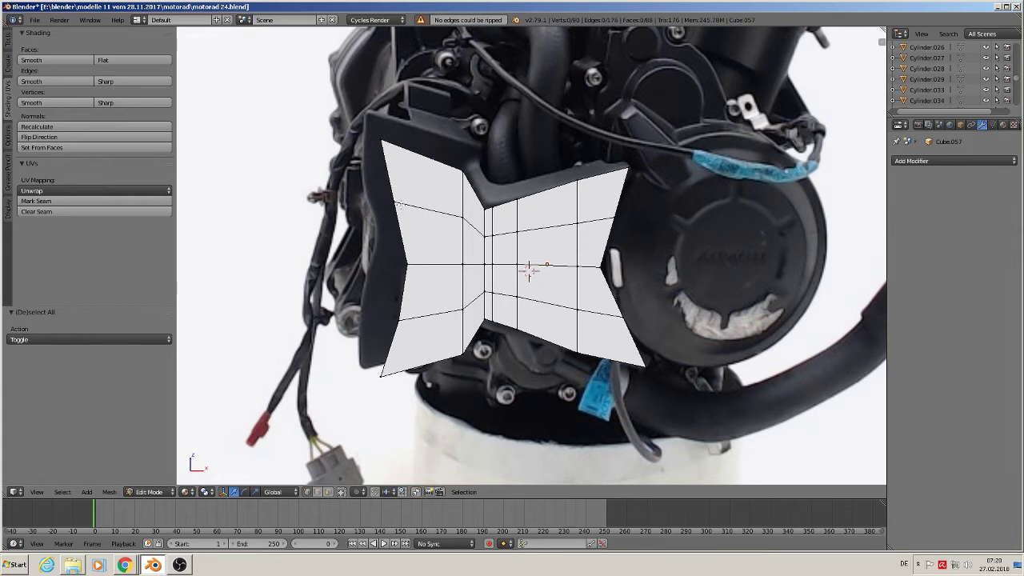
{"action": "key", "text": "a"}
{"action": "key", "text": "a"}
Move the lower and upper intermediate vertices of the new section's outer edge outward along X by about 0.06 each
{"action": "right_click", "coordinate": [400, 321]}
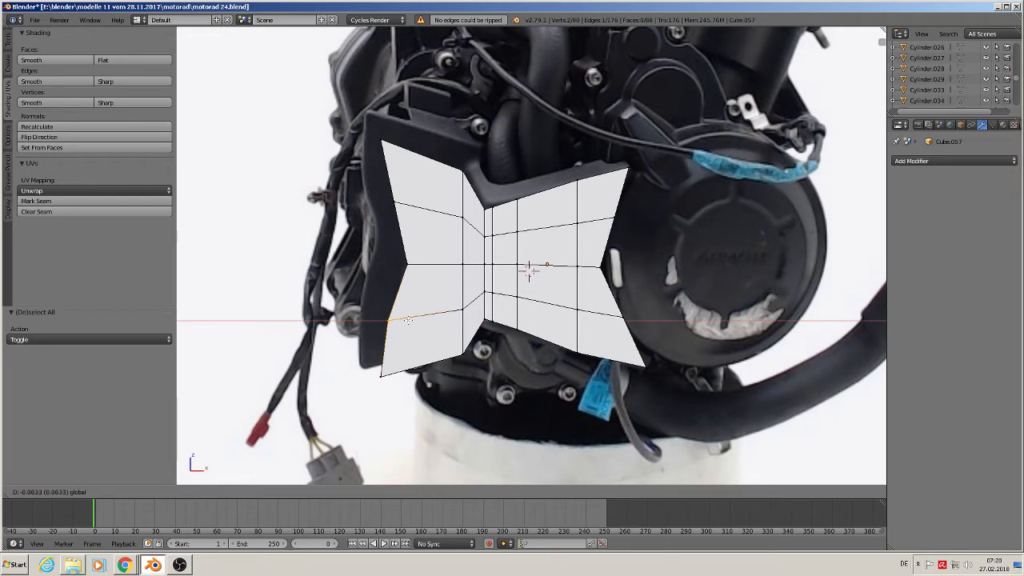
{"action": "right_click", "coordinate": [389, 201]}
{"action": "key", "text": "g"}
{"action": "key", "text": "x"}
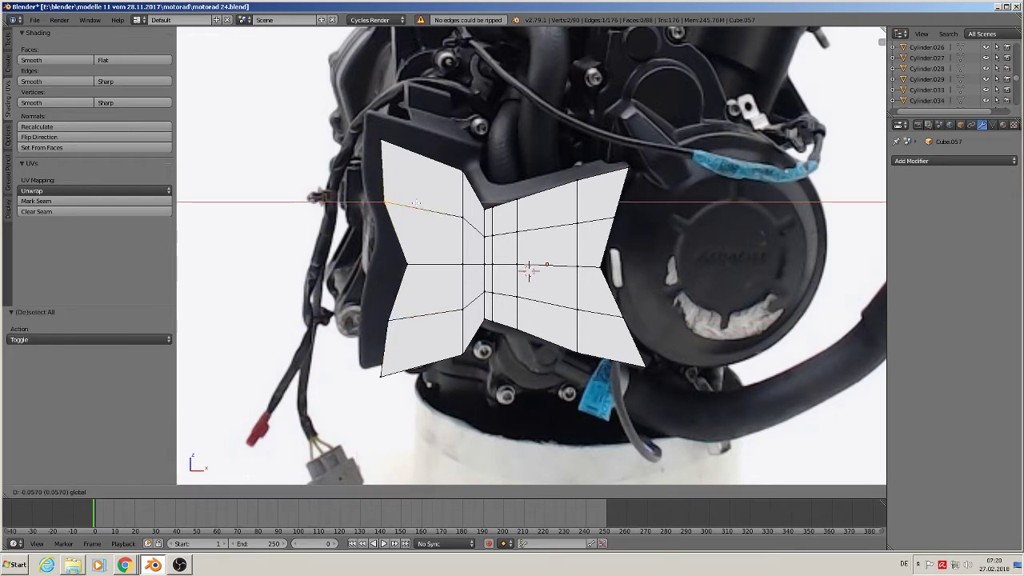
{"action": "left_click", "coordinate": [366, 117]}
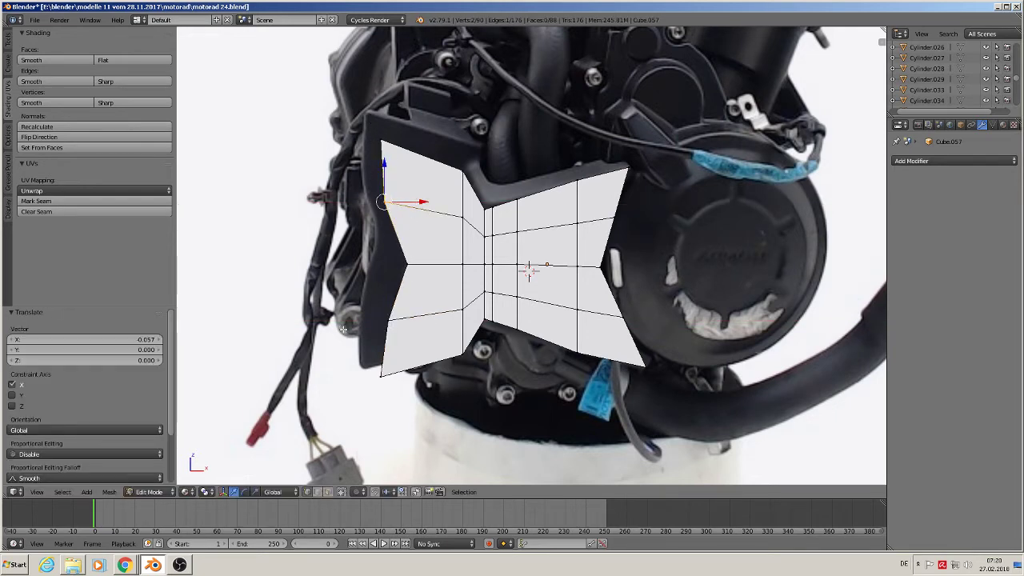
Move the whole plate object by about -0.03 along X in Object Mode
{"action": "key", "text": "Tab"}
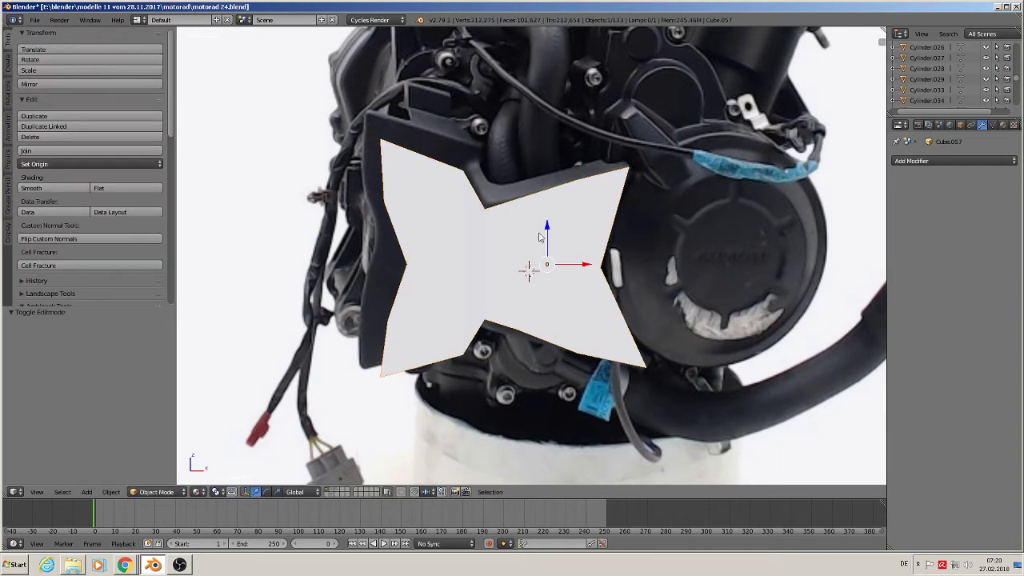
{"action": "key", "text": "g"}
{"action": "key", "text": "x"}
{"action": "left_click", "coordinate": [579, 297]}
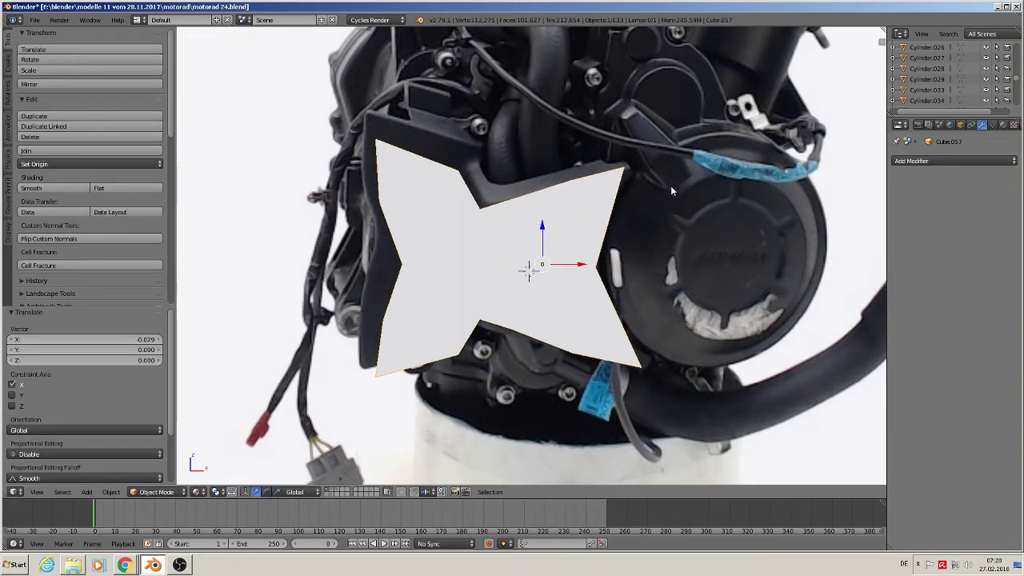
Back in Edit Mode, move the upper intermediate vertices on the plate's edge beside the round cover about -0.03 along X
{"action": "key", "text": "Tab"}
{"action": "key", "text": "a"}
{"action": "right_click", "coordinate": [639, 220]}
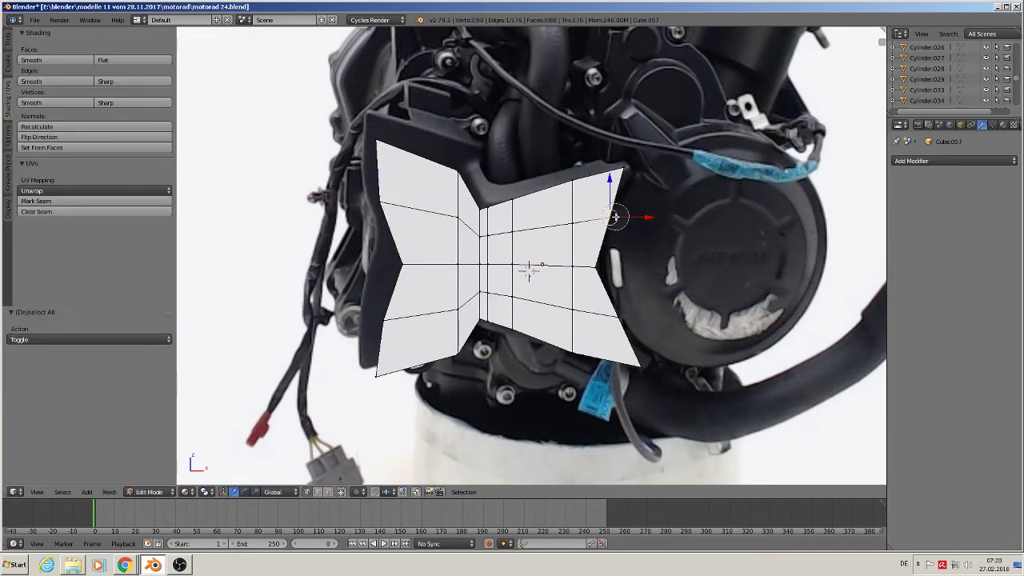
{"action": "key", "text": "g"}
{"action": "key", "text": "x"}
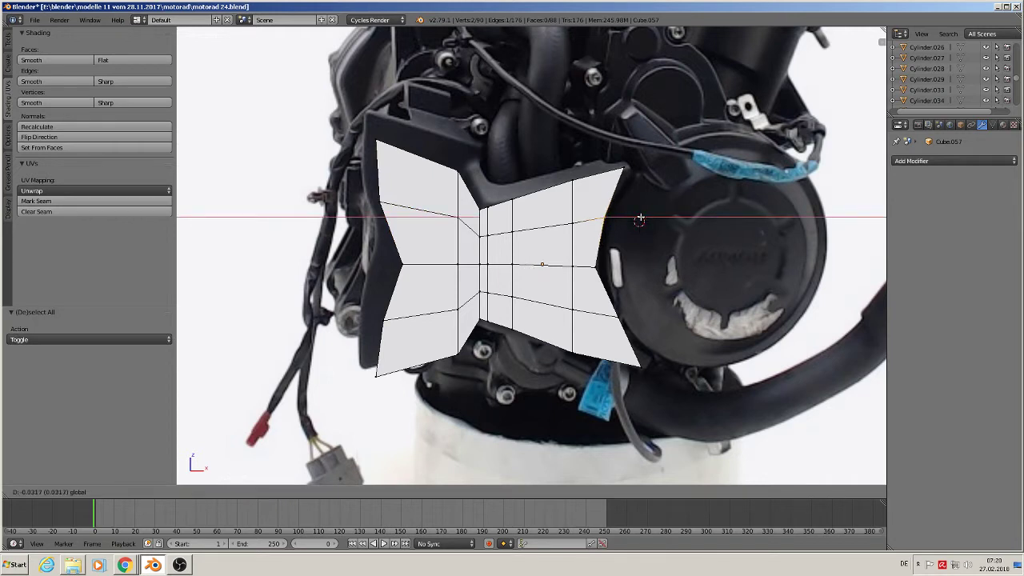
{"action": "left_click", "coordinate": [640, 220]}
Move the lower intermediate vertices on the edge beside the round cover by about -0.06 along X
{"action": "key", "text": "a"}
{"action": "right_click", "coordinate": [620, 317]}
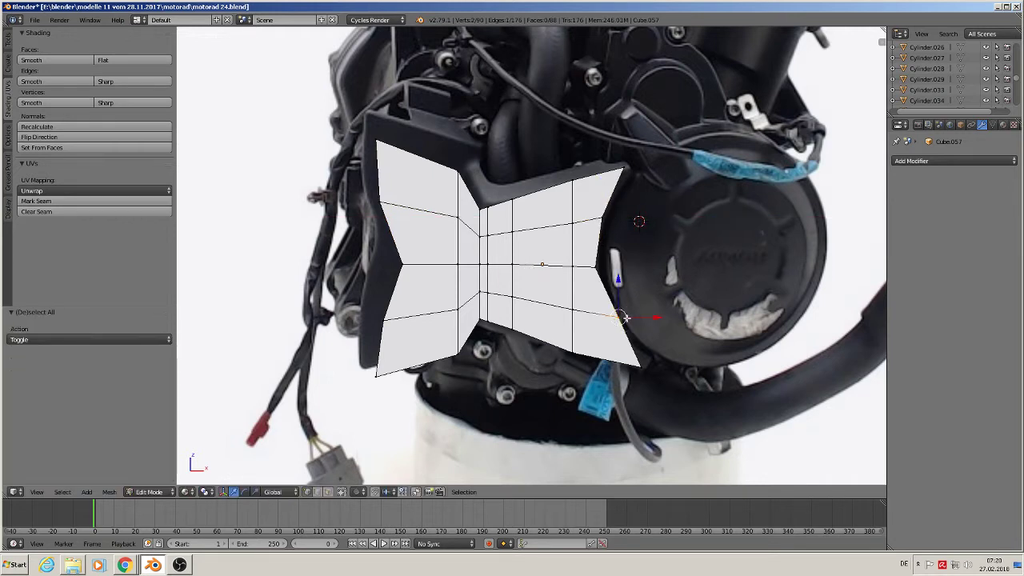
{"action": "key", "text": "g"}
{"action": "key", "text": "x"}
{"action": "left_click", "coordinate": [639, 319]}
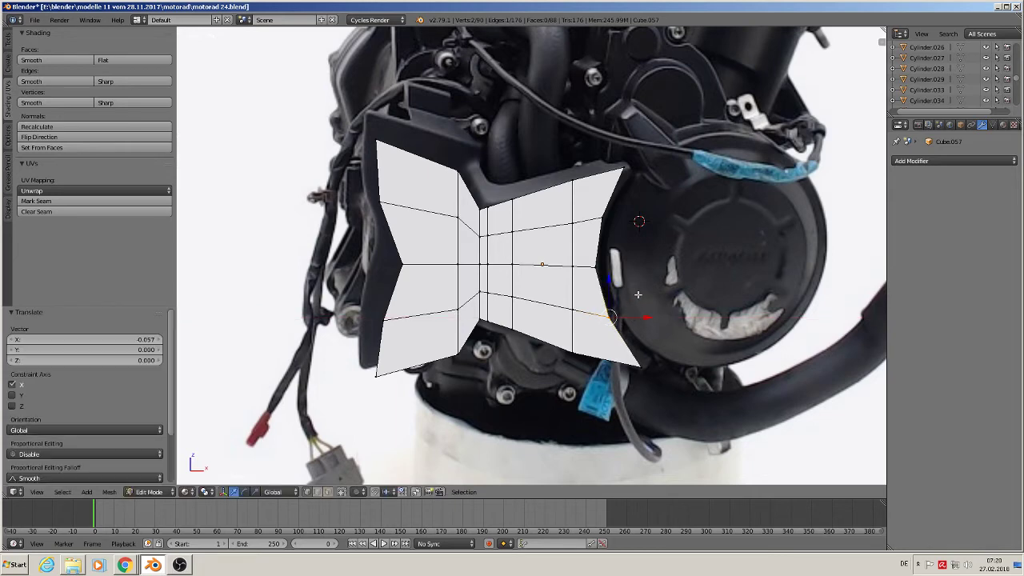
Return to Object Mode, add a Subdivision Surface modifier with view level 2 and apply smooth shading to the plate
{"action": "scroll", "coordinate": [638, 292], "scroll_direction": "down", "scroll_amount": 2}
{"action": "key", "text": "Tab"}
{"action": "scroll", "coordinate": [599, 281], "scroll_direction": "up", "scroll_amount": 2}
{"action": "middle_click_drag", "start_coordinate": [599, 281], "coordinate": [658, 326]}
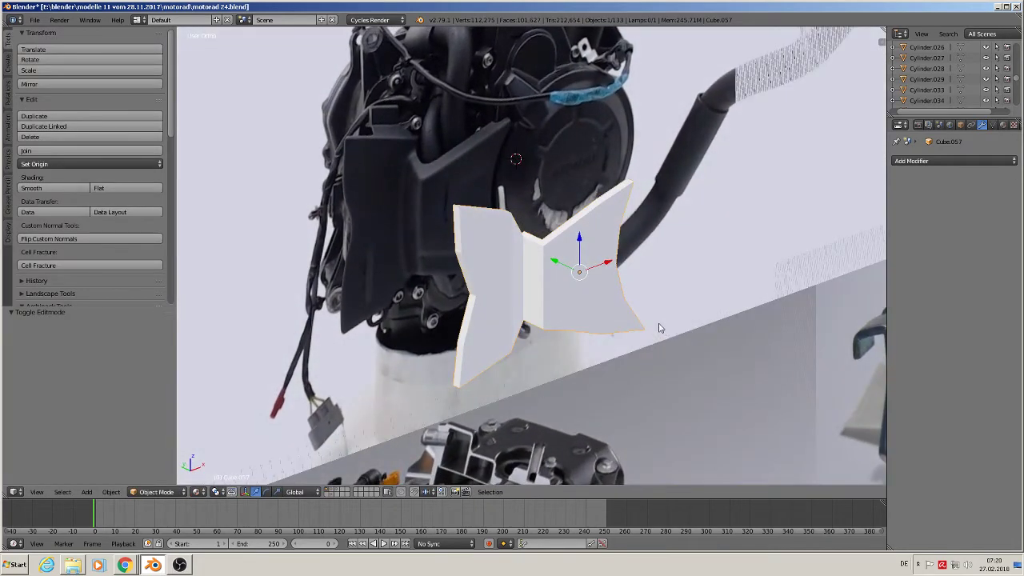
{"action": "left_click", "coordinate": [952, 161]}
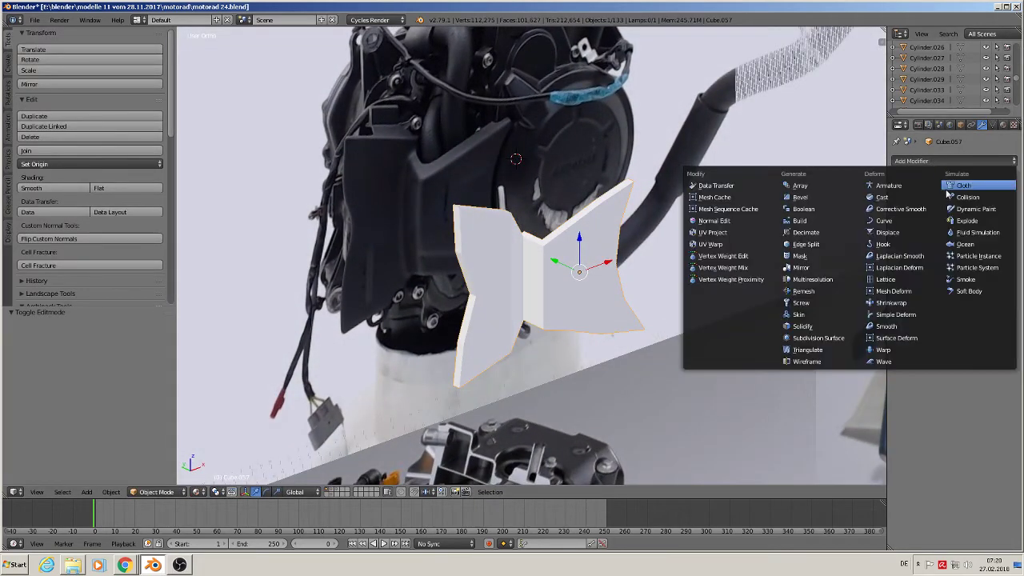
{"action": "left_click", "coordinate": [832, 338]}
{"action": "left_click", "coordinate": [945, 255]}
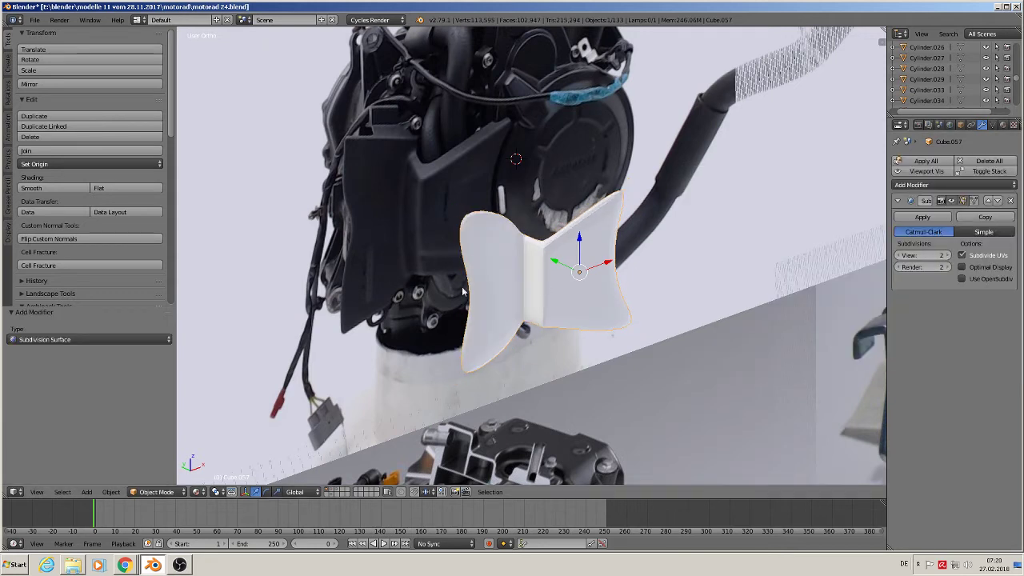
{"action": "left_click", "coordinate": [52, 190]}
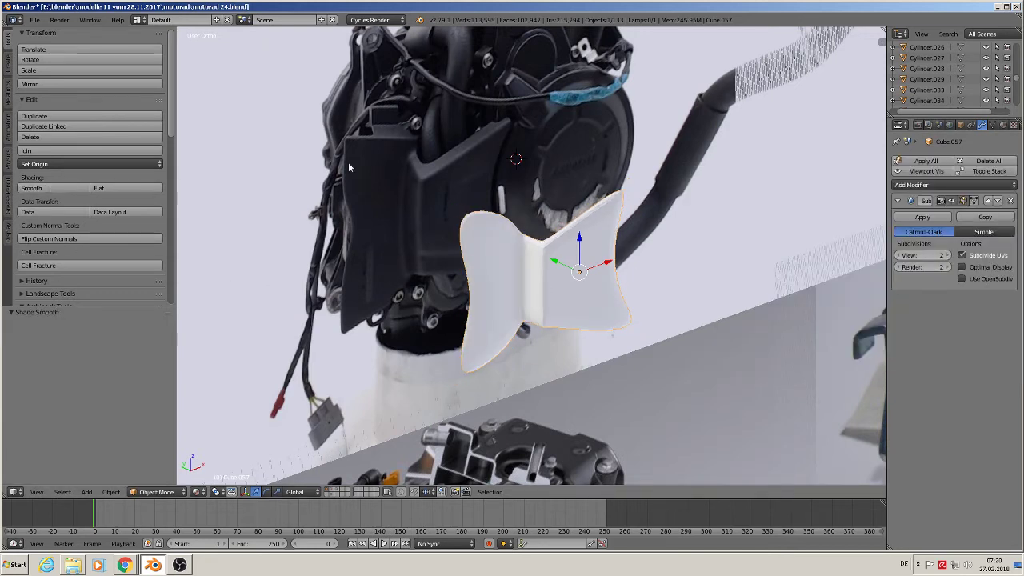
Move the whole plate object by about -3.18 along X, off to the side of the reference engine
{"action": "scroll", "coordinate": [475, 250], "scroll_direction": "up", "scroll_amount": 1}
{"action": "middle_click_drag", "start_coordinate": [476, 250], "coordinate": [454, 198]}
{"action": "key", "text": "Up"}
{"action": "key", "text": "KP_5"}
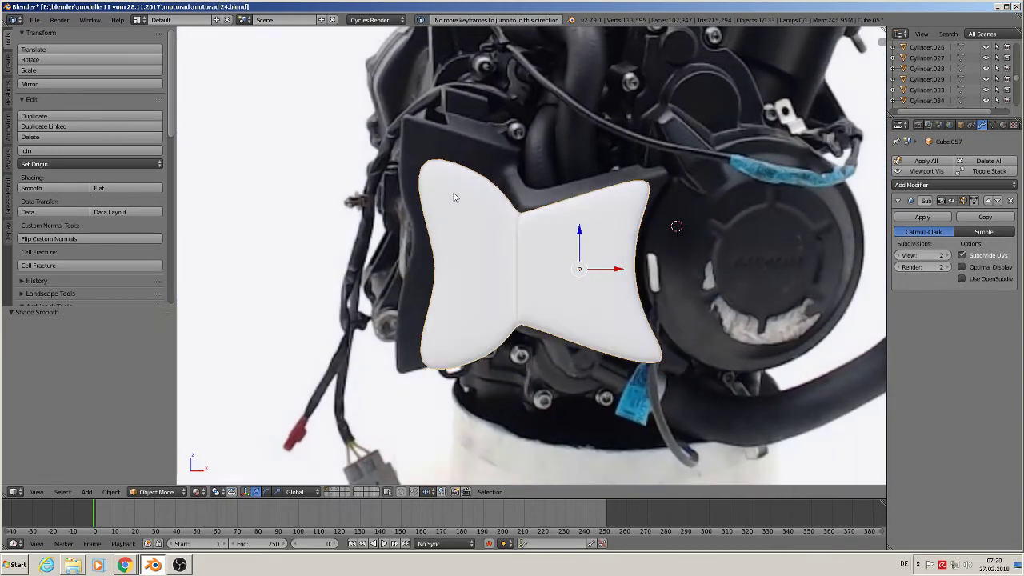
{"action": "scroll", "coordinate": [455, 197], "scroll_direction": "down", "scroll_amount": 1}
{"action": "key", "text": "KP_1"}
{"action": "key", "text": "g"}
{"action": "key", "text": "x"}
{"action": "left_click", "coordinate": [346, 254]}
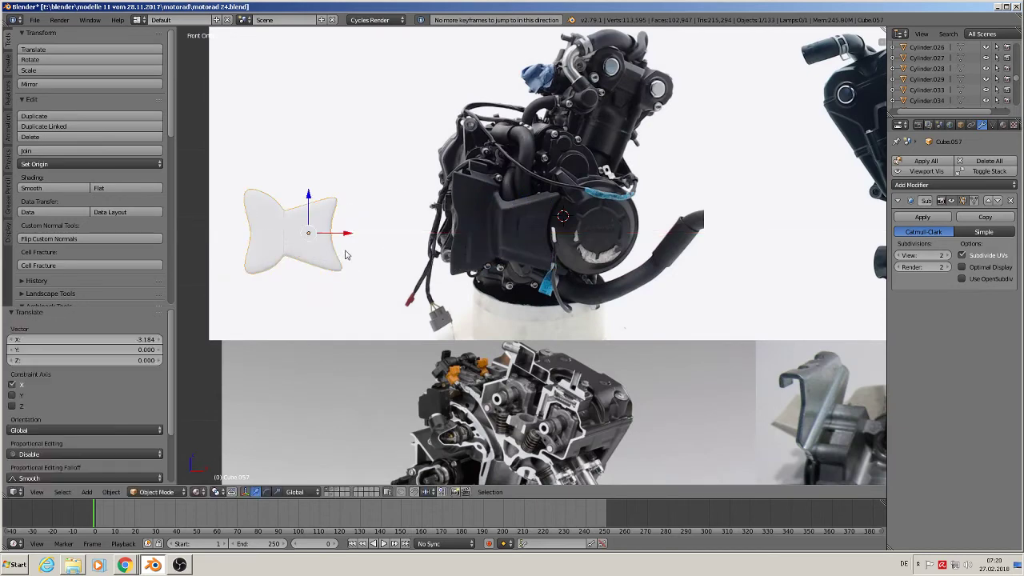
Duplicate the plate in place and move the copy by about 4.99 along X, over the round cover in the photo
{"action": "scroll", "coordinate": [354, 237], "scroll_direction": "up", "scroll_amount": 2}
{"action": "key", "text": "shift+d"}
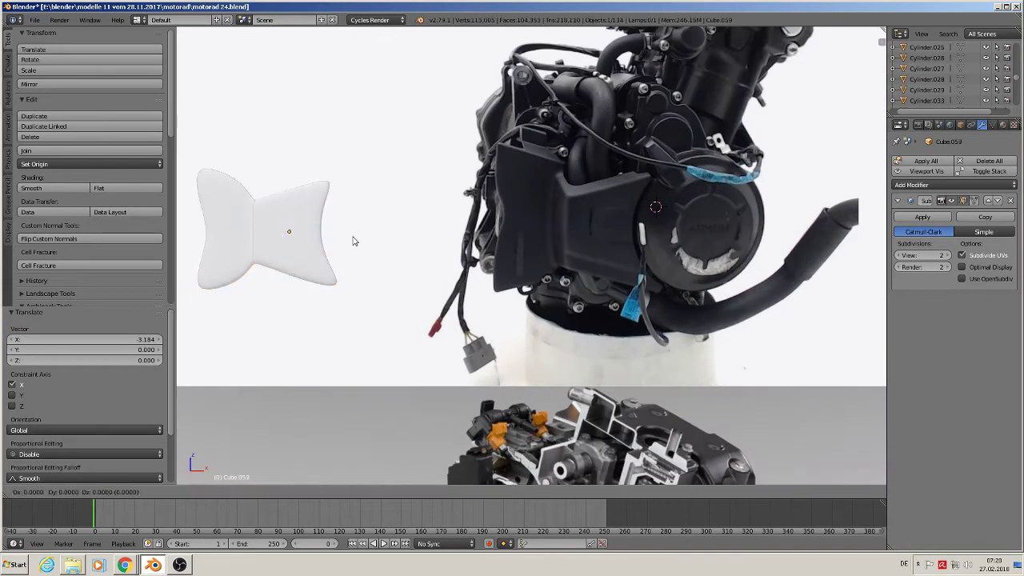
{"action": "right_click", "coordinate": [354, 237]}
{"action": "key", "text": "g"}
{"action": "key", "text": "x"}
{"action": "left_click", "coordinate": [883, 240]}
{"action": "middle_click_drag", "start_coordinate": [749, 252], "coordinate": [654, 280], "text": "shift"}
{"action": "scroll", "coordinate": [610, 288], "scroll_direction": "up", "scroll_amount": 2}
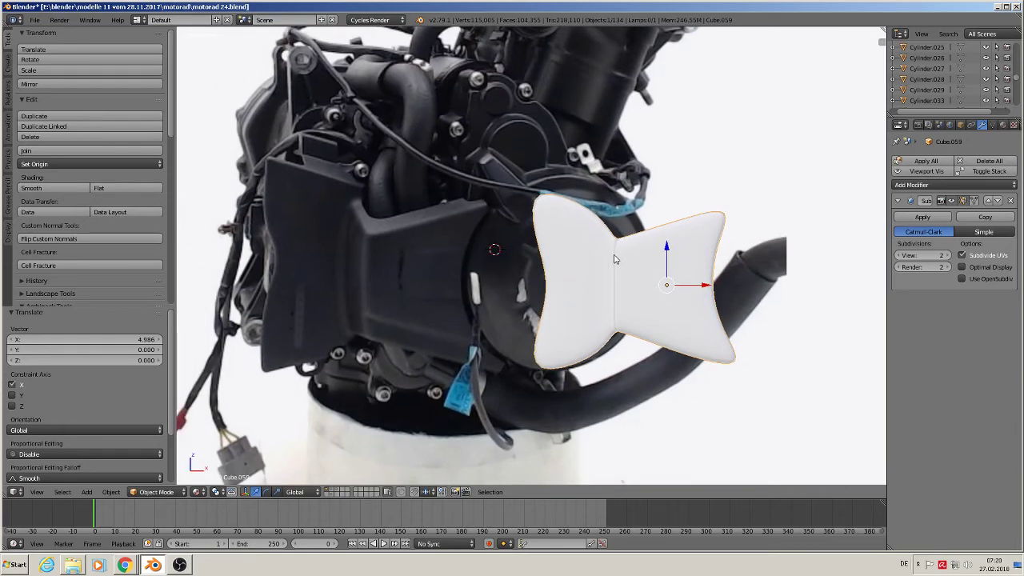
In Edit Mode, add one horizontal loop cut to the duplicate and slide it close to the upper edge, with a factor of about -0.846
{"action": "middle_click_drag", "start_coordinate": [621, 246], "coordinate": [661, 264]}
{"action": "key", "text": "KP_1"}
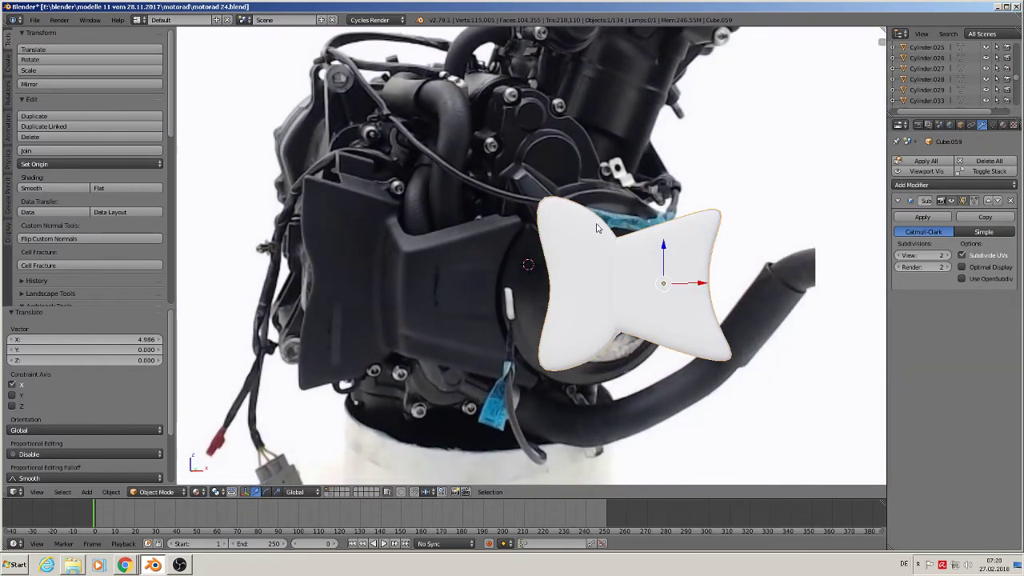
{"action": "key", "text": "Tab"}
{"action": "scroll", "coordinate": [601, 227], "scroll_direction": "up", "scroll_amount": 2}
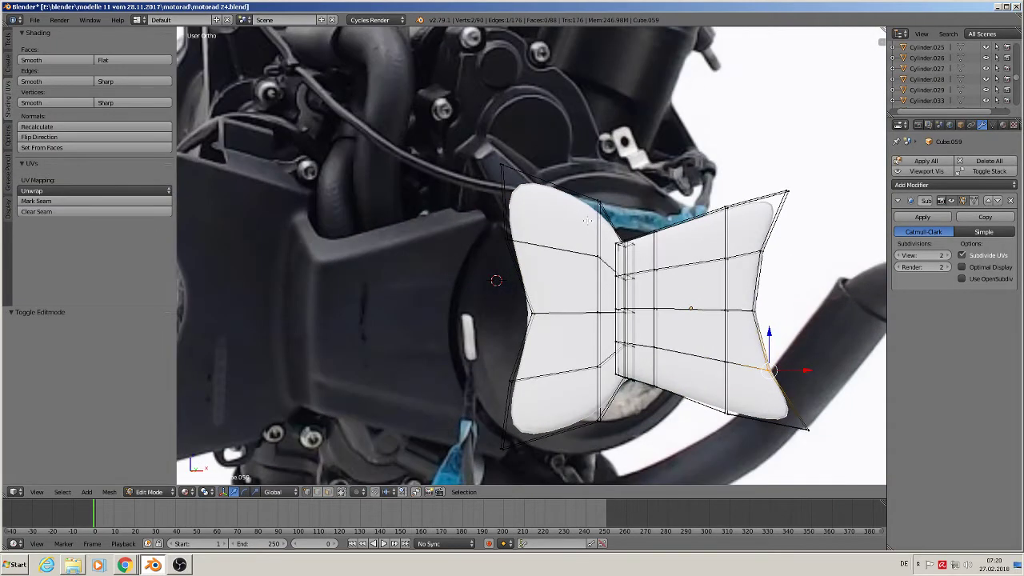
{"action": "key", "text": "ctrl+r"}
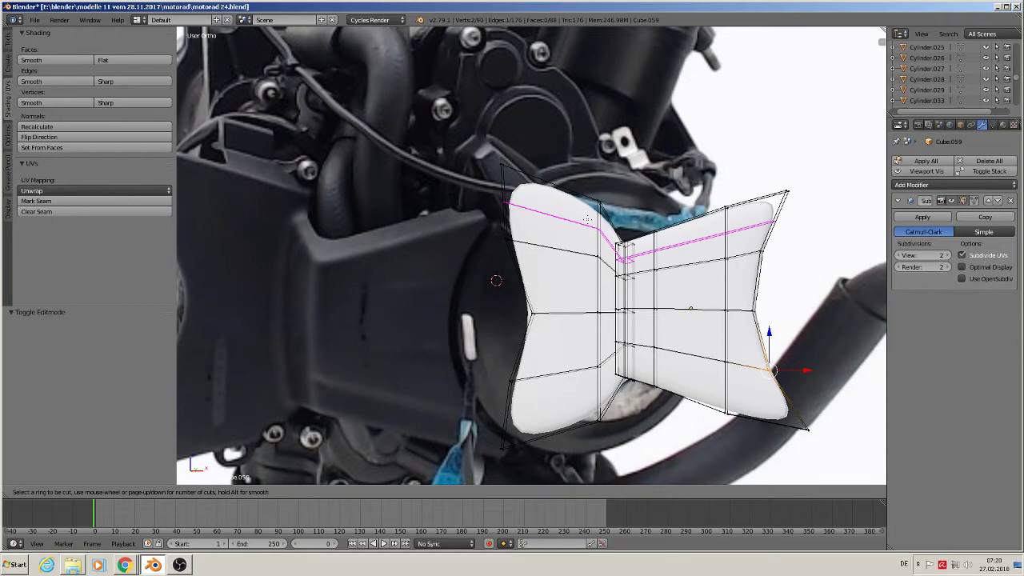
{"action": "left_click", "coordinate": [588, 218]}
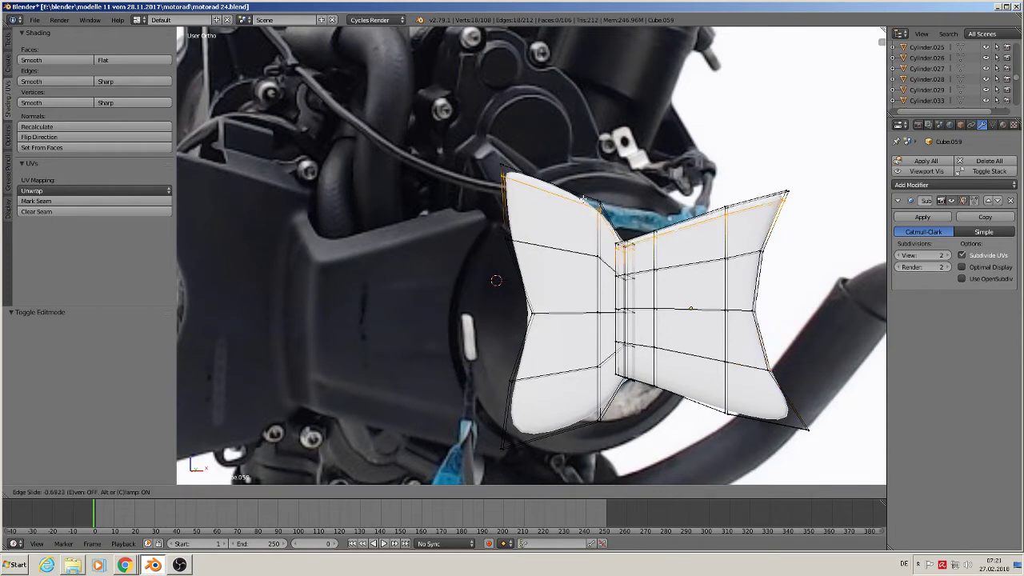
{"action": "left_click", "coordinate": [581, 196]}
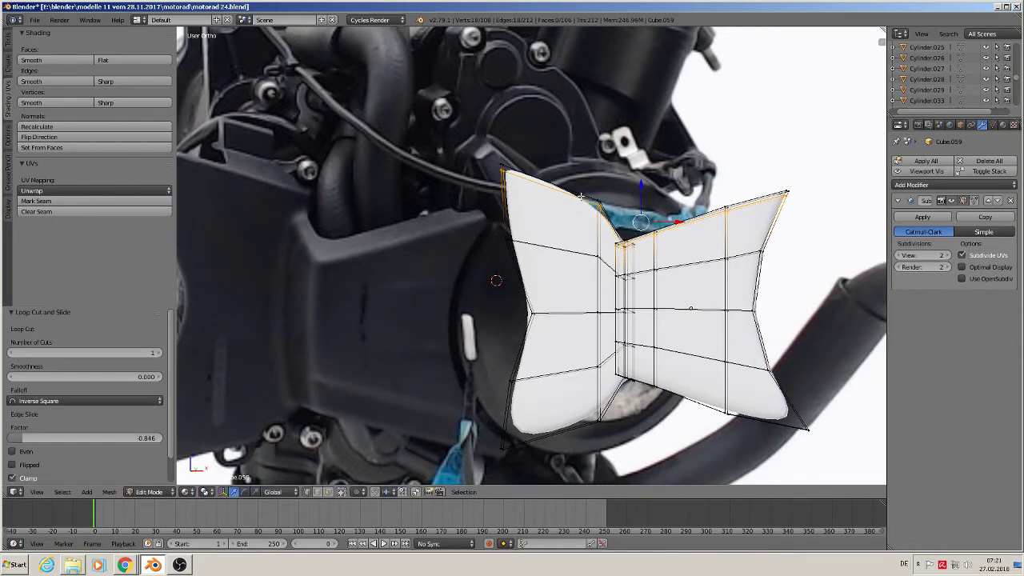
Add a second horizontal loop cut close to the lower edge with a factor of about -0.843, and return to Object Mode
{"action": "key", "text": "ctrl+r"}
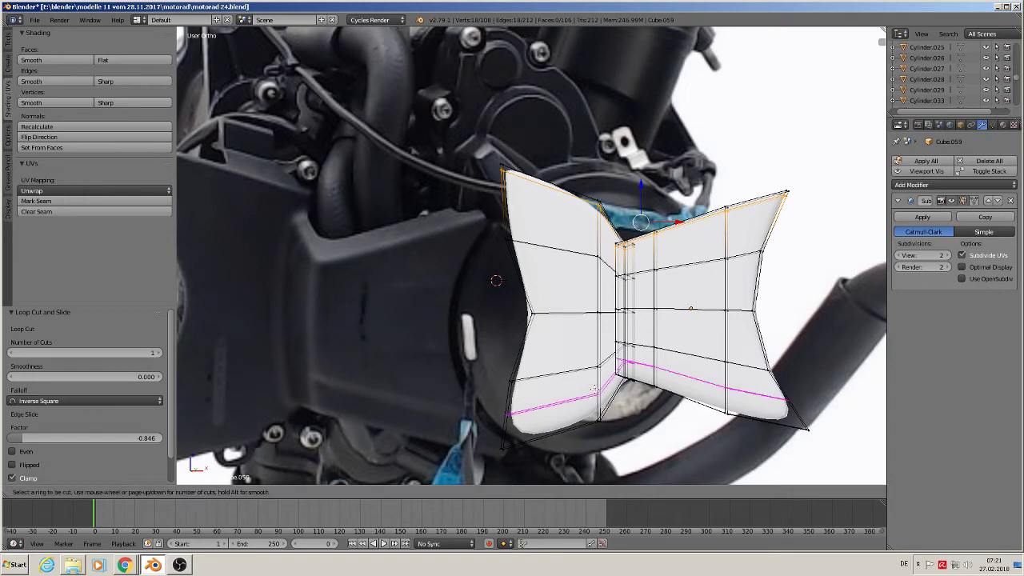
{"action": "left_click", "coordinate": [595, 391]}
{"action": "left_click", "coordinate": [599, 411]}
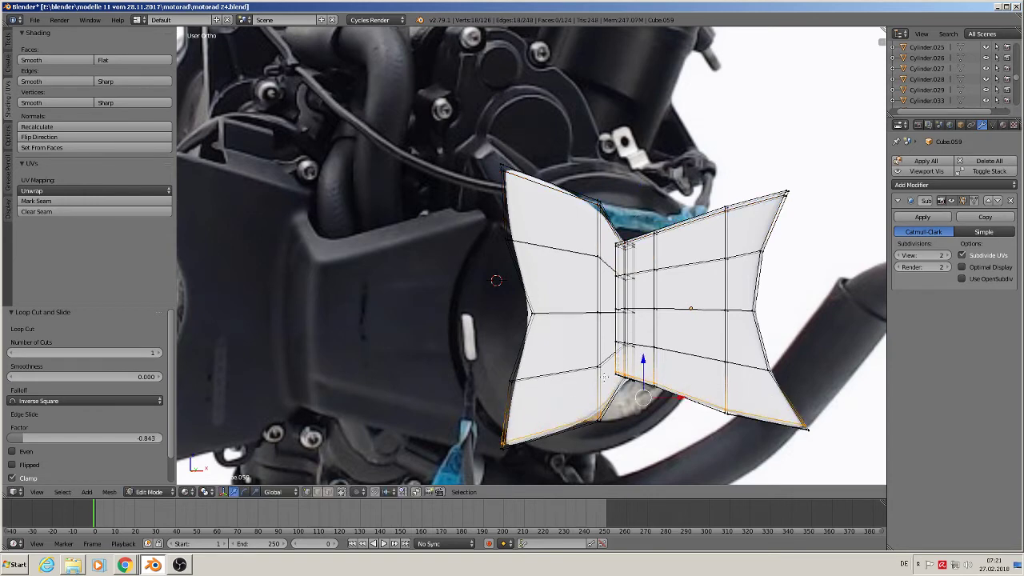
{"action": "scroll", "coordinate": [605, 376], "scroll_direction": "down", "scroll_amount": 4}
{"action": "key", "text": "Tab"}
{"action": "scroll", "coordinate": [636, 272], "scroll_direction": "up", "scroll_amount": 1}
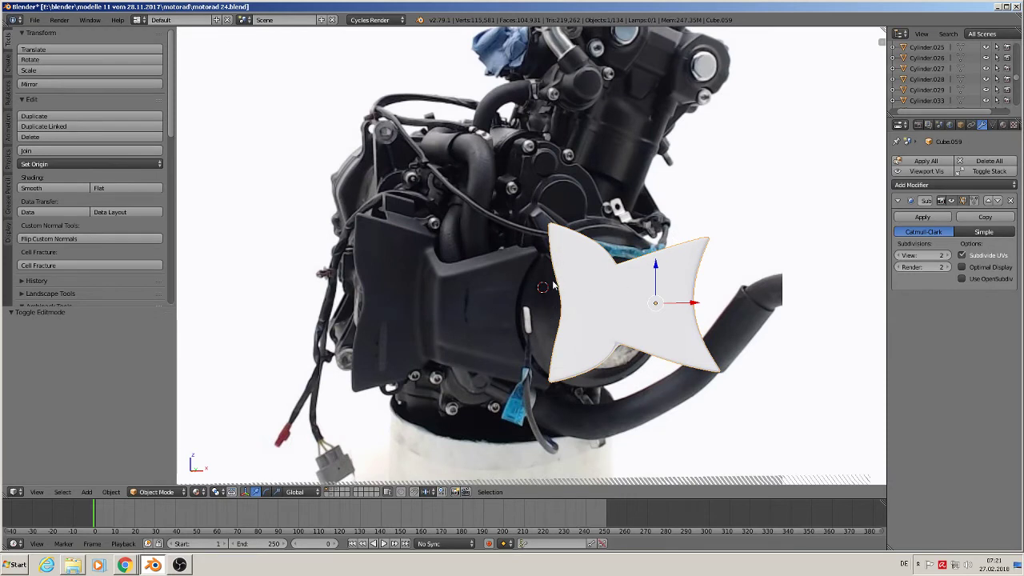
In Edit Mode, move the upper and lower intermediate vertices on the duplicate's -X side edge by about -0.06 along X
{"action": "key", "text": "Tab"}
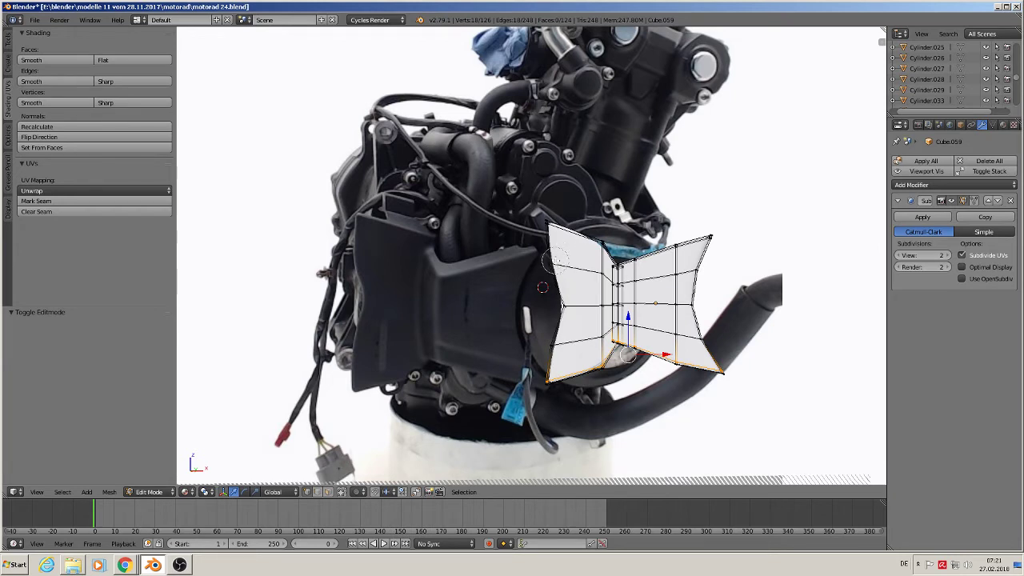
{"action": "right_click", "coordinate": [548, 265], "text": "shift"}
{"action": "key", "text": "a"}
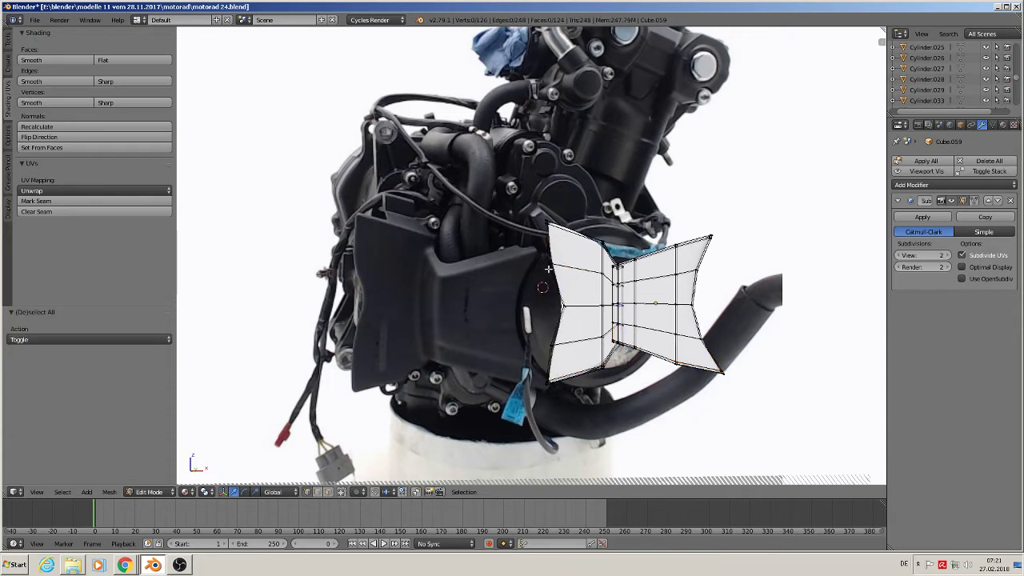
{"action": "right_click", "coordinate": [546, 264]}
{"action": "right_click", "coordinate": [546, 345], "text": "shift"}
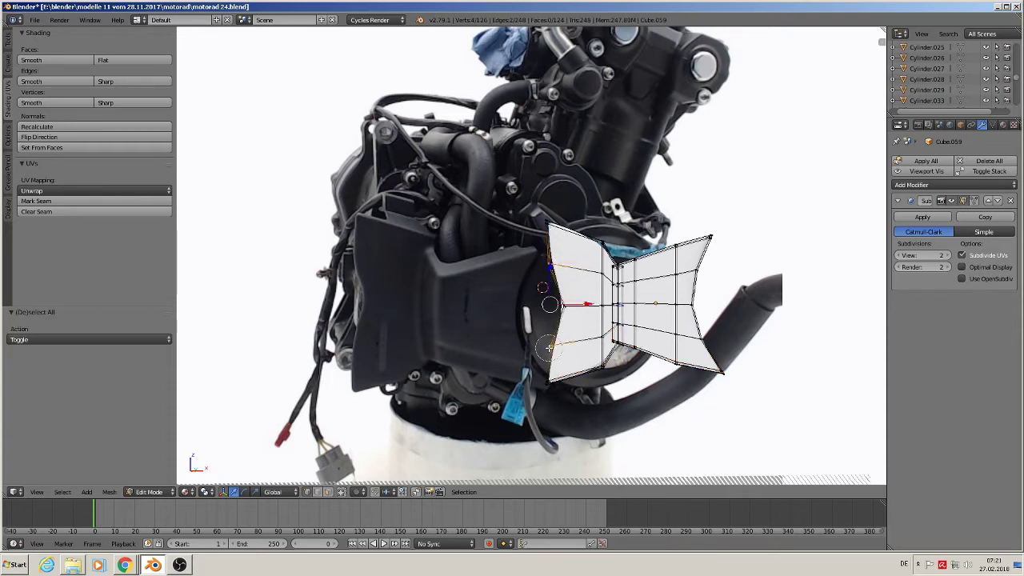
{"action": "key", "text": "g"}
{"action": "key", "text": "x"}
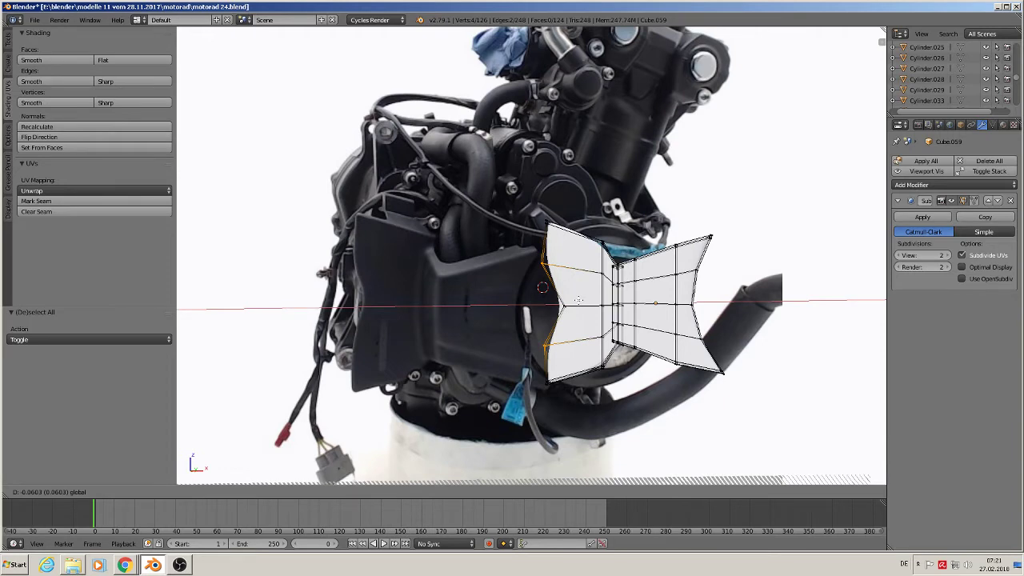
{"action": "left_click", "coordinate": [579, 299]}
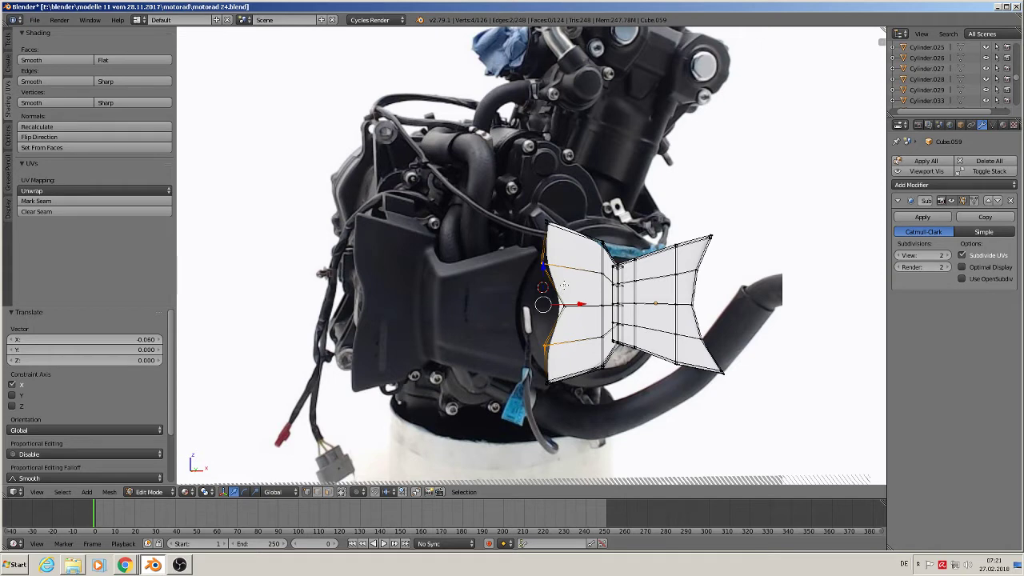
Scale the same intermediate -X edge vertices by about 0.684 along Z and return to Object Mode
{"action": "key", "text": "a"}
{"action": "key", "text": "ctrl+z"}
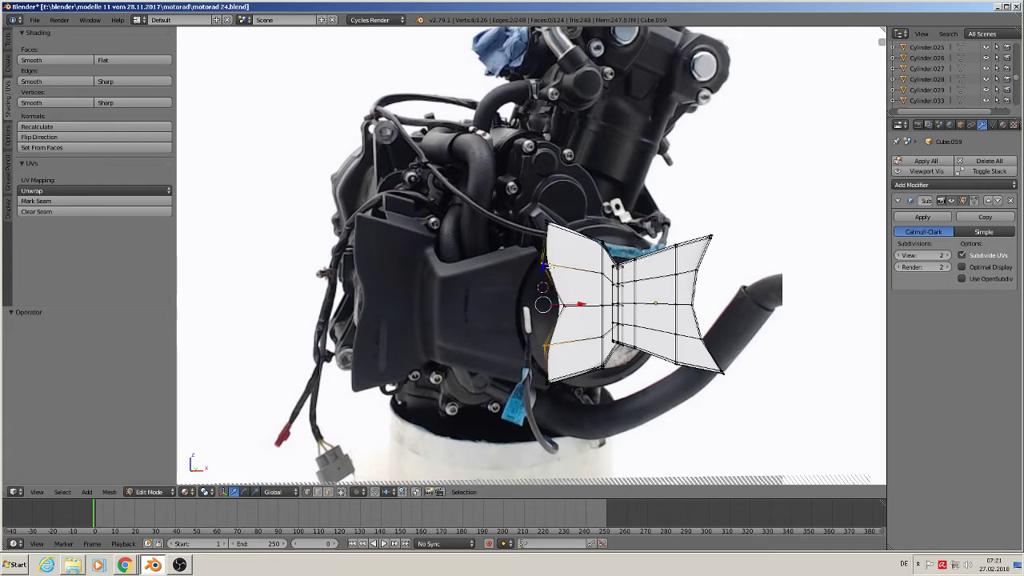
{"action": "key", "text": "s"}
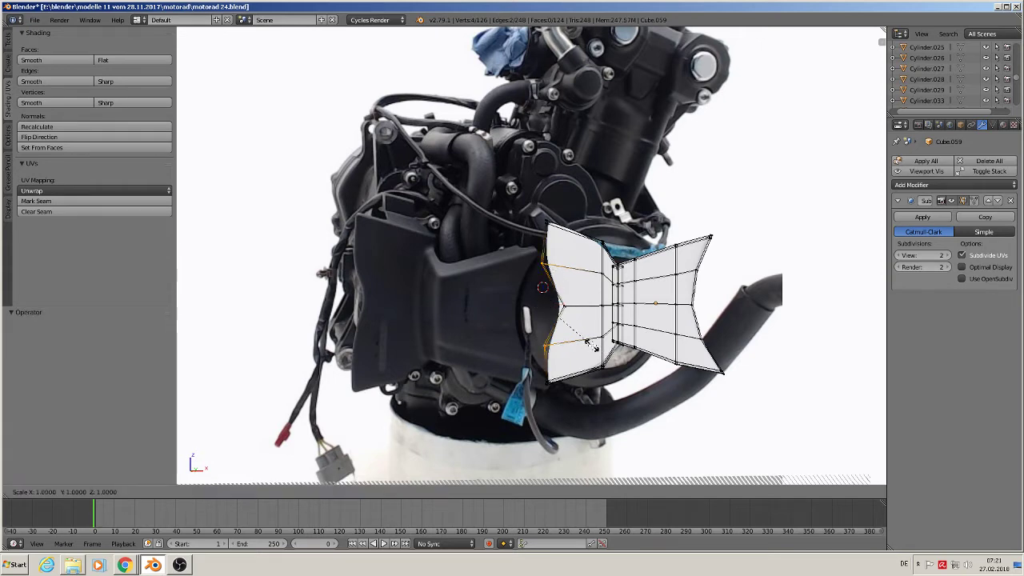
{"action": "key", "text": "z"}
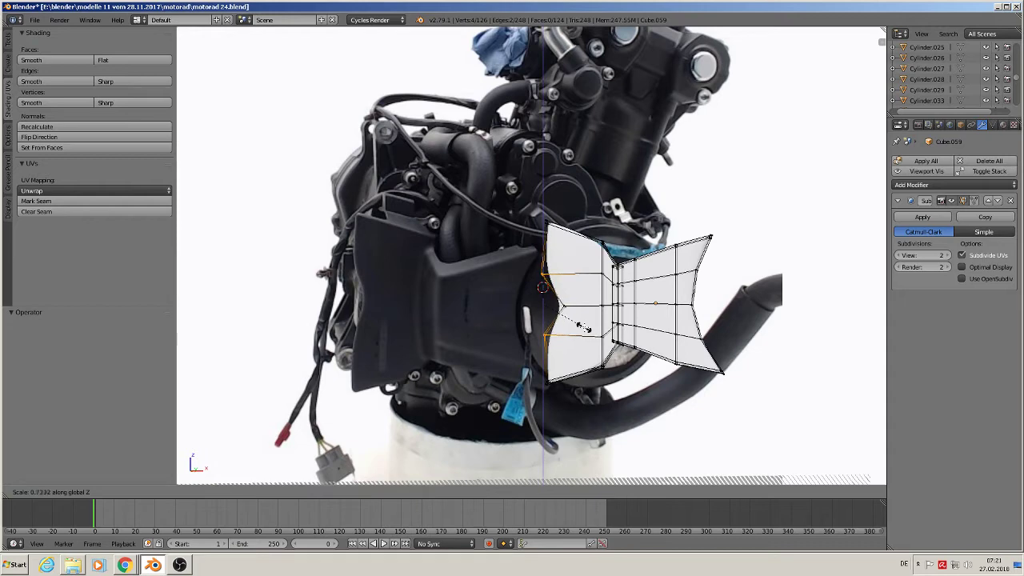
{"action": "left_click", "coordinate": [582, 324]}
{"action": "scroll", "coordinate": [598, 281], "scroll_direction": "up", "scroll_amount": 1}
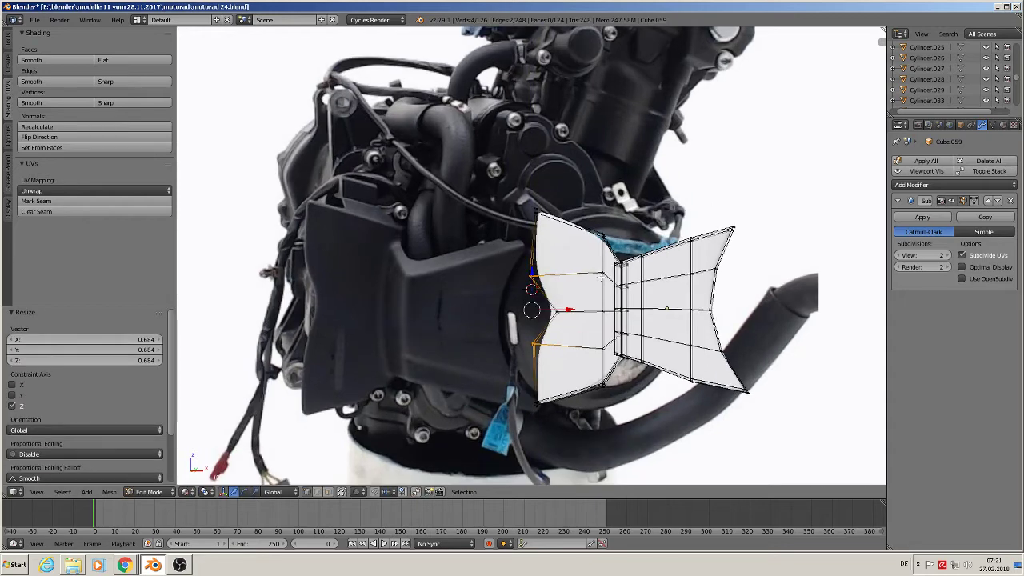
{"action": "key", "text": "Tab"}
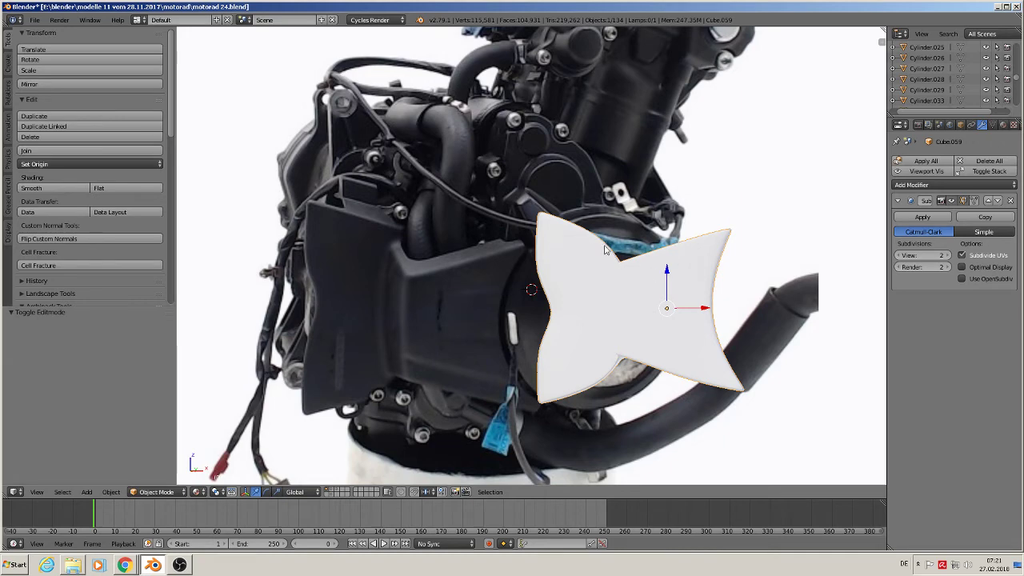
Scale the top and bottom vertices of the column just on the -X side of the crease by about 0.736 along Z, ending in Object Mode
{"action": "mouse_move", "coordinate": [629, 250]}
{"action": "middle_mouse_down"}
{"action": "mouse_move", "coordinate": [673, 275]}
{"action": "mouse_move", "coordinate": [619, 244]}
{"action": "middle_mouse_up"}
{"action": "key", "text": "Tab"}
{"action": "key", "text": "a"}
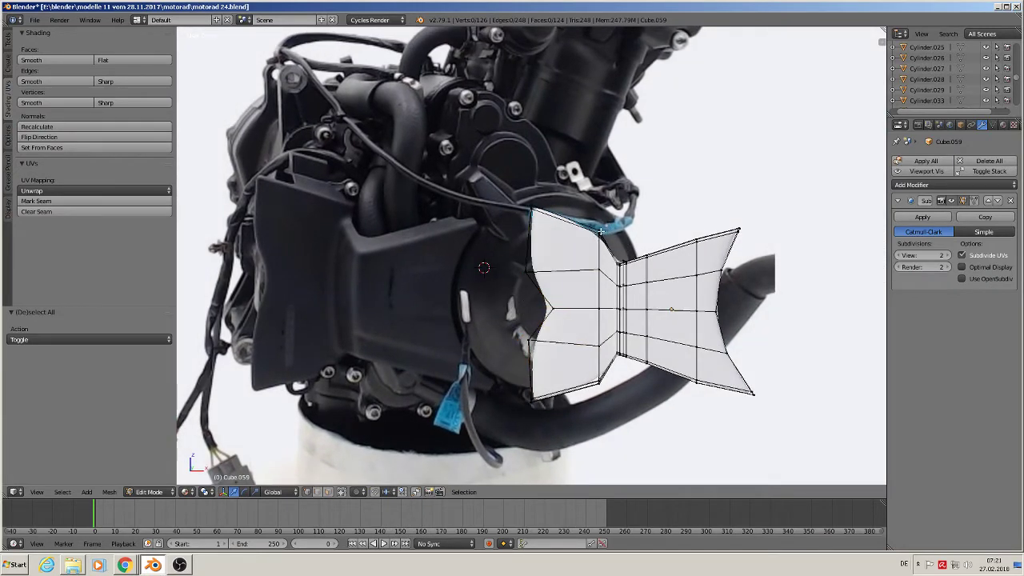
{"action": "key", "text": "c"}
{"action": "left_click", "coordinate": [602, 230]}
{"action": "left_click", "coordinate": [596, 388]}
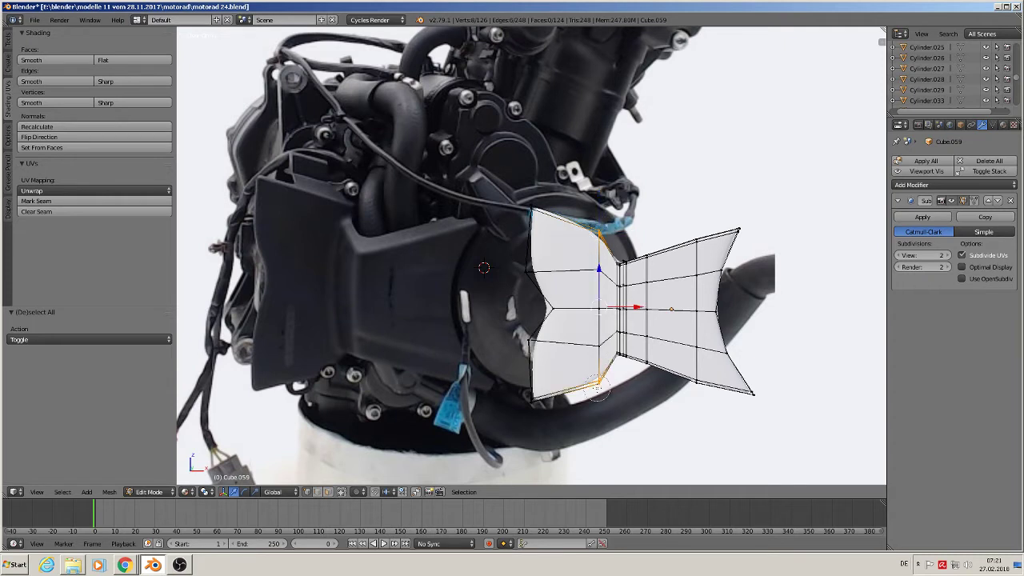
{"action": "key", "text": "s"}
{"action": "key", "text": "z"}
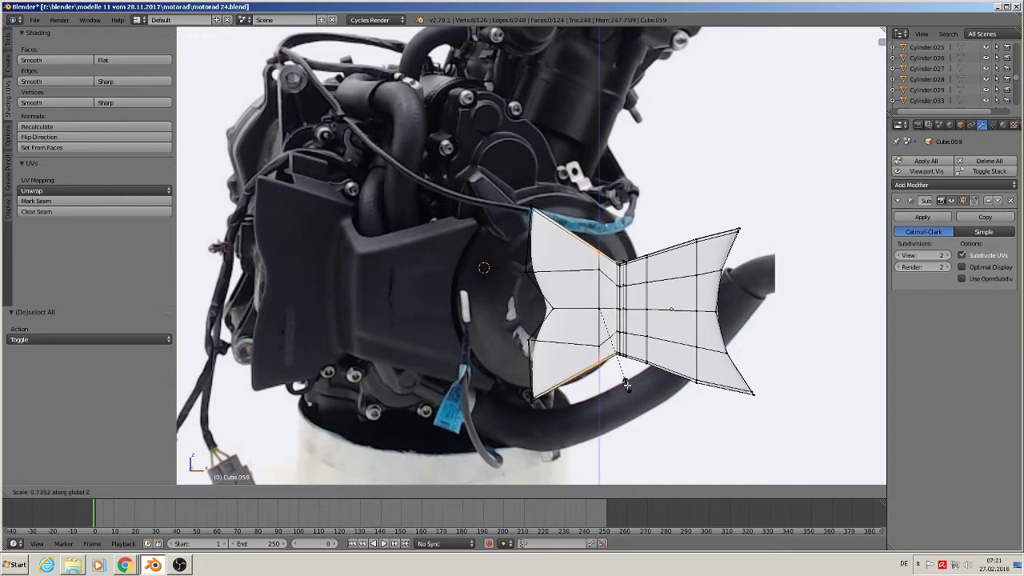
{"action": "left_click", "coordinate": [628, 386]}
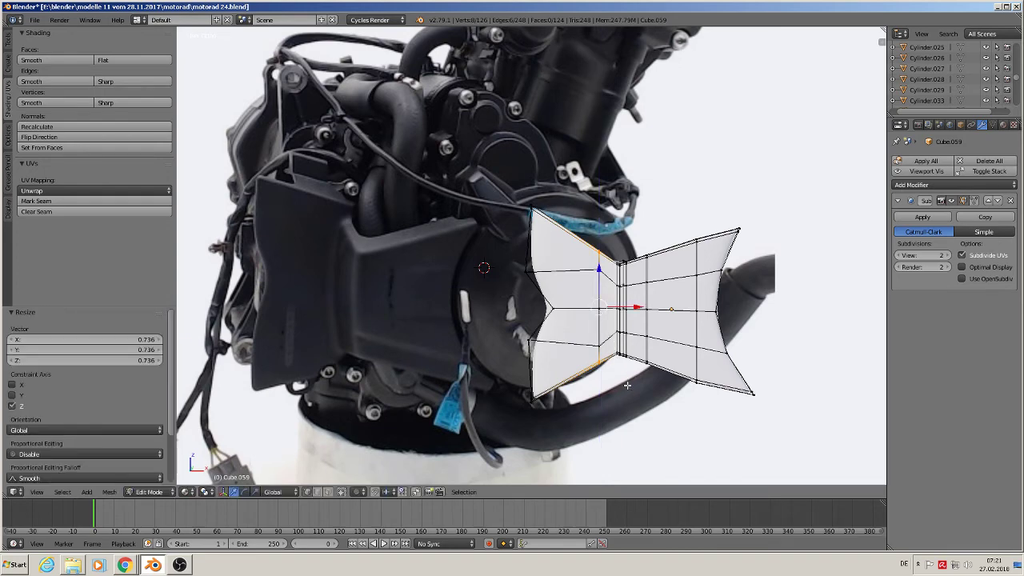
{"action": "key", "text": "Tab"}
{"action": "scroll", "coordinate": [630, 380], "scroll_direction": "down", "scroll_amount": 2}
{"action": "scroll", "coordinate": [630, 381], "scroll_direction": "up", "scroll_amount": 1}
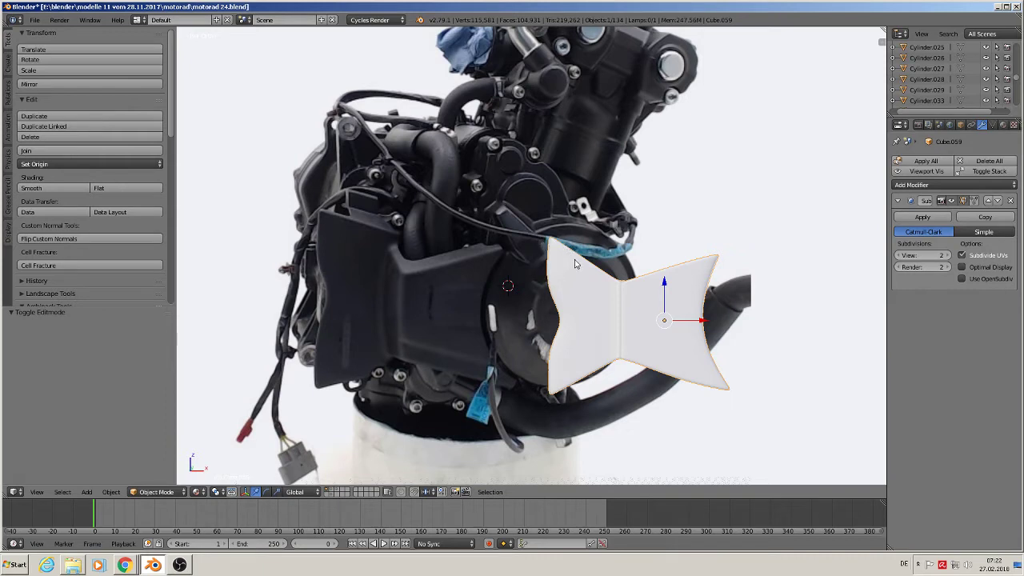
Scale the four corners plus the upper and lower edge vertices on the +X side of the crease by about 0.81 along Z, ending in Object Mode
{"action": "key", "text": "Tab"}
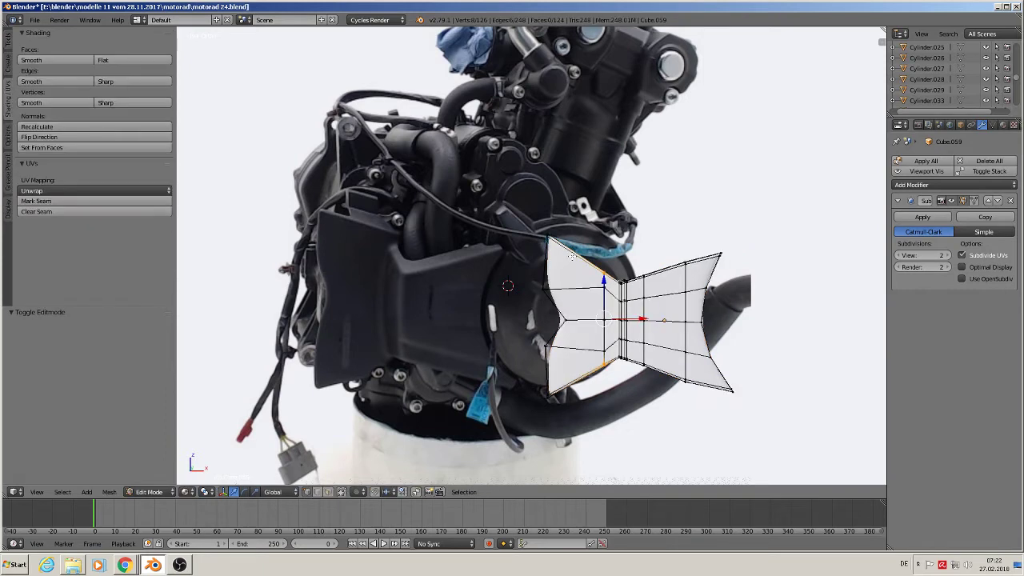
{"action": "key", "text": "a"}
{"action": "right_click", "coordinate": [550, 237]}
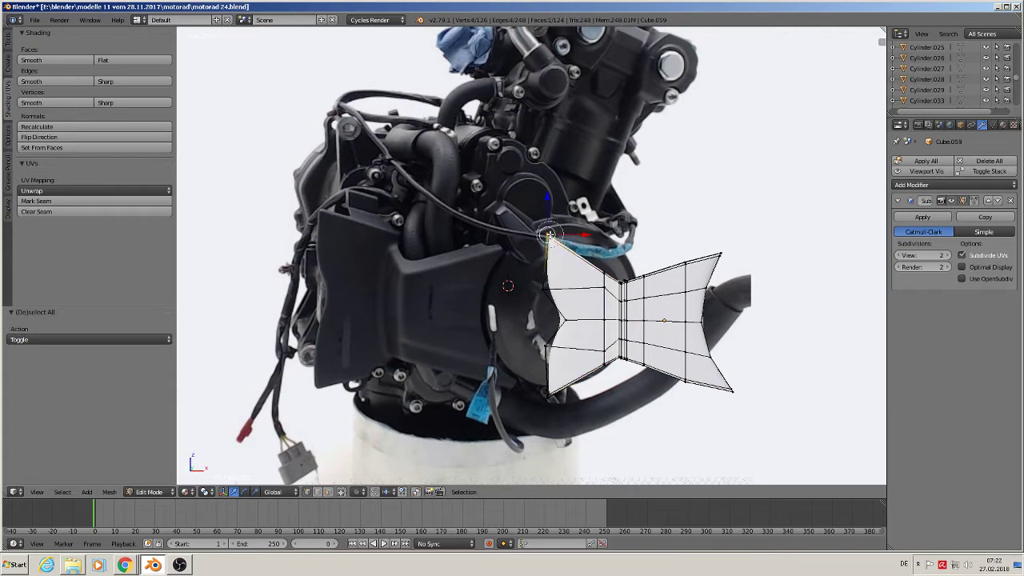
{"action": "right_click", "coordinate": [554, 393], "text": "shift"}
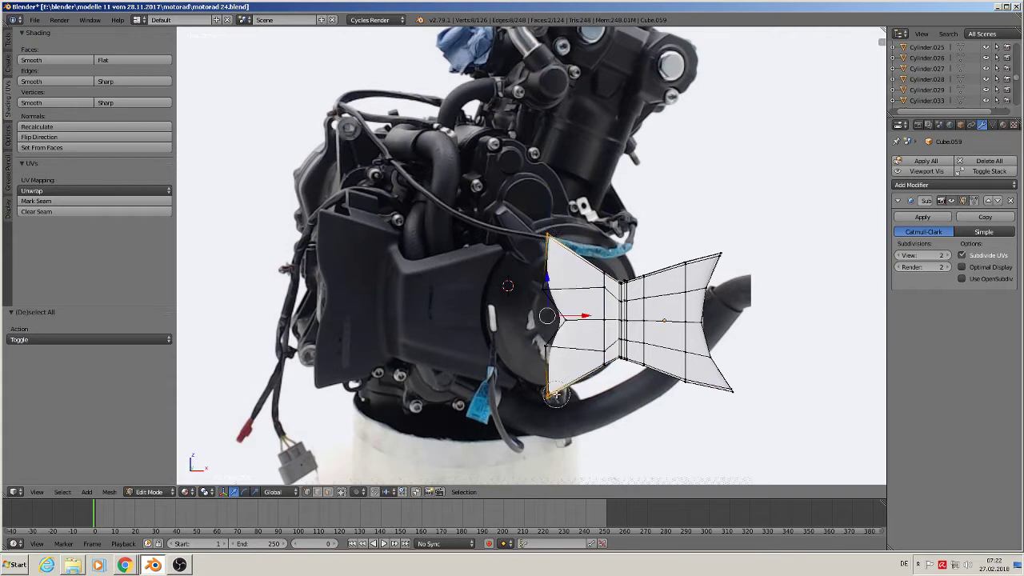
{"action": "right_click", "coordinate": [732, 390], "text": "shift"}
{"action": "right_click", "coordinate": [720, 255], "text": "shift"}
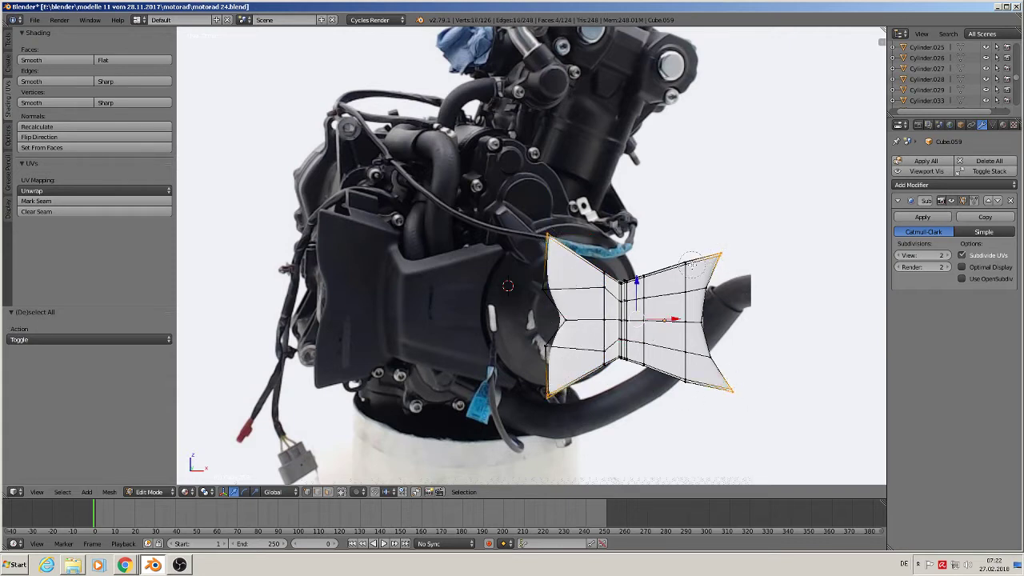
{"action": "right_click", "coordinate": [685, 262], "text": "shift"}
{"action": "right_click", "coordinate": [684, 376], "text": "shift"}
{"action": "right_click", "coordinate": [645, 365], "text": "shift"}
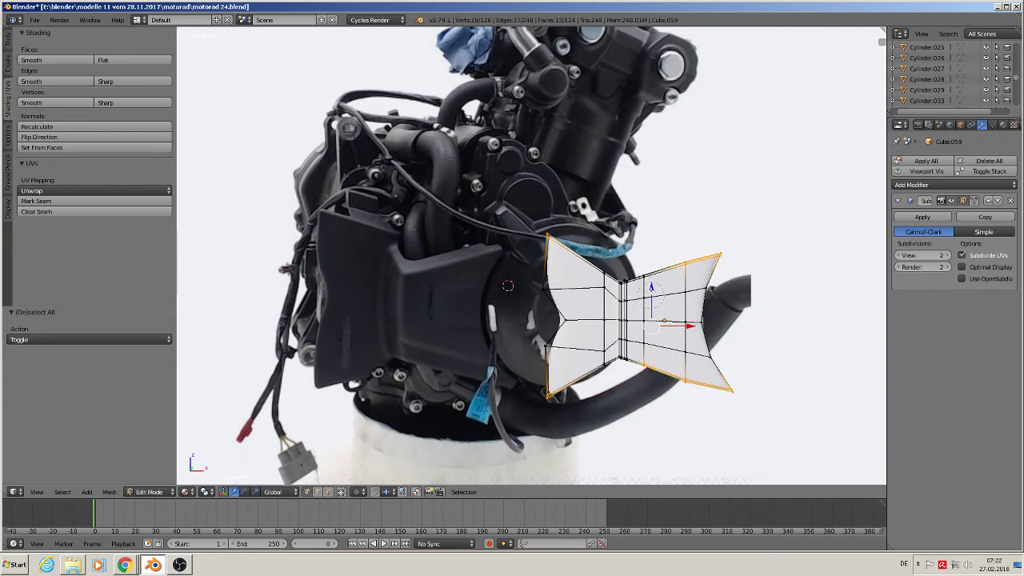
{"action": "right_click", "coordinate": [643, 270], "text": "shift"}
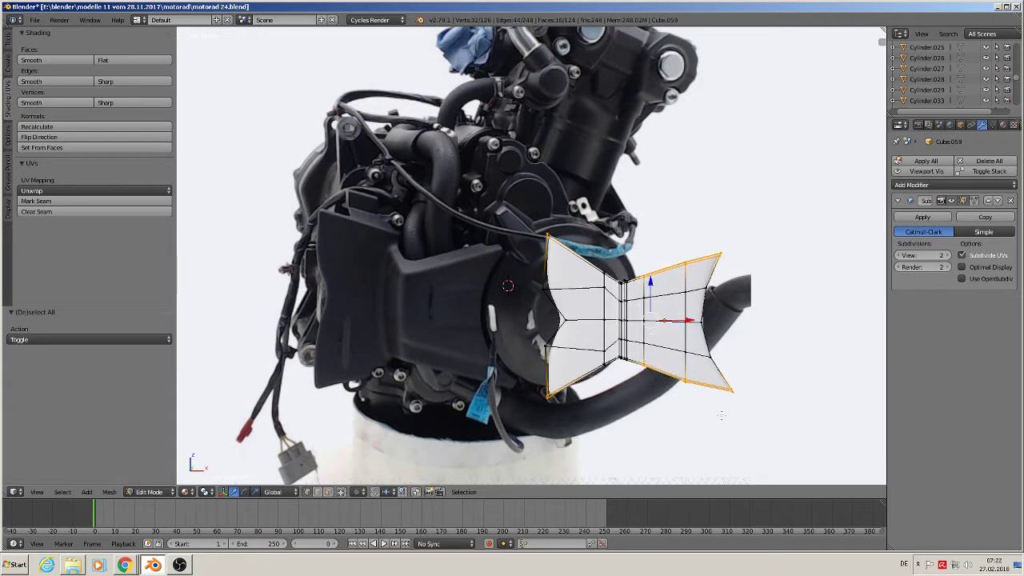
{"action": "key", "text": "s"}
{"action": "key", "text": "z"}
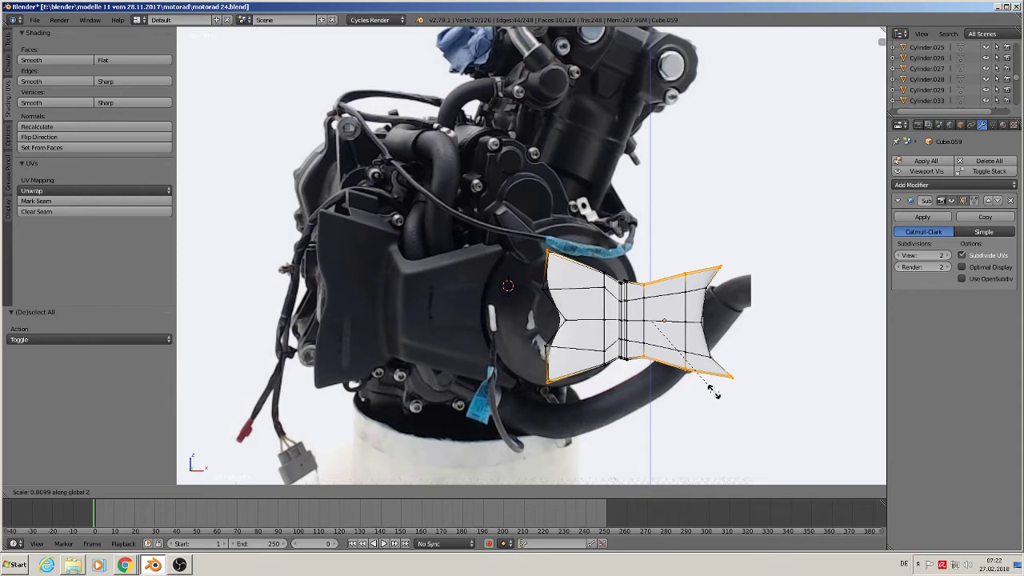
{"action": "left_click", "coordinate": [713, 391]}
{"action": "key", "text": "Tab"}
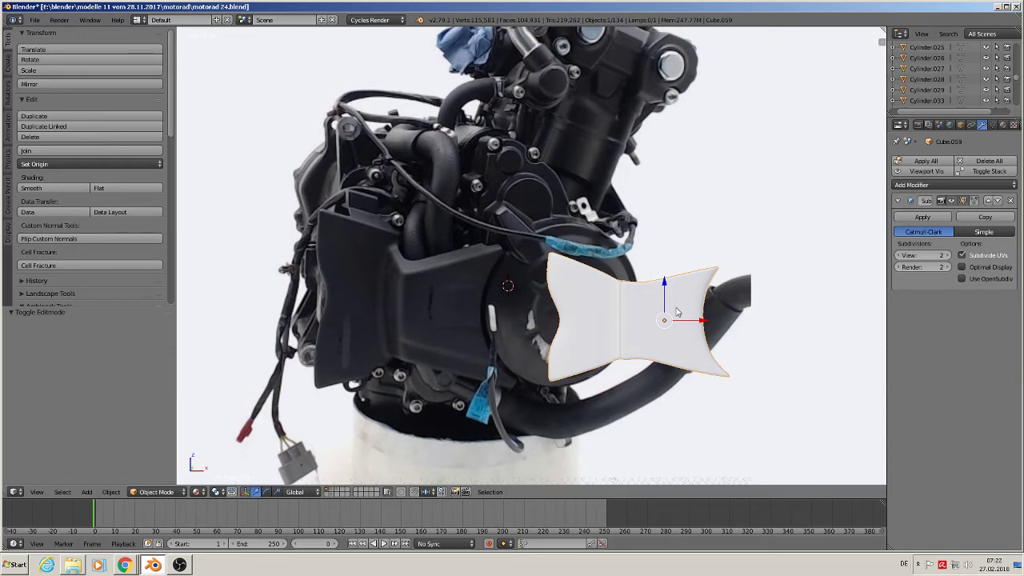
In Edit Mode, edge-slide the inset edge at the plate's upper +X corner away from the tip by a factor of about 0.242
{"action": "middle_click_drag", "start_coordinate": [677, 308], "coordinate": [701, 320]}
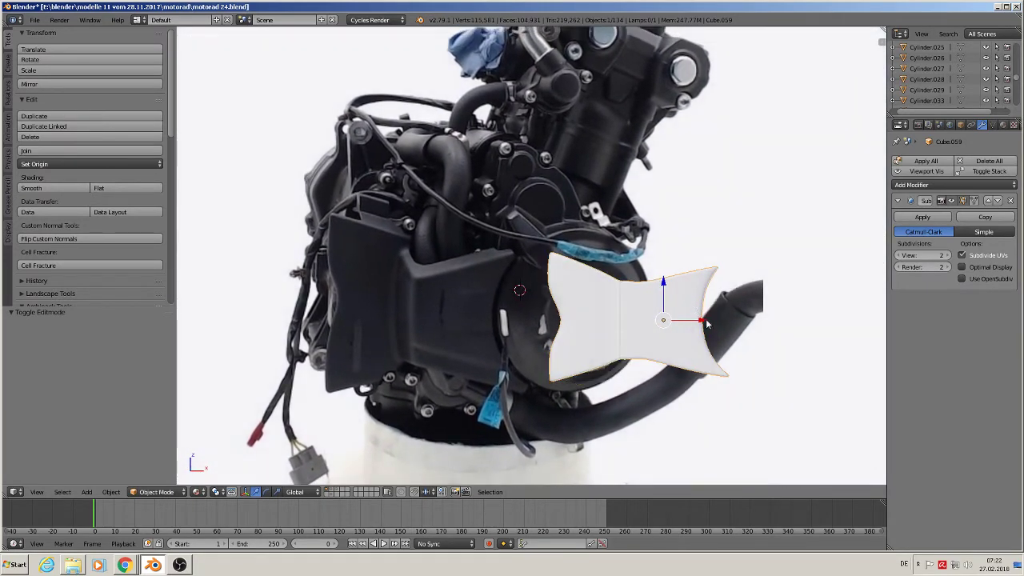
{"action": "scroll", "coordinate": [719, 367], "scroll_direction": "up", "scroll_amount": 1}
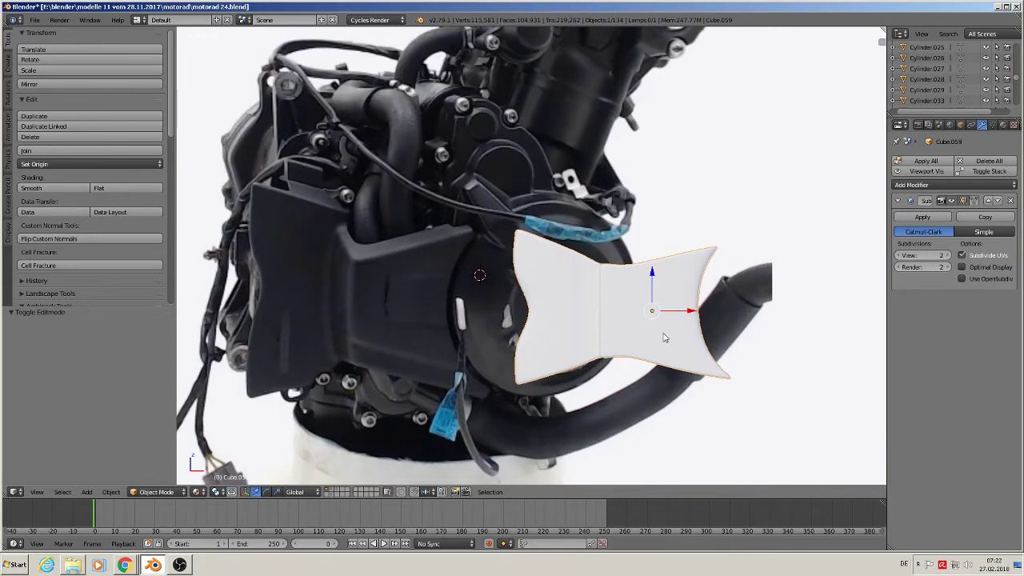
{"action": "key", "text": "Tab"}
{"action": "scroll", "coordinate": [724, 270], "scroll_direction": "up", "scroll_amount": 6}
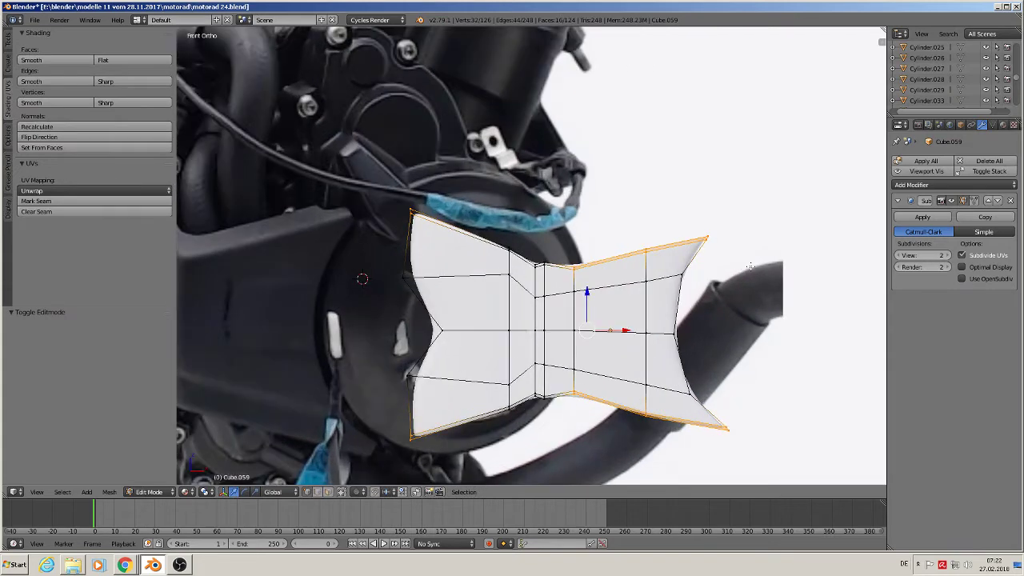
{"action": "scroll", "coordinate": [710, 260], "scroll_direction": "up", "scroll_amount": 1}
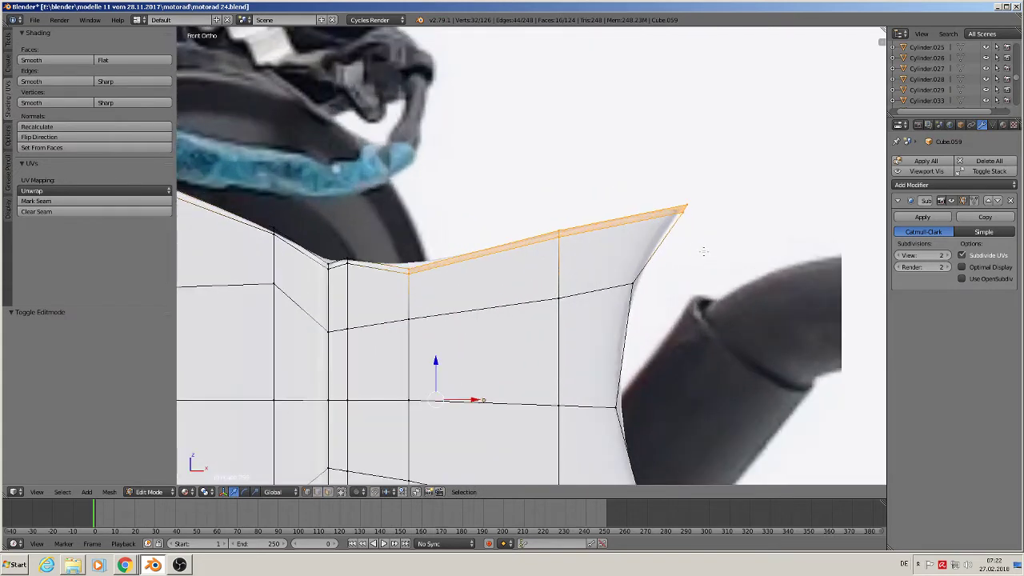
{"action": "key", "text": "a"}
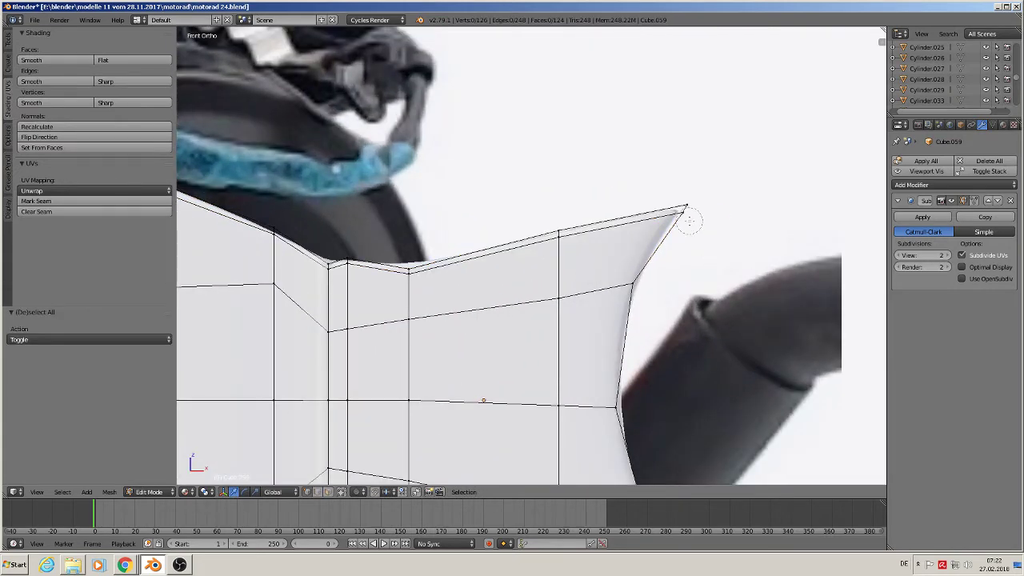
{"action": "right_click", "coordinate": [689, 221]}
{"action": "key", "text": "space"}
{"action": "left_click", "coordinate": [699, 298]}
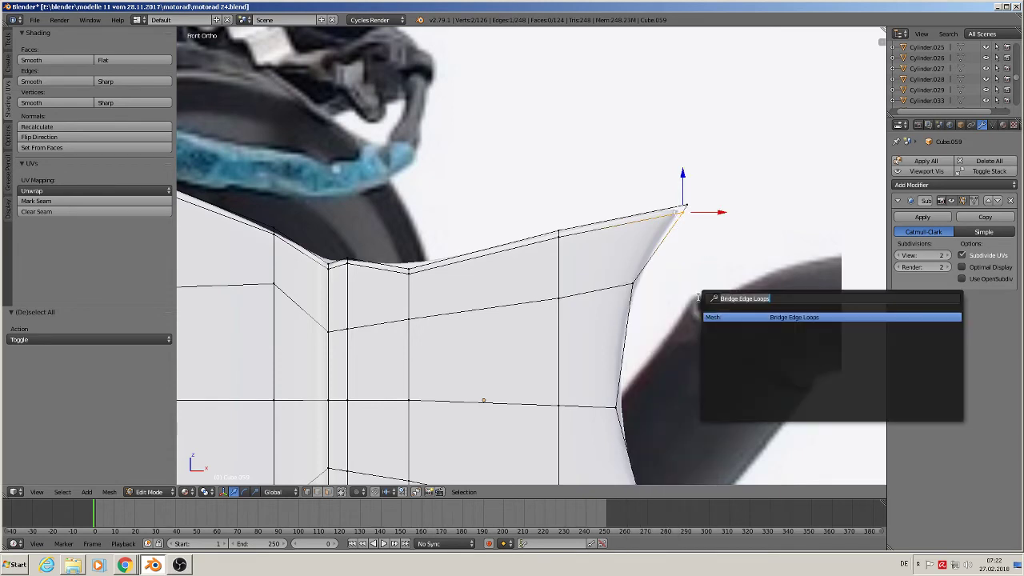
{"action": "type", "text": "slide"}
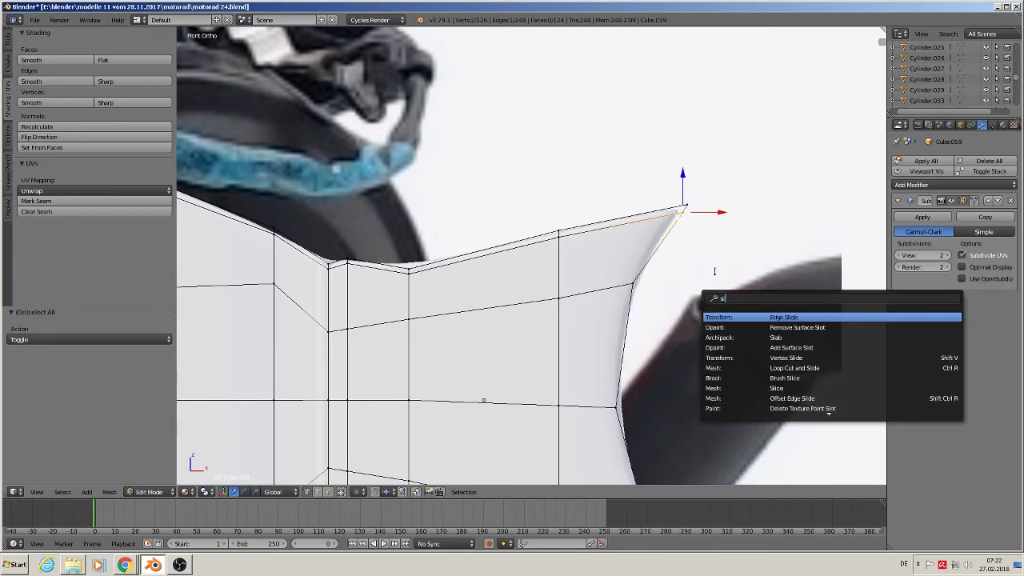
{"action": "left_click", "coordinate": [783, 317]}
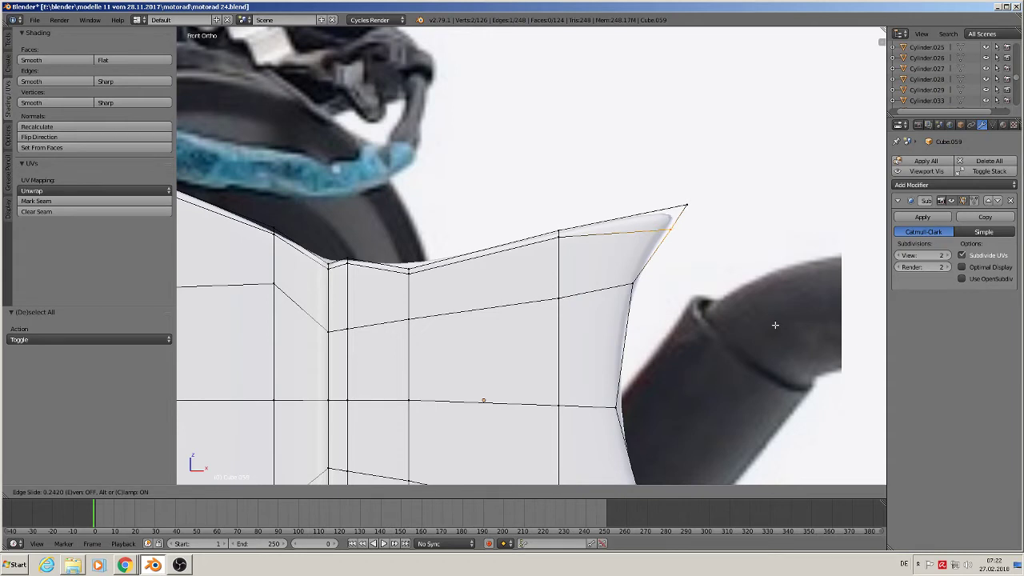
{"action": "left_click", "coordinate": [775, 324]}
Edge-slide the inset edge at the plate's lower +X corner away from the tip by a factor of about -0.257
{"action": "scroll", "coordinate": [778, 326], "scroll_direction": "down", "scroll_amount": 3}
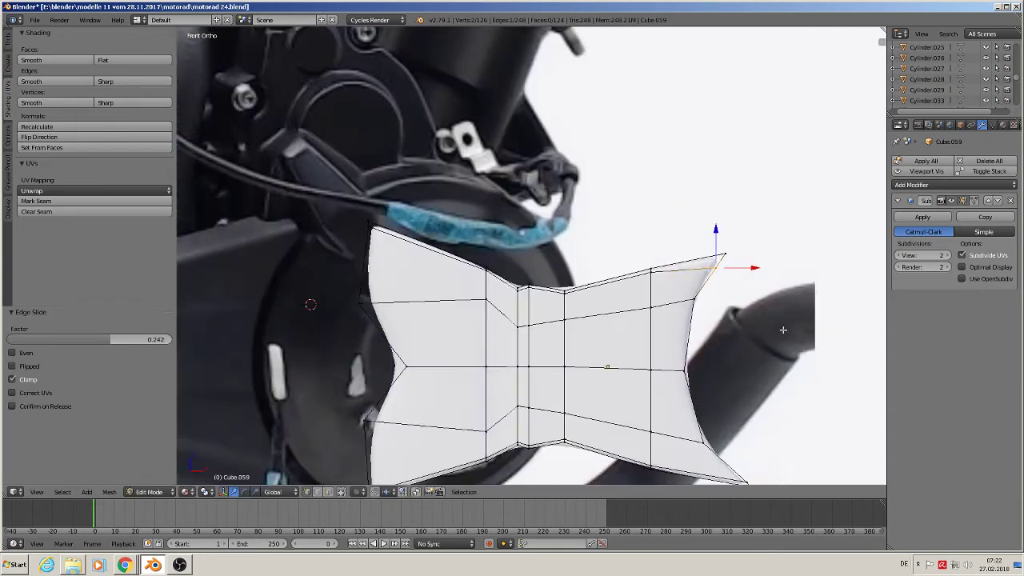
{"action": "middle_click_drag", "start_coordinate": [779, 440], "coordinate": [644, 275], "text": "shift"}
{"action": "scroll", "coordinate": [644, 275], "scroll_direction": "up", "scroll_amount": 1}
{"action": "key", "text": "a"}
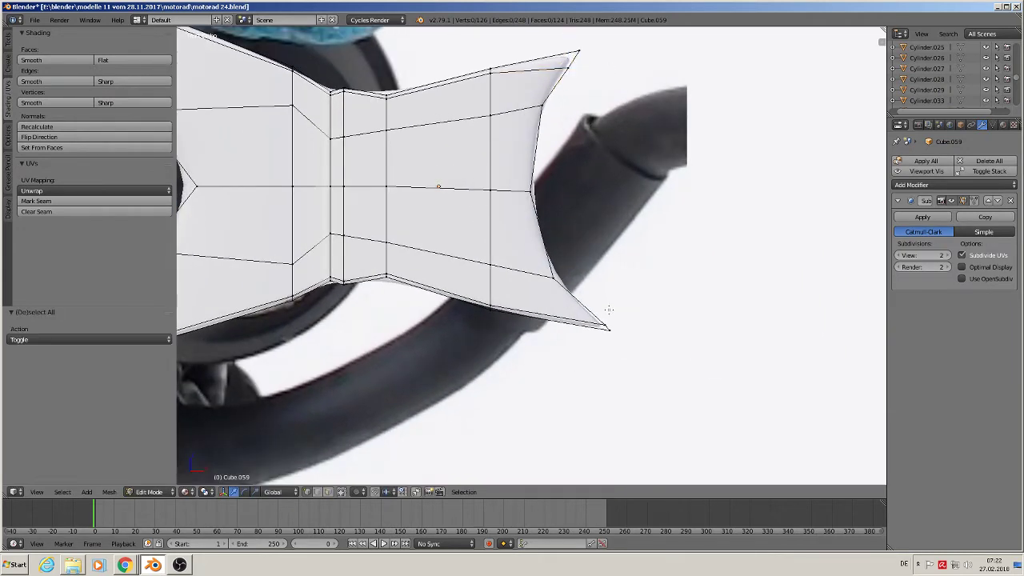
{"action": "right_click", "coordinate": [608, 314]}
{"action": "key", "text": "ctrl+e"}
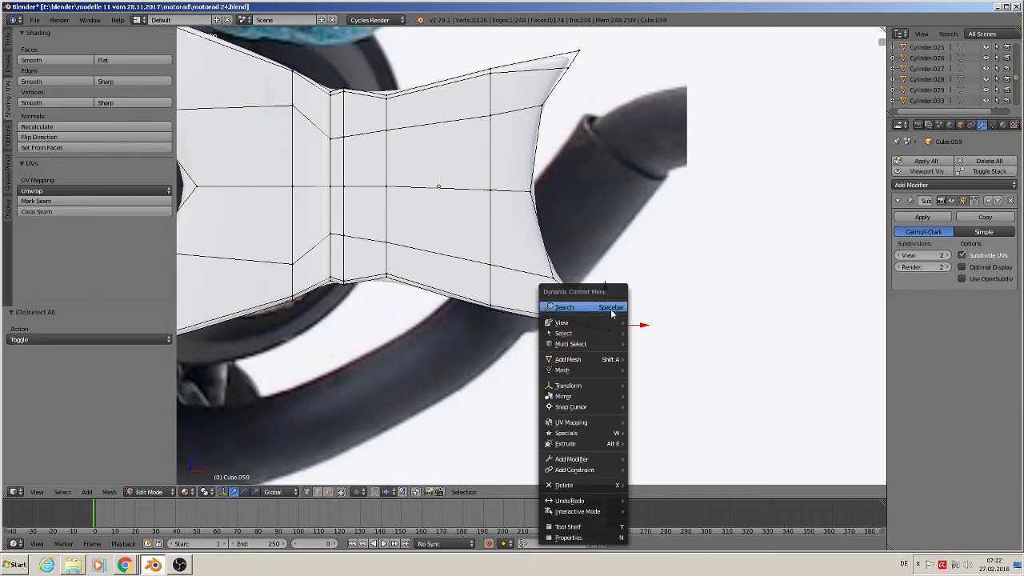
{"action": "key", "text": "Escape"}
{"action": "key", "text": "space"}
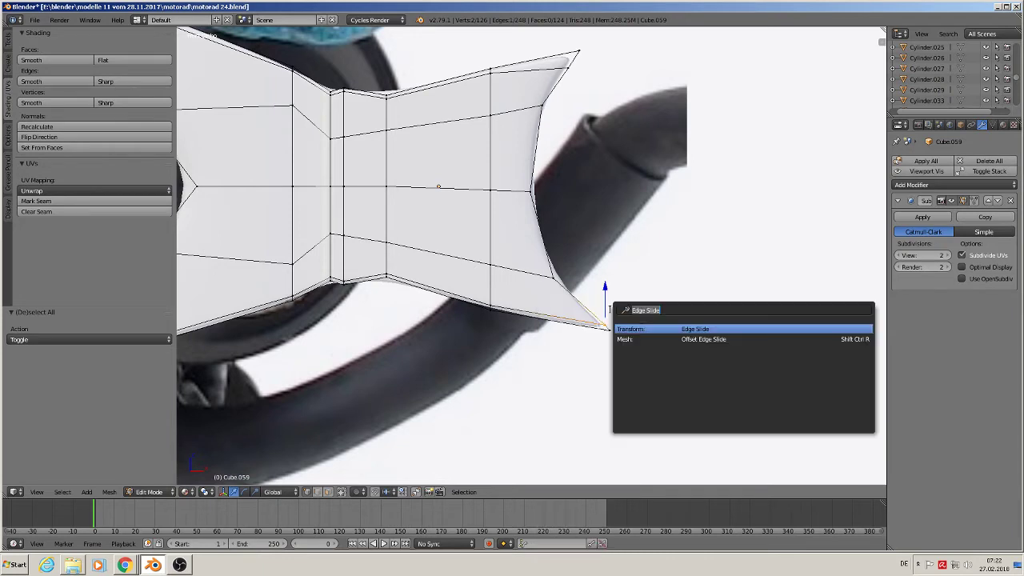
{"action": "left_click", "coordinate": [662, 329]}
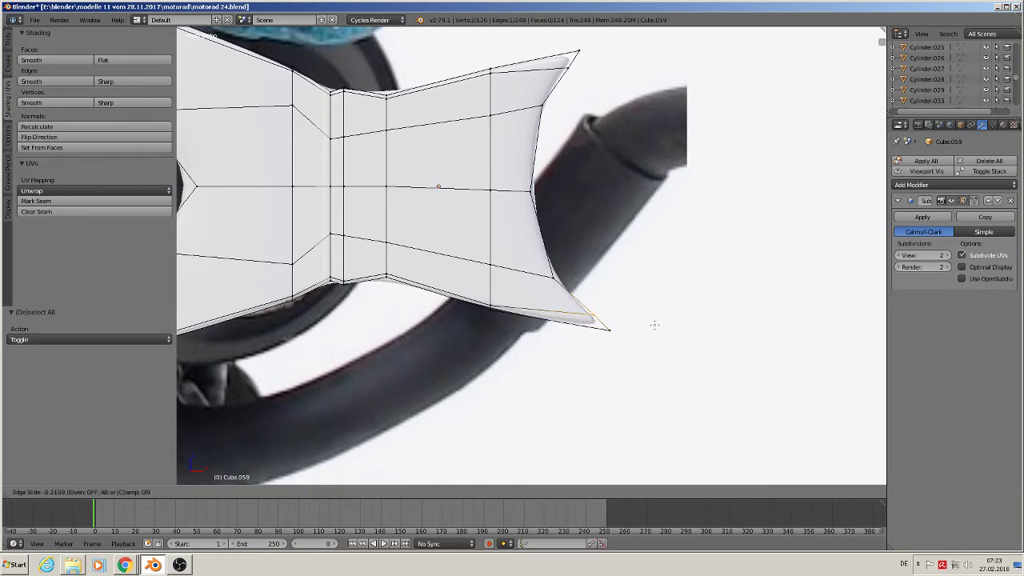
{"action": "left_click", "coordinate": [613, 312]}
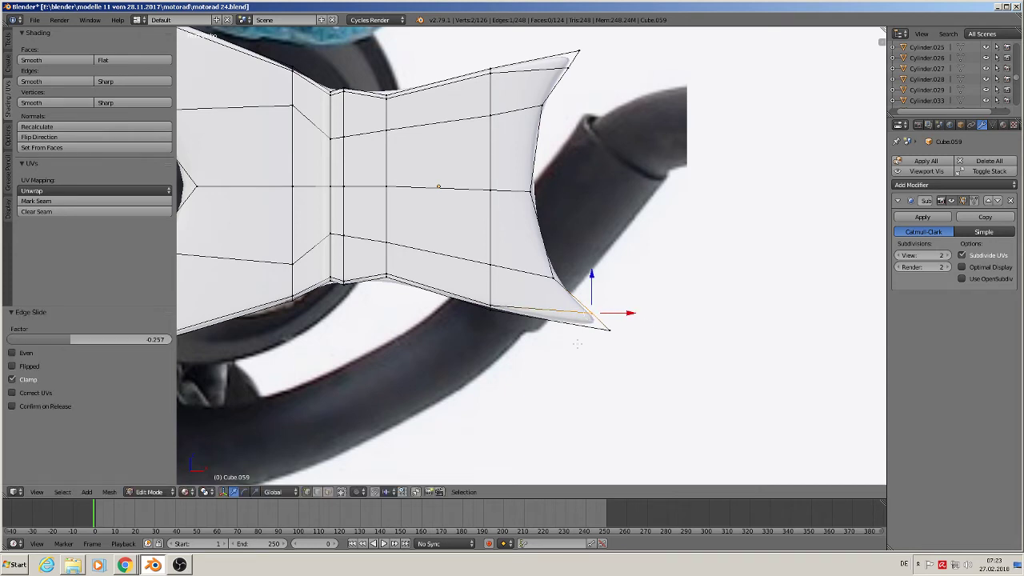
Add a vertical edge loop close to the plate's +X border, slid to about -0.845, and return to Object Mode
{"action": "scroll", "coordinate": [624, 350], "scroll_direction": "down", "scroll_amount": 3}
{"action": "middle_click_drag", "start_coordinate": [508, 362], "coordinate": [735, 373], "text": "shift"}
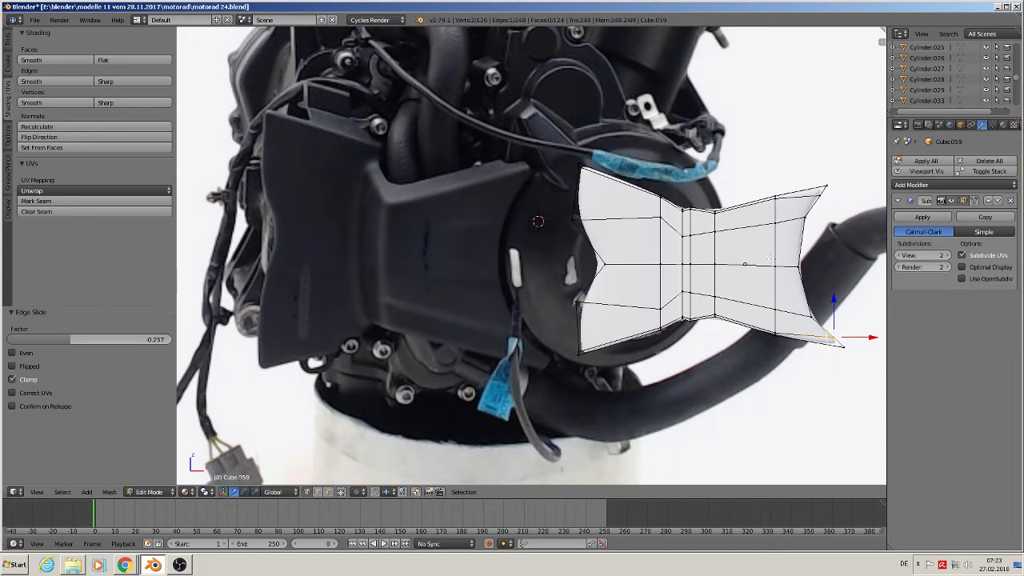
{"action": "middle_click_drag", "start_coordinate": [850, 293], "coordinate": [697, 287], "text": "shift"}
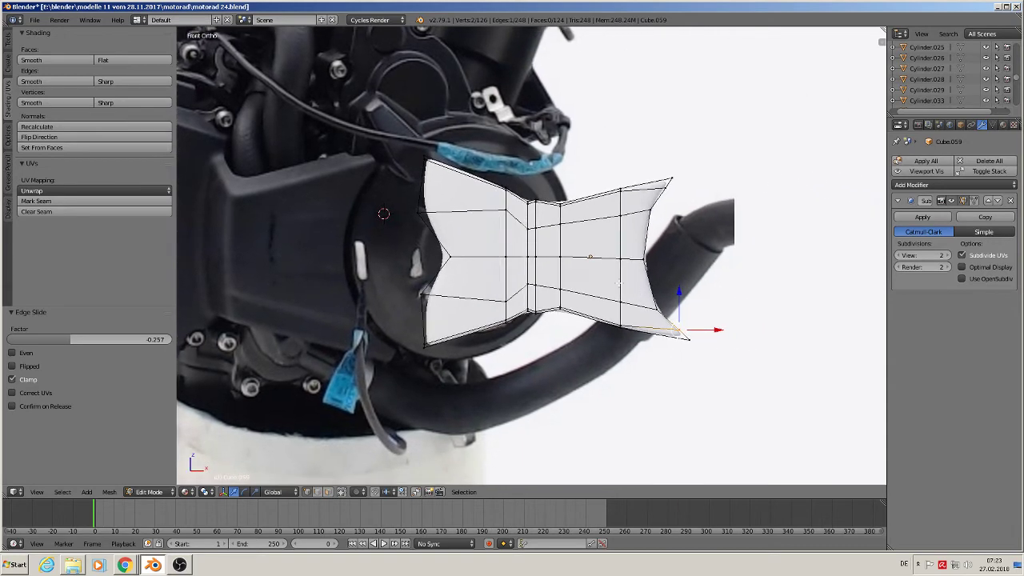
{"action": "scroll", "coordinate": [609, 256], "scroll_direction": "up", "scroll_amount": 1}
{"action": "right_click", "coordinate": [646, 201], "text": "alt"}
{"action": "key", "text": "g"}
{"action": "key", "text": "g"}
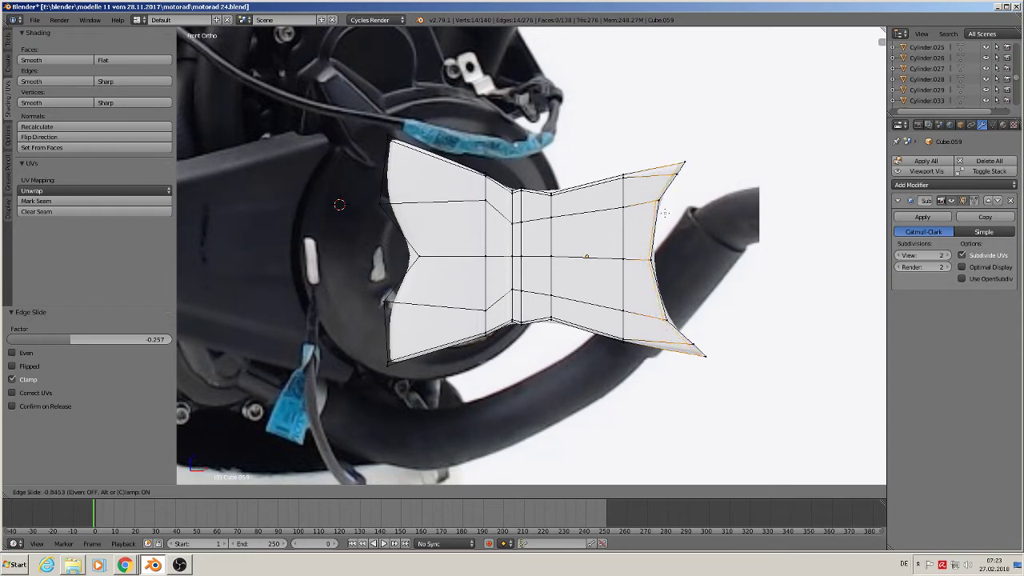
{"action": "left_click", "coordinate": [664, 213]}
{"action": "key", "text": "Tab"}
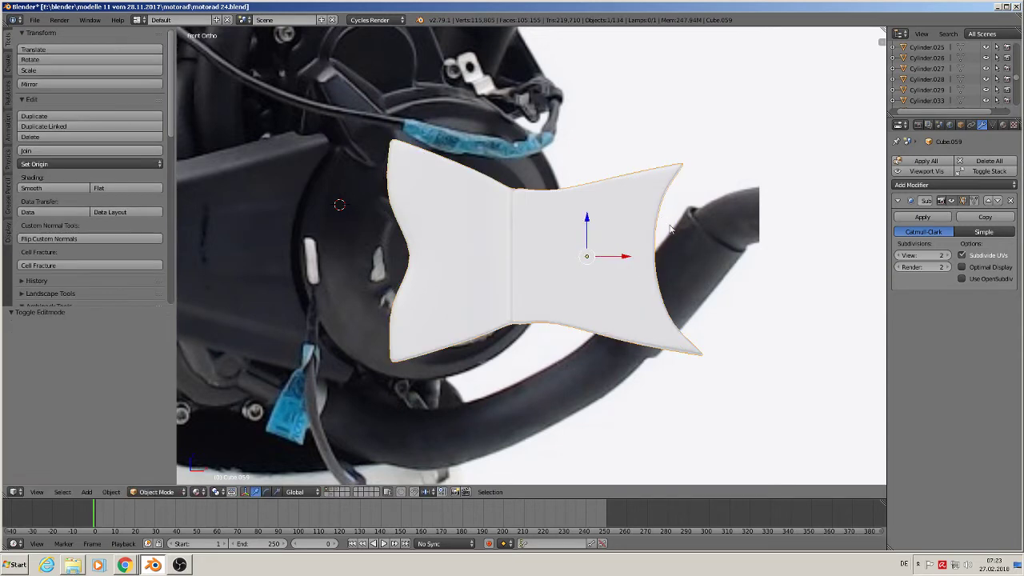
{"action": "scroll", "coordinate": [702, 273], "scroll_direction": "down", "scroll_amount": 1}
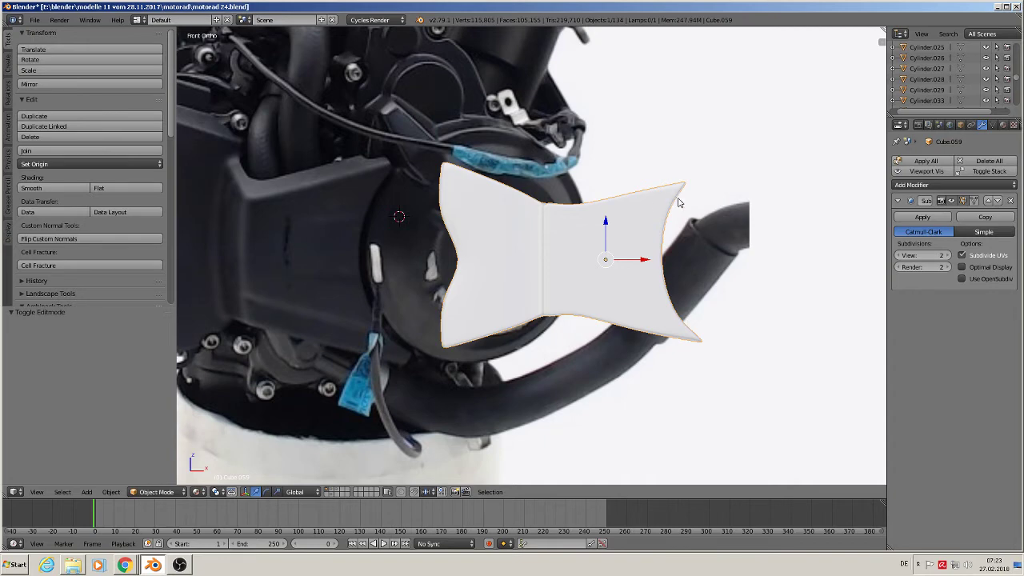
Move the inset vertices at the upper and lower +X corners by about 0.034 along X, ending in Object Mode
{"action": "scroll", "coordinate": [677, 300], "scroll_direction": "up", "scroll_amount": 3}
{"action": "key", "text": "Tab"}
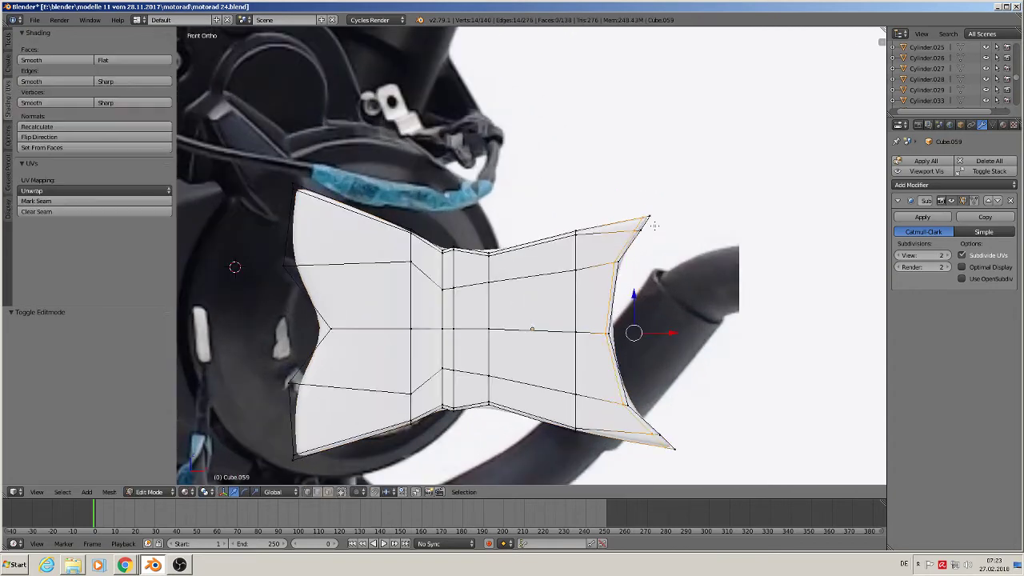
{"action": "scroll", "coordinate": [654, 226], "scroll_direction": "up", "scroll_amount": 1}
{"action": "key", "text": "a"}
{"action": "key", "text": "c"}
{"action": "left_click", "coordinate": [641, 237]}
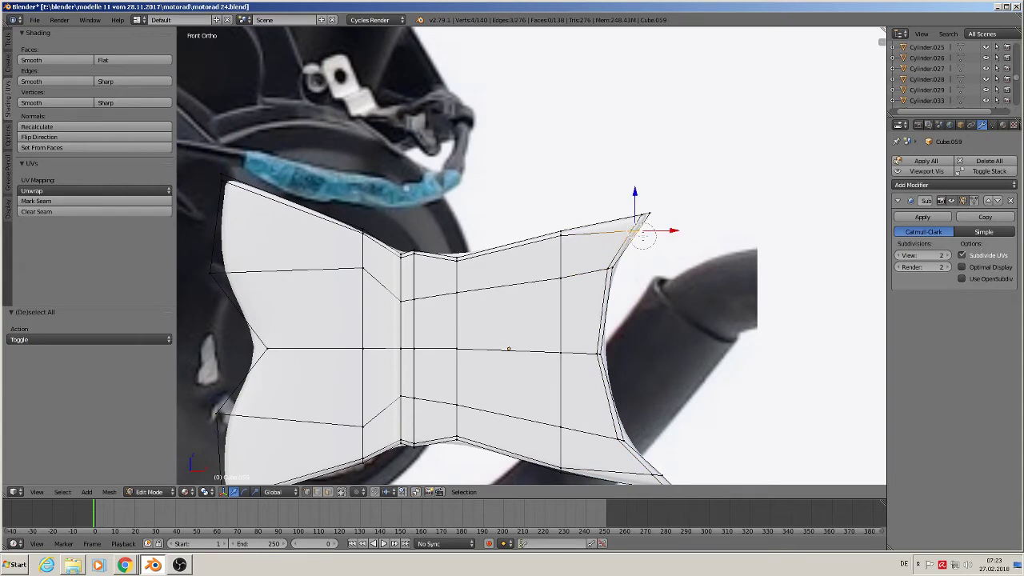
{"action": "scroll", "coordinate": [644, 467], "scroll_direction": "down", "scroll_amount": 2}
{"action": "left_click", "coordinate": [655, 470]}
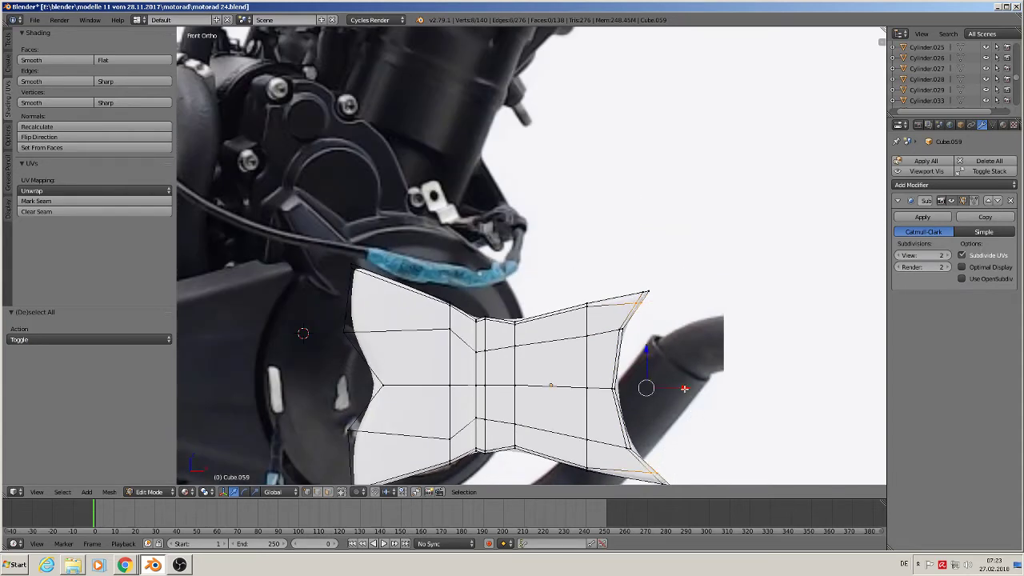
{"action": "key", "text": "g"}
{"action": "key", "text": "x"}
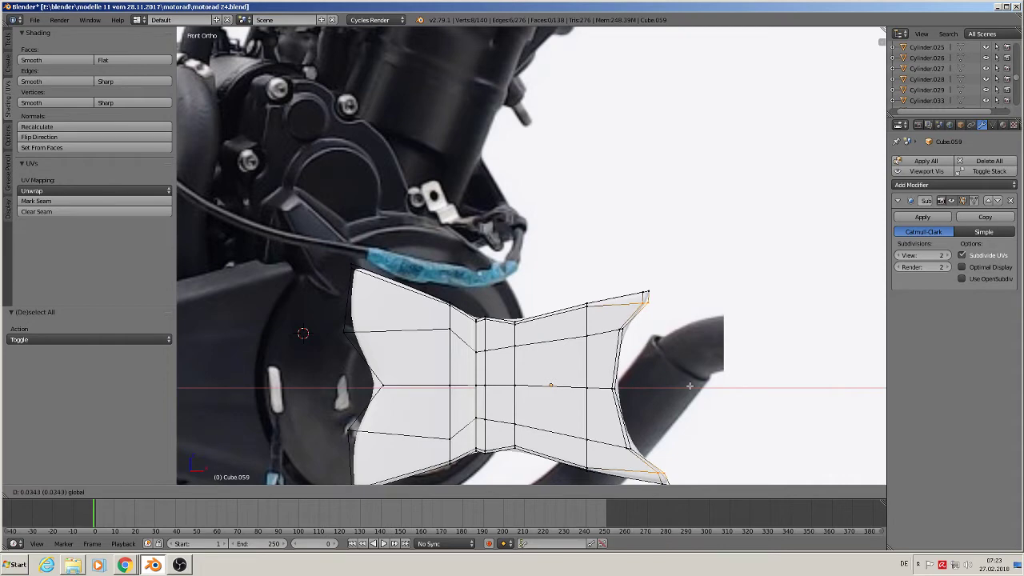
{"action": "left_click", "coordinate": [688, 385]}
{"action": "key", "text": "Tab"}
{"action": "scroll", "coordinate": [685, 386], "scroll_direction": "down", "scroll_amount": 3}
{"action": "scroll", "coordinate": [686, 385], "scroll_direction": "up", "scroll_amount": 4}
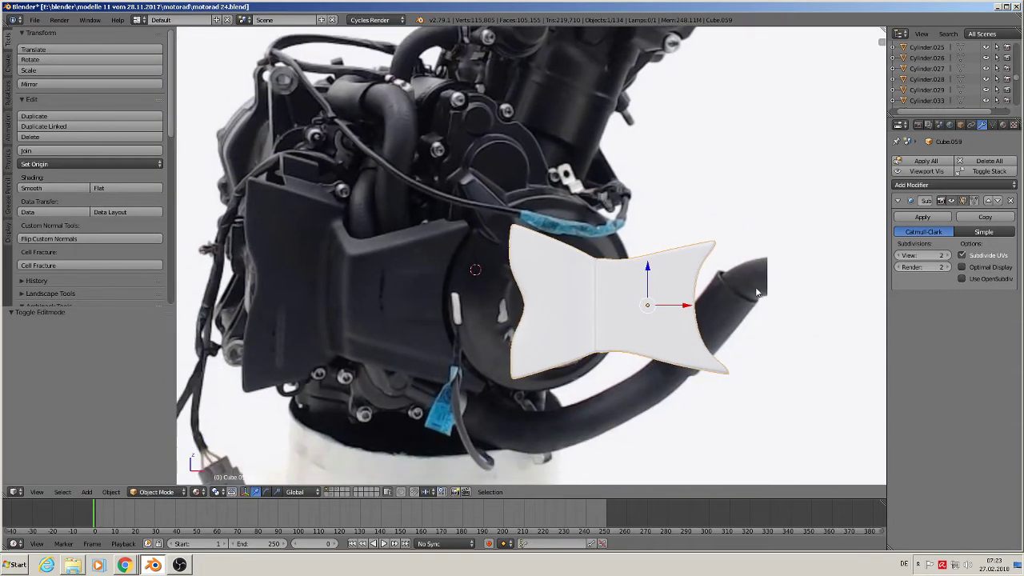
In Edit Mode, move the lower +X corner's inset vertices on the new support loop by about 0.016 along X
{"action": "key", "text": "Tab"}
{"action": "scroll", "coordinate": [753, 386], "scroll_direction": "up", "scroll_amount": 1}
{"action": "scroll", "coordinate": [753, 385], "scroll_direction": "up", "scroll_amount": 2}
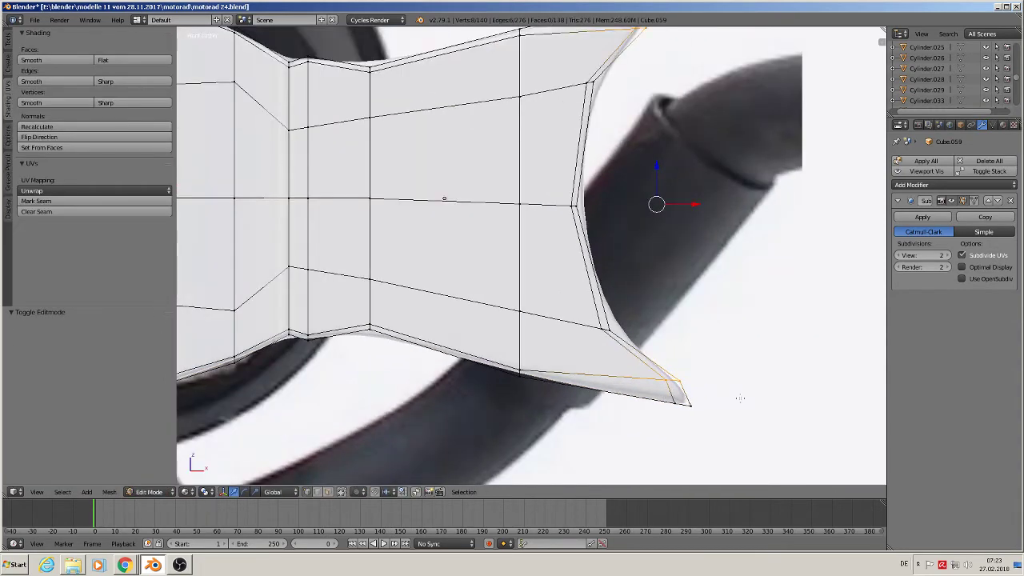
{"action": "scroll", "coordinate": [727, 402], "scroll_direction": "up", "scroll_amount": 3}
{"action": "key", "text": "a"}
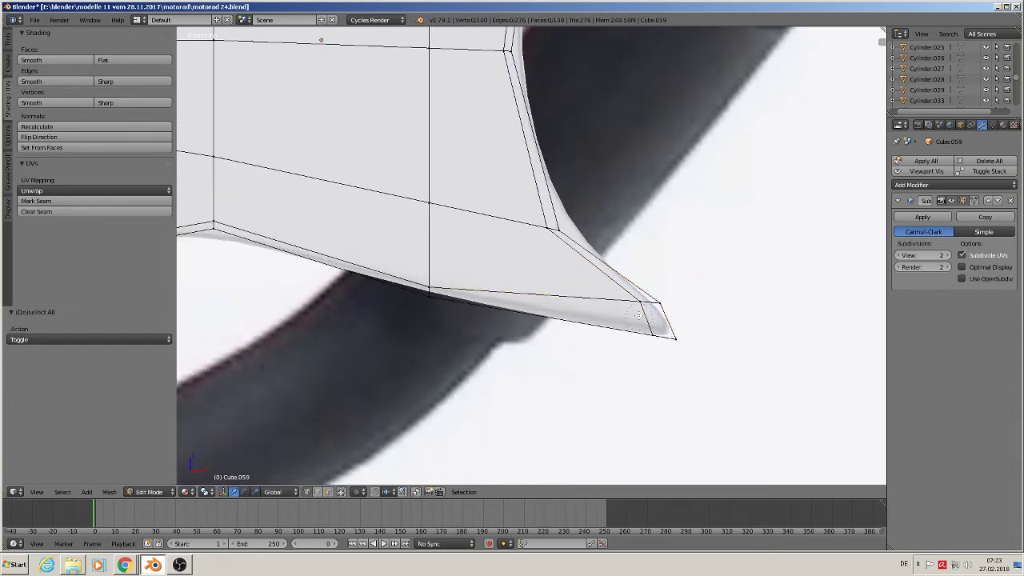
{"action": "right_click", "coordinate": [638, 308]}
{"action": "key", "text": "g"}
{"action": "key", "text": "x"}
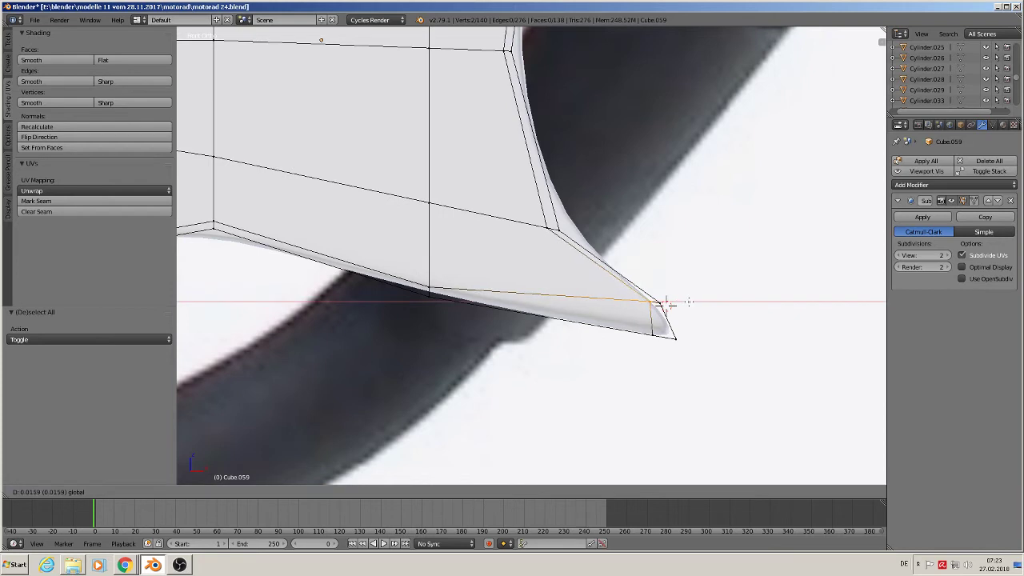
{"action": "left_click", "coordinate": [692, 303]}
Move the support loop's vertices on the bottom border at the lower +X corner by about 0.002 along X
{"action": "key", "text": "a"}
{"action": "key", "text": "c"}
{"action": "left_click", "coordinate": [651, 339]}
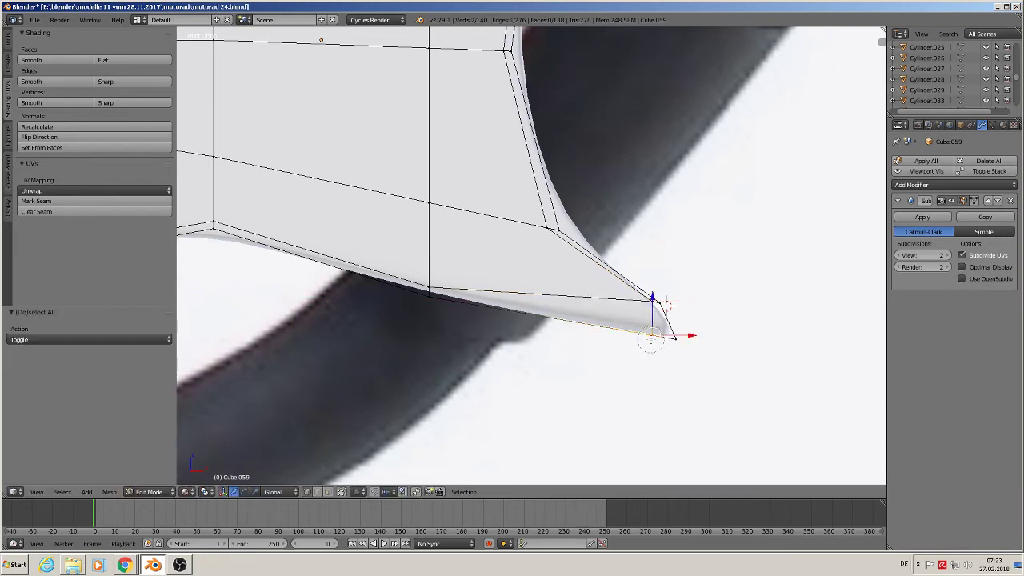
{"action": "key", "text": "g"}
{"action": "key", "text": "x"}
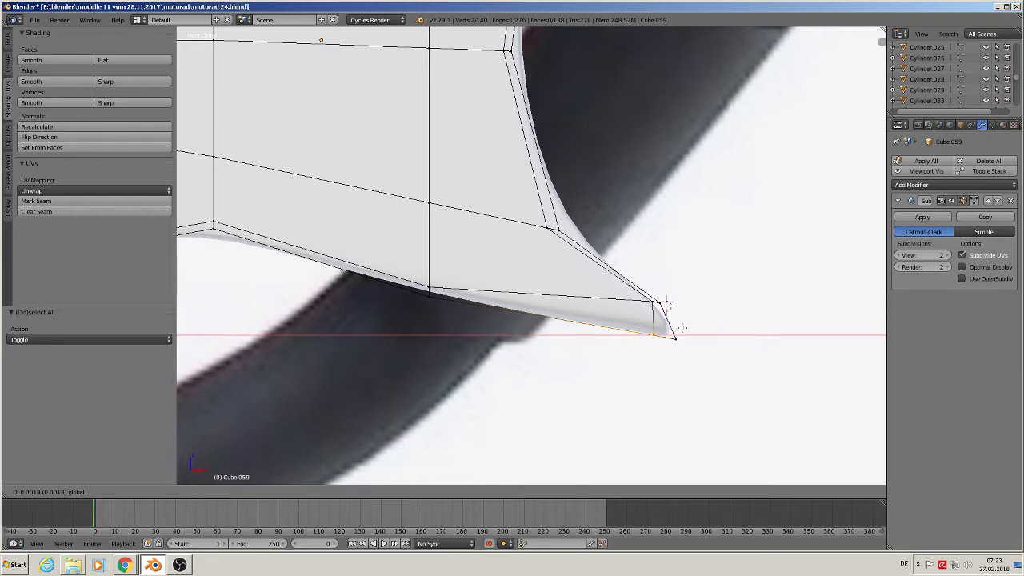
{"action": "left_click", "coordinate": [681, 328]}
Move the outermost tip vertices of the lower +X corner by -0.022 along X
{"action": "key", "text": "a"}
{"action": "key", "text": "c"}
{"action": "left_click", "coordinate": [680, 346]}
{"action": "right_click", "coordinate": [681, 345]}
{"action": "key", "text": "g"}
{"action": "key", "text": "x"}
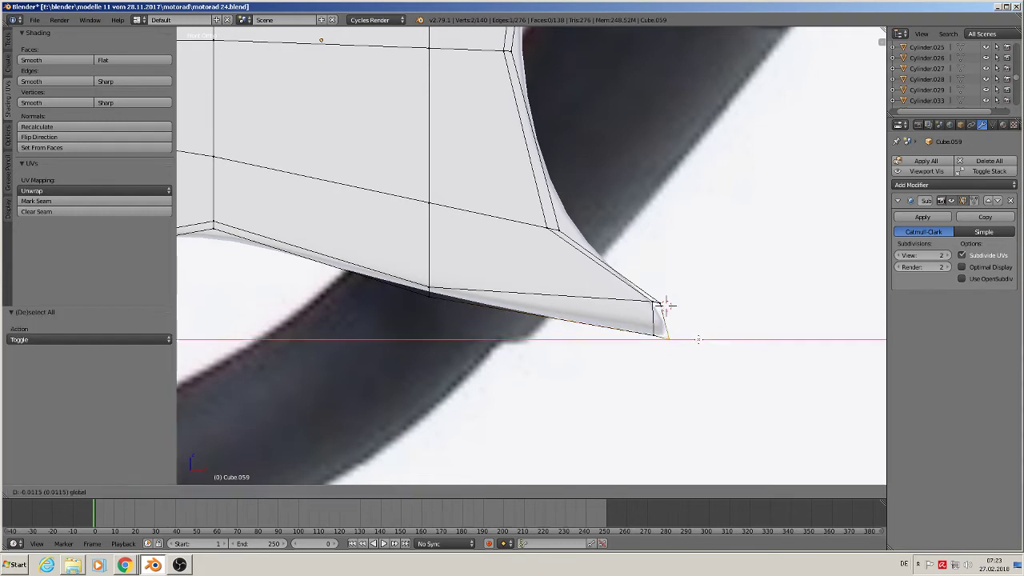
{"action": "left_click", "coordinate": [665, 305]}
Move the outermost tip vertices and the inset vertices below them at the upper +X corner by about -0.013 along X
{"action": "scroll", "coordinate": [688, 200], "scroll_direction": "down", "scroll_amount": 2}
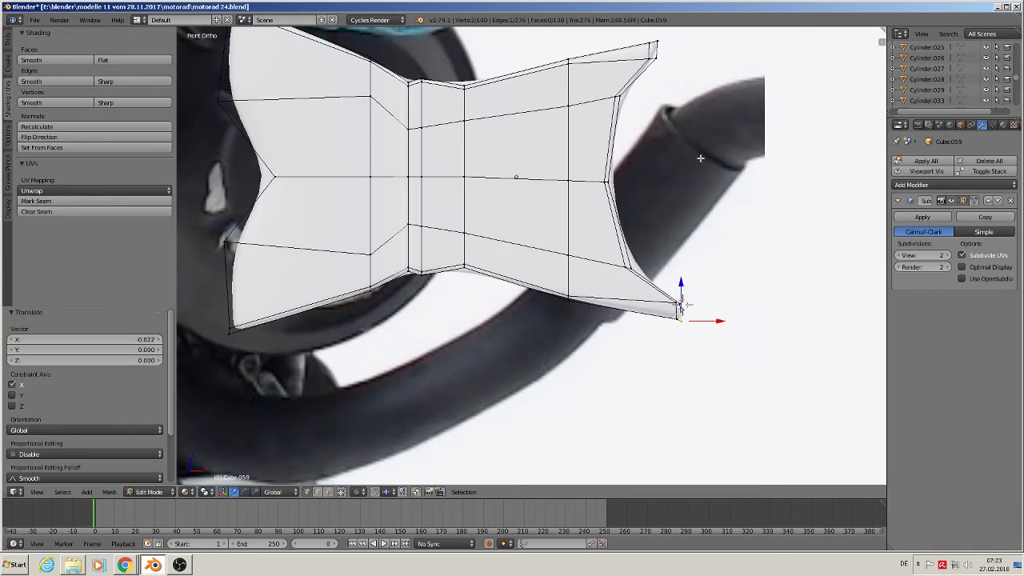
{"action": "scroll", "coordinate": [672, 127], "scroll_direction": "down", "scroll_amount": 2}
{"action": "key", "text": "a"}
{"action": "key", "text": "c"}
{"action": "left_click", "coordinate": [640, 116]}
{"action": "right_click", "coordinate": [641, 116]}
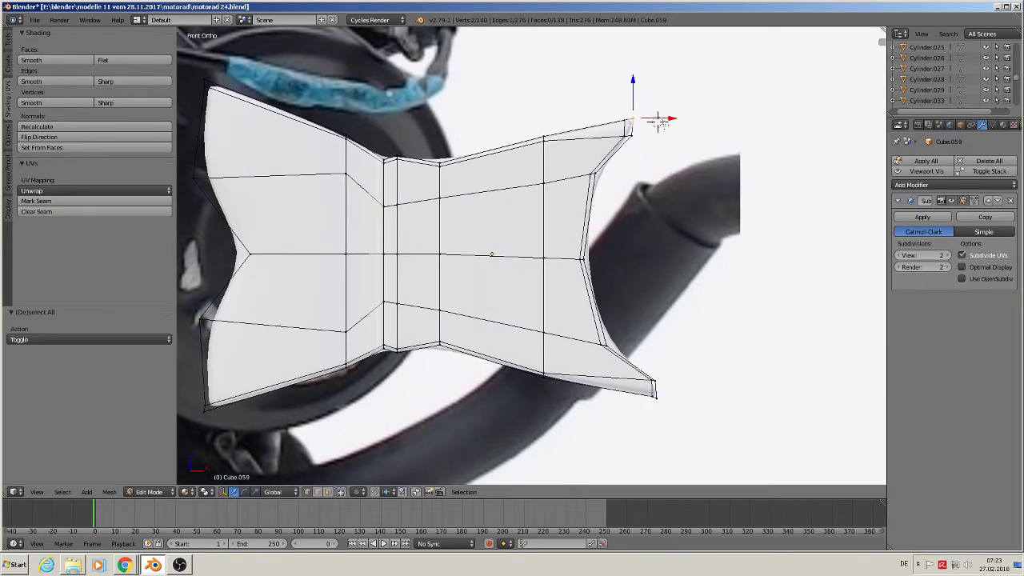
{"action": "left_click", "coordinate": [645, 137]}
{"action": "key", "text": "g"}
{"action": "key", "text": "x"}
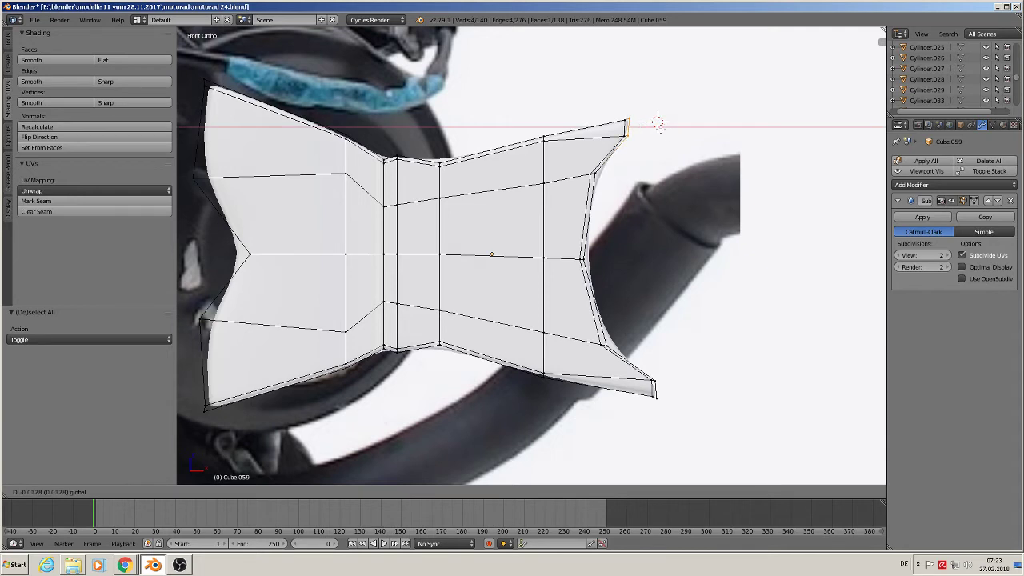
{"action": "left_click", "coordinate": [657, 122]}
Move the inset vertices just below the tip of the upper +X corner by about 0.007 along X
{"action": "key", "text": "a"}
{"action": "key", "text": "c"}
{"action": "left_click", "coordinate": [638, 141]}
{"action": "right_click", "coordinate": [638, 141]}
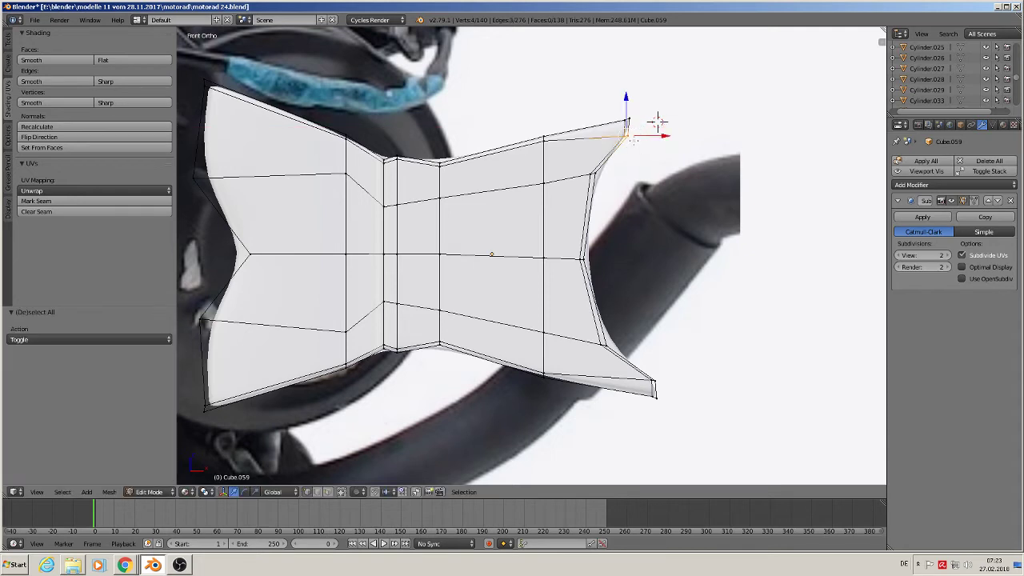
{"action": "left_click", "coordinate": [648, 140]}
{"action": "key", "text": "g"}
{"action": "key", "text": "x"}
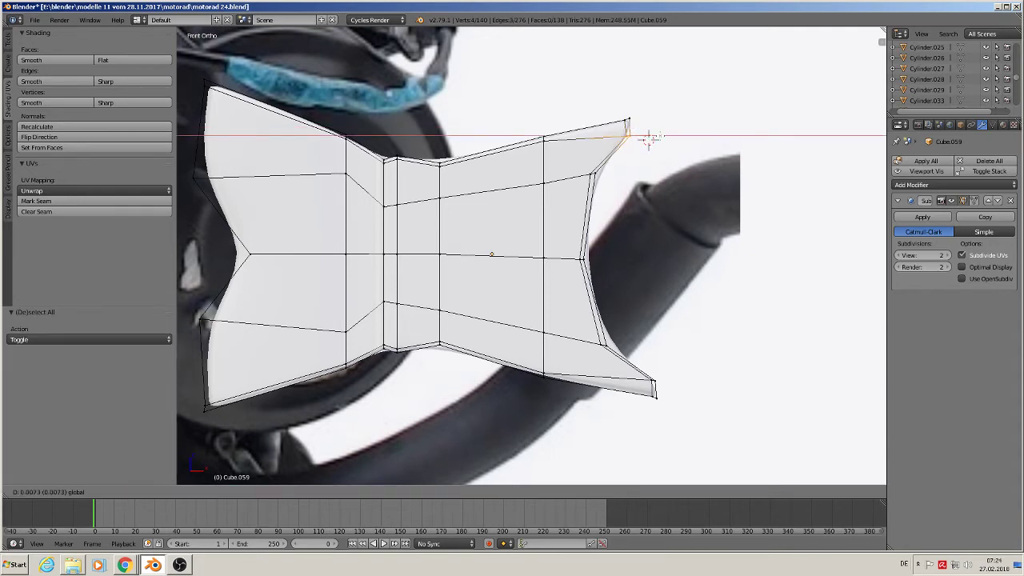
{"action": "left_click", "coordinate": [658, 137]}
{"action": "key", "text": "Tab"}
{"action": "scroll", "coordinate": [656, 200], "scroll_direction": "down", "scroll_amount": 3}
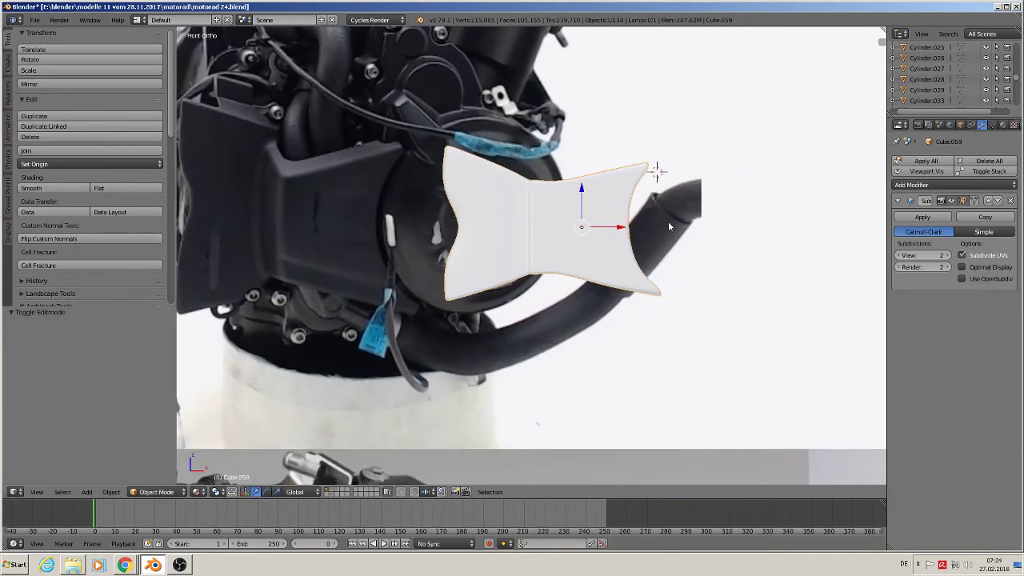
{"action": "middle_click_drag", "start_coordinate": [670, 227], "coordinate": [725, 213], "text": "shift"}
{"action": "mouse_move", "coordinate": [643, 220]}
{"action": "middle_mouse_down"}
{"action": "mouse_move", "coordinate": [655, 249]}
{"action": "mouse_move", "coordinate": [709, 258]}
{"action": "mouse_move", "coordinate": [646, 233]}
{"action": "mouse_move", "coordinate": [627, 241]}
{"action": "mouse_move", "coordinate": [652, 247]}
{"action": "mouse_move", "coordinate": [637, 234]}
{"action": "middle_mouse_up"}
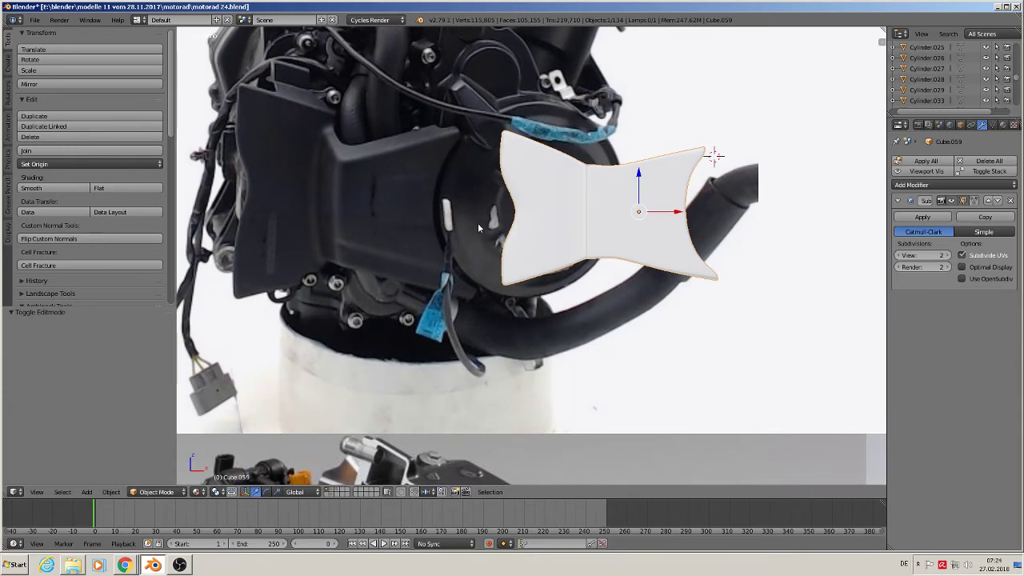
In face select mode, extrude the four central front faces of the plate's +X half and scale them to 0.68
{"action": "key", "text": "Tab"}
{"action": "scroll", "coordinate": [688, 216], "scroll_direction": "up", "scroll_amount": 1}
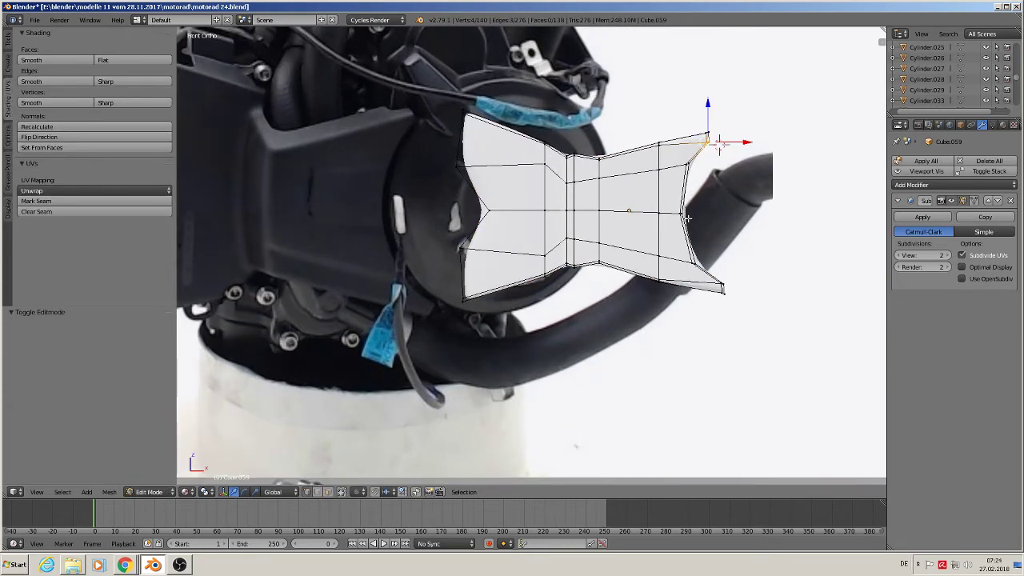
{"action": "scroll", "coordinate": [717, 146], "scroll_direction": "down", "scroll_amount": 1}
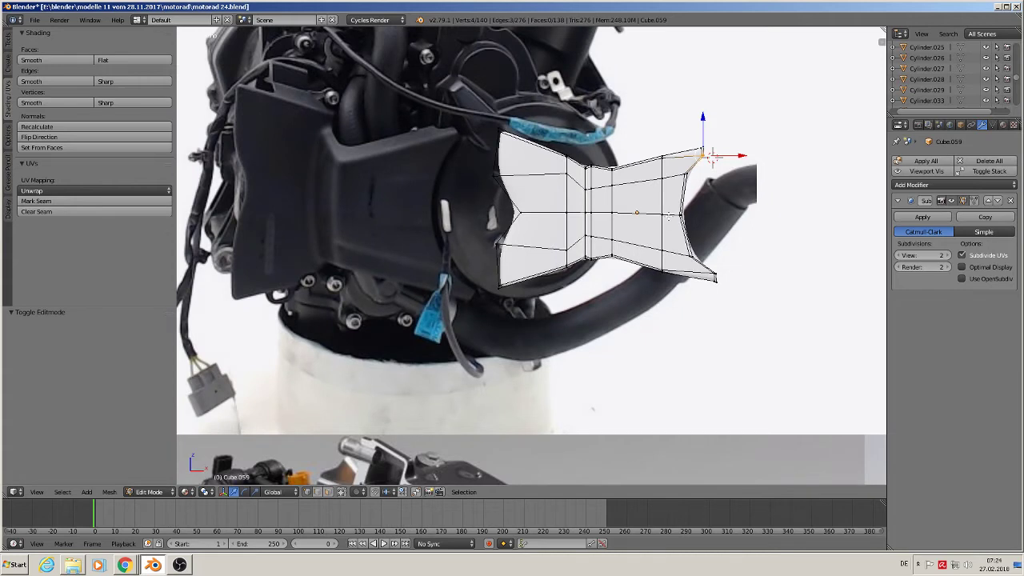
{"action": "left_click", "coordinate": [330, 493]}
{"action": "left_click", "coordinate": [647, 205]}
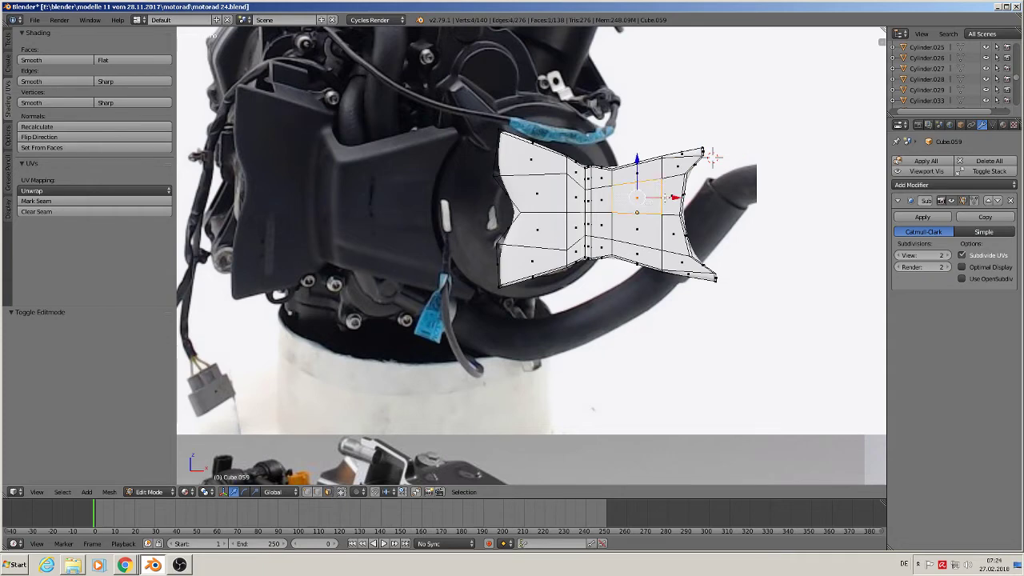
{"action": "left_click", "coordinate": [668, 199], "text": "shift"}
{"action": "left_click", "coordinate": [672, 227], "text": "shift"}
{"action": "left_click", "coordinate": [666, 238], "text": "shift"}
{"action": "left_click", "coordinate": [644, 231], "text": "shift"}
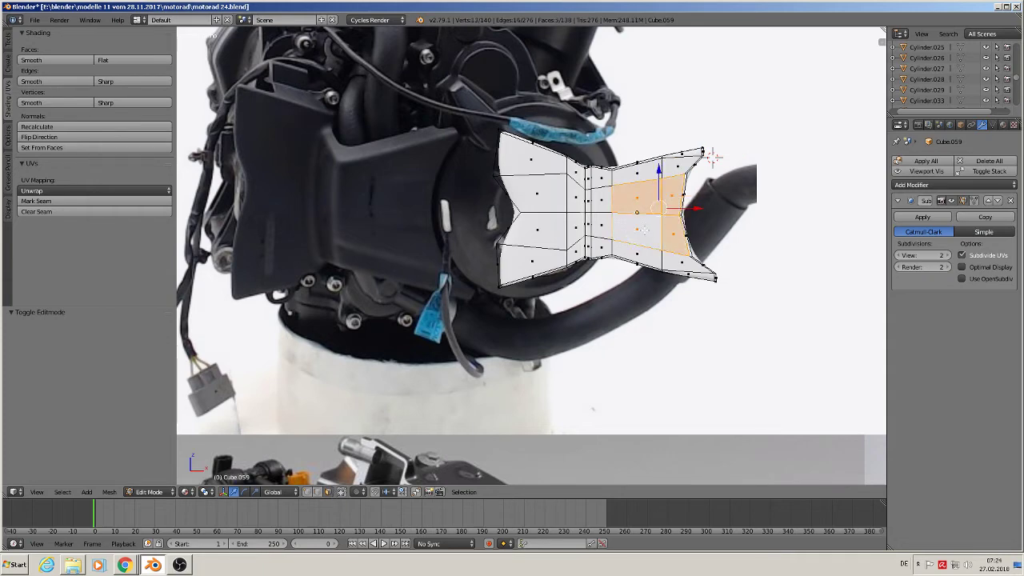
{"action": "scroll", "coordinate": [704, 282], "scroll_direction": "up", "scroll_amount": 2}
{"action": "middle_click_drag", "start_coordinate": [704, 282], "coordinate": [366, 185]}
{"action": "middle_click_drag", "start_coordinate": [844, 348], "coordinate": [724, 220]}
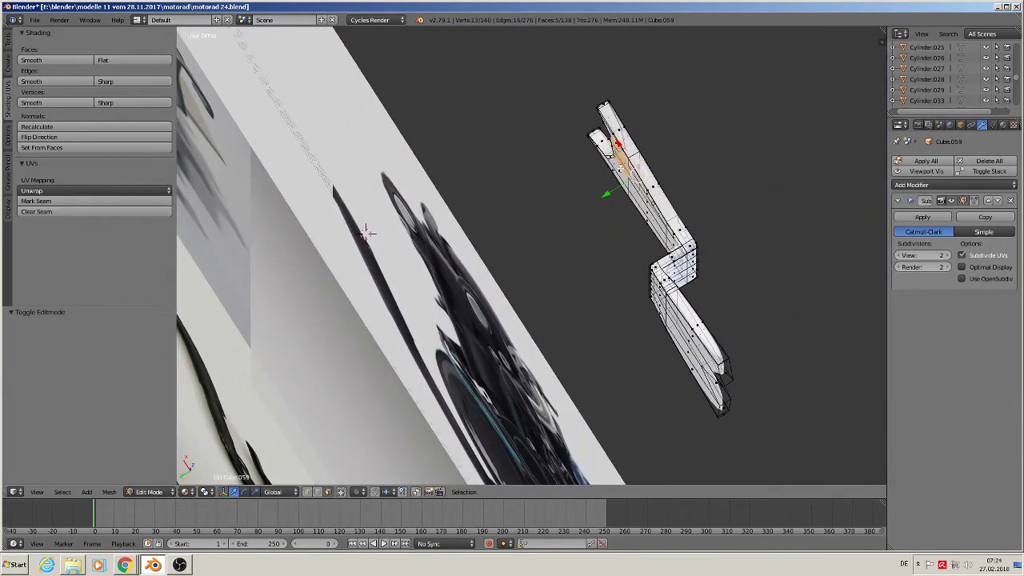
{"action": "left_click", "coordinate": [630, 168], "text": "shift"}
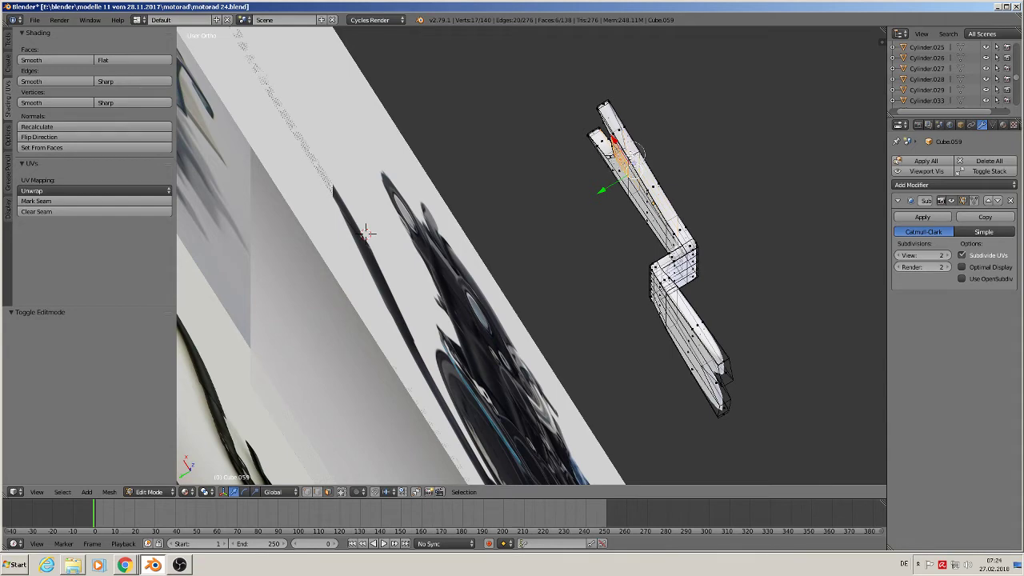
{"action": "left_click_drag", "start_coordinate": [624, 164], "coordinate": [616, 170]}
{"action": "mouse_move", "coordinate": [617, 172]}
{"action": "middle_mouse_down"}
{"action": "mouse_move", "coordinate": [605, 164]}
{"action": "mouse_move", "coordinate": [618, 152]}
{"action": "middle_mouse_up"}
{"action": "right_click", "coordinate": [606, 163]}
{"action": "middle_click_drag", "start_coordinate": [366, 215], "coordinate": [741, 64]}
{"action": "right_click", "coordinate": [692, 224], "text": "shift"}
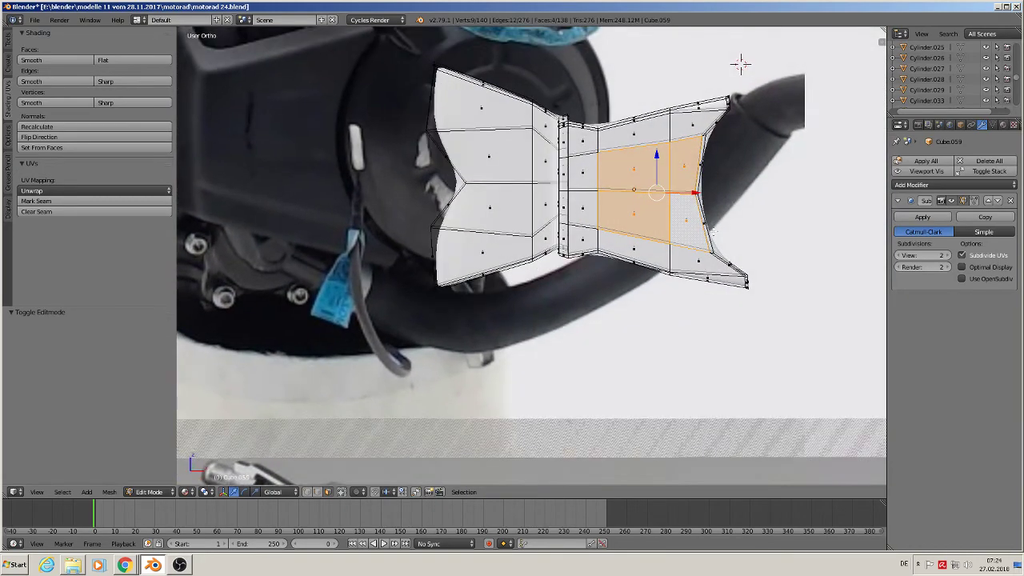
{"action": "key", "text": "KP_1"}
{"action": "key", "text": "e"}
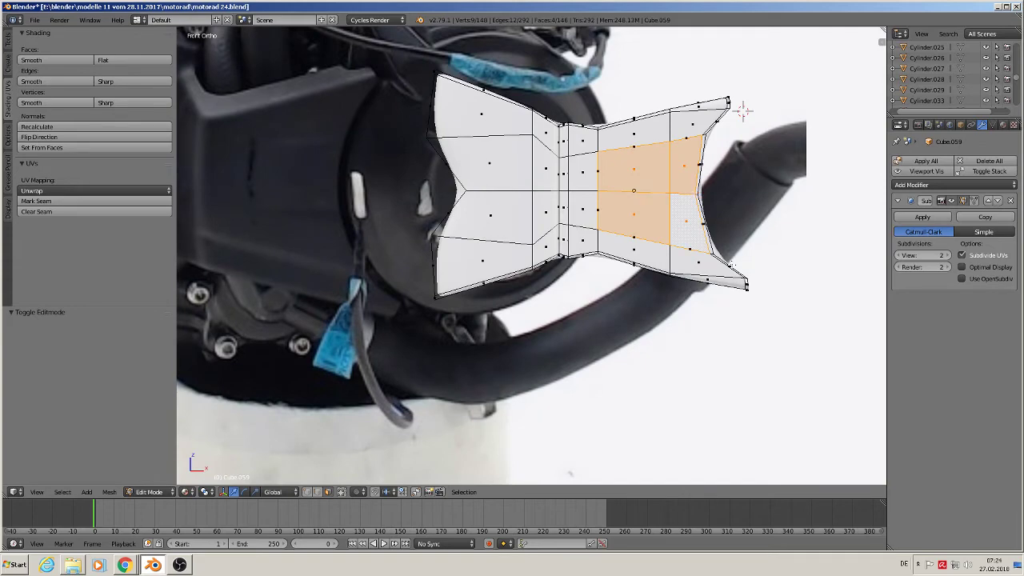
{"action": "key", "text": "s"}
{"action": "left_click", "coordinate": [708, 242]}
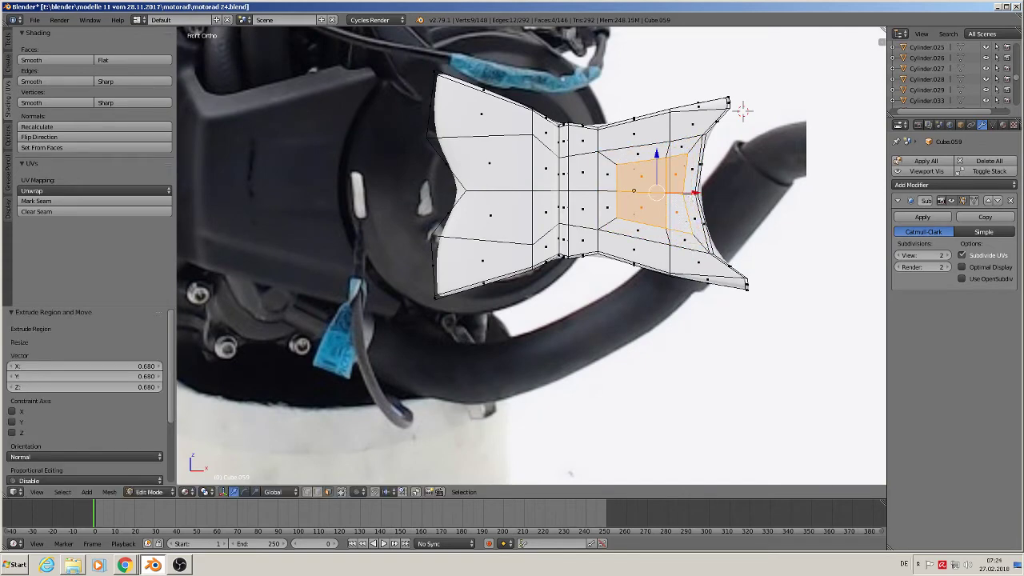
Move the extruded inner faces by 0.048 along X and by -0.043 along Y to form a raised pad
{"action": "key", "text": "g"}
{"action": "key", "text": "x"}
{"action": "left_click", "coordinate": [741, 105]}
{"action": "middle_click_drag", "start_coordinate": [741, 105], "coordinate": [747, 250]}
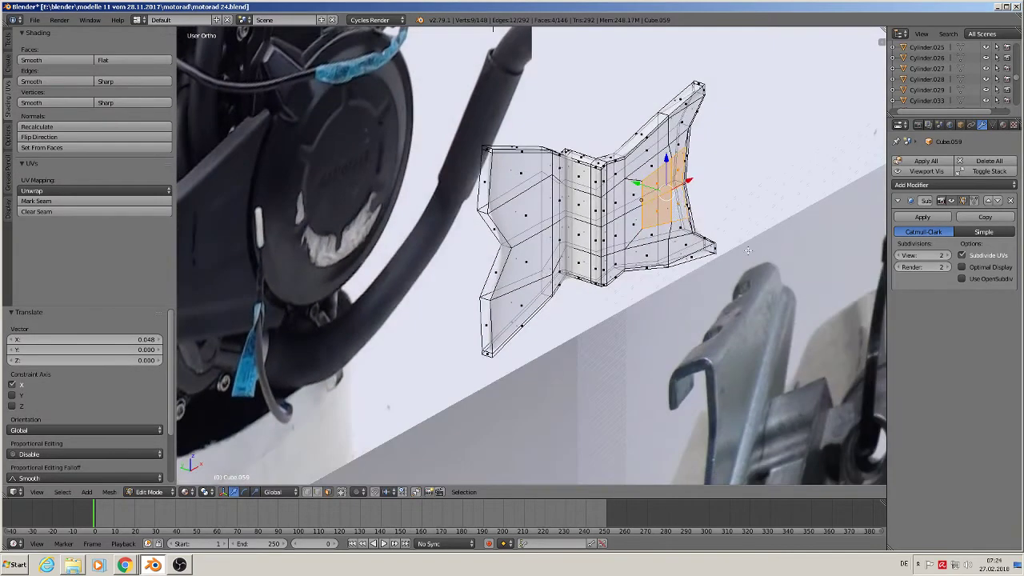
{"action": "key", "text": "g"}
{"action": "key", "text": "y"}
{"action": "left_click", "coordinate": [641, 187]}
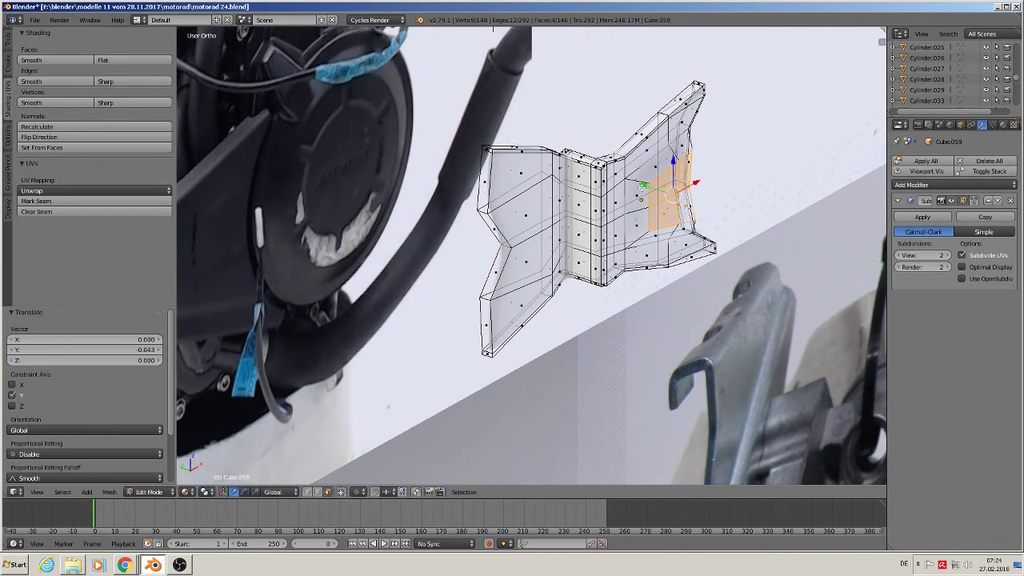
{"action": "key", "text": "Tab"}
{"action": "scroll", "coordinate": [731, 229], "scroll_direction": "up", "scroll_amount": 3}
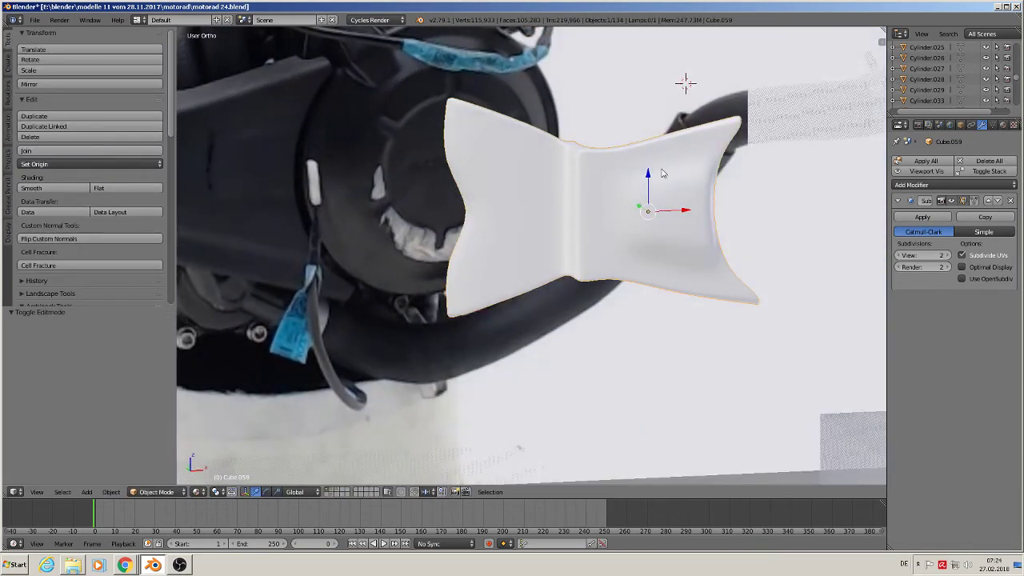
{"action": "mouse_move", "coordinate": [686, 241]}
{"action": "middle_mouse_down"}
{"action": "mouse_move", "coordinate": [704, 240]}
{"action": "mouse_move", "coordinate": [664, 177]}
{"action": "middle_mouse_up"}
{"action": "key", "text": "Tab"}
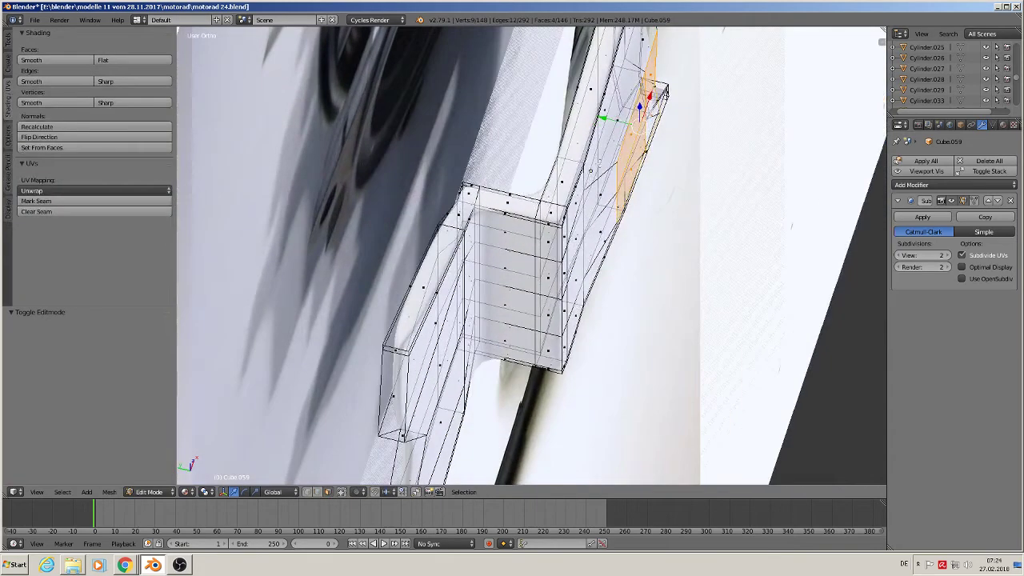
{"action": "key", "text": "ctrl+r"}
{"action": "left_click", "coordinate": [590, 170]}
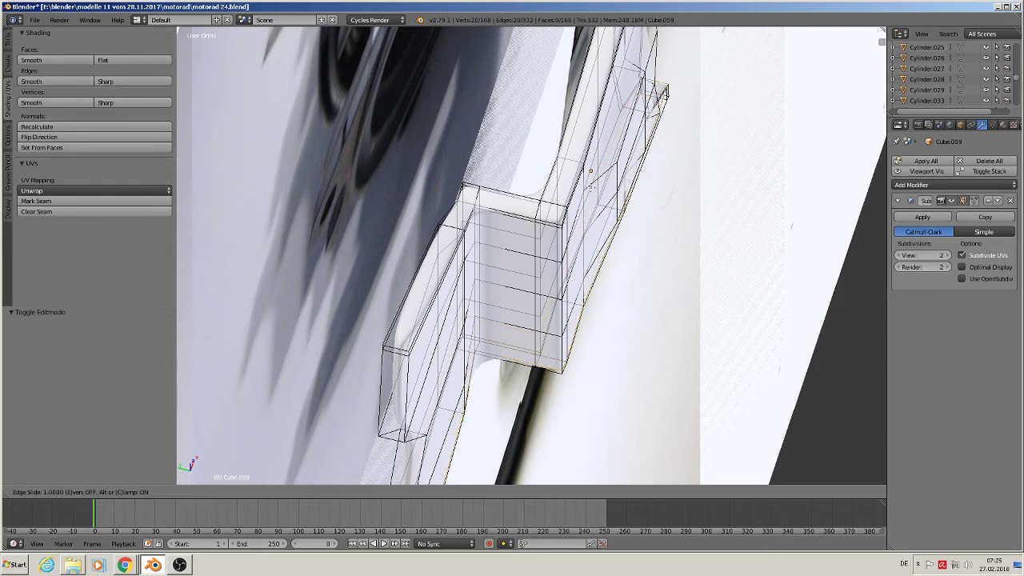
{"action": "key", "text": "Escape"}
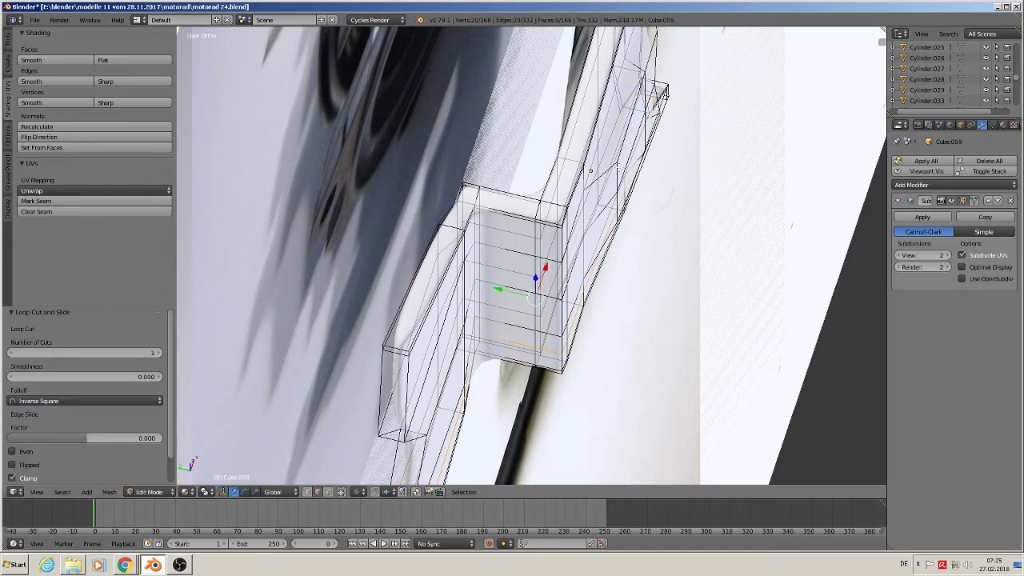
{"action": "key", "text": "ctrl+z"}
Add one loop cut around the raised pad's sloped sides with a slide factor of -0.650 toward its outer face
{"action": "scroll", "coordinate": [615, 165], "scroll_direction": "up", "scroll_amount": 3}
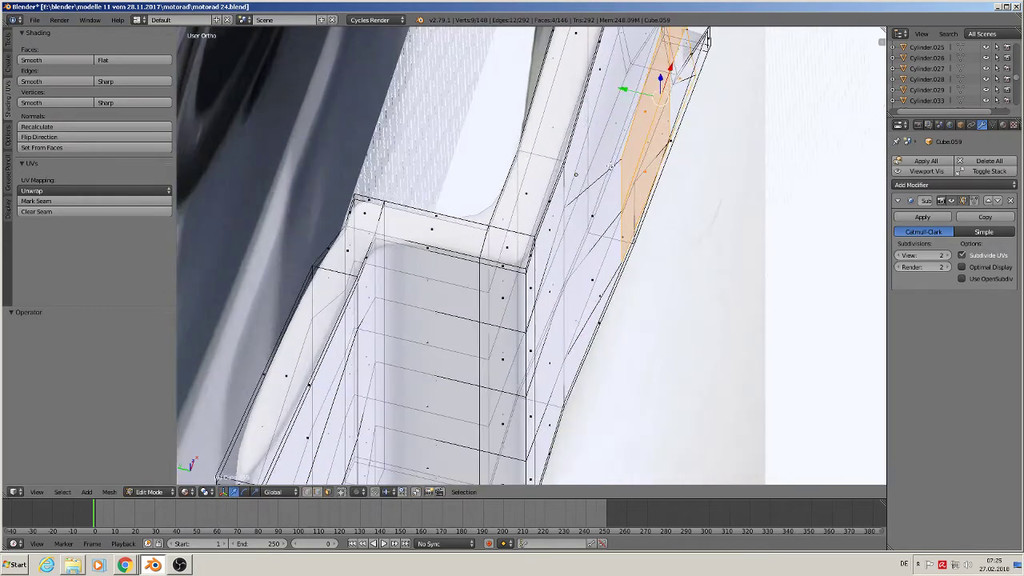
{"action": "middle_click_drag", "start_coordinate": [616, 166], "coordinate": [662, 209]}
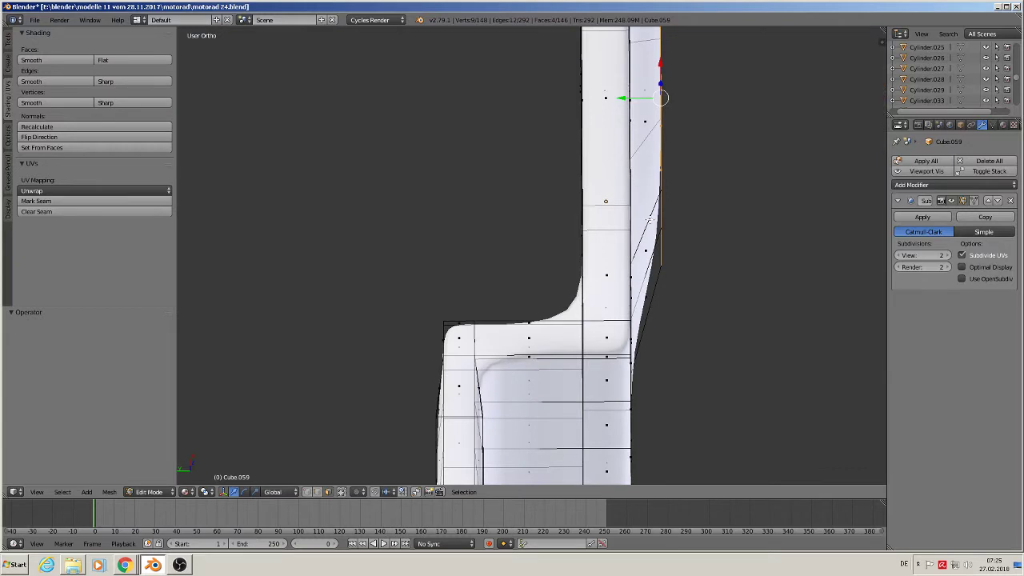
{"action": "key", "text": "ctrl+r"}
{"action": "left_click", "coordinate": [663, 99]}
{"action": "left_click", "coordinate": [666, 197]}
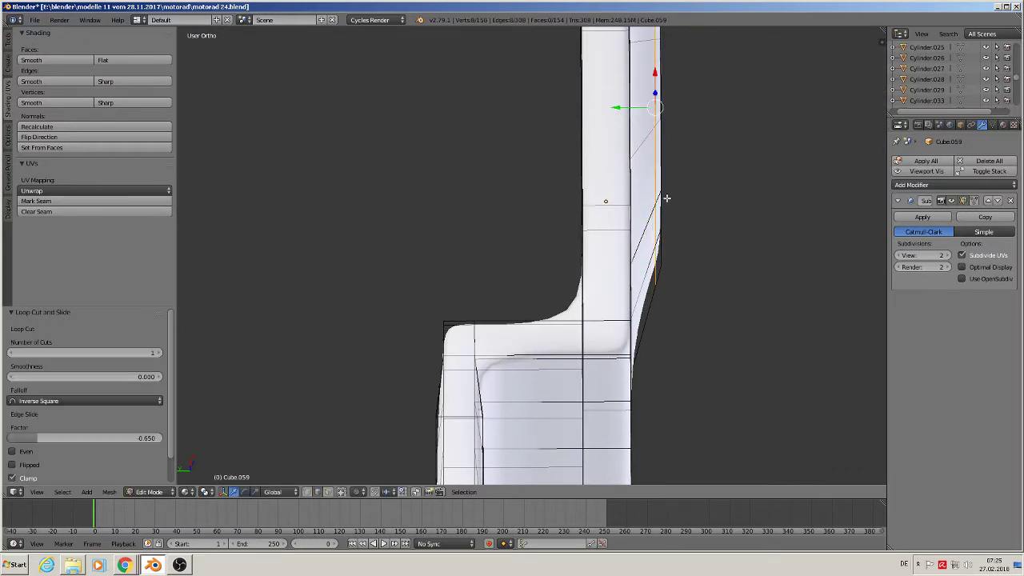
{"action": "key", "text": "Tab"}
{"action": "middle_click_drag", "start_coordinate": [695, 235], "coordinate": [348, 233]}
{"action": "scroll", "coordinate": [701, 233], "scroll_direction": "down", "scroll_amount": 2}
{"action": "scroll", "coordinate": [689, 273], "scroll_direction": "down", "scroll_amount": 1}
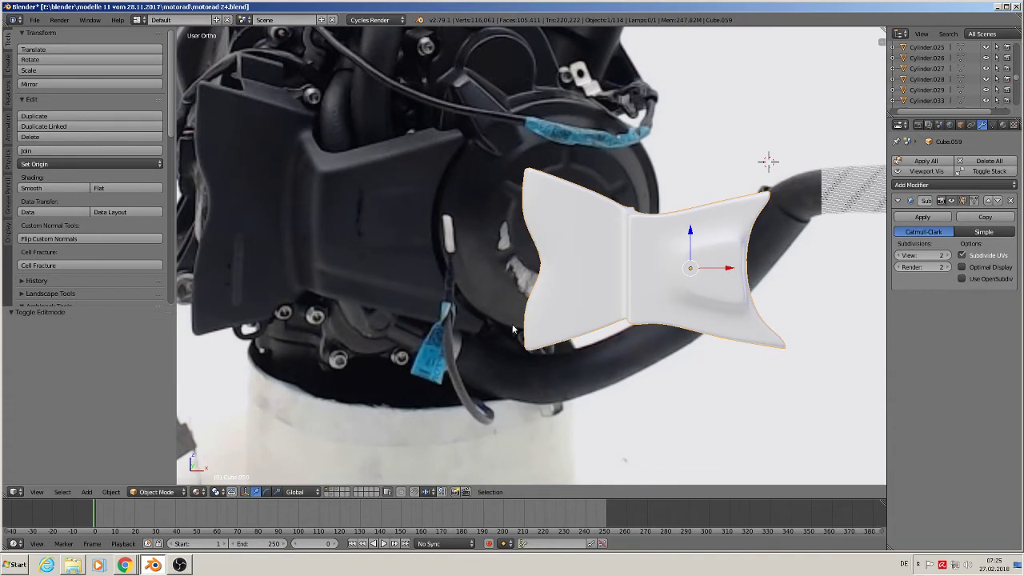
{"action": "scroll", "coordinate": [627, 320], "scroll_direction": "down", "scroll_amount": 3}
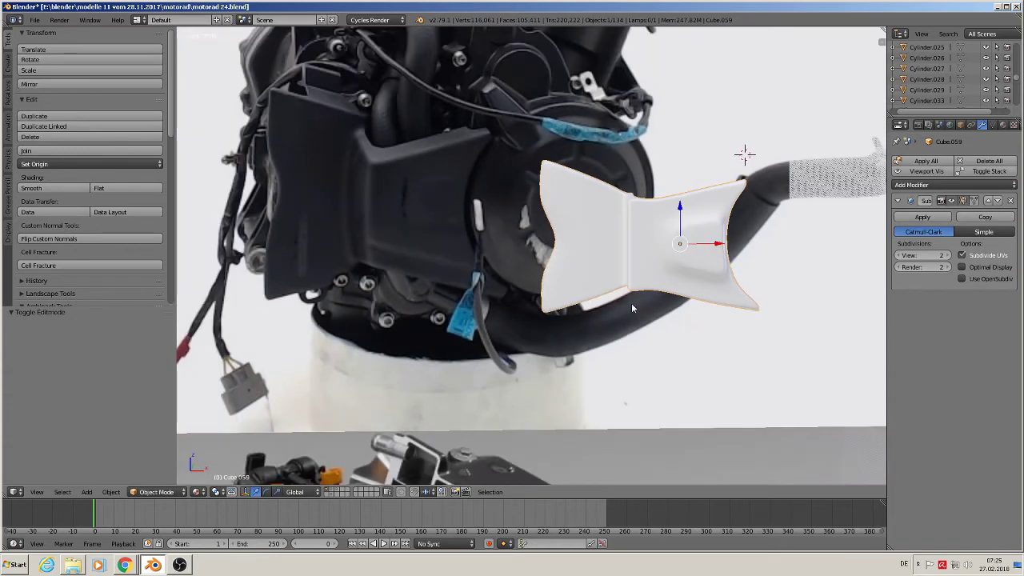
{"action": "key", "text": "KP_1"}
{"action": "scroll", "coordinate": [677, 283], "scroll_direction": "down", "scroll_amount": 1}
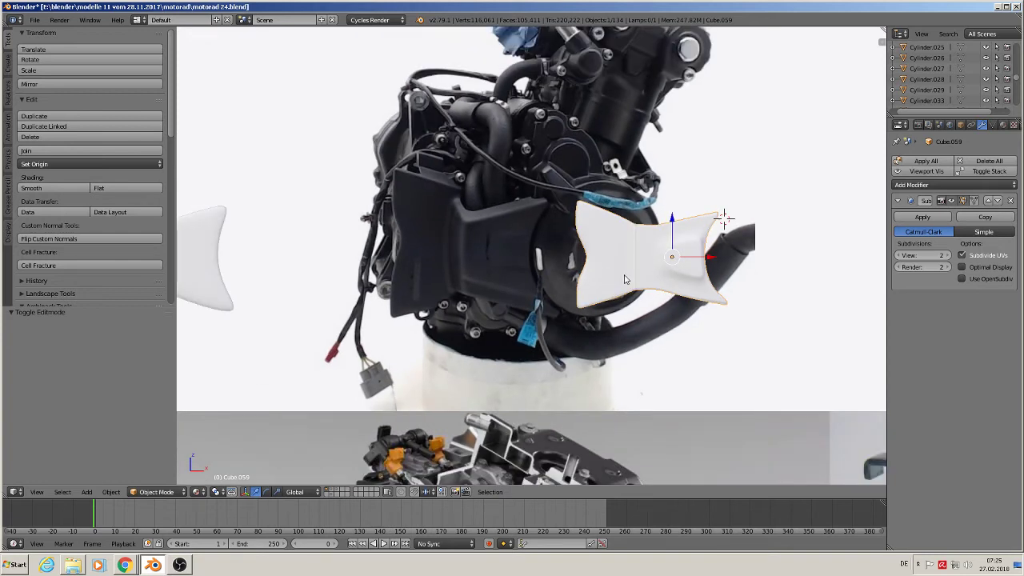
Scale the upper and lower corner tip vertices on the plate's -X end by 0.861 along Z
{"action": "key", "text": "Tab"}
{"action": "key", "text": "a"}
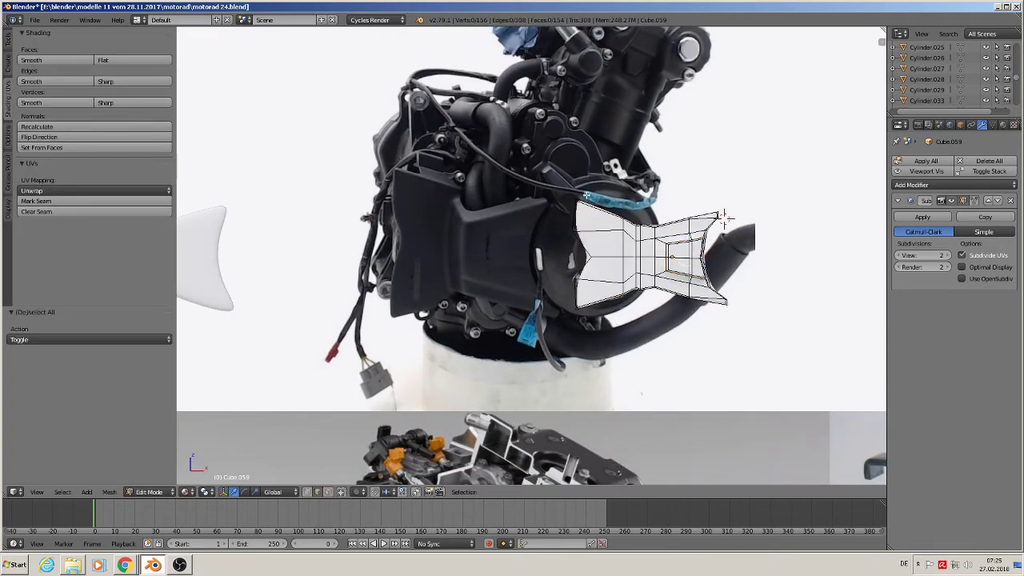
{"action": "right_click", "coordinate": [583, 200]}
{"action": "key", "text": "a"}
{"action": "key", "text": "c"}
{"action": "left_click", "coordinate": [579, 198]}
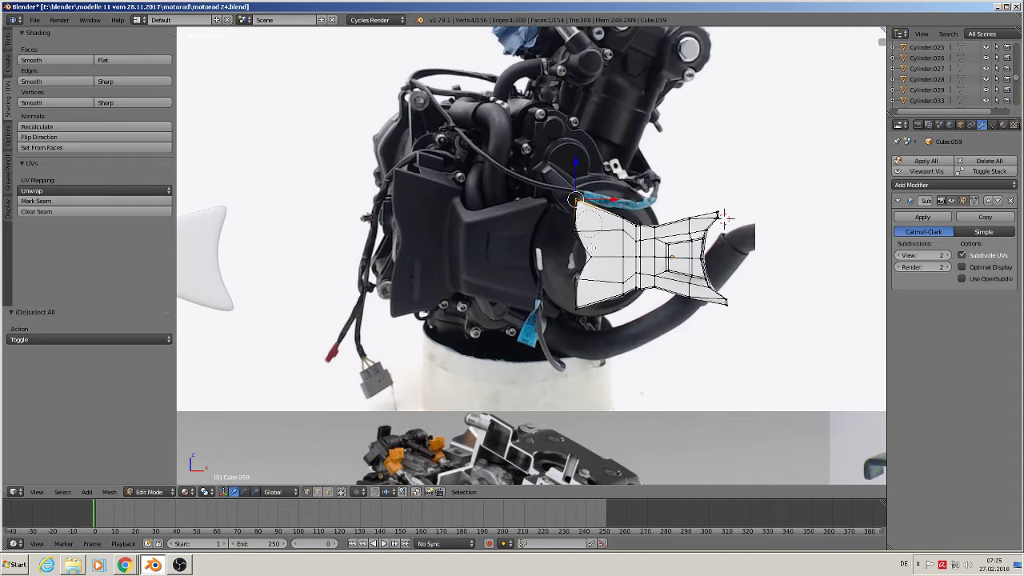
{"action": "left_click", "coordinate": [571, 313]}
{"action": "key", "text": "Escape"}
{"action": "key", "text": "s"}
{"action": "key", "text": "z"}
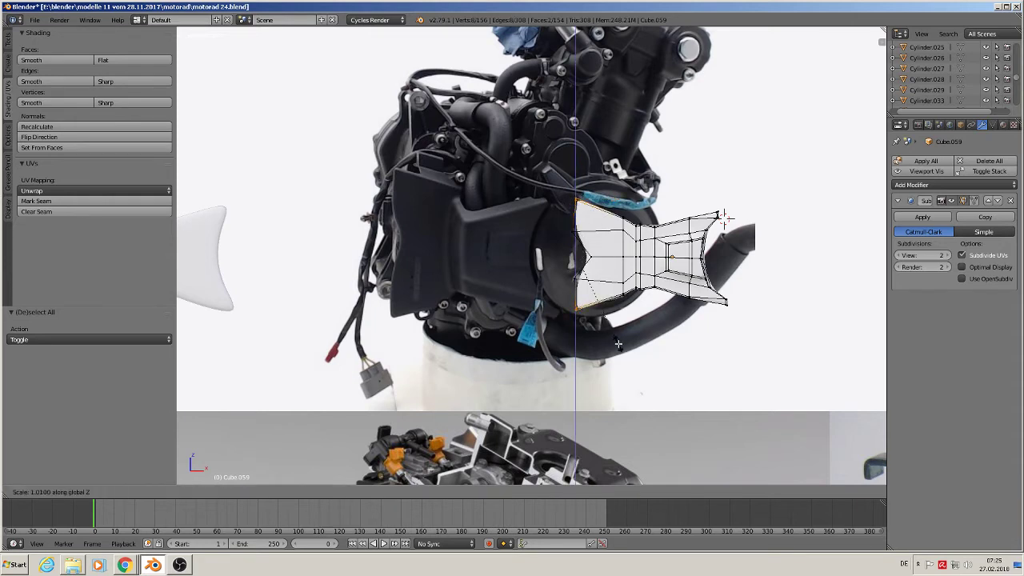
{"action": "left_click", "coordinate": [602, 334]}
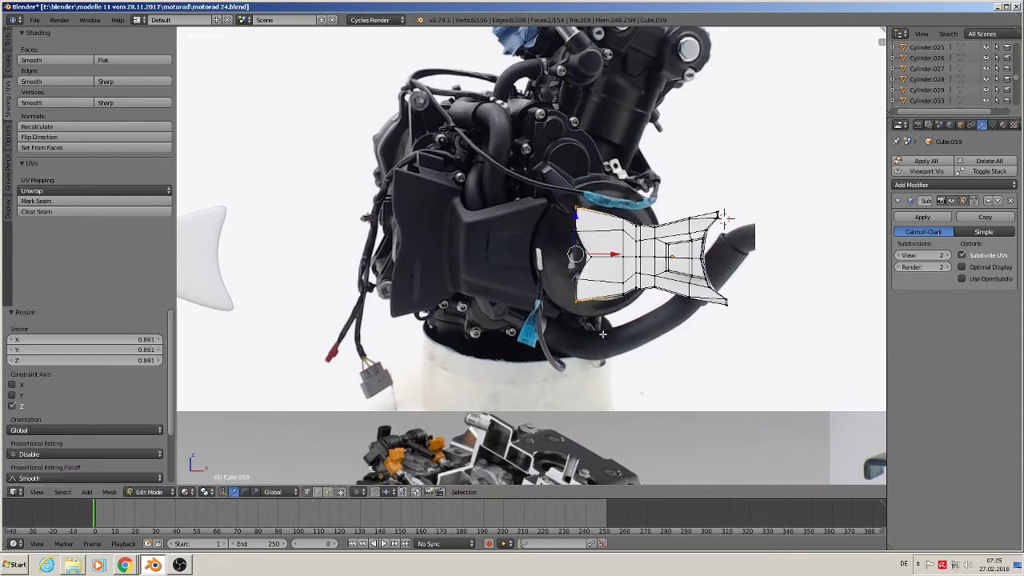
In Object Mode, scale the whole plate by 1.339 along Z and 1.051 along X, then deselect it
{"action": "key", "text": "Tab"}
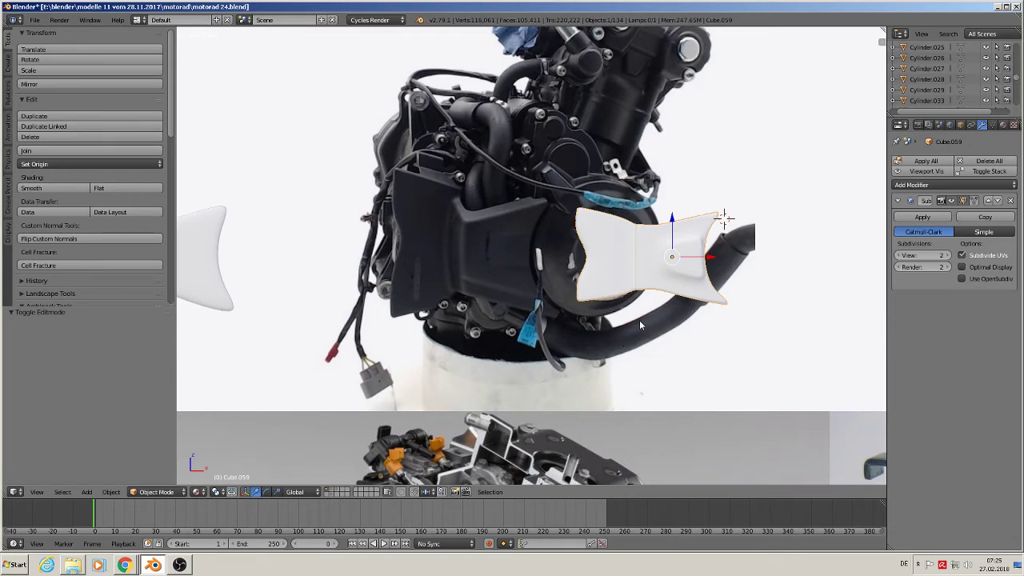
{"action": "key", "text": "s"}
{"action": "key", "text": "z"}
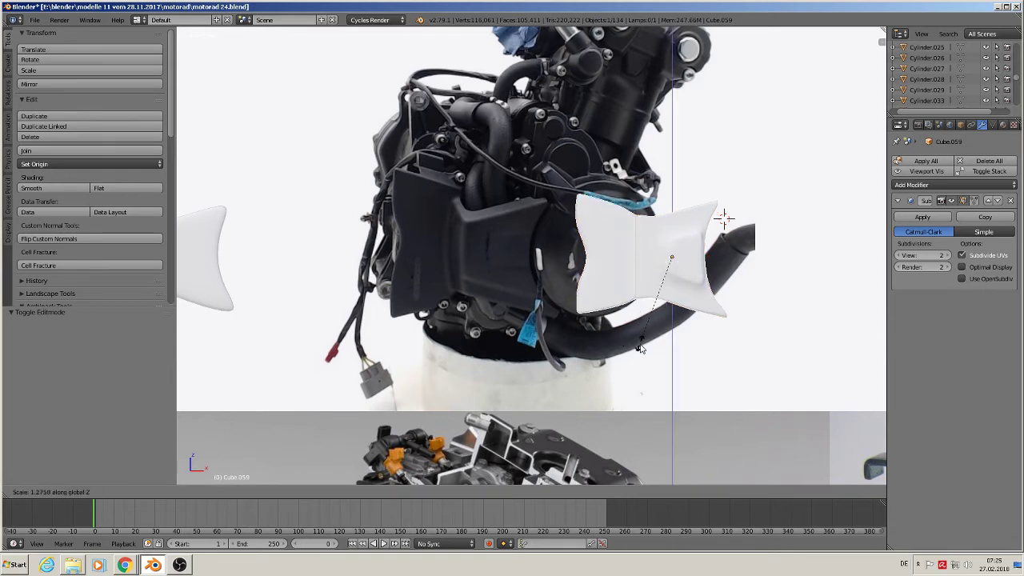
{"action": "left_click", "coordinate": [645, 350]}
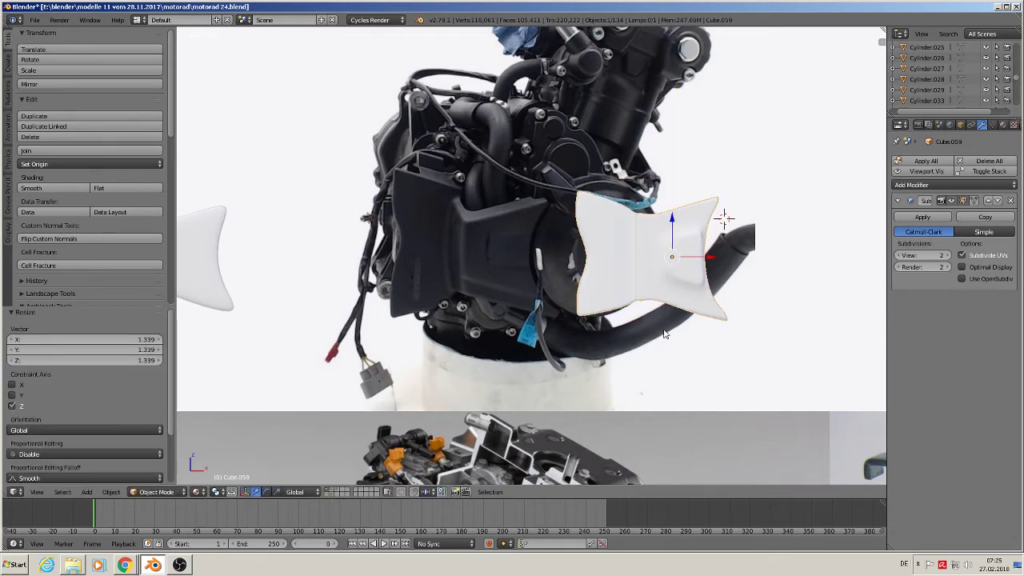
{"action": "key", "text": "s"}
{"action": "key", "text": "x"}
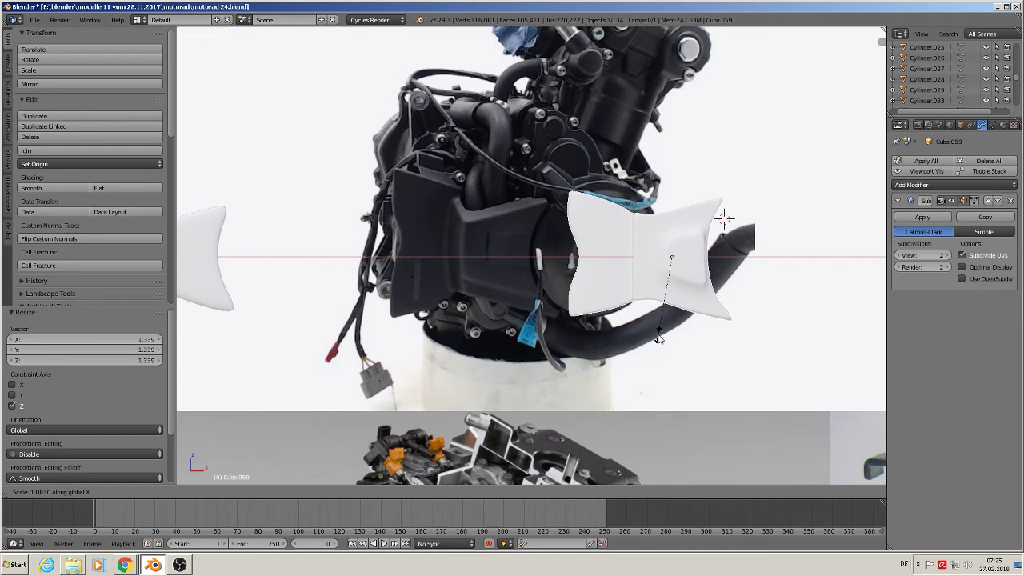
{"action": "left_click", "coordinate": [661, 337]}
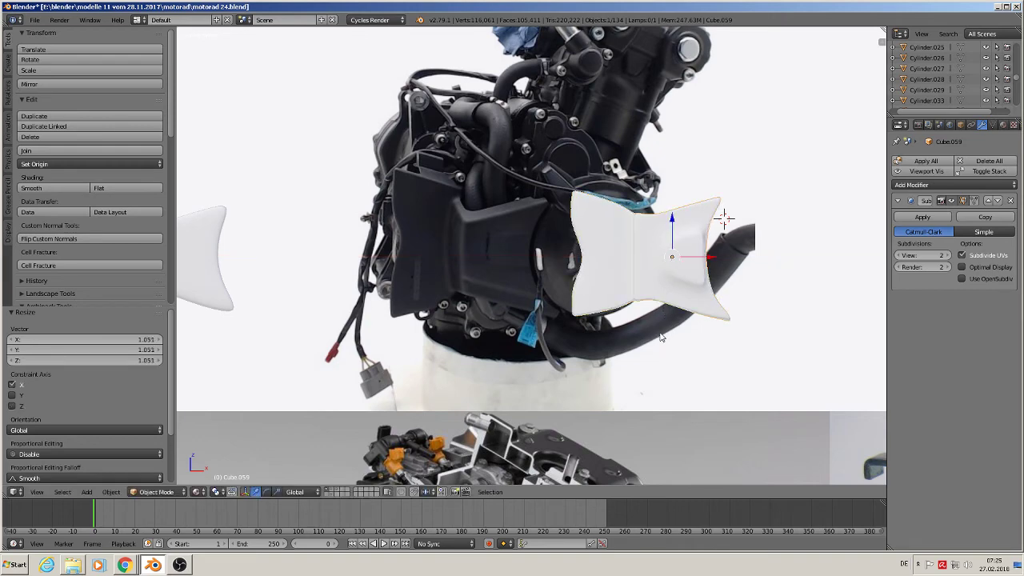
{"action": "key", "text": "Tab"}
{"action": "key", "text": "Tab"}
{"action": "key", "text": "a"}
{"action": "key", "text": "KP_5"}
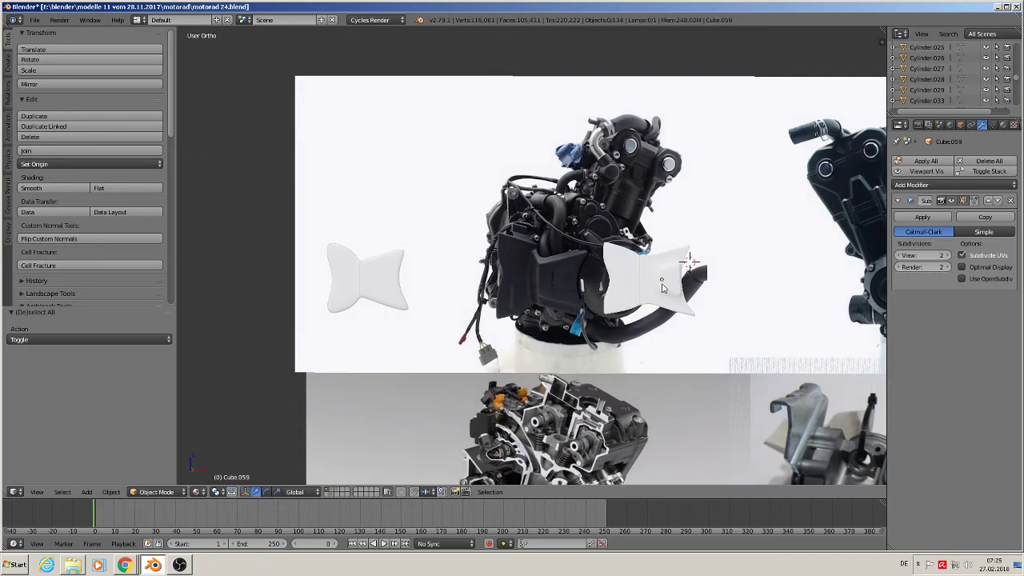
From the front view, move the reshaped cover plate off the engine photo by 11.522 along X and 3.863 along Z
{"action": "scroll", "coordinate": [662, 287], "scroll_direction": "down", "scroll_amount": 4}
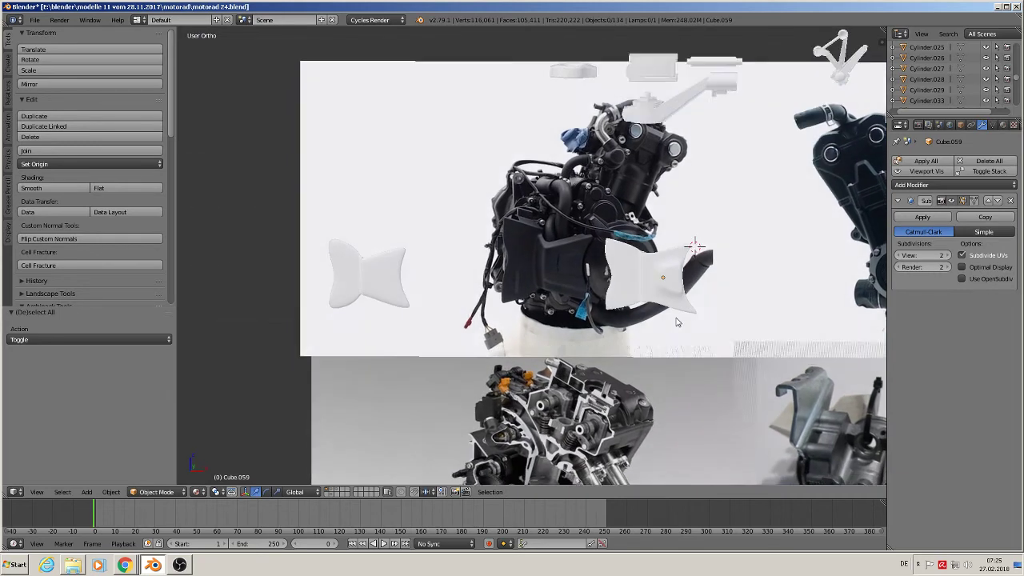
{"action": "scroll", "coordinate": [677, 309], "scroll_direction": "down", "scroll_amount": 2}
{"action": "scroll", "coordinate": [676, 307], "scroll_direction": "up", "scroll_amount": 1}
{"action": "key", "text": "KP_1"}
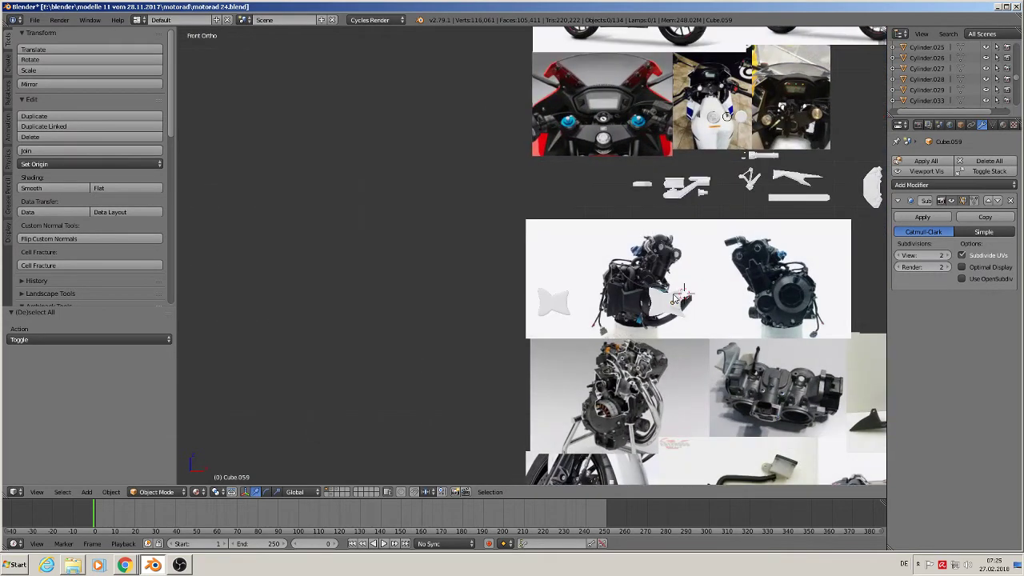
{"action": "scroll", "coordinate": [675, 303], "scroll_direction": "down", "scroll_amount": 2}
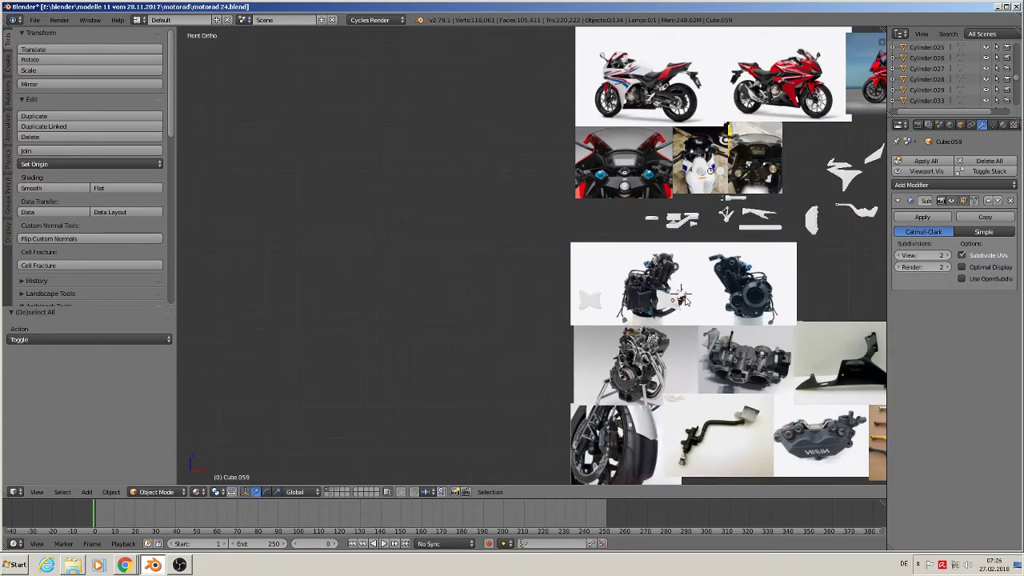
{"action": "key", "text": "g"}
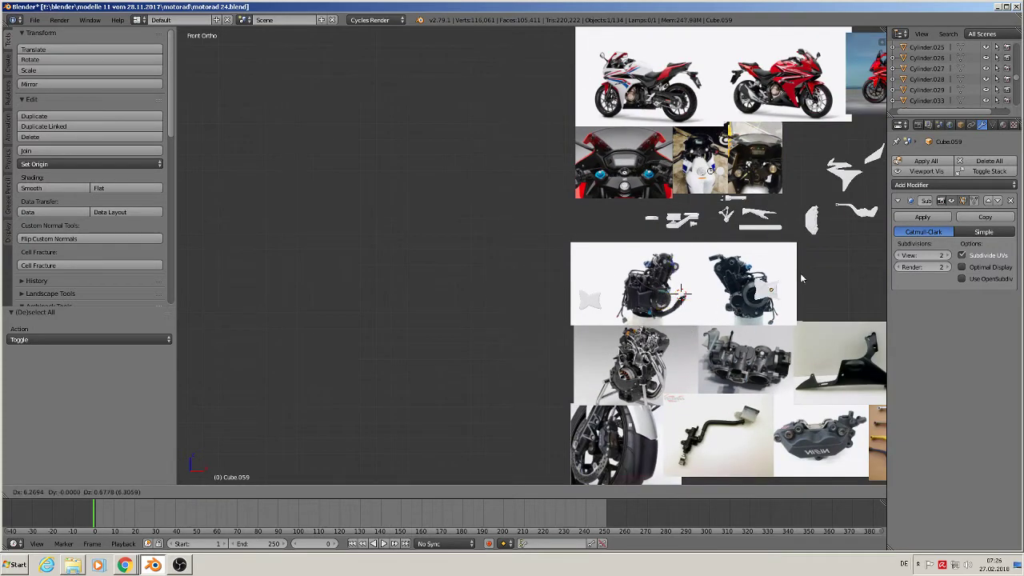
{"action": "left_click", "coordinate": [849, 277]}
Select the original butterfly-shaped plate beside the engine photo and move it to layer 2
{"action": "scroll", "coordinate": [652, 352], "scroll_direction": "up", "scroll_amount": 4}
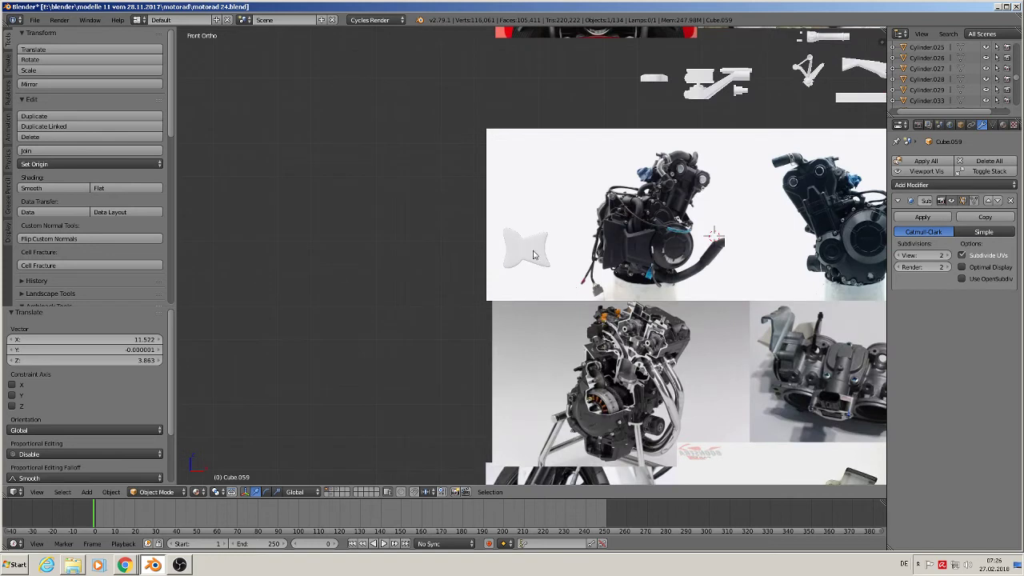
{"action": "right_click", "coordinate": [535, 255]}
{"action": "key", "text": "m"}
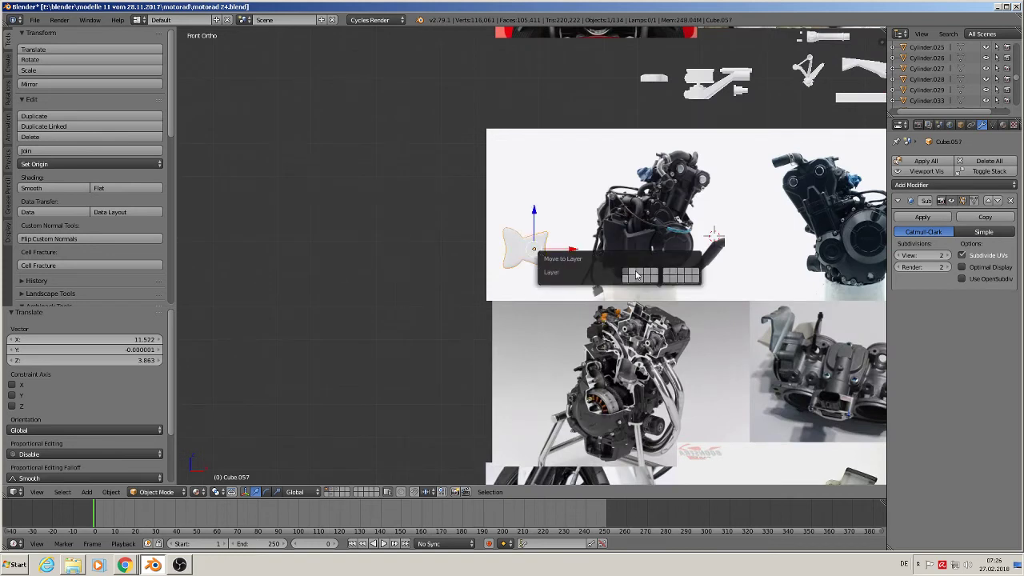
{"action": "left_click", "coordinate": [634, 275]}
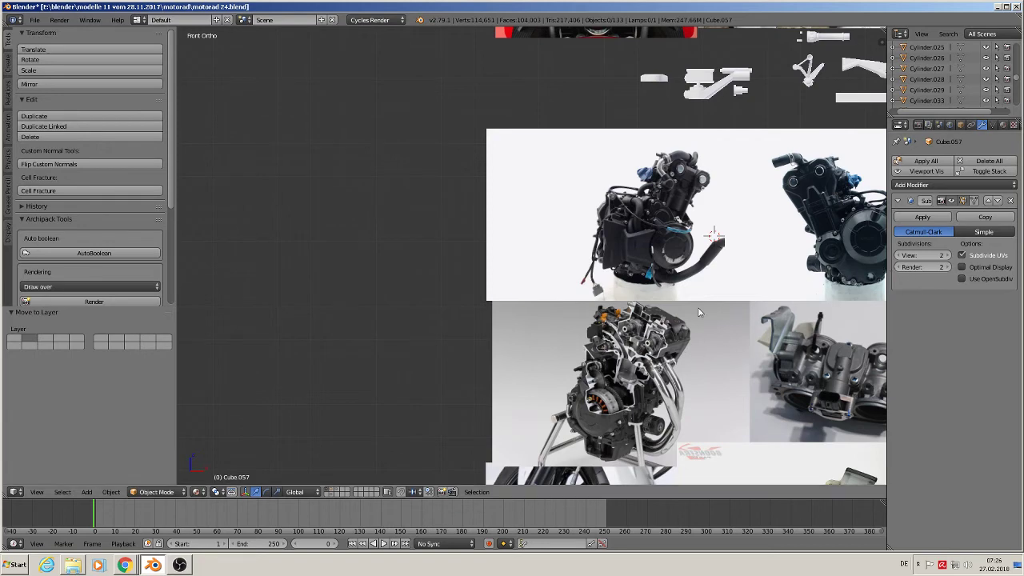
Save the Blender file under its current name after framing the engine reference photo
{"action": "middle_click_drag", "start_coordinate": [666, 293], "coordinate": [536, 364], "text": "shift"}
{"action": "scroll", "coordinate": [536, 364], "scroll_direction": "up", "scroll_amount": 3}
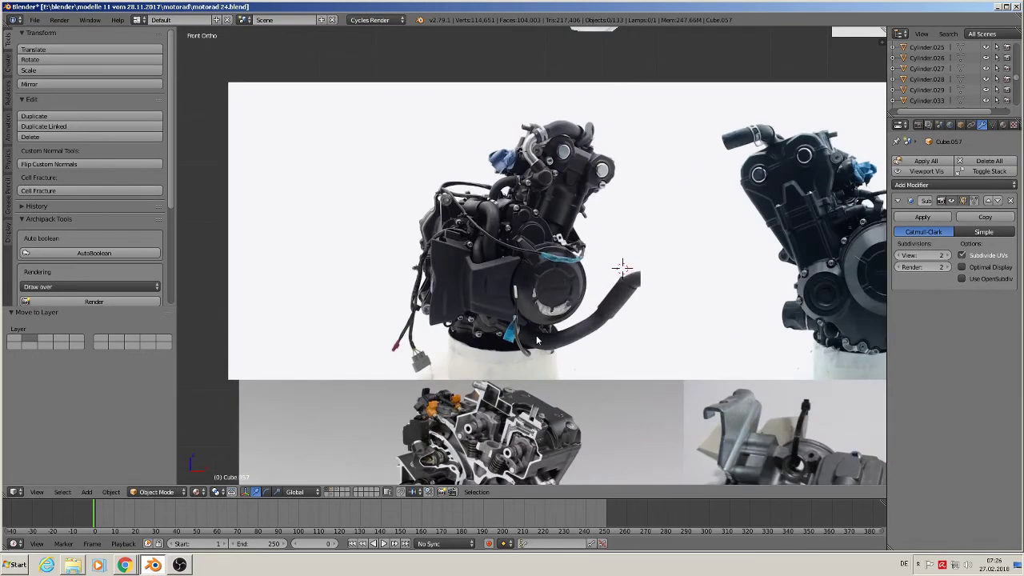
{"action": "scroll", "coordinate": [536, 335], "scroll_direction": "up", "scroll_amount": 1}
{"action": "left_click", "coordinate": [34, 20]}
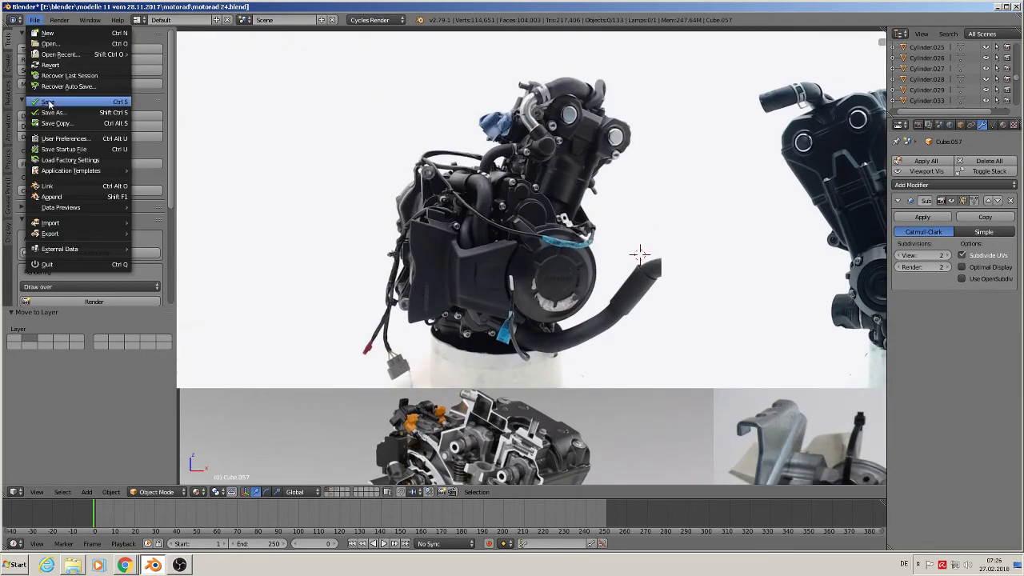
{"action": "left_click", "coordinate": [92, 107]}
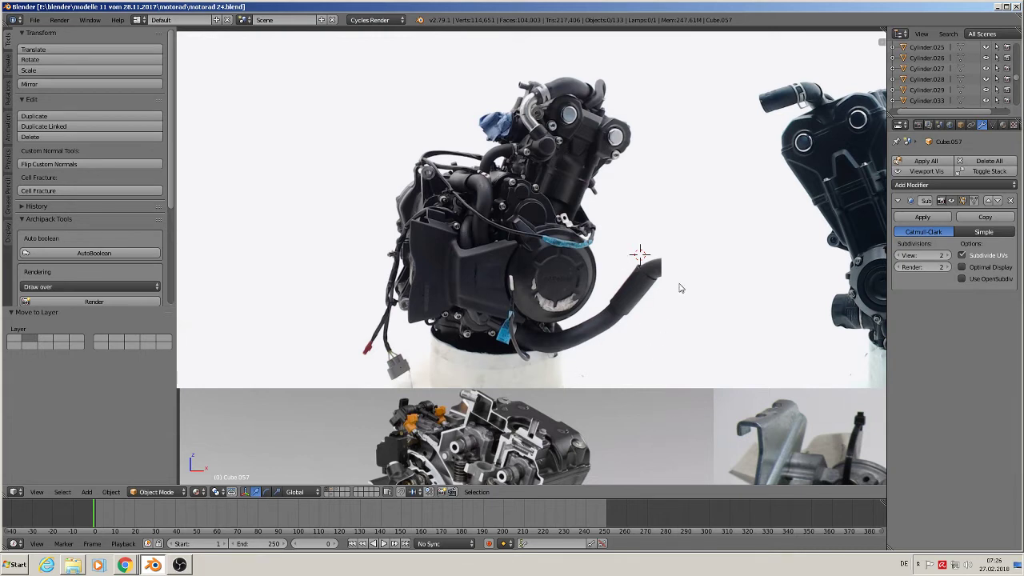
Examine the second engine photo and the side and front views of the motorcycle for parts still missing from the model
{"action": "middle_click_drag", "start_coordinate": [758, 230], "coordinate": [325, 308], "text": "shift"}
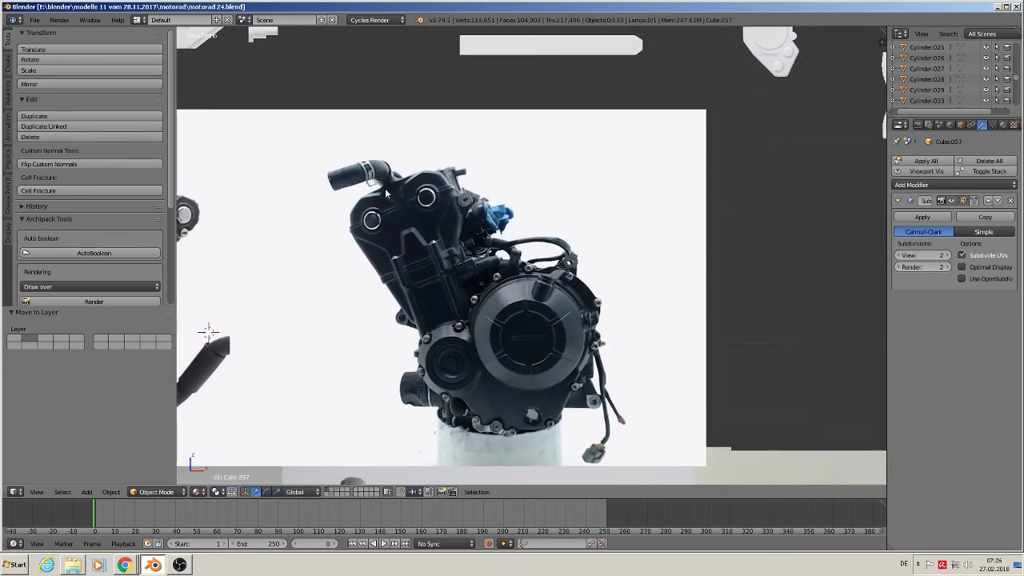
{"action": "scroll", "coordinate": [619, 223], "scroll_direction": "down", "scroll_amount": 8}
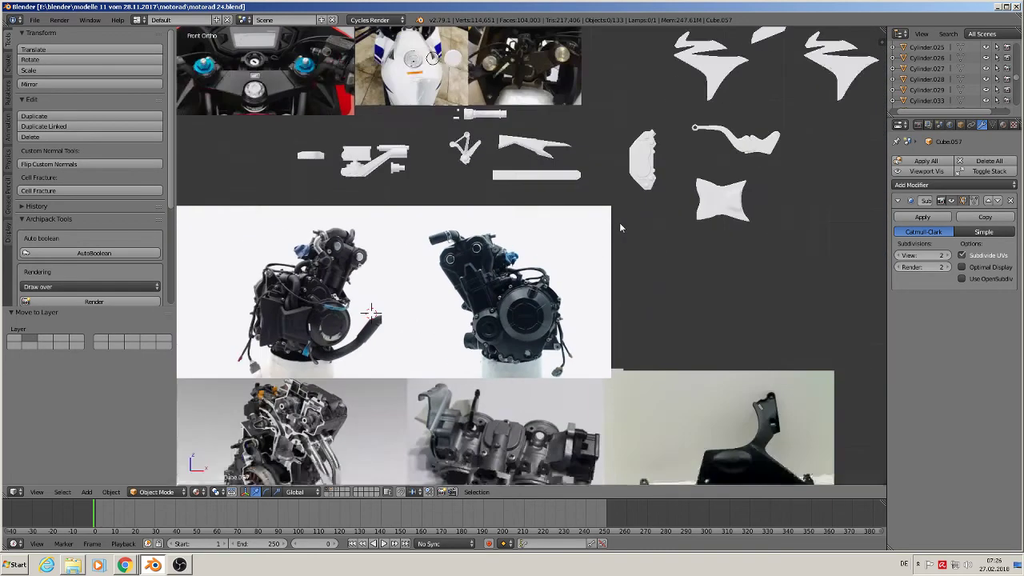
{"action": "scroll", "coordinate": [618, 280], "scroll_direction": "up", "scroll_amount": 8}
{"action": "scroll", "coordinate": [618, 280], "scroll_direction": "up", "scroll_amount": 10}
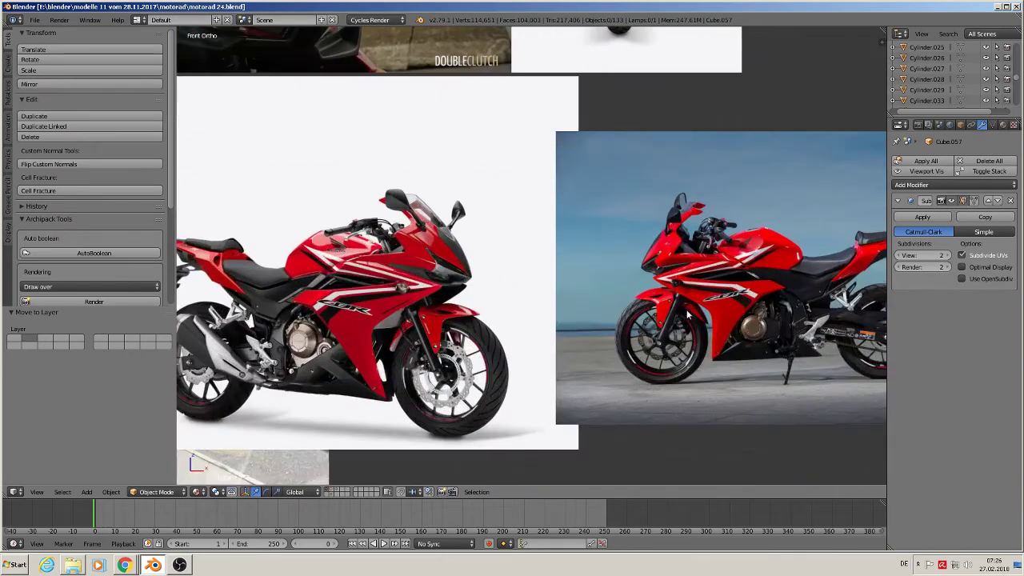
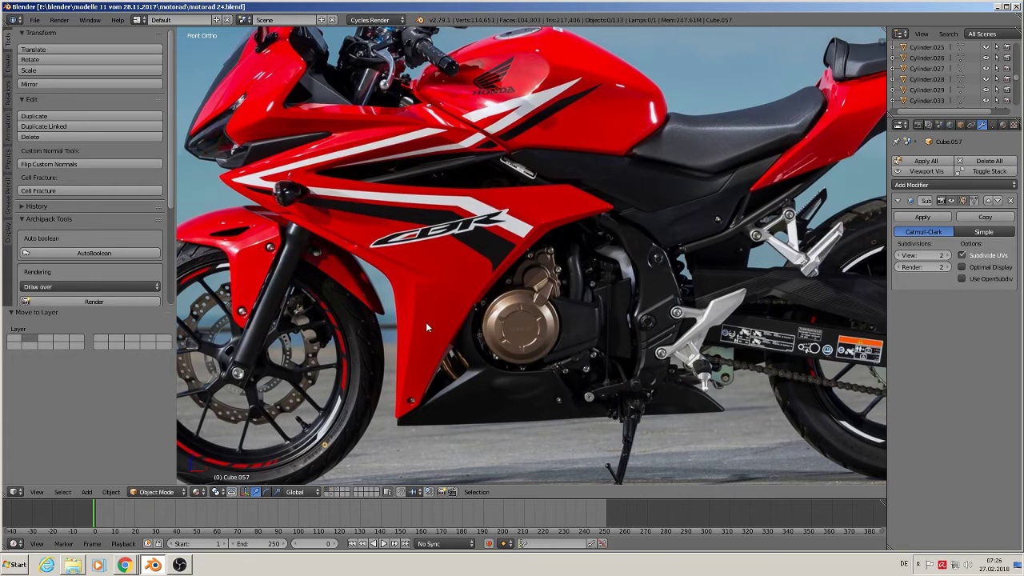
{"action": "scroll", "coordinate": [443, 361], "scroll_direction": "down", "scroll_amount": 7}
{"action": "middle_click_drag", "start_coordinate": [343, 387], "coordinate": [695, 192], "text": "shift"}
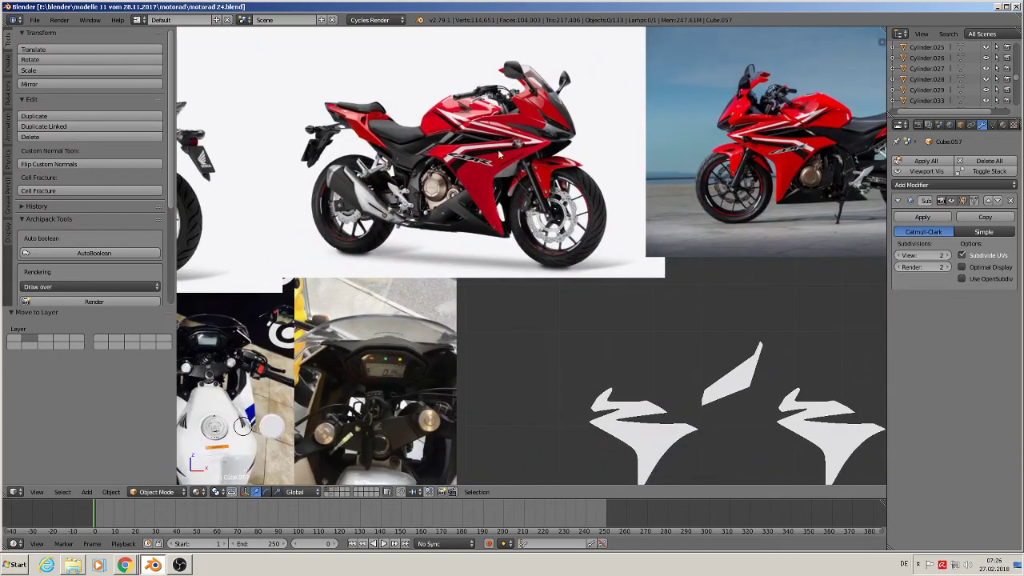
{"action": "middle_click_drag", "start_coordinate": [436, 242], "coordinate": [659, 238], "text": "shift"}
{"action": "scroll", "coordinate": [658, 236], "scroll_direction": "up", "scroll_amount": 6}
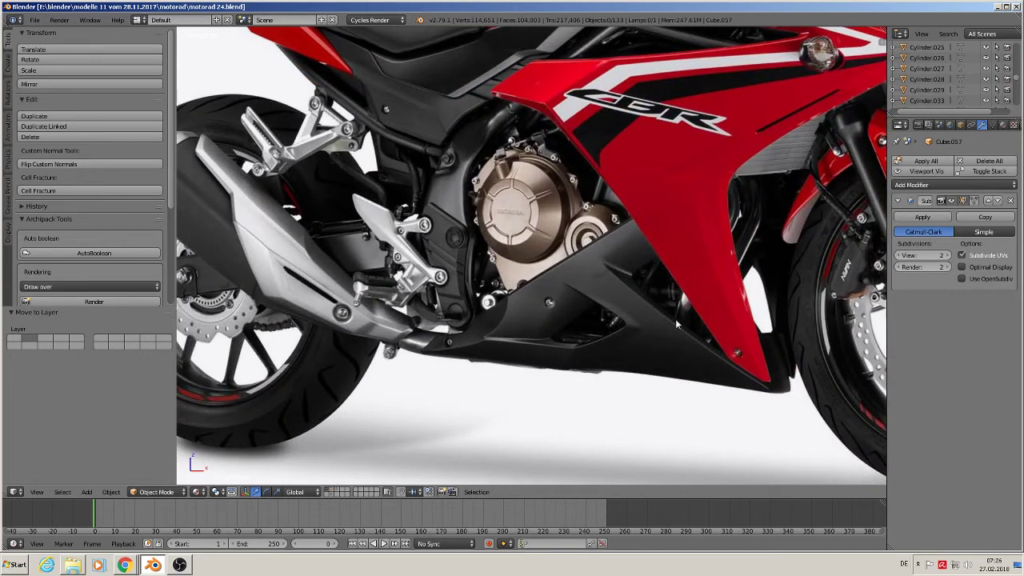
{"action": "scroll", "coordinate": [590, 320], "scroll_direction": "down", "scroll_amount": 7}
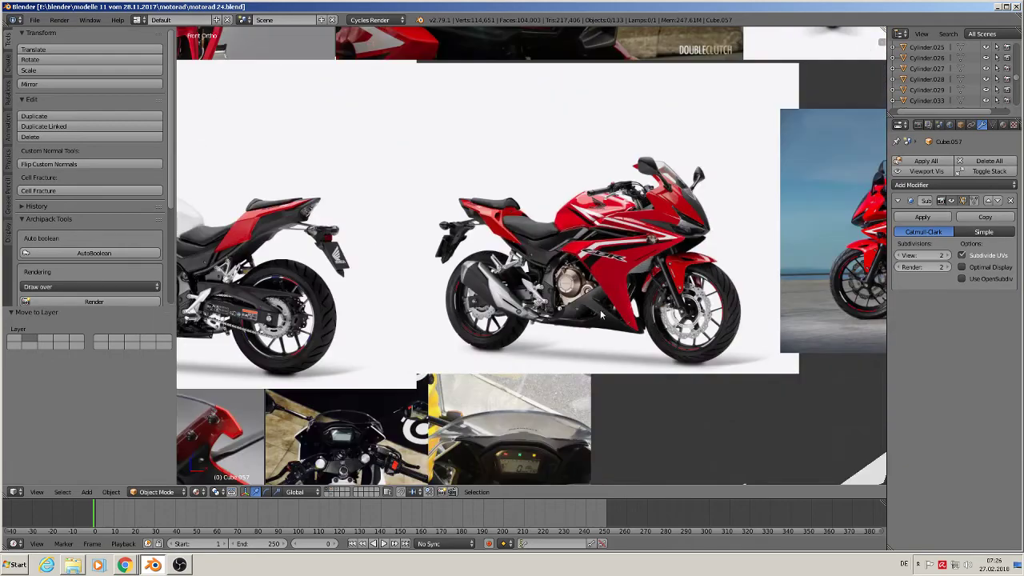
{"action": "middle_click_drag", "start_coordinate": [596, 309], "coordinate": [805, 241], "text": "shift"}
{"action": "middle_click_drag", "start_coordinate": [735, 220], "coordinate": [572, 444], "text": "shift"}
{"action": "middle_click_drag", "start_coordinate": [572, 62], "coordinate": [245, 340], "text": "shift"}
{"action": "scroll", "coordinate": [585, 66], "scroll_direction": "down", "scroll_amount": 2}
{"action": "scroll", "coordinate": [344, 335], "scroll_direction": "up", "scroll_amount": 6}
{"action": "middle_click_drag", "start_coordinate": [644, 359], "coordinate": [448, 357], "text": "shift"}
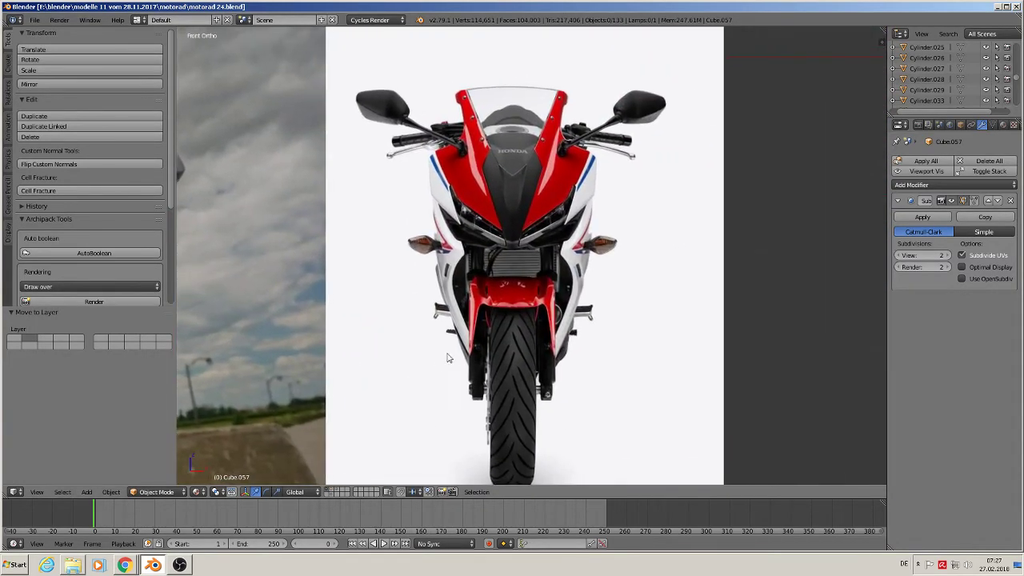
Add a cube over the radiator in the front-view photo, scale it by about 0.26 and widen it by 1.688 along X
{"action": "scroll", "coordinate": [489, 332], "scroll_direction": "up", "scroll_amount": 3}
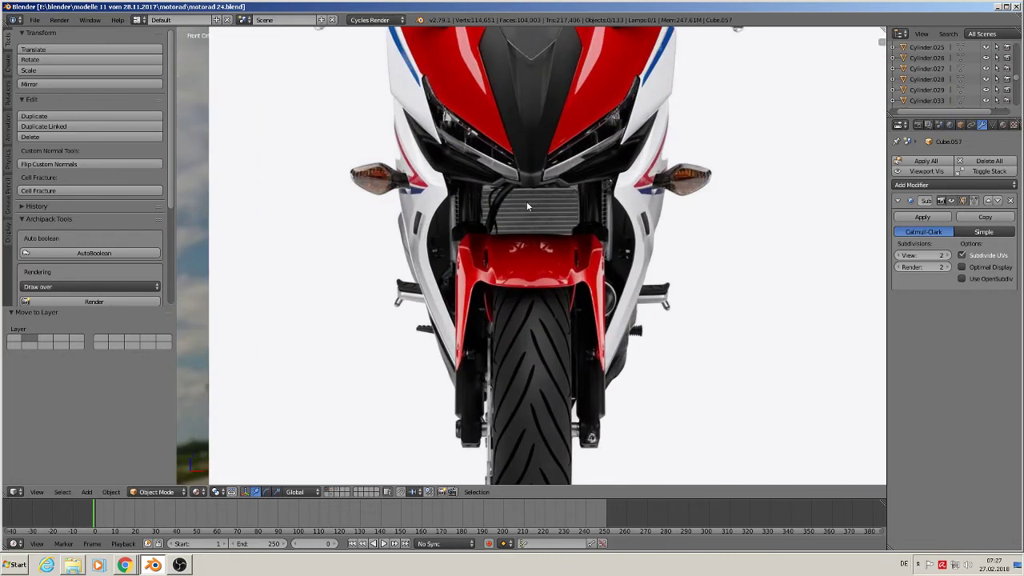
{"action": "left_click", "coordinate": [87, 491]}
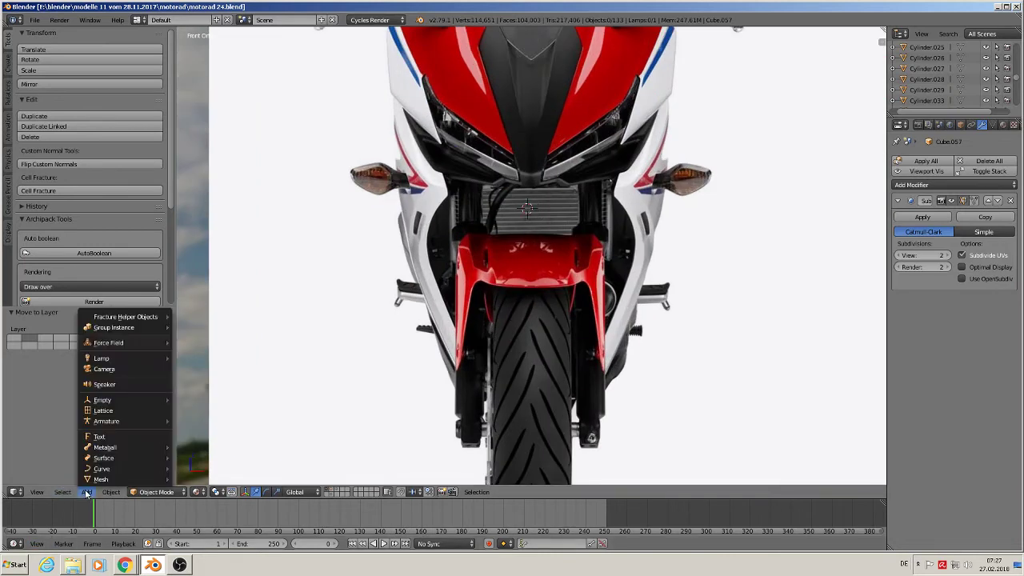
{"action": "mouse_move", "coordinate": [96, 480]}
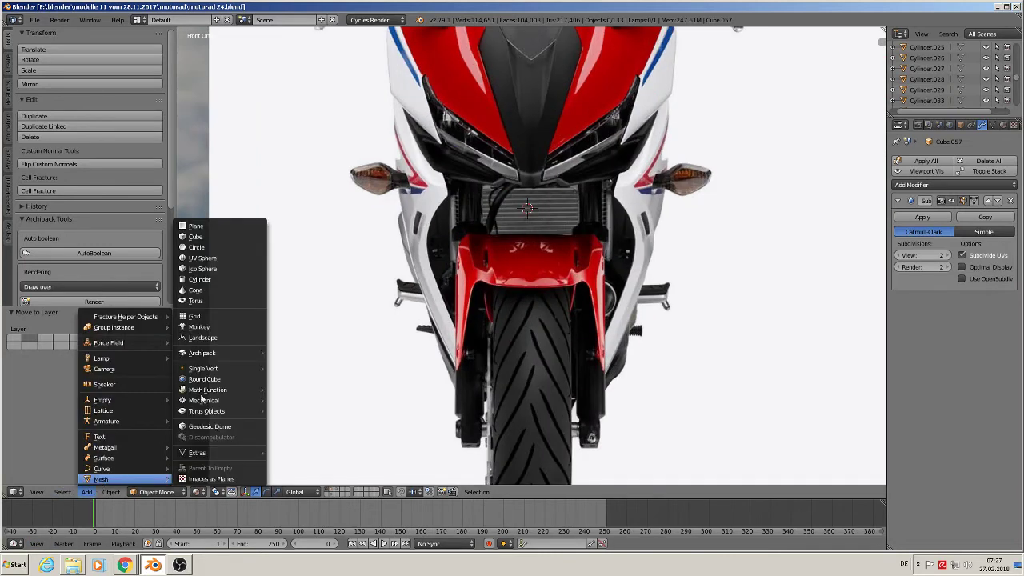
{"action": "left_click", "coordinate": [206, 237]}
{"action": "key", "text": "s"}
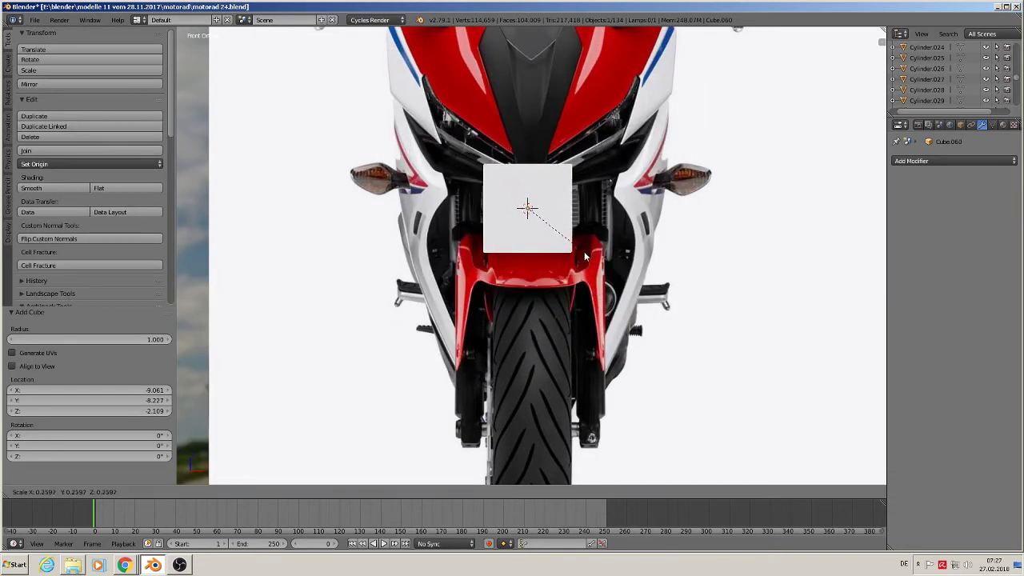
{"action": "left_click", "coordinate": [585, 257]}
{"action": "key", "text": "s"}
{"action": "key", "text": "x"}
{"action": "left_click", "coordinate": [643, 256]}
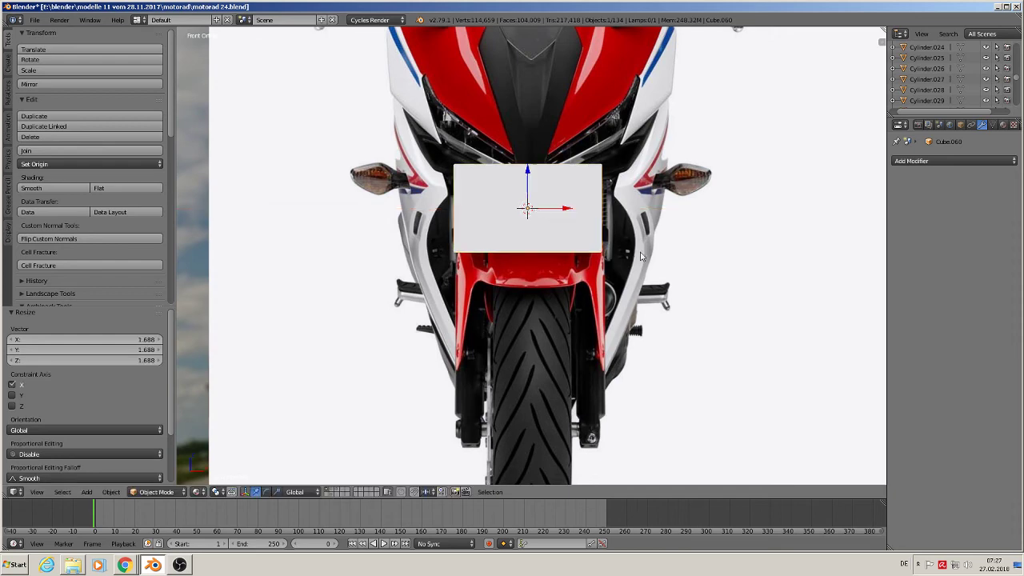
Move the box by -0.740 along Y in front of the photo and flatten it along Y into a thin plate
{"action": "middle_click_drag", "start_coordinate": [644, 256], "coordinate": [620, 372]}
{"action": "left_click_drag", "start_coordinate": [491, 197], "coordinate": [597, 239]}
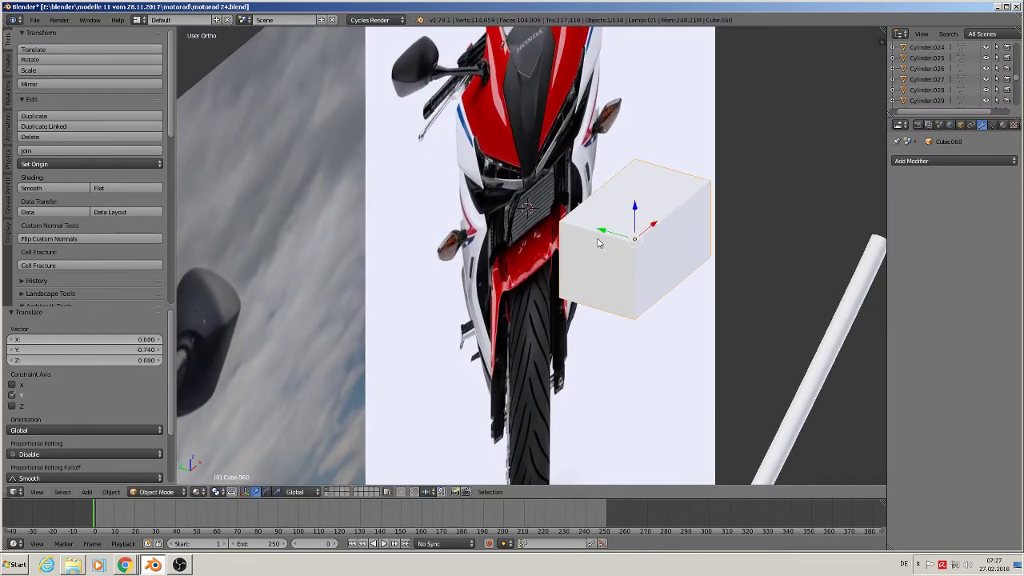
{"action": "key", "text": "s"}
{"action": "key", "text": "y"}
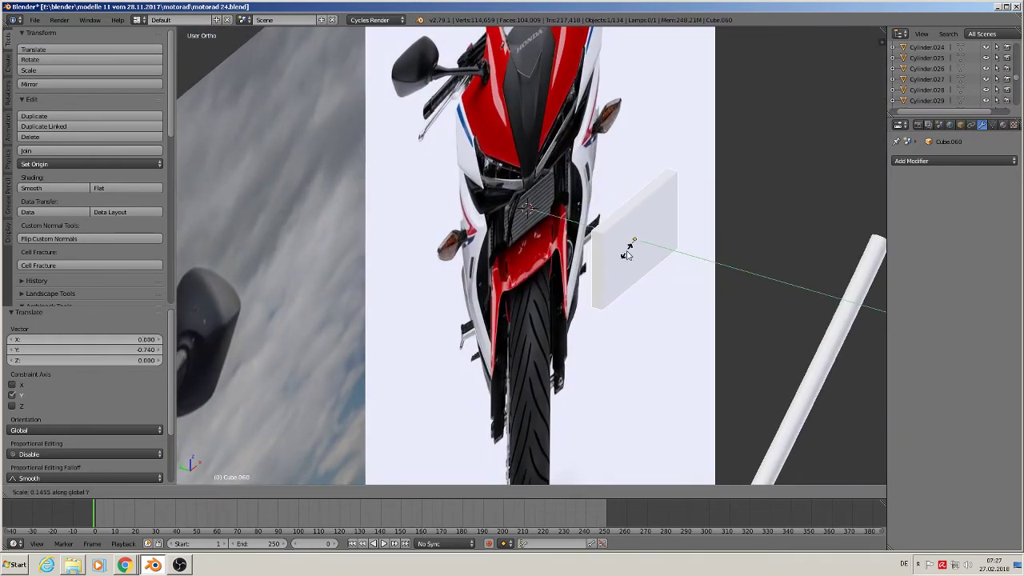
{"action": "left_click", "coordinate": [631, 249]}
In Edit Mode, bevel all edges of the radiator plate with 3 segments and an offset of about 0.048, returning to Object Mode
{"action": "scroll", "coordinate": [644, 293], "scroll_direction": "up", "scroll_amount": 5}
{"action": "key", "text": "Tab"}
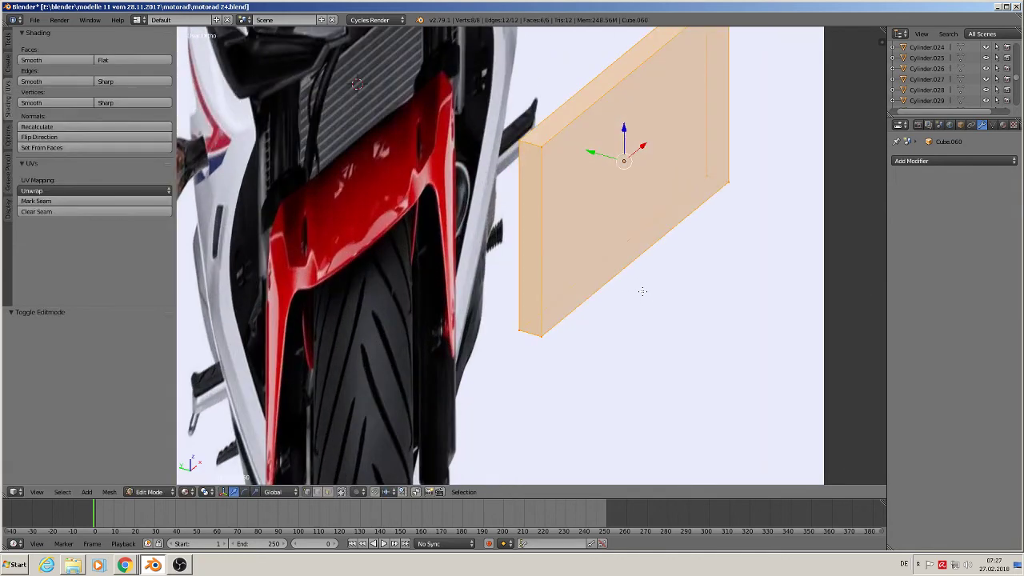
{"action": "key", "text": "ctrl+b"}
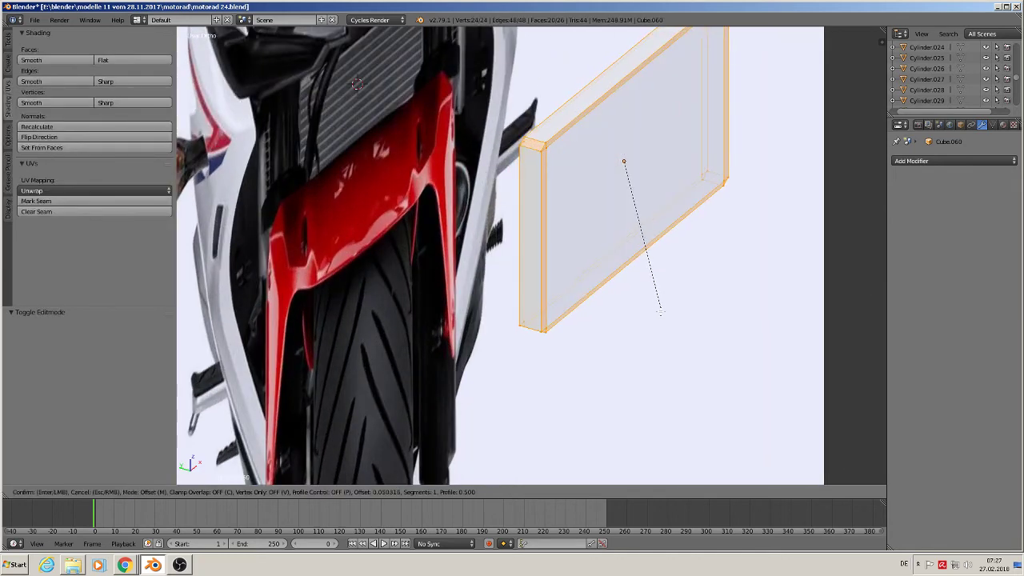
{"action": "scroll", "coordinate": [663, 311], "scroll_direction": "up", "scroll_amount": 2}
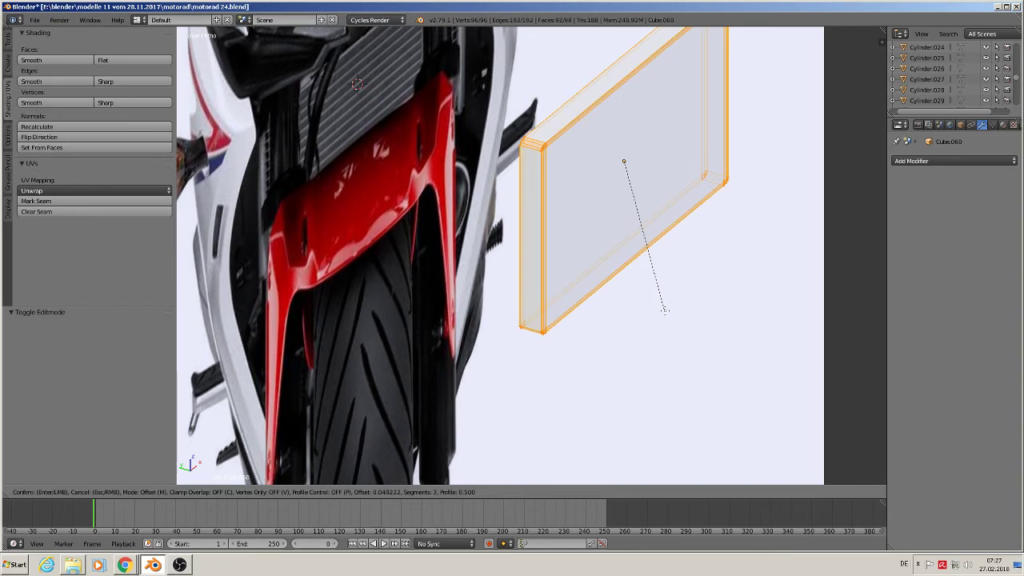
{"action": "left_click", "coordinate": [664, 311]}
{"action": "key", "text": "Tab"}
Move the radiator plate by 4.060 along X and -10.884 along Z to the other parts, scale it by about 2.7, and deselect it
{"action": "middle_click_drag", "start_coordinate": [663, 315], "coordinate": [591, 286]}
{"action": "scroll", "coordinate": [591, 290], "scroll_direction": "down", "scroll_amount": 5}
{"action": "scroll", "coordinate": [619, 322], "scroll_direction": "up", "scroll_amount": 2}
{"action": "key", "text": "KP_1"}
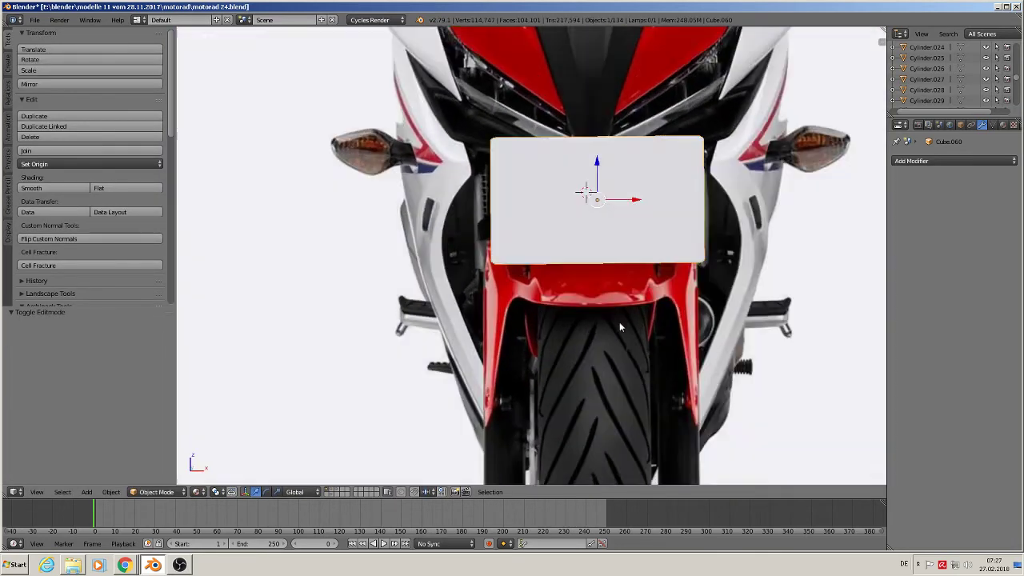
{"action": "scroll", "coordinate": [619, 324], "scroll_direction": "down", "scroll_amount": 8}
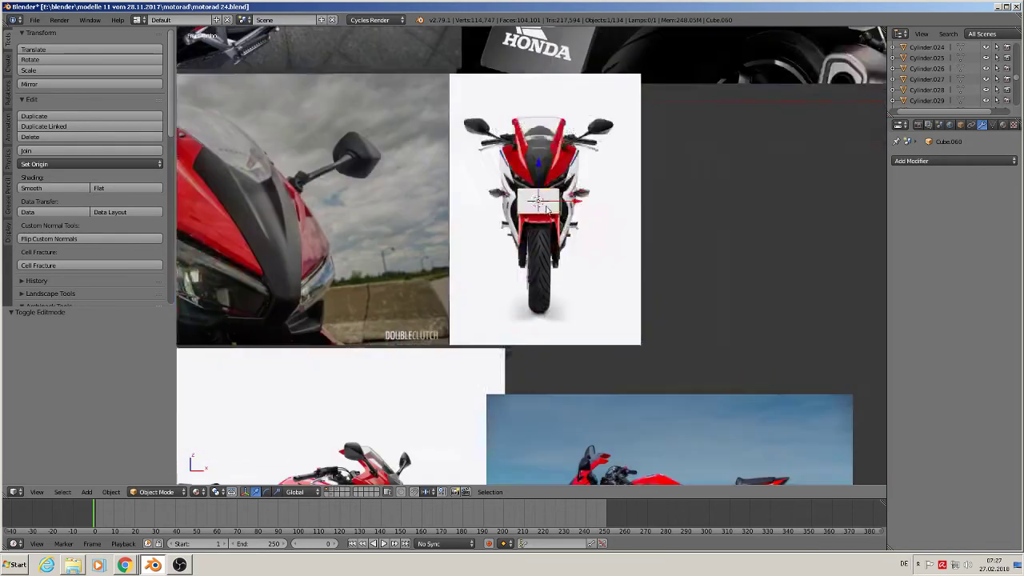
{"action": "scroll", "coordinate": [518, 191], "scroll_direction": "down", "scroll_amount": 2}
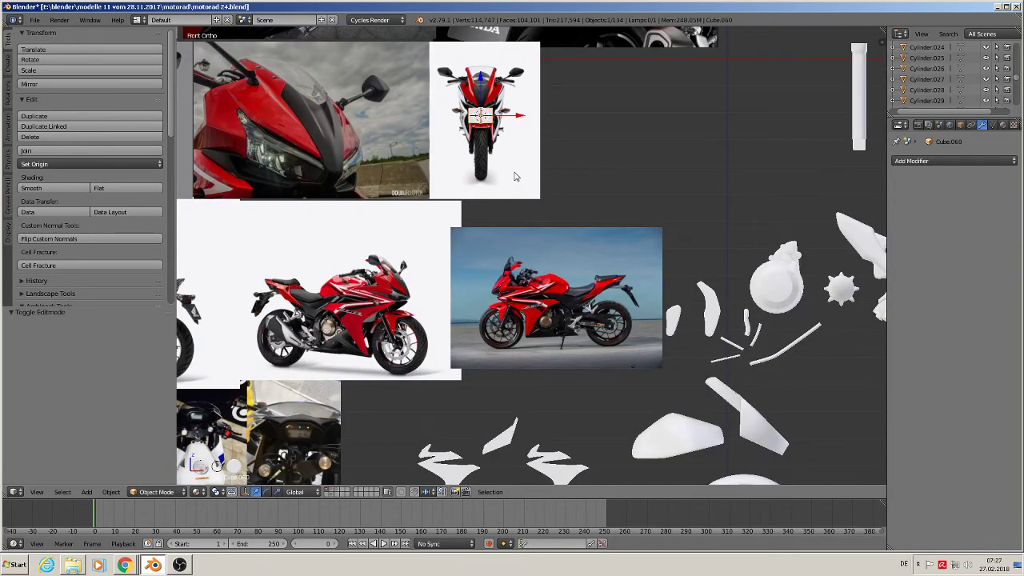
{"action": "key", "text": "g"}
{"action": "left_click", "coordinate": [625, 460]}
{"action": "key", "text": "s"}
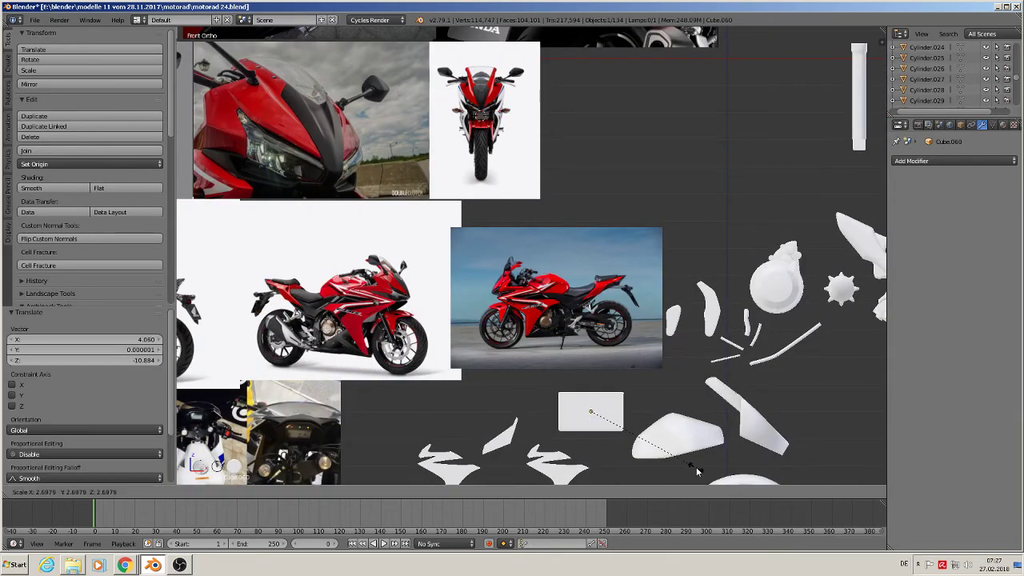
{"action": "left_click", "coordinate": [696, 467]}
{"action": "middle_click_drag", "start_coordinate": [541, 276], "coordinate": [718, 143], "text": "shift"}
{"action": "key", "text": "a"}
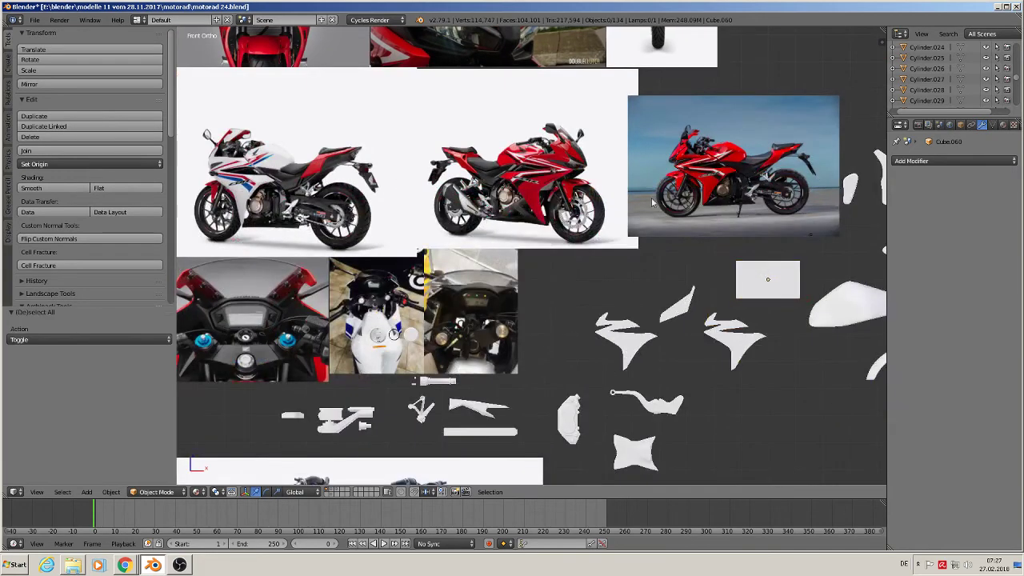
Add a Bezier curve at the left edge of the circle beside the fuel cap in the tank photo
{"action": "scroll", "coordinate": [647, 334], "scroll_direction": "up", "scroll_amount": 2}
{"action": "middle_click_drag", "start_coordinate": [619, 318], "coordinate": [841, 209], "text": "shift"}
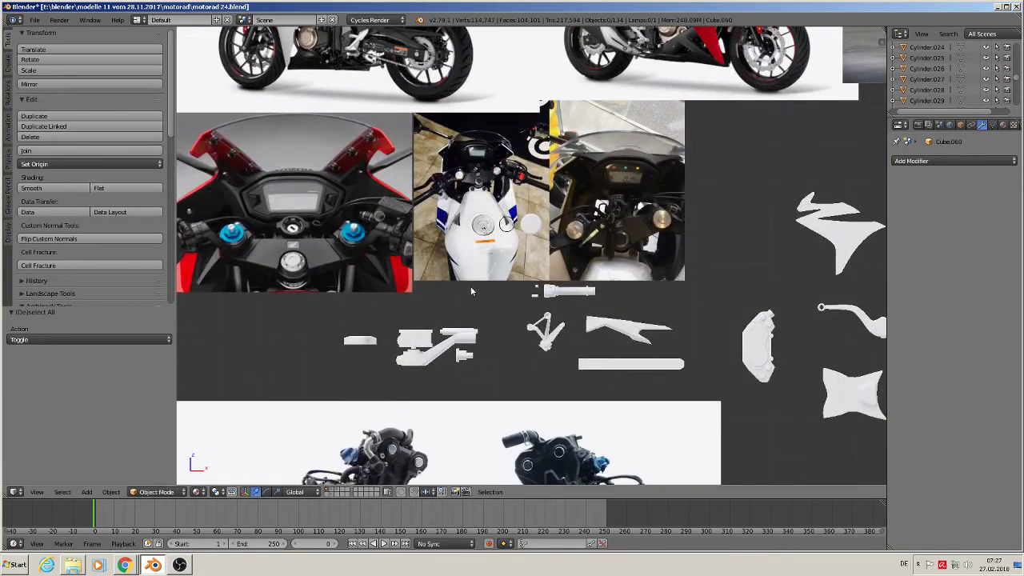
{"action": "scroll", "coordinate": [489, 232], "scroll_direction": "up", "scroll_amount": 6}
{"action": "scroll", "coordinate": [486, 229], "scroll_direction": "up", "scroll_amount": 4}
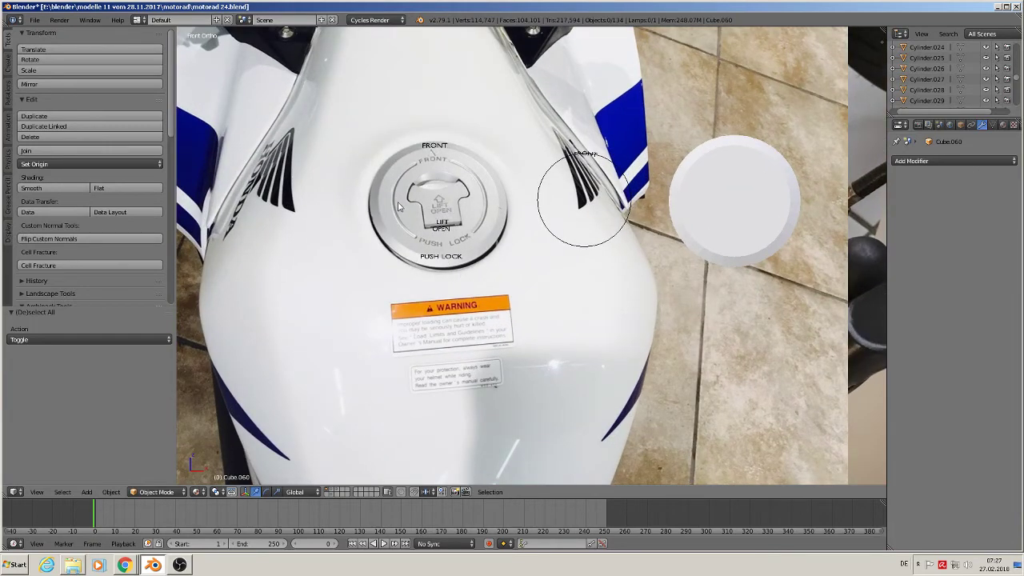
{"action": "middle_click_drag", "start_coordinate": [399, 206], "coordinate": [349, 269], "text": "shift"}
{"action": "scroll", "coordinate": [401, 264], "scroll_direction": "up", "scroll_amount": 3}
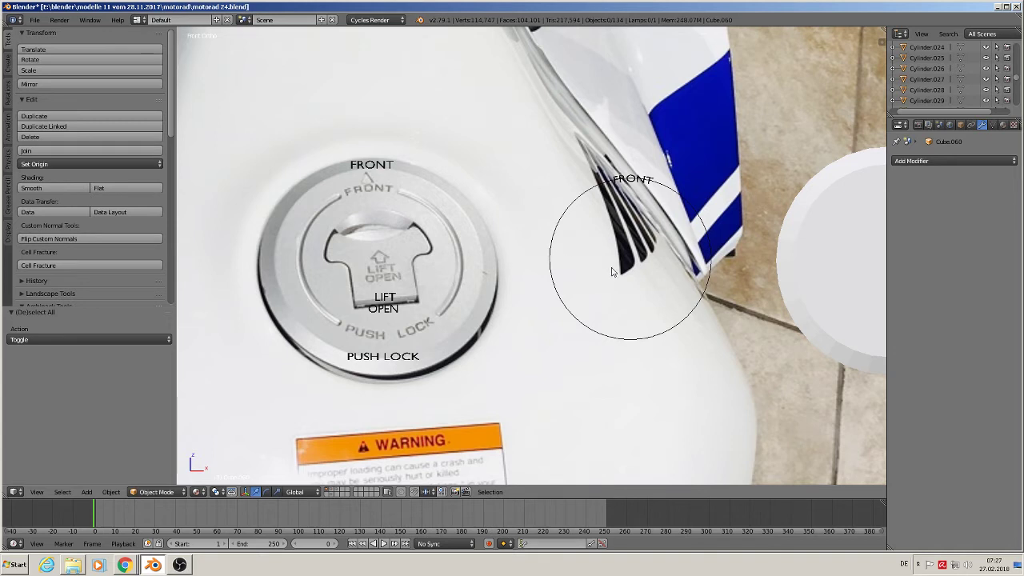
{"action": "middle_click_drag", "start_coordinate": [578, 259], "coordinate": [413, 250], "text": "shift"}
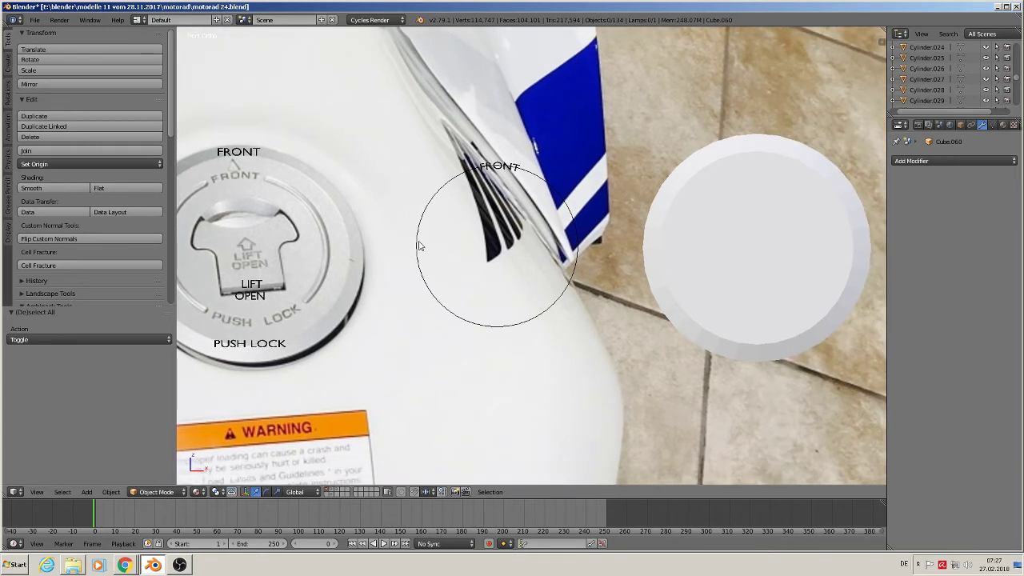
{"action": "left_click", "coordinate": [416, 248]}
{"action": "left_click", "coordinate": [86, 492]}
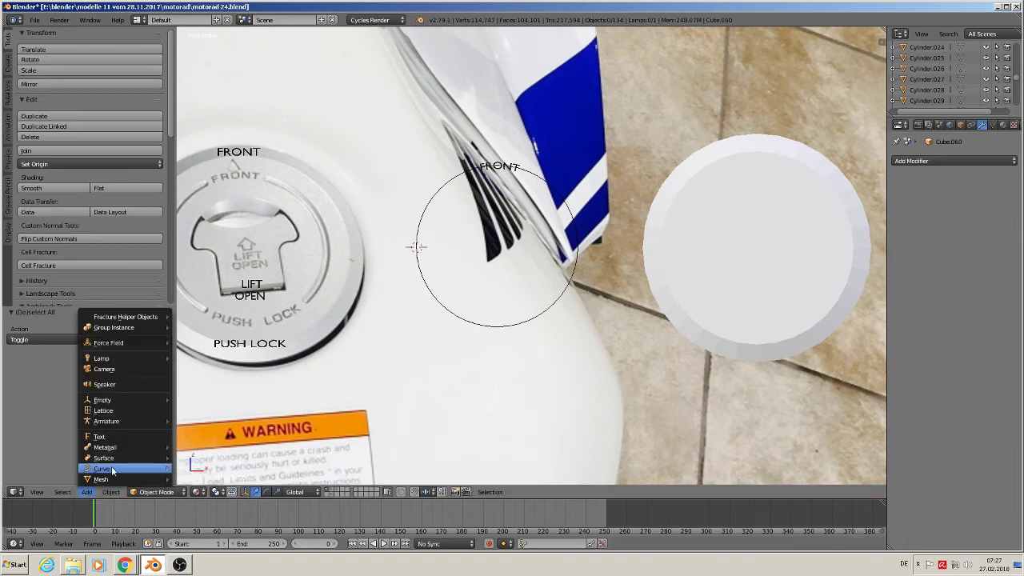
{"action": "mouse_move", "coordinate": [112, 471]}
{"action": "left_click", "coordinate": [196, 295]}
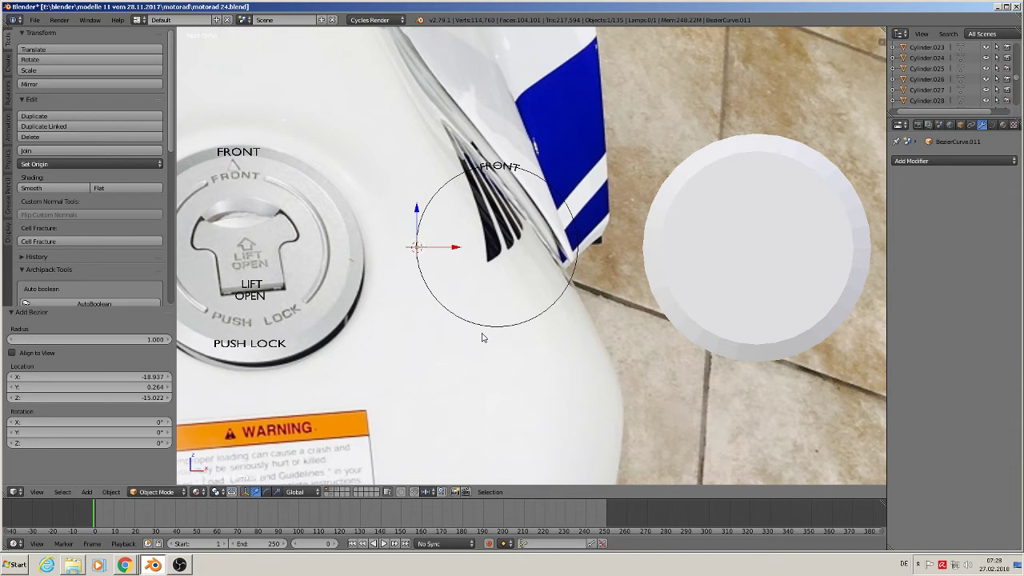
Rotate the new curve 90° about X and scale it by about 0.049
{"action": "key", "text": "r"}
{"action": "key", "text": "x"}
{"action": "key", "text": "9"}
{"action": "key", "text": "0"}
{"action": "key", "text": "Return"}
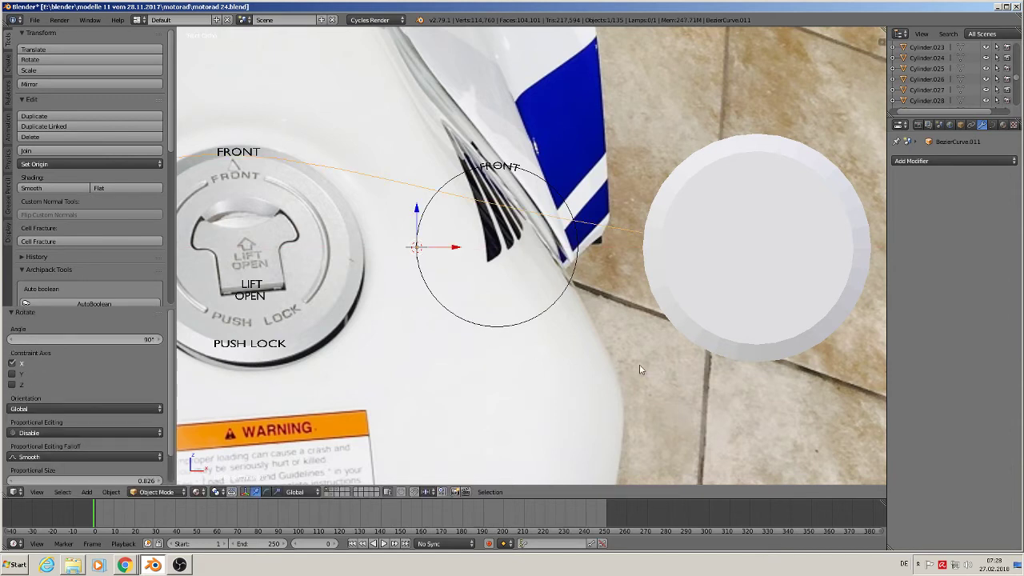
{"action": "key", "text": "s"}
{"action": "left_click", "coordinate": [430, 256]}
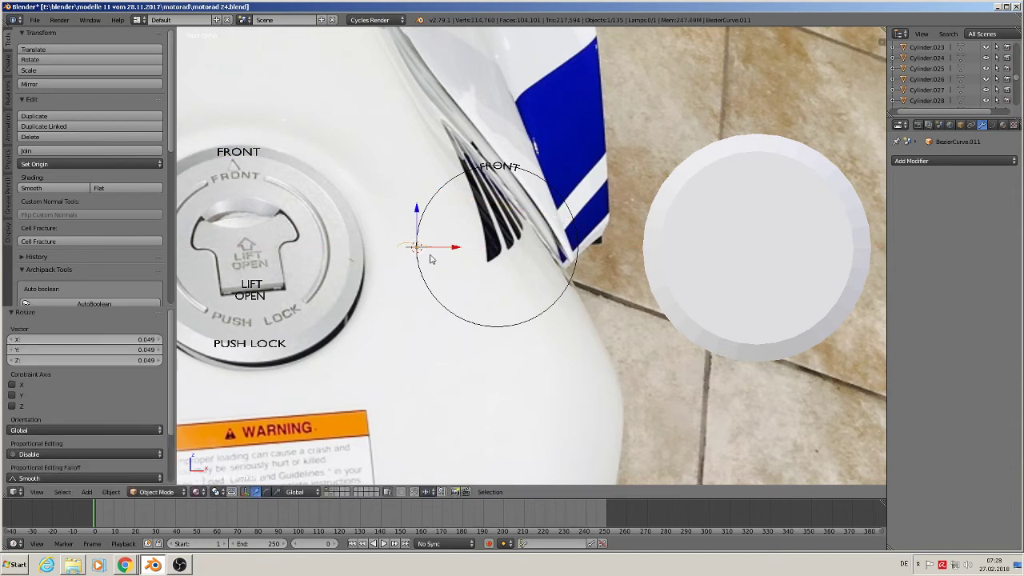
Move the curve so its start point lies on the circle's left edge, and enter Edit Mode
{"action": "scroll", "coordinate": [435, 270], "scroll_direction": "up", "scroll_amount": 3}
{"action": "scroll", "coordinate": [438, 276], "scroll_direction": "up", "scroll_amount": 1}
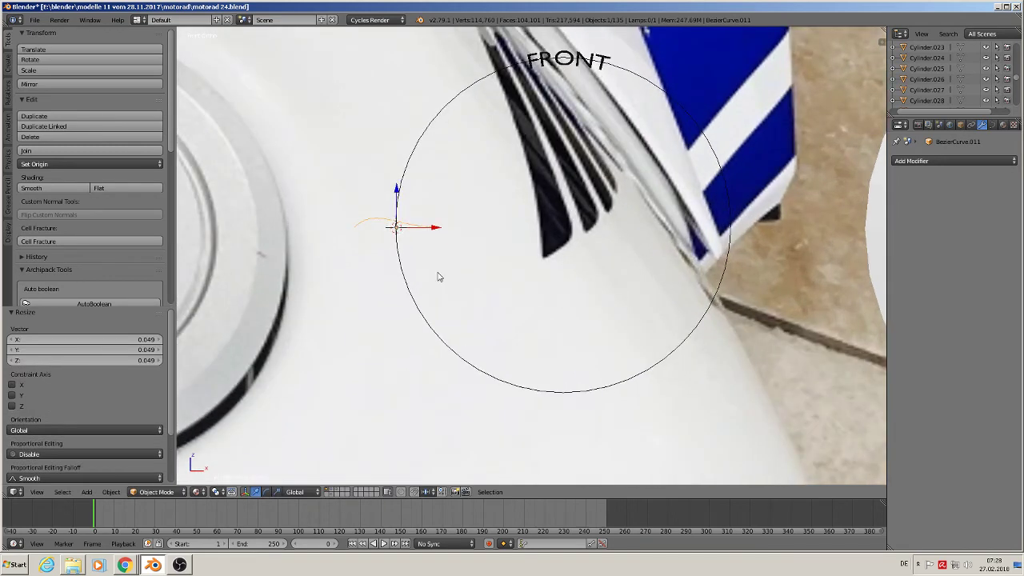
{"action": "key", "text": "g"}
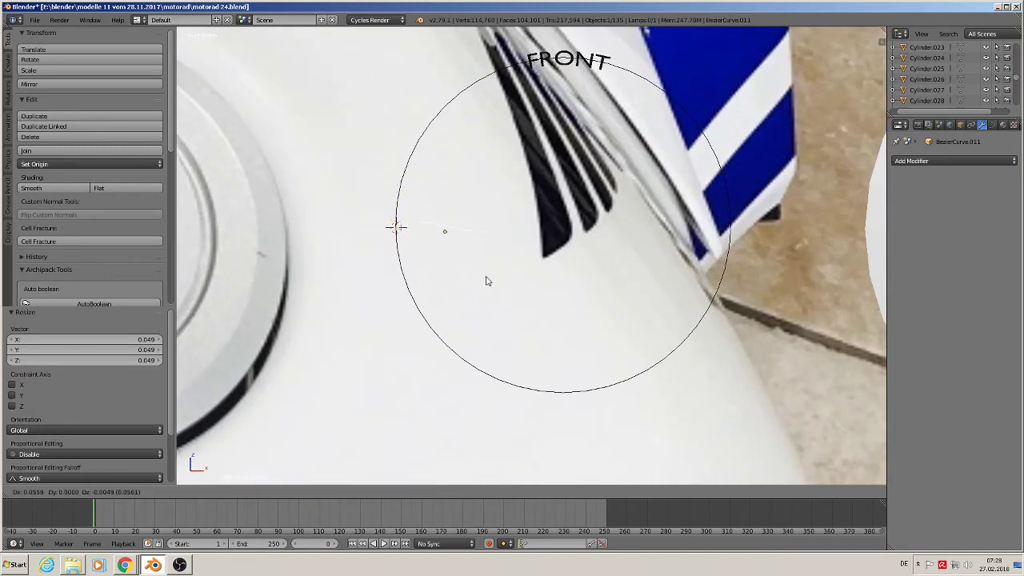
{"action": "left_click", "coordinate": [481, 274]}
{"action": "key", "text": "Tab"}
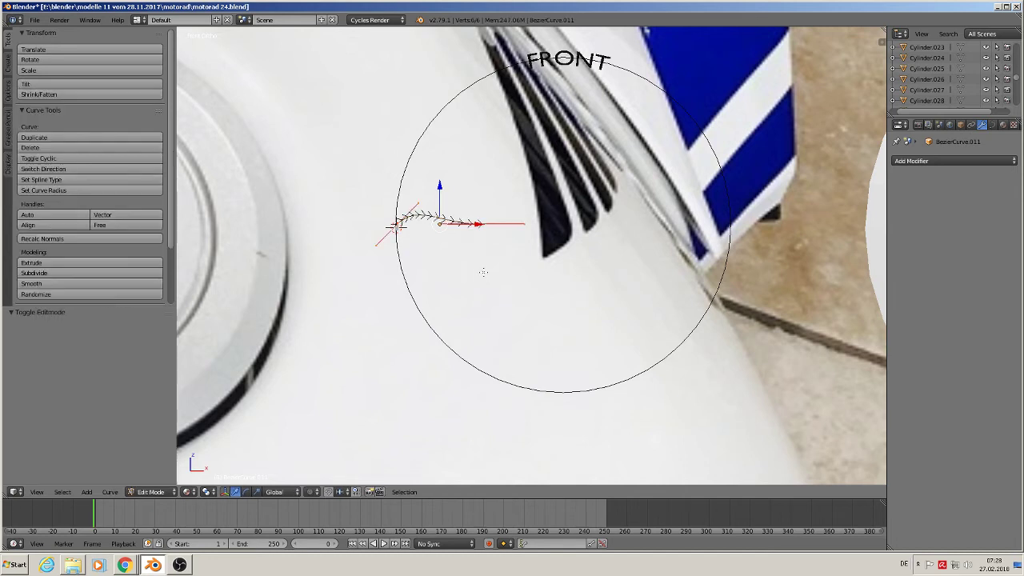
Move the curve's end point to the circle's lowest point and extrude another point to its right edge
{"action": "right_click", "coordinate": [485, 224]}
{"action": "key", "text": "g"}
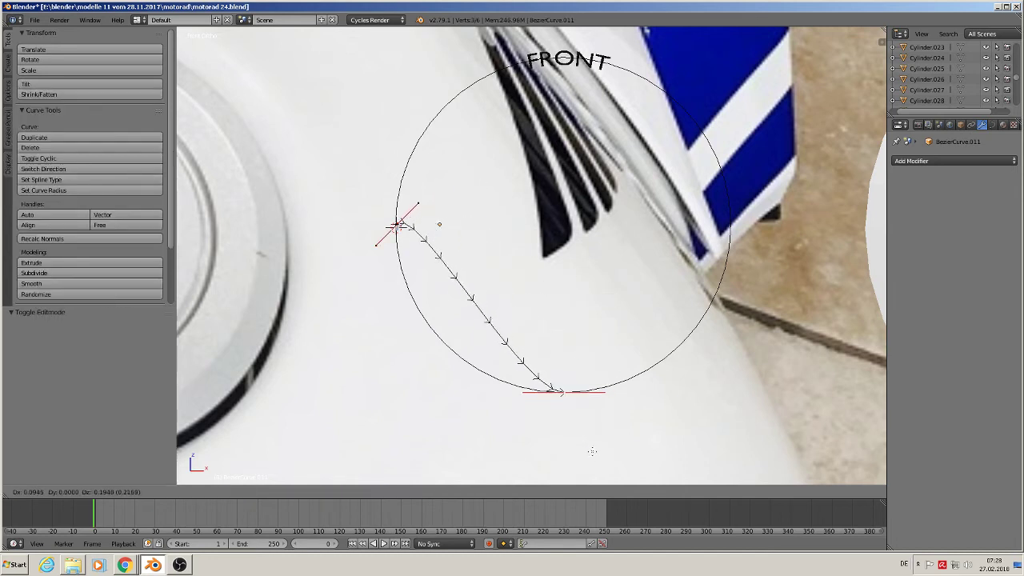
{"action": "left_click", "coordinate": [591, 450]}
{"action": "key", "text": "e"}
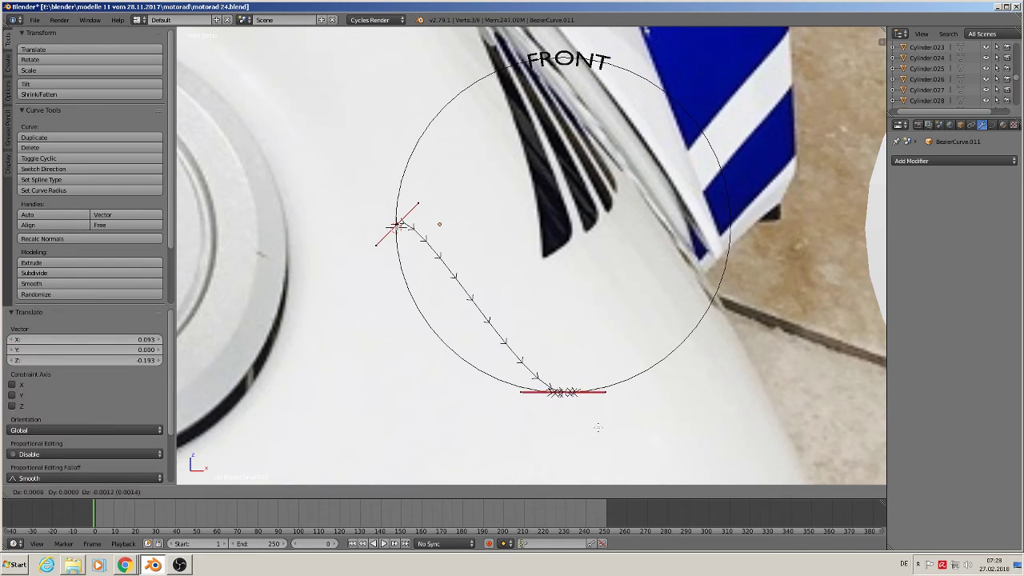
{"action": "left_click", "coordinate": [764, 263]}
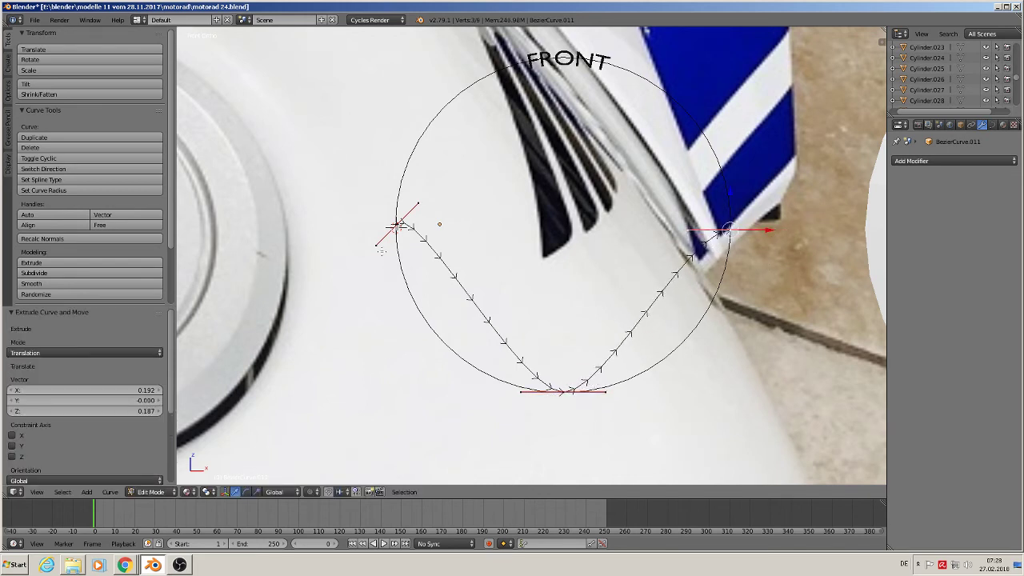
Adjust the handles of both curve ends to follow the circle's lower half, then return to Object Mode
{"action": "right_click", "coordinate": [433, 215]}
{"action": "key", "text": "g"}
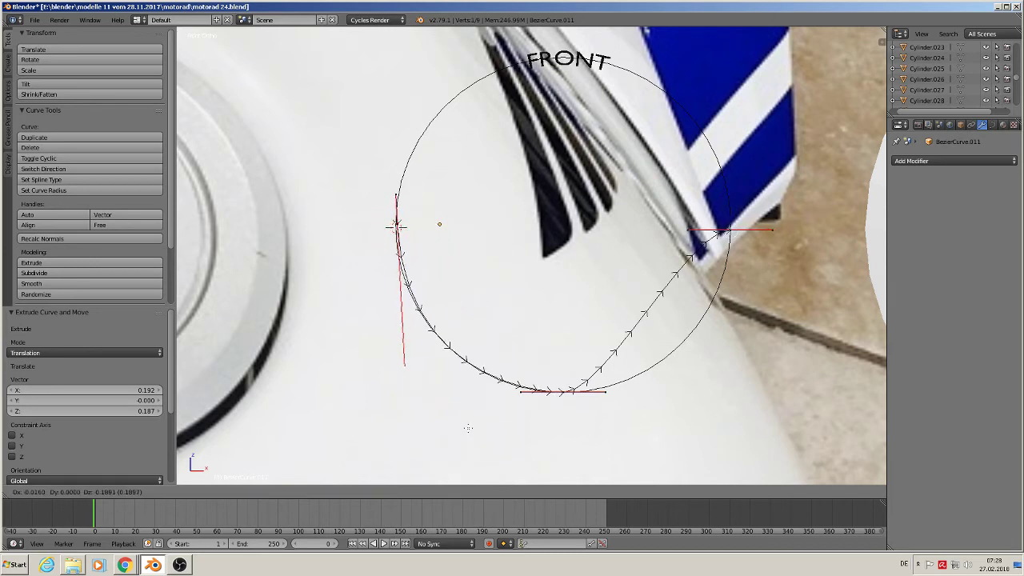
{"action": "left_click", "coordinate": [468, 428]}
{"action": "right_click", "coordinate": [690, 237]}
{"action": "key", "text": "g"}
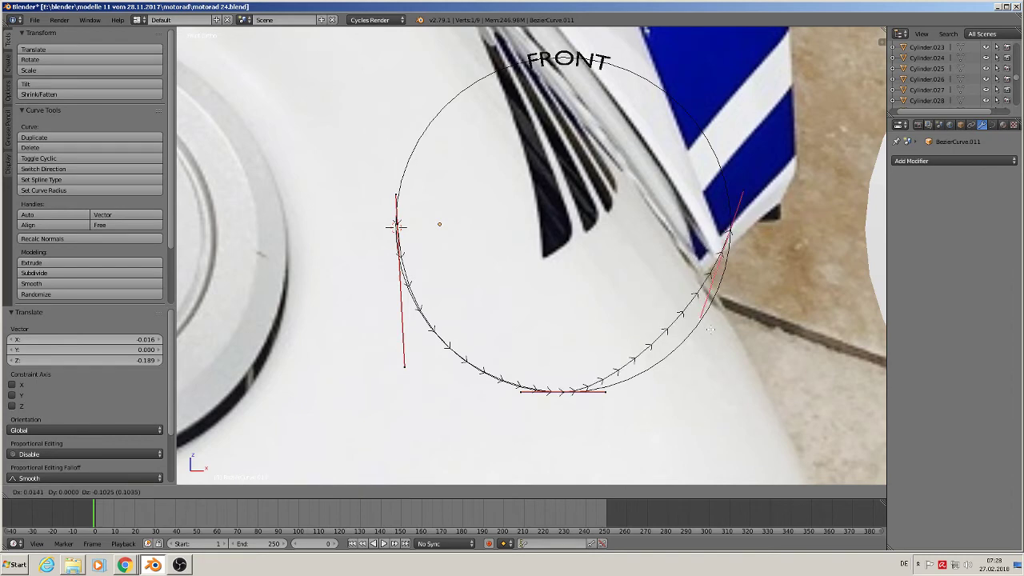
{"action": "left_click", "coordinate": [730, 368]}
{"action": "scroll", "coordinate": [678, 352], "scroll_direction": "down", "scroll_amount": 3}
{"action": "key", "text": "Tab"}
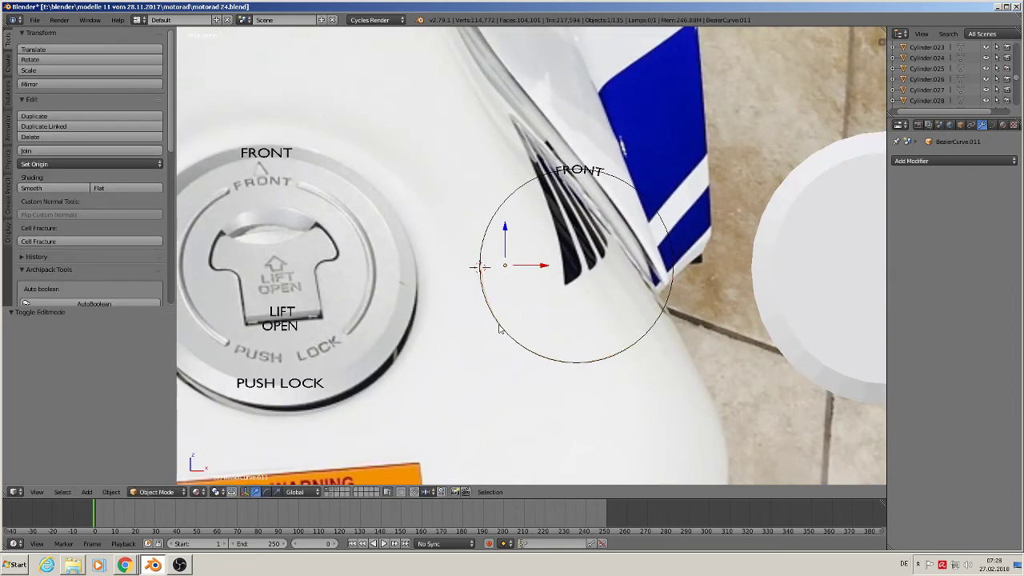
Duplicate the PUSH LOCK text by 0.319 along X and 0.109 along Z, and convert the copy to a mesh
{"action": "middle_click_drag", "start_coordinate": [566, 353], "coordinate": [599, 280], "text": "shift"}
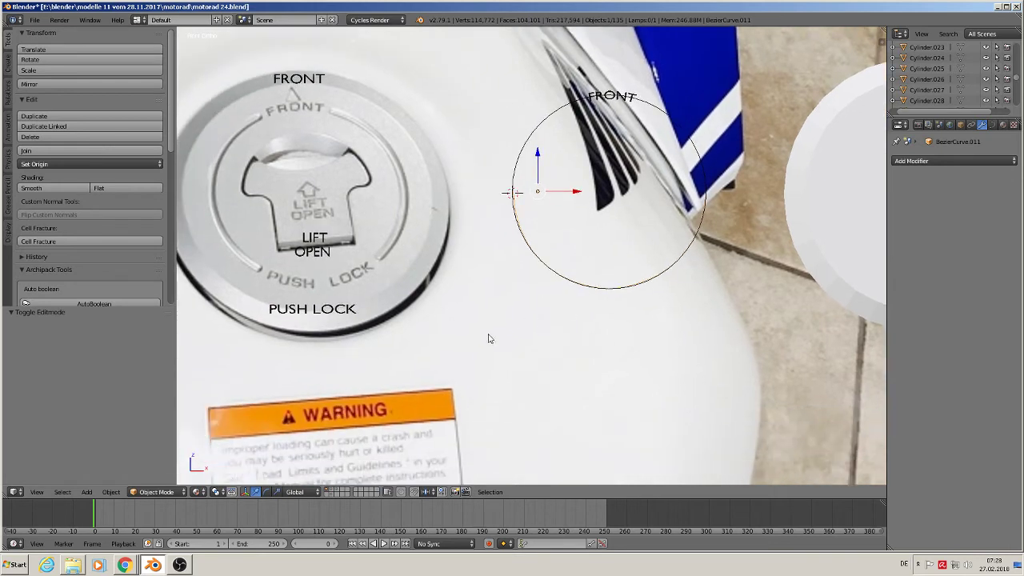
{"action": "right_click", "coordinate": [321, 306]}
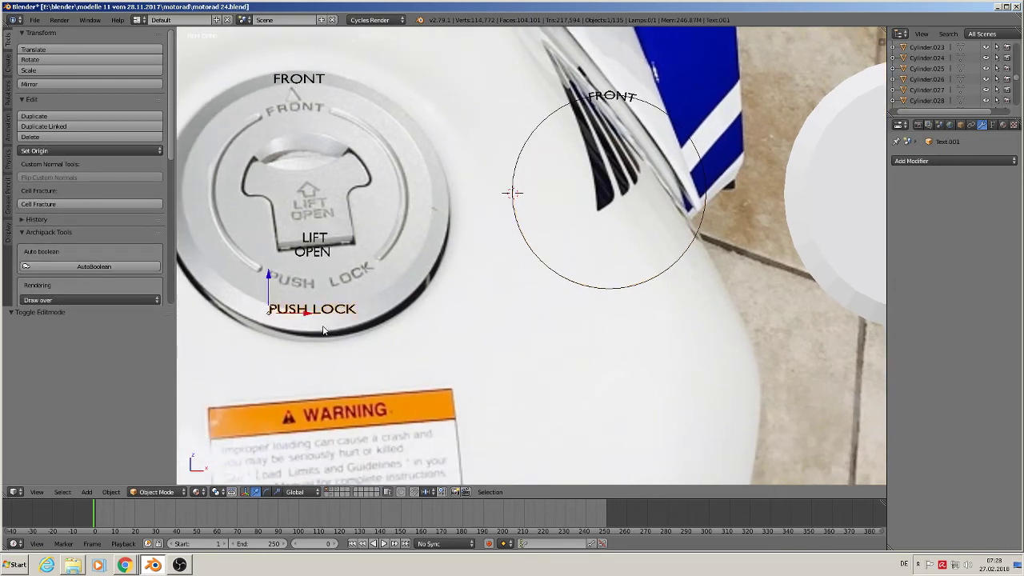
{"action": "key", "text": "shift+d"}
{"action": "left_click", "coordinate": [483, 276]}
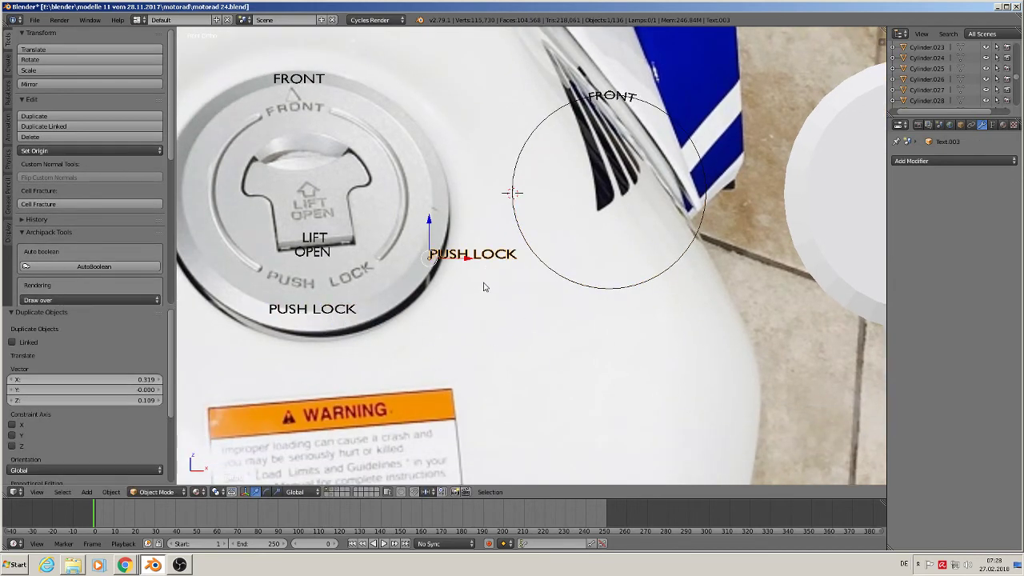
{"action": "scroll", "coordinate": [481, 291], "scroll_direction": "up", "scroll_amount": 2}
{"action": "key", "text": "Tab"}
{"action": "key", "text": "Tab"}
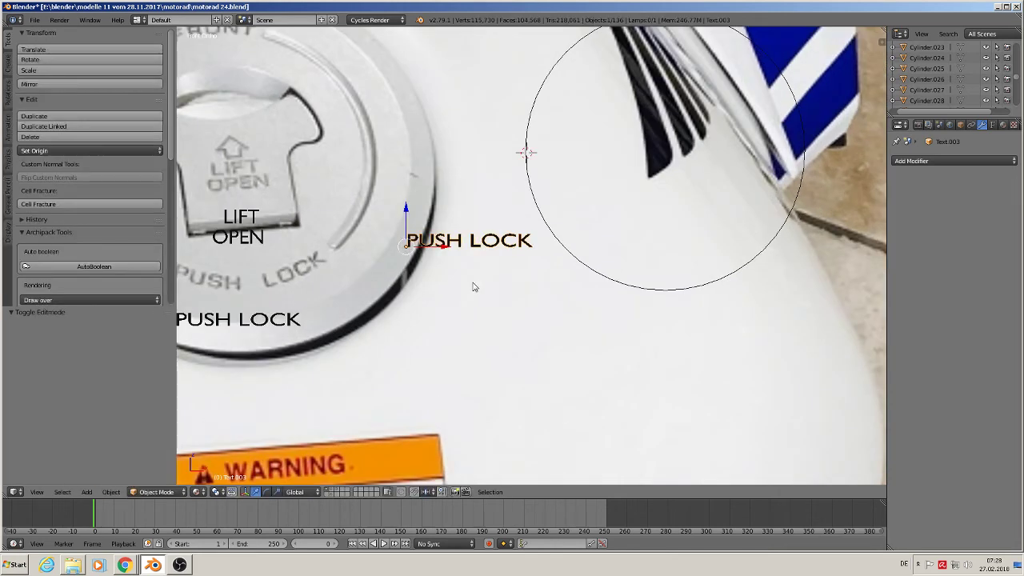
{"action": "key", "text": "alt+c"}
{"action": "left_click", "coordinate": [461, 300]}
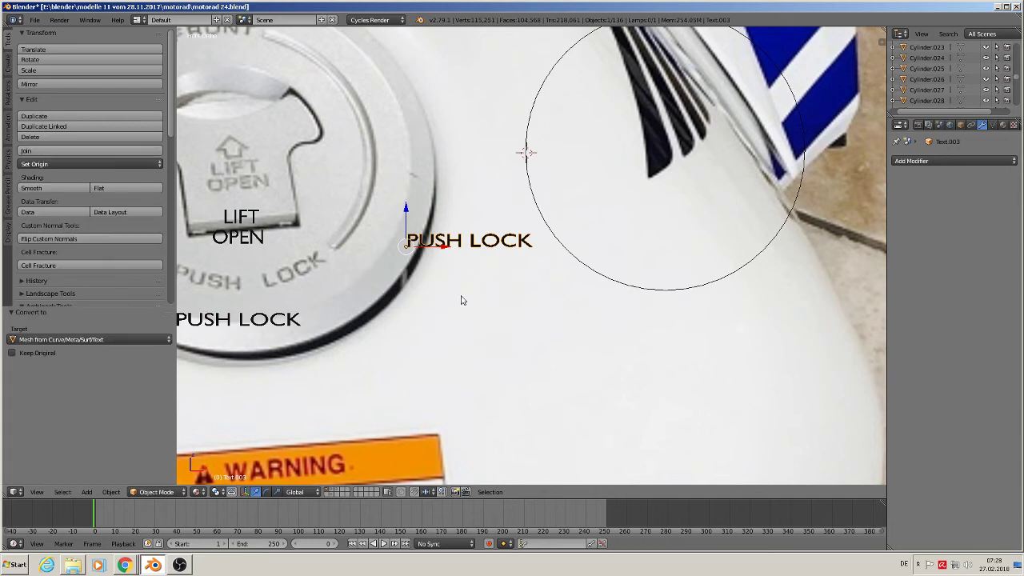
Apply rotation and scale to the PUSH LOCK mesh and set its origin to geometry
{"action": "left_click", "coordinate": [108, 493]}
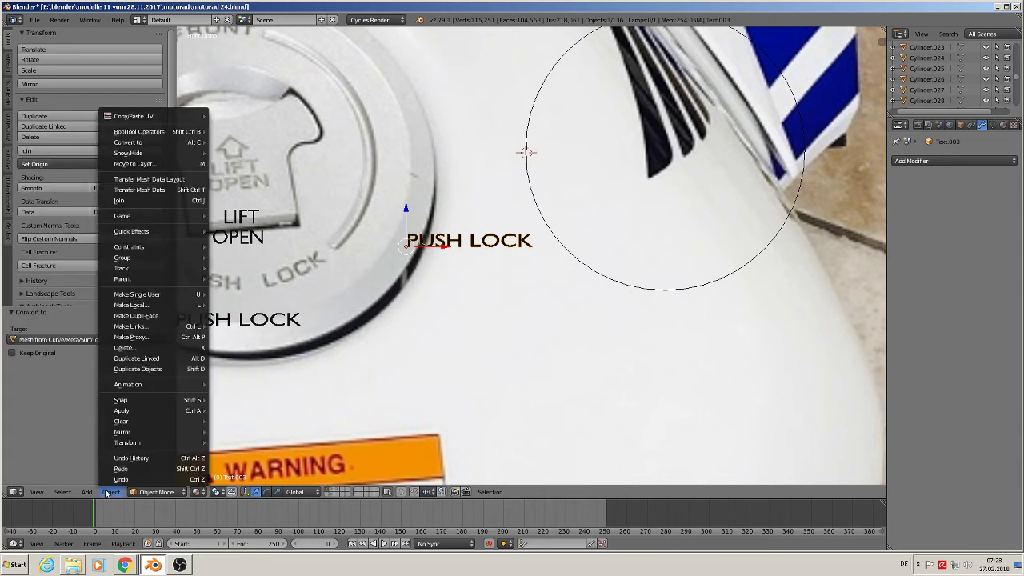
{"action": "mouse_move", "coordinate": [170, 409]}
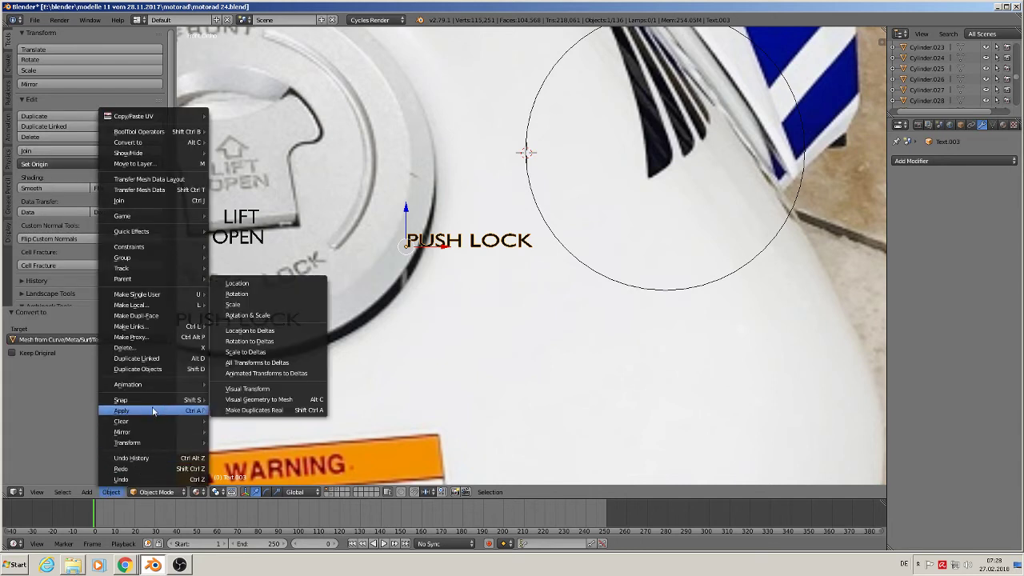
{"action": "left_click", "coordinate": [279, 315]}
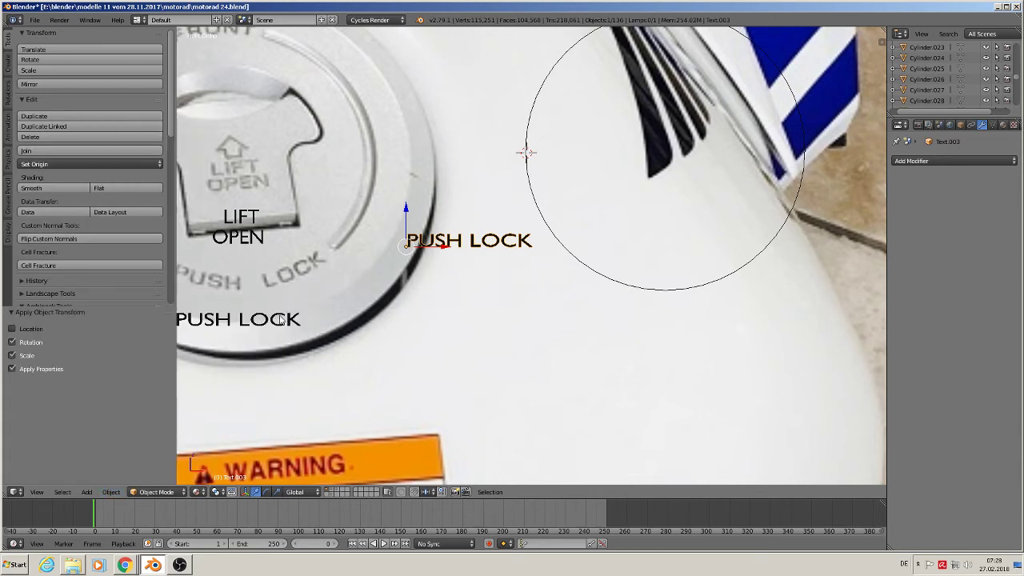
{"action": "left_click", "coordinate": [80, 163]}
{"action": "left_click", "coordinate": [48, 185]}
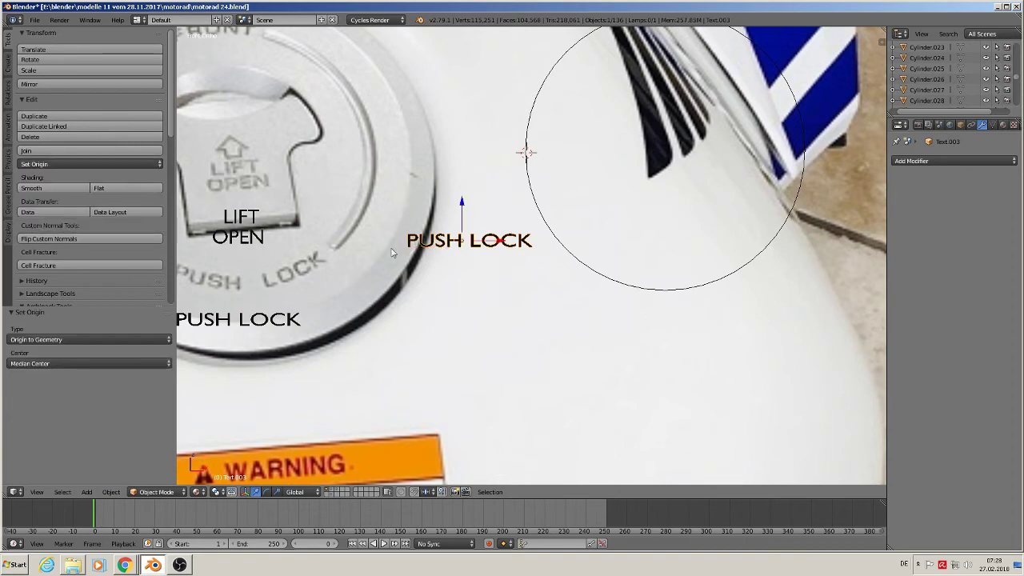
Move the half-circle curve down below the full circle, and lower the PUSH LOCK mesh by 0.368 along Z
{"action": "scroll", "coordinate": [538, 276], "scroll_direction": "down", "scroll_amount": 3}
{"action": "left_click_drag", "start_coordinate": [494, 216], "coordinate": [493, 177]}
{"action": "right_click", "coordinate": [580, 282]}
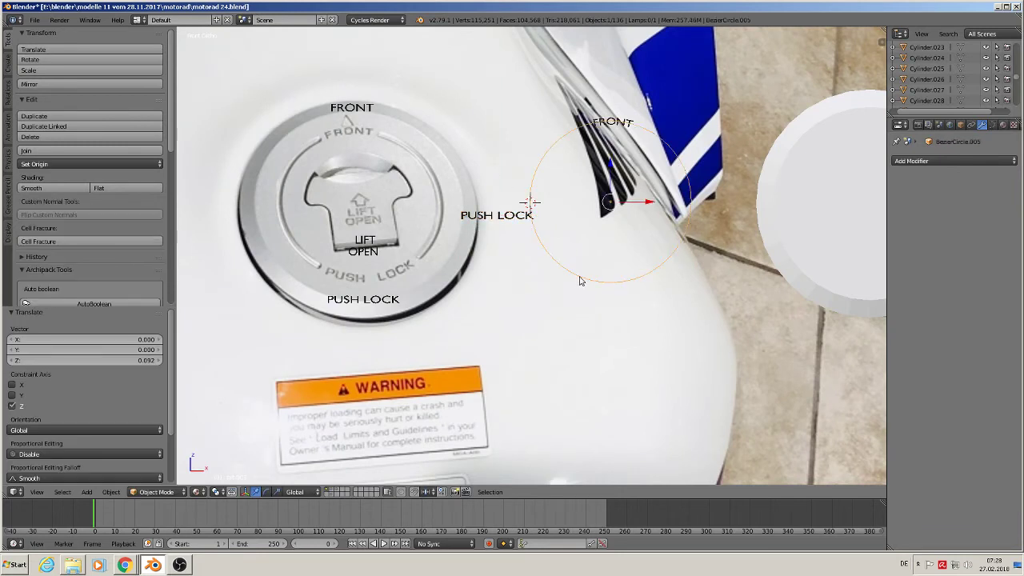
{"action": "right_click", "coordinate": [574, 277]}
{"action": "left_click_drag", "start_coordinate": [557, 168], "coordinate": [560, 302]}
{"action": "right_click", "coordinate": [504, 224]}
{"action": "left_click_drag", "start_coordinate": [497, 187], "coordinate": [496, 338]}
Move the half-circle curve by -0.072 along Y and return to the front view
{"action": "scroll", "coordinate": [574, 360], "scroll_direction": "down", "scroll_amount": 1}
{"action": "middle_click_drag", "start_coordinate": [561, 372], "coordinate": [525, 402]}
{"action": "scroll", "coordinate": [547, 398], "scroll_direction": "down", "scroll_amount": 1}
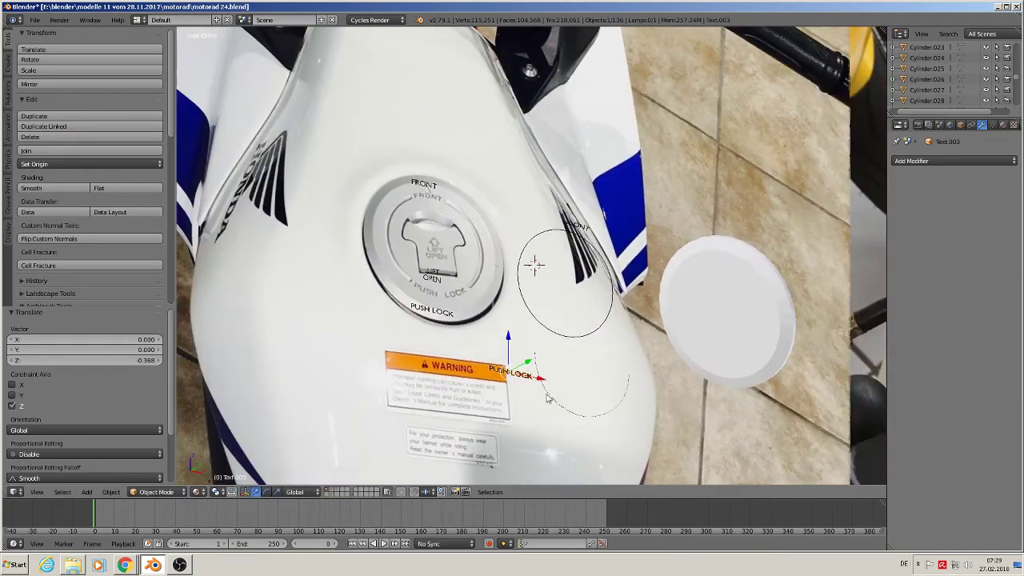
{"action": "scroll", "coordinate": [553, 398], "scroll_direction": "up", "scroll_amount": 2}
{"action": "right_click", "coordinate": [552, 406]}
{"action": "right_click", "coordinate": [557, 403]}
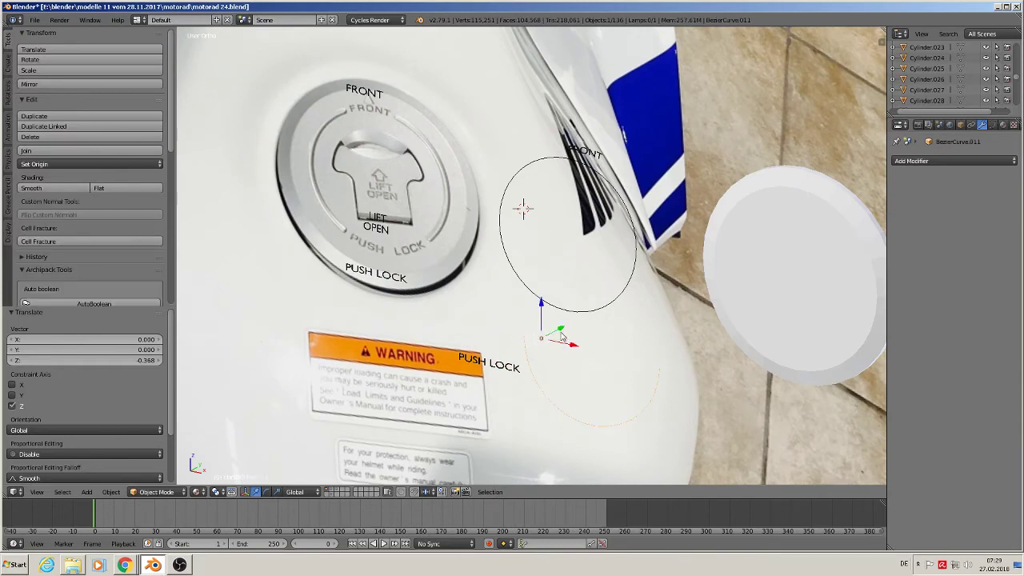
{"action": "left_click_drag", "start_coordinate": [562, 338], "coordinate": [550, 347]}
{"action": "key", "text": "KP_1"}
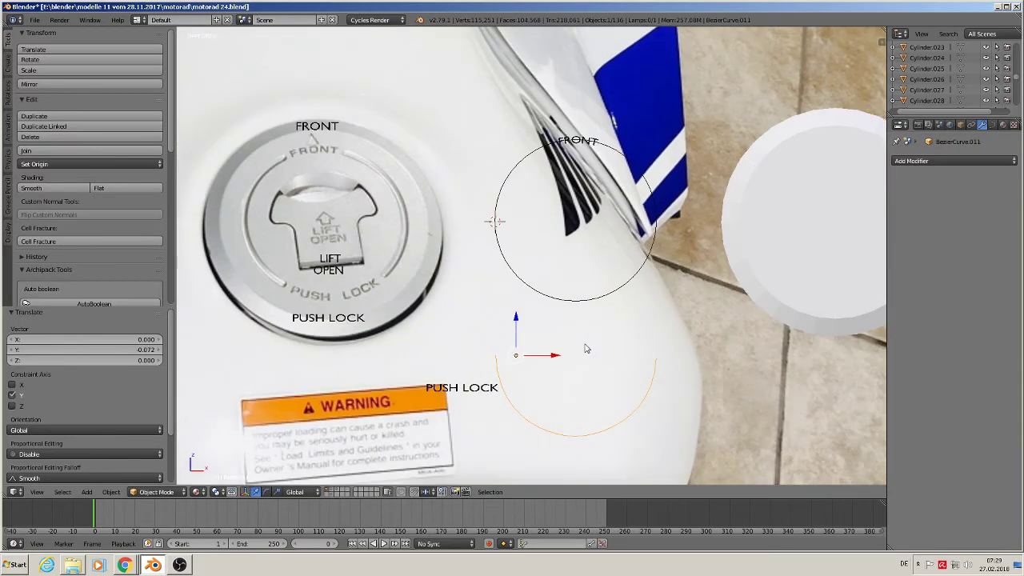
Move the PUSH LOCK mesh by 0.096 along Z and -0.033 along X, beside the curve's start point
{"action": "scroll", "coordinate": [587, 349], "scroll_direction": "up", "scroll_amount": 3}
{"action": "middle_click_drag", "start_coordinate": [512, 344], "coordinate": [545, 152], "text": "shift"}
{"action": "right_click", "coordinate": [408, 231]}
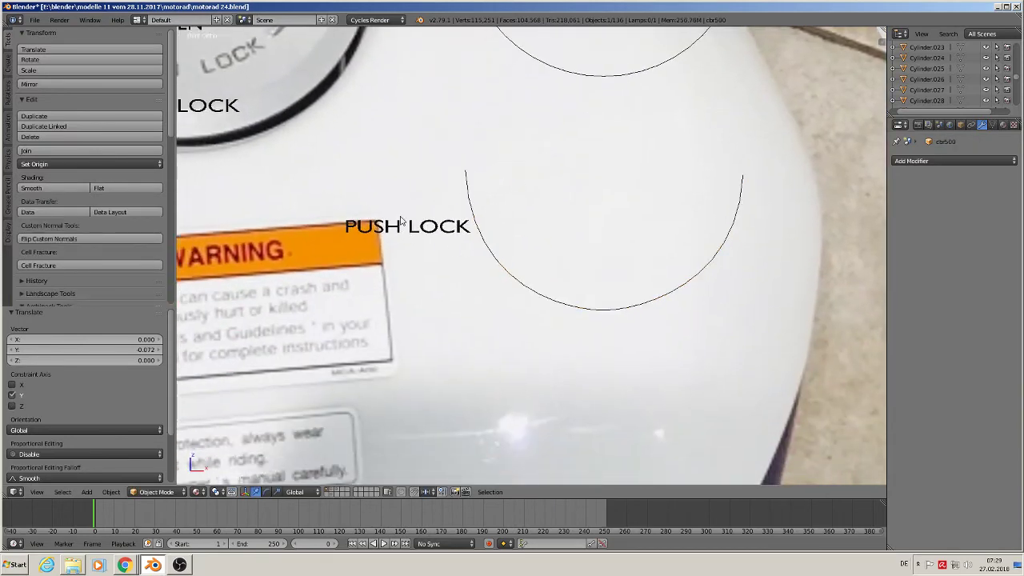
{"action": "left_click_drag", "start_coordinate": [400, 192], "coordinate": [416, 128]}
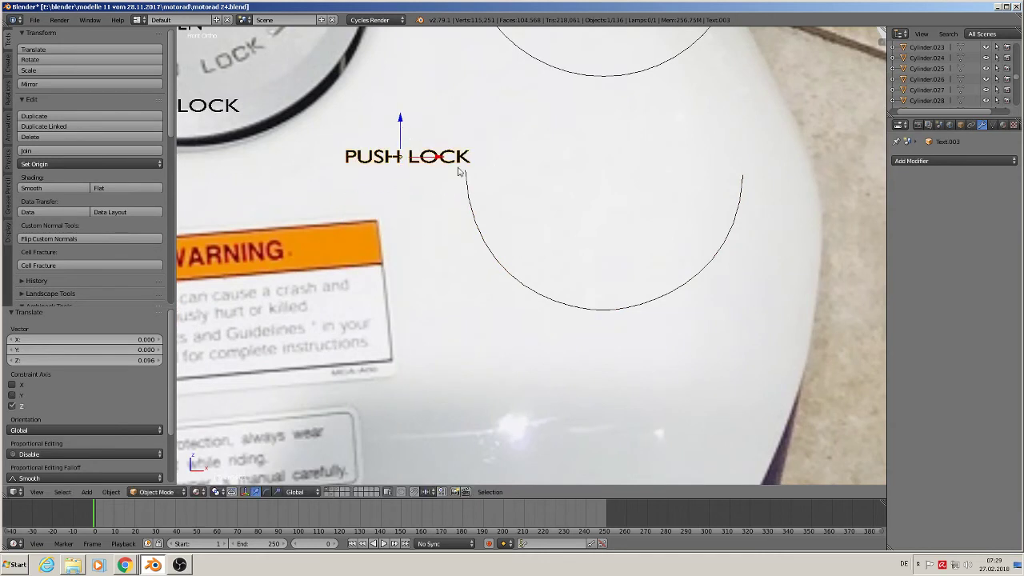
{"action": "middle_click_drag", "start_coordinate": [533, 214], "coordinate": [573, 203], "text": "shift"}
{"action": "left_click_drag", "start_coordinate": [486, 147], "coordinate": [461, 147]}
Parent the PUSH LOCK mesh to the half-circle curve with Curve Deform
{"action": "right_click", "coordinate": [508, 191]}
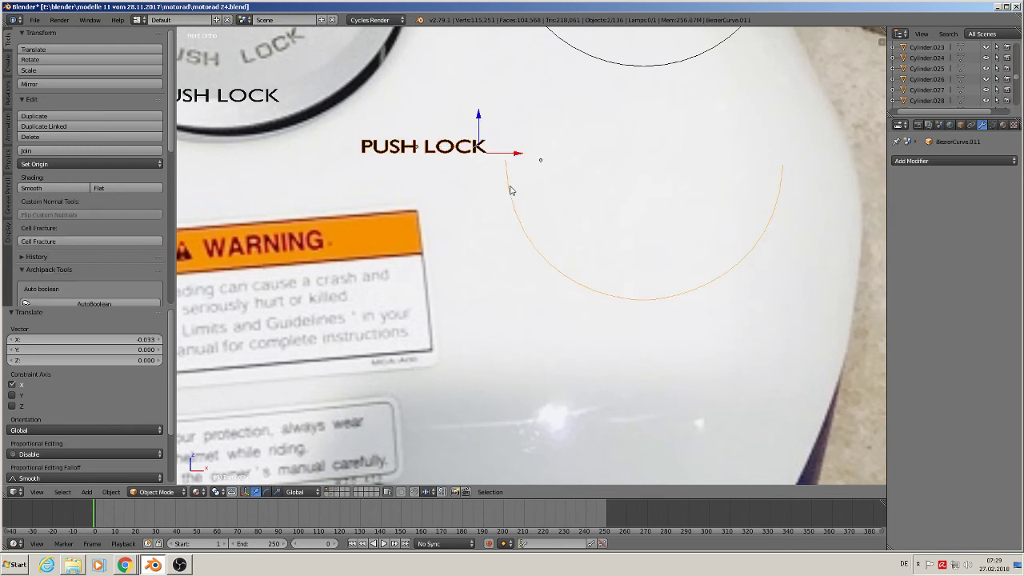
{"action": "key", "text": "ctrl+p"}
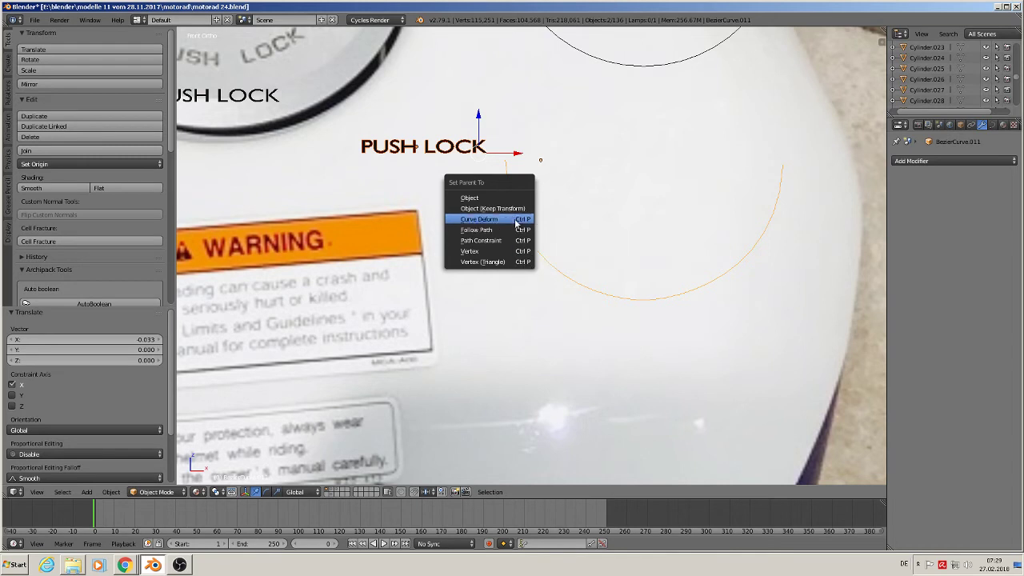
{"action": "left_click", "coordinate": [517, 219]}
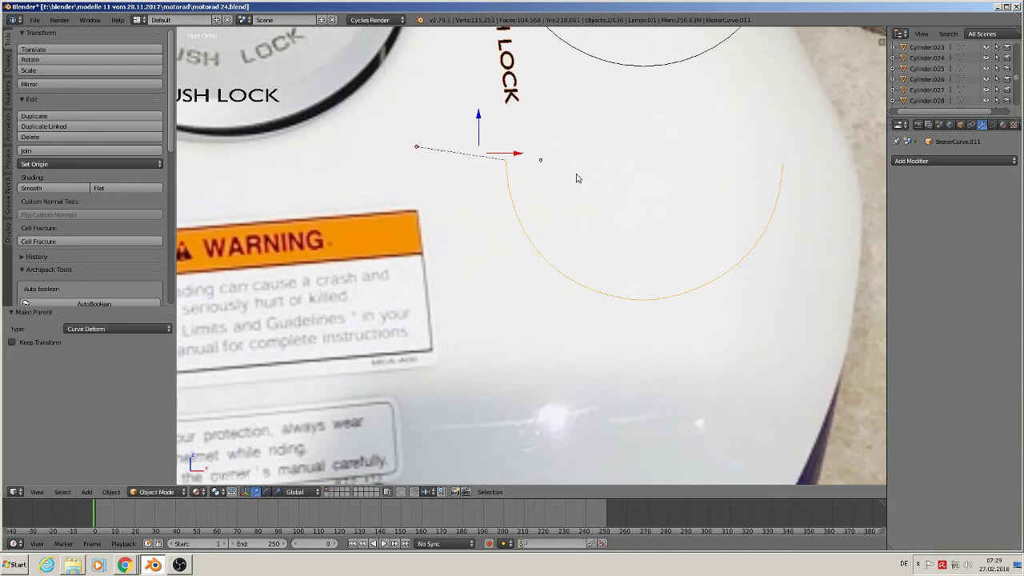
Move the half-circle curve by -0.004 along Z and the PUSH LOCK mesh by 0.481 along X and -0.016 along Z
{"action": "scroll", "coordinate": [529, 167], "scroll_direction": "down", "scroll_amount": 2}
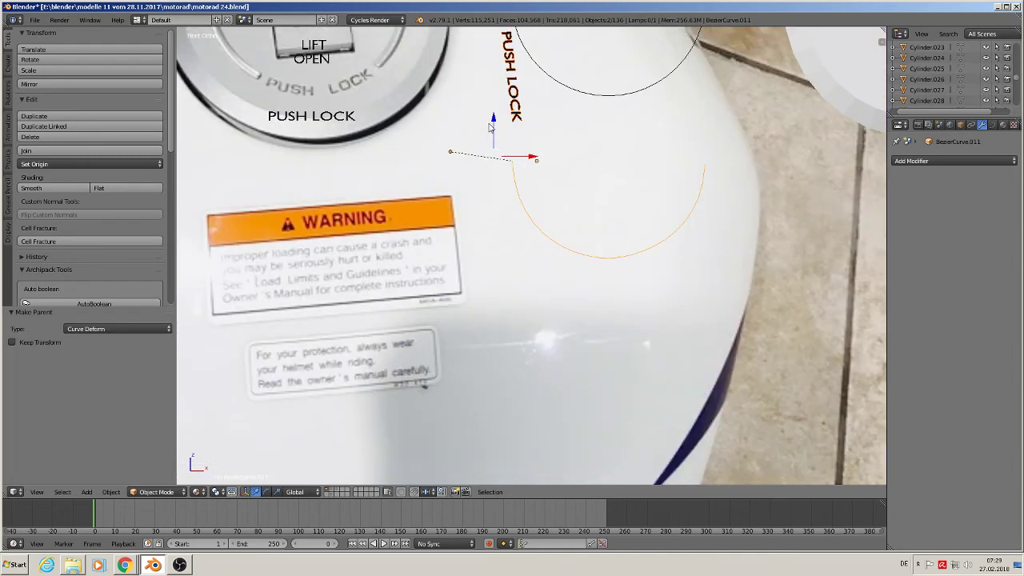
{"action": "mouse_move", "coordinate": [492, 125]}
{"action": "left_mouse_down"}
{"action": "mouse_move", "coordinate": [491, 146]}
{"action": "mouse_move", "coordinate": [488, 122]}
{"action": "mouse_move", "coordinate": [467, 128]}
{"action": "mouse_move", "coordinate": [487, 132]}
{"action": "left_mouse_up"}
{"action": "right_click", "coordinate": [515, 91]}
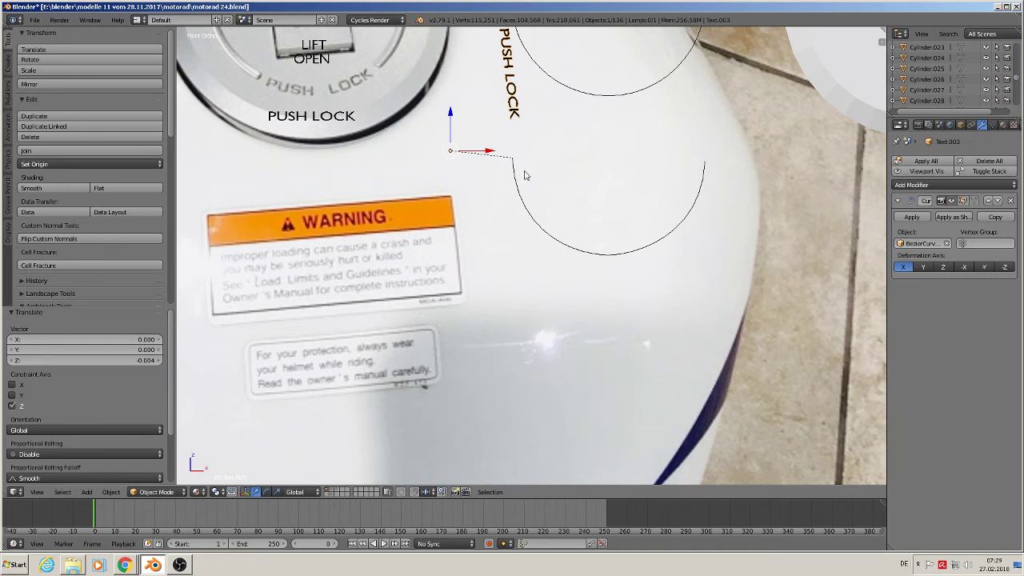
{"action": "key", "text": "g"}
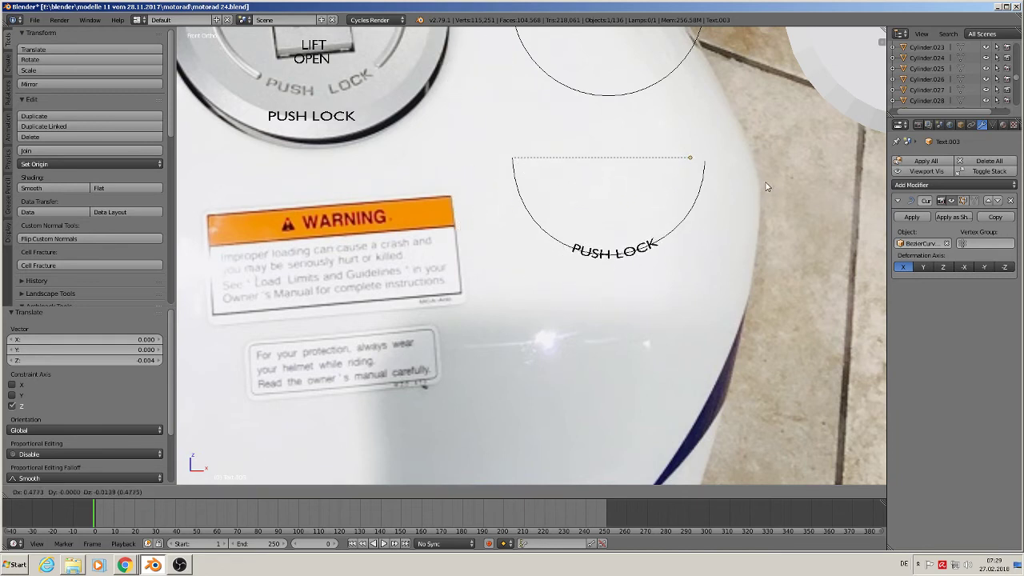
{"action": "left_click", "coordinate": [766, 186]}
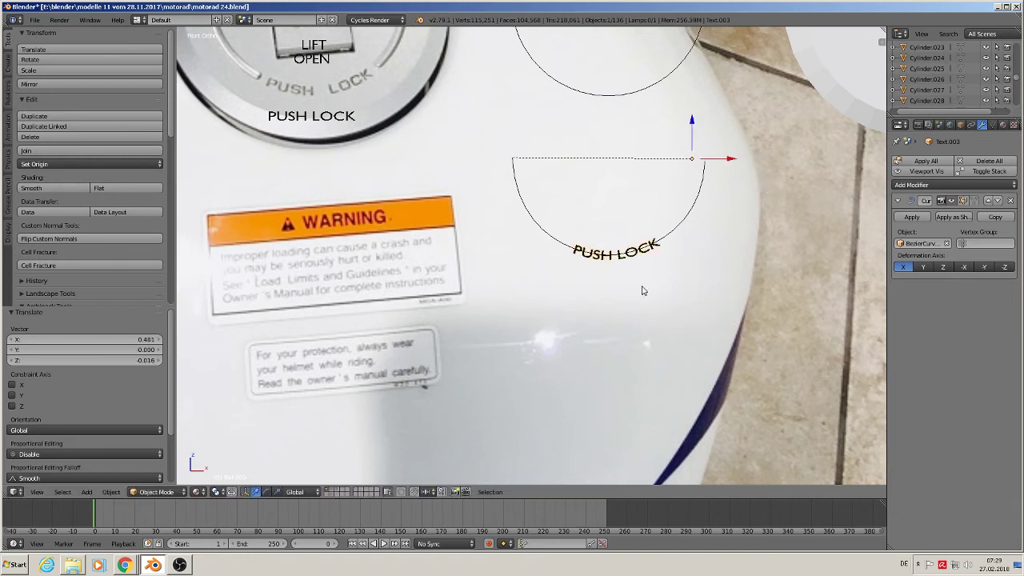
Duplicate the half-circle curve together with its PUSH LOCK mesh and move the copies by -0.554 along Z
{"action": "scroll", "coordinate": [615, 272], "scroll_direction": "down", "scroll_amount": 1}
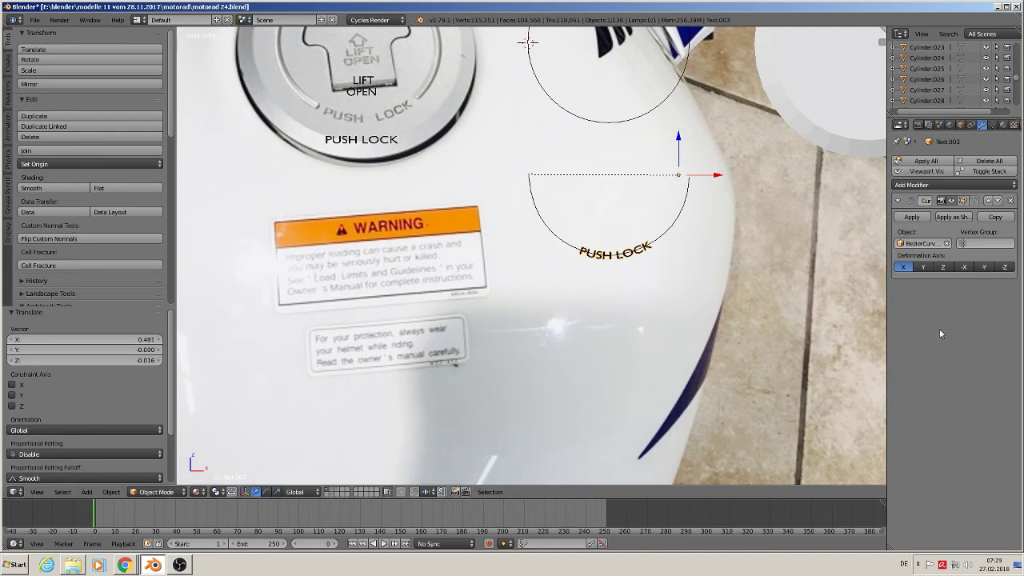
{"action": "right_click", "coordinate": [682, 220]}
{"action": "scroll", "coordinate": [682, 219], "scroll_direction": "down", "scroll_amount": 4}
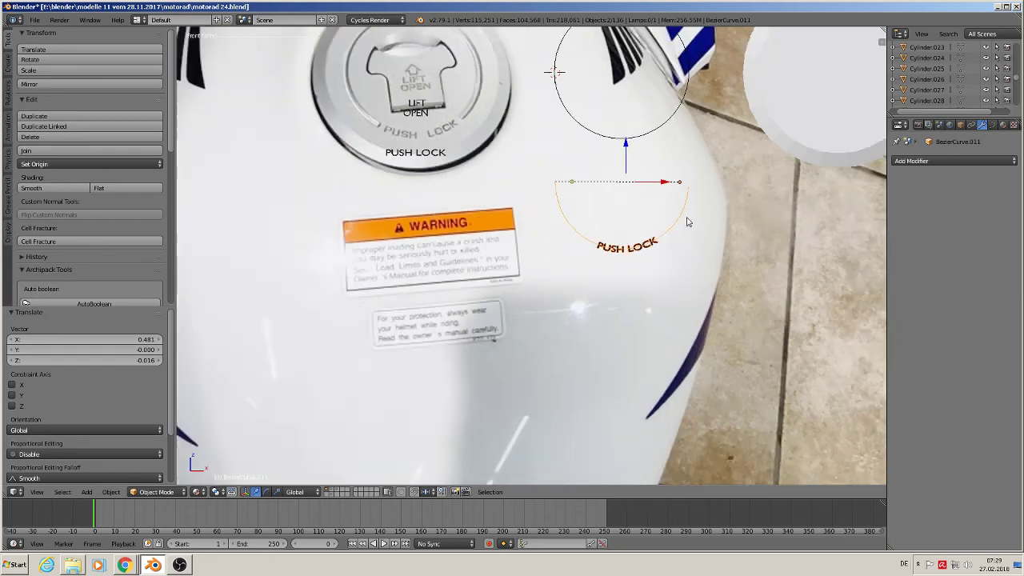
{"action": "key", "text": "shift+d"}
{"action": "right_click", "coordinate": [679, 218]}
{"action": "key", "text": "g"}
{"action": "key", "text": "z"}
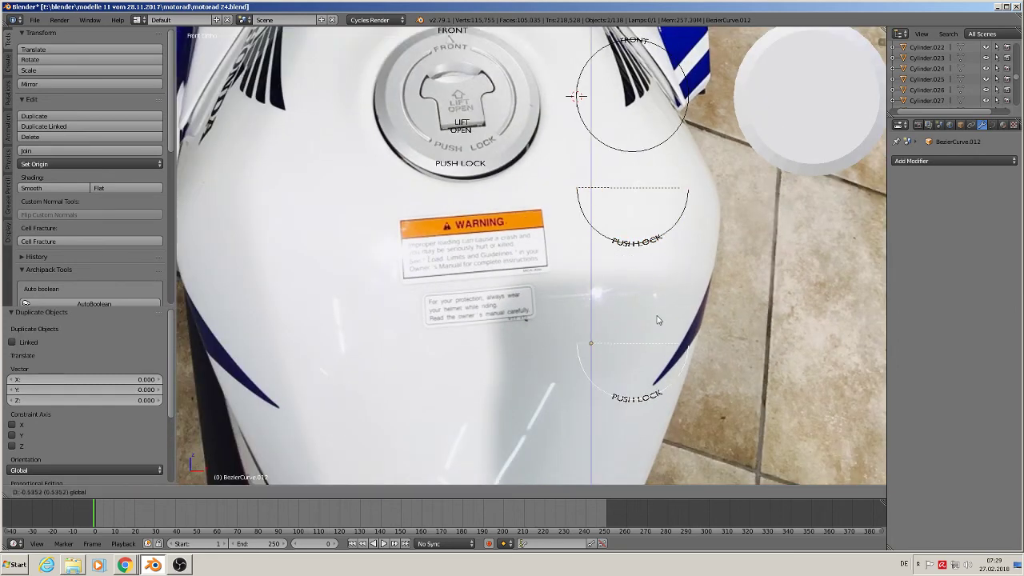
{"action": "left_click", "coordinate": [661, 317]}
Apply the Curve modifier on the upper PUSH LOCK mesh and delete the upper half-circle curve
{"action": "scroll", "coordinate": [661, 318], "scroll_direction": "up", "scroll_amount": 3}
{"action": "right_click", "coordinate": [646, 200]}
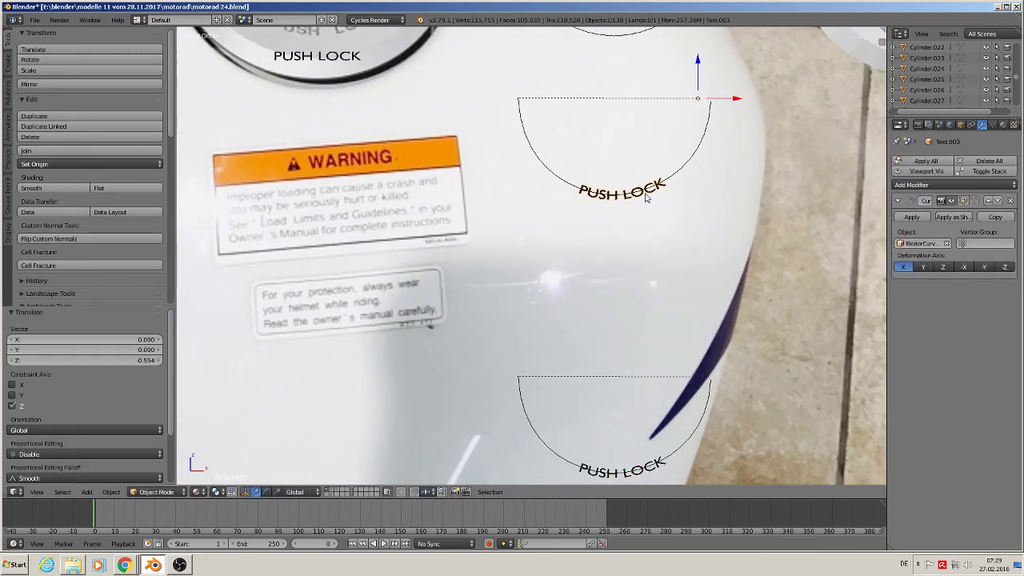
{"action": "left_click", "coordinate": [911, 217]}
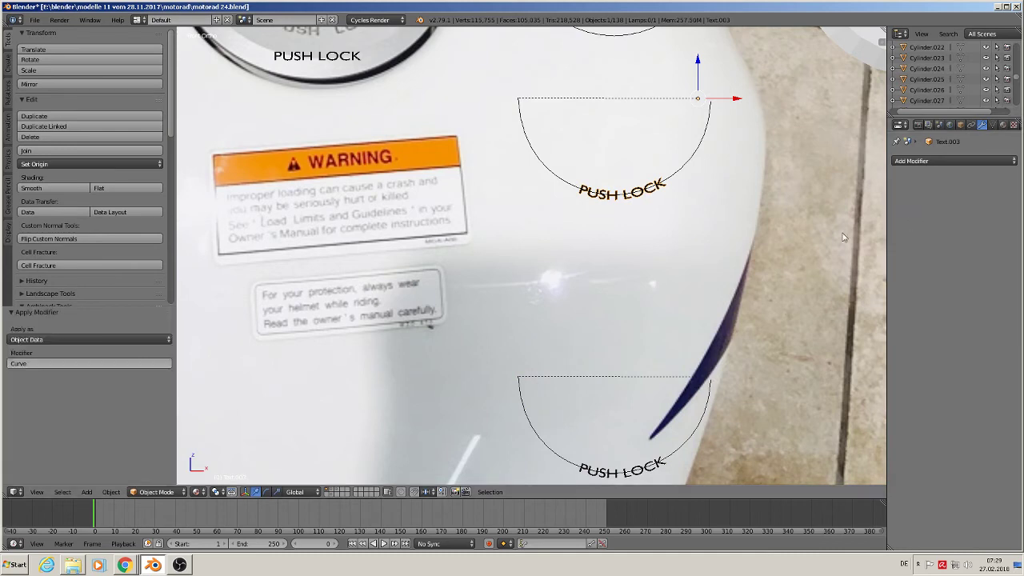
{"action": "right_click", "coordinate": [681, 167]}
{"action": "key", "text": "x"}
{"action": "left_click", "coordinate": [682, 169]}
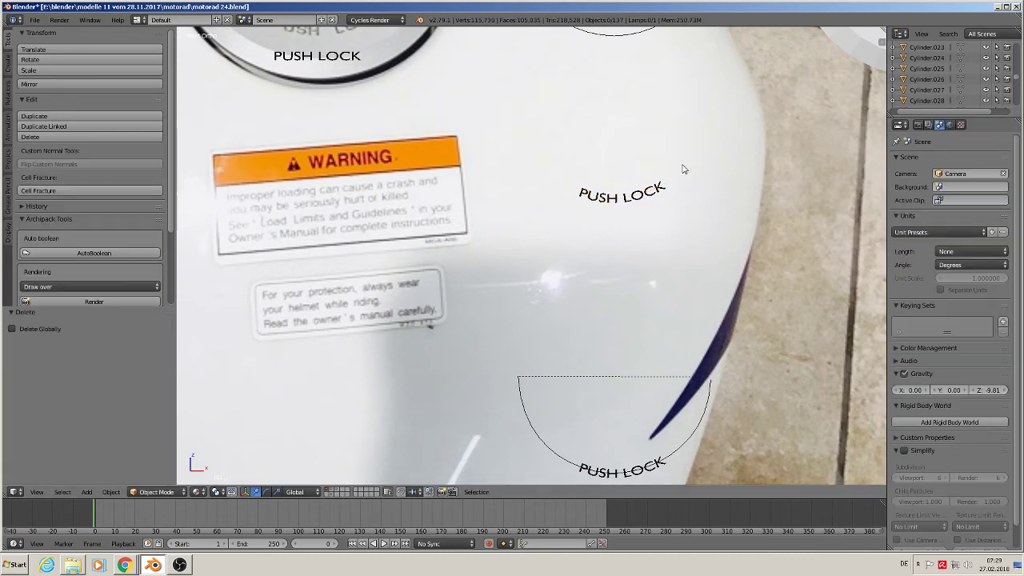
Move the bent PUSH LOCK mesh up along Z by about 0.32 onto the lower arc of the full circle
{"action": "scroll", "coordinate": [660, 205], "scroll_direction": "down", "scroll_amount": 5}
{"action": "right_click", "coordinate": [630, 204]}
{"action": "scroll", "coordinate": [640, 226], "scroll_direction": "up", "scroll_amount": 3}
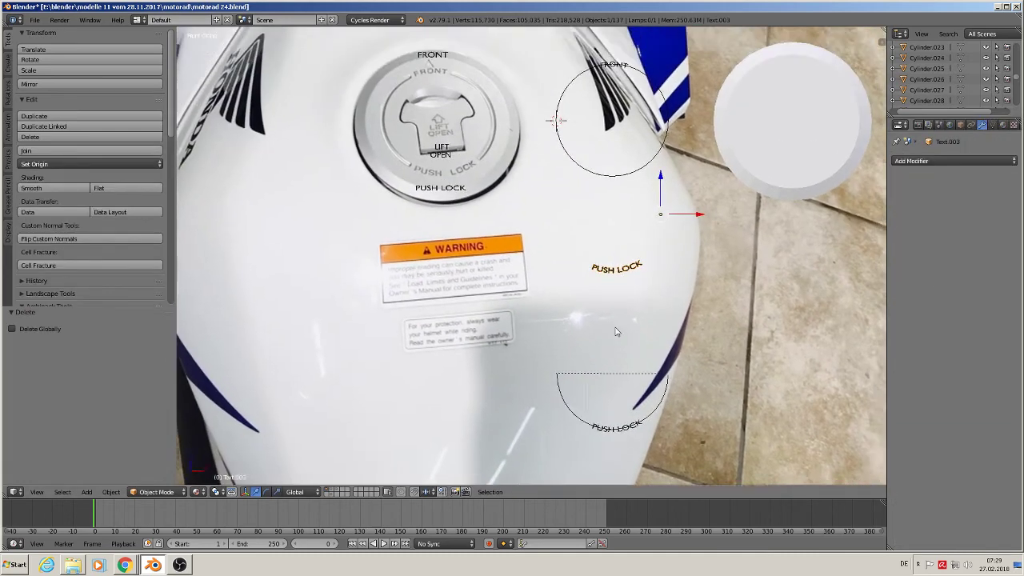
{"action": "key", "text": "g"}
{"action": "key", "text": "z"}
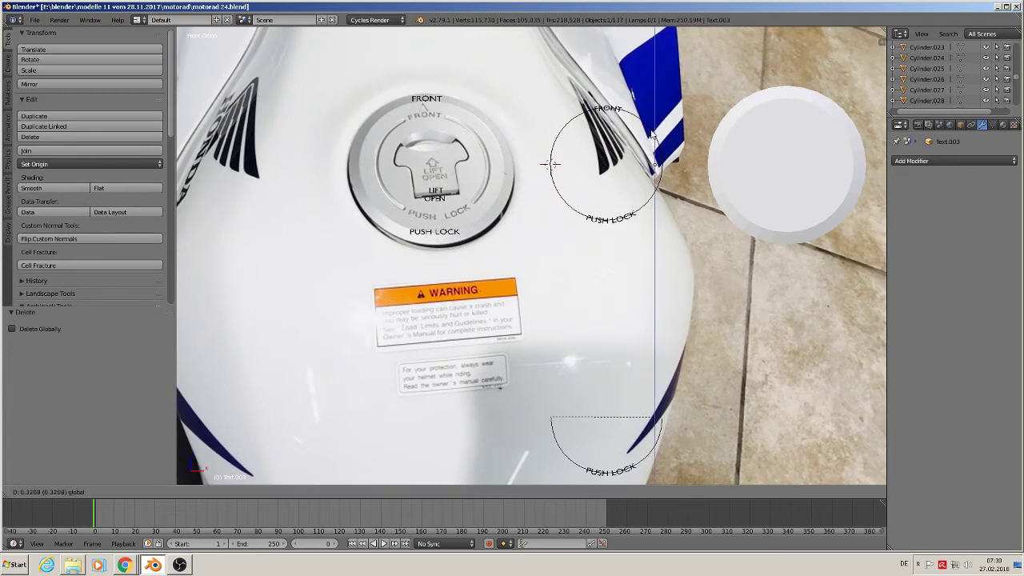
{"action": "left_click", "coordinate": [652, 132]}
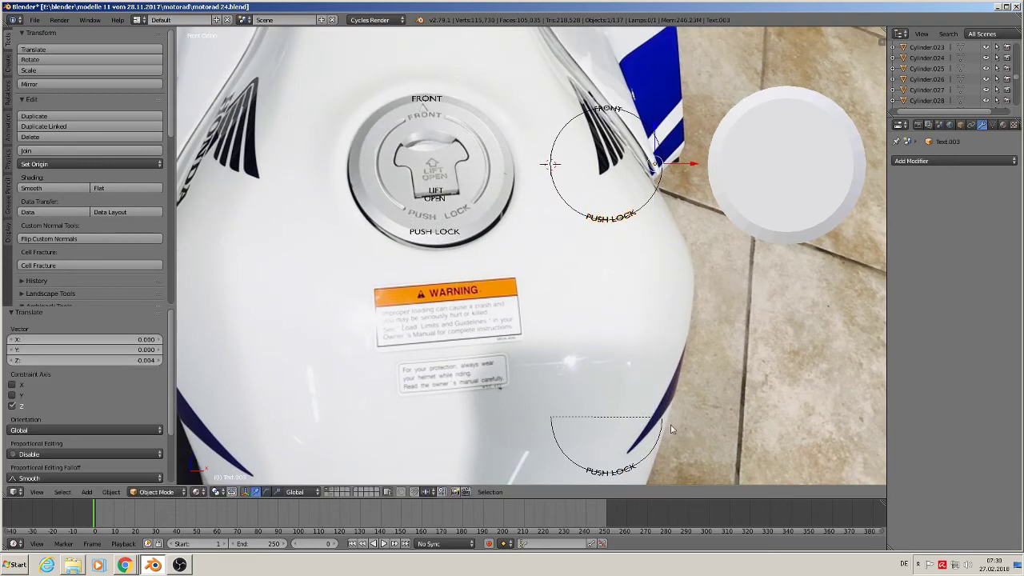
Move the duplicated half-circle curve and its PUSH LOCK mesh to layer 2
{"action": "right_click", "coordinate": [611, 416]}
{"action": "middle_click_drag", "start_coordinate": [611, 420], "coordinate": [626, 270], "text": "shift"}
{"action": "right_click", "coordinate": [621, 285]}
{"action": "scroll", "coordinate": [620, 286], "scroll_direction": "up", "scroll_amount": 1}
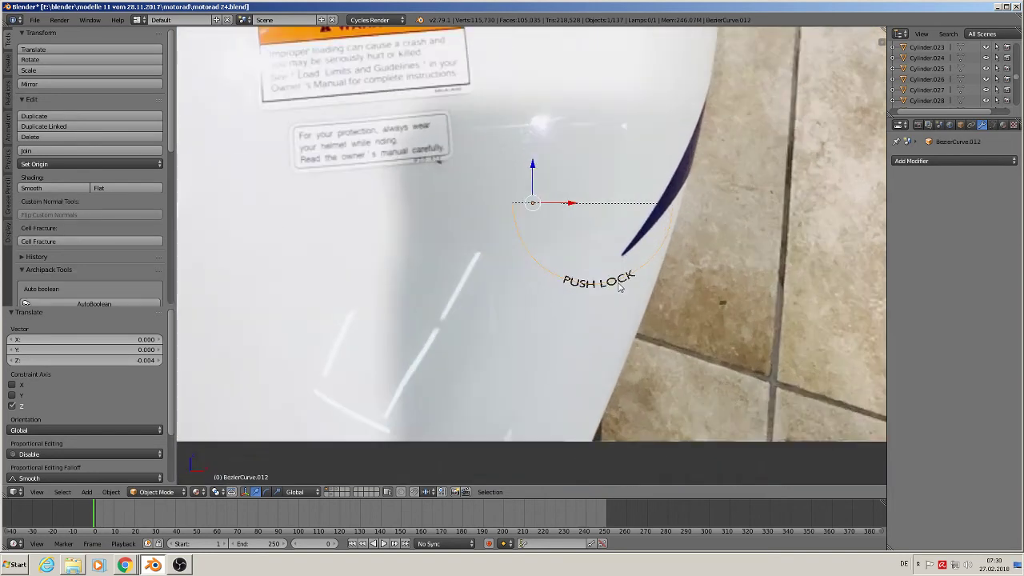
{"action": "scroll", "coordinate": [619, 286], "scroll_direction": "up", "scroll_amount": 4}
{"action": "right_click", "coordinate": [614, 279]}
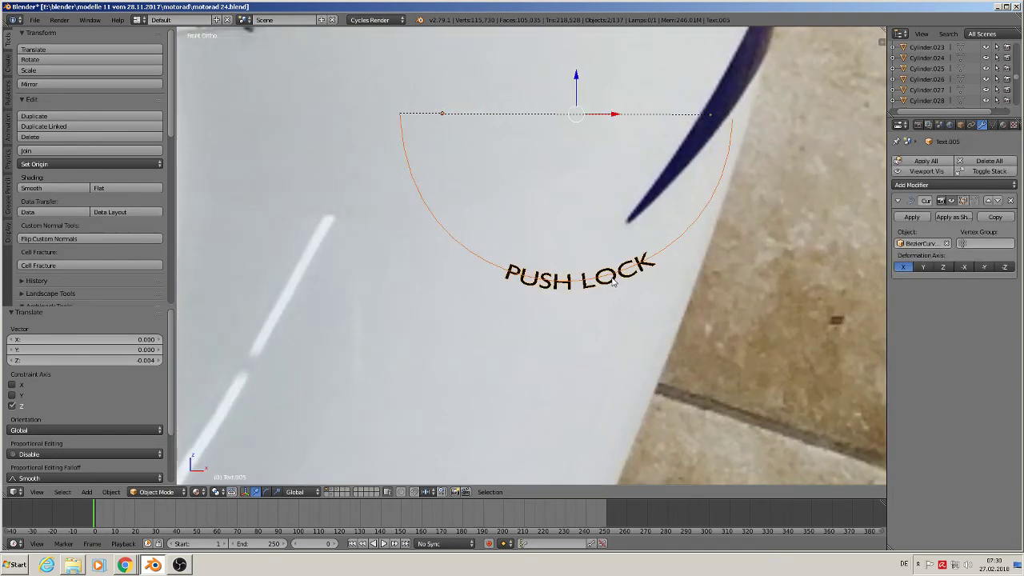
{"action": "key", "text": "m"}
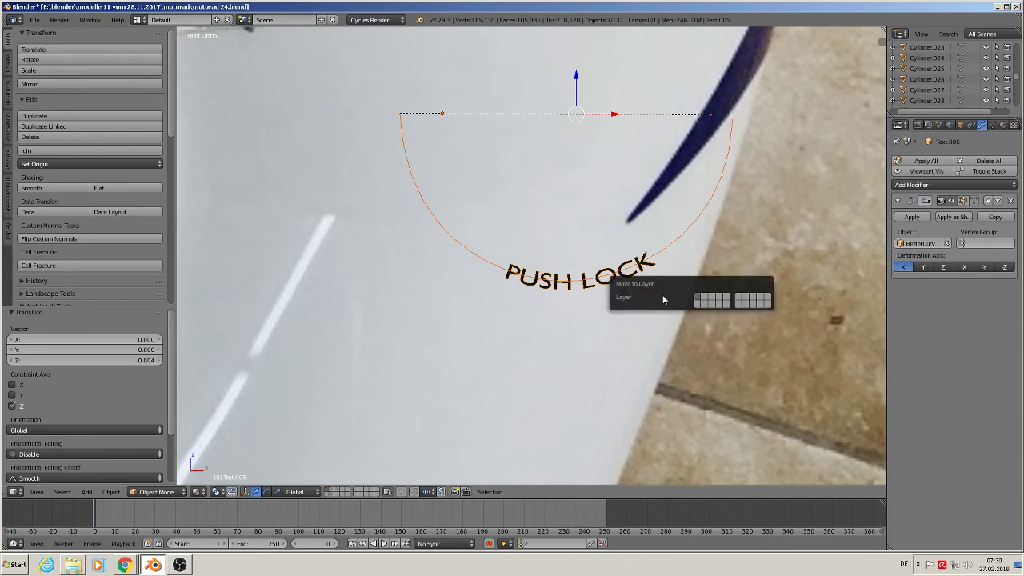
{"action": "left_click", "coordinate": [705, 301]}
Duplicate the full circle curve holding the FRONT lettering and move the copy by -0.475 along Z
{"action": "scroll", "coordinate": [408, 281], "scroll_direction": "down", "scroll_amount": 4}
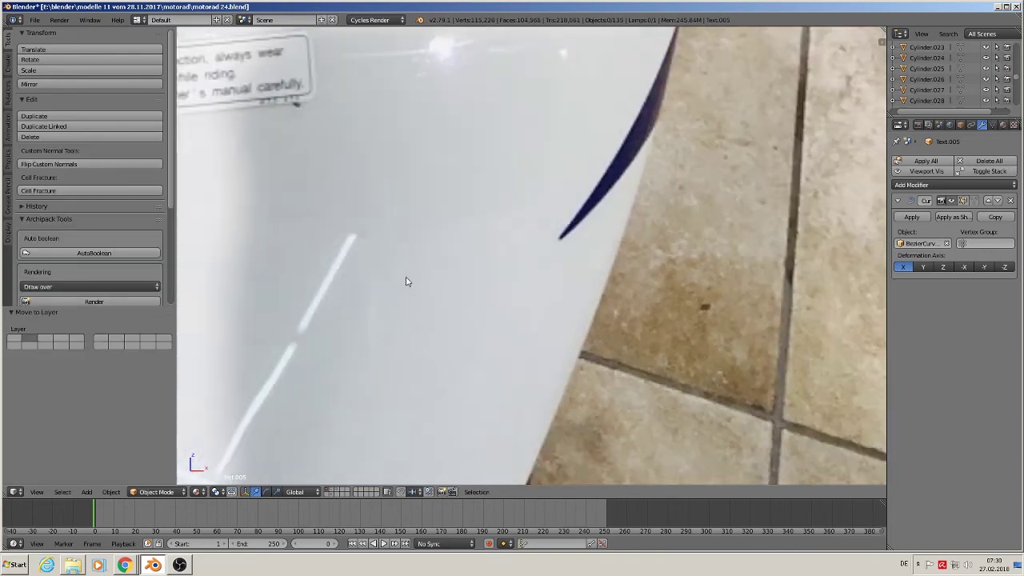
{"action": "scroll", "coordinate": [421, 294], "scroll_direction": "down", "scroll_amount": 3}
{"action": "scroll", "coordinate": [581, 393], "scroll_direction": "up", "scroll_amount": 5}
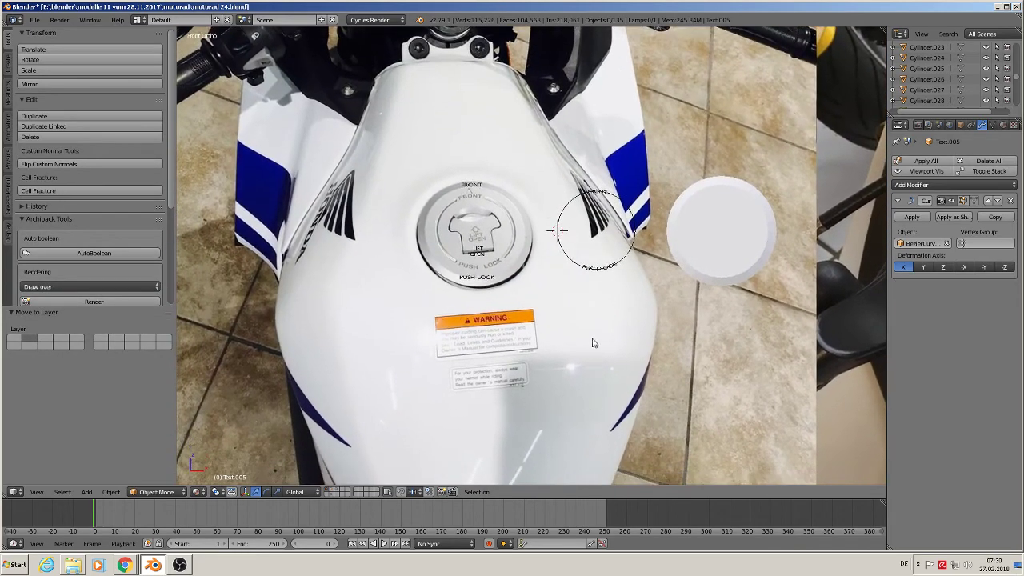
{"action": "scroll", "coordinate": [528, 376], "scroll_direction": "down", "scroll_amount": 2}
{"action": "scroll", "coordinate": [344, 230], "scroll_direction": "up", "scroll_amount": 4}
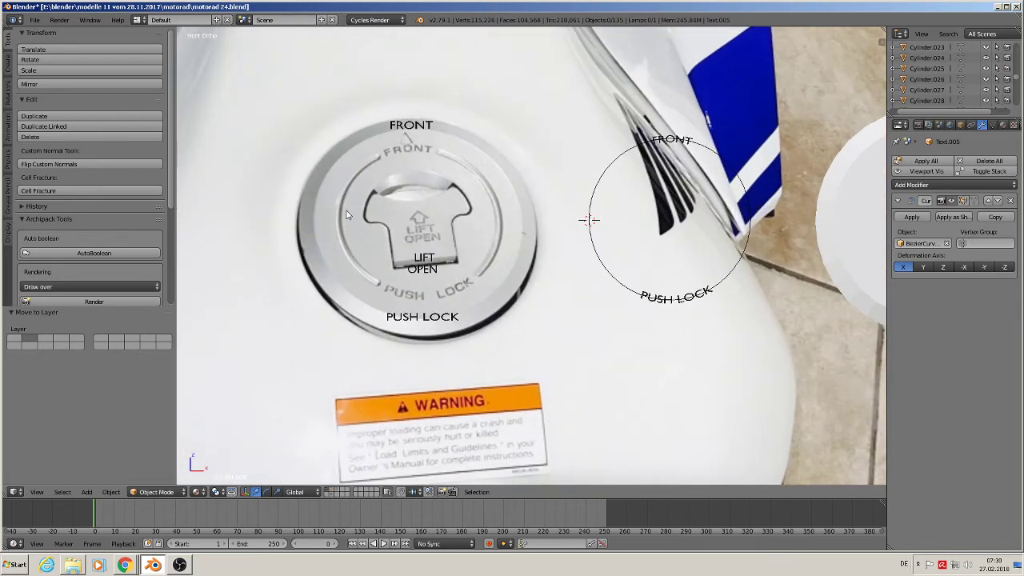
{"action": "right_click", "coordinate": [748, 214]}
{"action": "key", "text": "shift+d"}
{"action": "right_click", "coordinate": [707, 209]}
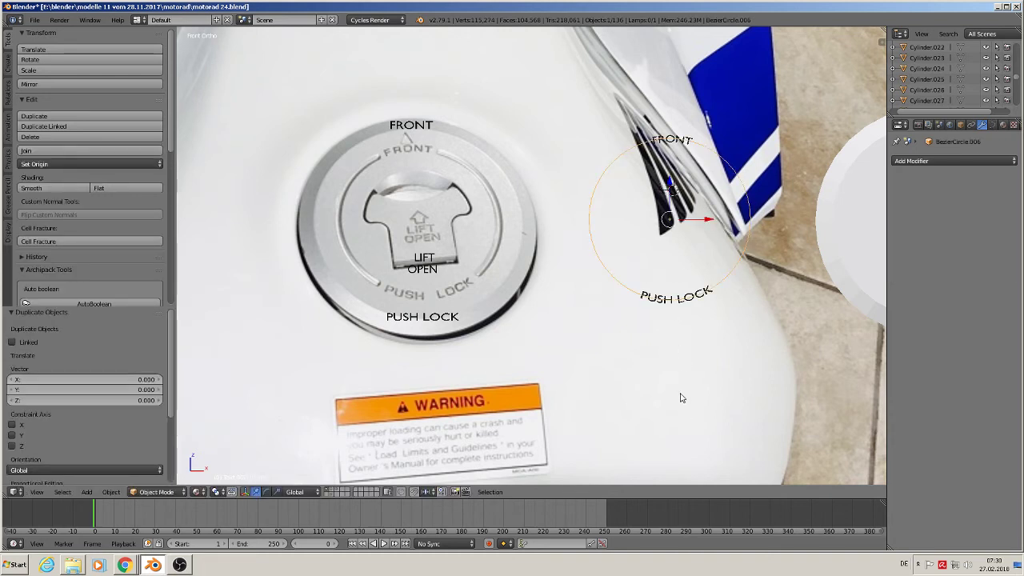
{"action": "key", "text": "g"}
{"action": "key", "text": "z"}
{"action": "left_click", "coordinate": [679, 380]}
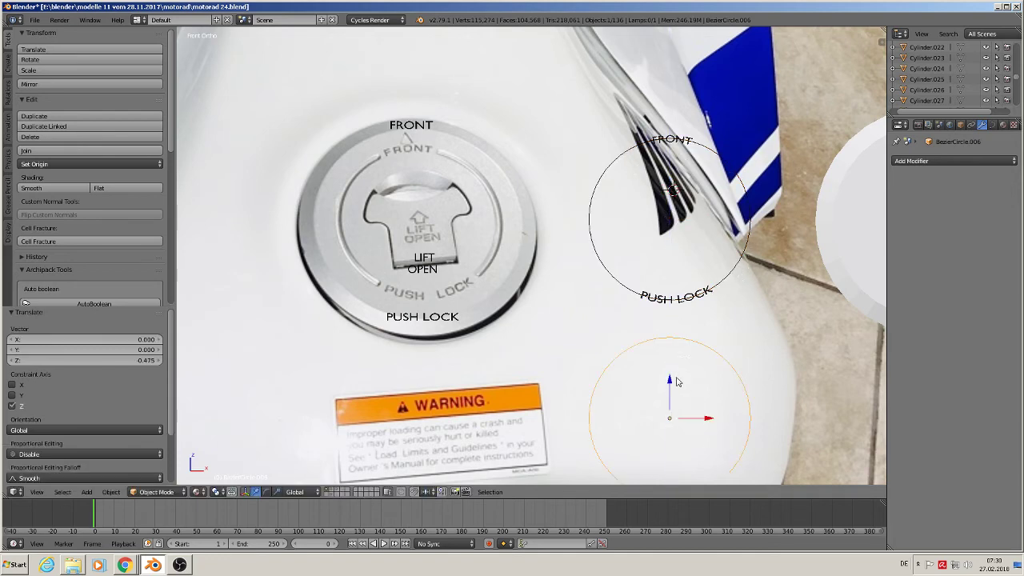
Move the duplicated circle by -0.597 along X and 0.463 along Z over the groove of the fuel cap photo
{"action": "middle_click_drag", "start_coordinate": [679, 381], "coordinate": [576, 204], "text": "shift"}
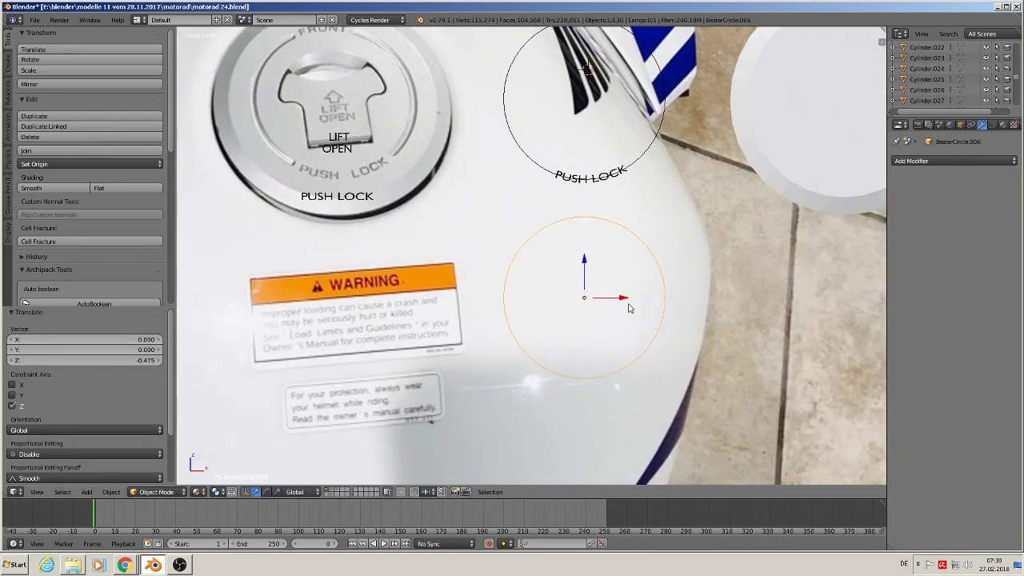
{"action": "key", "text": "g"}
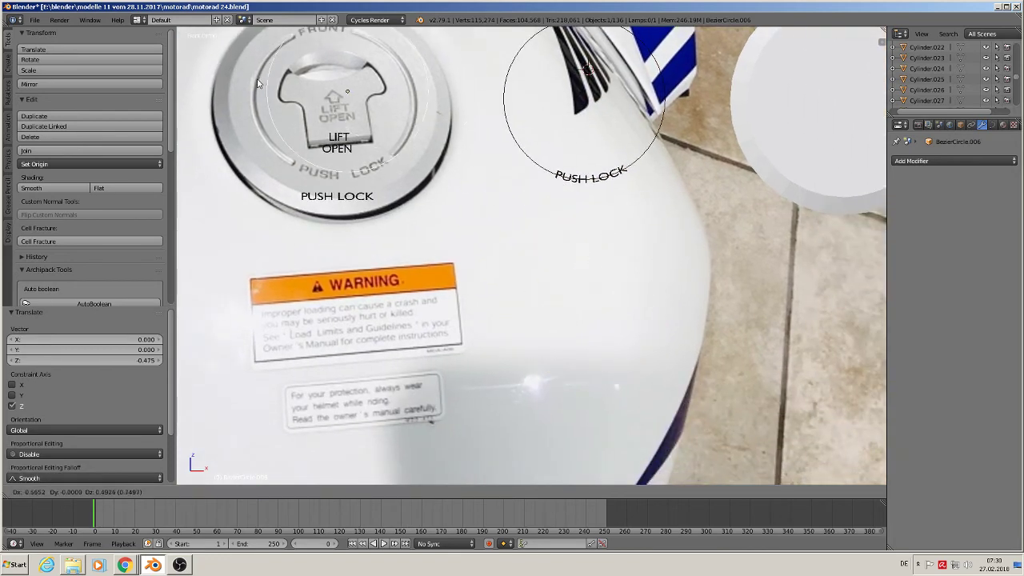
{"action": "left_click", "coordinate": [245, 94]}
{"action": "key", "text": "KP_Decimal"}
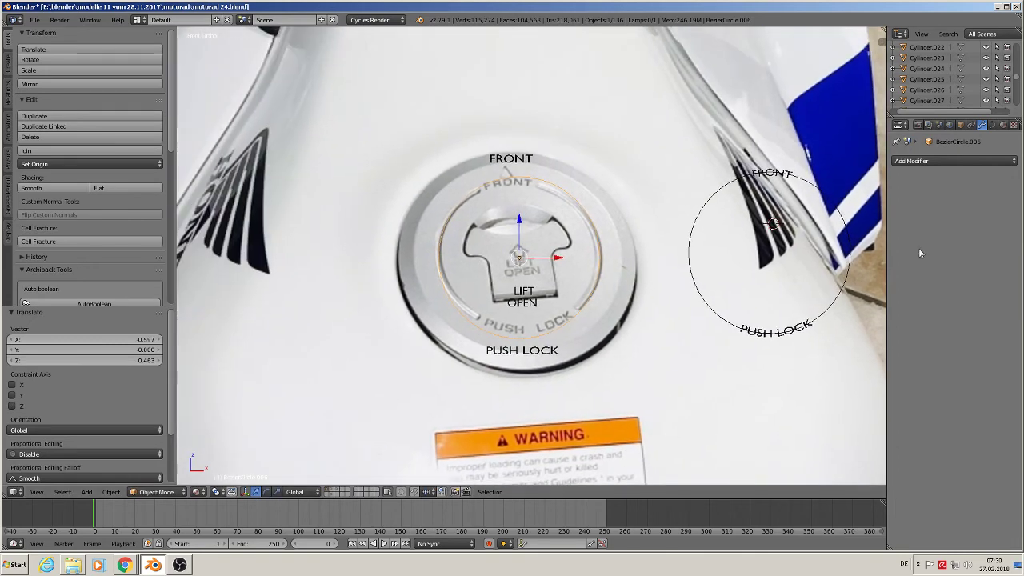
Set the circle curve's fill to Full, with a bevel depth of 0.048 and a bevel resolution of 3
{"action": "left_click", "coordinate": [992, 125]}
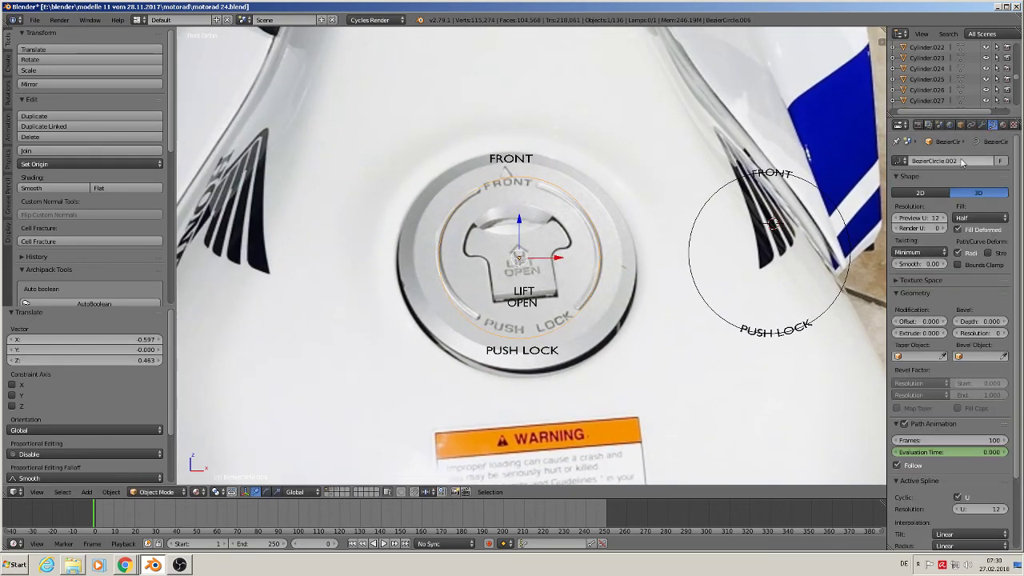
{"action": "left_click", "coordinate": [976, 218]}
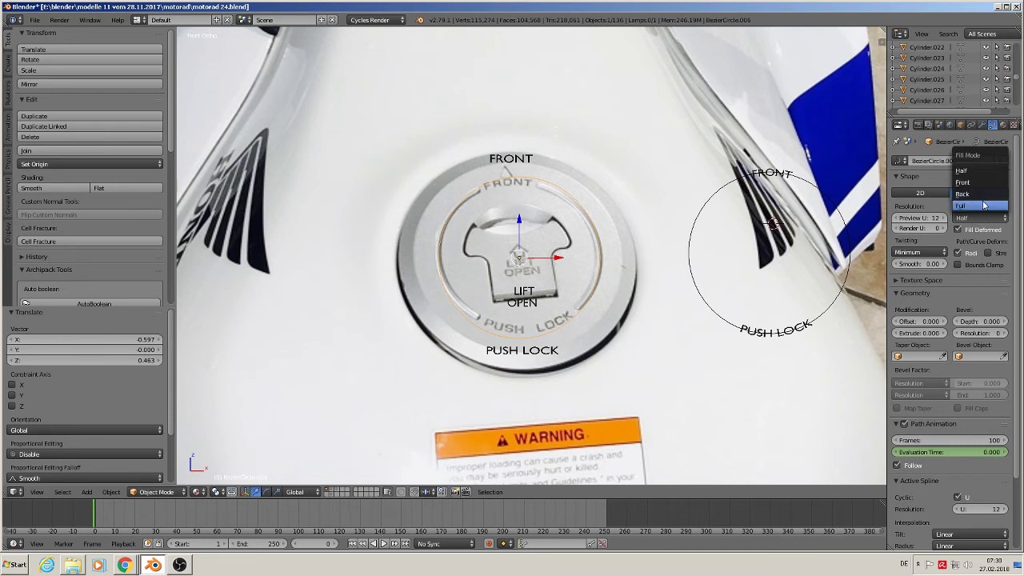
{"action": "left_click", "coordinate": [962, 205]}
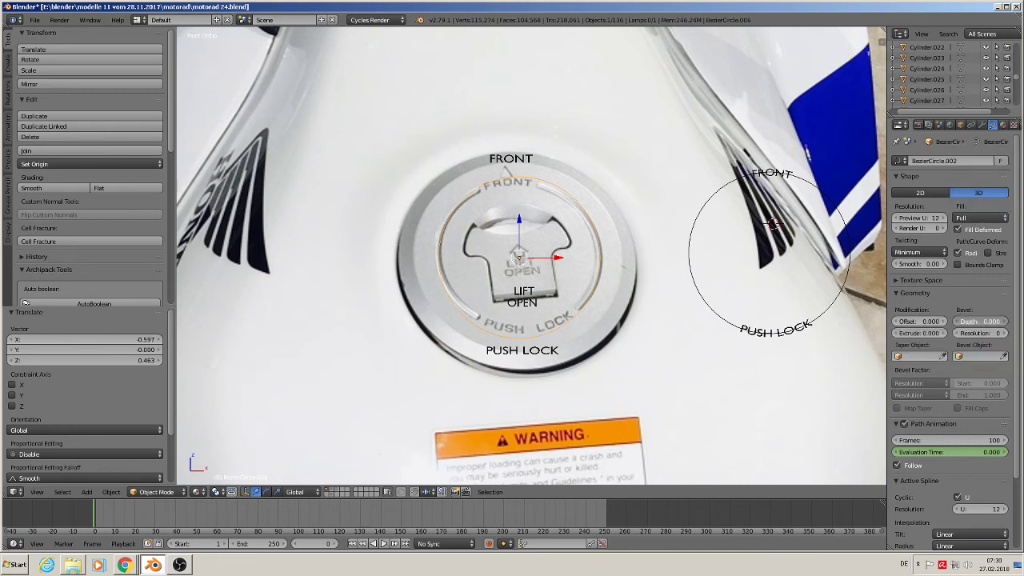
{"action": "left_click_drag", "start_coordinate": [980, 324], "coordinate": [1006, 323]}
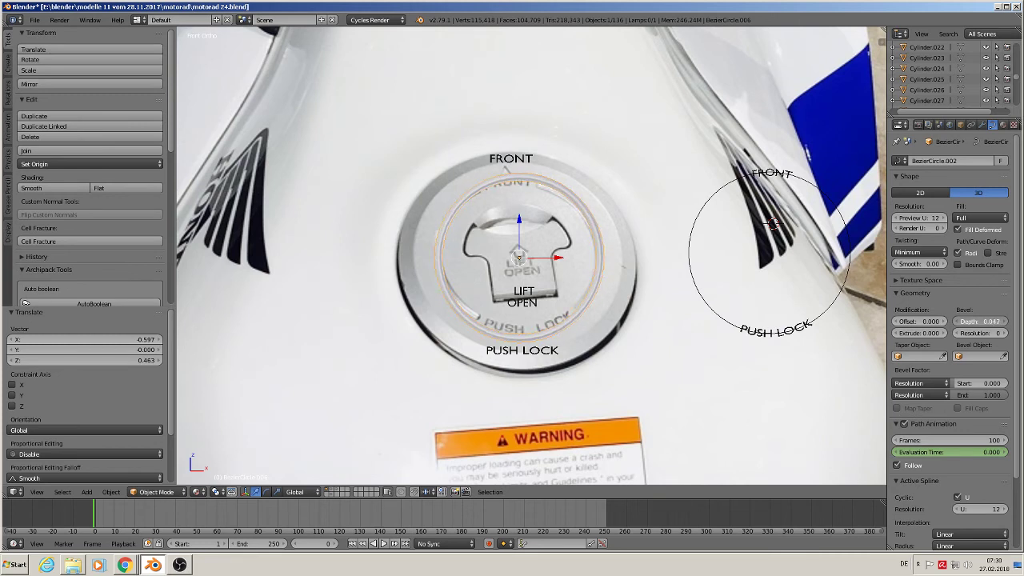
{"action": "left_click", "coordinate": [1005, 333]}
{"action": "left_click_drag", "start_coordinate": [994, 333], "coordinate": [1005, 334]}
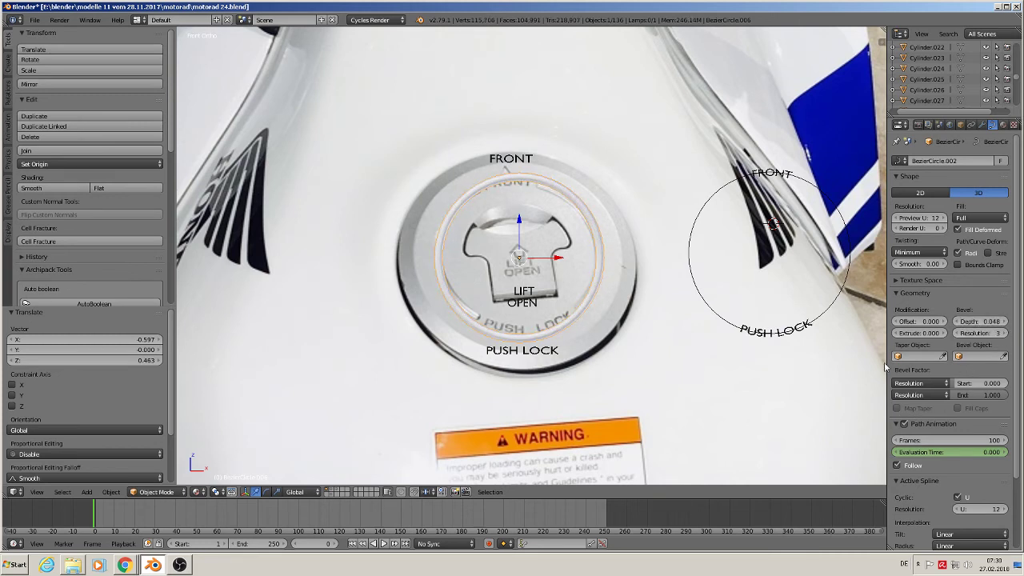
Check the bevelled ring from an angle, return to the front view and convert the ring curve to a mesh
{"action": "middle_click_drag", "start_coordinate": [879, 367], "coordinate": [627, 367]}
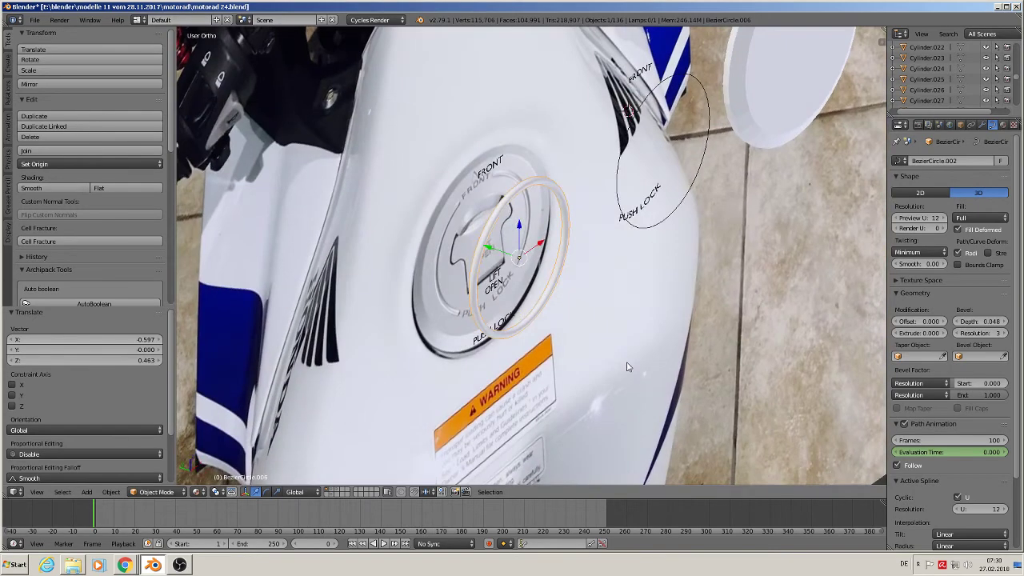
{"action": "scroll", "coordinate": [628, 367], "scroll_direction": "up", "scroll_amount": 2}
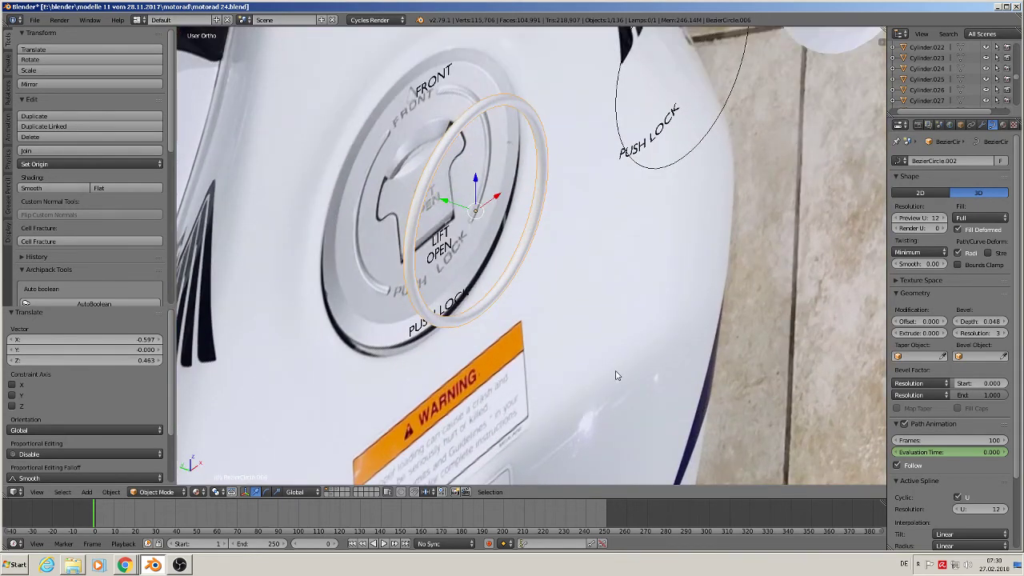
{"action": "key", "text": "KP_1"}
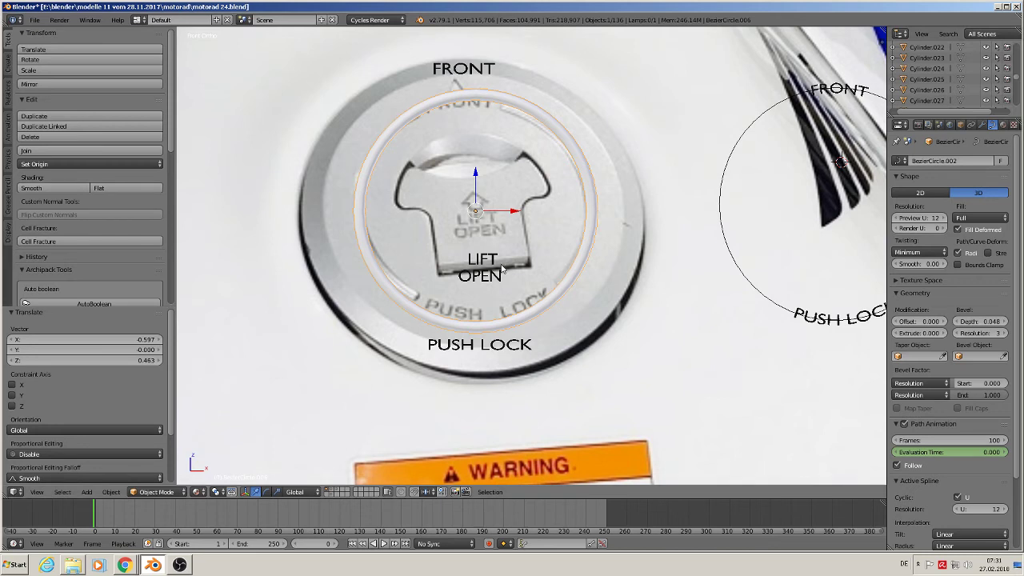
{"action": "key", "text": "alt+c"}
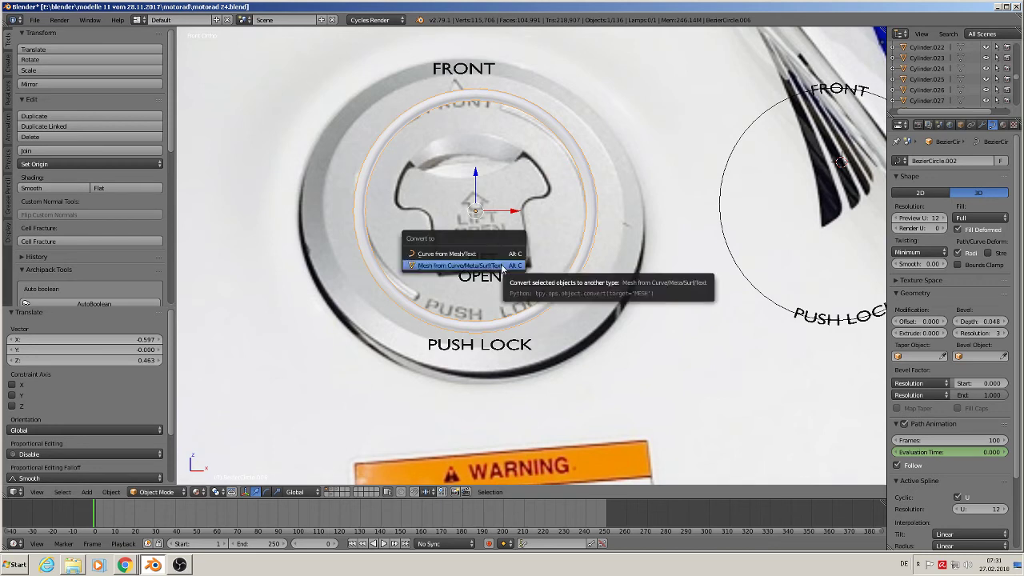
{"action": "left_click", "coordinate": [502, 268]}
Delete the ring mesh's lower band of vertices as seen in top view, making the round tube an open channel
{"action": "middle_click_drag", "start_coordinate": [502, 268], "coordinate": [560, 307]}
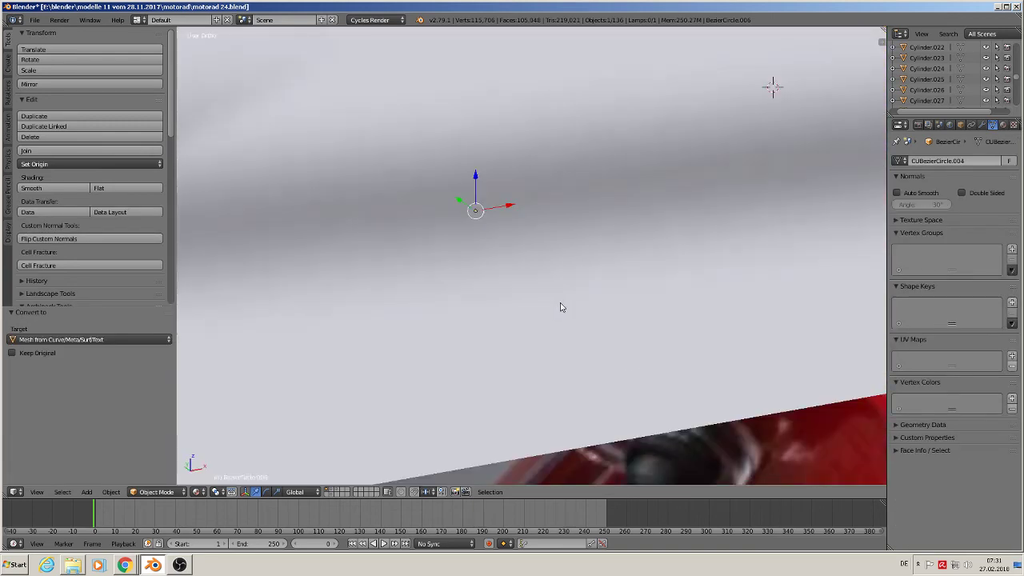
{"action": "key", "text": "KP_7"}
{"action": "scroll", "coordinate": [528, 249], "scroll_direction": "up", "scroll_amount": 2}
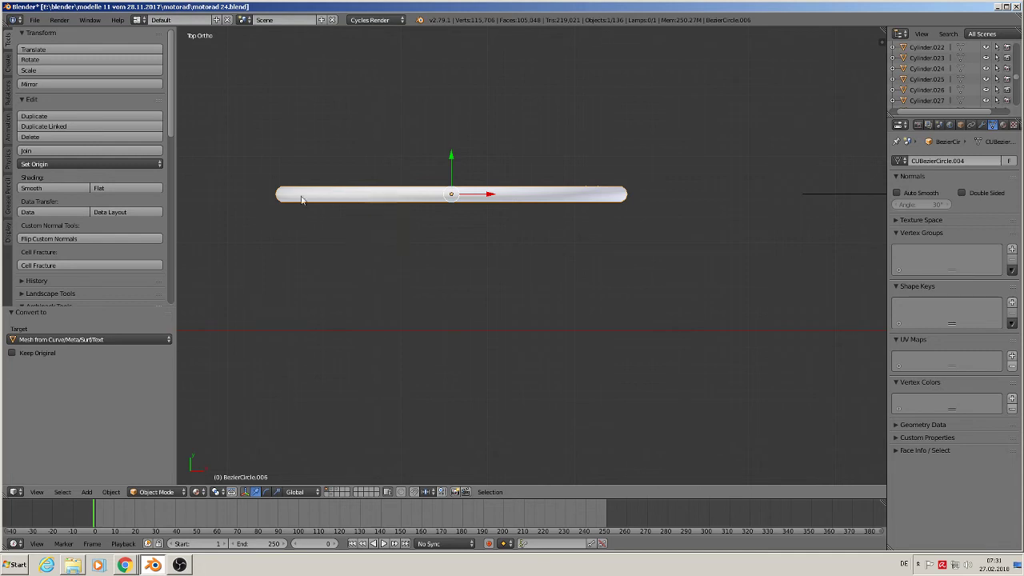
{"action": "key", "text": "Tab"}
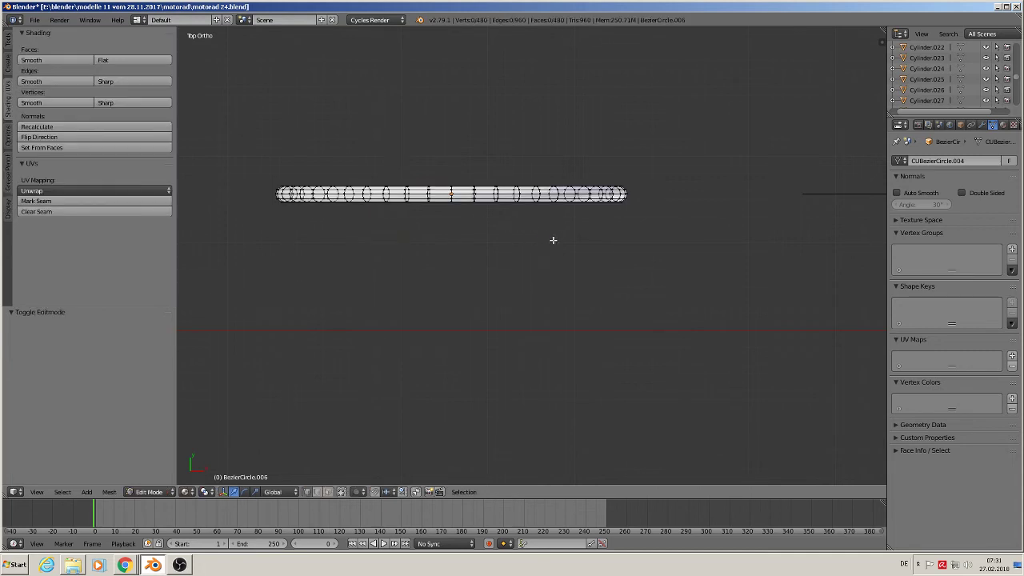
{"action": "key", "text": "a"}
{"action": "scroll", "coordinate": [587, 267], "scroll_direction": "up", "scroll_amount": 2}
{"action": "middle_click_drag", "start_coordinate": [587, 267], "coordinate": [707, 265], "text": "shift"}
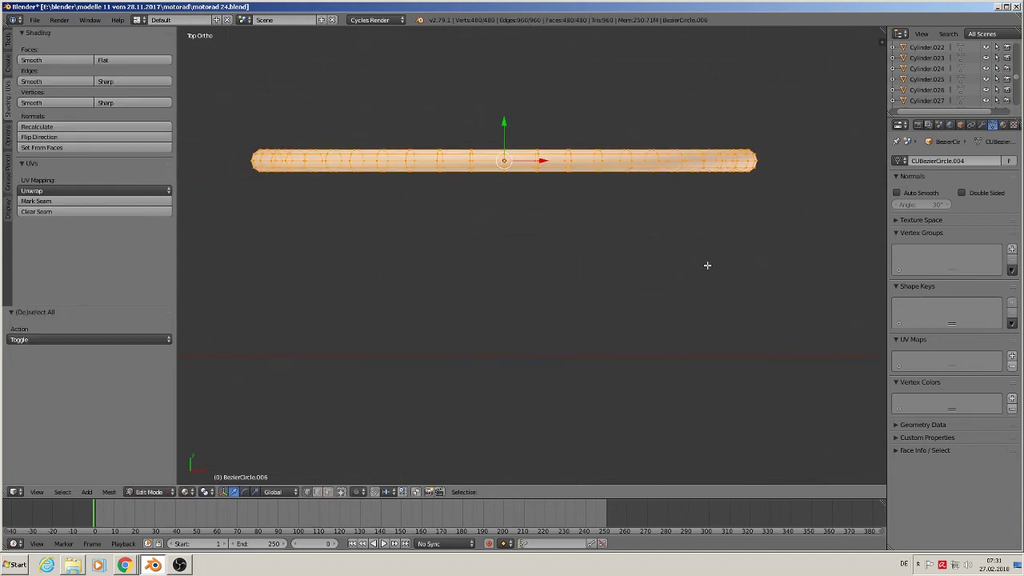
{"action": "key", "text": "a"}
{"action": "key", "text": "b"}
{"action": "left_click_drag", "start_coordinate": [798, 207], "coordinate": [207, 164]}
{"action": "key", "text": "x"}
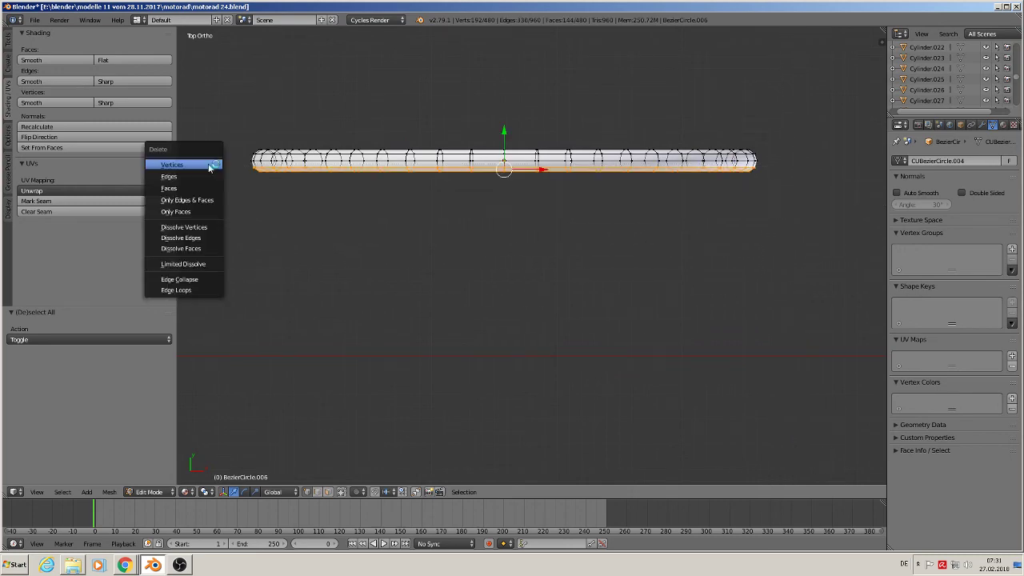
{"action": "left_click", "coordinate": [207, 164]}
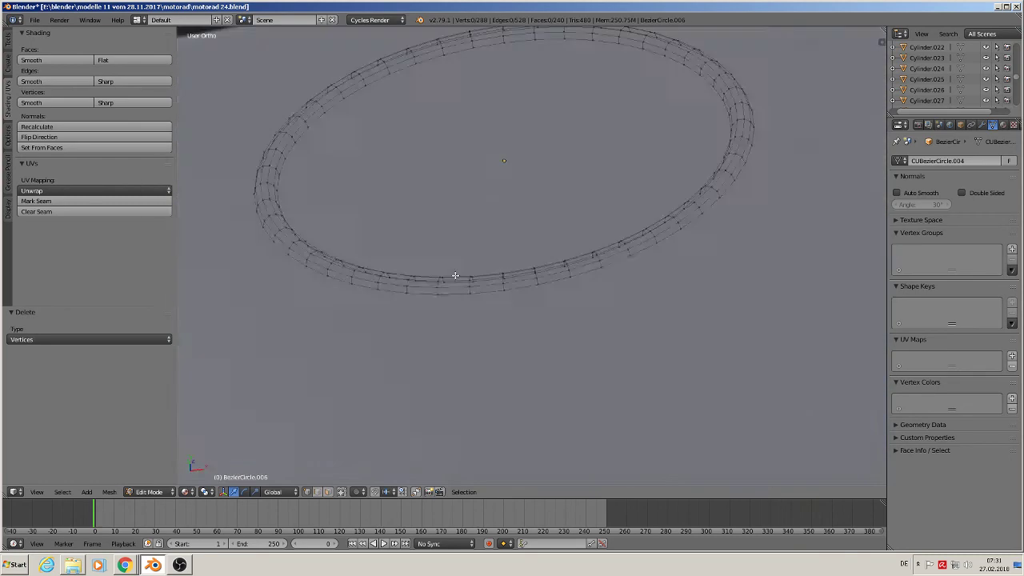
{"action": "scroll", "coordinate": [482, 273], "scroll_direction": "up", "scroll_amount": 3}
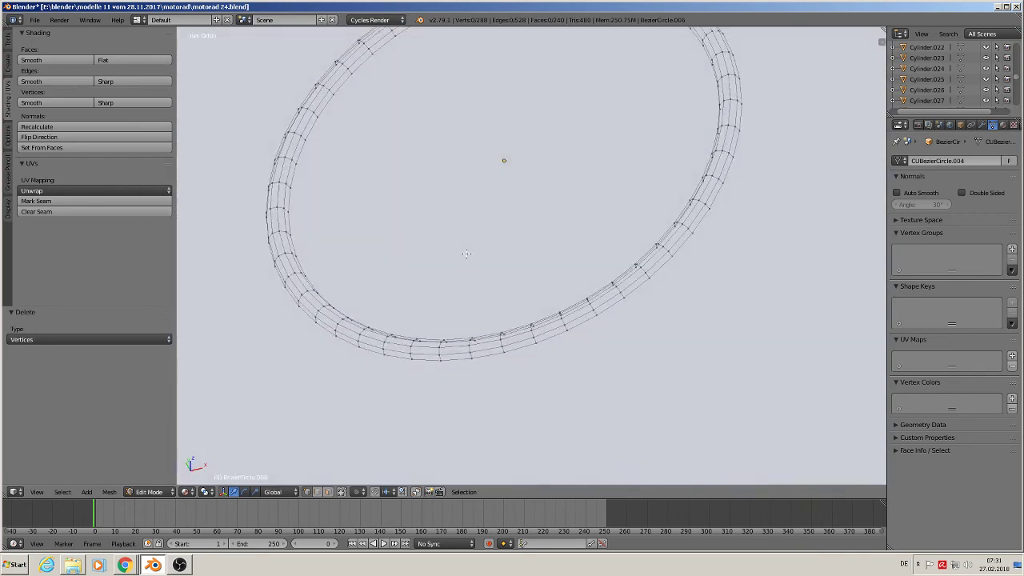
{"action": "scroll", "coordinate": [483, 273], "scroll_direction": "down", "scroll_amount": 4}
{"action": "key", "text": "Tab"}
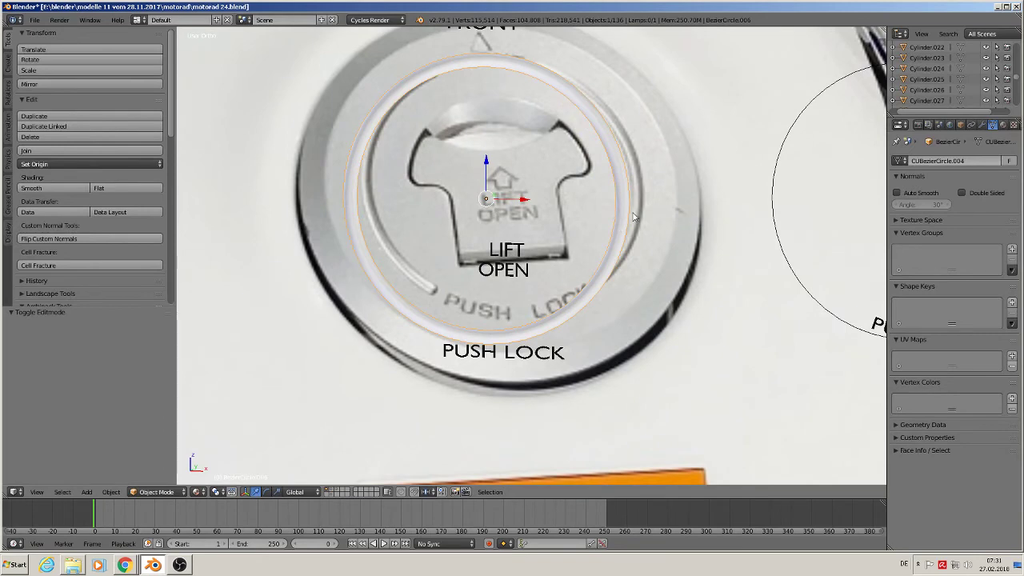
Move the open ring off the fuel cap by about 0.6 along X onto the circle carrying the FRONT and PUSH LOCK lettering
{"action": "key", "text": "KP_1"}
{"action": "key", "text": "g"}
{"action": "key", "text": "z"}
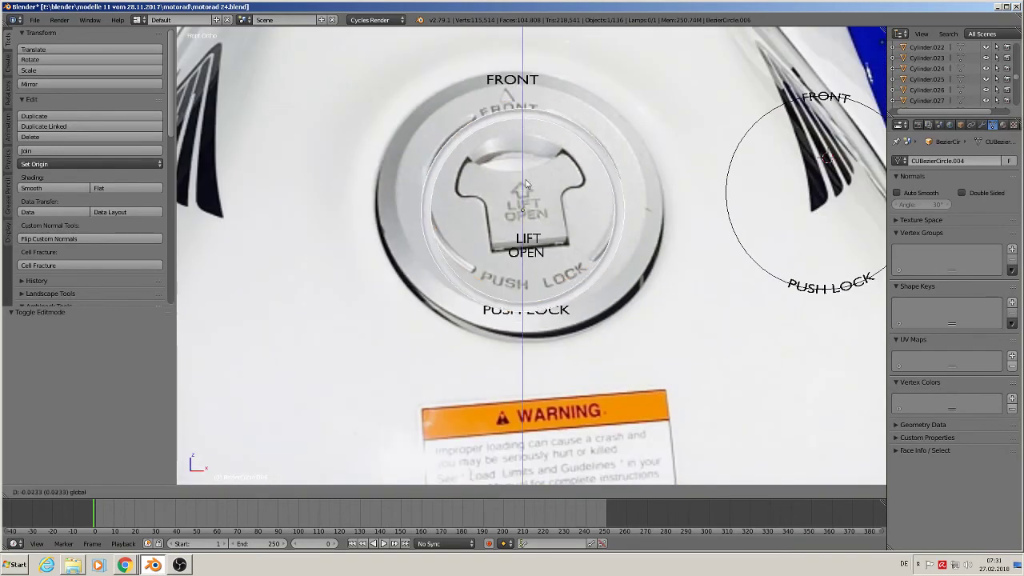
{"action": "left_click", "coordinate": [496, 166]}
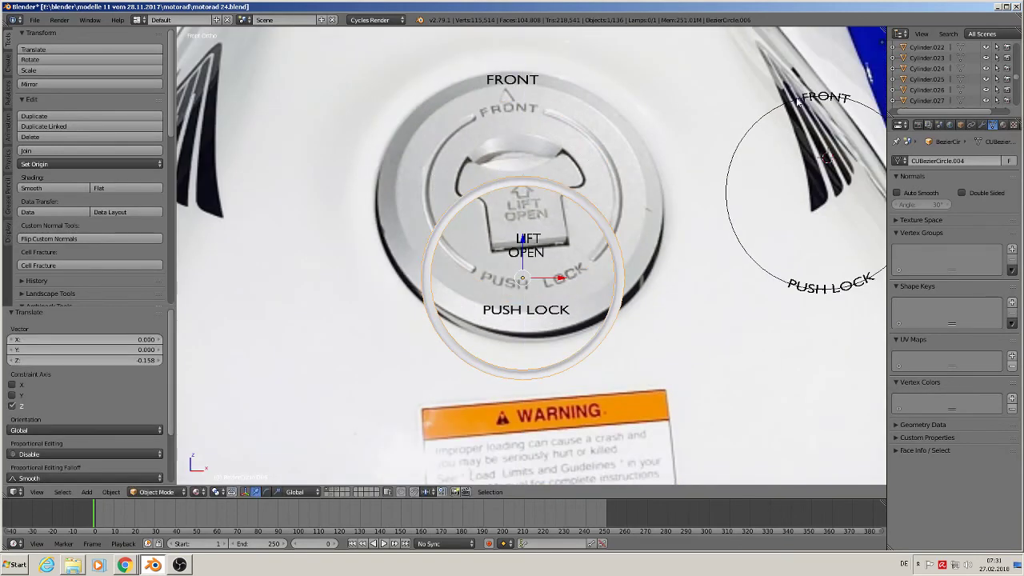
{"action": "middle_click_drag", "start_coordinate": [656, 274], "coordinate": [536, 222], "text": "shift"}
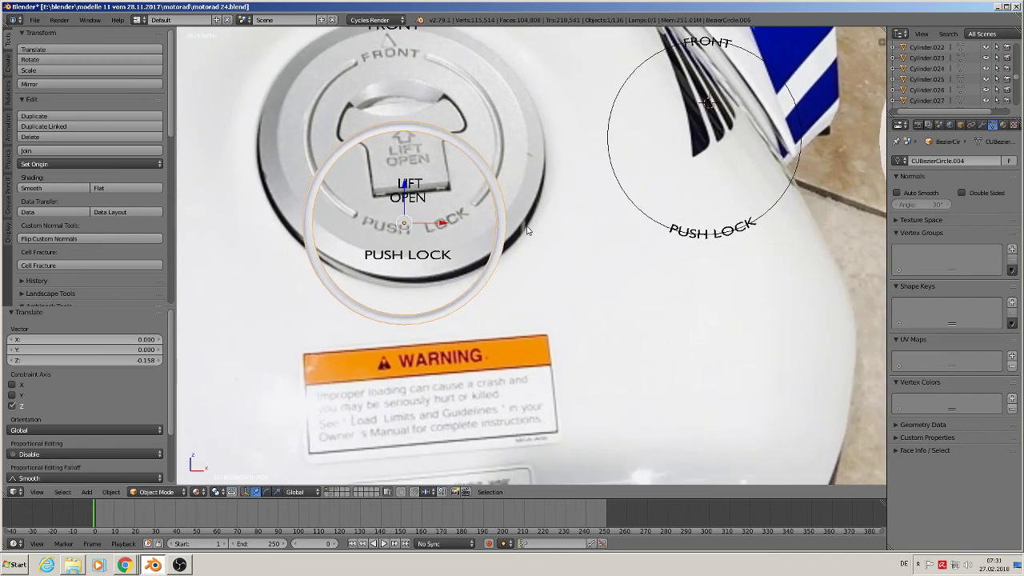
{"action": "key", "text": "g"}
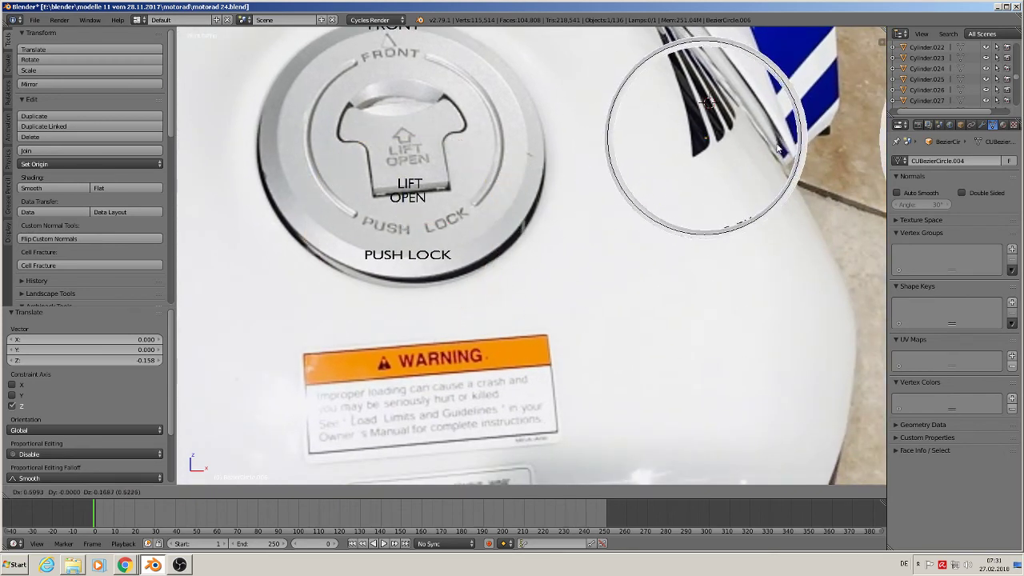
{"action": "left_click", "coordinate": [776, 151]}
Delete the ring vertices that overlap the FRONT lettering to open a gap there
{"action": "middle_click_drag", "start_coordinate": [739, 170], "coordinate": [582, 285], "text": "shift"}
{"action": "scroll", "coordinate": [571, 256], "scroll_direction": "up", "scroll_amount": 1}
{"action": "key", "text": "Tab"}
{"action": "scroll", "coordinate": [552, 152], "scroll_direction": "up", "scroll_amount": 2}
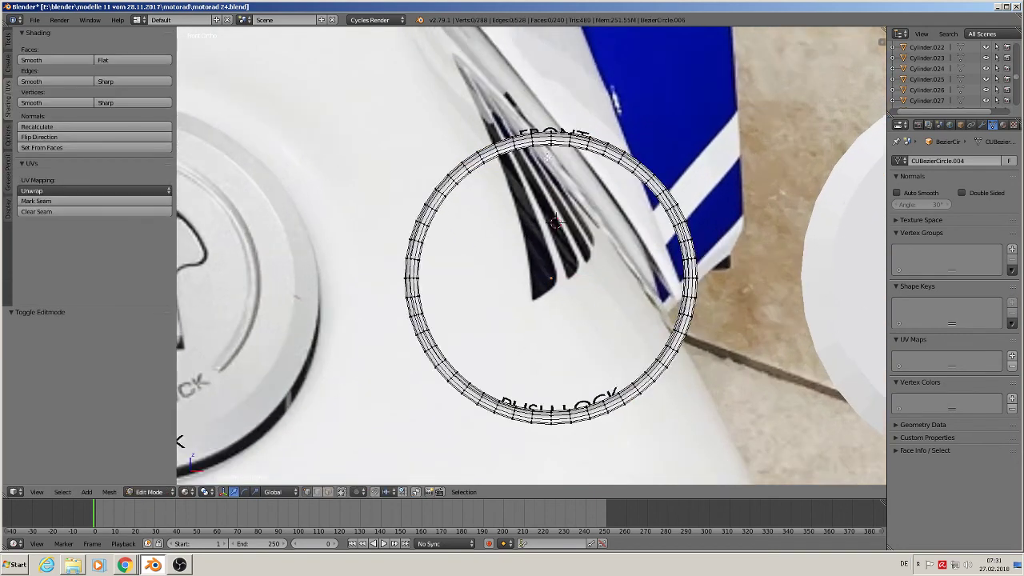
{"action": "key", "text": "v"}
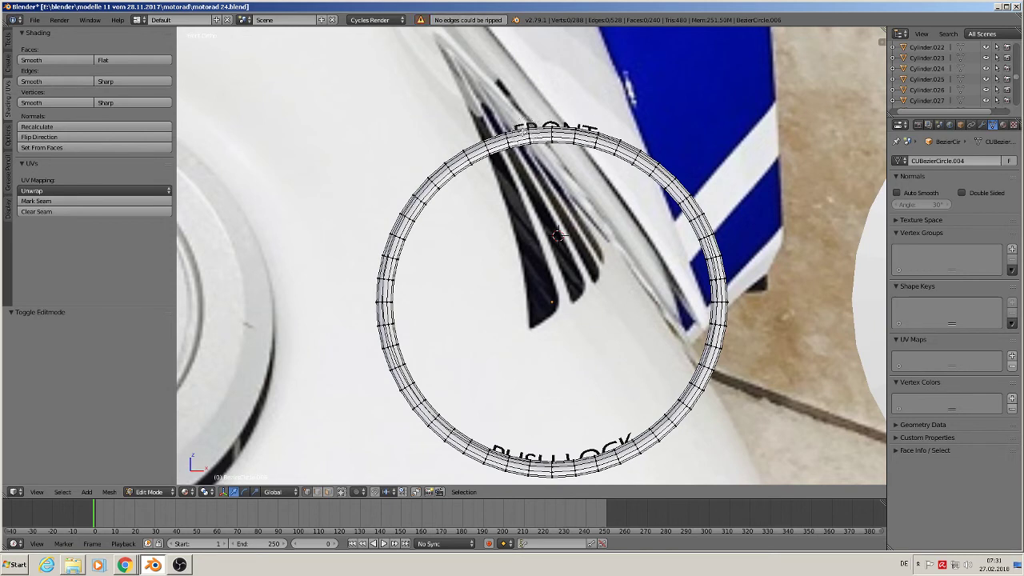
{"action": "mouse_move", "coordinate": [531, 128]}
{"action": "left_mouse_down"}
{"action": "mouse_move", "coordinate": [590, 148]}
{"action": "mouse_move", "coordinate": [595, 137]}
{"action": "left_mouse_up"}
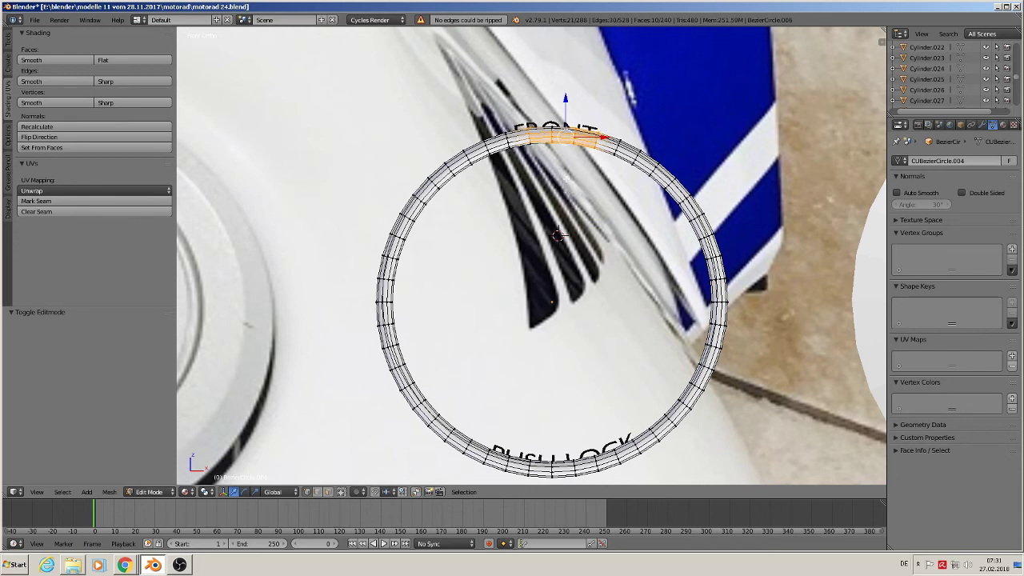
{"action": "right_click", "coordinate": [566, 180]}
{"action": "key", "text": "v"}
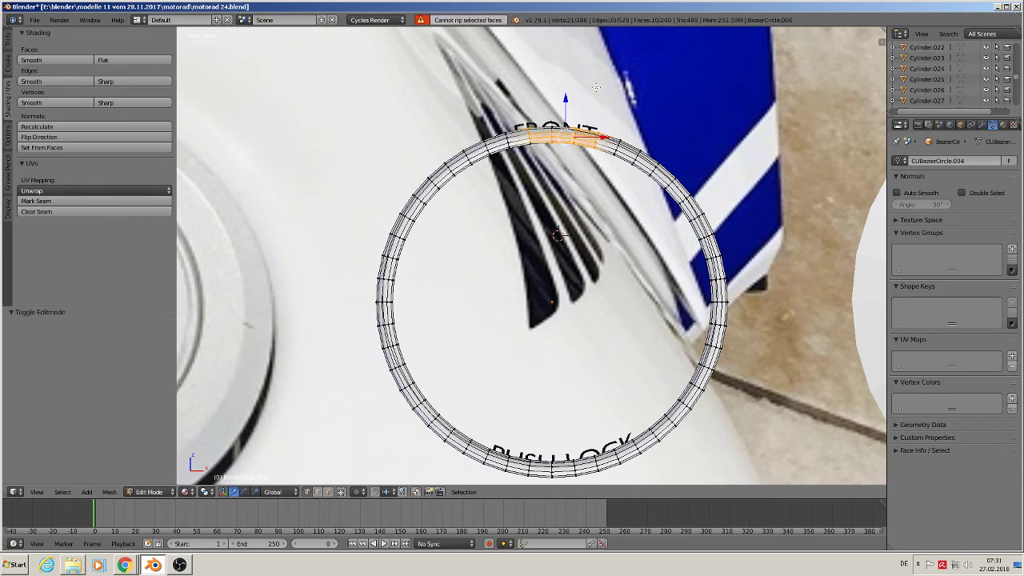
{"action": "key", "text": "c"}
{"action": "left_click_drag", "start_coordinate": [553, 138], "coordinate": [539, 145]}
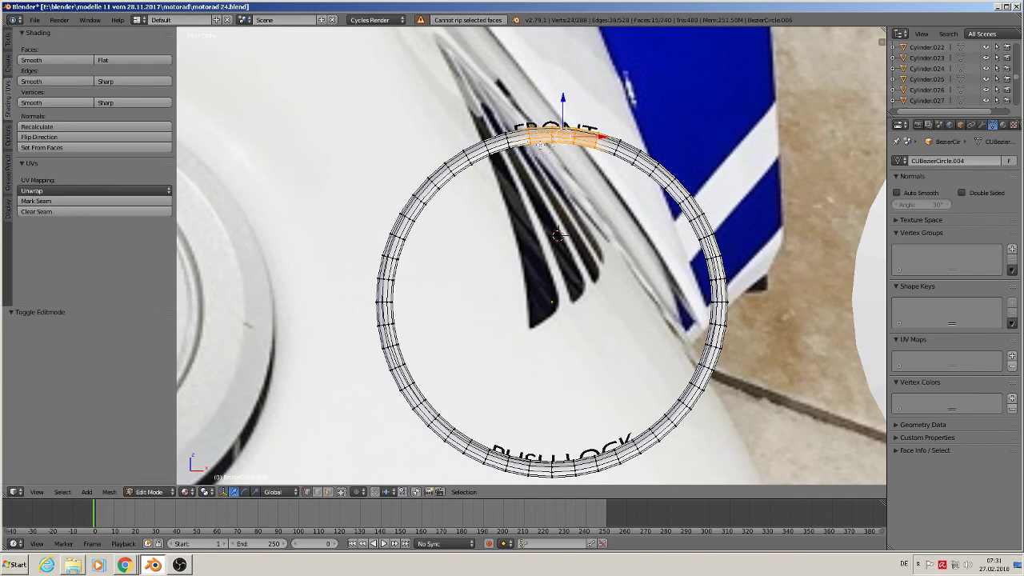
{"action": "key", "text": "x"}
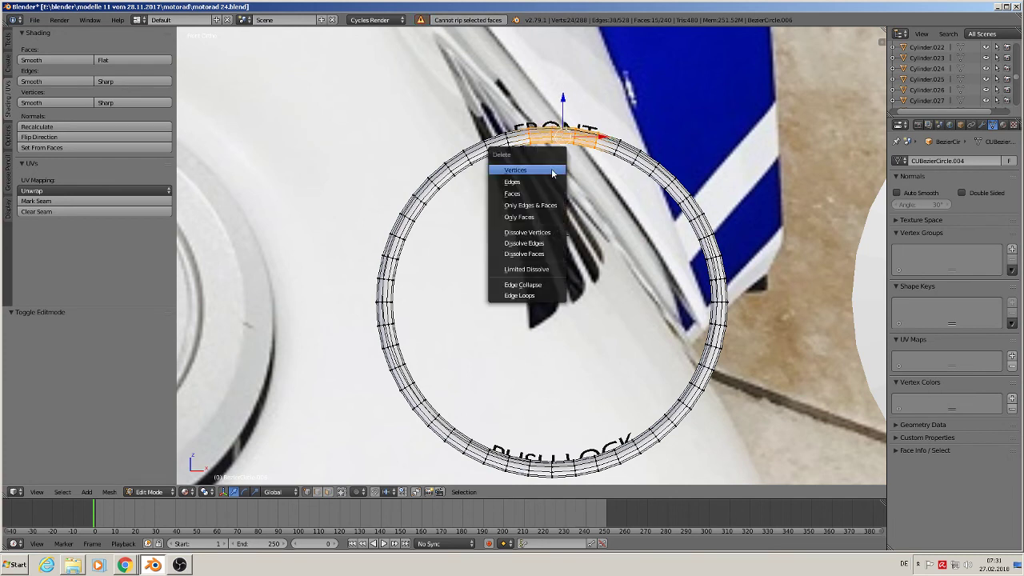
{"action": "left_click", "coordinate": [552, 169]}
Delete the ring vertices that overlap the PUSH LOCK lettering and return to Object Mode
{"action": "middle_click_drag", "start_coordinate": [620, 362], "coordinate": [545, 160], "text": "shift"}
{"action": "key", "text": "a"}
{"action": "key", "text": "a"}
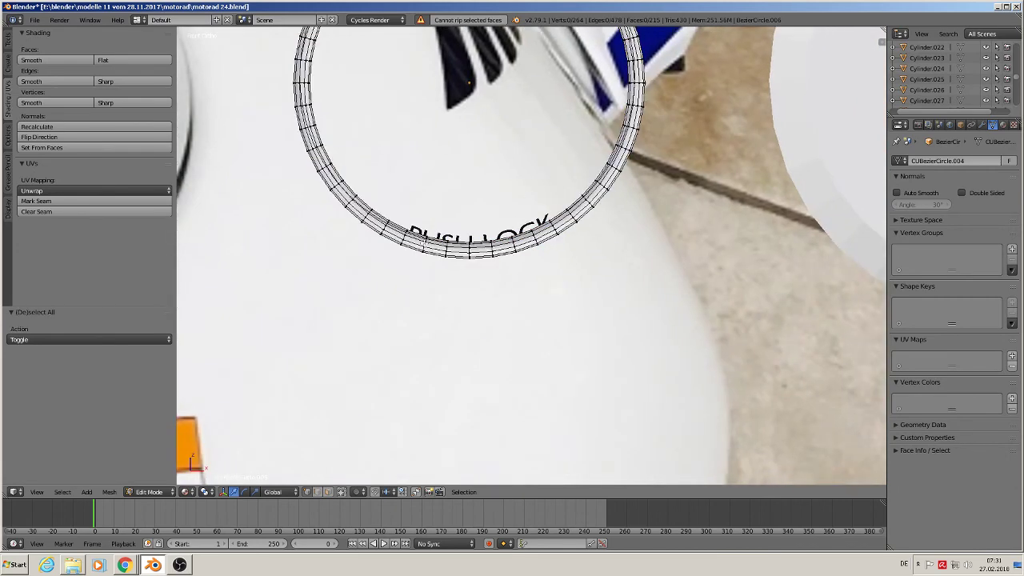
{"action": "key", "text": "v"}
{"action": "key", "text": "c"}
{"action": "mouse_move", "coordinate": [409, 228]}
{"action": "left_mouse_down"}
{"action": "mouse_move", "coordinate": [423, 254]}
{"action": "mouse_move", "coordinate": [500, 252]}
{"action": "mouse_move", "coordinate": [549, 232]}
{"action": "left_mouse_up"}
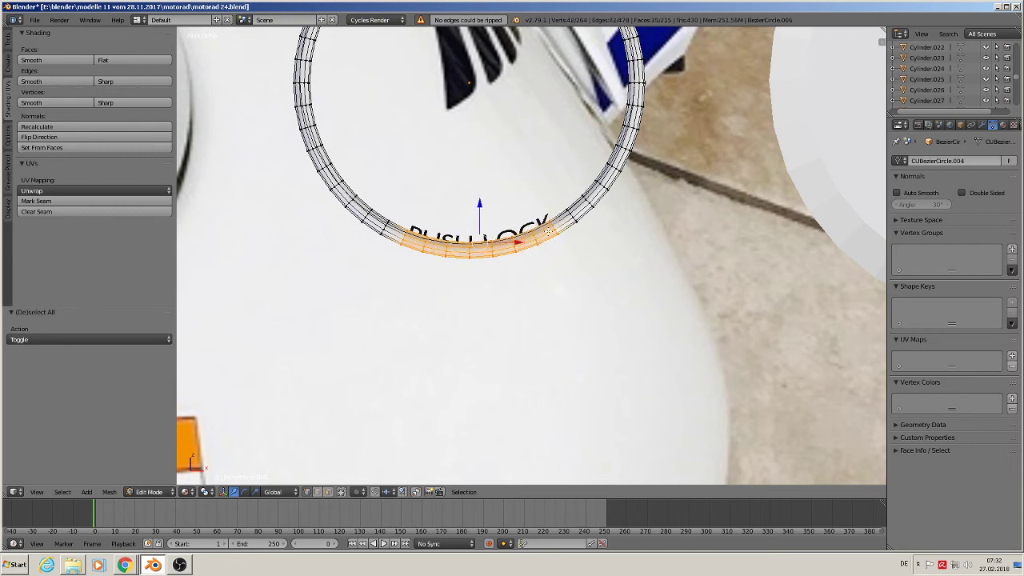
{"action": "key", "text": "x"}
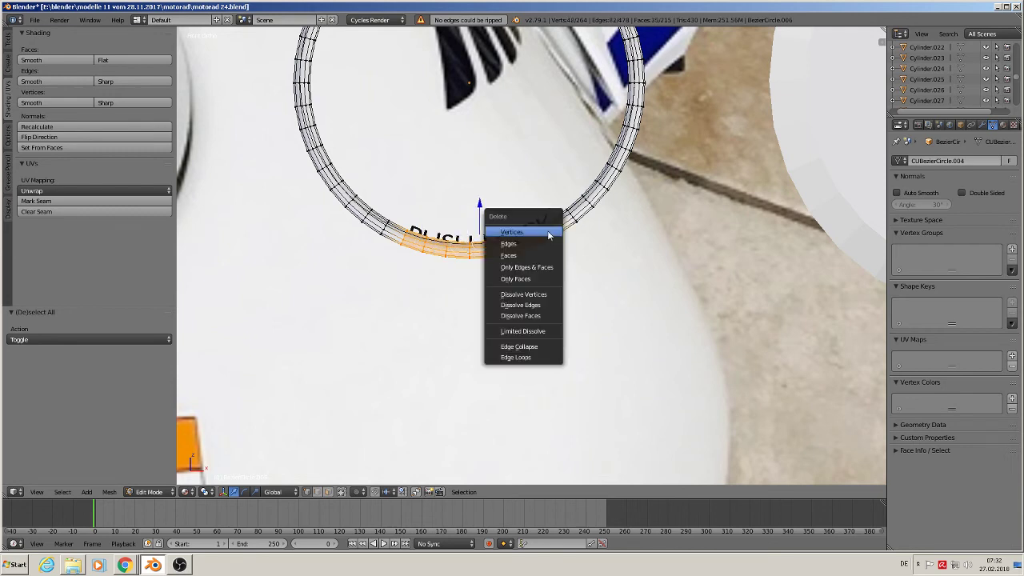
{"action": "left_click", "coordinate": [549, 231]}
{"action": "scroll", "coordinate": [543, 246], "scroll_direction": "down", "scroll_amount": 2}
{"action": "scroll", "coordinate": [464, 251], "scroll_direction": "up", "scroll_amount": 2}
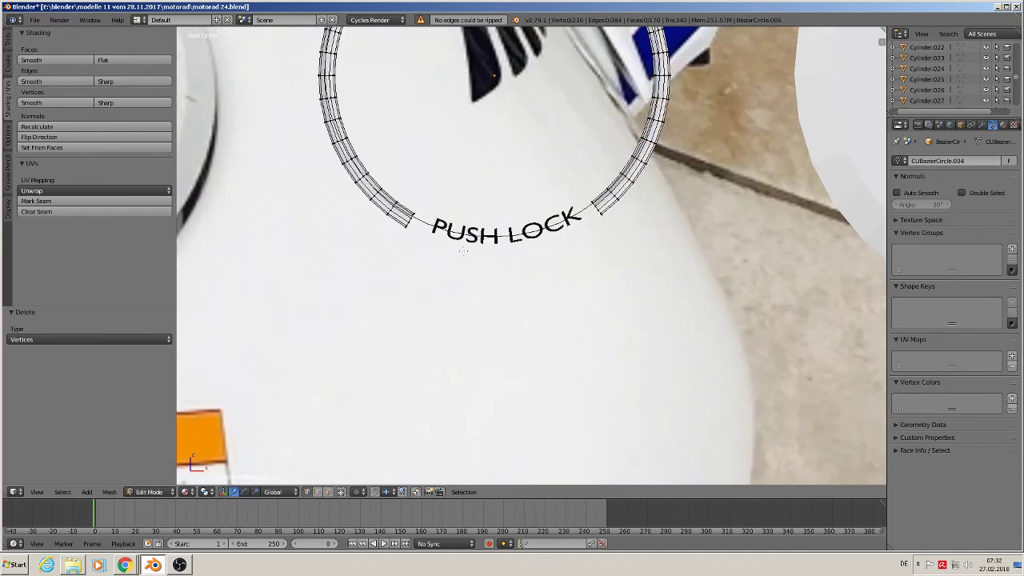
{"action": "key", "text": "Tab"}
{"action": "scroll", "coordinate": [464, 251], "scroll_direction": "down", "scroll_amount": 3}
{"action": "middle_click_drag", "start_coordinate": [467, 249], "coordinate": [631, 303], "text": "shift"}
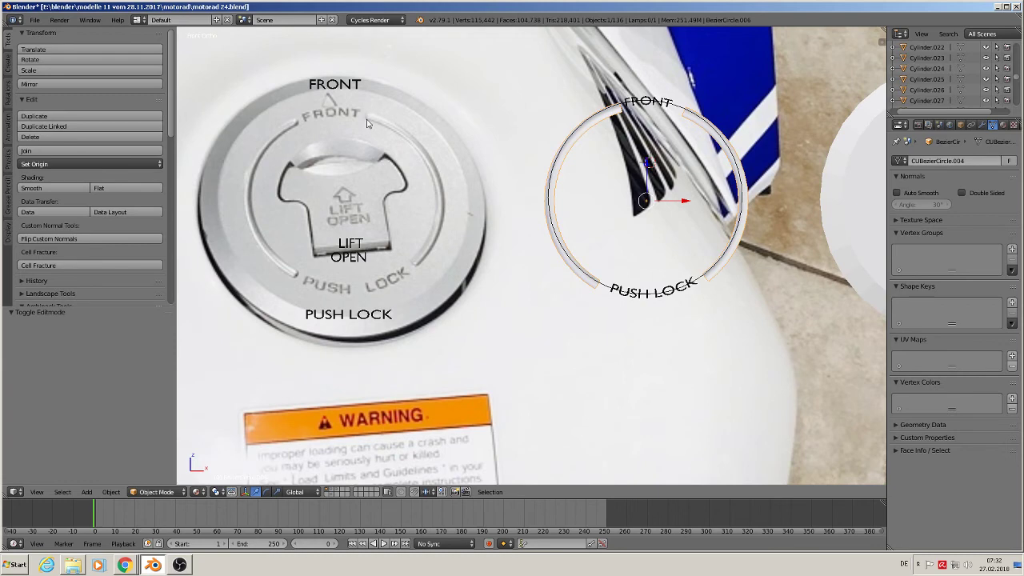
Delete the end loop of vertices on the left arc beside the F of FRONT to widen the gap
{"action": "scroll", "coordinate": [720, 297], "scroll_direction": "up", "scroll_amount": 1}
{"action": "scroll", "coordinate": [706, 293], "scroll_direction": "up", "scroll_amount": 3}
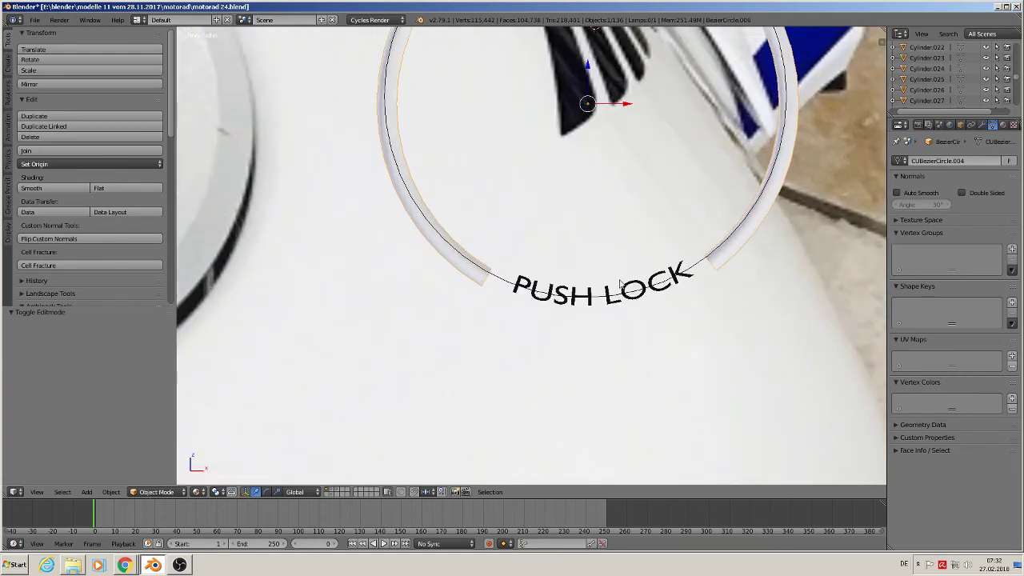
{"action": "middle_click_drag", "start_coordinate": [619, 291], "coordinate": [631, 438], "text": "shift"}
{"action": "middle_click_drag", "start_coordinate": [611, 246], "coordinate": [612, 322], "text": "shift"}
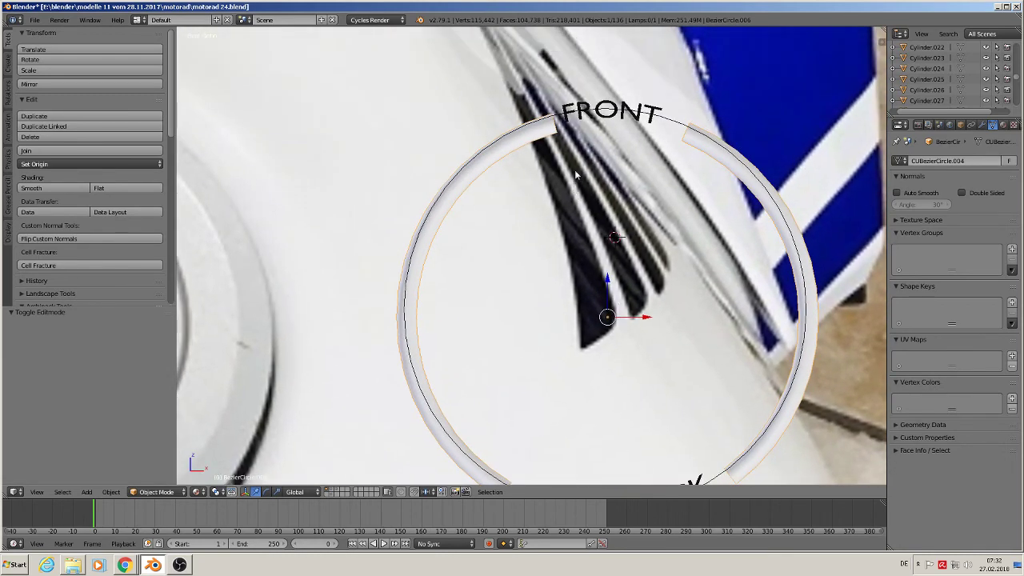
{"action": "key", "text": "Tab"}
{"action": "key", "text": "a"}
{"action": "key", "text": "a"}
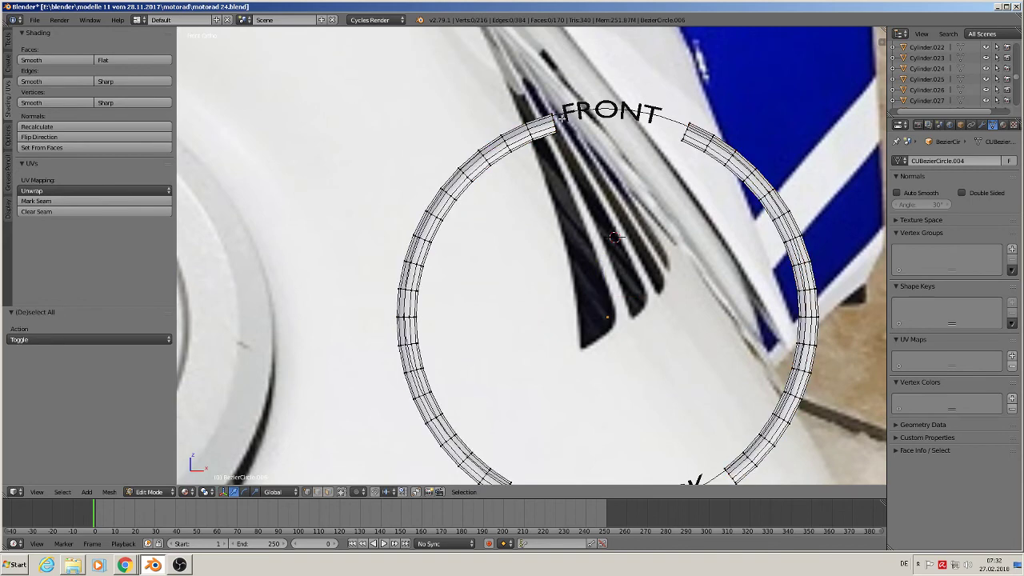
{"action": "right_click", "coordinate": [555, 120], "text": "alt"}
{"action": "key", "text": "x"}
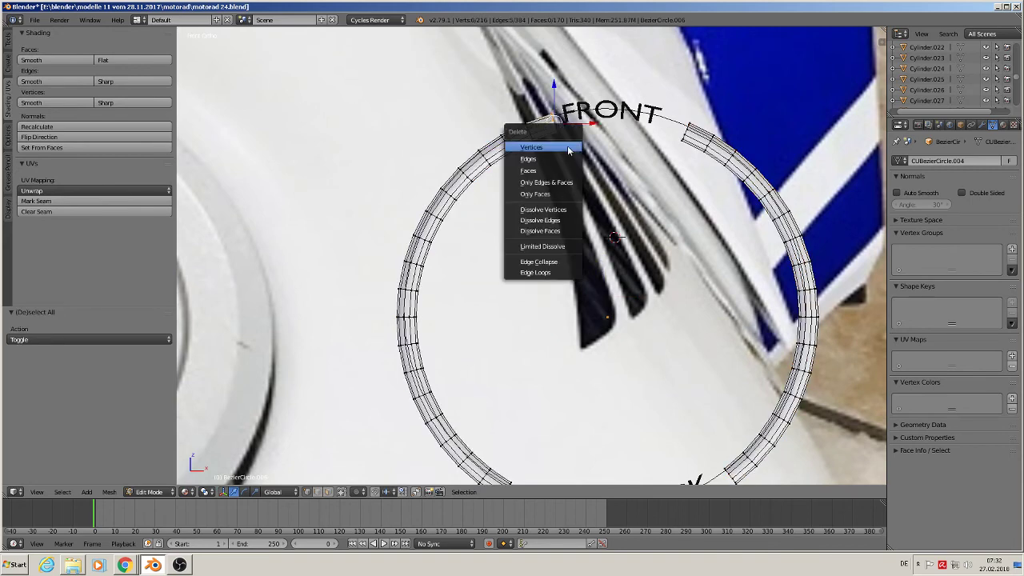
{"action": "left_click", "coordinate": [569, 149]}
Move the two middle end vertices of the left arc beside FRONT by 0.004 along X and 0.002 along Z
{"action": "scroll", "coordinate": [539, 130], "scroll_direction": "up", "scroll_amount": 4}
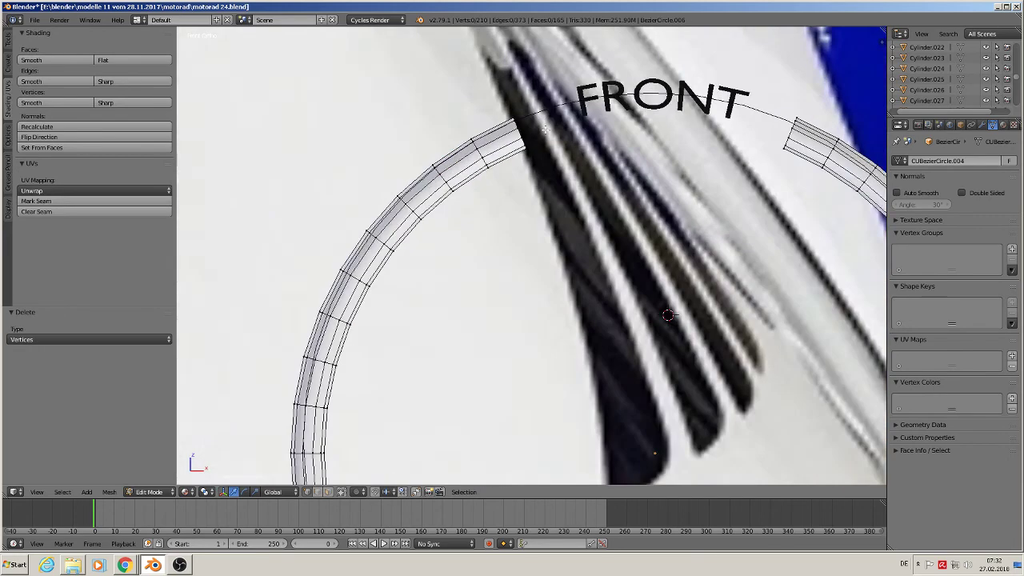
{"action": "key", "text": "a"}
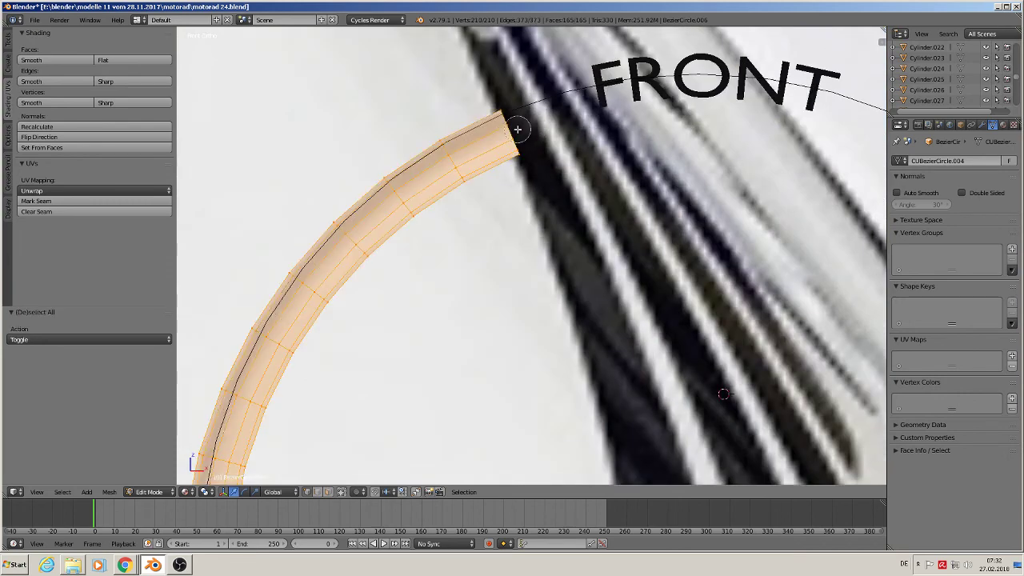
{"action": "key", "text": "a"}
{"action": "right_click", "coordinate": [519, 131]}
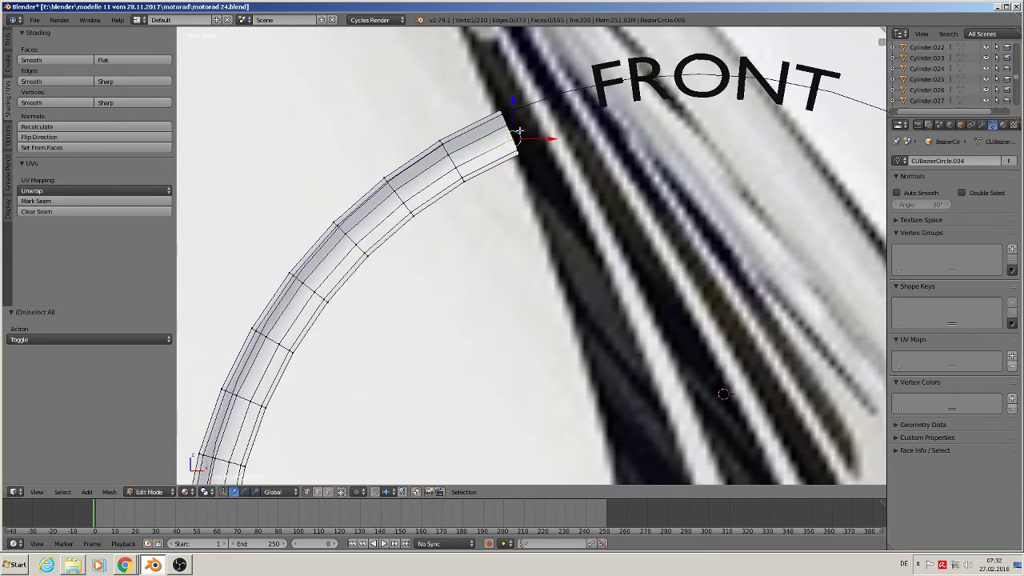
{"action": "left_click", "coordinate": [516, 126]}
{"action": "right_click", "coordinate": [516, 126], "text": "shift"}
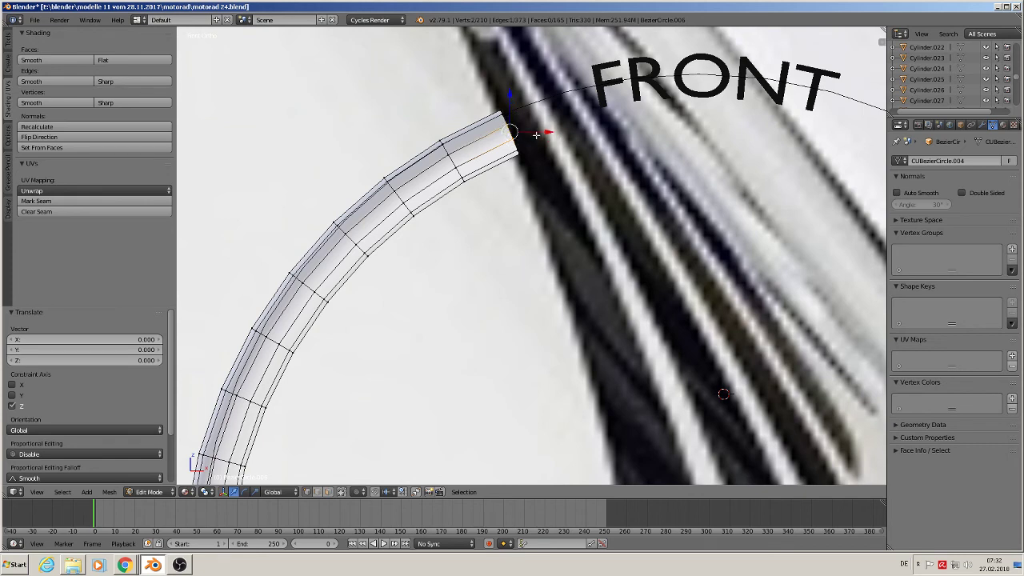
{"action": "key", "text": "g"}
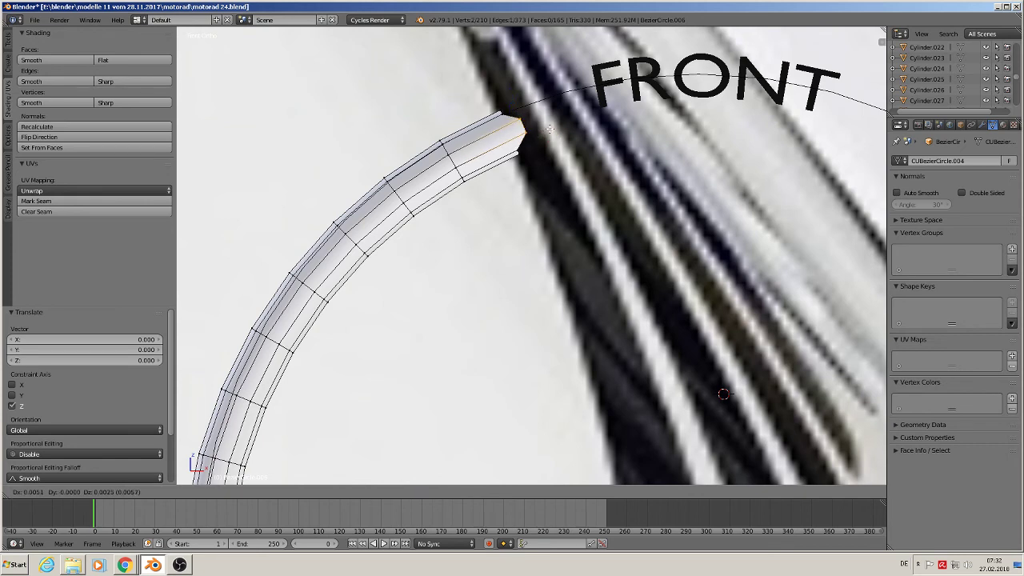
{"action": "left_click", "coordinate": [546, 131]}
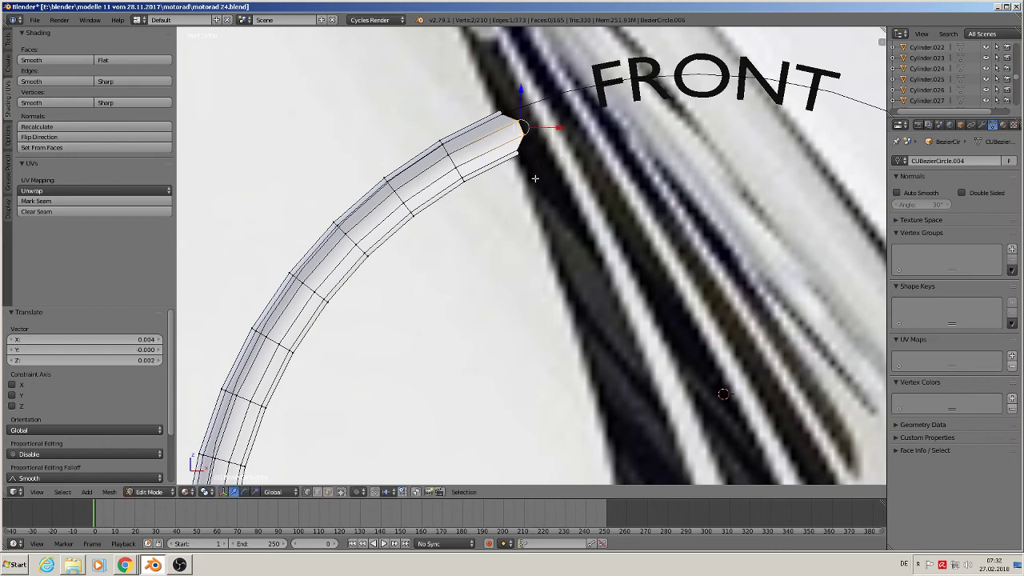
Move the two outer end vertices of the left arc beside FRONT by 0.002 along X and 0.000685 along Z
{"action": "middle_click_drag", "start_coordinate": [547, 132], "coordinate": [536, 178]}
{"action": "scroll", "coordinate": [520, 142], "scroll_direction": "up", "scroll_amount": 1}
{"action": "middle_click_drag", "start_coordinate": [521, 142], "coordinate": [602, 235]}
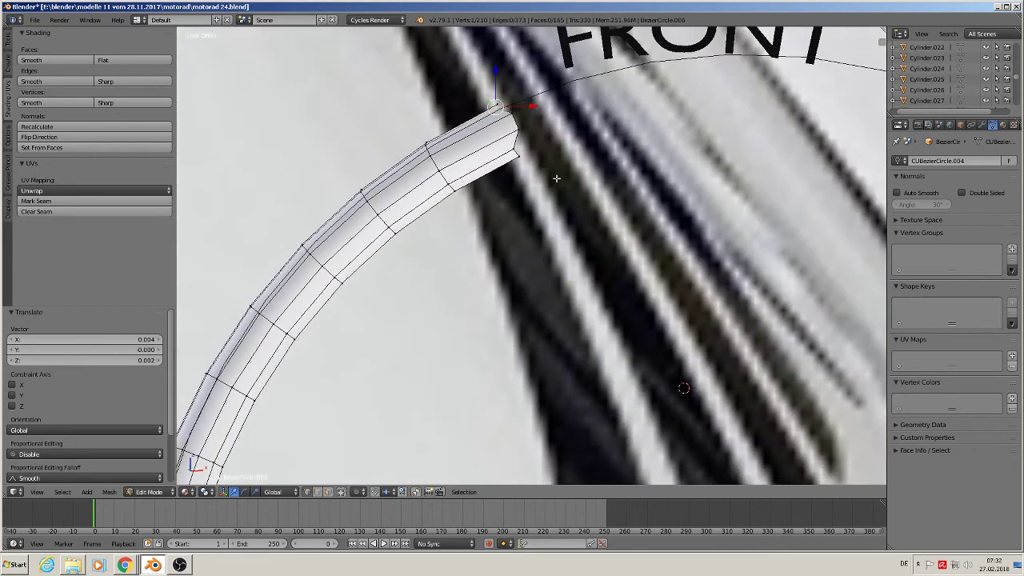
{"action": "right_click", "coordinate": [550, 153], "text": "shift"}
{"action": "key", "text": "KP_1"}
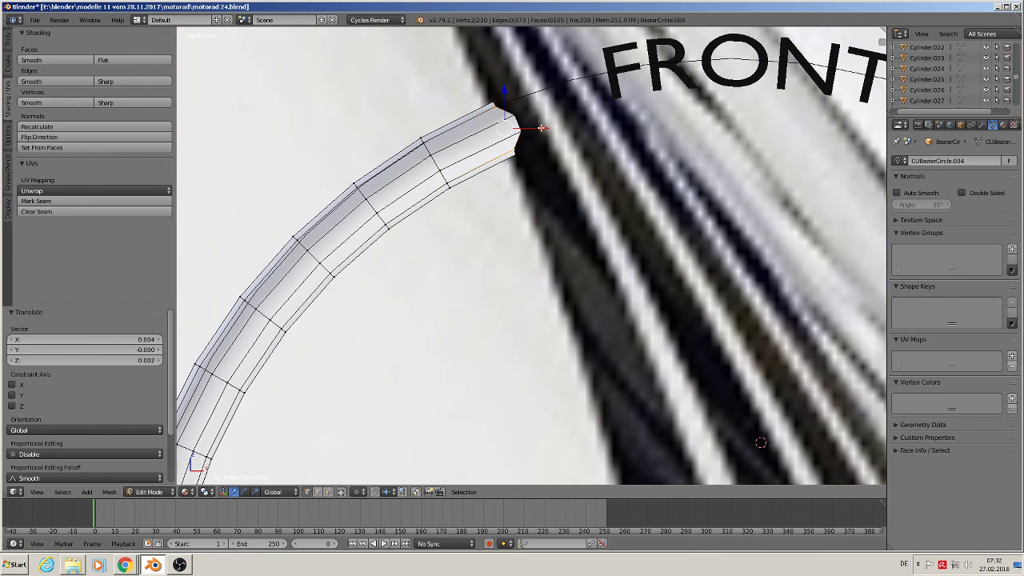
{"action": "key", "text": "g"}
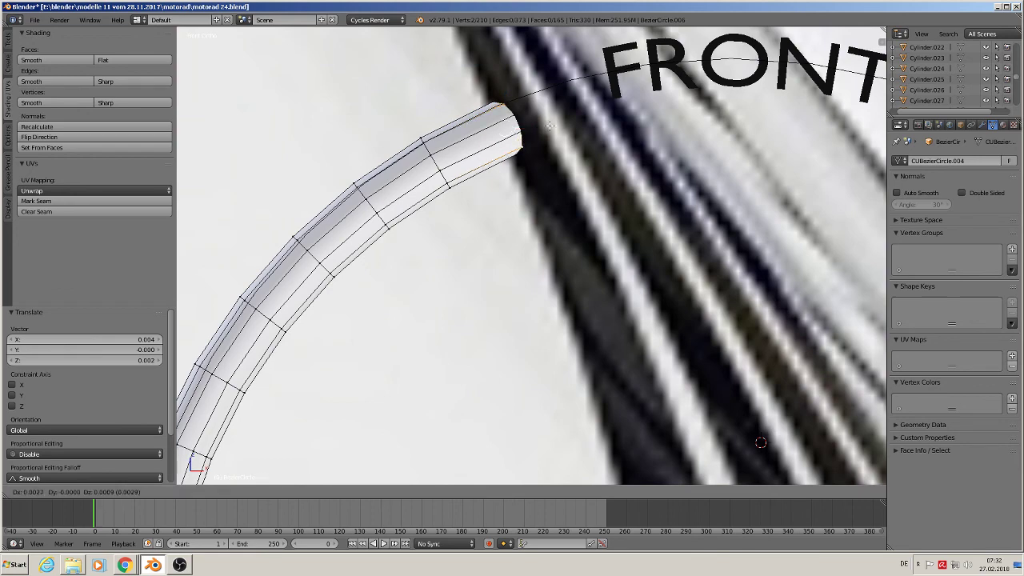
{"action": "left_click", "coordinate": [549, 125]}
Move the two middle end vertices of the right arc beside FRONT by -0.004 along X and 0.002 along Z
{"action": "scroll", "coordinate": [638, 160], "scroll_direction": "down", "scroll_amount": 2}
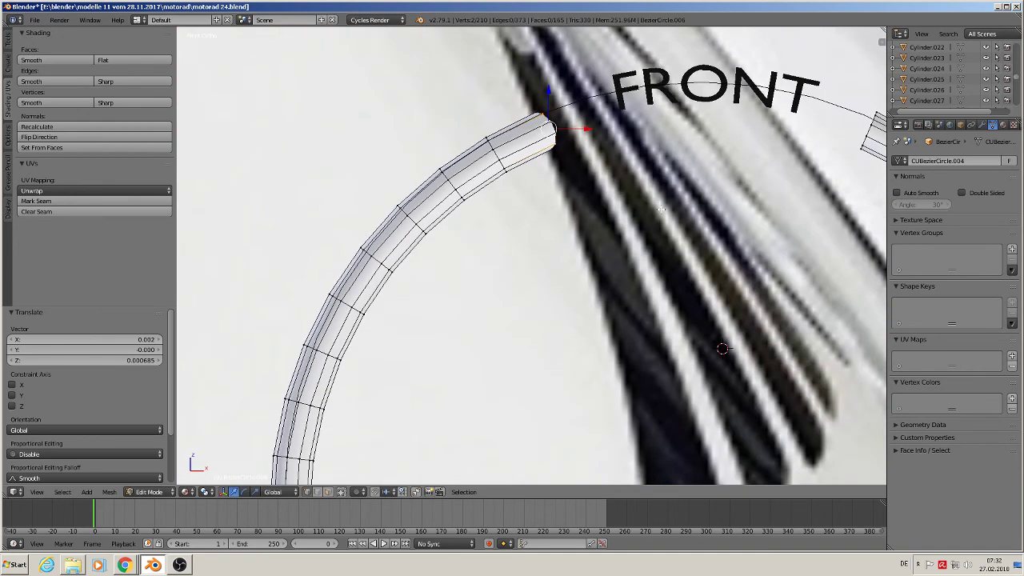
{"action": "middle_click_drag", "start_coordinate": [656, 156], "coordinate": [393, 174], "text": "shift"}
{"action": "scroll", "coordinate": [544, 212], "scroll_direction": "up", "scroll_amount": 3}
{"action": "middle_click_drag", "start_coordinate": [572, 196], "coordinate": [580, 194]}
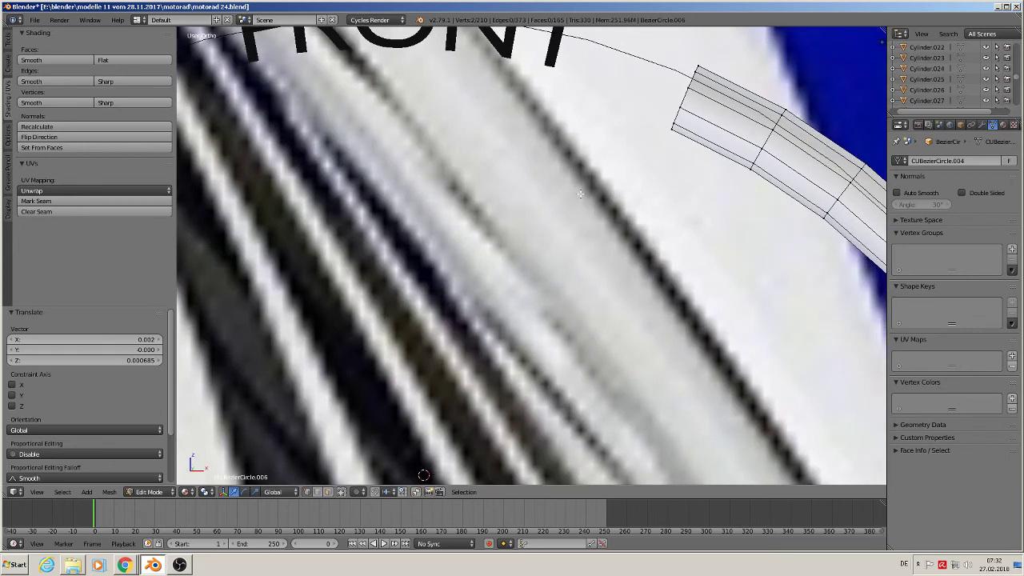
{"action": "right_click", "coordinate": [686, 102]}
{"action": "scroll", "coordinate": [680, 198], "scroll_direction": "down", "scroll_amount": 2}
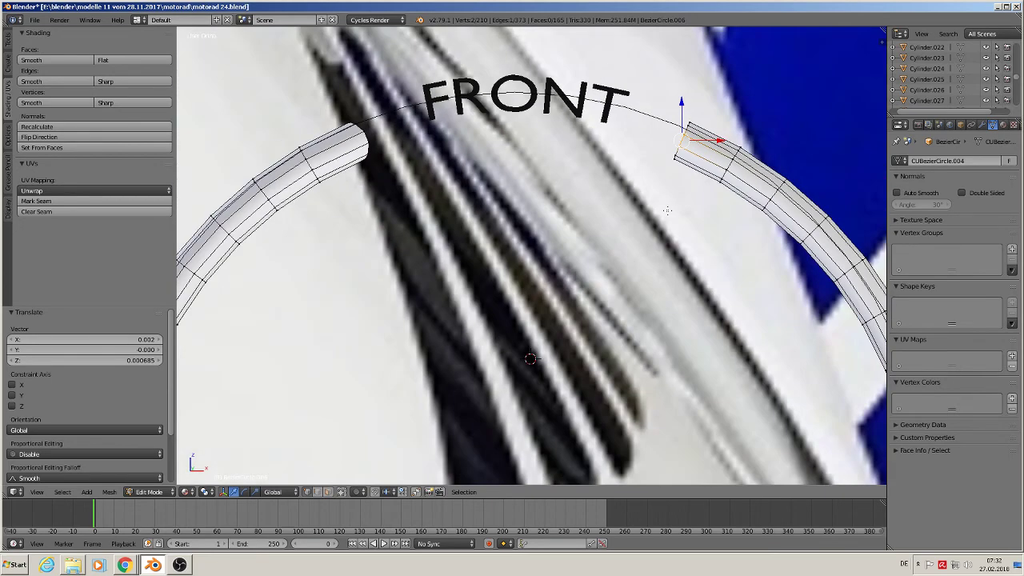
{"action": "key", "text": "g"}
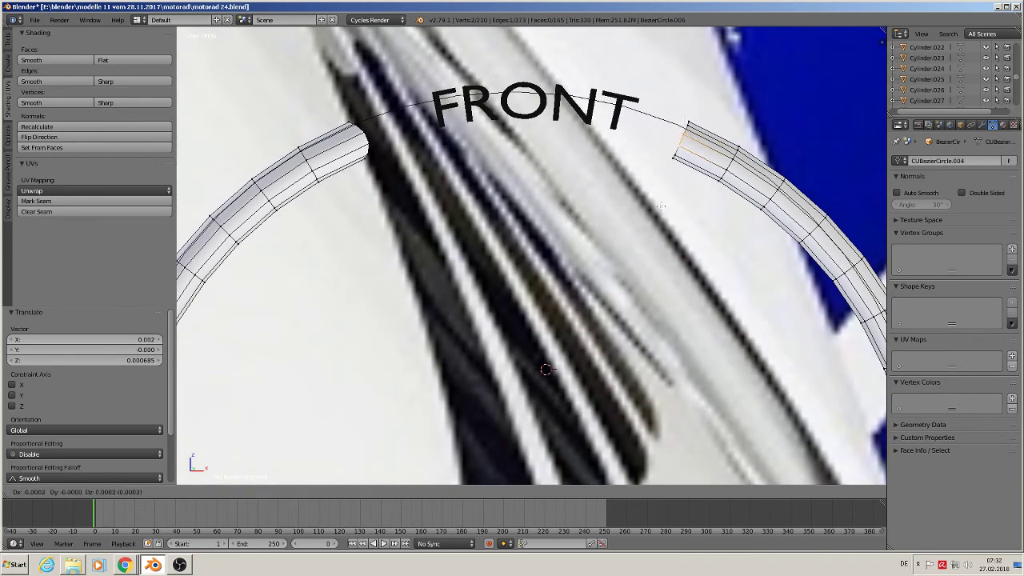
{"action": "left_click", "coordinate": [684, 169]}
Move the two outer end vertices of the right arc beside FRONT by -0.003 along X and 0.001 along Z
{"action": "scroll", "coordinate": [685, 169], "scroll_direction": "up", "scroll_amount": 1}
{"action": "mouse_move", "coordinate": [684, 169]}
{"action": "middle_mouse_down"}
{"action": "mouse_move", "coordinate": [727, 152]}
{"action": "mouse_move", "coordinate": [675, 136]}
{"action": "mouse_move", "coordinate": [668, 157]}
{"action": "middle_mouse_up"}
{"action": "right_click", "coordinate": [669, 159], "text": "shift"}
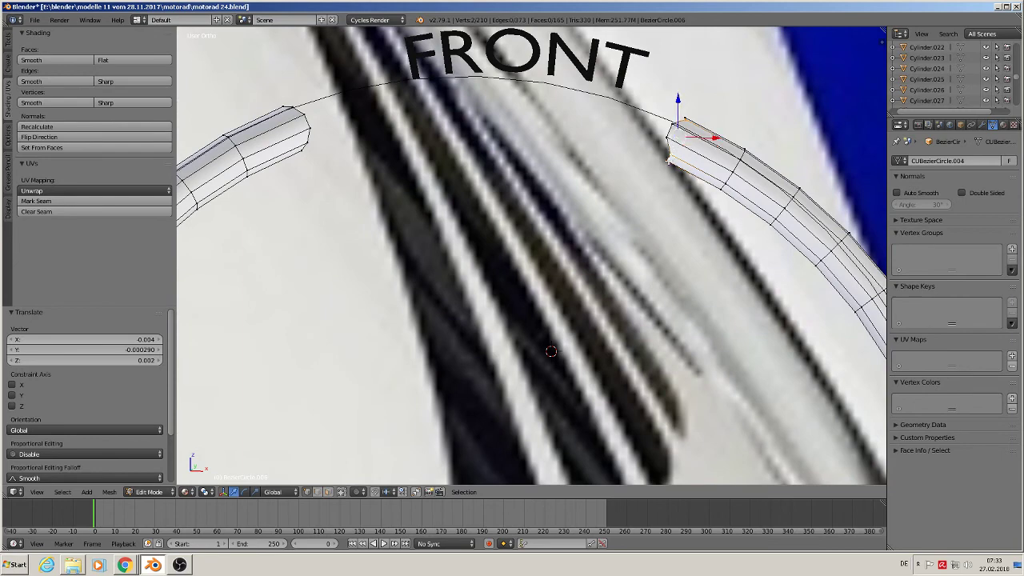
{"action": "key", "text": "KP_1"}
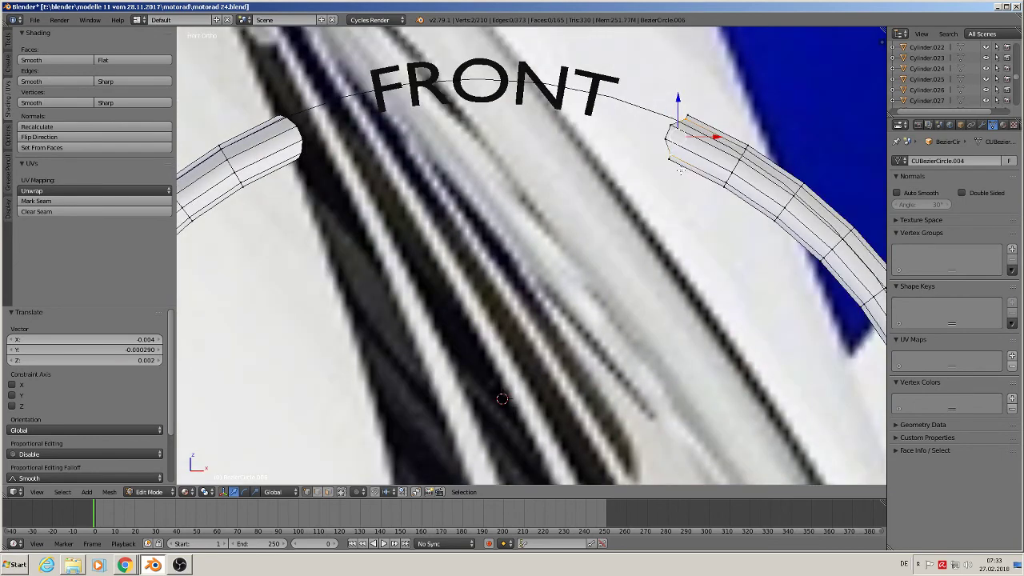
{"action": "key", "text": "g"}
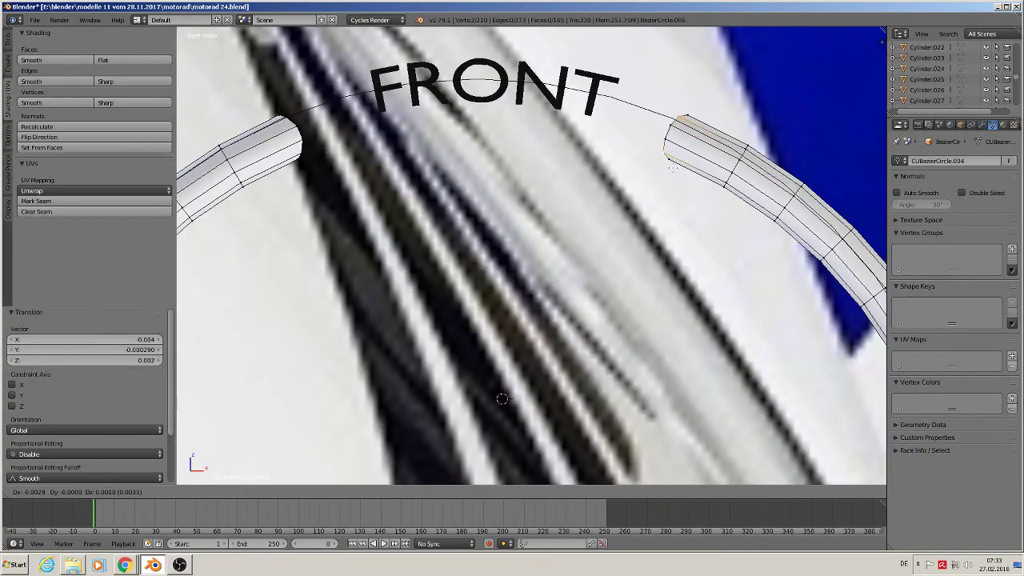
{"action": "left_click", "coordinate": [677, 169]}
Move the two middle end vertices of the right arc beside the K of LOCK by -0.005 along X and -0.003 along Z
{"action": "scroll", "coordinate": [680, 192], "scroll_direction": "down", "scroll_amount": 2}
{"action": "middle_click_drag", "start_coordinate": [686, 269], "coordinate": [565, 125], "text": "shift"}
{"action": "scroll", "coordinate": [613, 172], "scroll_direction": "down", "scroll_amount": 1}
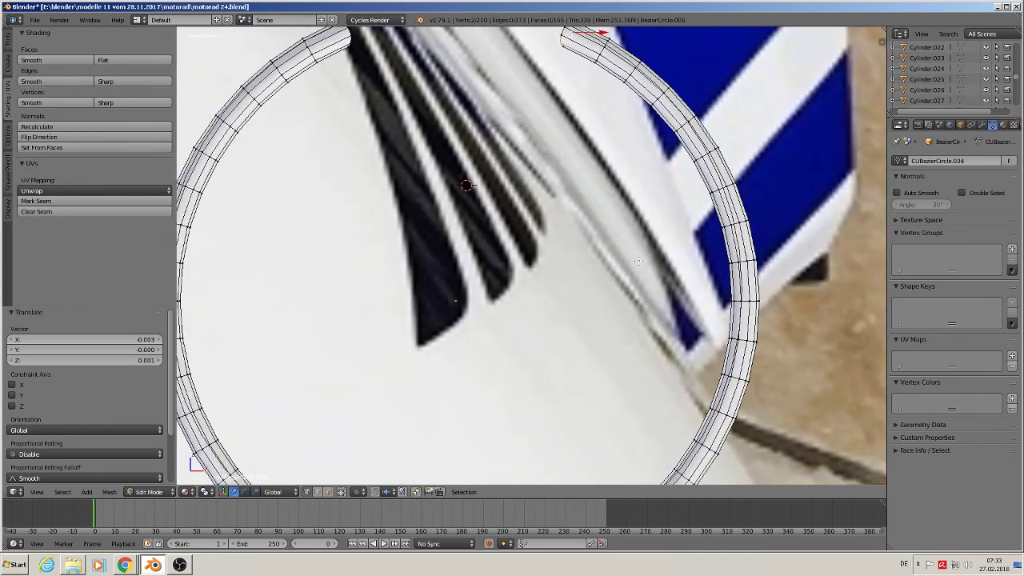
{"action": "middle_click_drag", "start_coordinate": [638, 261], "coordinate": [698, 50], "text": "shift"}
{"action": "scroll", "coordinate": [739, 184], "scroll_direction": "up", "scroll_amount": 1}
{"action": "scroll", "coordinate": [739, 188], "scroll_direction": "up", "scroll_amount": 2}
{"action": "middle_click_drag", "start_coordinate": [648, 435], "coordinate": [637, 253], "text": "shift"}
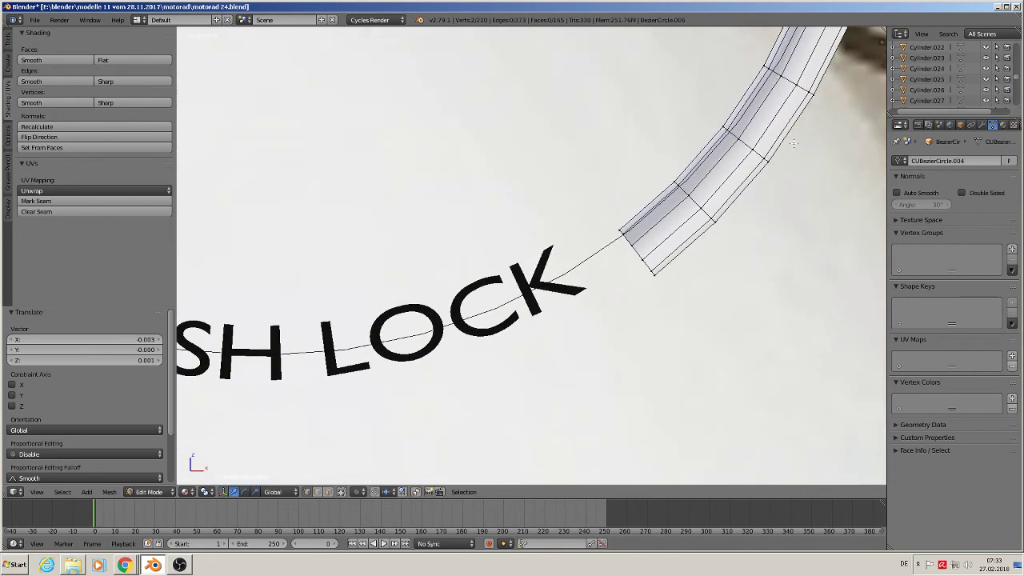
{"action": "right_click", "coordinate": [638, 253]}
{"action": "key", "text": "g"}
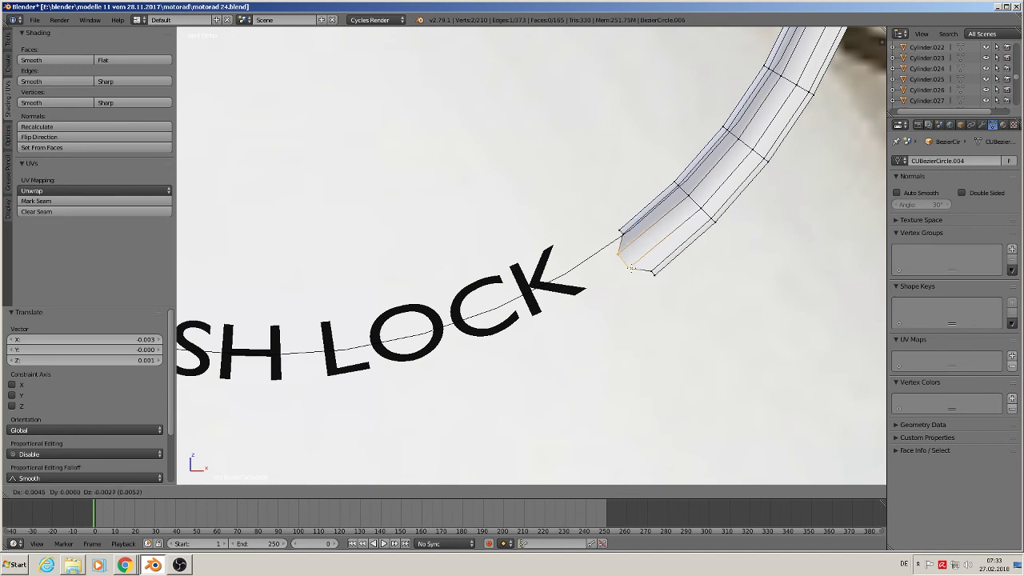
{"action": "left_click", "coordinate": [629, 268]}
Move the two outer end vertices of the right arc beside LOCK by -0.003 along X and -0.001 along Z
{"action": "right_click", "coordinate": [622, 234]}
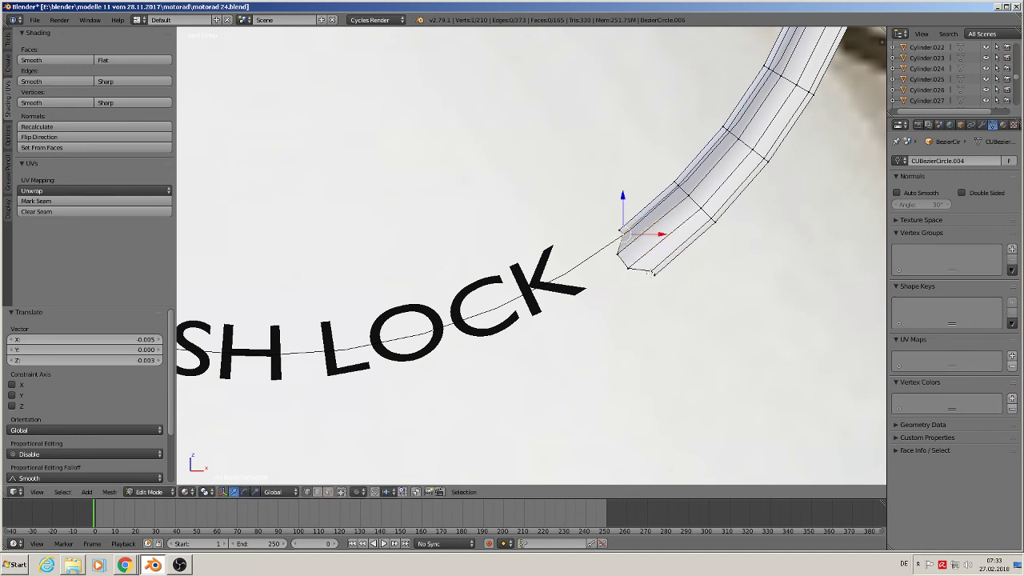
{"action": "right_click", "coordinate": [646, 283], "text": "shift"}
{"action": "key", "text": "g"}
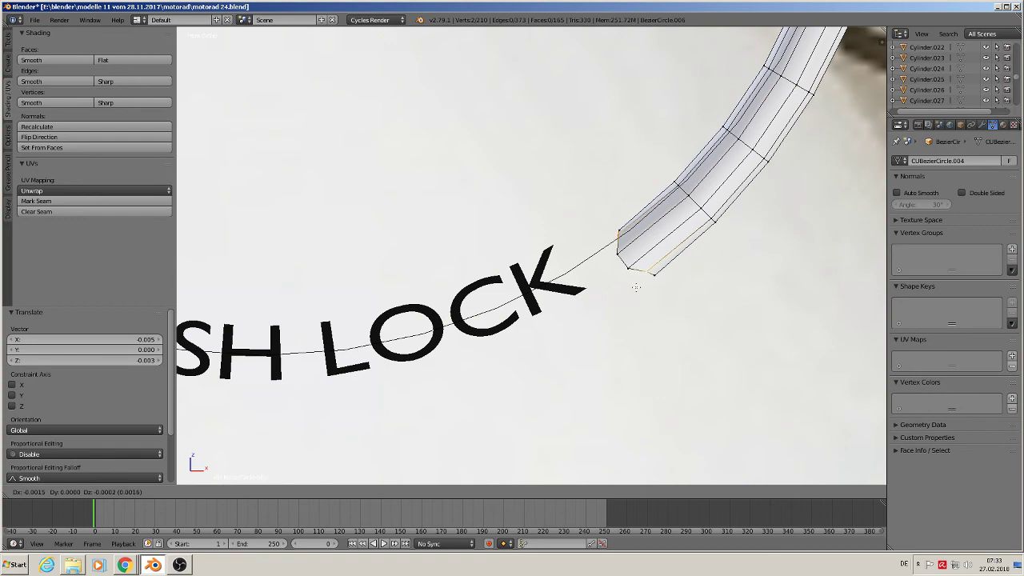
{"action": "left_click", "coordinate": [632, 291]}
Move the two middle end vertices of the left arc beside the P of PUSH by 0.004 along X and -0.002 along Z
{"action": "scroll", "coordinate": [639, 286], "scroll_direction": "down", "scroll_amount": 4}
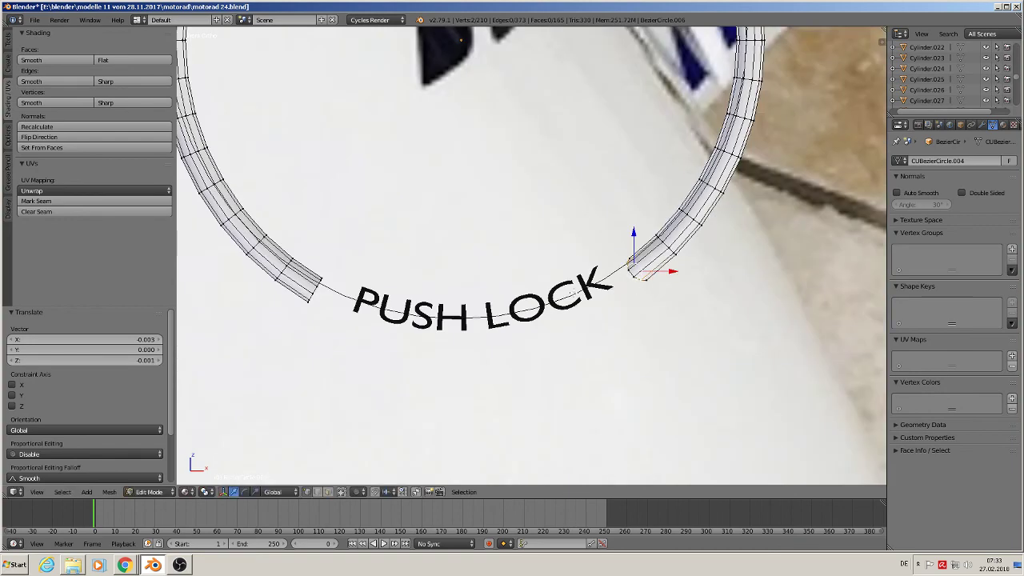
{"action": "middle_click_drag", "start_coordinate": [520, 300], "coordinate": [700, 303], "text": "shift"}
{"action": "scroll", "coordinate": [576, 303], "scroll_direction": "up", "scroll_amount": 3}
{"action": "key", "text": "a"}
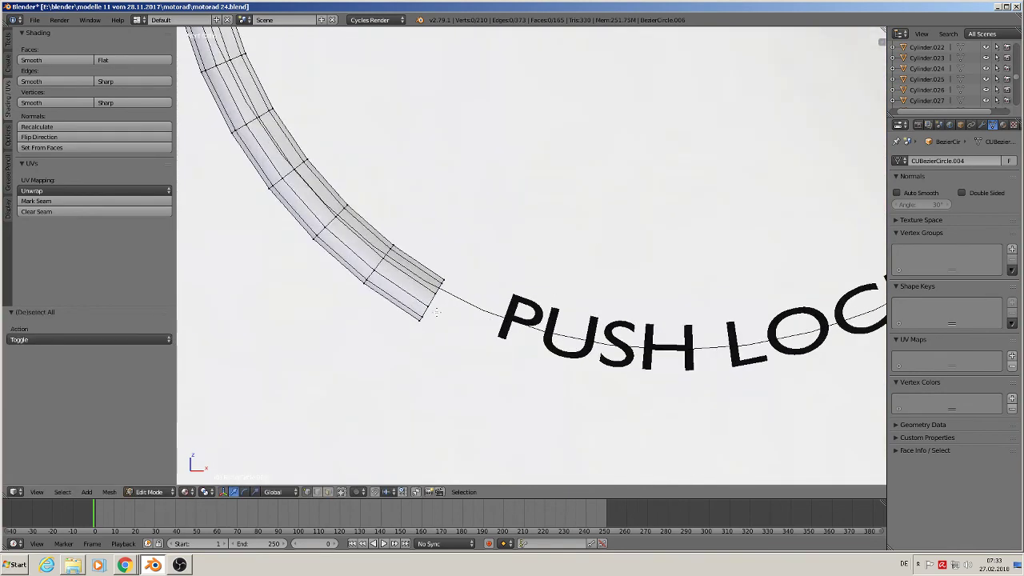
{"action": "right_click", "coordinate": [437, 302]}
{"action": "key", "text": "g"}
{"action": "left_click", "coordinate": [454, 315]}
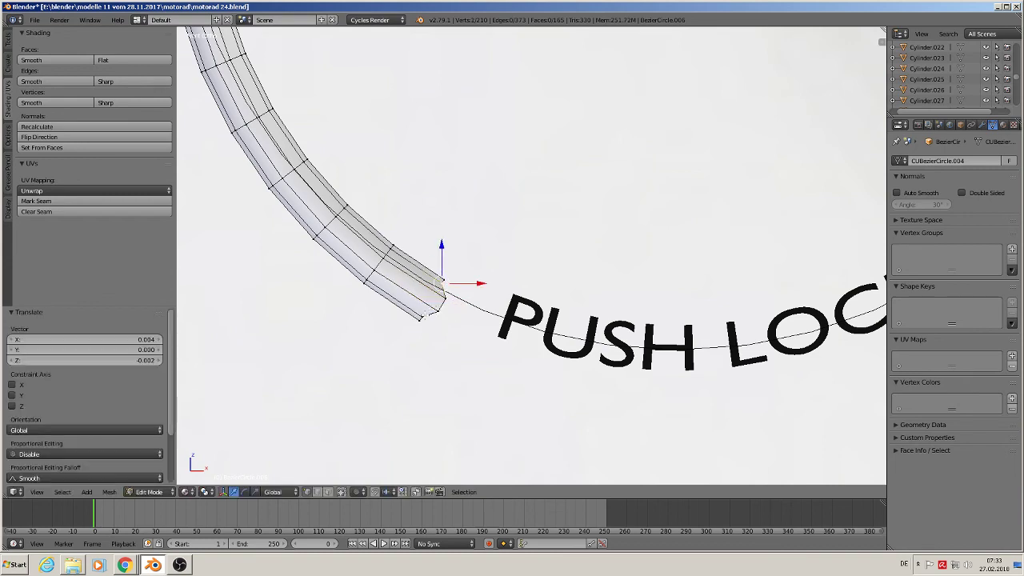
Move the outer end vertices of the left arc beside PUSH by about 0.0012 along X and -0.0008 along Z, and return to Object Mode
{"action": "right_click", "coordinate": [436, 321]}
{"action": "key", "text": "g"}
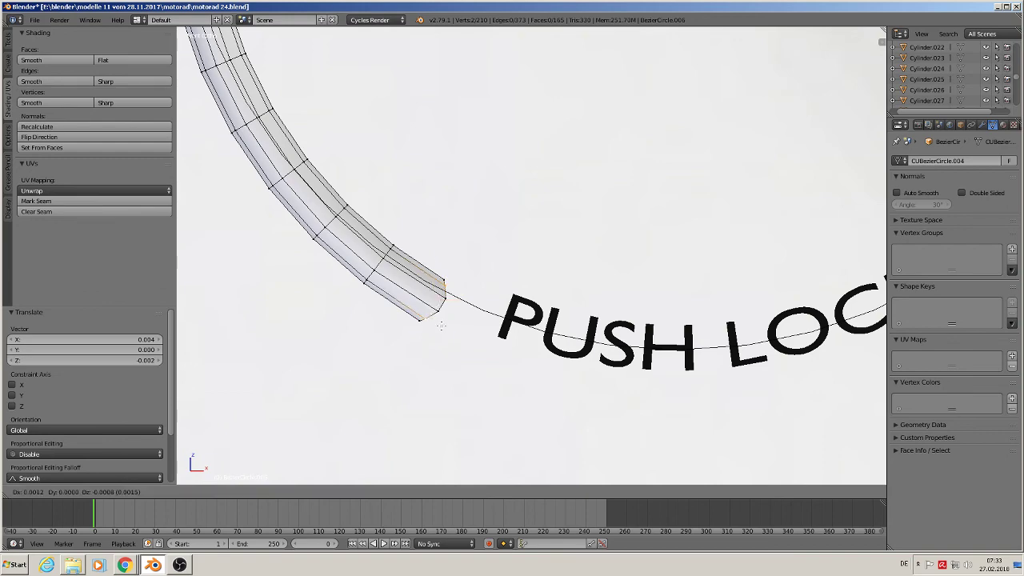
{"action": "left_click", "coordinate": [441, 325]}
{"action": "scroll", "coordinate": [448, 316], "scroll_direction": "down", "scroll_amount": 10}
{"action": "key", "text": "Tab"}
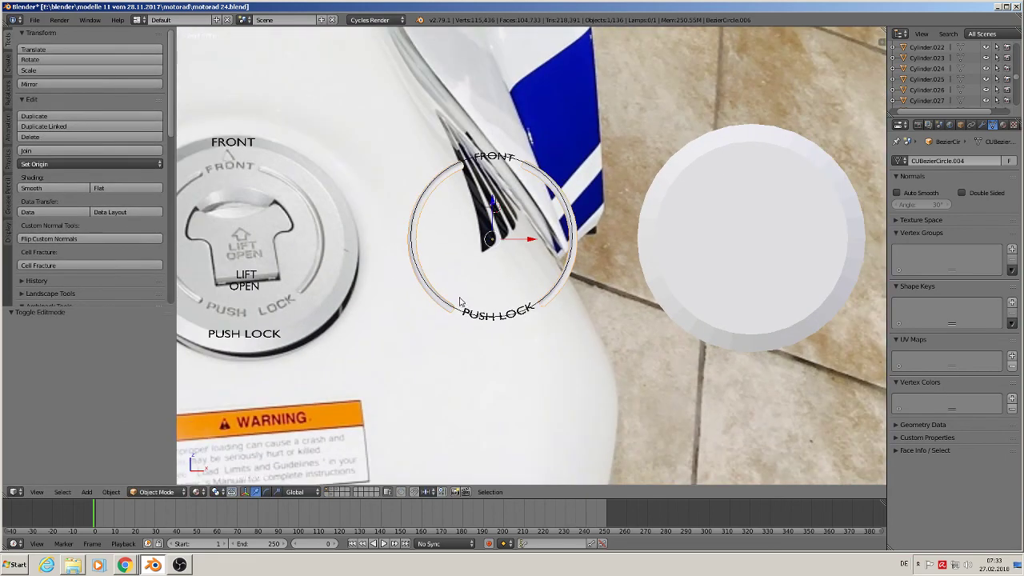
Move the curved PUSH LOCK lettering by -0.100 along Y and set its origin to its geometry
{"action": "middle_click_drag", "start_coordinate": [460, 303], "coordinate": [690, 291], "text": "shift"}
{"action": "scroll", "coordinate": [692, 293], "scroll_direction": "up", "scroll_amount": 3}
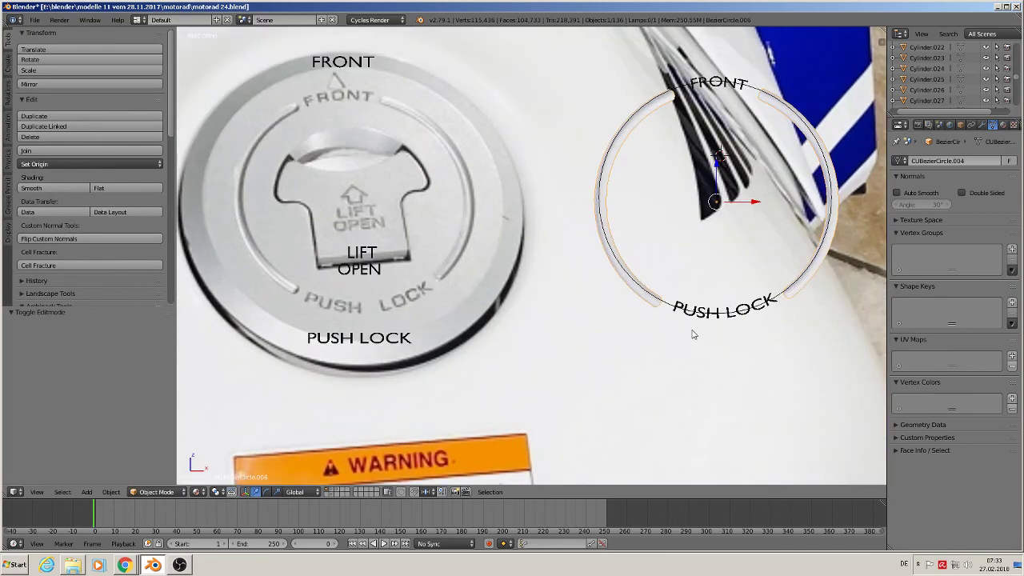
{"action": "right_click", "coordinate": [718, 317]}
{"action": "middle_click_drag", "start_coordinate": [719, 326], "coordinate": [676, 393]}
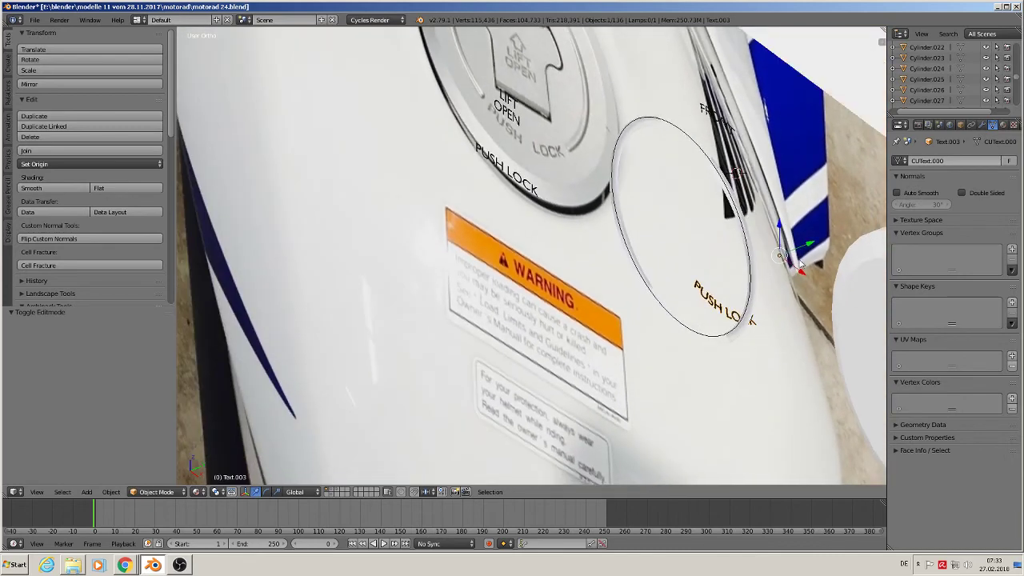
{"action": "left_click_drag", "start_coordinate": [810, 244], "coordinate": [760, 267]}
{"action": "scroll", "coordinate": [679, 349], "scroll_direction": "up", "scroll_amount": 4}
{"action": "middle_click_drag", "start_coordinate": [679, 349], "coordinate": [270, 228]}
{"action": "left_click", "coordinate": [48, 163]}
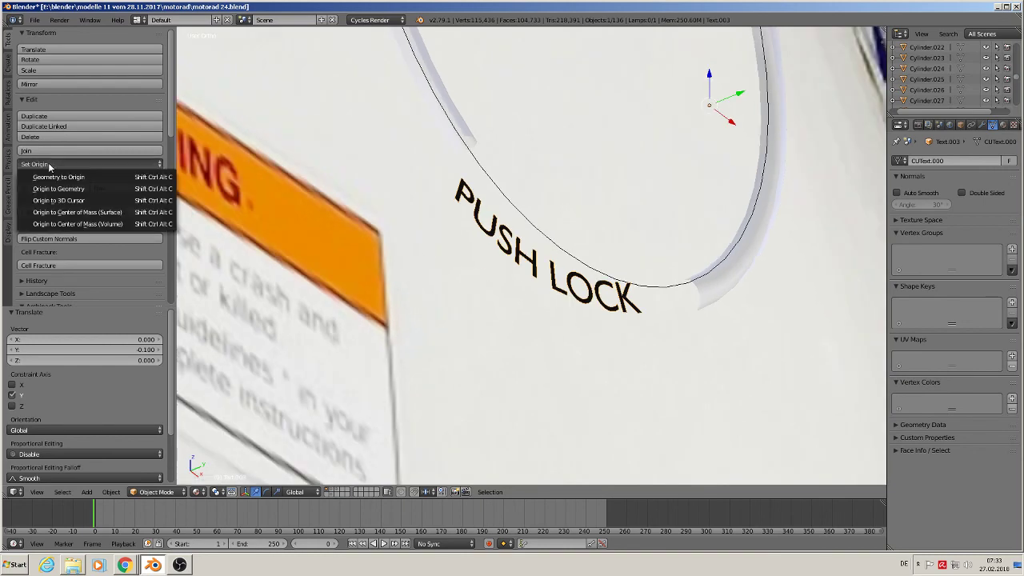
{"action": "left_click", "coordinate": [71, 188]}
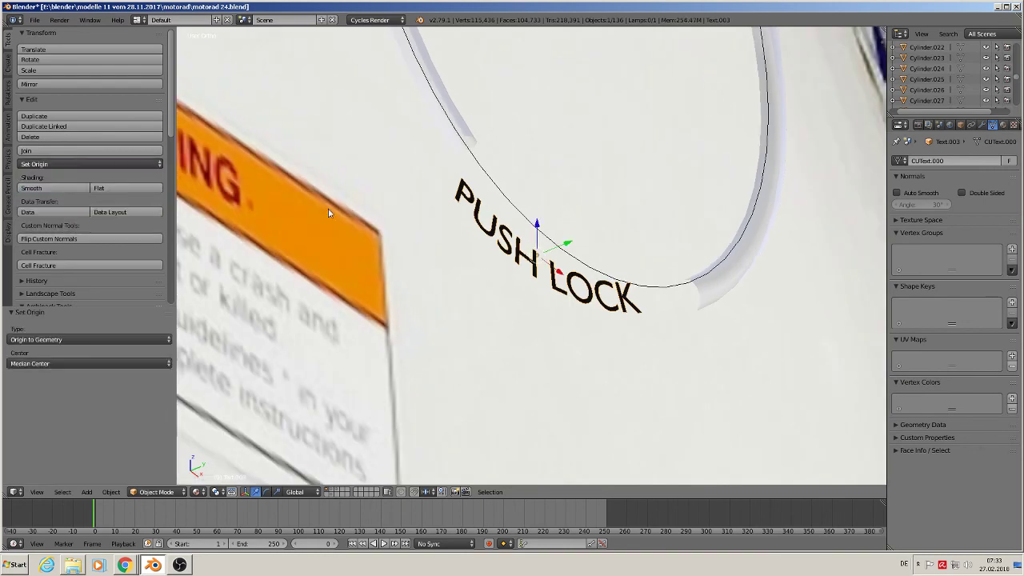
Extrude all of the curved PUSH LOCK lettering by about 0.01 along Y and return to Object Mode
{"action": "middle_click_drag", "start_coordinate": [332, 210], "coordinate": [337, 236]}
{"action": "key", "text": "Tab"}
{"action": "key", "text": "a"}
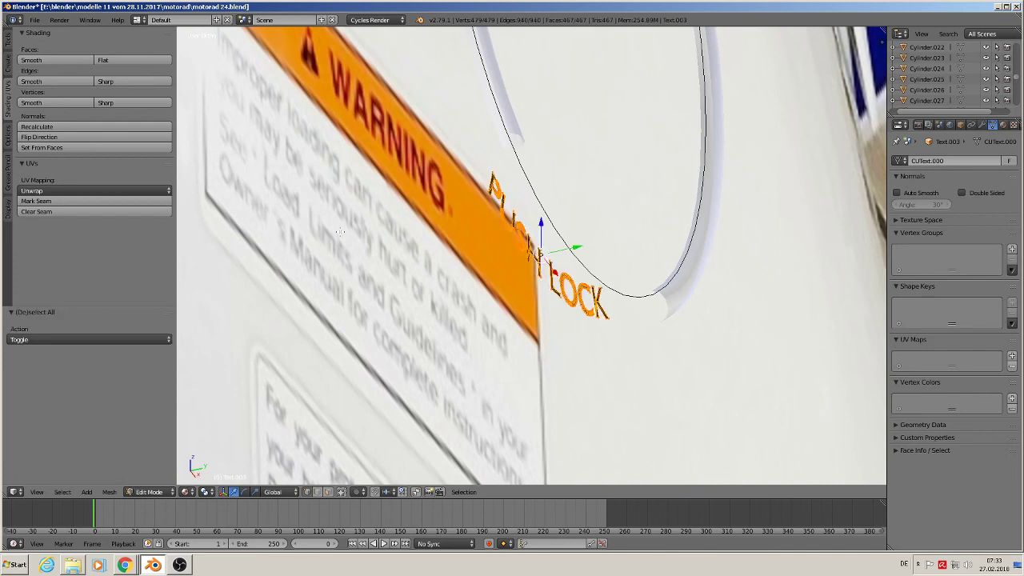
{"action": "key", "text": "e"}
{"action": "key", "text": "Escape"}
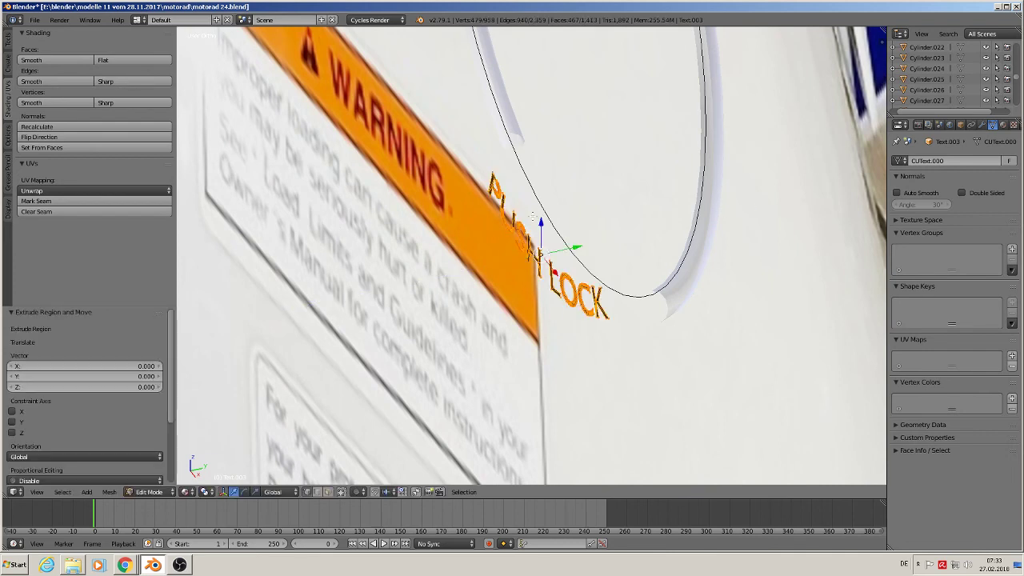
{"action": "key", "text": "a"}
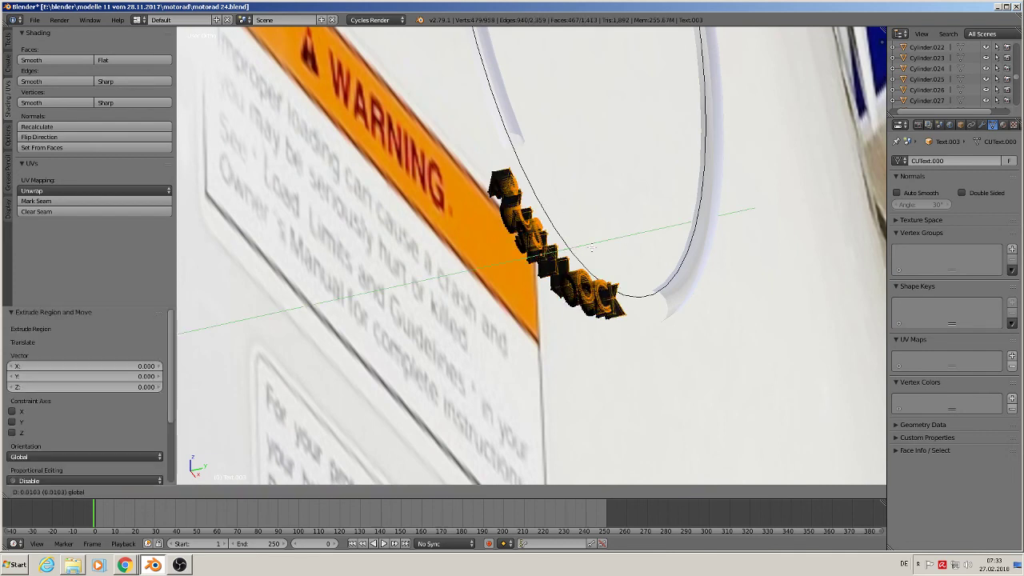
{"action": "key", "text": "Tab"}
{"action": "scroll", "coordinate": [609, 286], "scroll_direction": "up", "scroll_amount": 3}
{"action": "middle_click_drag", "start_coordinate": [609, 286], "coordinate": [644, 264]}
{"action": "scroll", "coordinate": [643, 262], "scroll_direction": "down", "scroll_amount": 3}
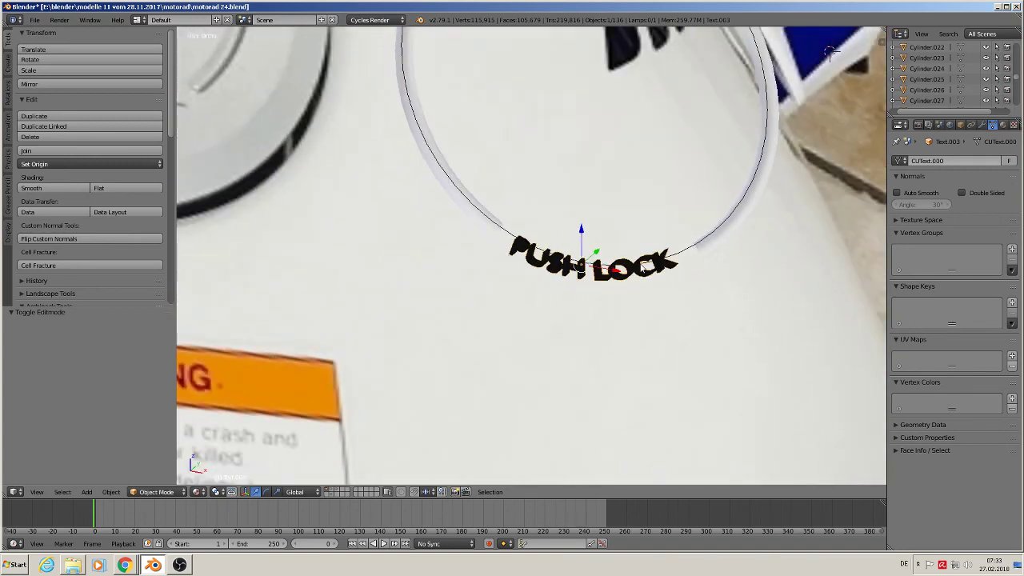
Move the curved FRONT lettering by -0.082 along Y
{"action": "key", "text": "KP_1"}
{"action": "scroll", "coordinate": [627, 246], "scroll_direction": "down", "scroll_amount": 3}
{"action": "middle_click_drag", "start_coordinate": [582, 90], "coordinate": [545, 286], "text": "shift"}
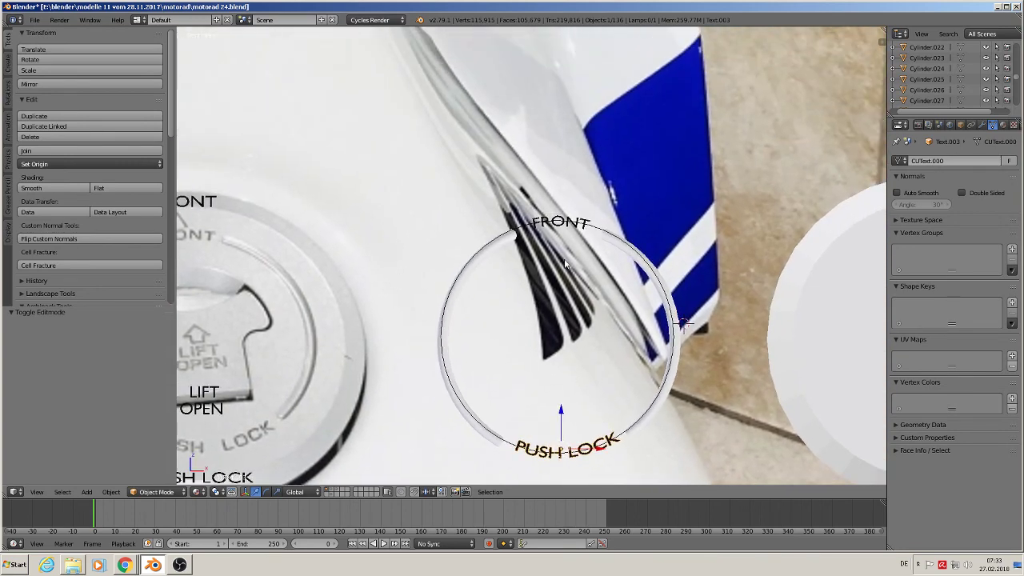
{"action": "right_click", "coordinate": [560, 221]}
{"action": "middle_click_drag", "start_coordinate": [582, 243], "coordinate": [486, 254]}
{"action": "left_click_drag", "start_coordinate": [578, 205], "coordinate": [525, 224]}
{"action": "scroll", "coordinate": [525, 224], "scroll_direction": "up", "scroll_amount": 5}
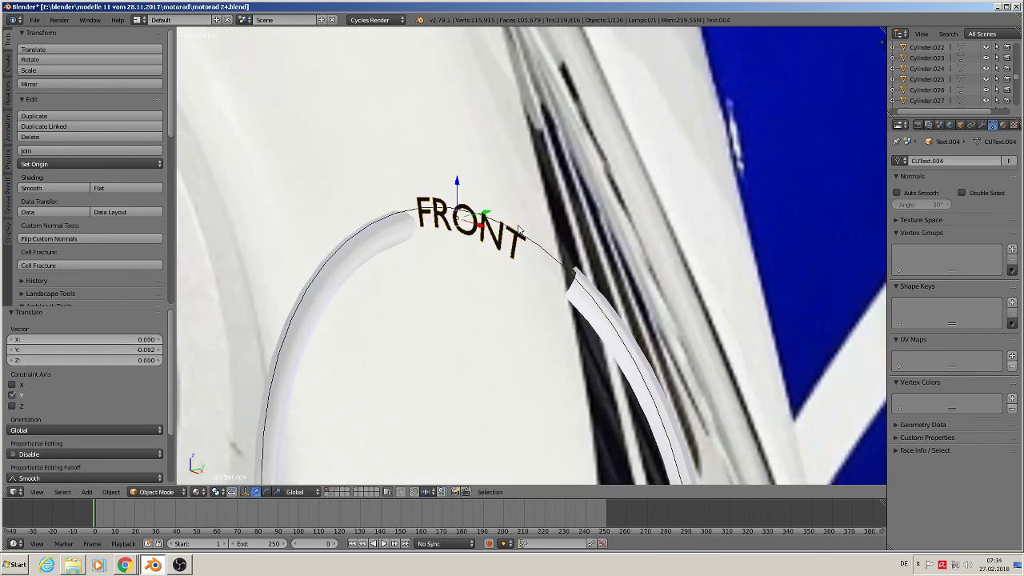
Extrude all of the curved FRONT lettering to give it depth, return to Object Mode and deselect everything in front view
{"action": "key", "text": "Tab"}
{"action": "key", "text": "a"}
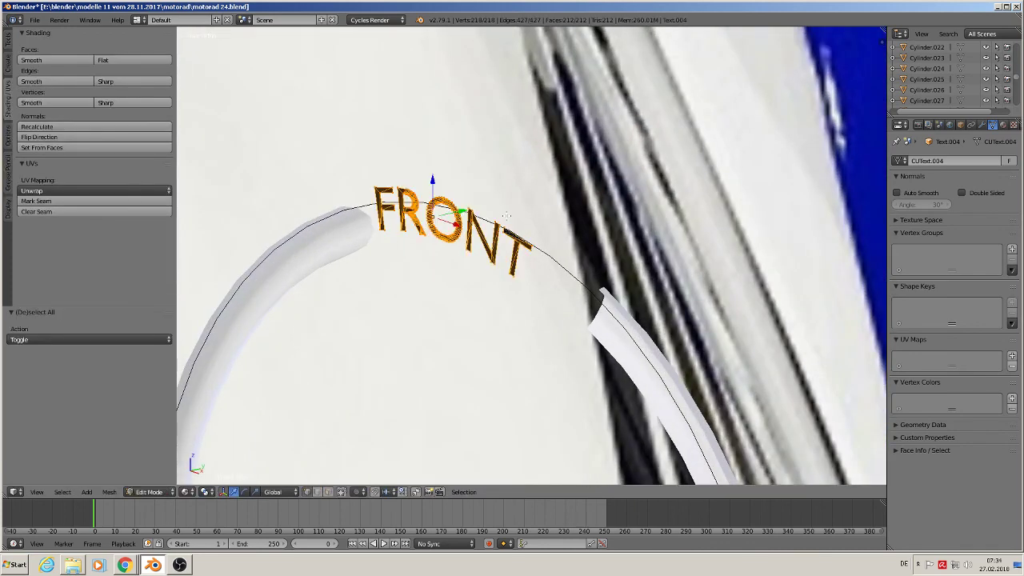
{"action": "key", "text": "e"}
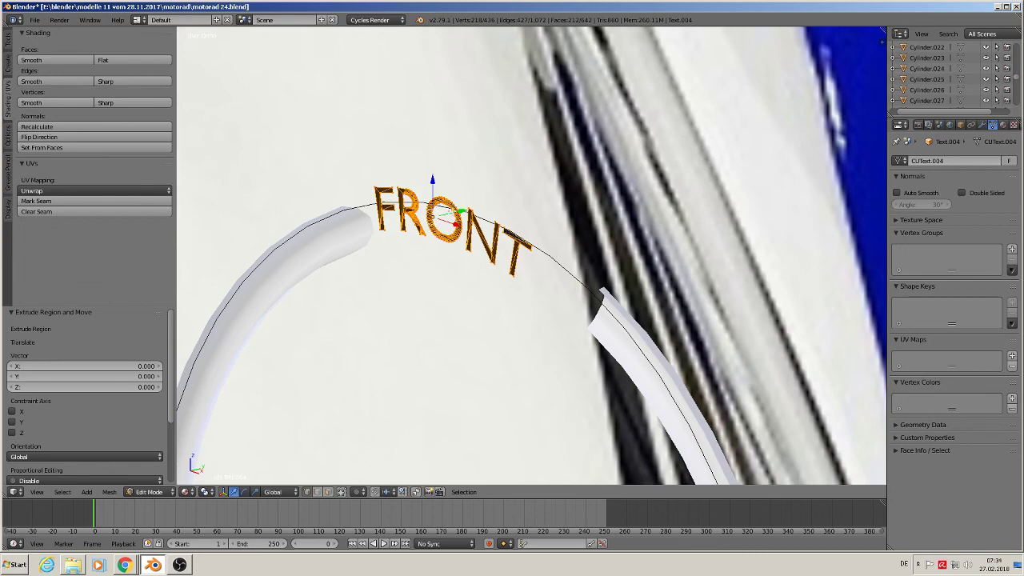
{"action": "left_click", "coordinate": [476, 206]}
{"action": "middle_click_drag", "start_coordinate": [476, 206], "coordinate": [425, 261]}
{"action": "key", "text": "Tab"}
{"action": "scroll", "coordinate": [426, 261], "scroll_direction": "down", "scroll_amount": 7}
{"action": "scroll", "coordinate": [442, 270], "scroll_direction": "down", "scroll_amount": 8}
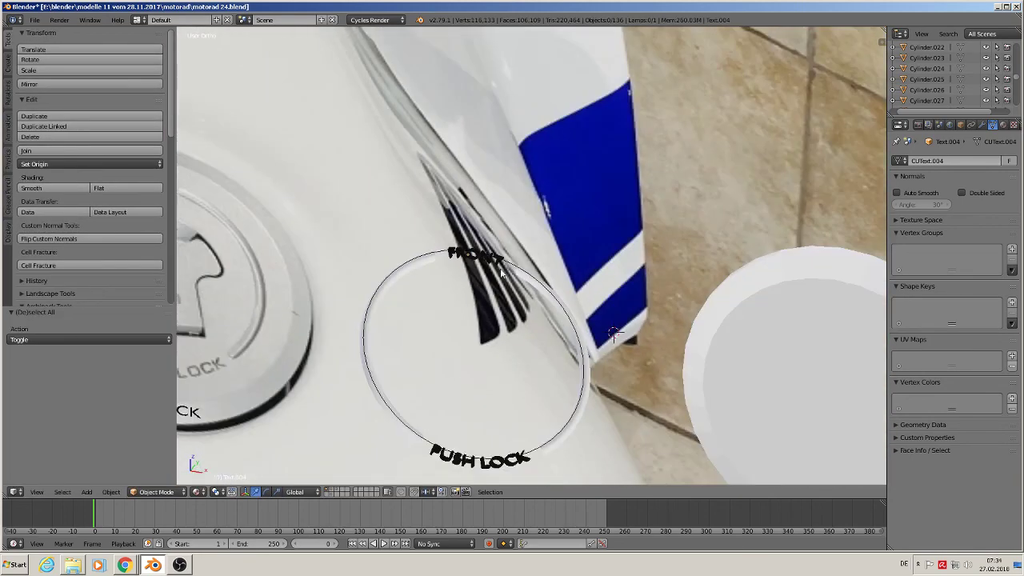
{"action": "key", "text": "a"}
{"action": "key", "text": "KP_1"}
{"action": "scroll", "coordinate": [507, 273], "scroll_direction": "down", "scroll_amount": 6}
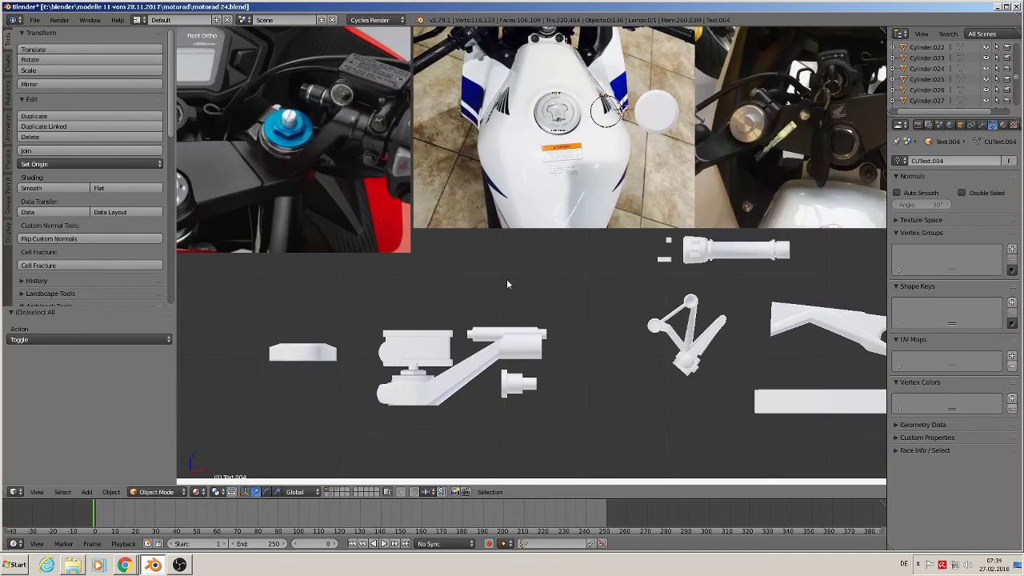
{"action": "scroll", "coordinate": [516, 192], "scroll_direction": "up", "scroll_amount": 5}
{"action": "scroll", "coordinate": [499, 330], "scroll_direction": "up", "scroll_amount": 8}
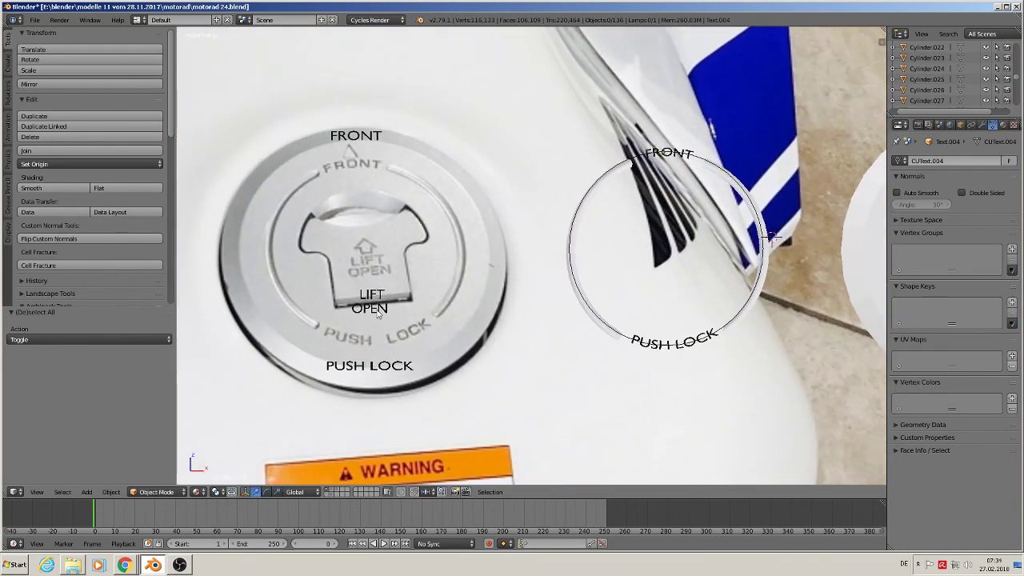
Duplicate the straight LIFT OPEN text, move the copy 0.249 along X and convert it to a mesh
{"action": "right_click", "coordinate": [379, 313]}
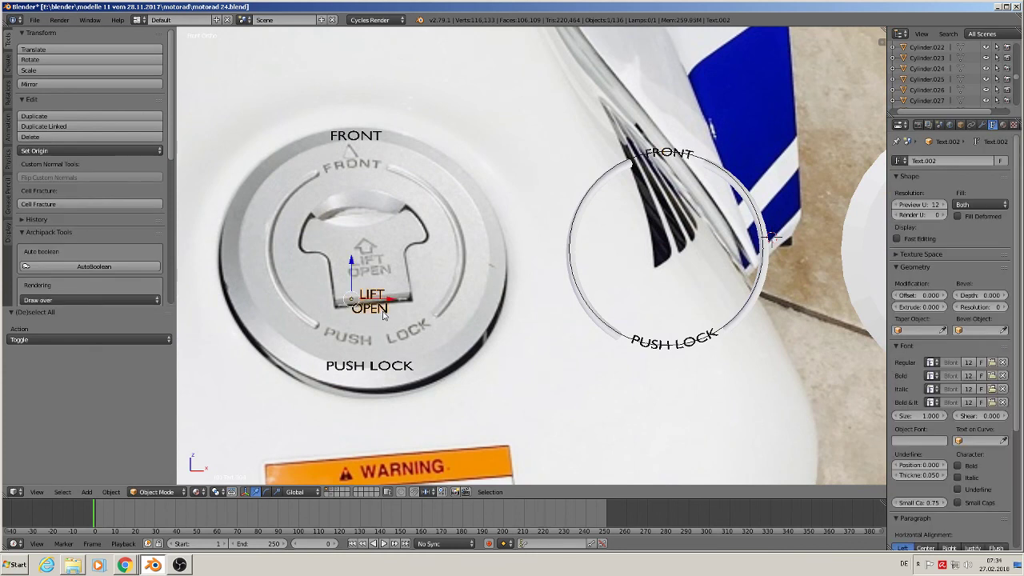
{"action": "key", "text": "shift+d"}
{"action": "left_click", "coordinate": [382, 316]}
{"action": "left_click_drag", "start_coordinate": [390, 299], "coordinate": [515, 298]}
{"action": "key", "text": "alt+c"}
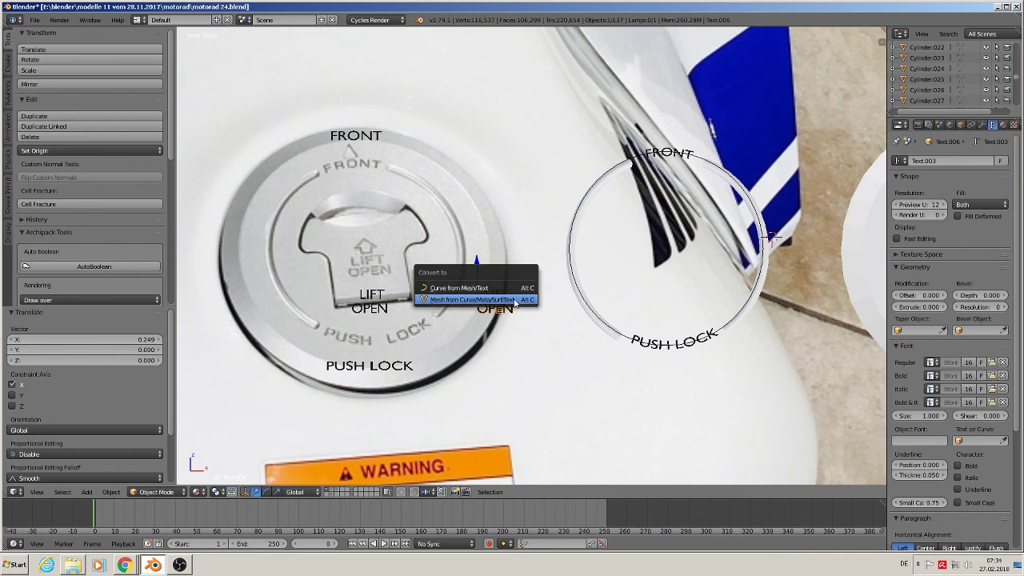
{"action": "left_click", "coordinate": [515, 303]}
Extrude all of the copied LIFT OPEN lettering to give it depth and return to Object Mode
{"action": "middle_click_drag", "start_coordinate": [511, 312], "coordinate": [456, 334]}
{"action": "key", "text": "Tab"}
{"action": "scroll", "coordinate": [475, 309], "scroll_direction": "up", "scroll_amount": 3}
{"action": "key", "text": "a"}
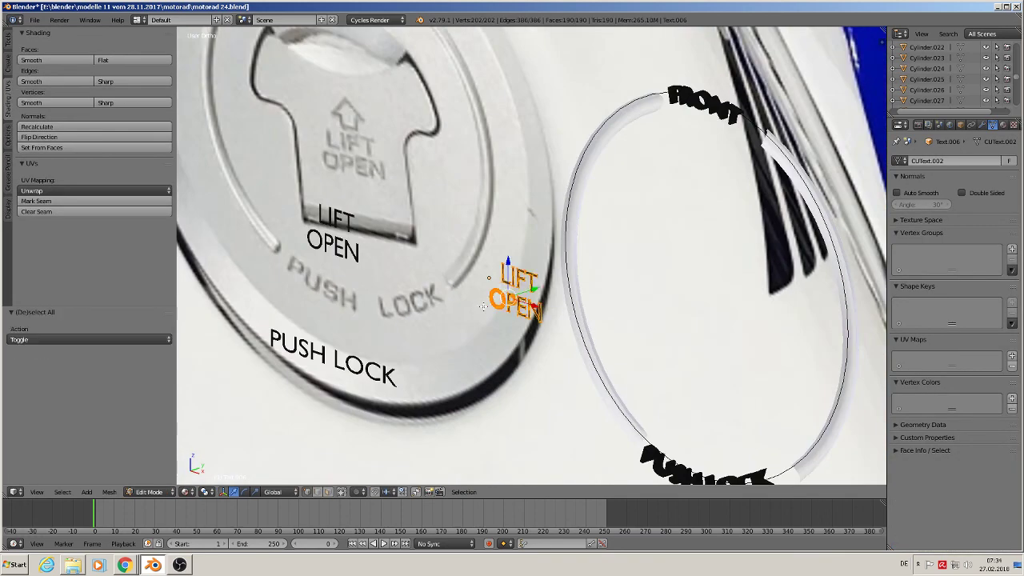
{"action": "key", "text": "e"}
{"action": "right_click", "coordinate": [544, 284]}
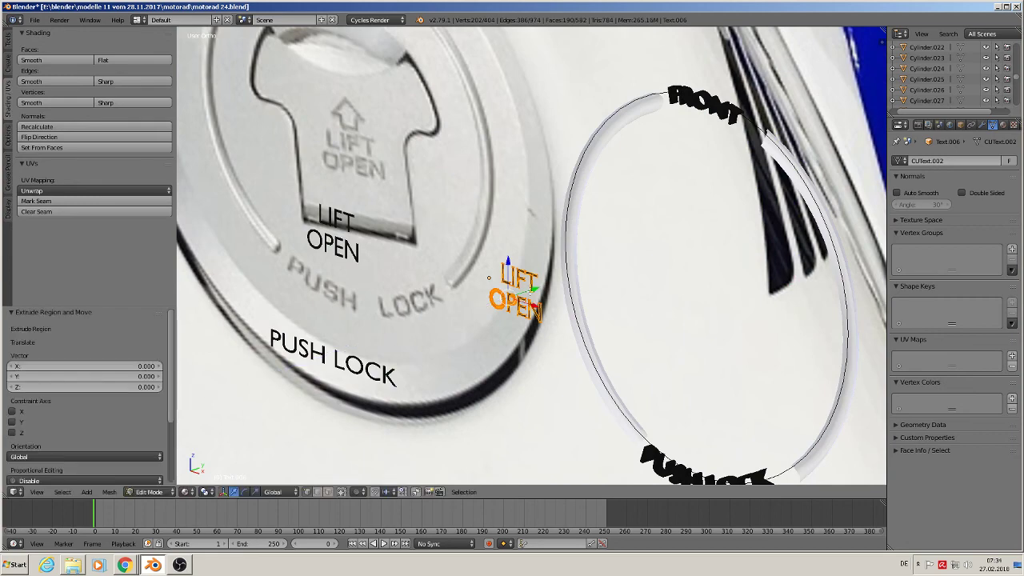
{"action": "key", "text": "Tab"}
{"action": "scroll", "coordinate": [532, 299], "scroll_direction": "up", "scroll_amount": 2}
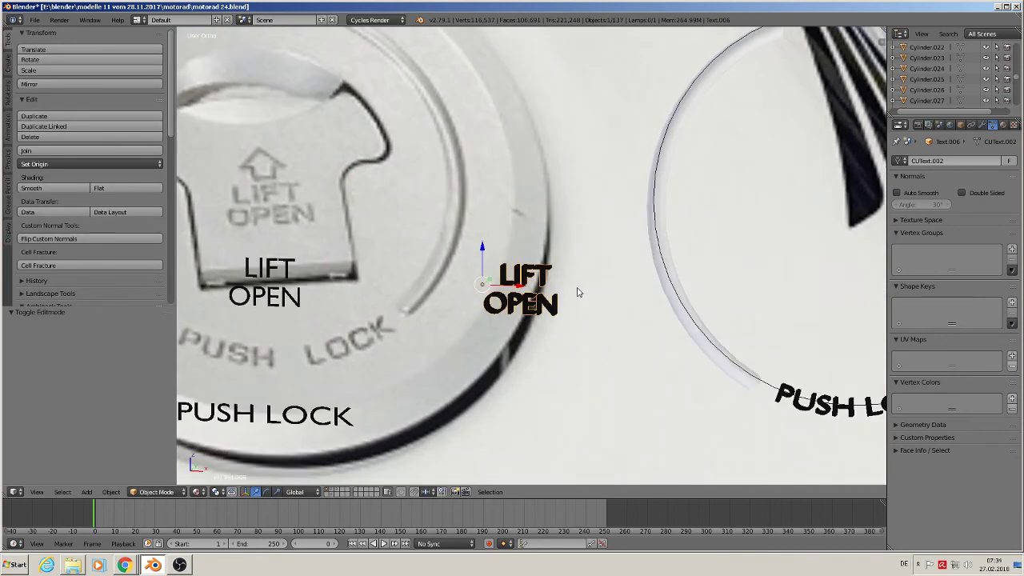
Move the LIFT OPEN mesh lettering by about 0.347 along X and 0.095 along Z into the groove ring's centre, and deselect everything
{"action": "middle_click_drag", "start_coordinate": [577, 288], "coordinate": [608, 285]}
{"action": "scroll", "coordinate": [618, 283], "scroll_direction": "down", "scroll_amount": 3}
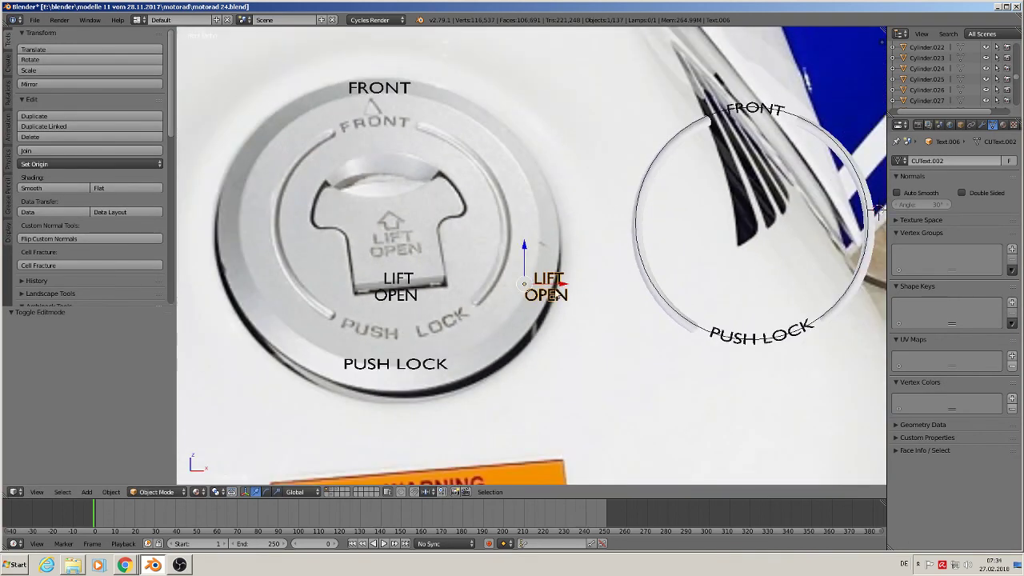
{"action": "key", "text": "g"}
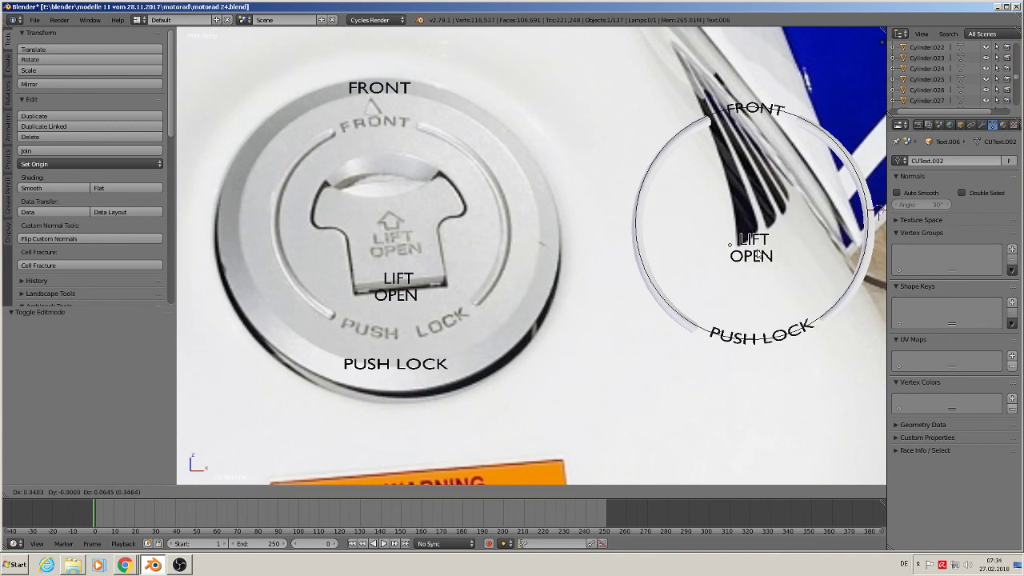
{"action": "left_click", "coordinate": [760, 239]}
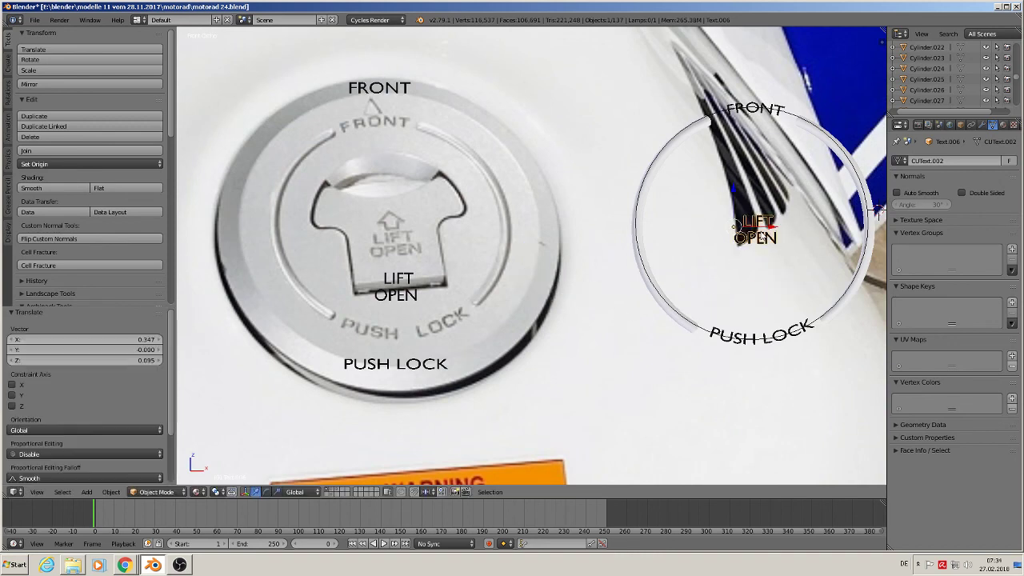
{"action": "key", "text": "a"}
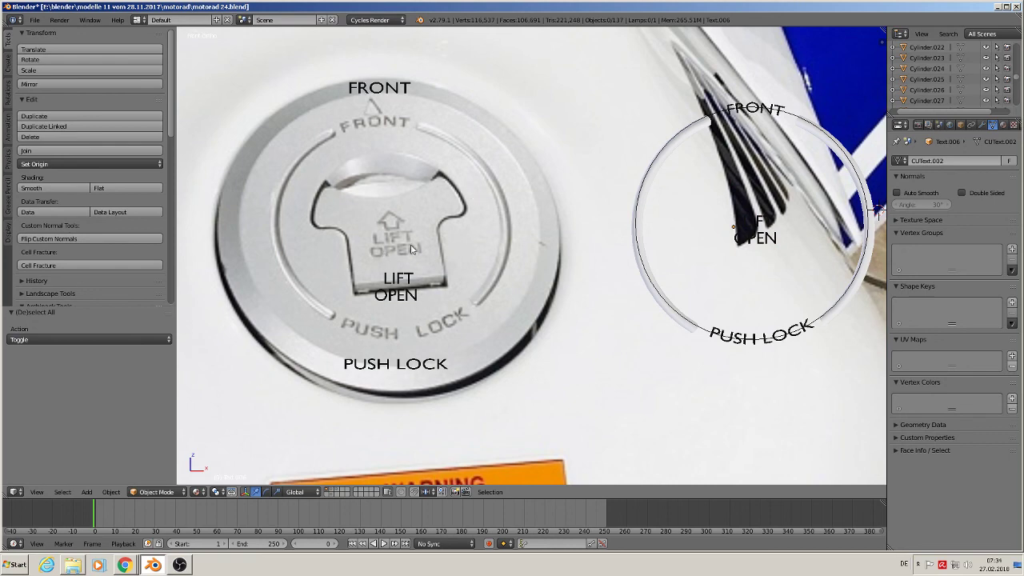
{"action": "scroll", "coordinate": [411, 249], "scroll_direction": "down", "scroll_amount": 10}
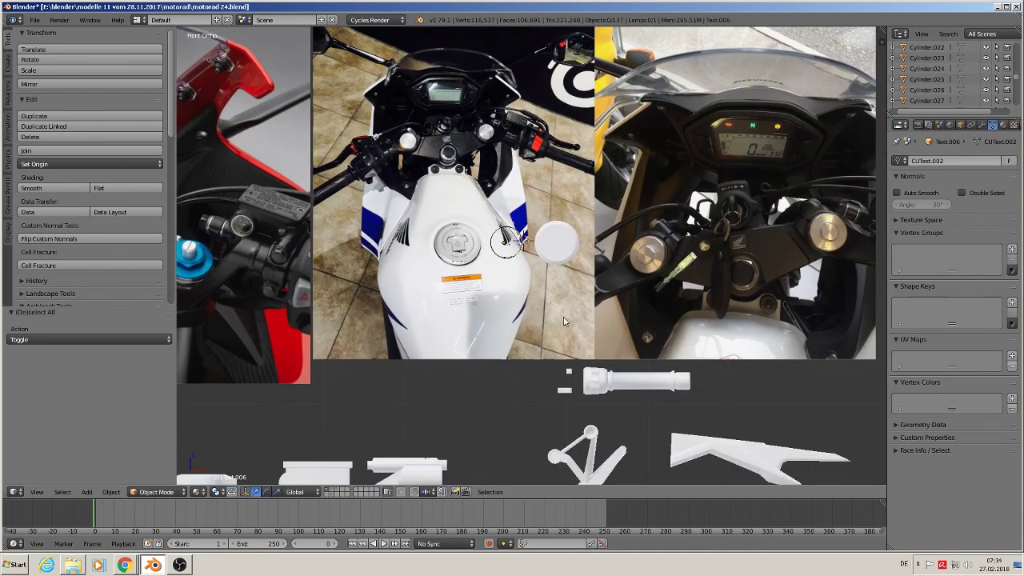
{"action": "scroll", "coordinate": [563, 320], "scroll_direction": "down", "scroll_amount": 9}
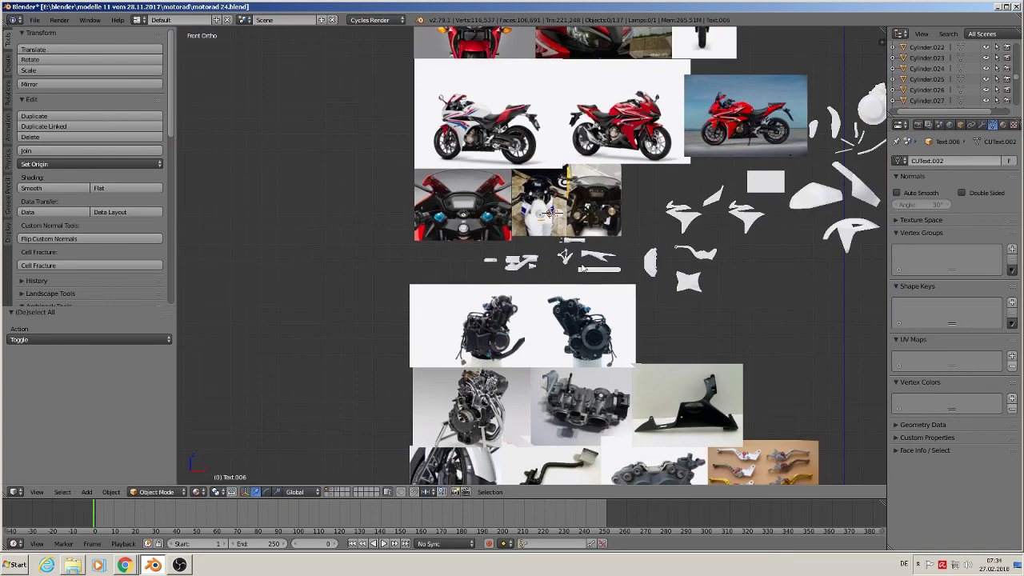
{"action": "middle_click_drag", "start_coordinate": [670, 347], "coordinate": [603, 256], "text": "shift"}
{"action": "scroll", "coordinate": [613, 206], "scroll_direction": "up", "scroll_amount": 3}
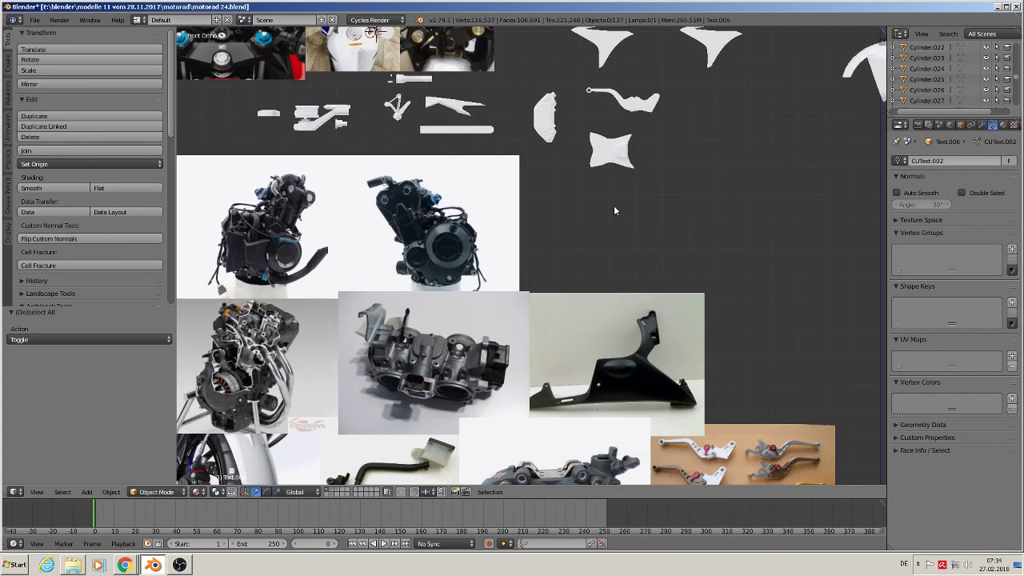